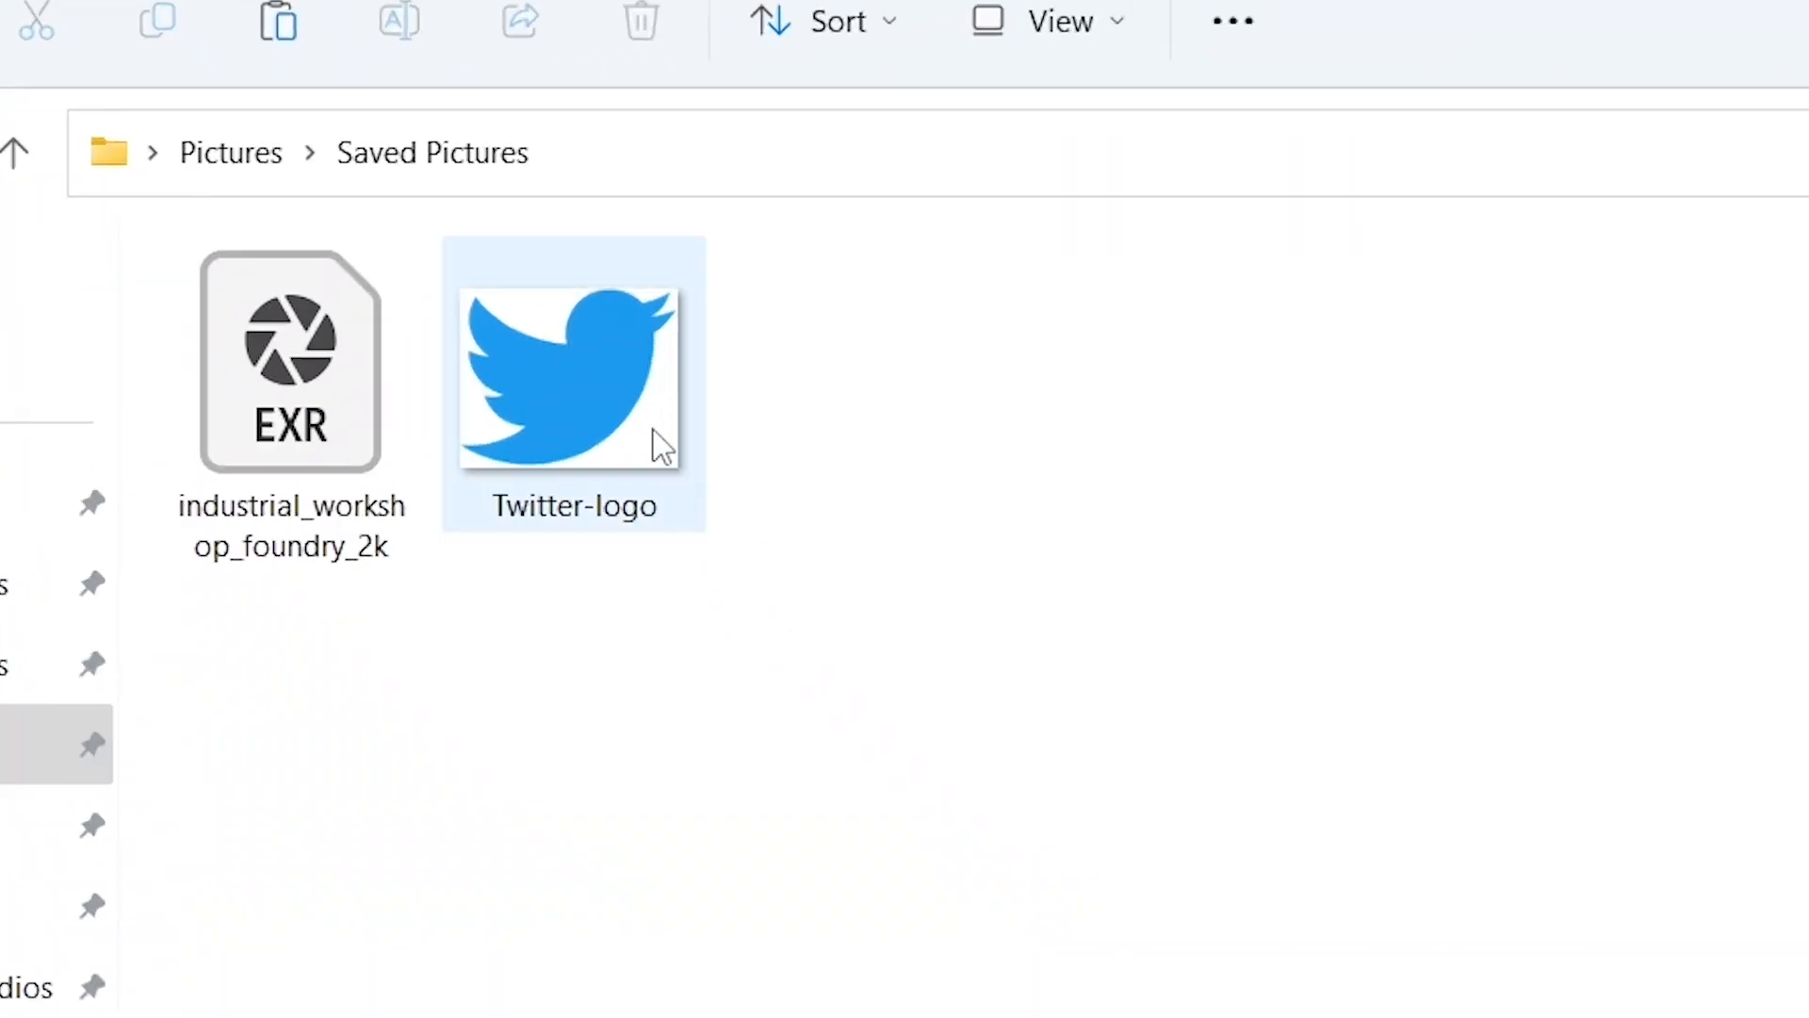
Open the Twitter-logo image's file properties and check its pixel dimensions in the details.
click(657, 439)
right_click(657, 440)
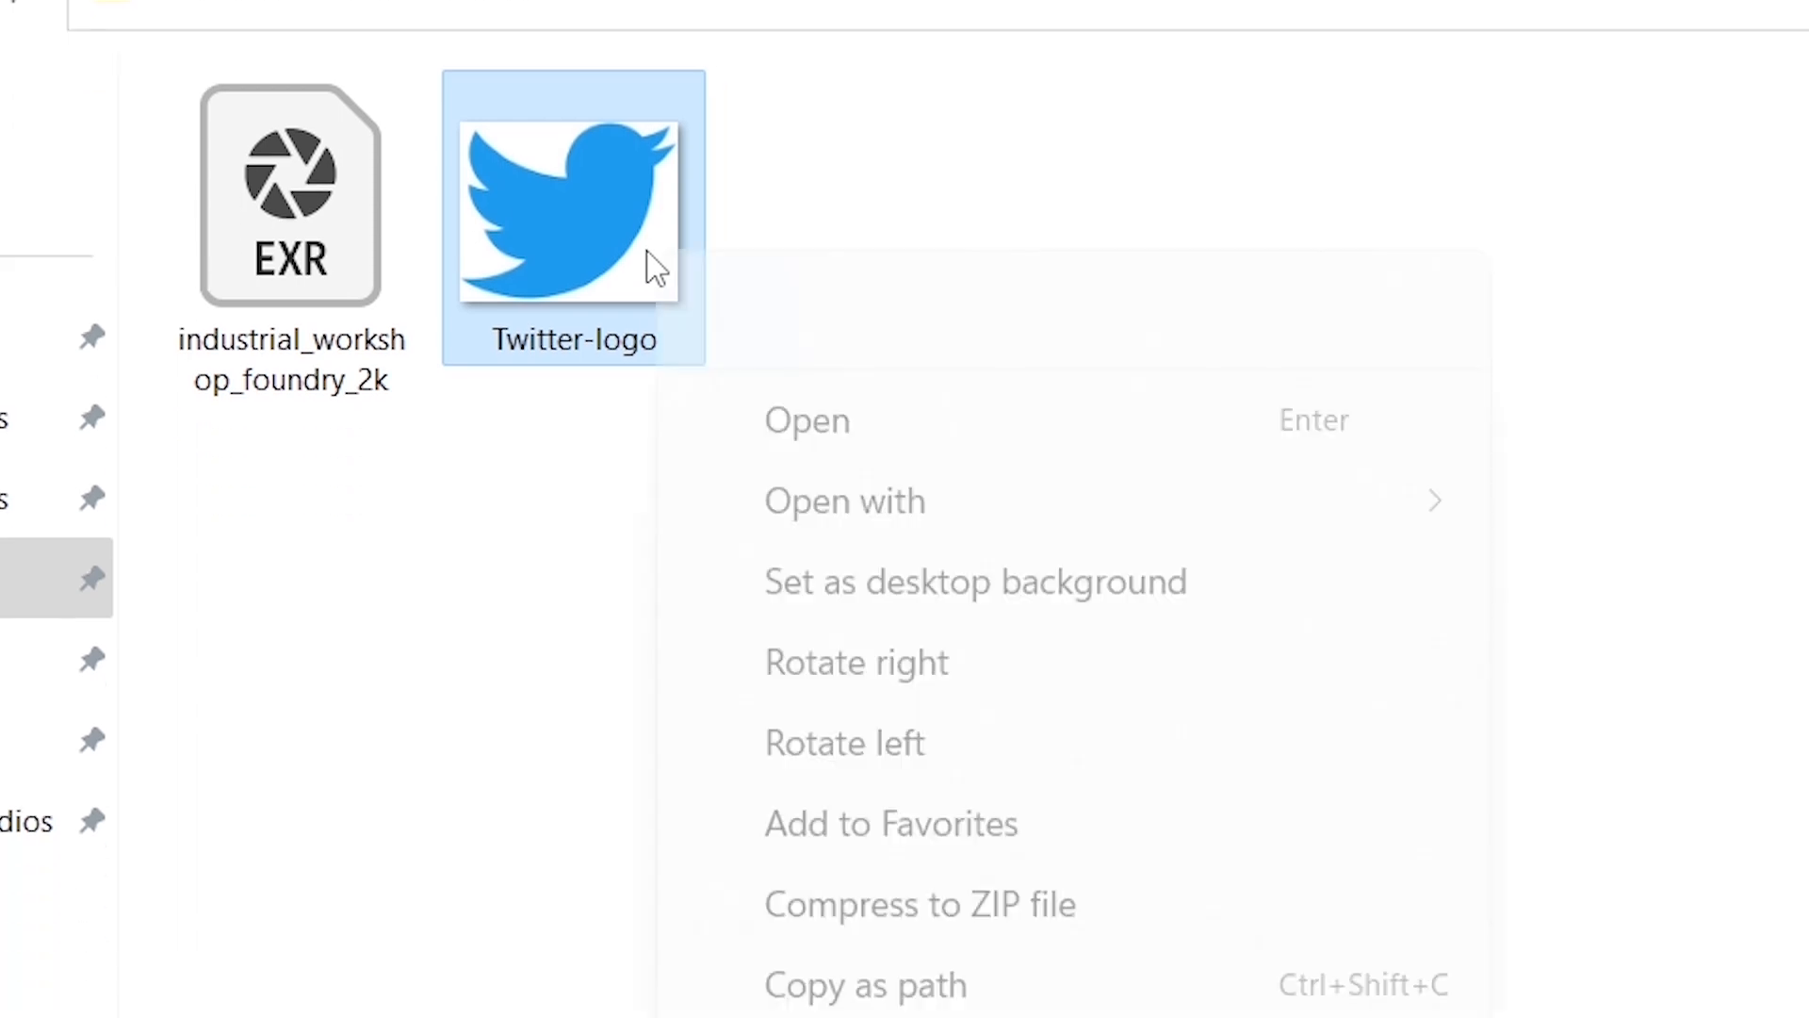
click(1003, 596)
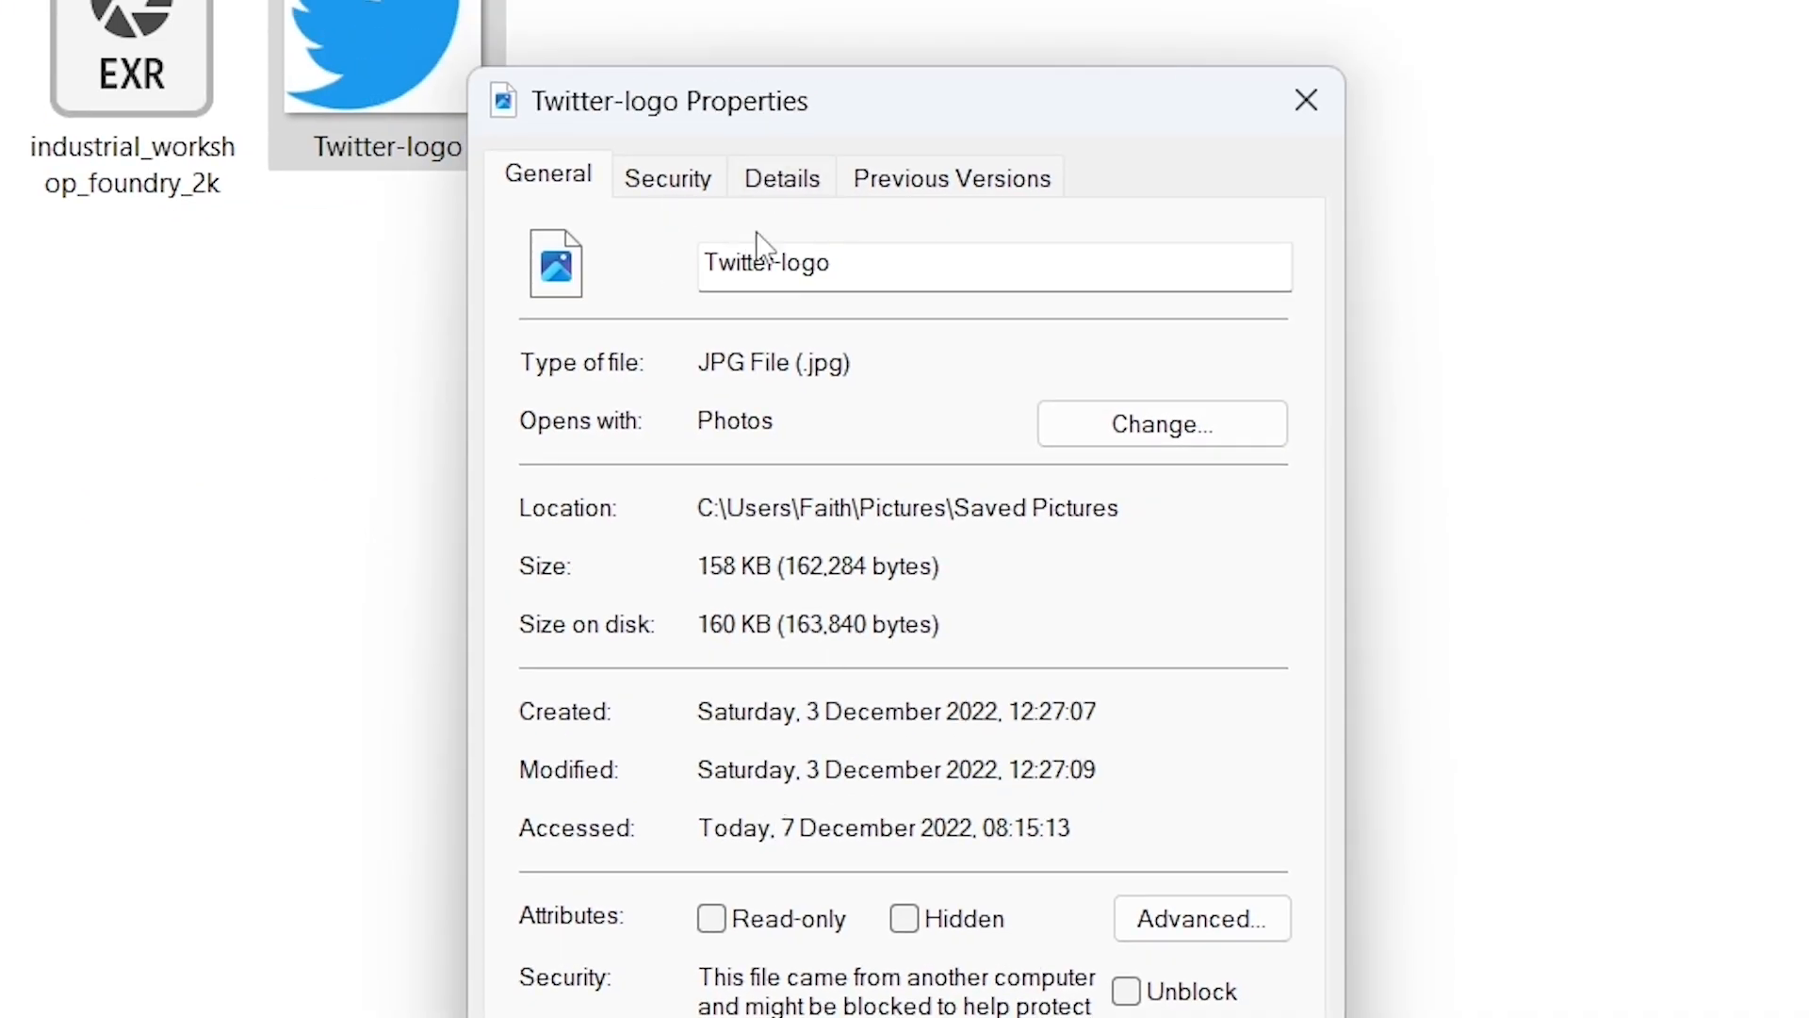
click(808, 184)
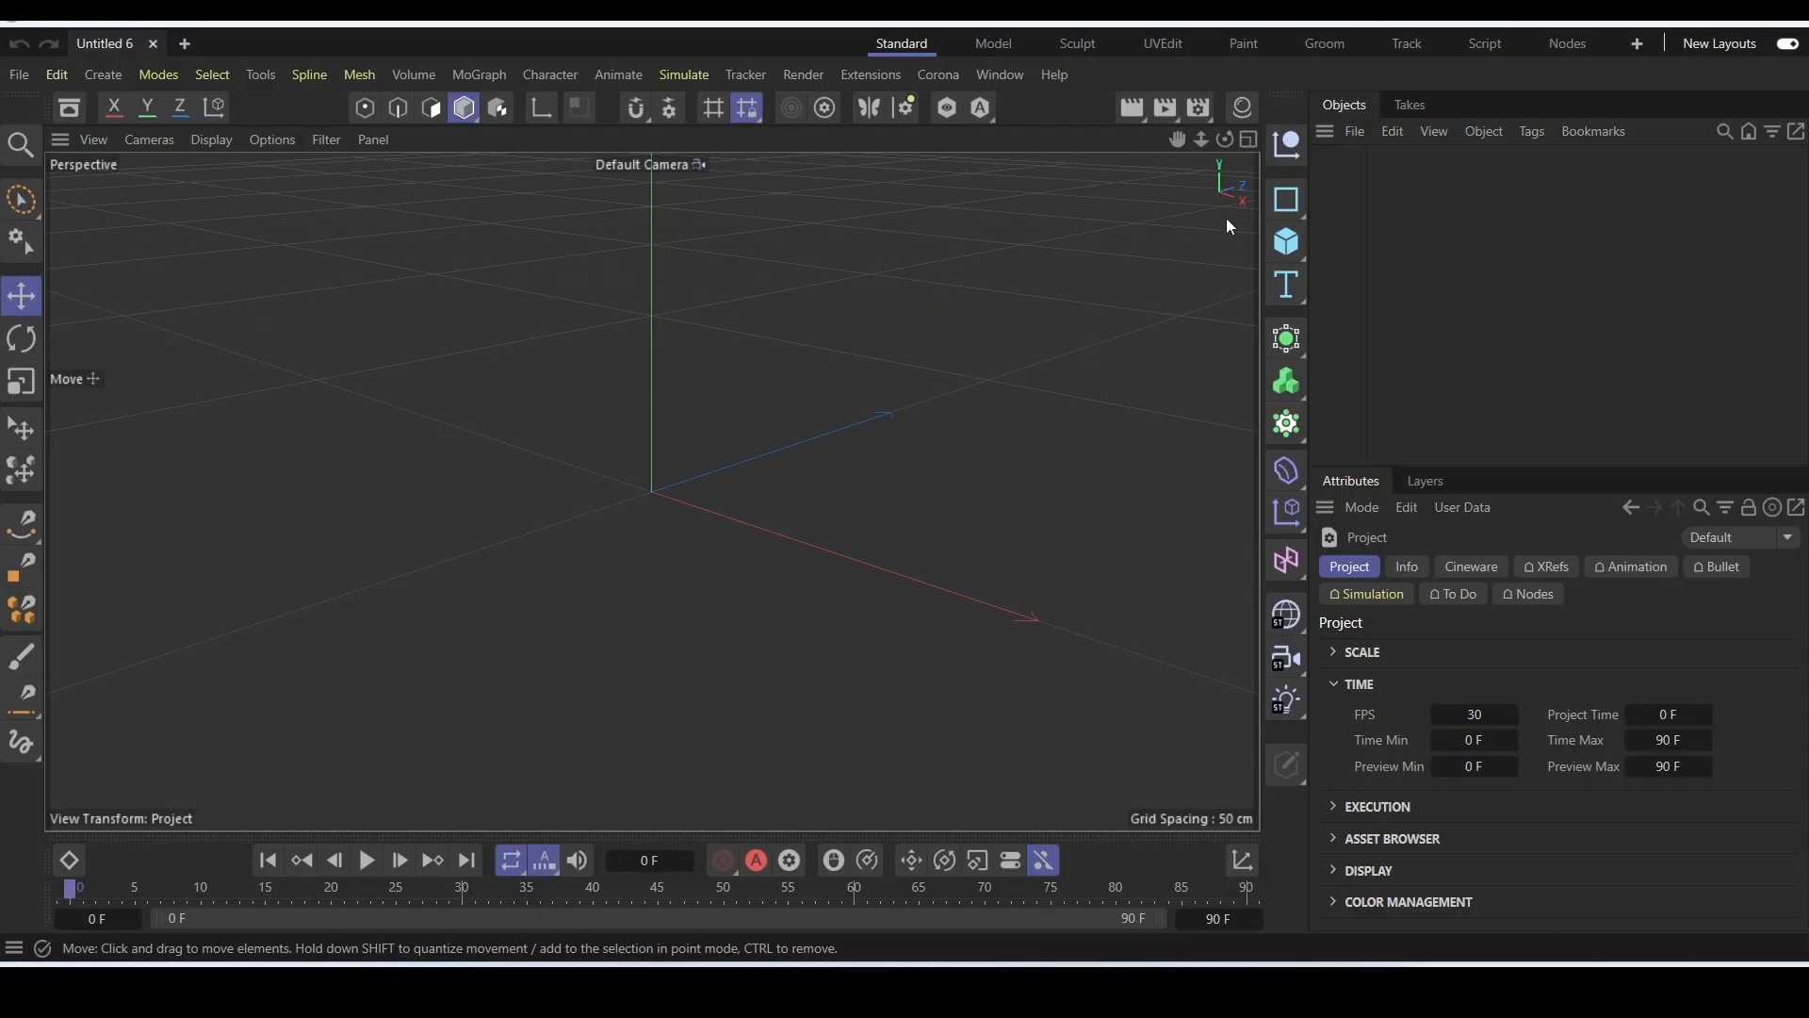
Add a plane with a width of 2491 cm and a height of 2049 cm, matching the logo image's pixel dimensions.
click(1287, 243)
click(1349, 323)
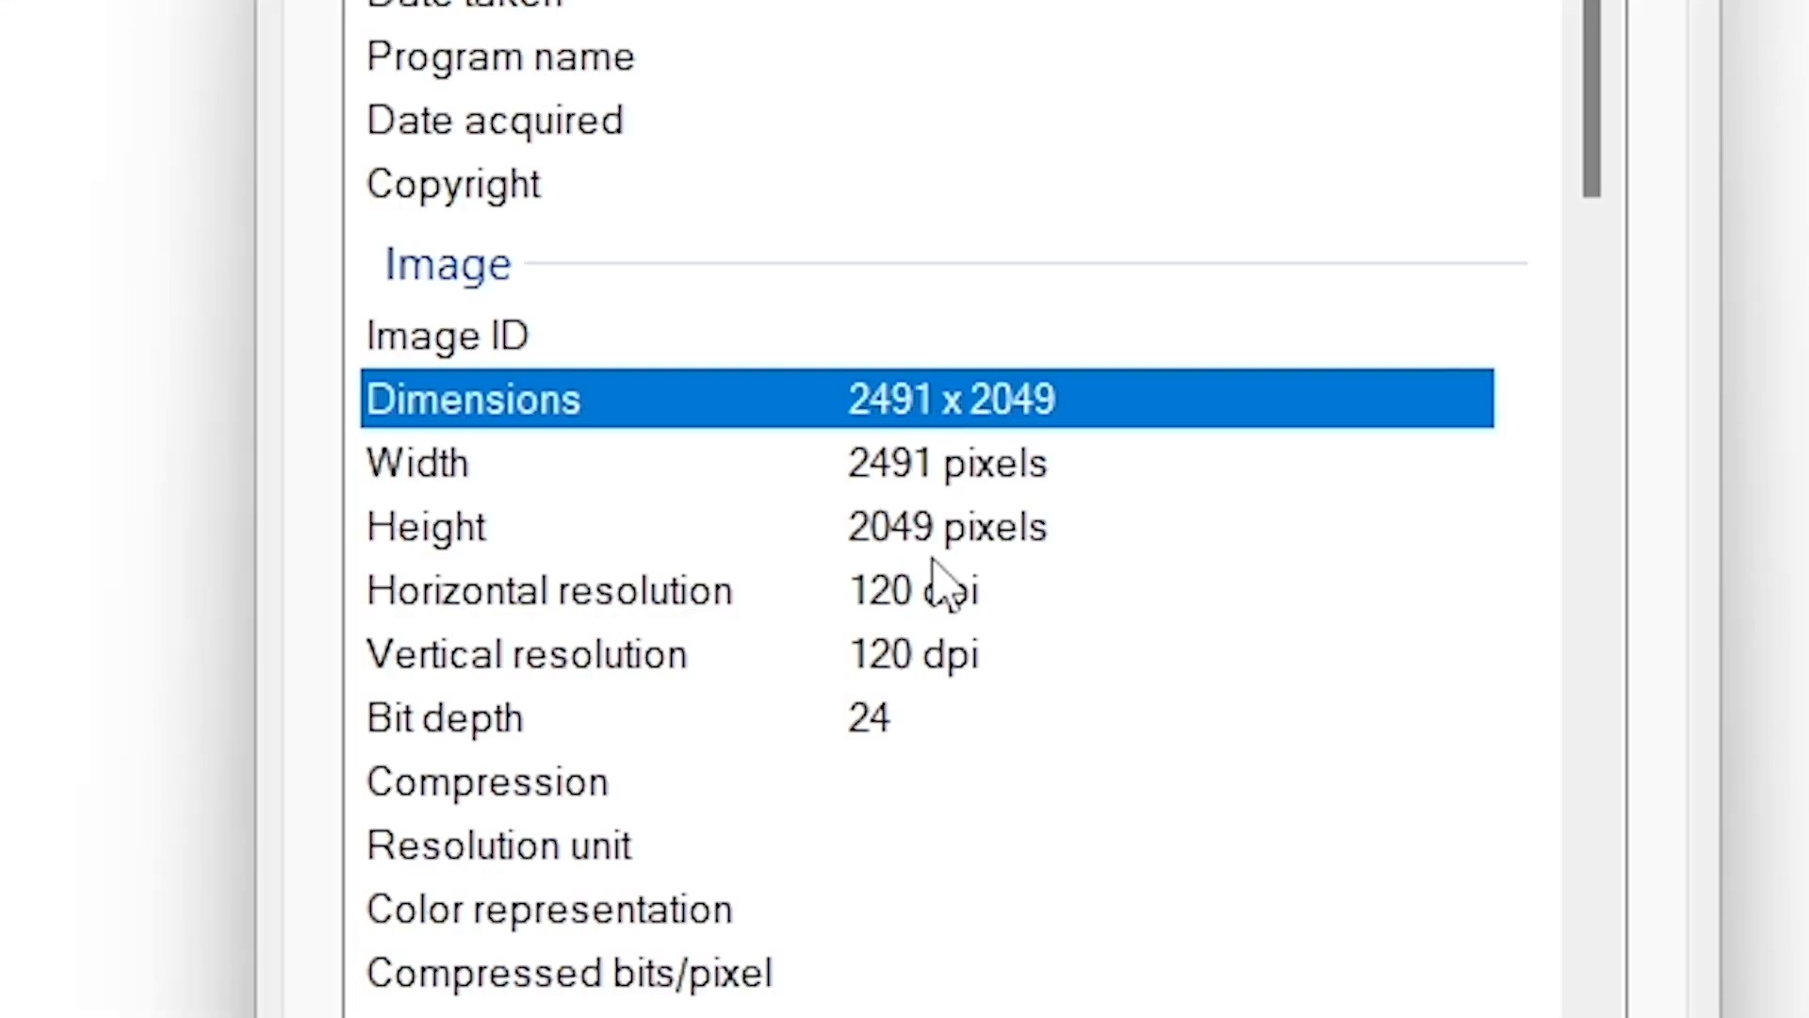
click(937, 467)
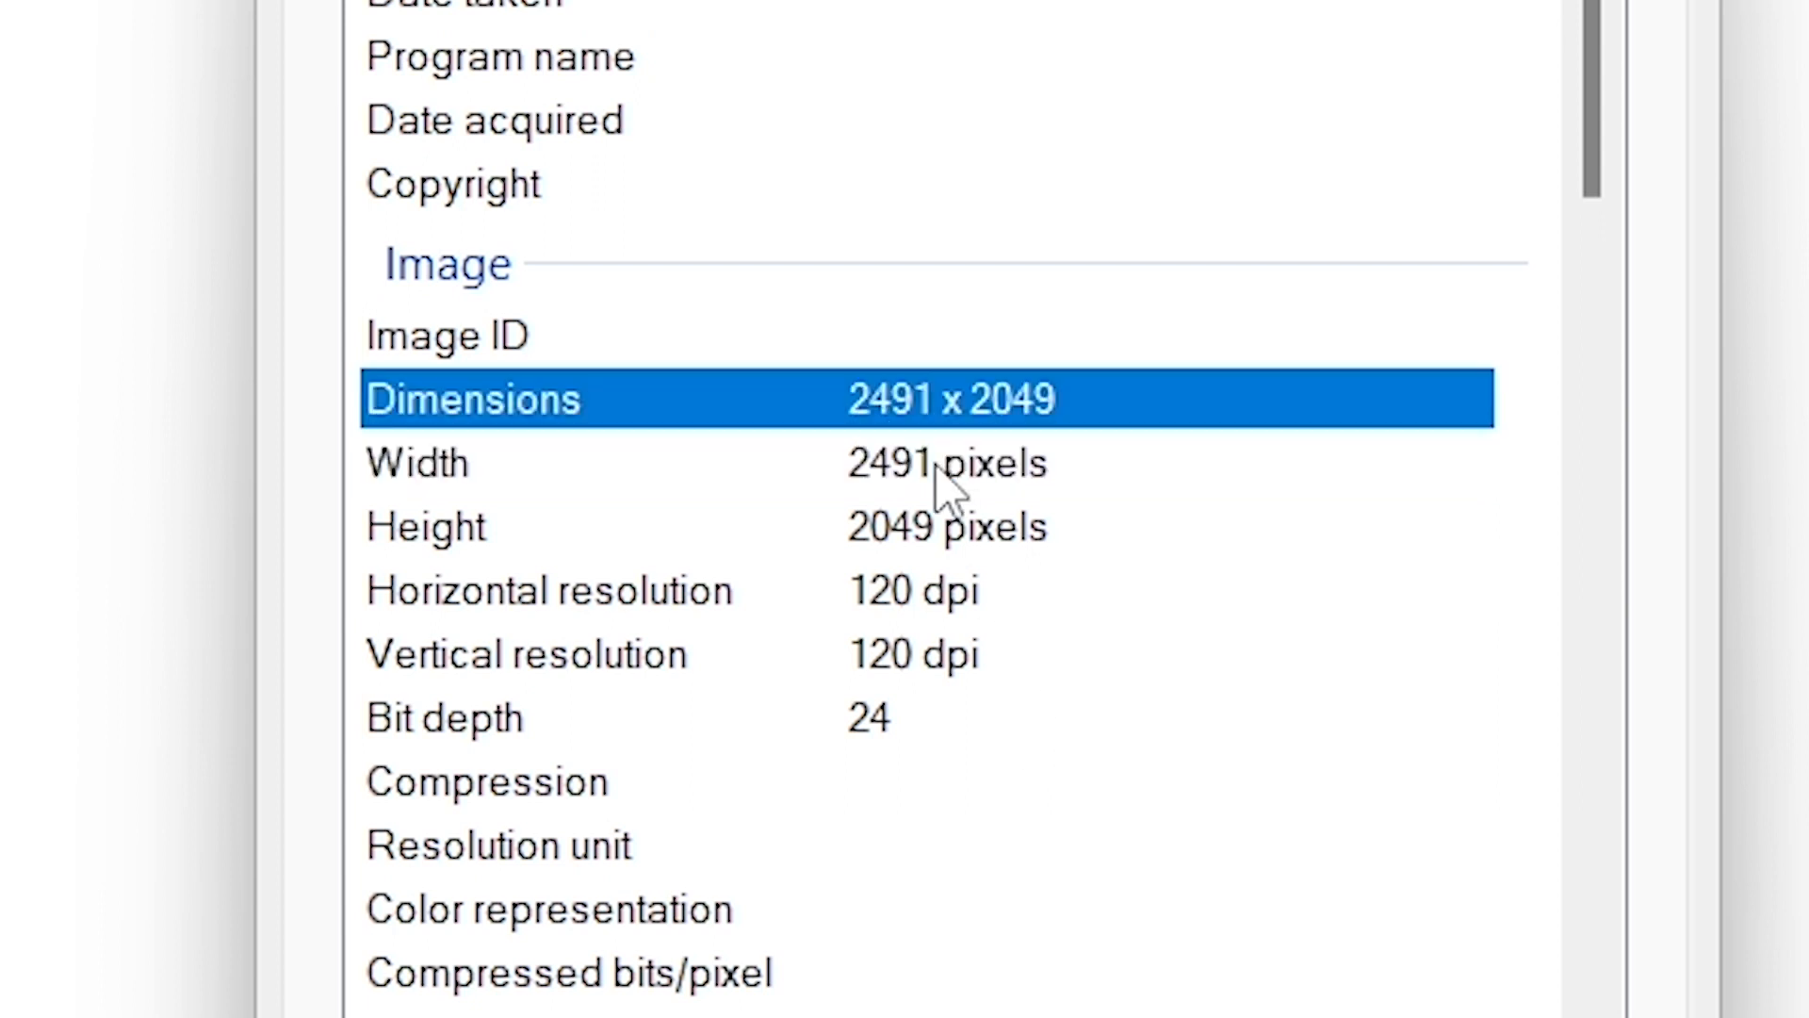
click(933, 476)
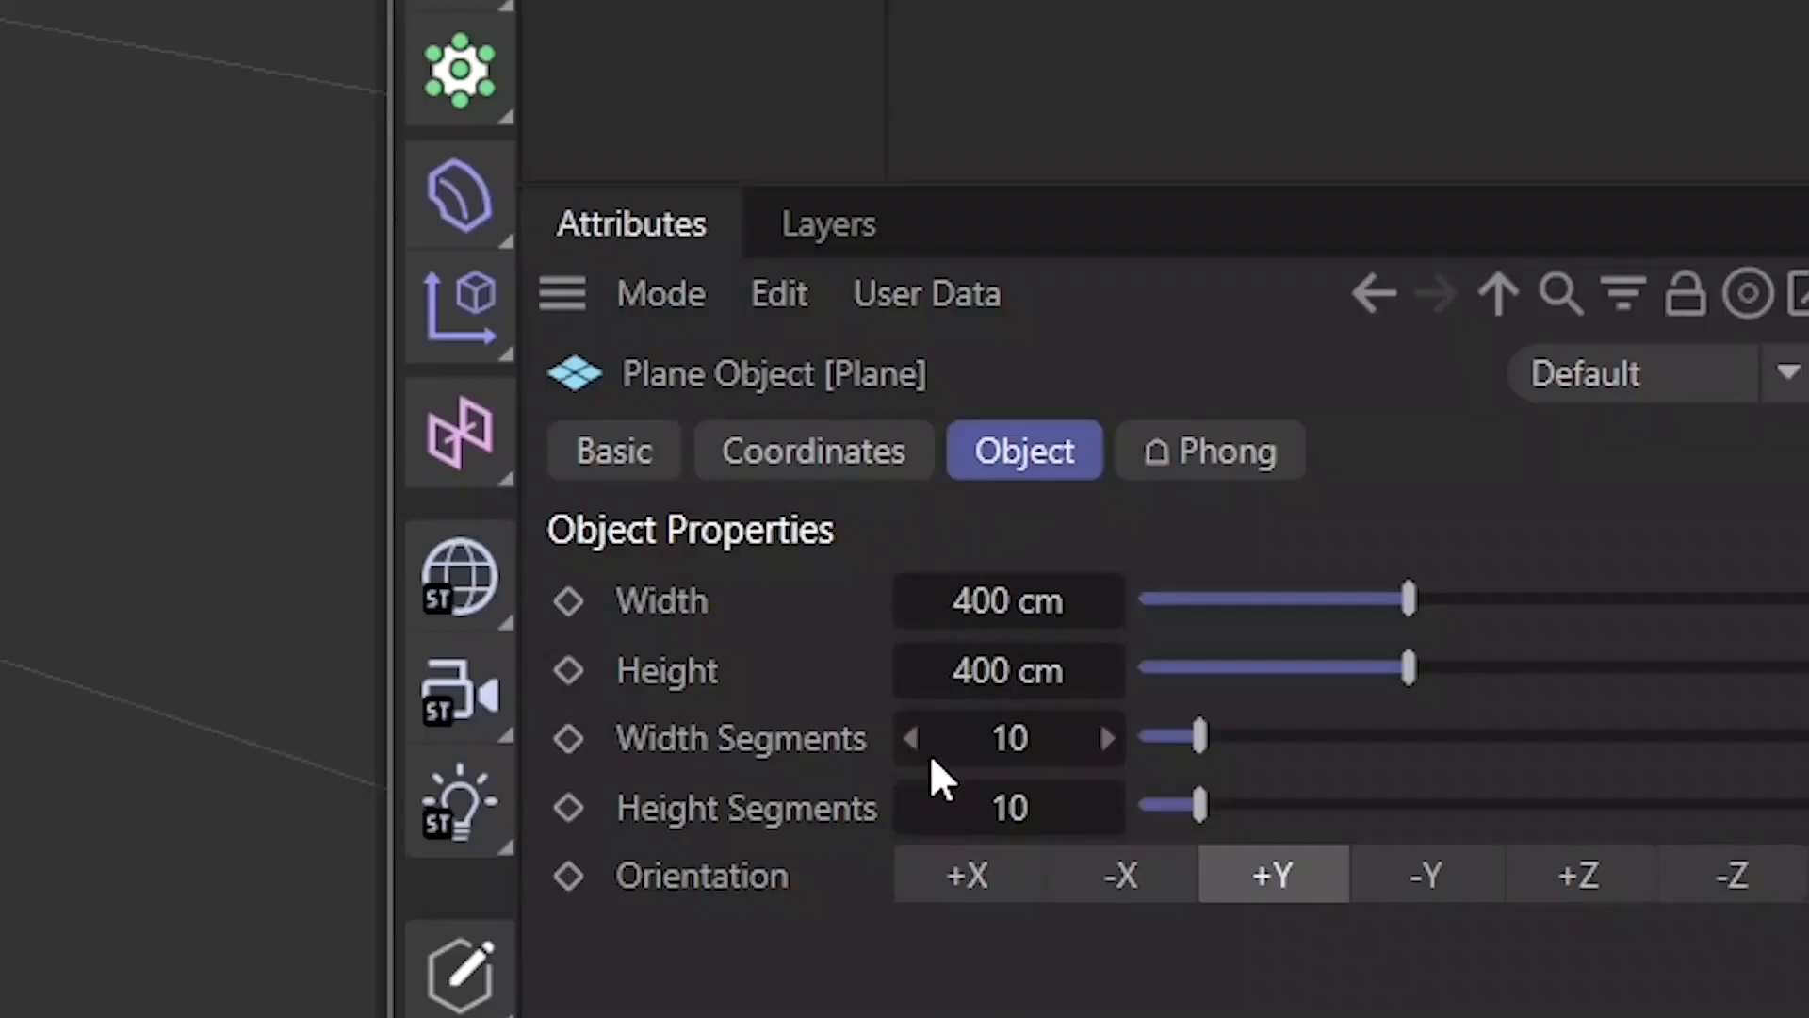
click(980, 596)
double_click(981, 594)
text(2491)
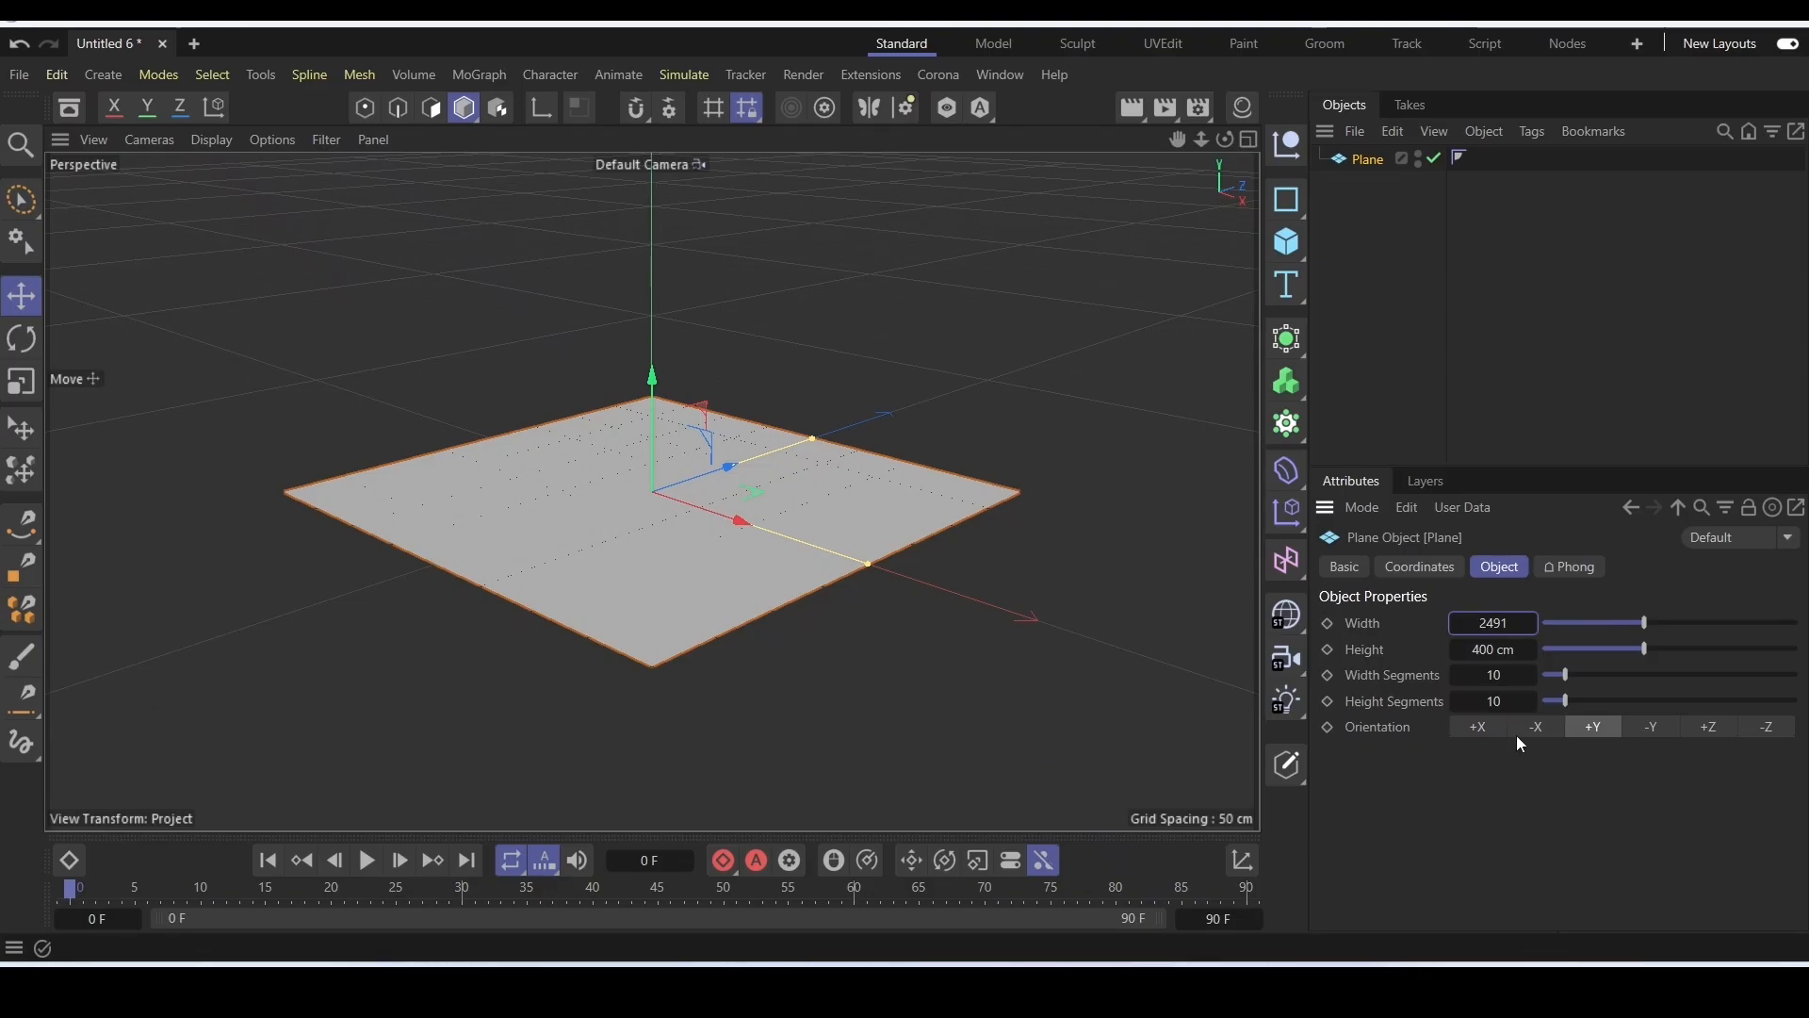
key(Return)
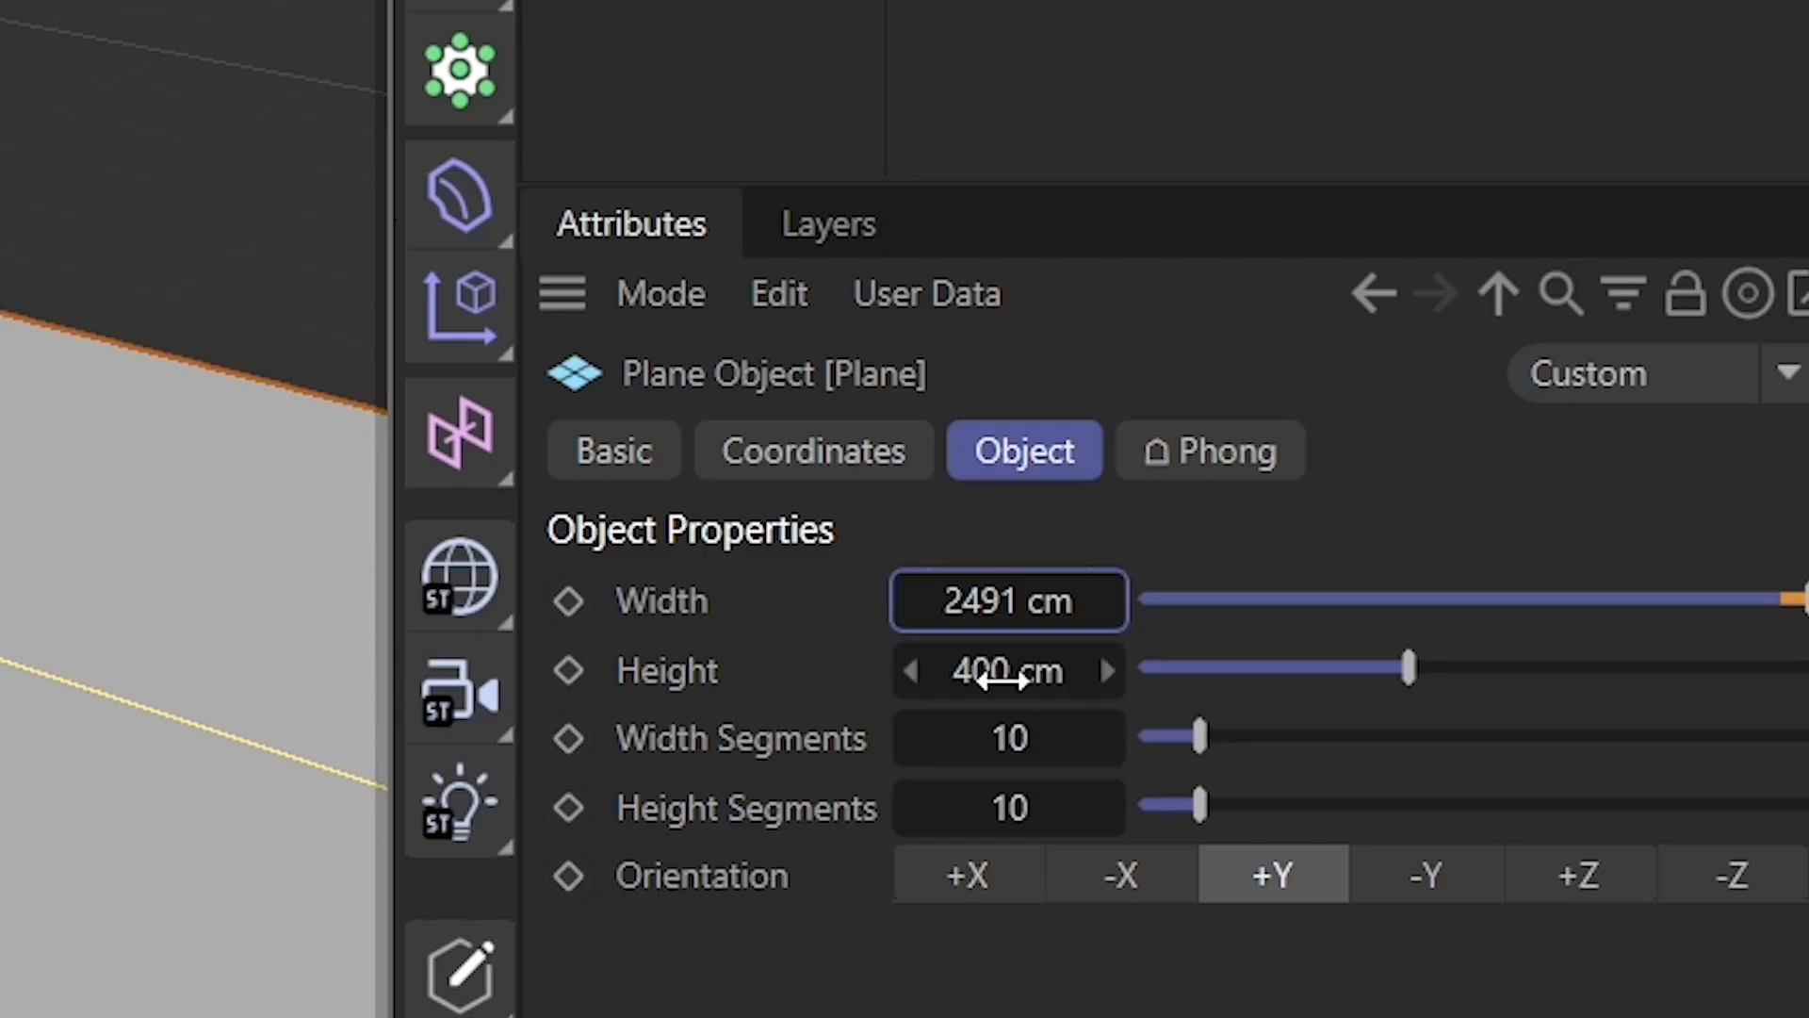
double_click(1490, 652)
text(2049)
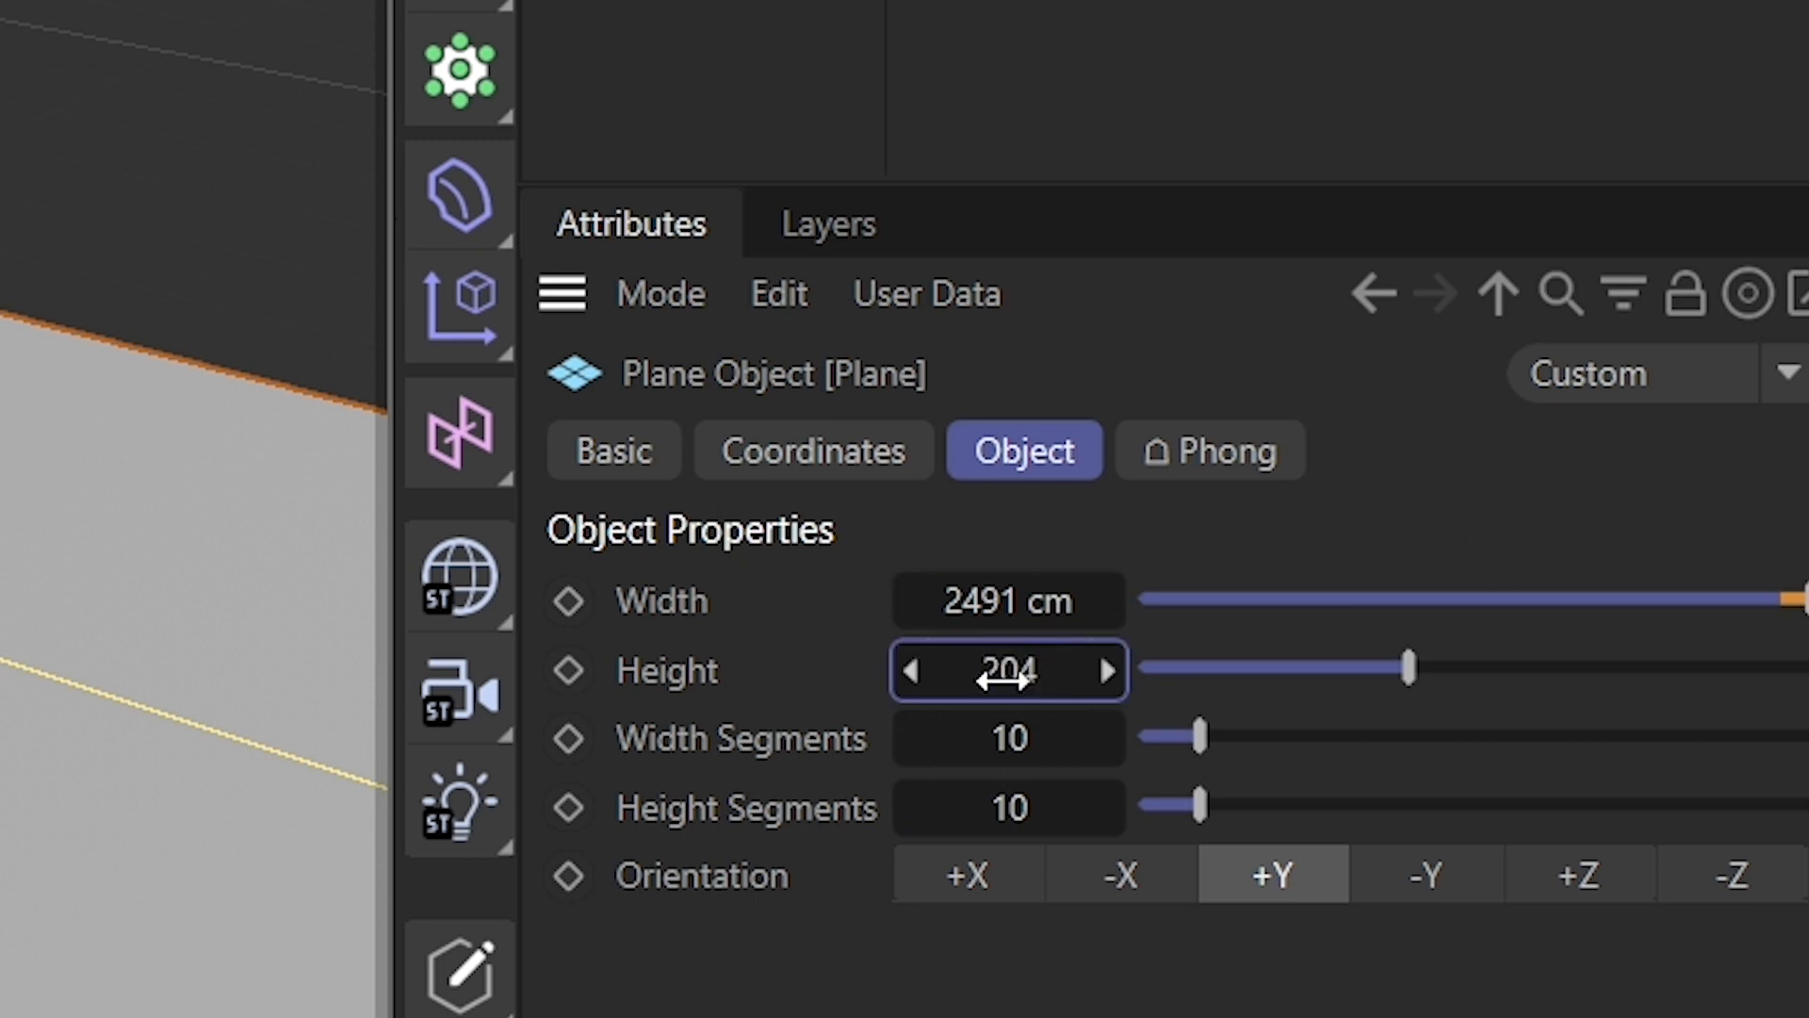
key(Return)
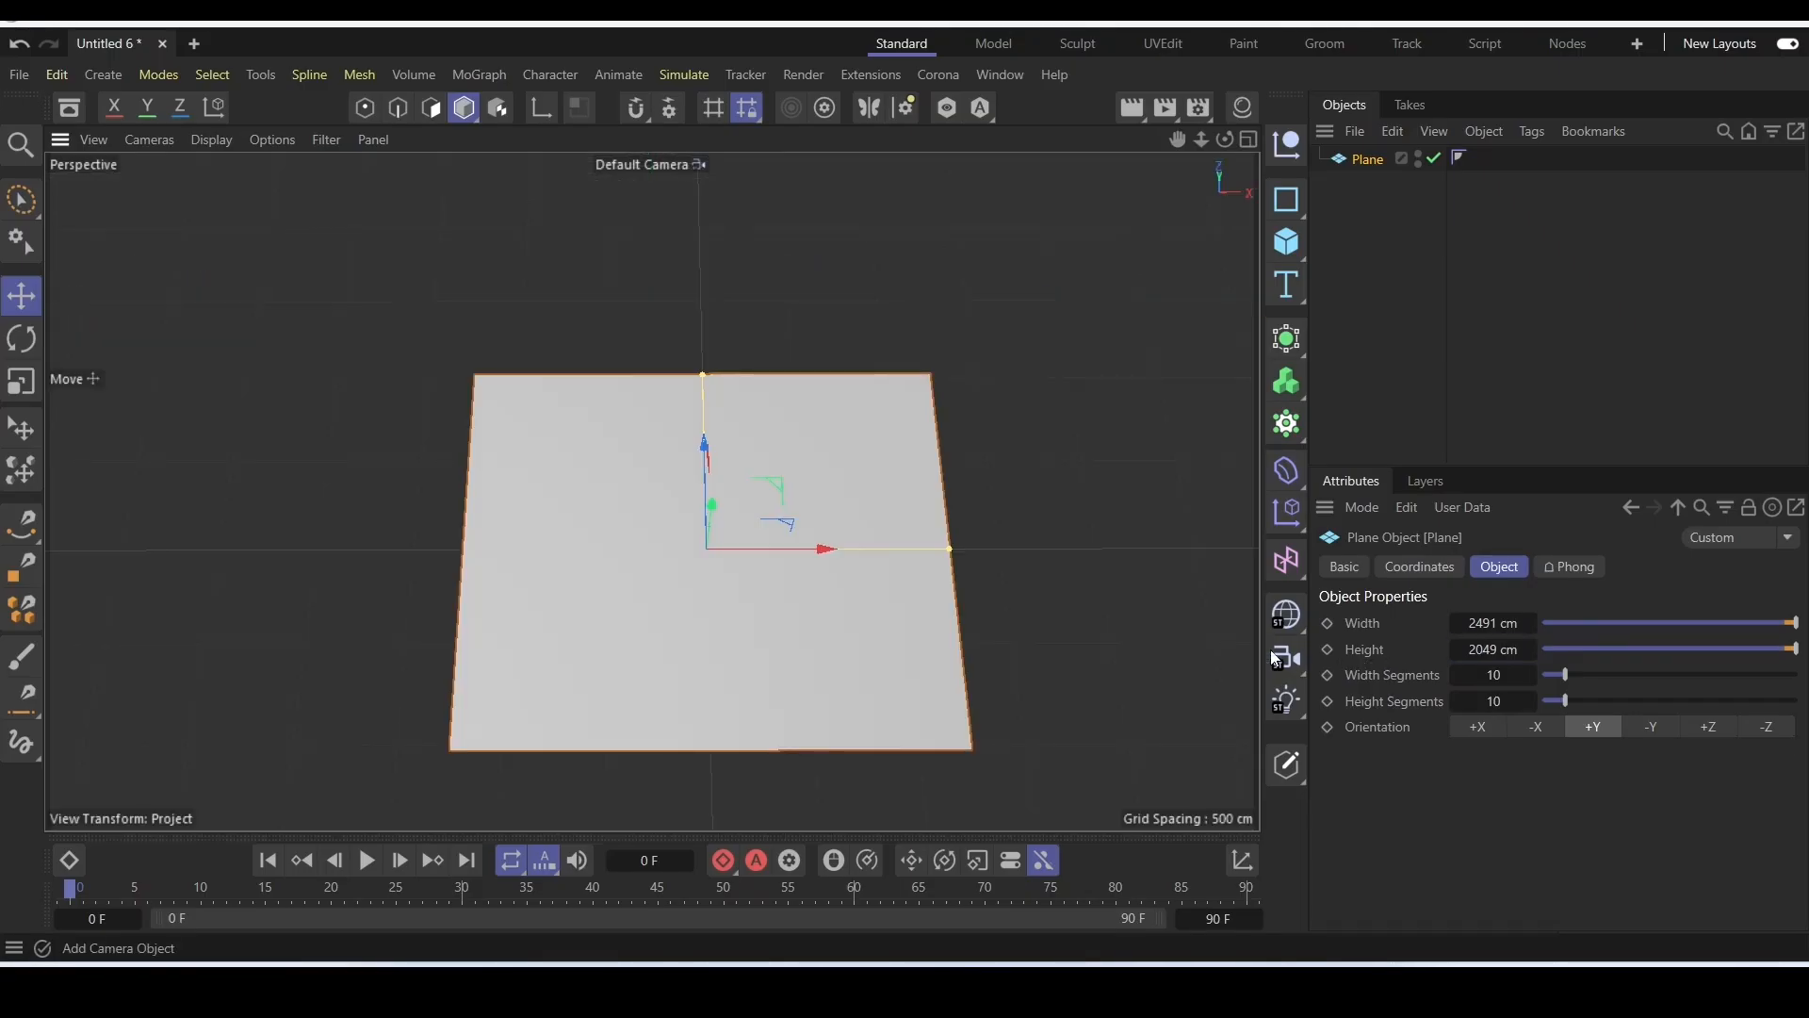
Show the Material Manager and create a new default material.
alt+drag(563, 605, 585, 648)
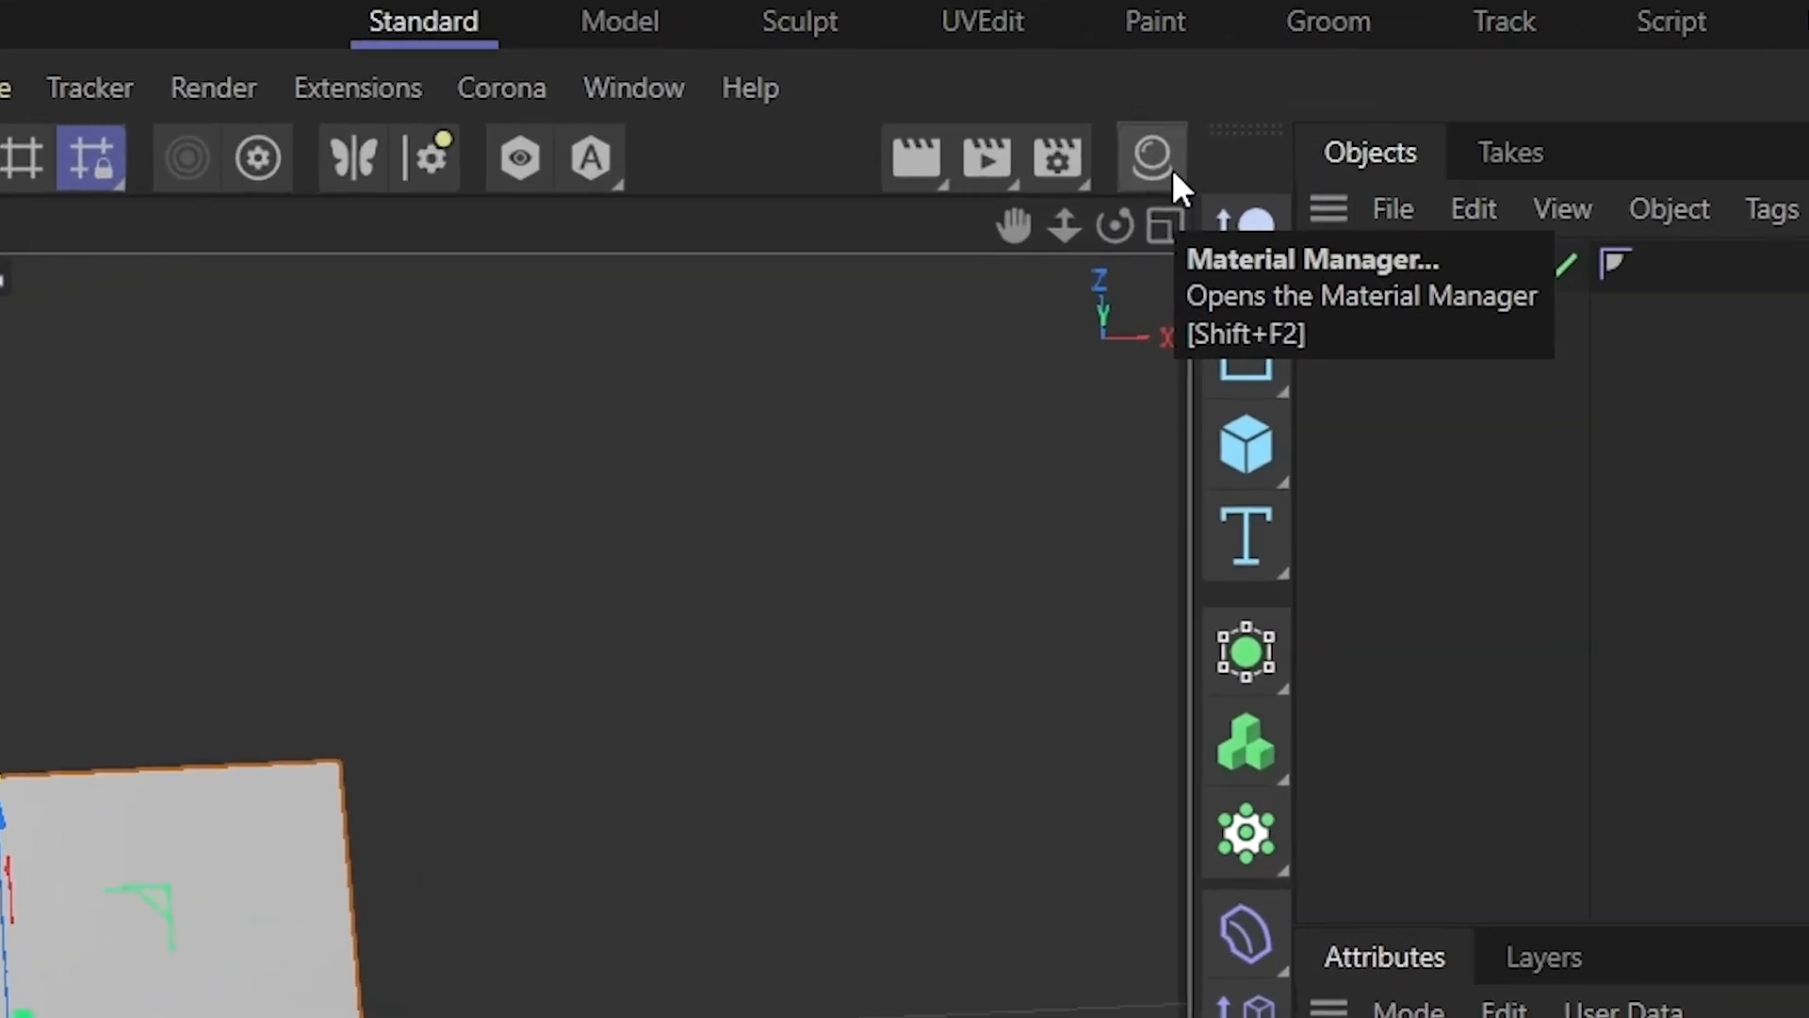
click(1249, 114)
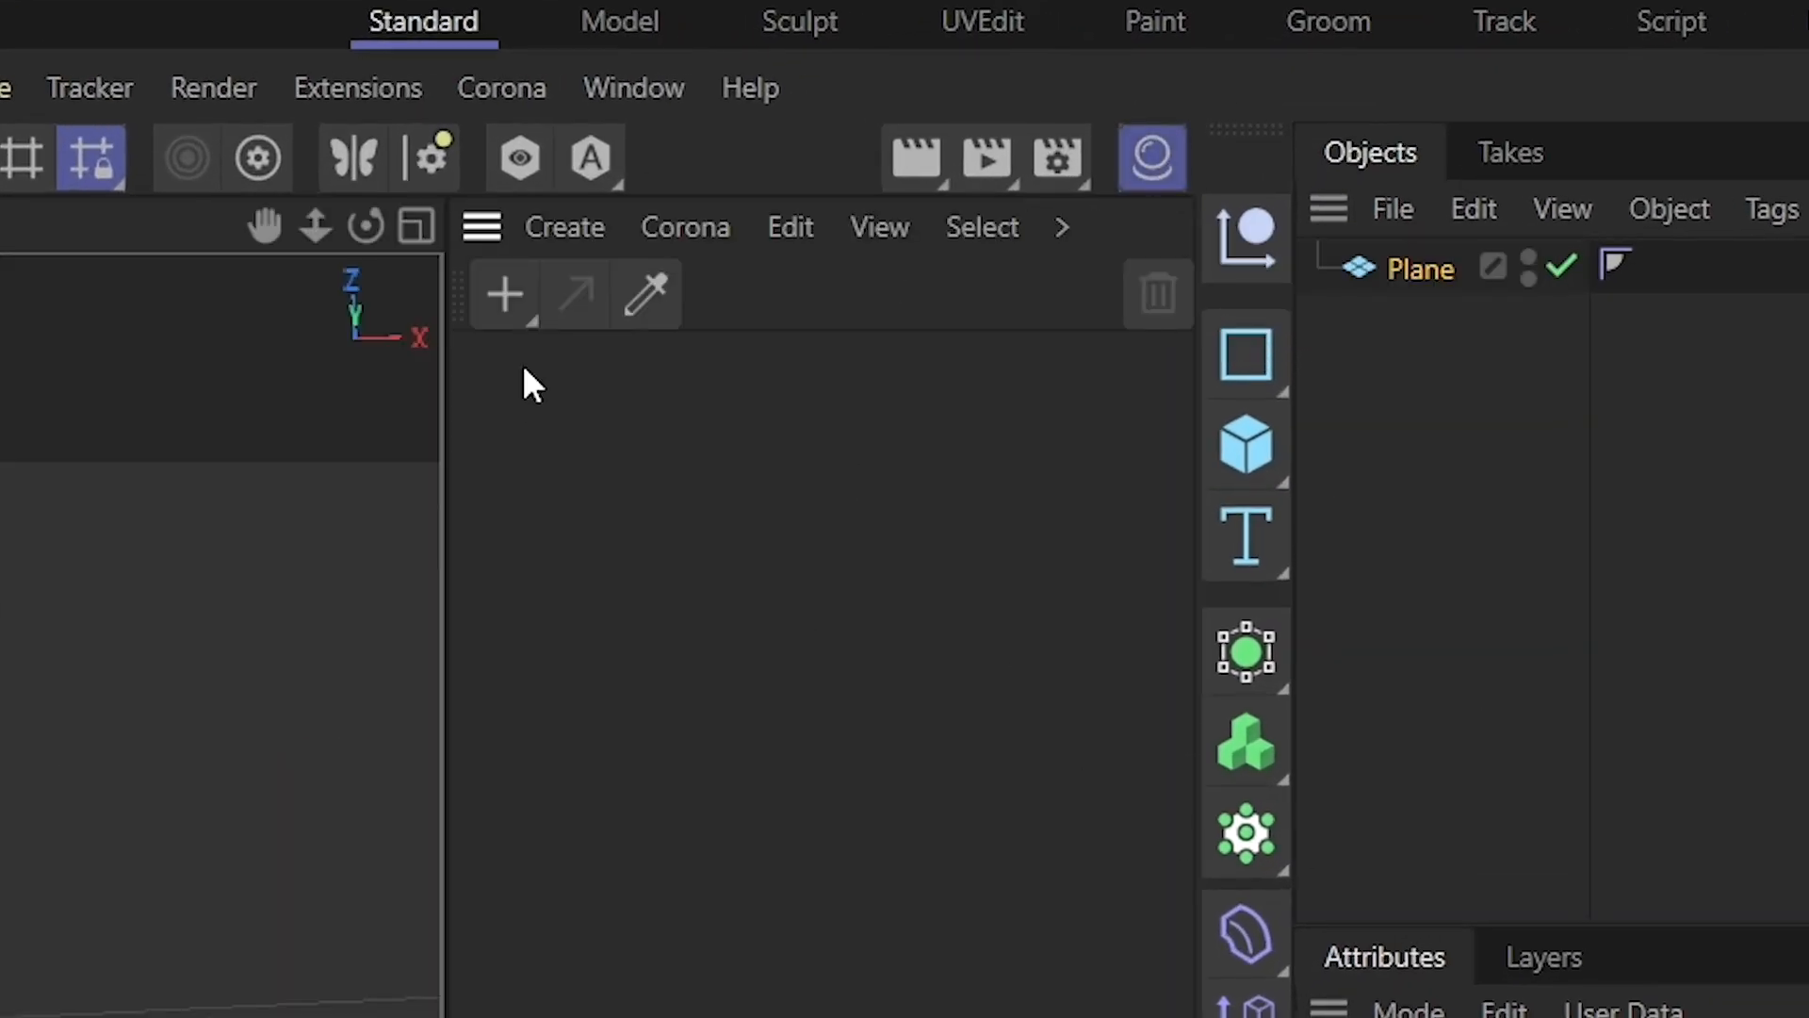
click(501, 292)
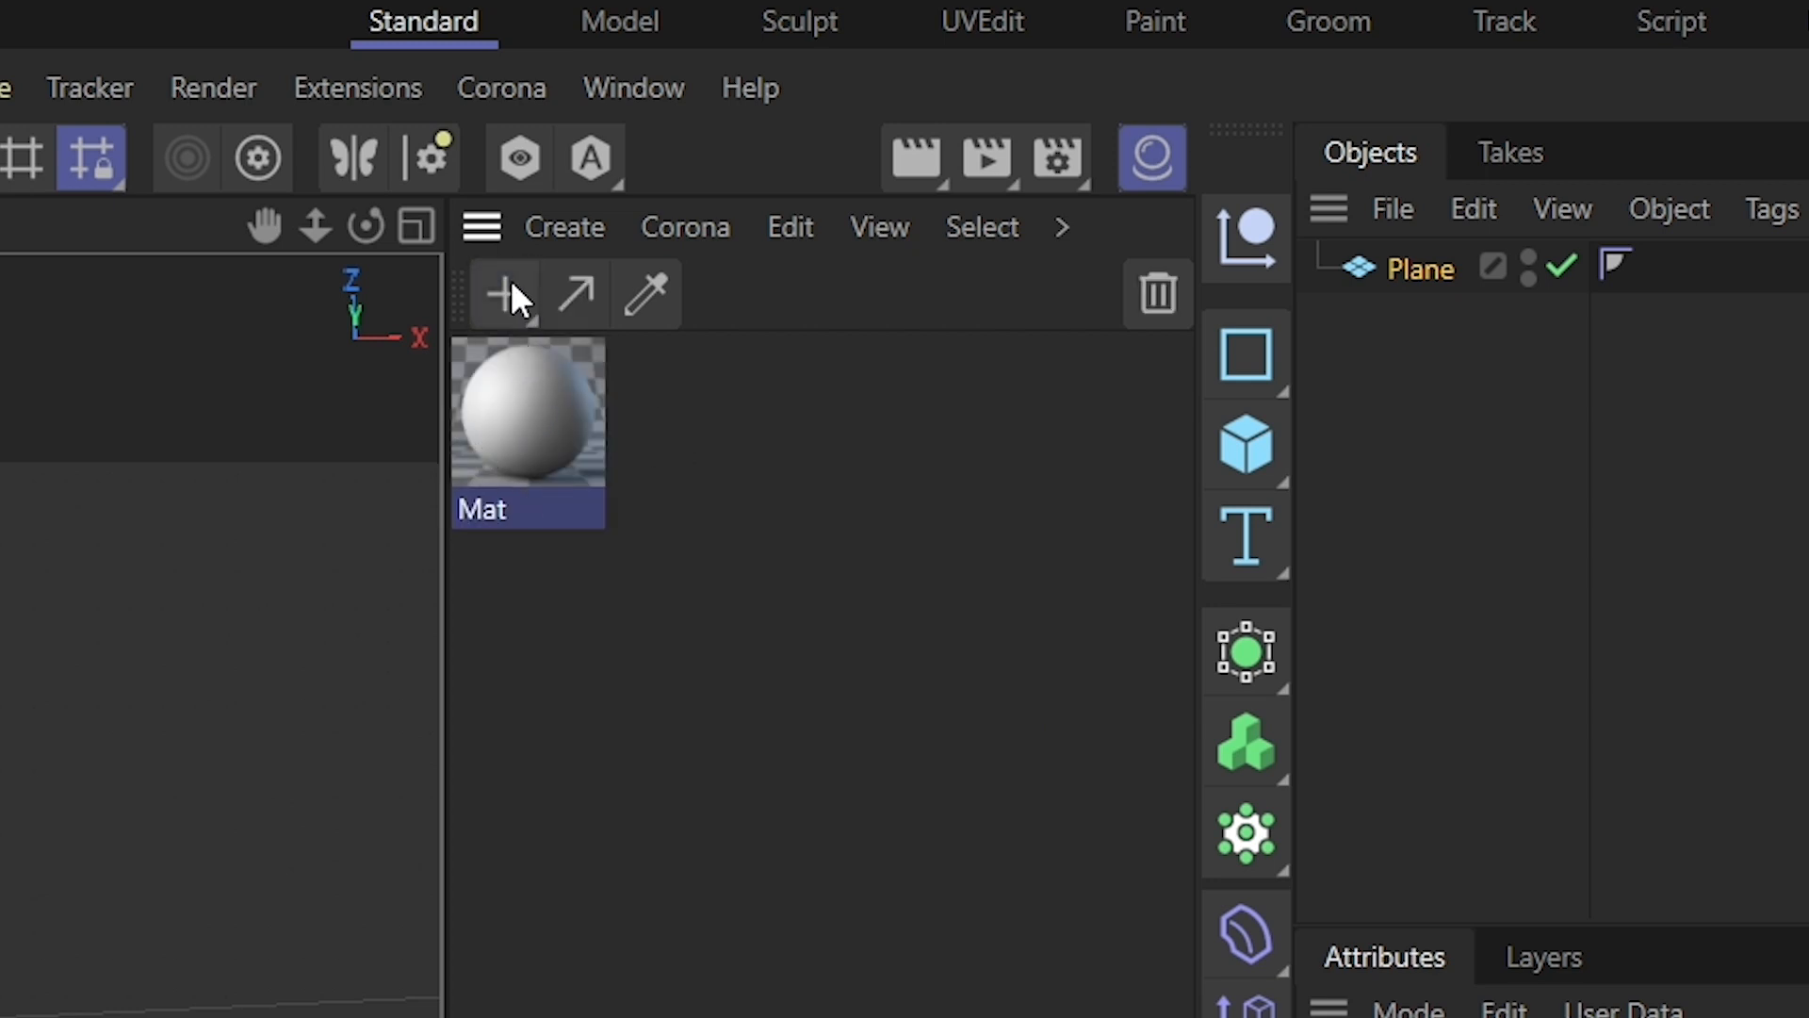
click(491, 314)
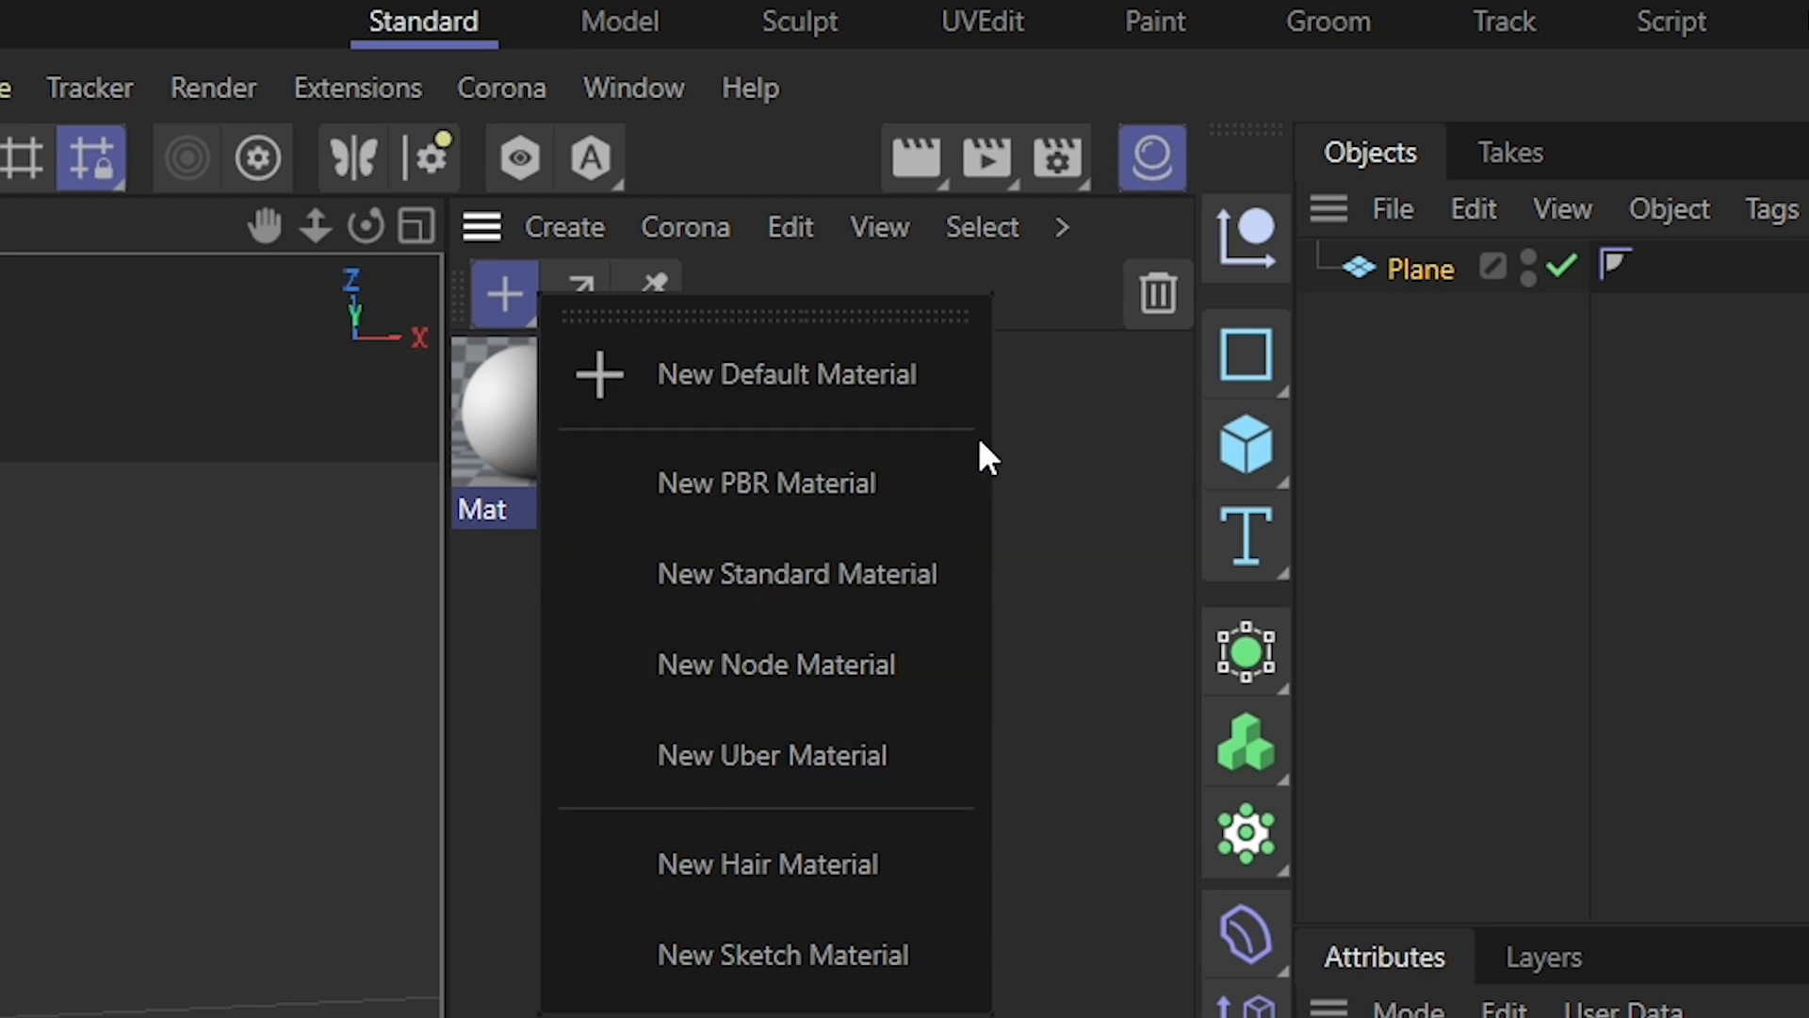
click(1083, 427)
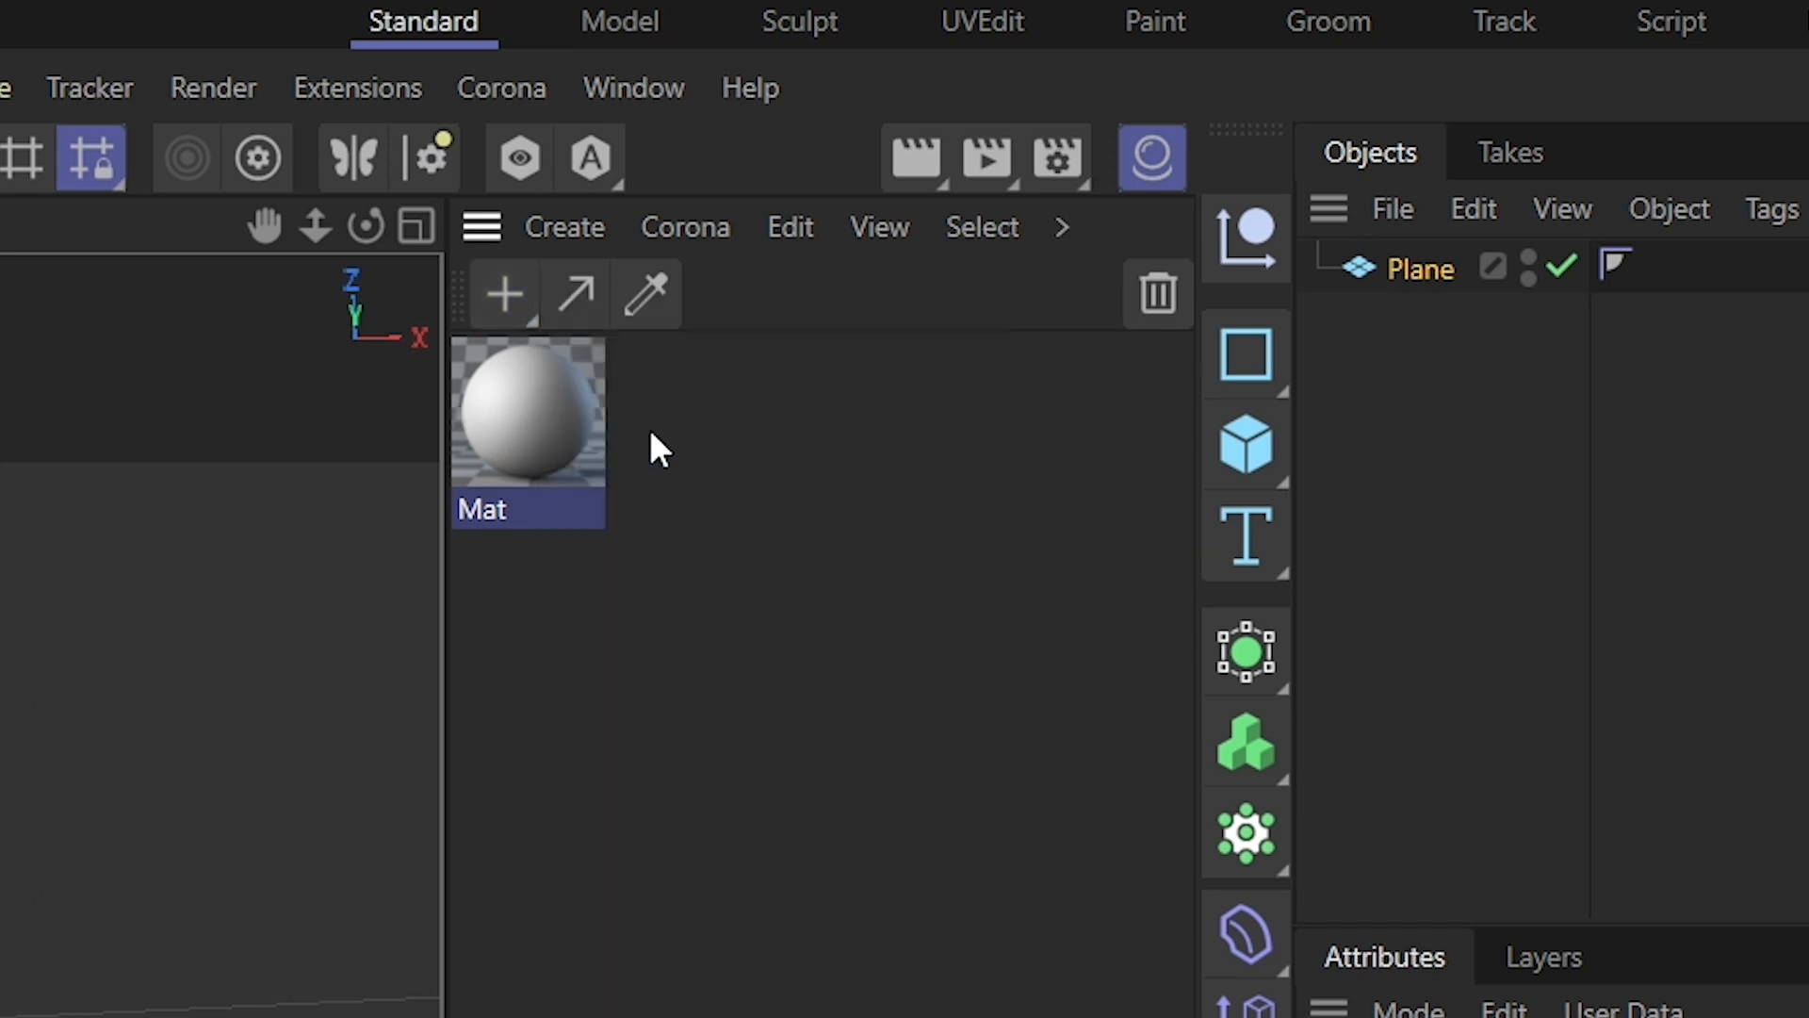
Load the Twitter-logo image as the new material's Color texture without copying it to the project location.
double_click(510, 458)
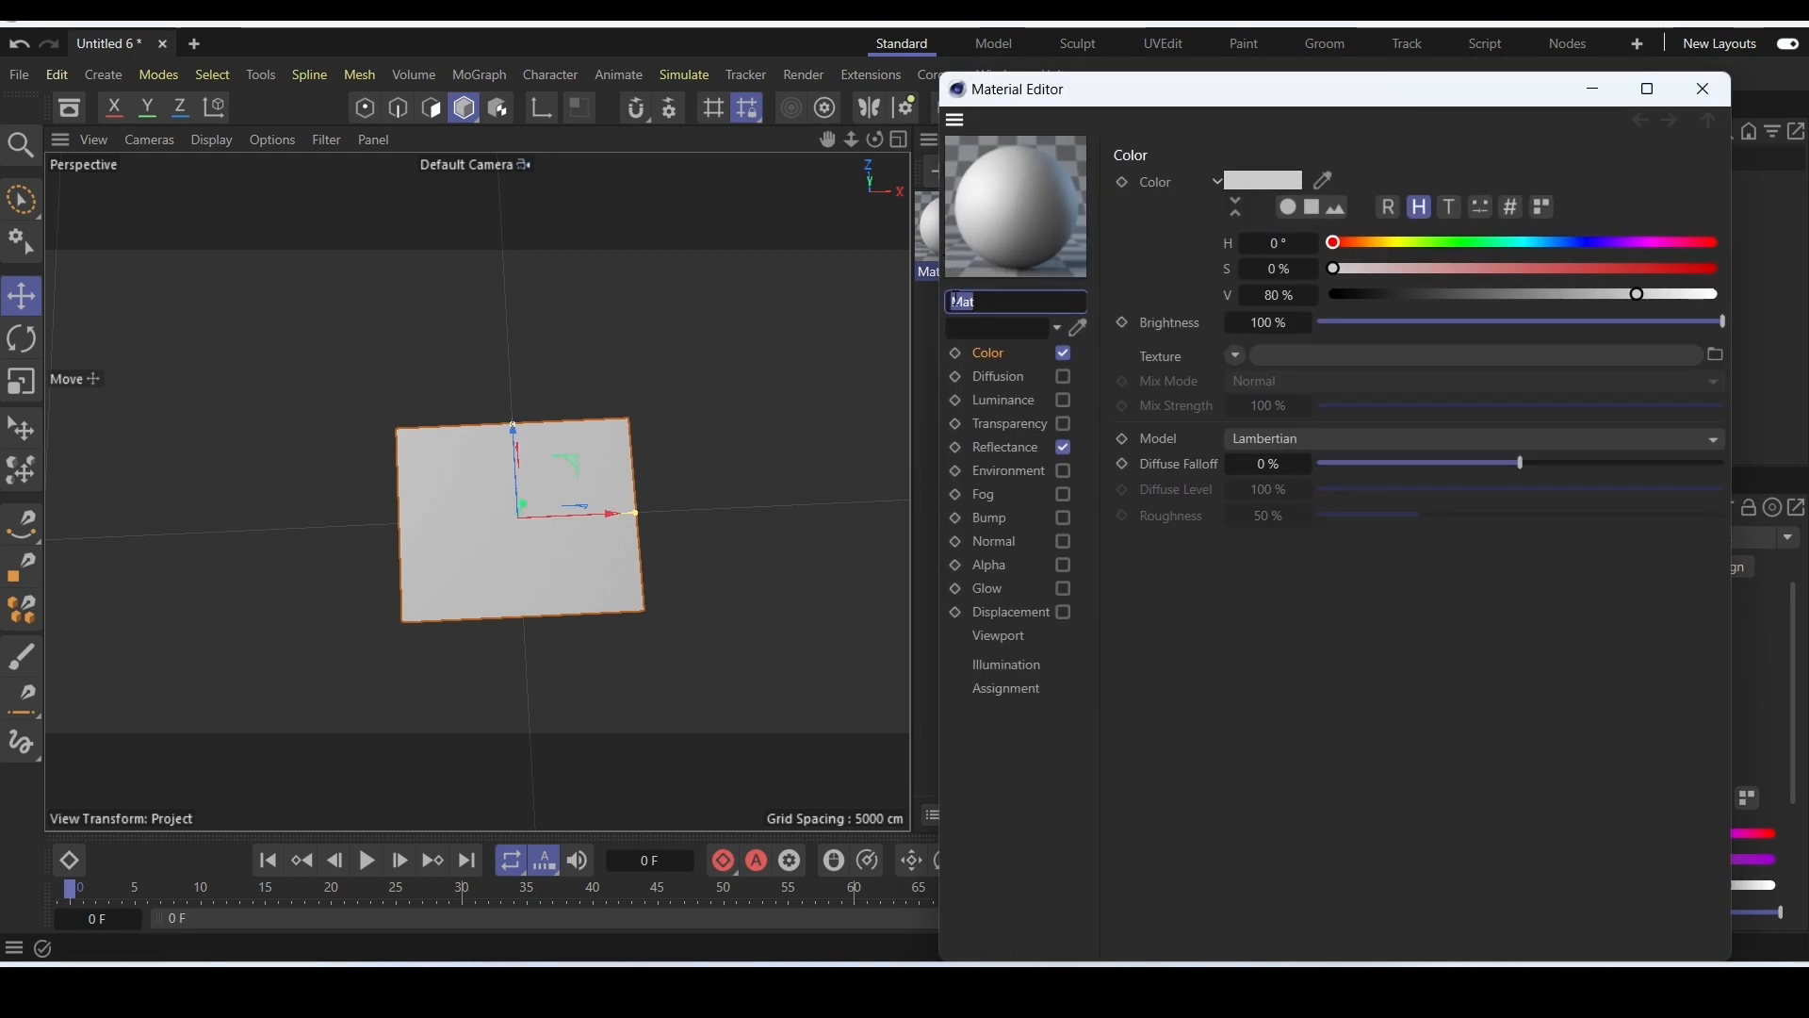
click(1014, 358)
click(1719, 356)
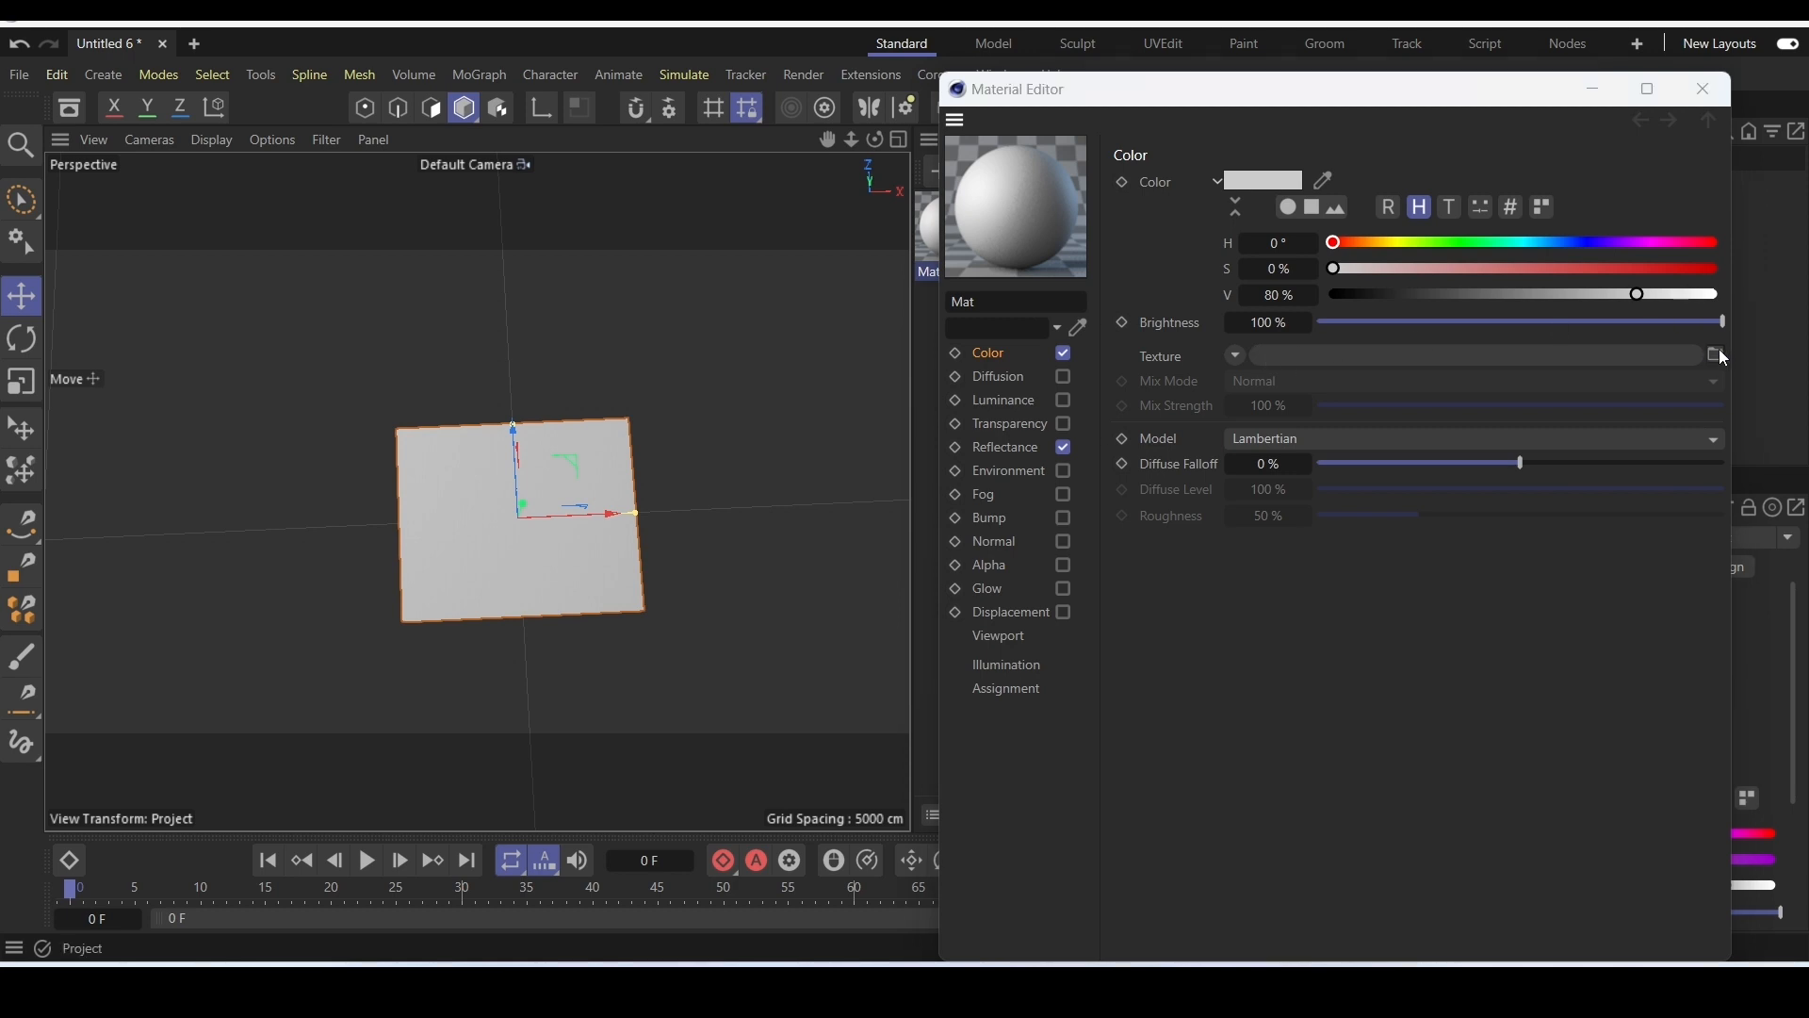
double_click(1151, 326)
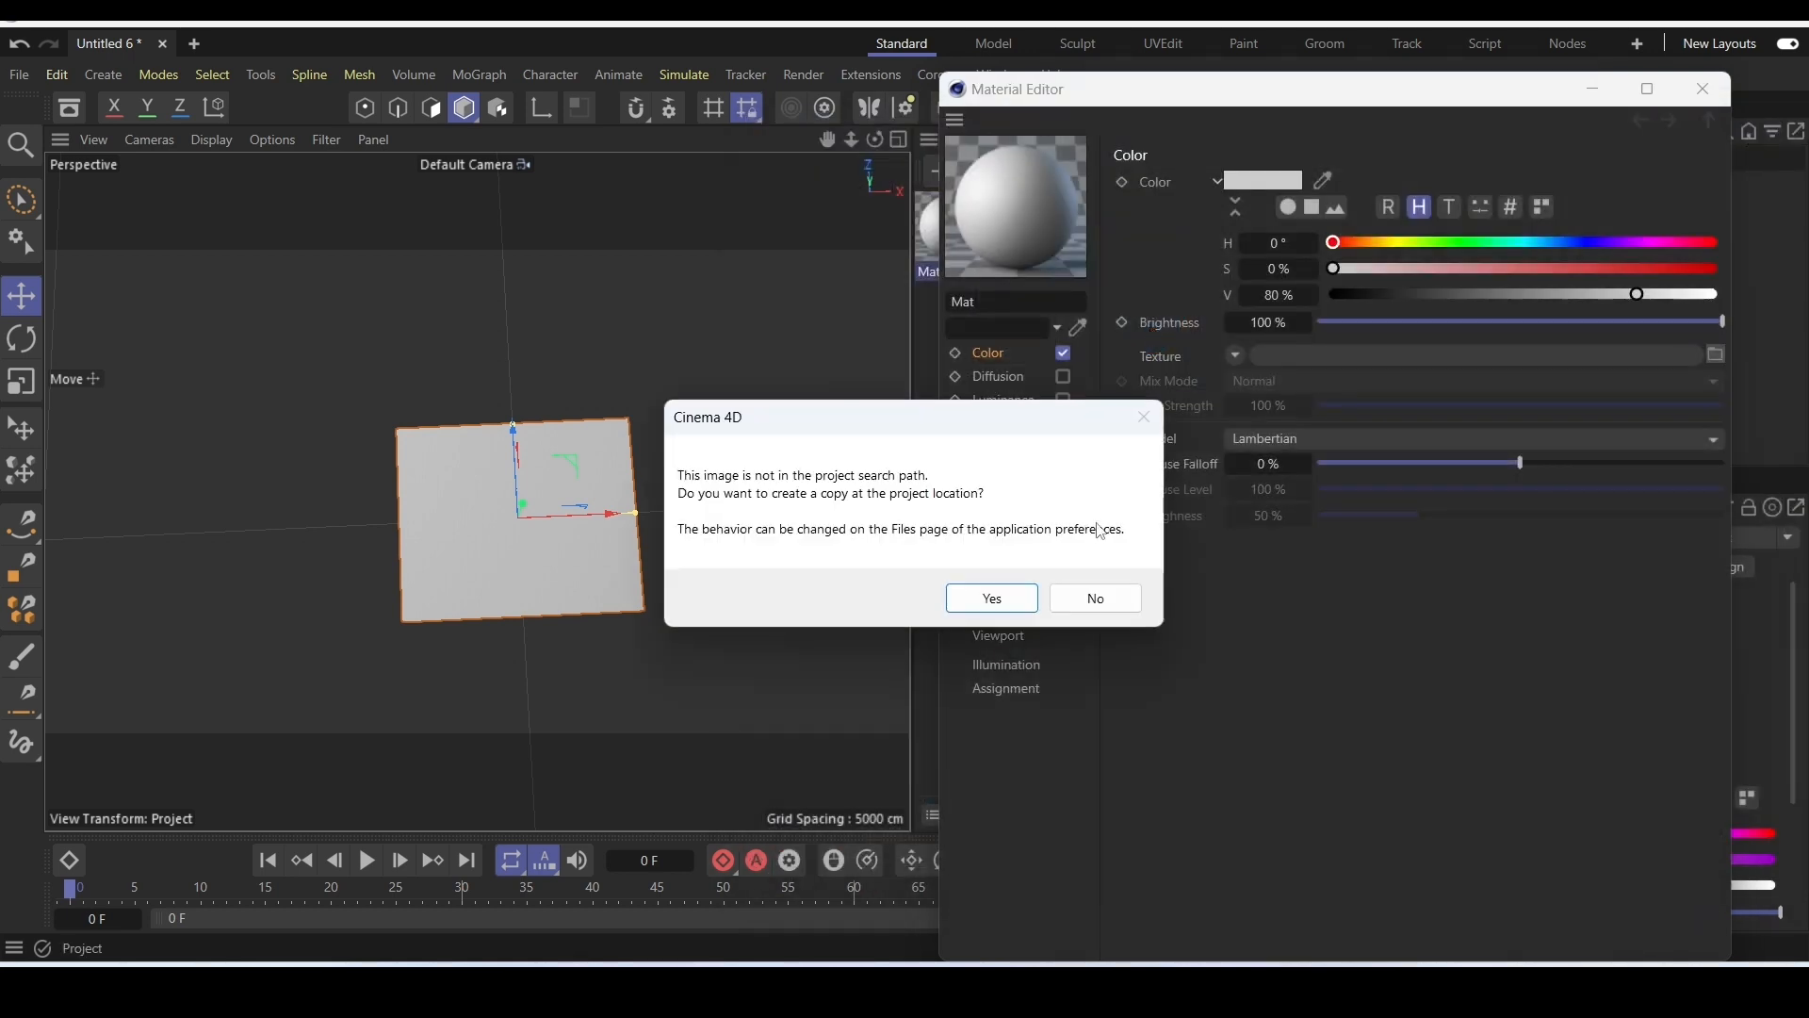
click(1096, 599)
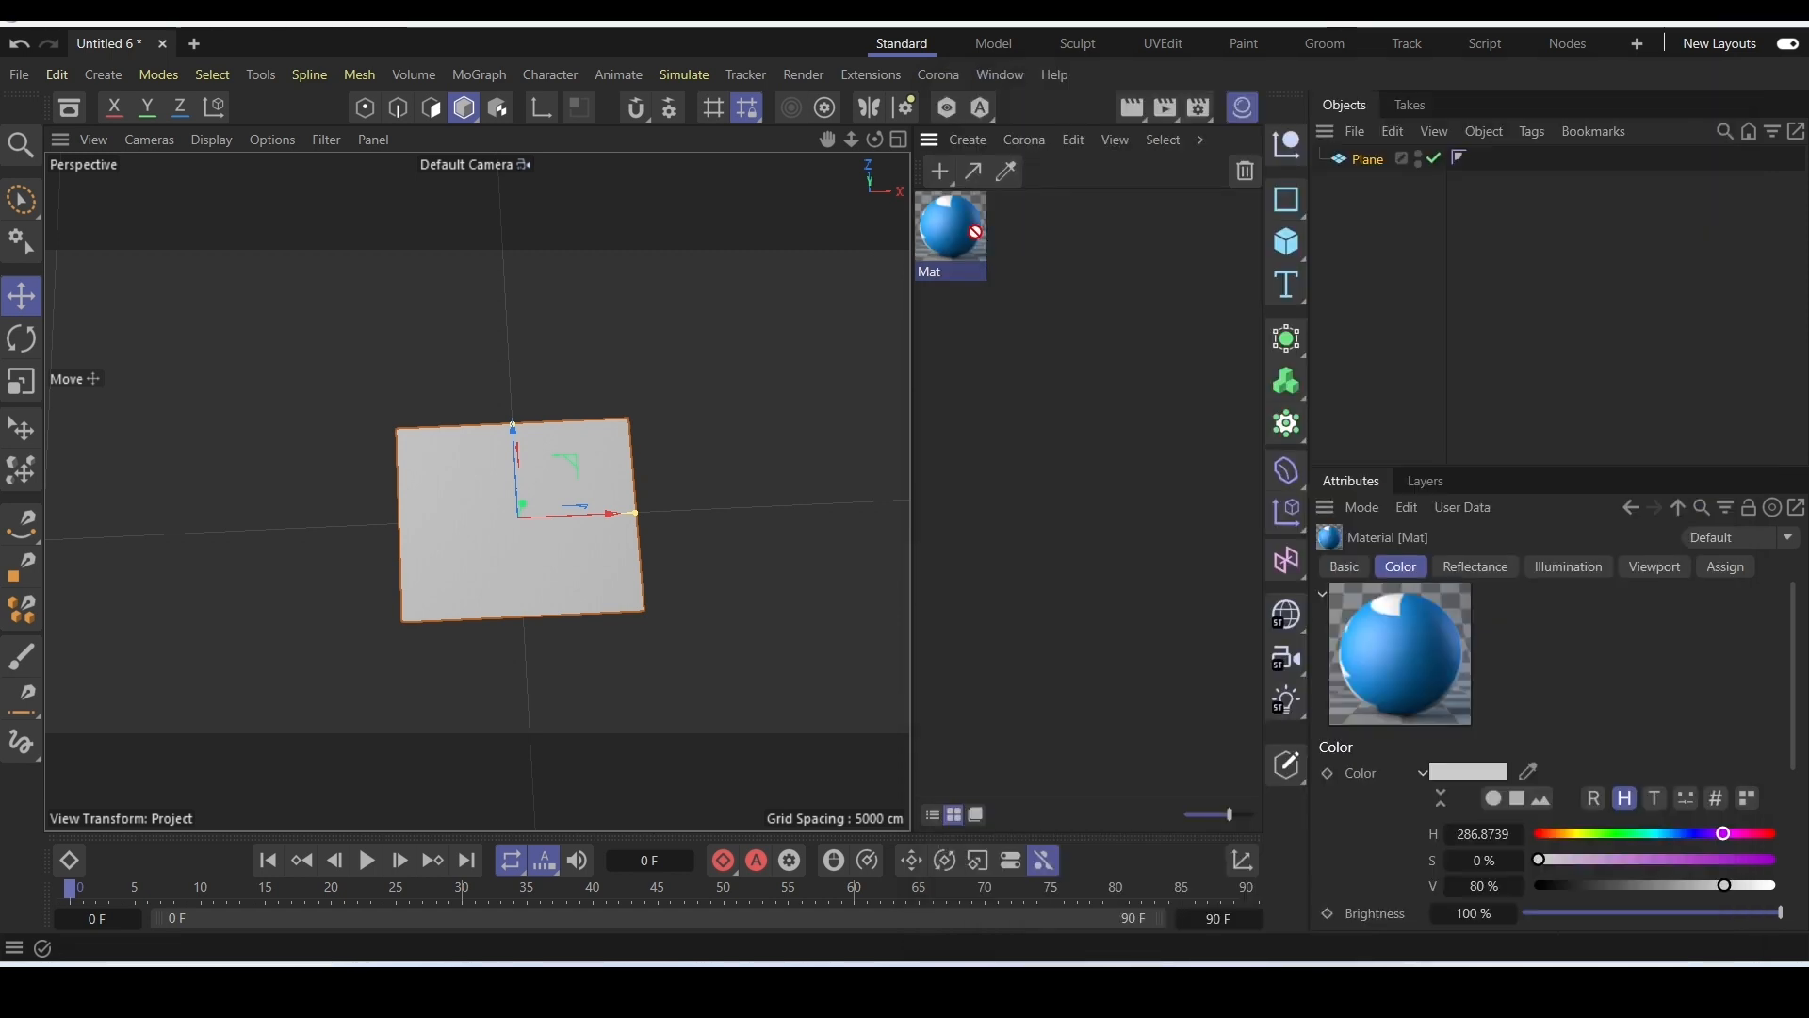
Apply the Twitter logo material to the plane.
mouse_move(976, 231)
mouse_down()
mouse_move(1082, 253)
mouse_move(964, 248)
mouse_up()
drag(679, 446, 1071, 276)
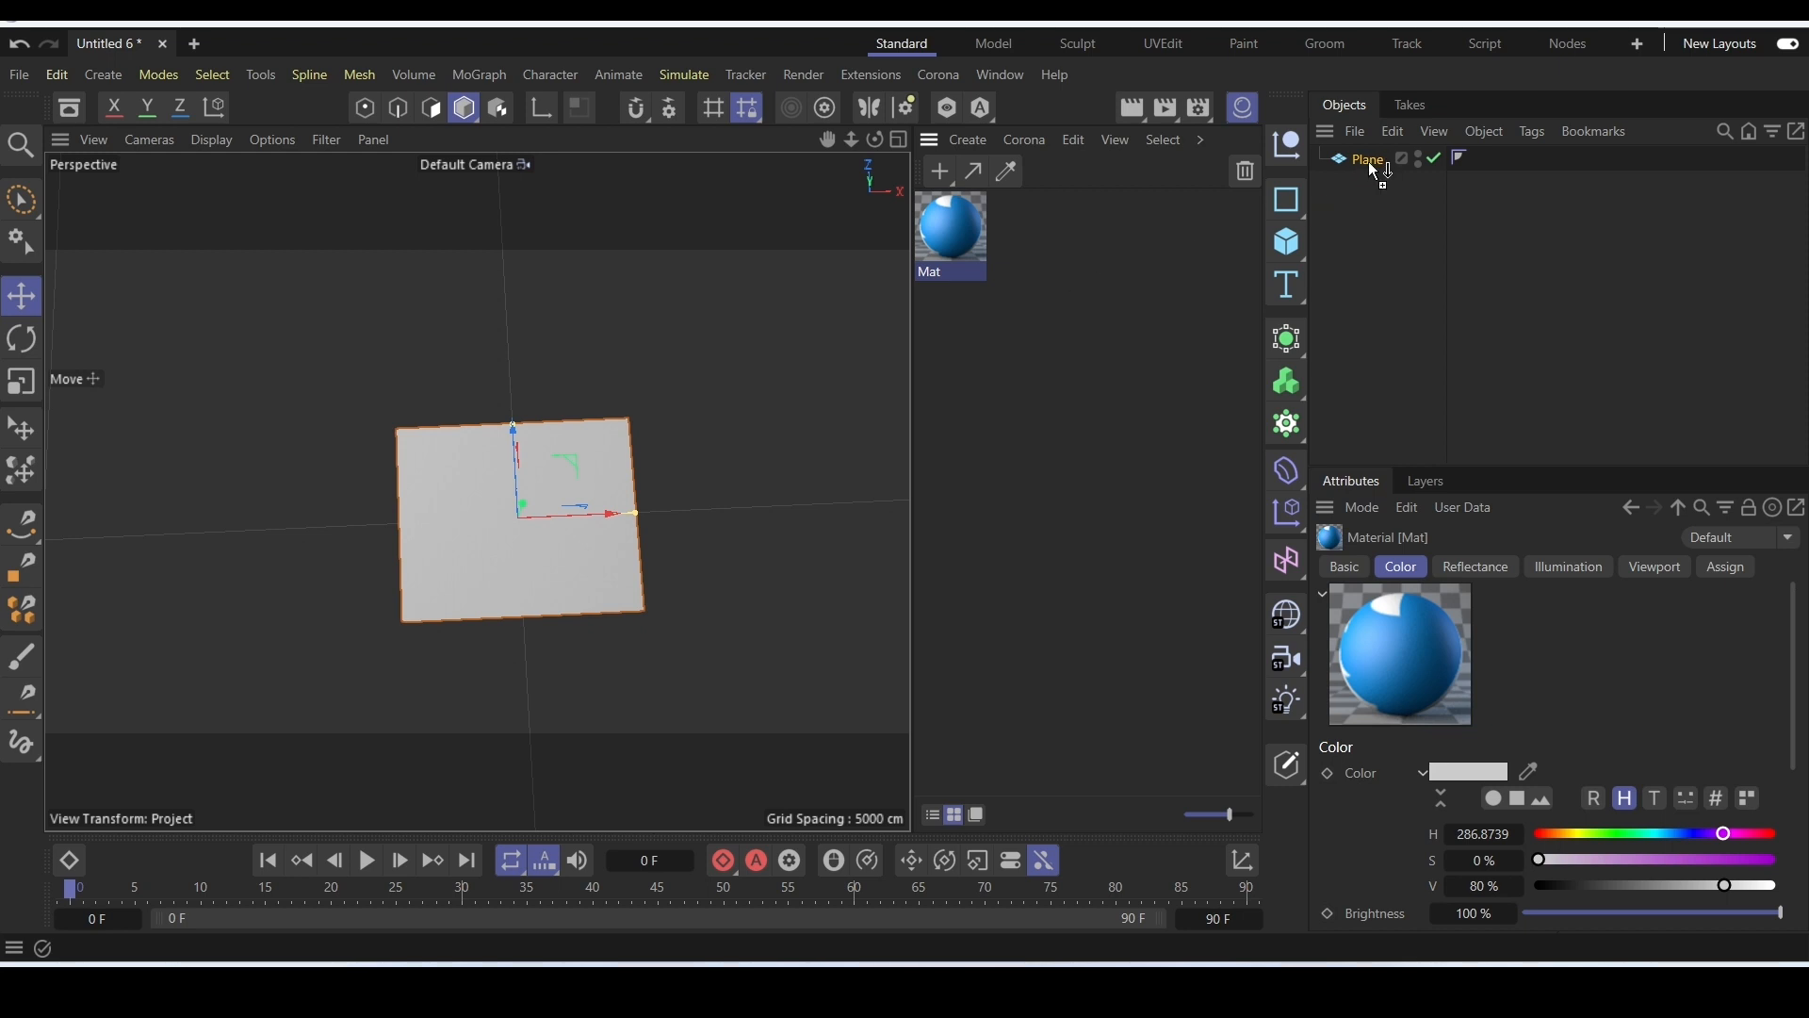
drag(1368, 164, 1369, 166)
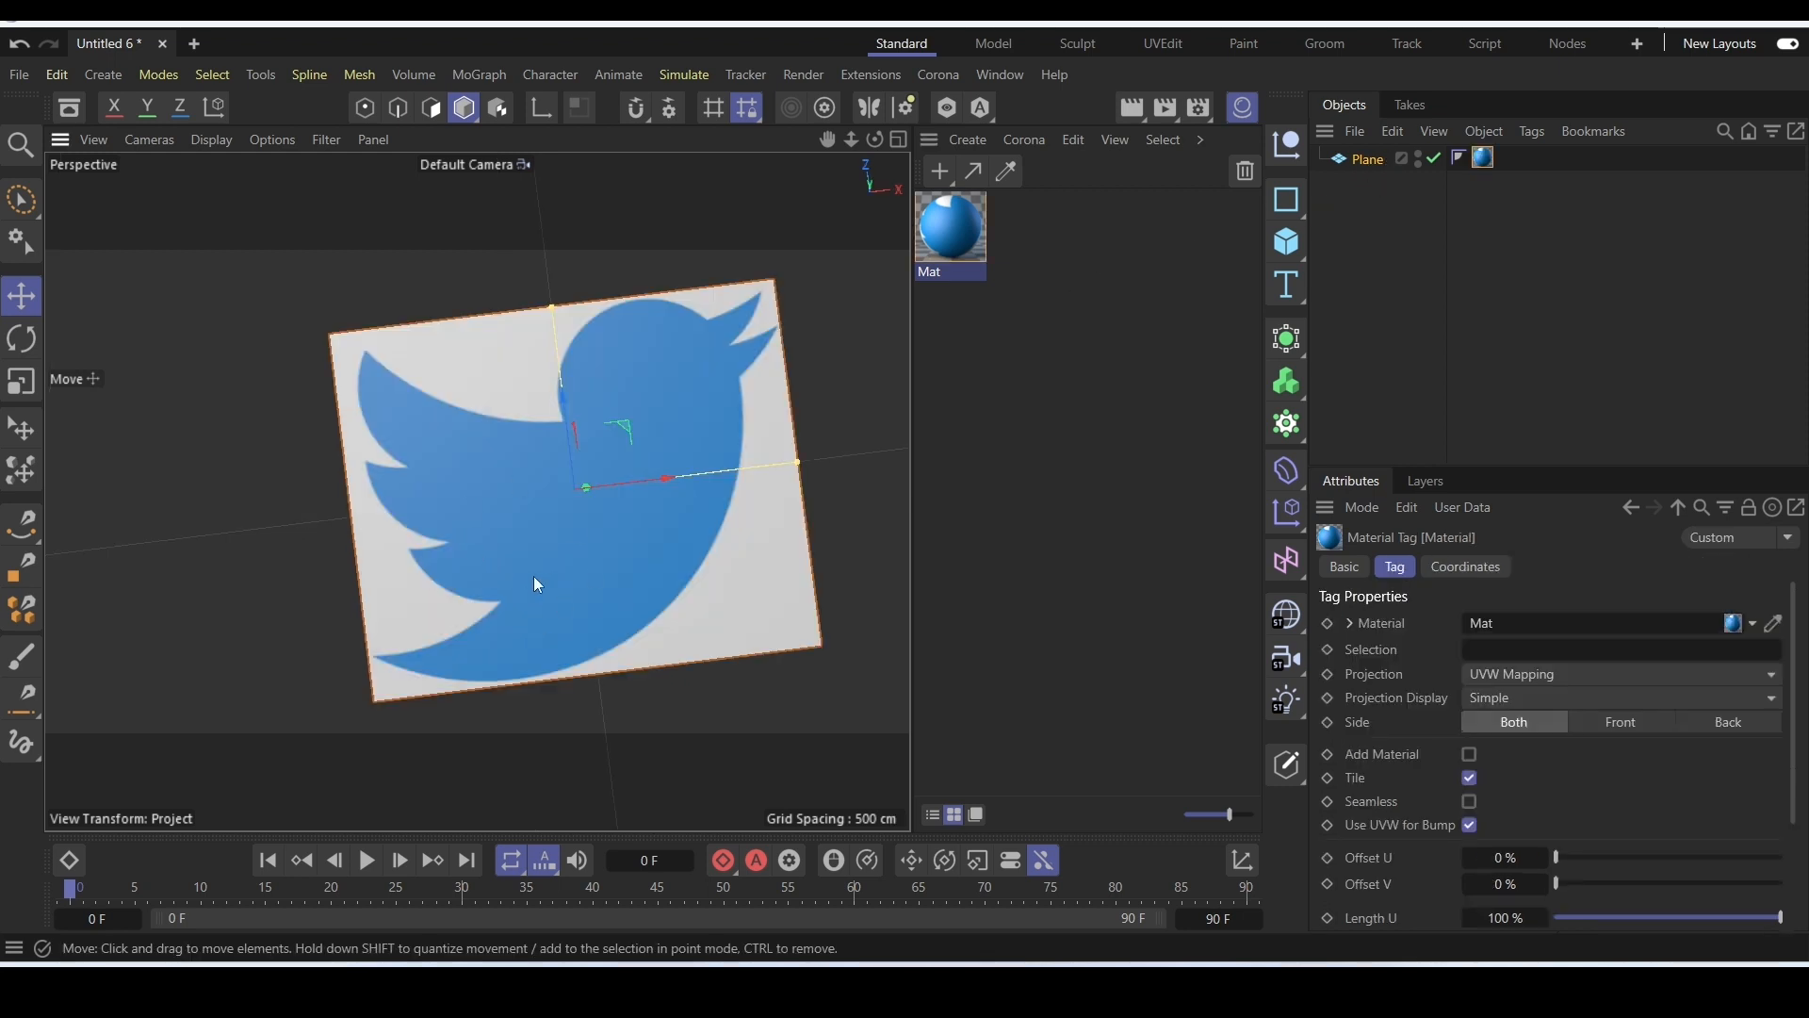
Try reducing the plane's width and height to 1000 cm each, and undo both size changes.
click(1359, 160)
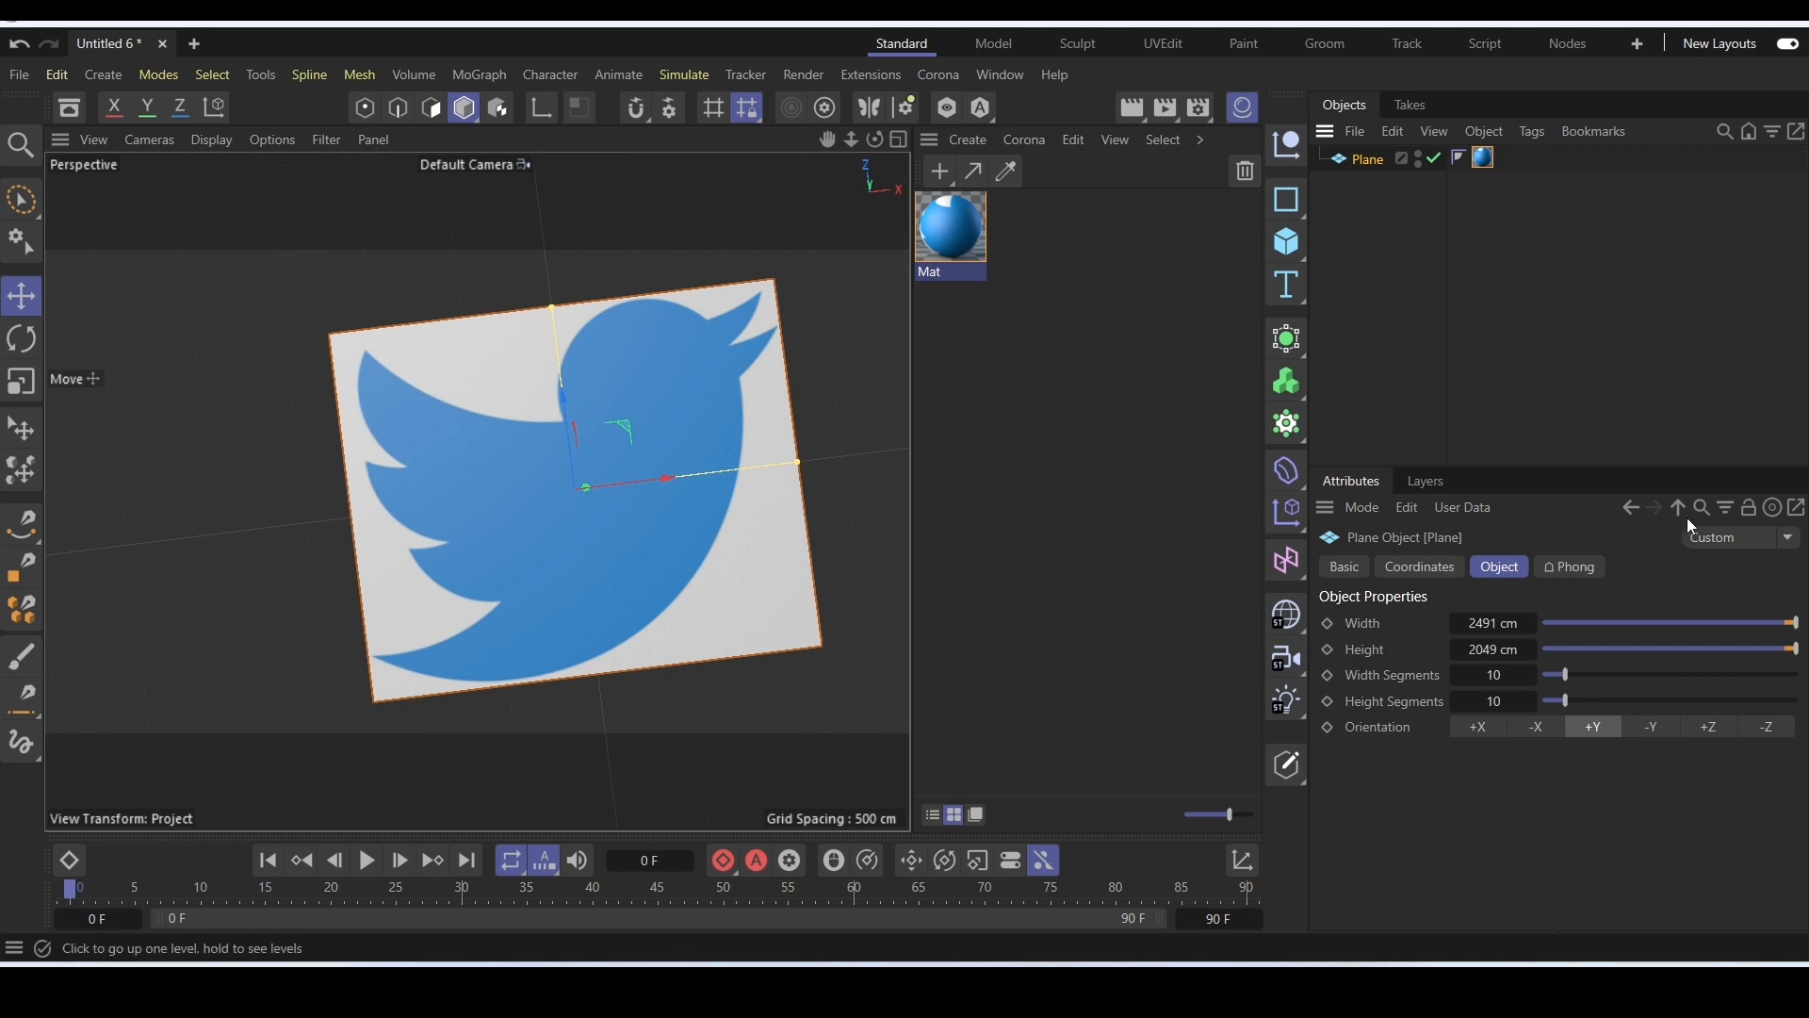
drag(1793, 627, 1704, 646)
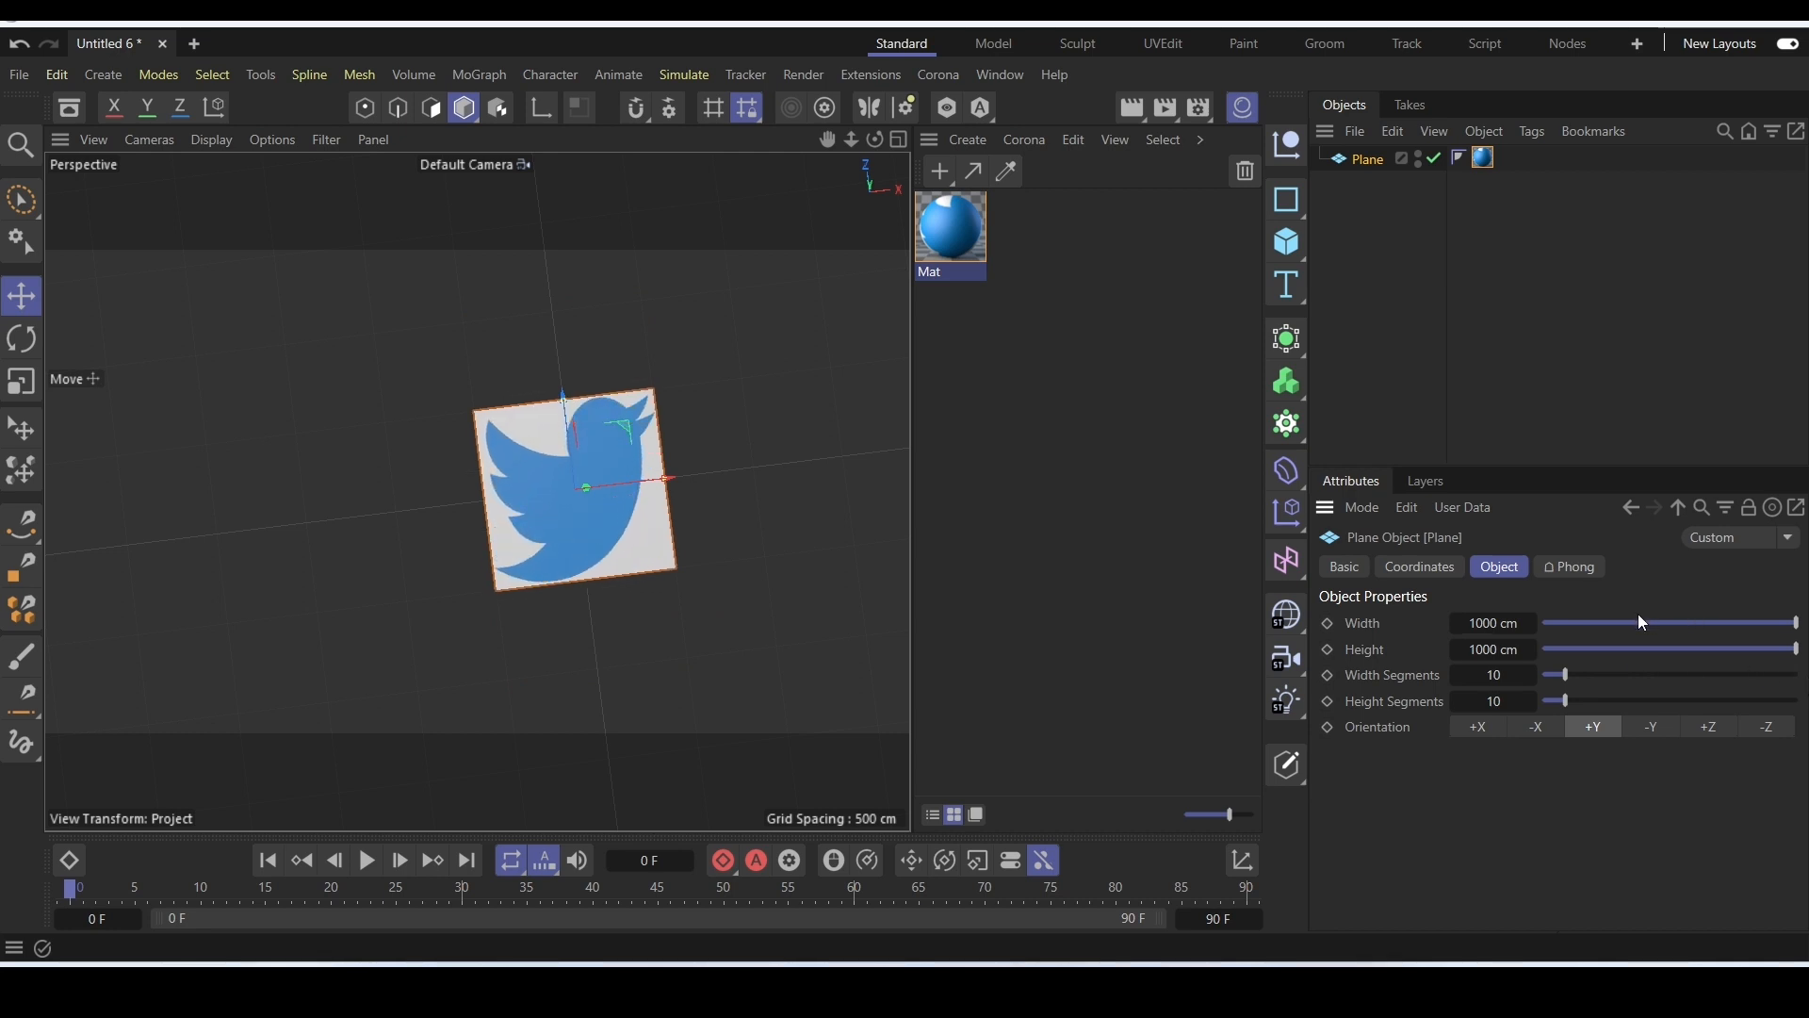
key(ctrl+z)
key(ctrl+z)
Hide the Material Manager and switch from the Perspective view to a maximized Top view.
click(1242, 107)
alt+drag(852, 503, 820, 516)
alt+drag(827, 547, 810, 544)
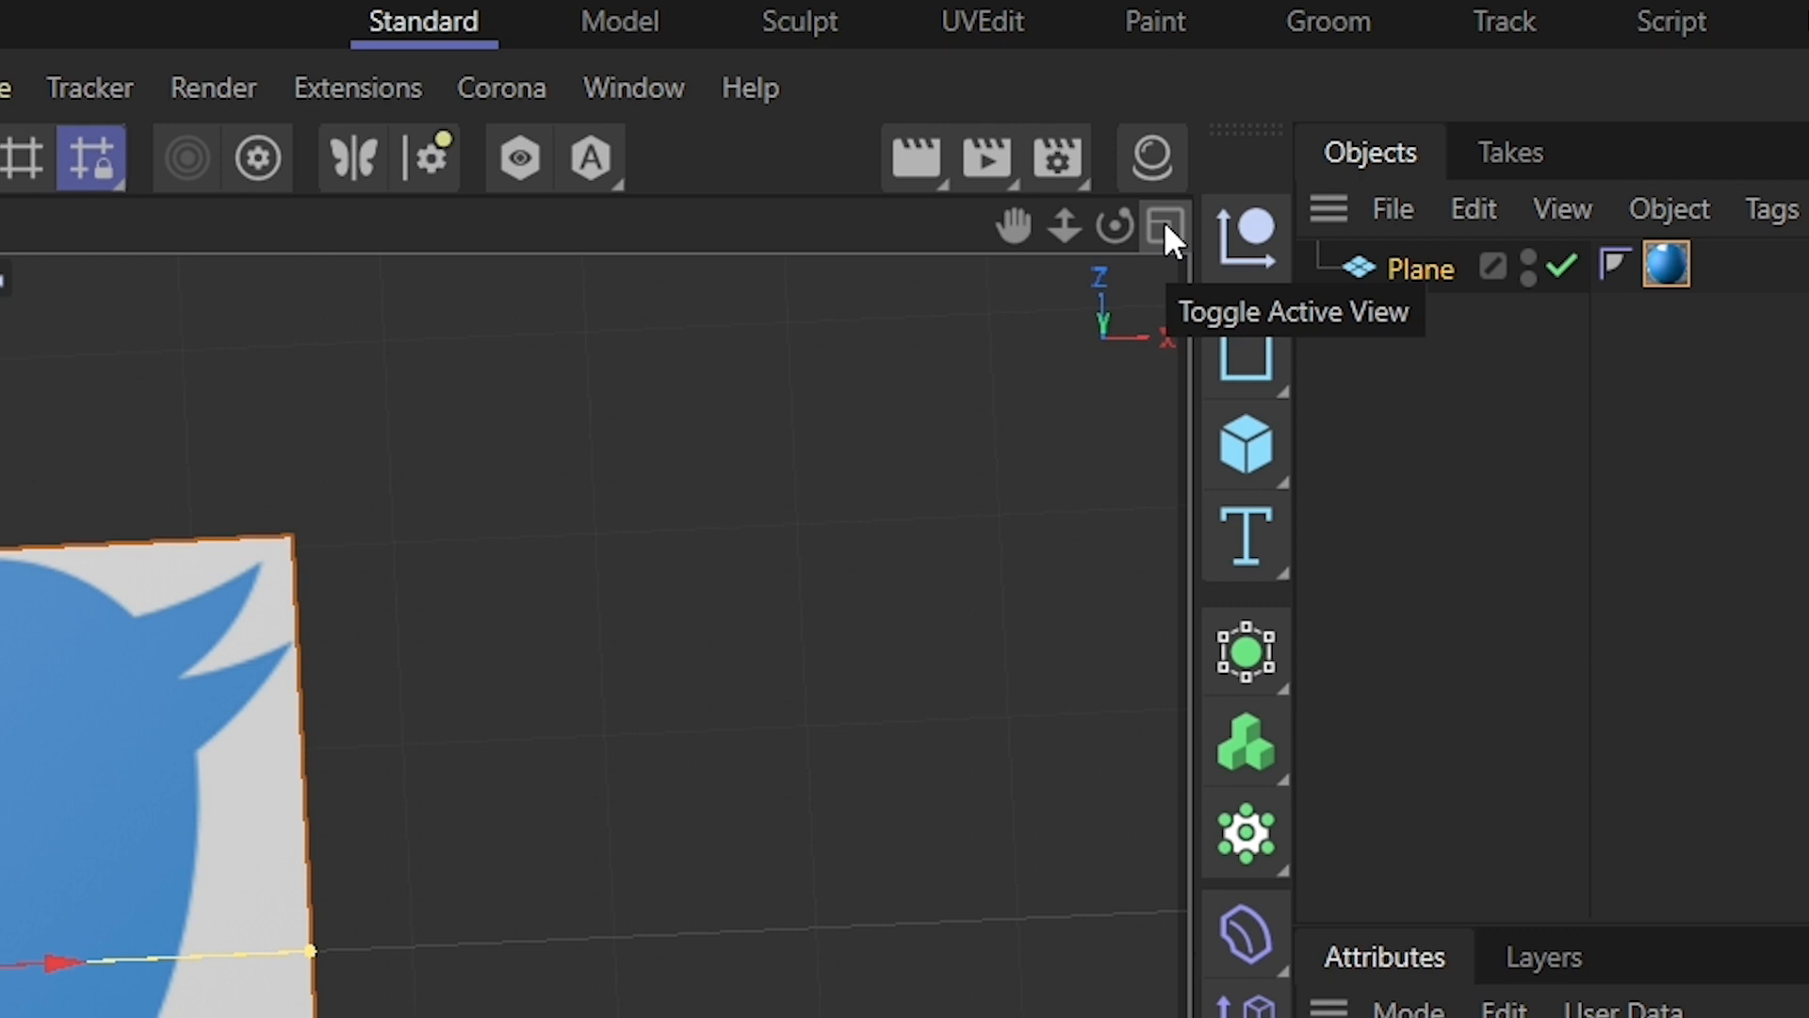
click(1166, 226)
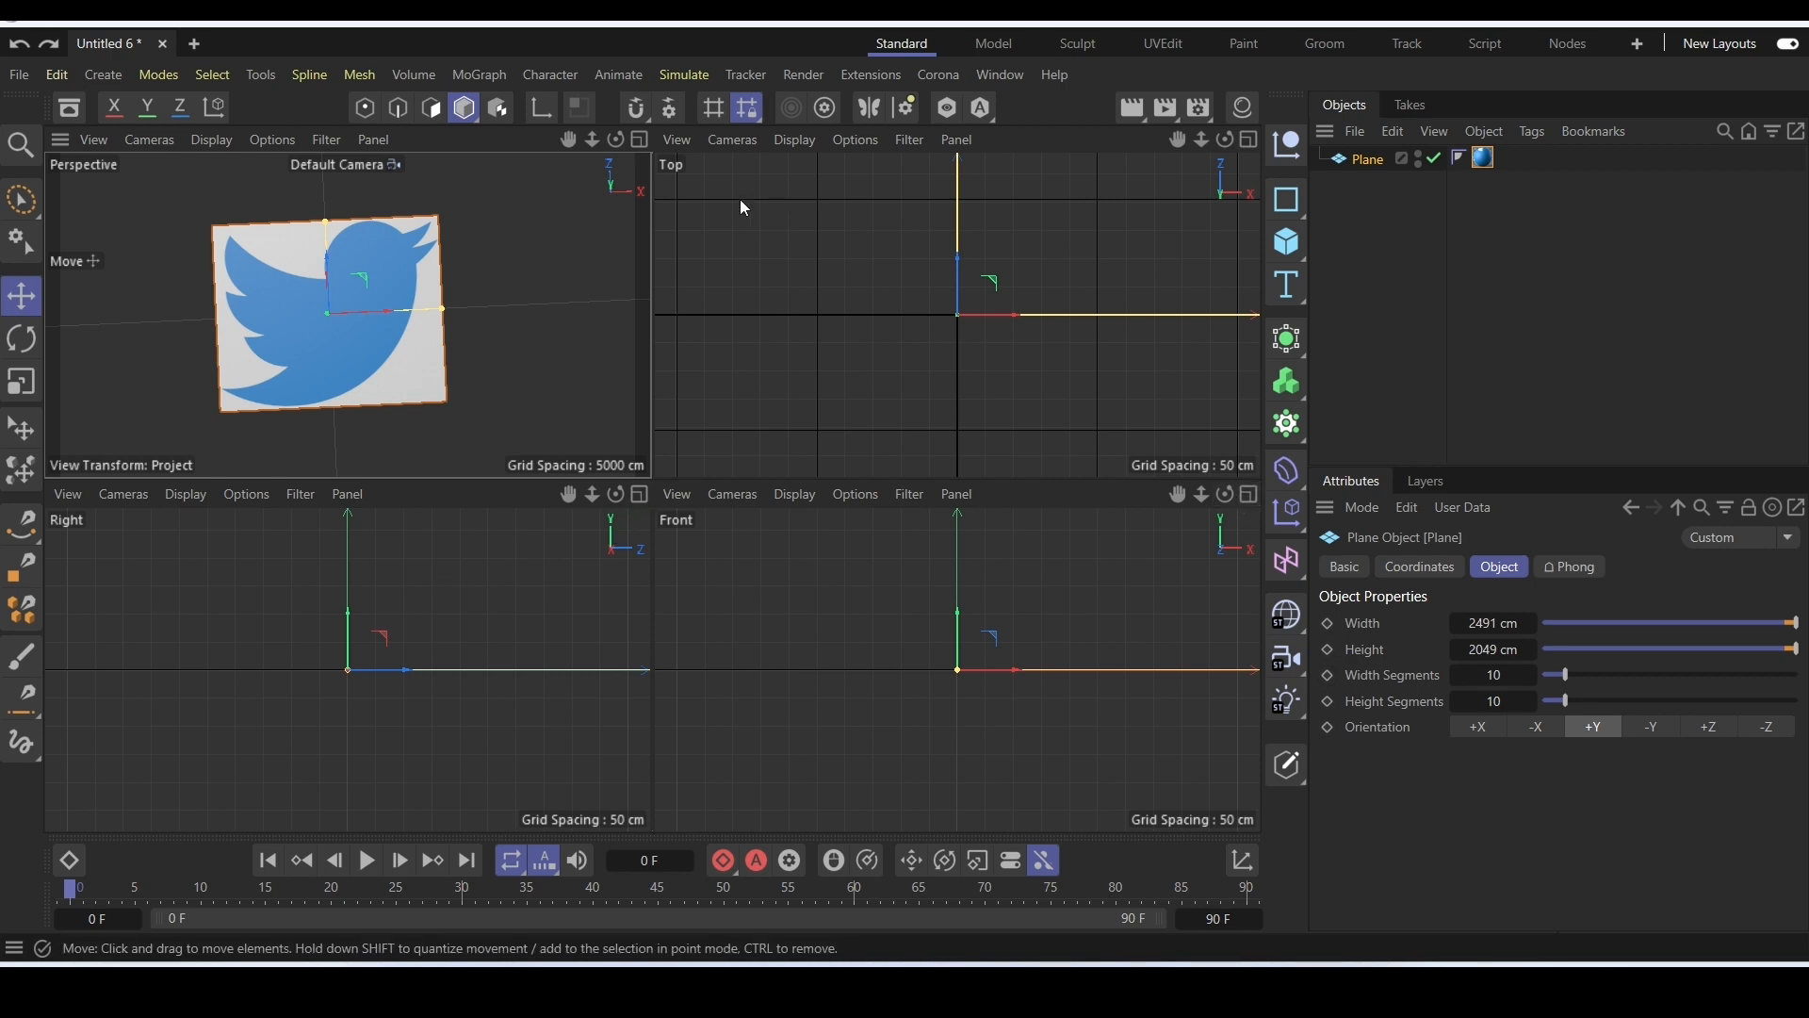
click(1250, 139)
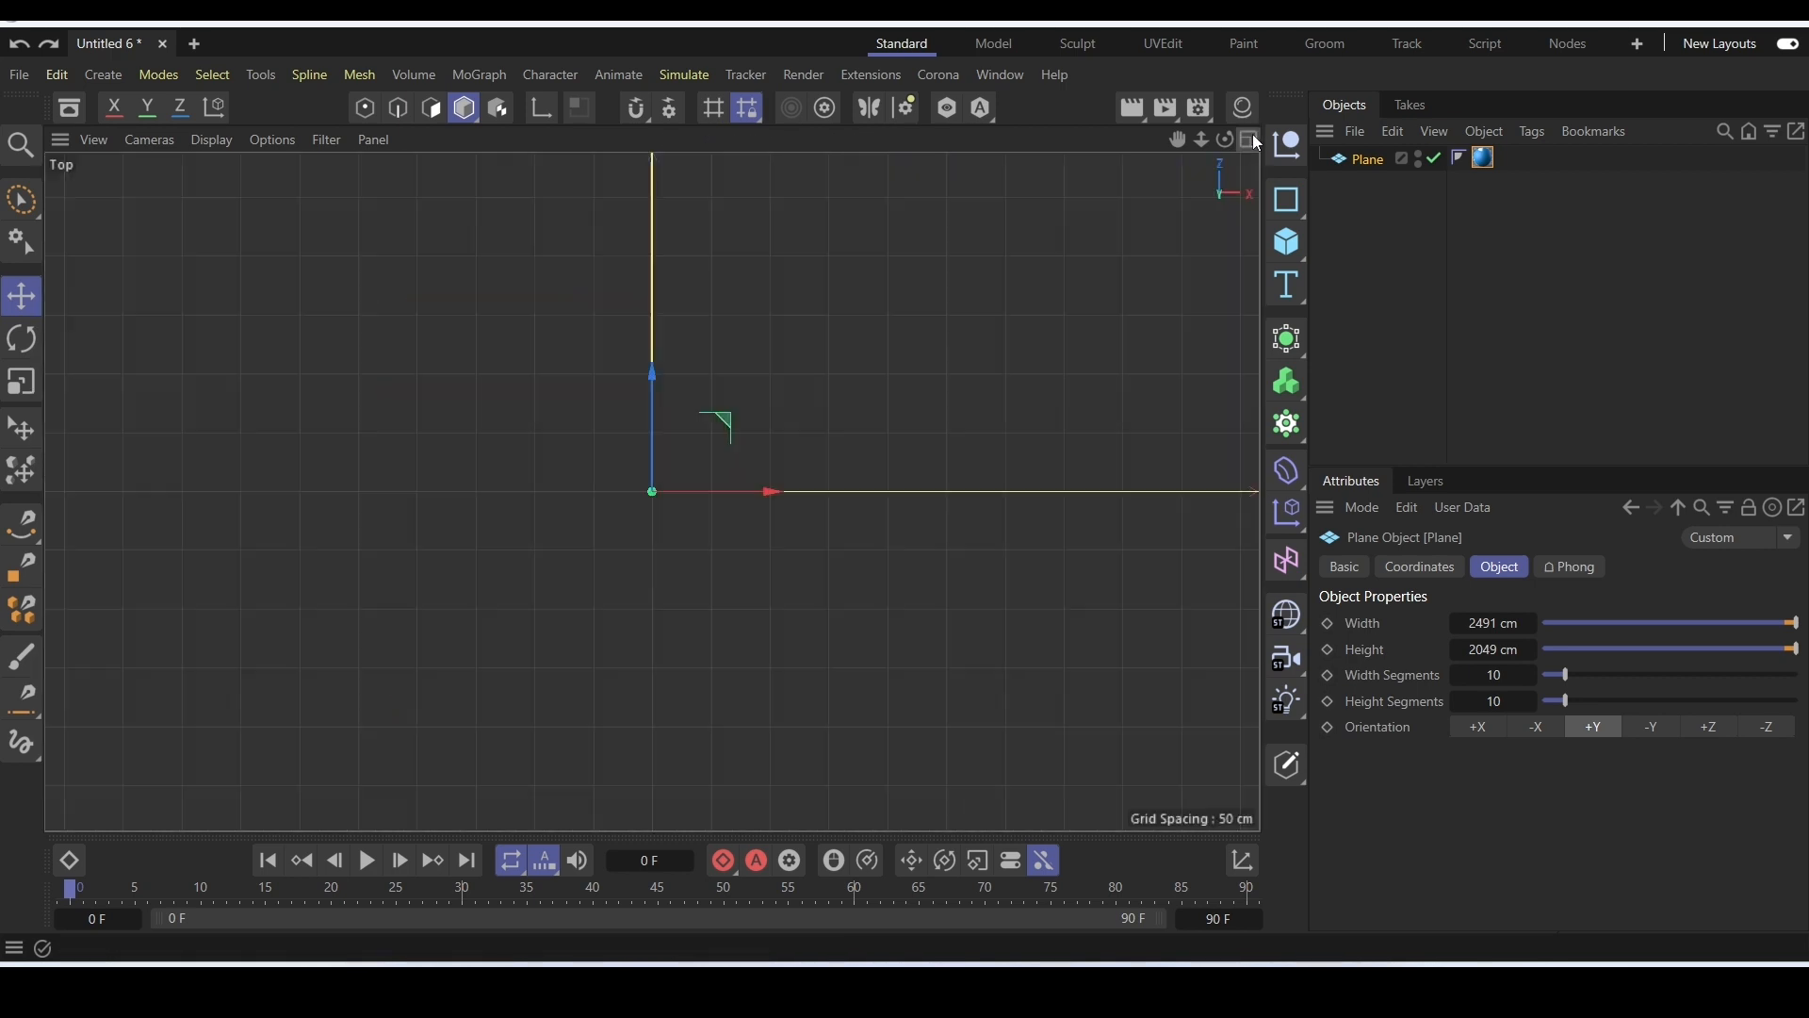
Set the Top view's display to Gouraud Shading with the whole plane framed.
scroll(907, 336, down, 10)
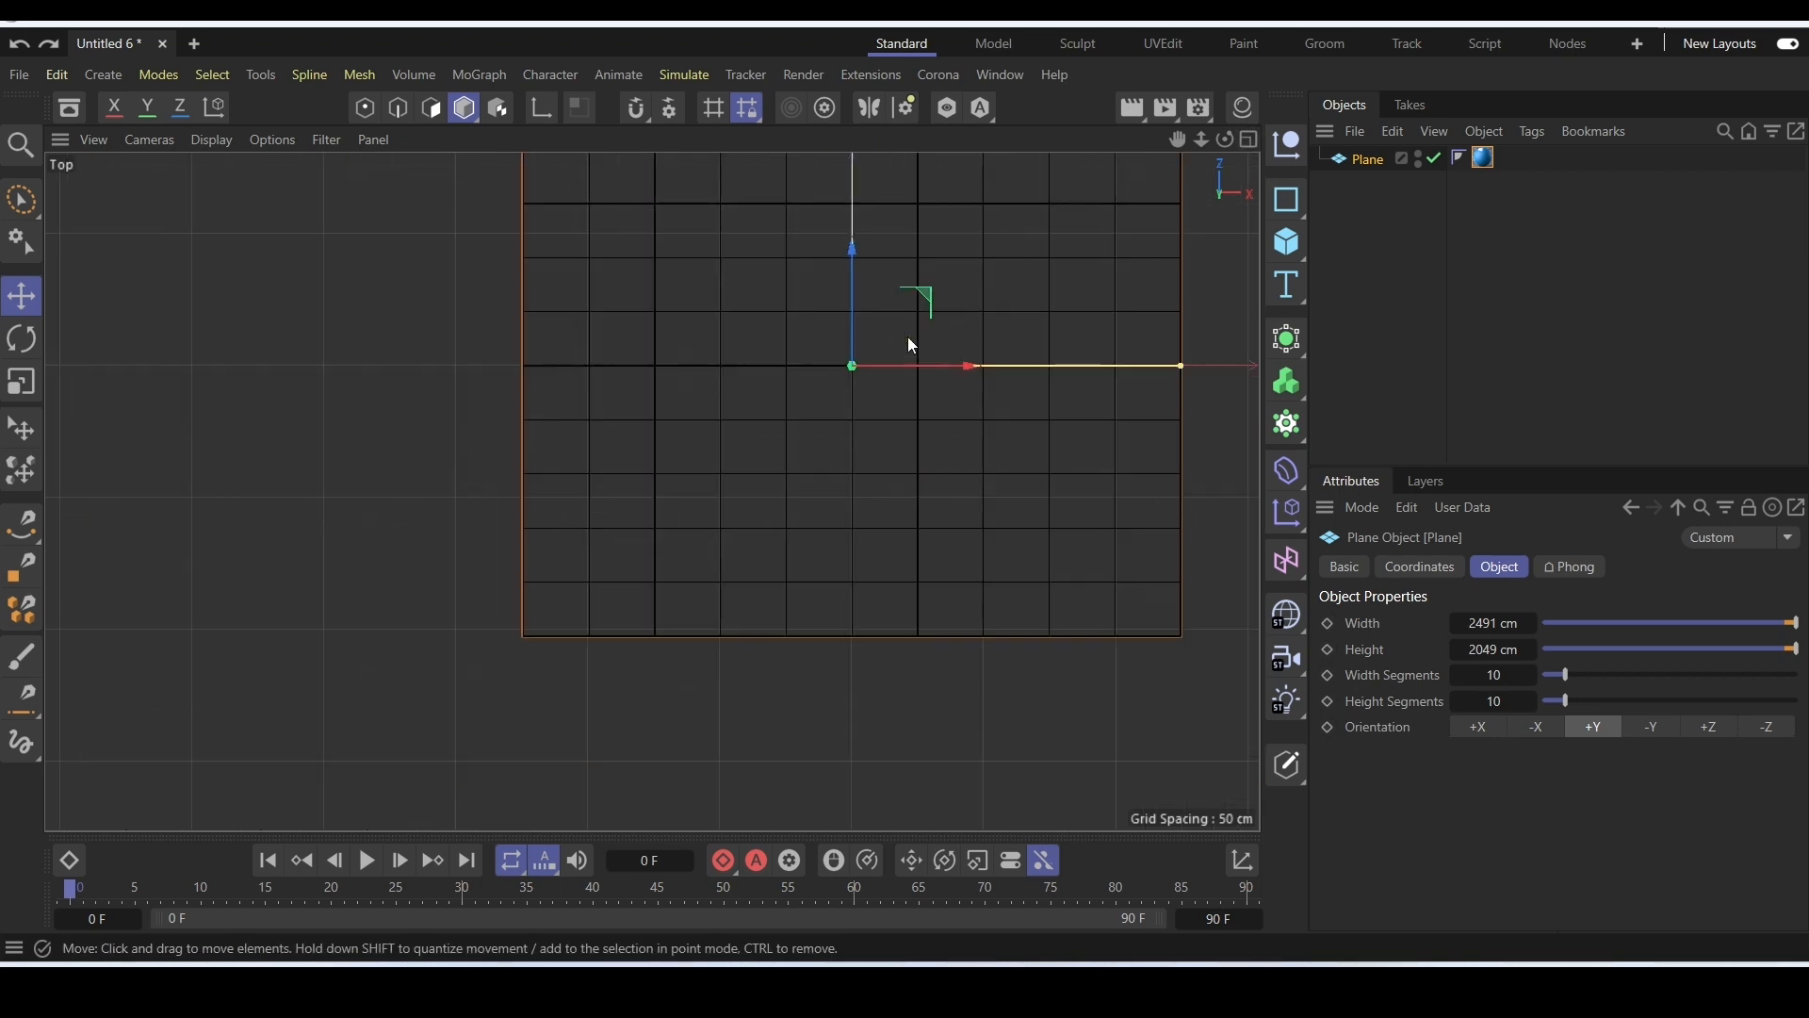
alt+middle_drag(985, 323, 830, 426)
alt+right_drag(850, 430, 887, 456)
mouse_move(829, 465)
alt+mouse_down()
mouse_move(729, 481)
mouse_move(822, 474)
alt+mouse_up()
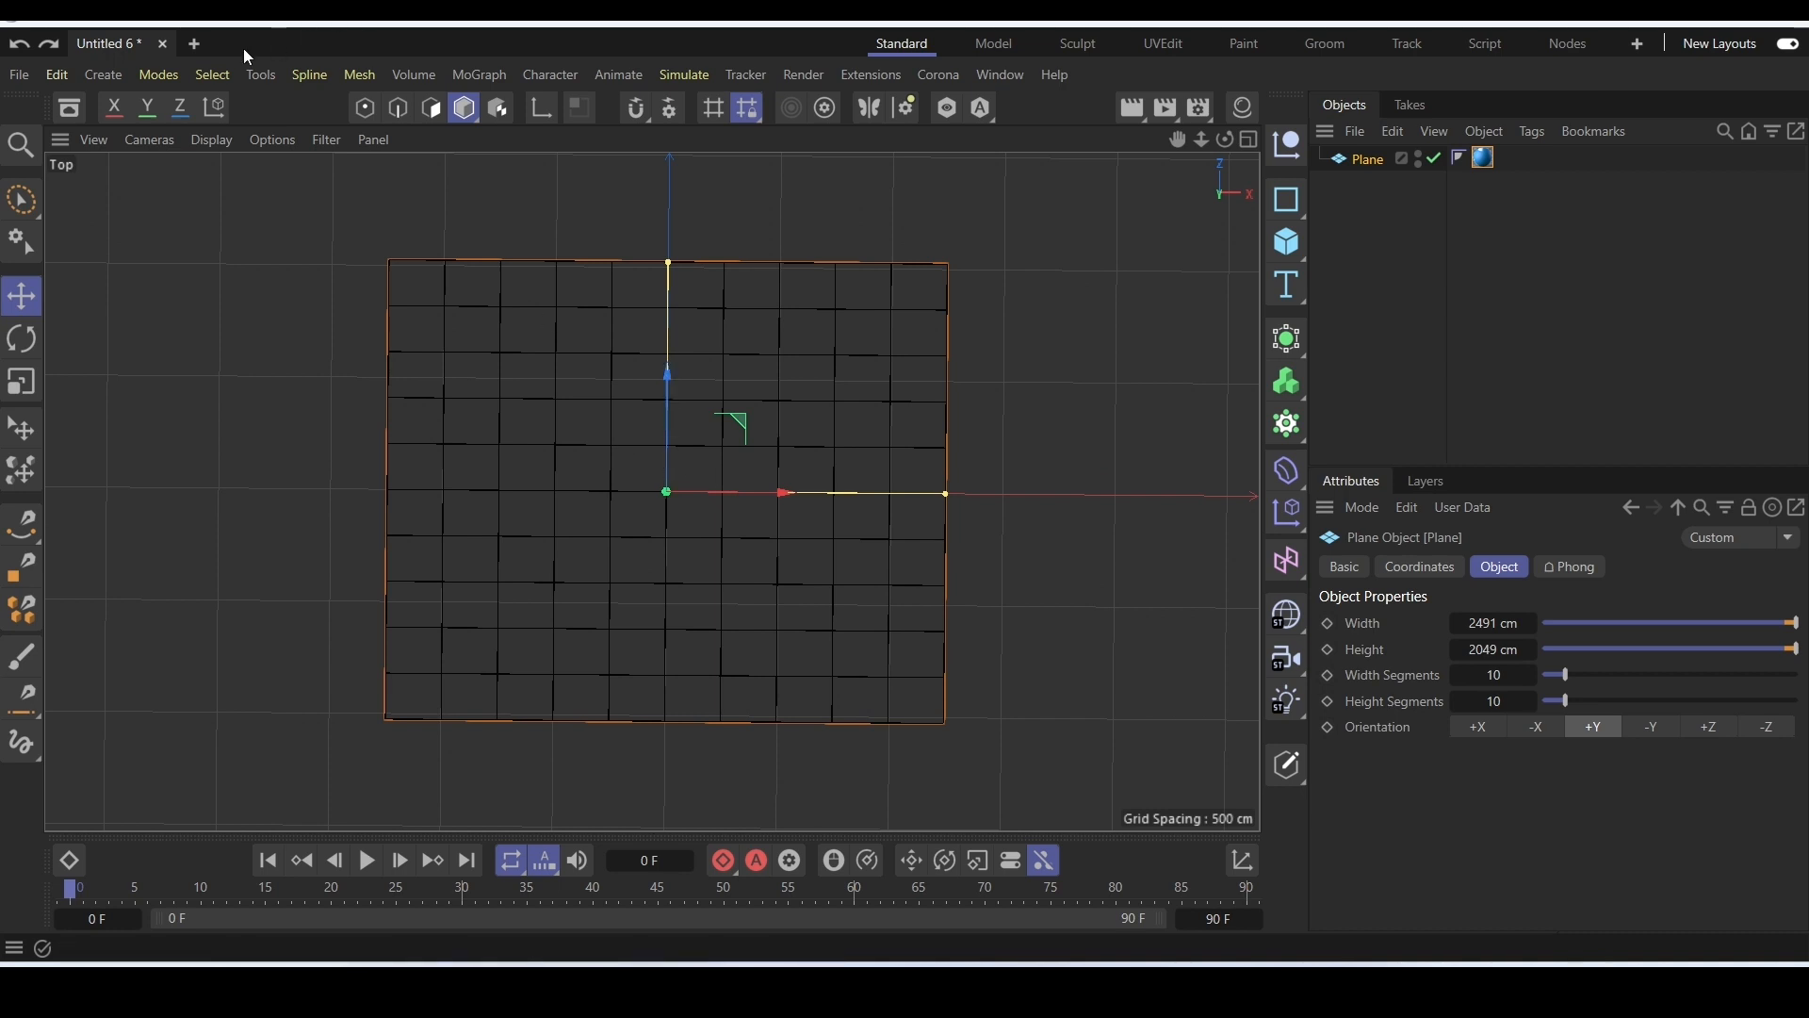
click(228, 141)
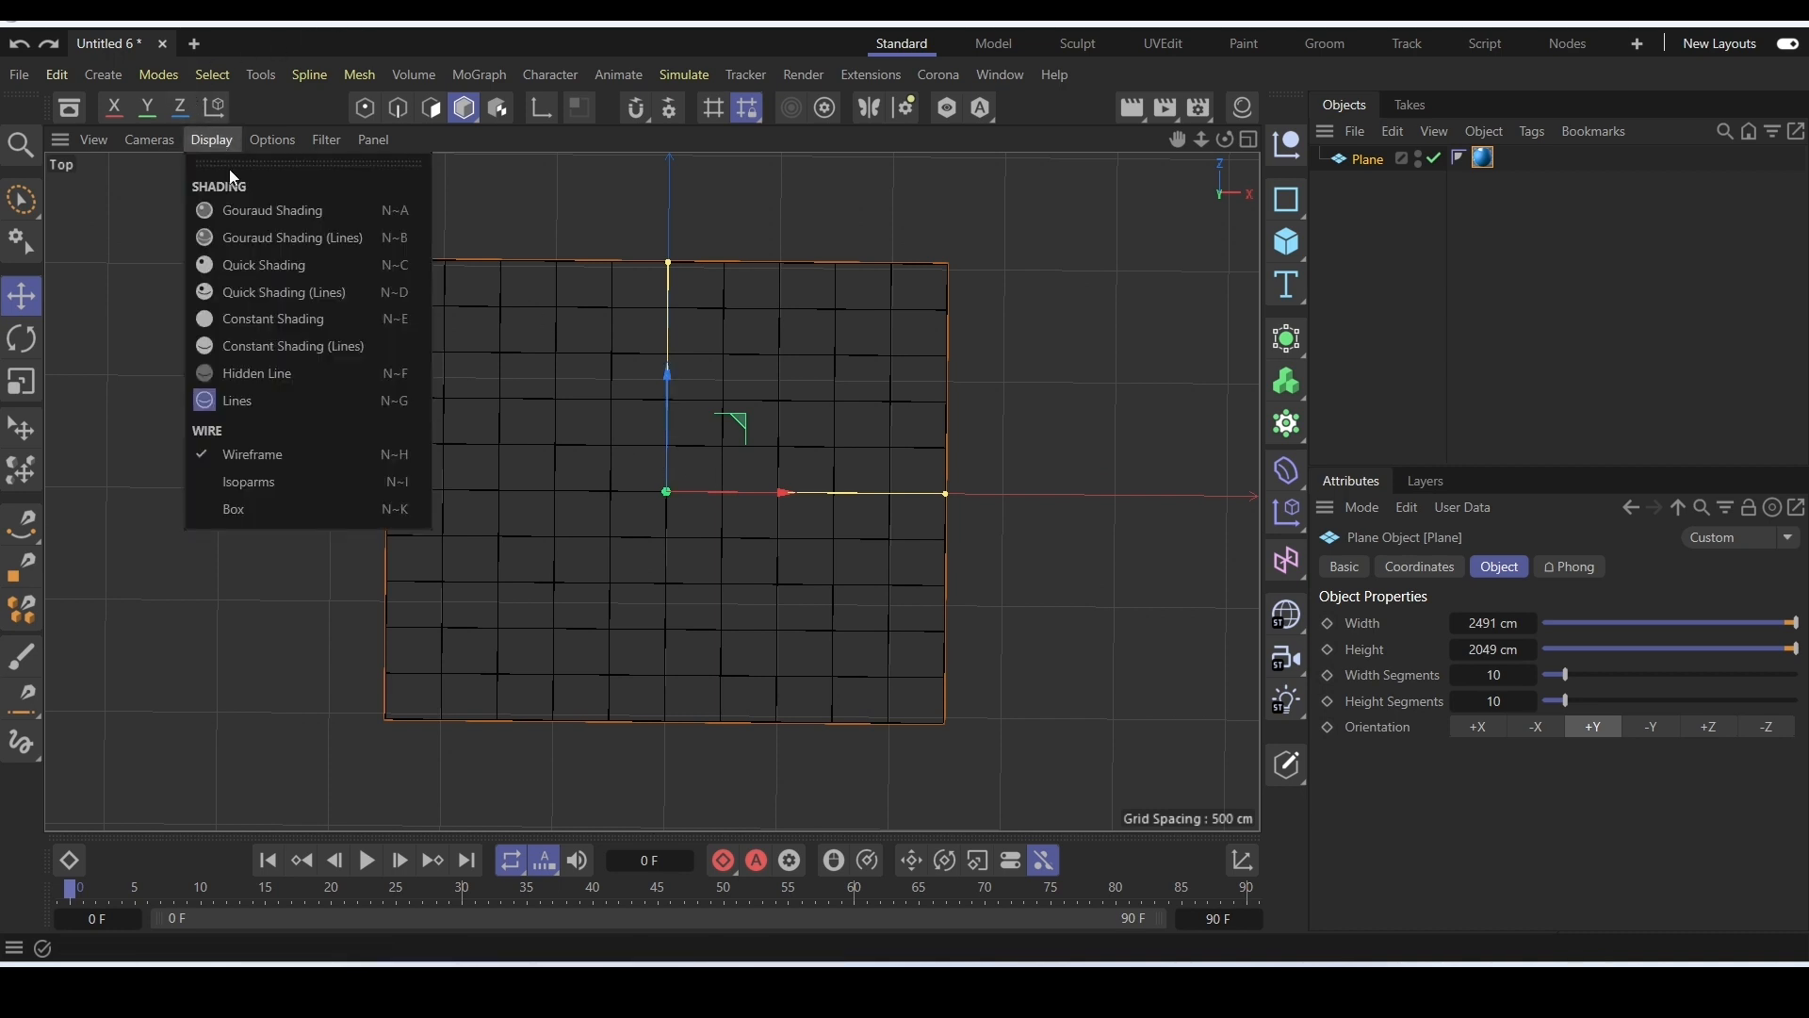
click(254, 219)
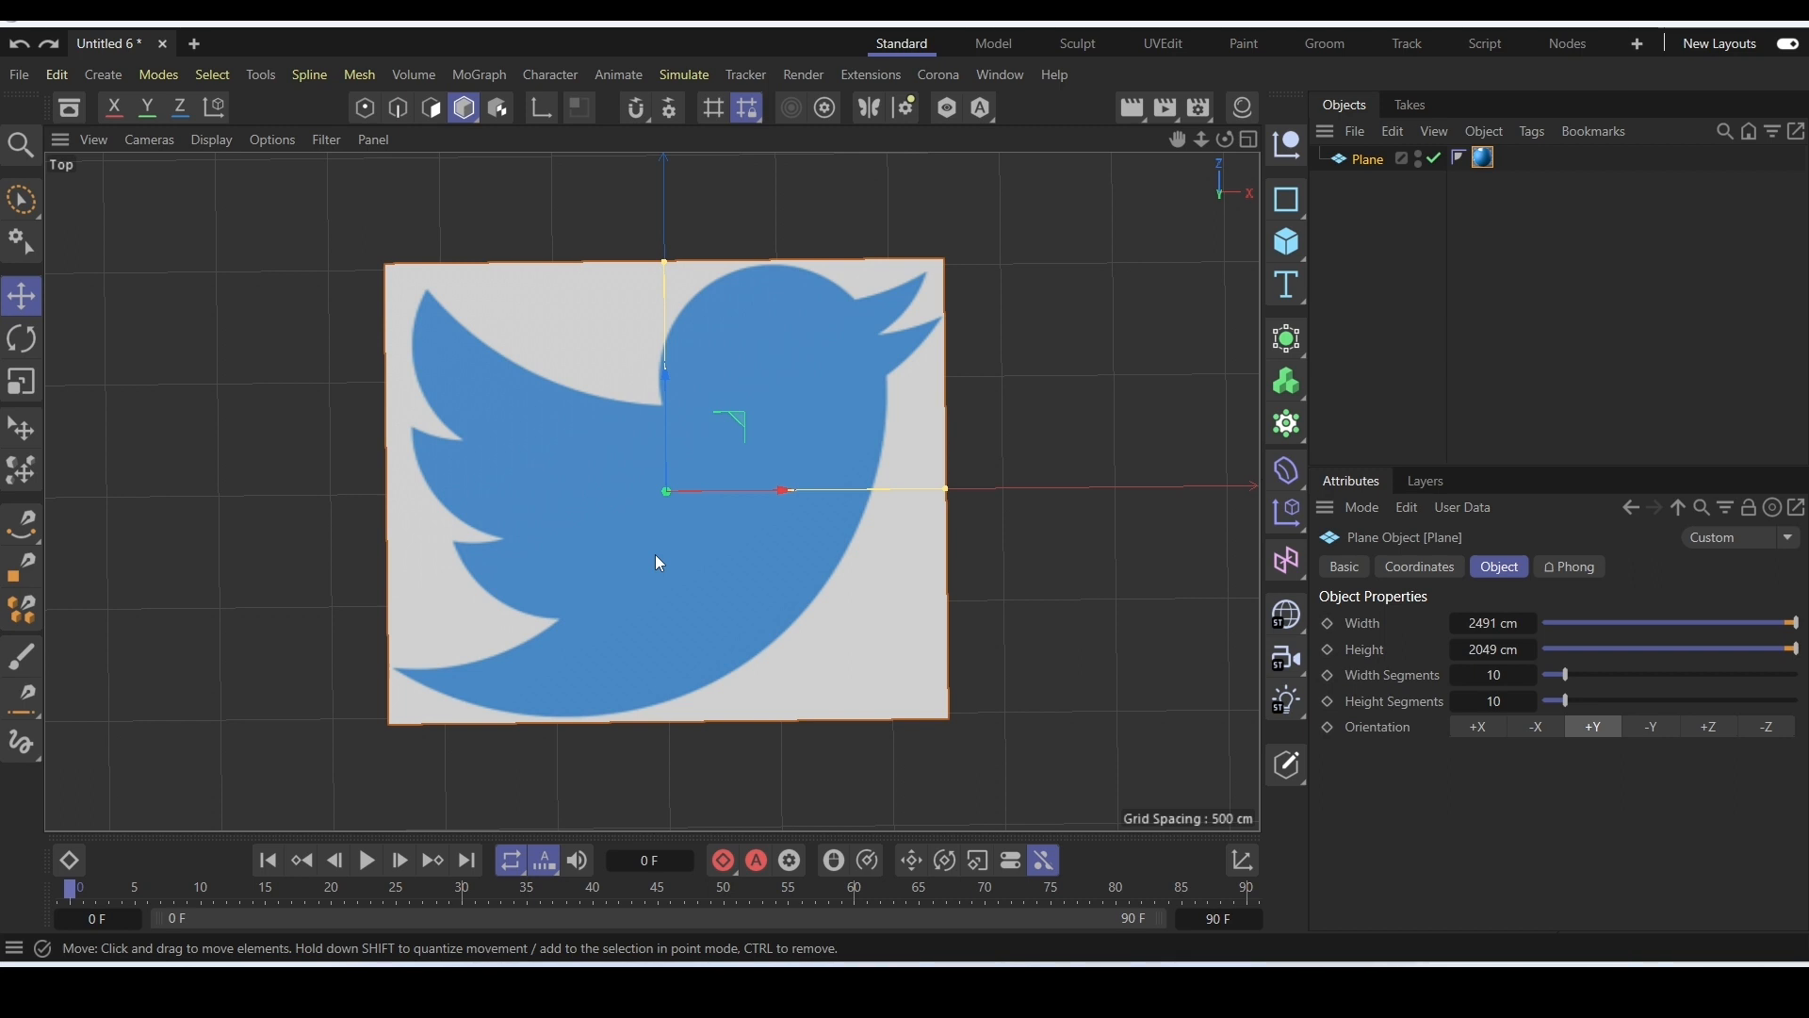
Set the Spline Thickness to 5 px in the Viewport Display preferences.
click(53, 75)
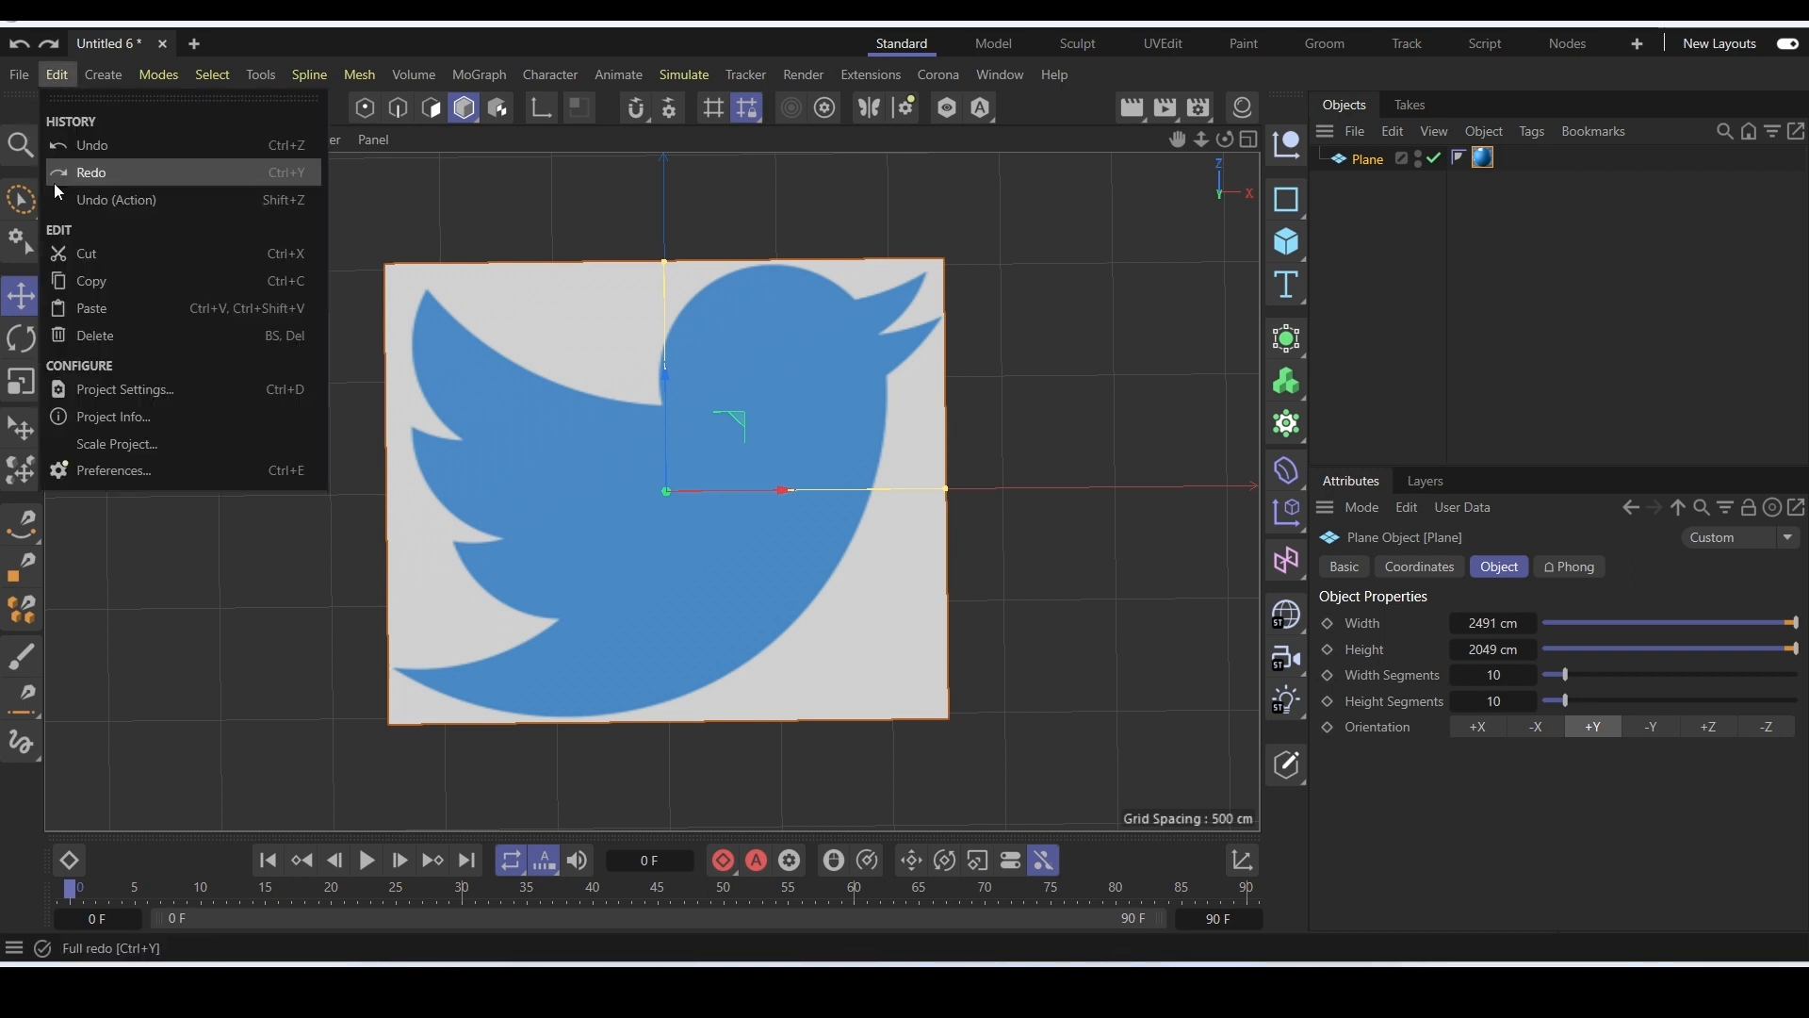
click(137, 467)
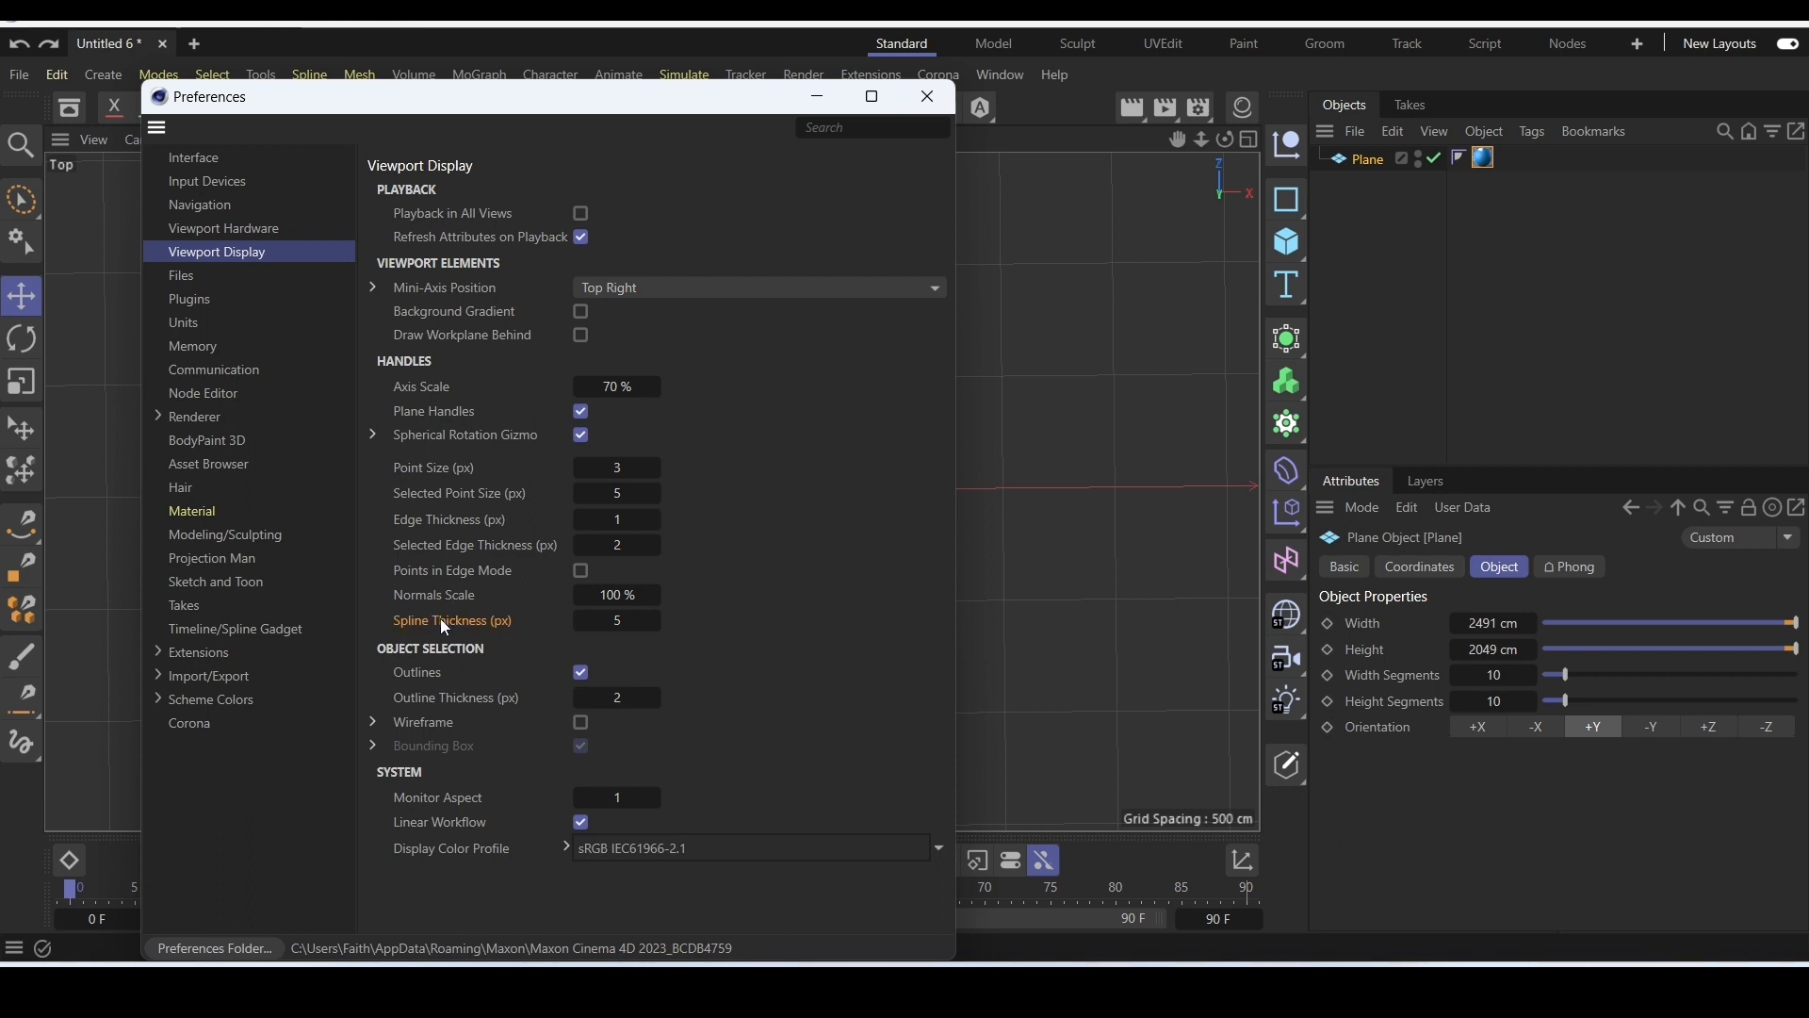
click(621, 621)
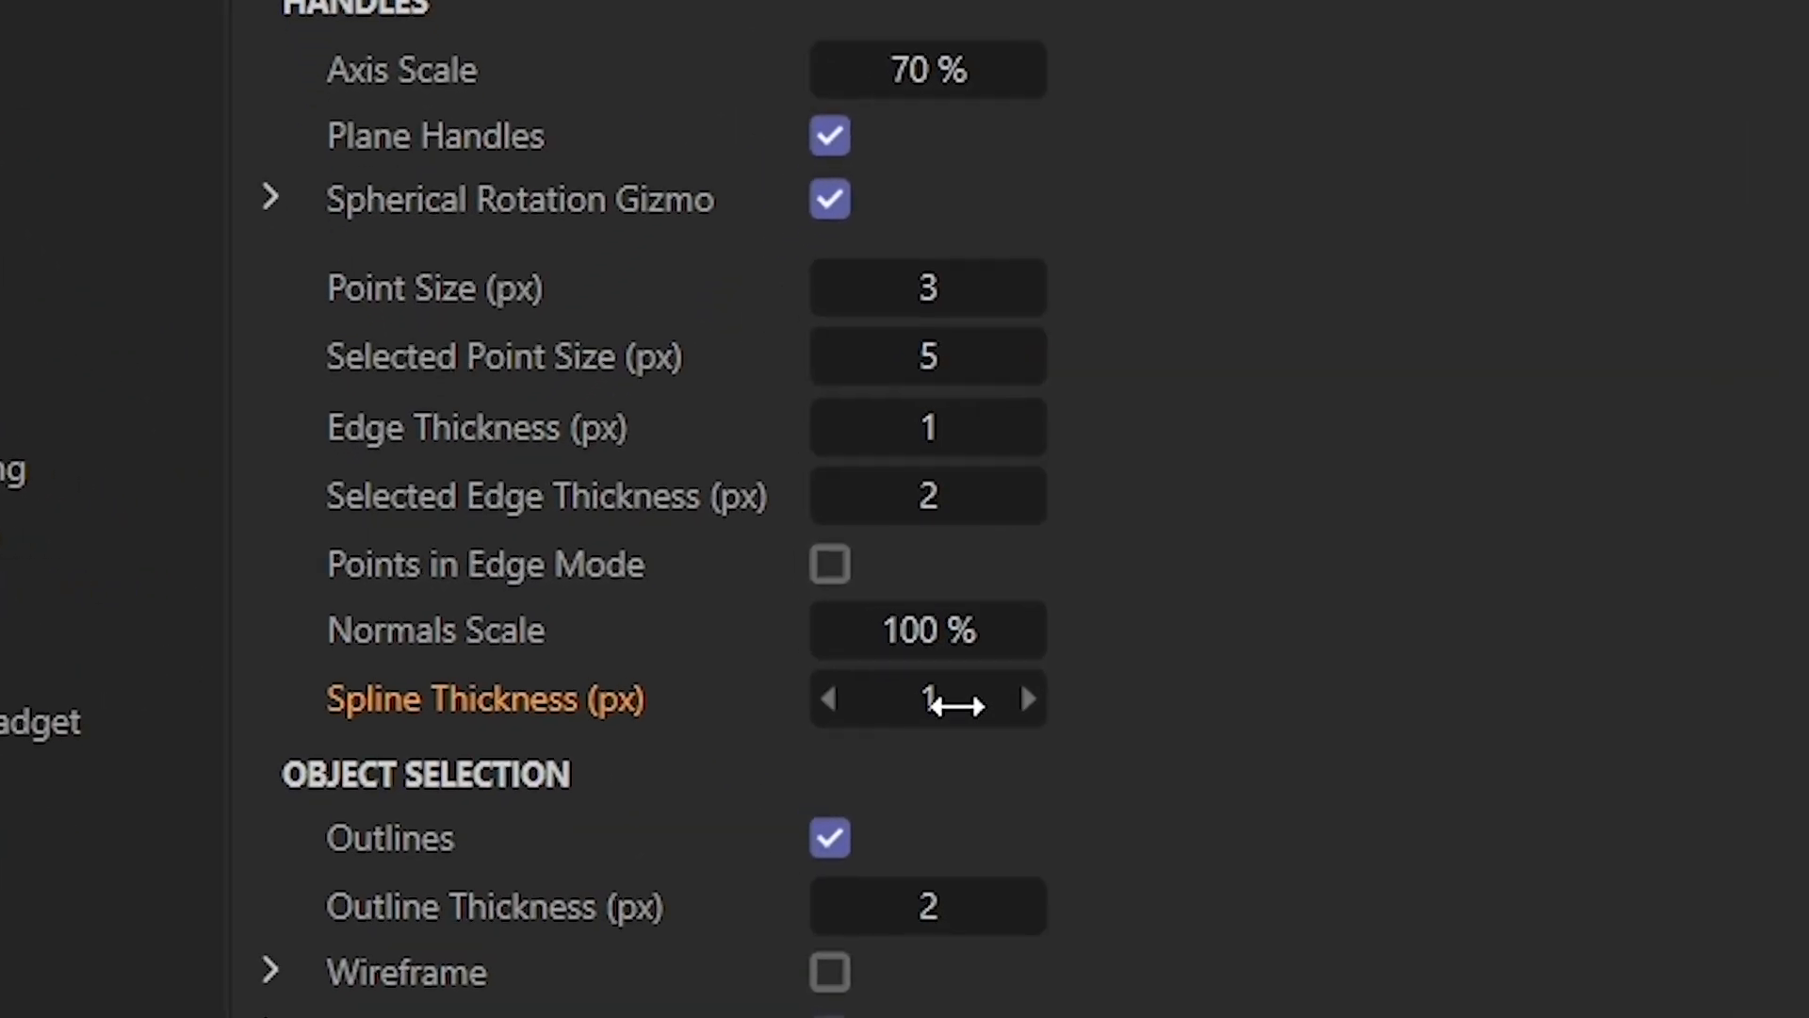
text(5)
key(Return)
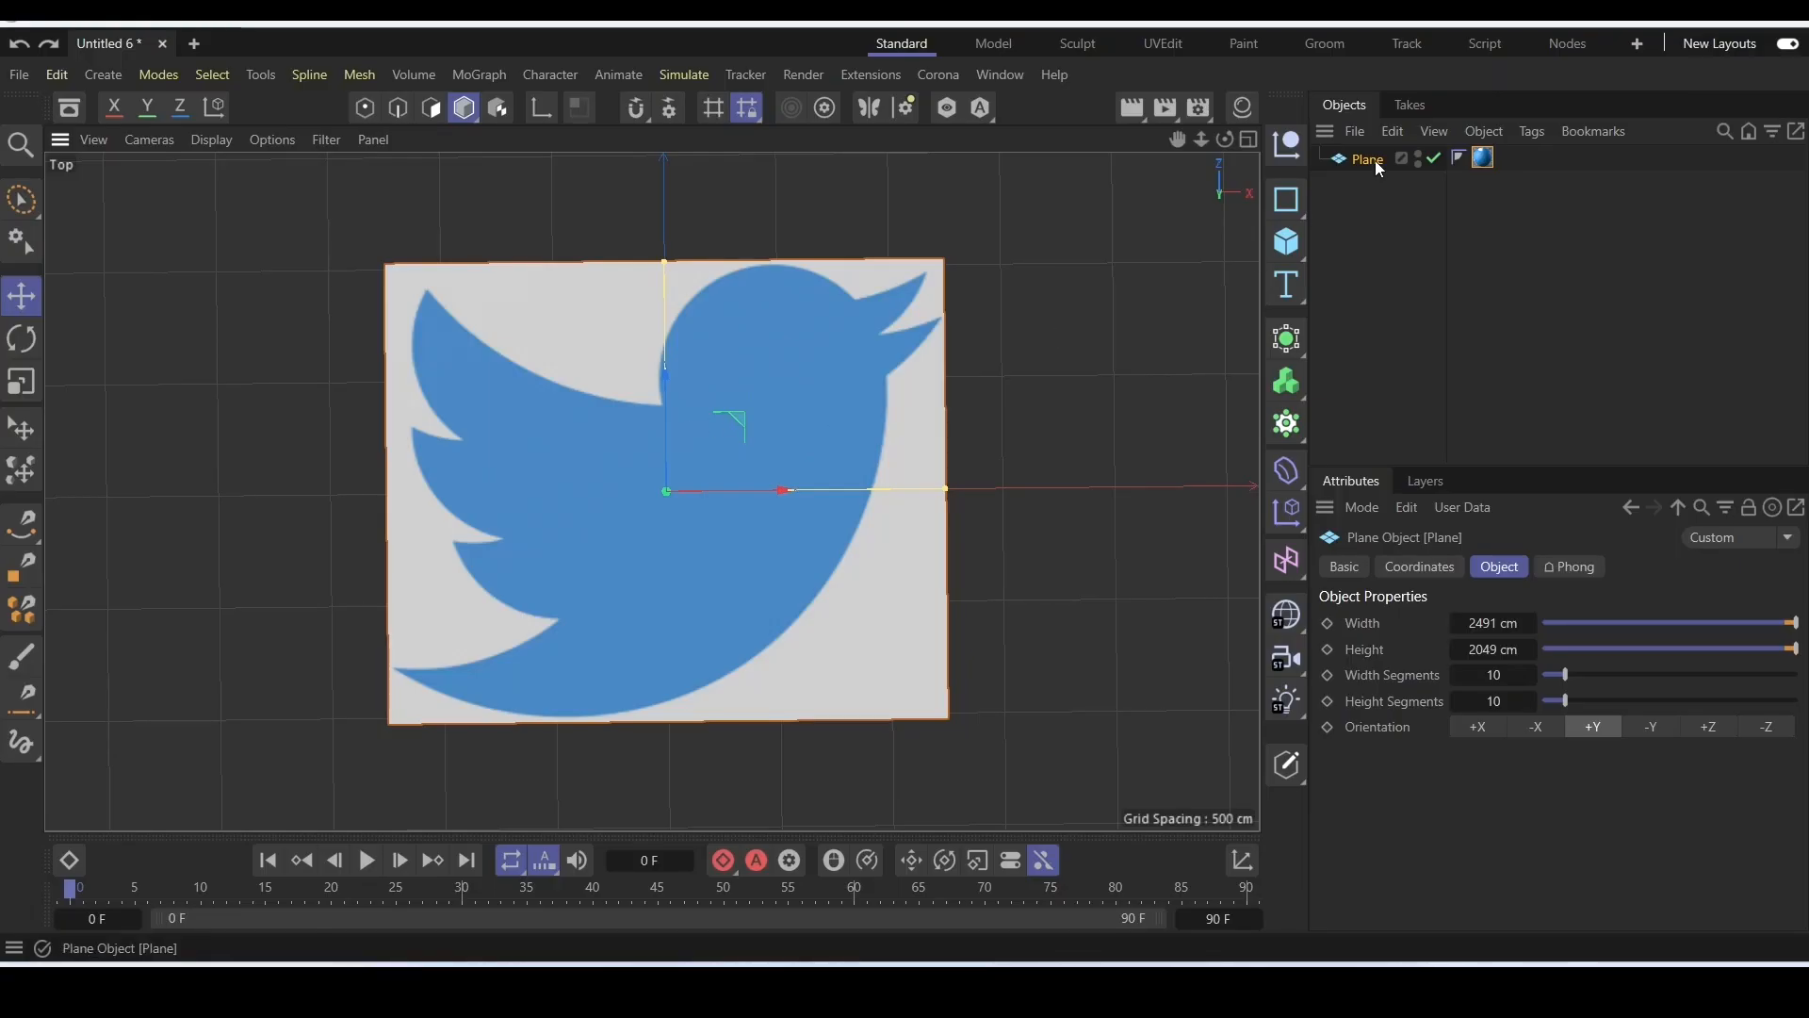
Set the reference plane's P.Y position to -2 cm.
click(1404, 225)
click(1366, 160)
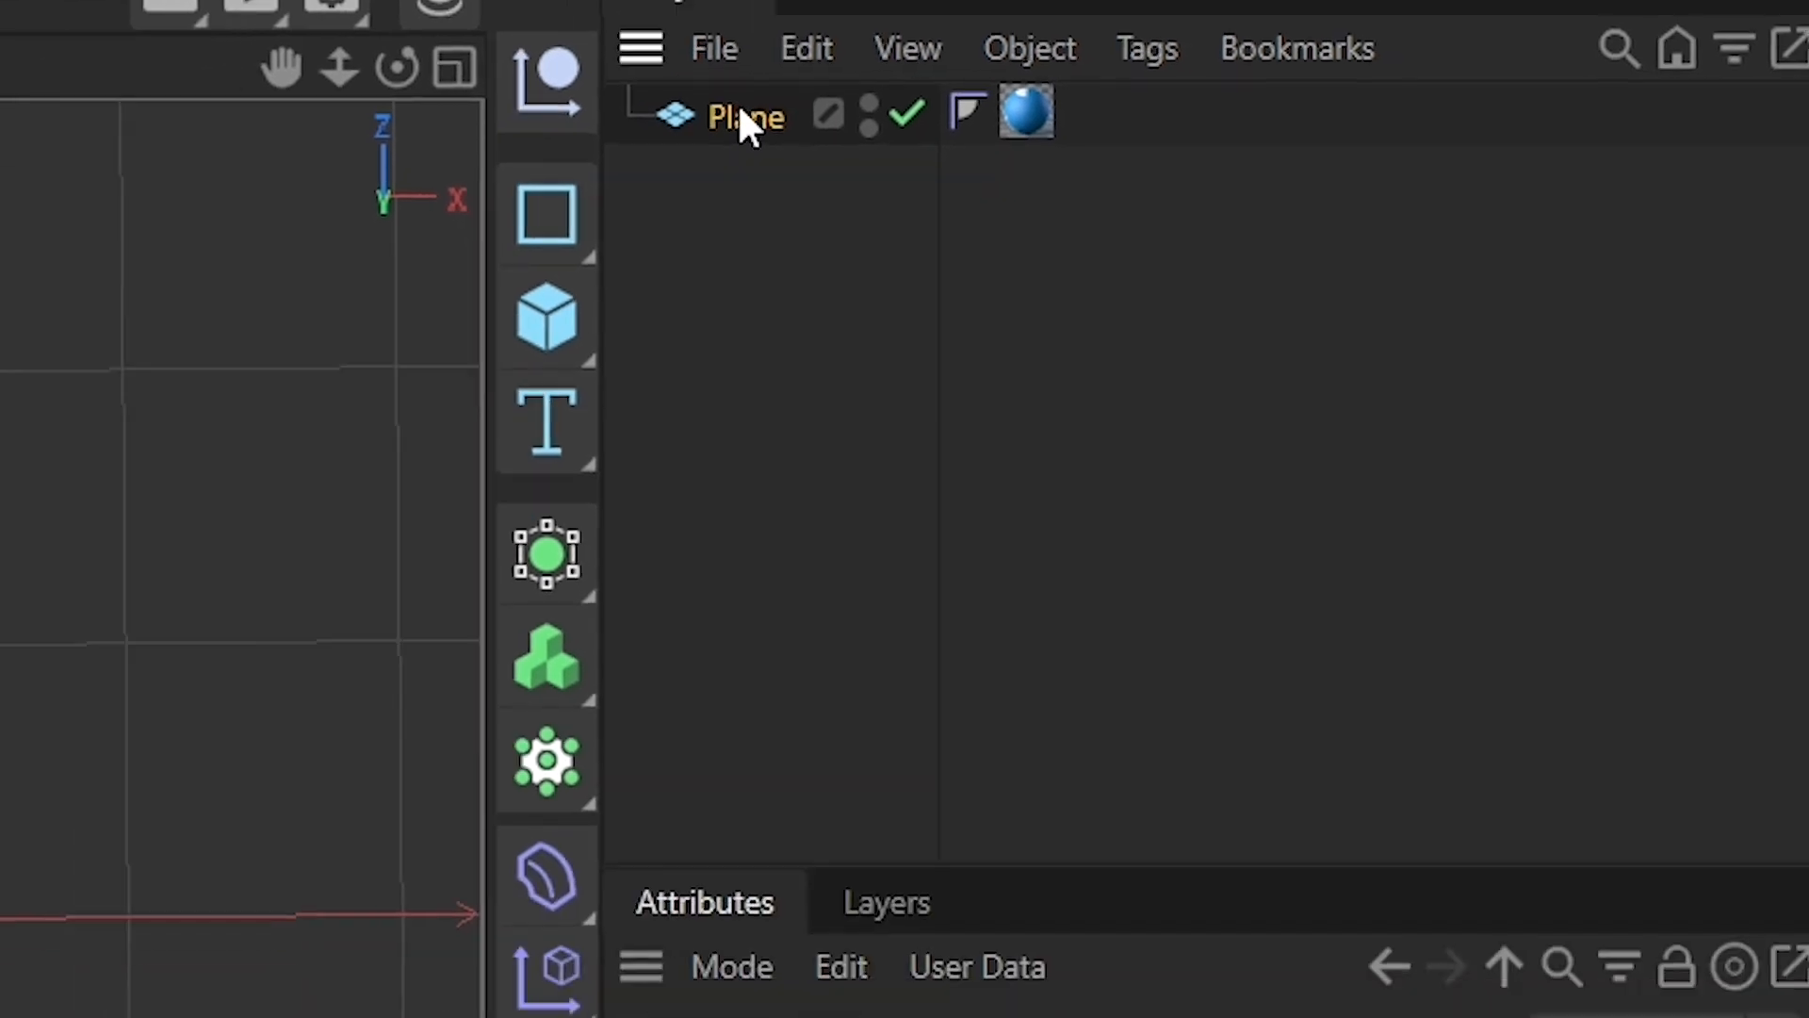
click(1091, 577)
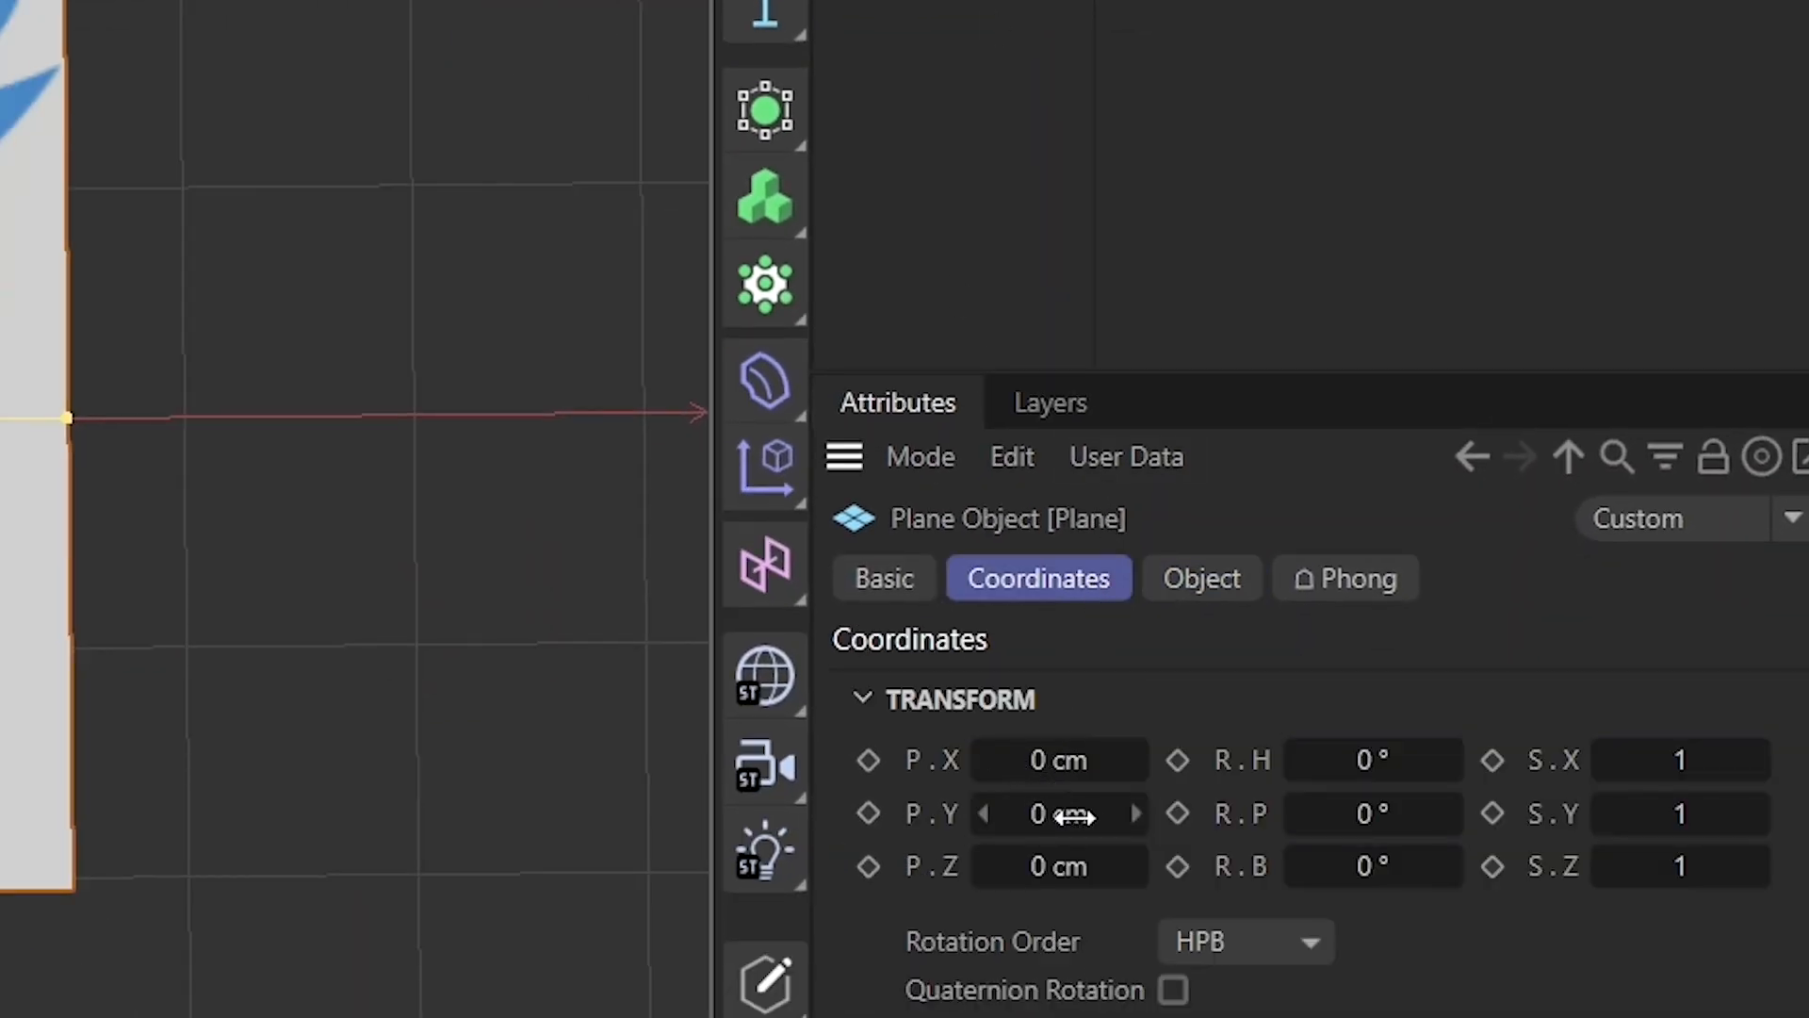
click(1071, 814)
key(BackSpace)
text(-2)
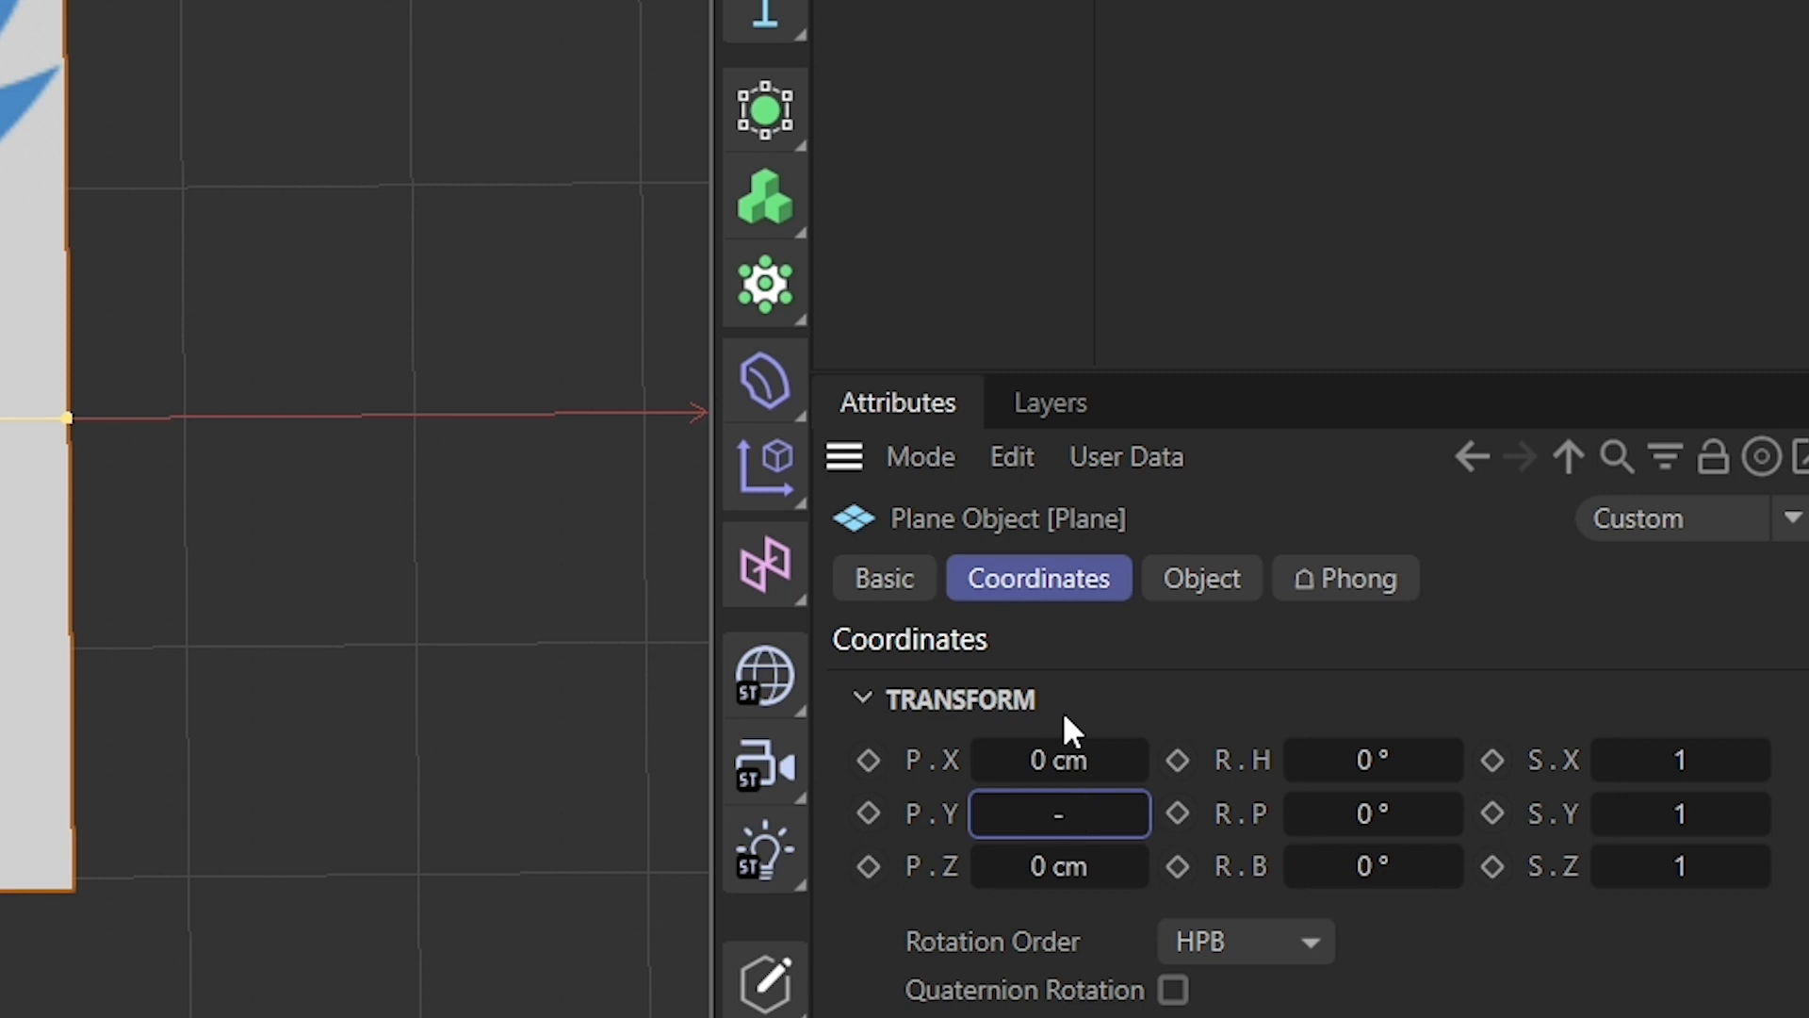
key(Return)
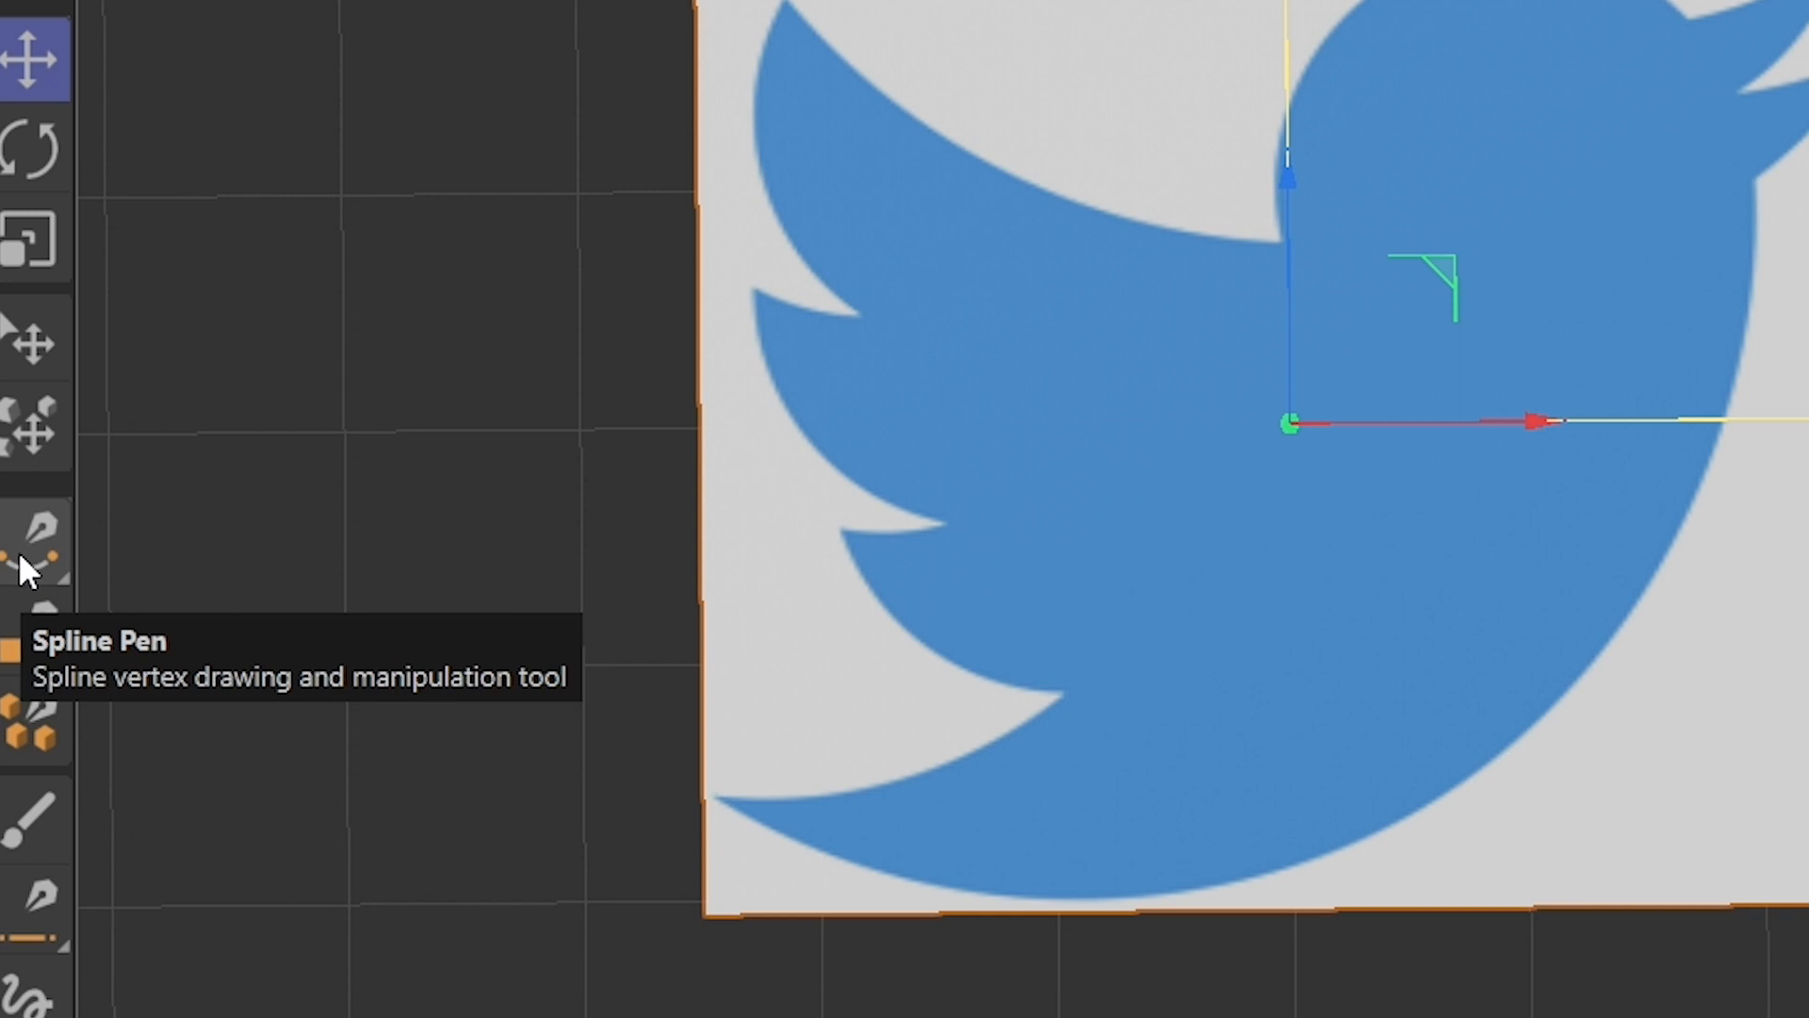
Start a Bezier spline with the Spline Pen, placing the first point at the belly's lowest edge with nearly horizontal tangents.
click(19, 553)
drag(309, 495, 320, 505)
drag(528, 466, 596, 331)
drag(510, 217, 426, 126)
drag(334, 50, 264, 77)
drag(263, 311, 166, 422)
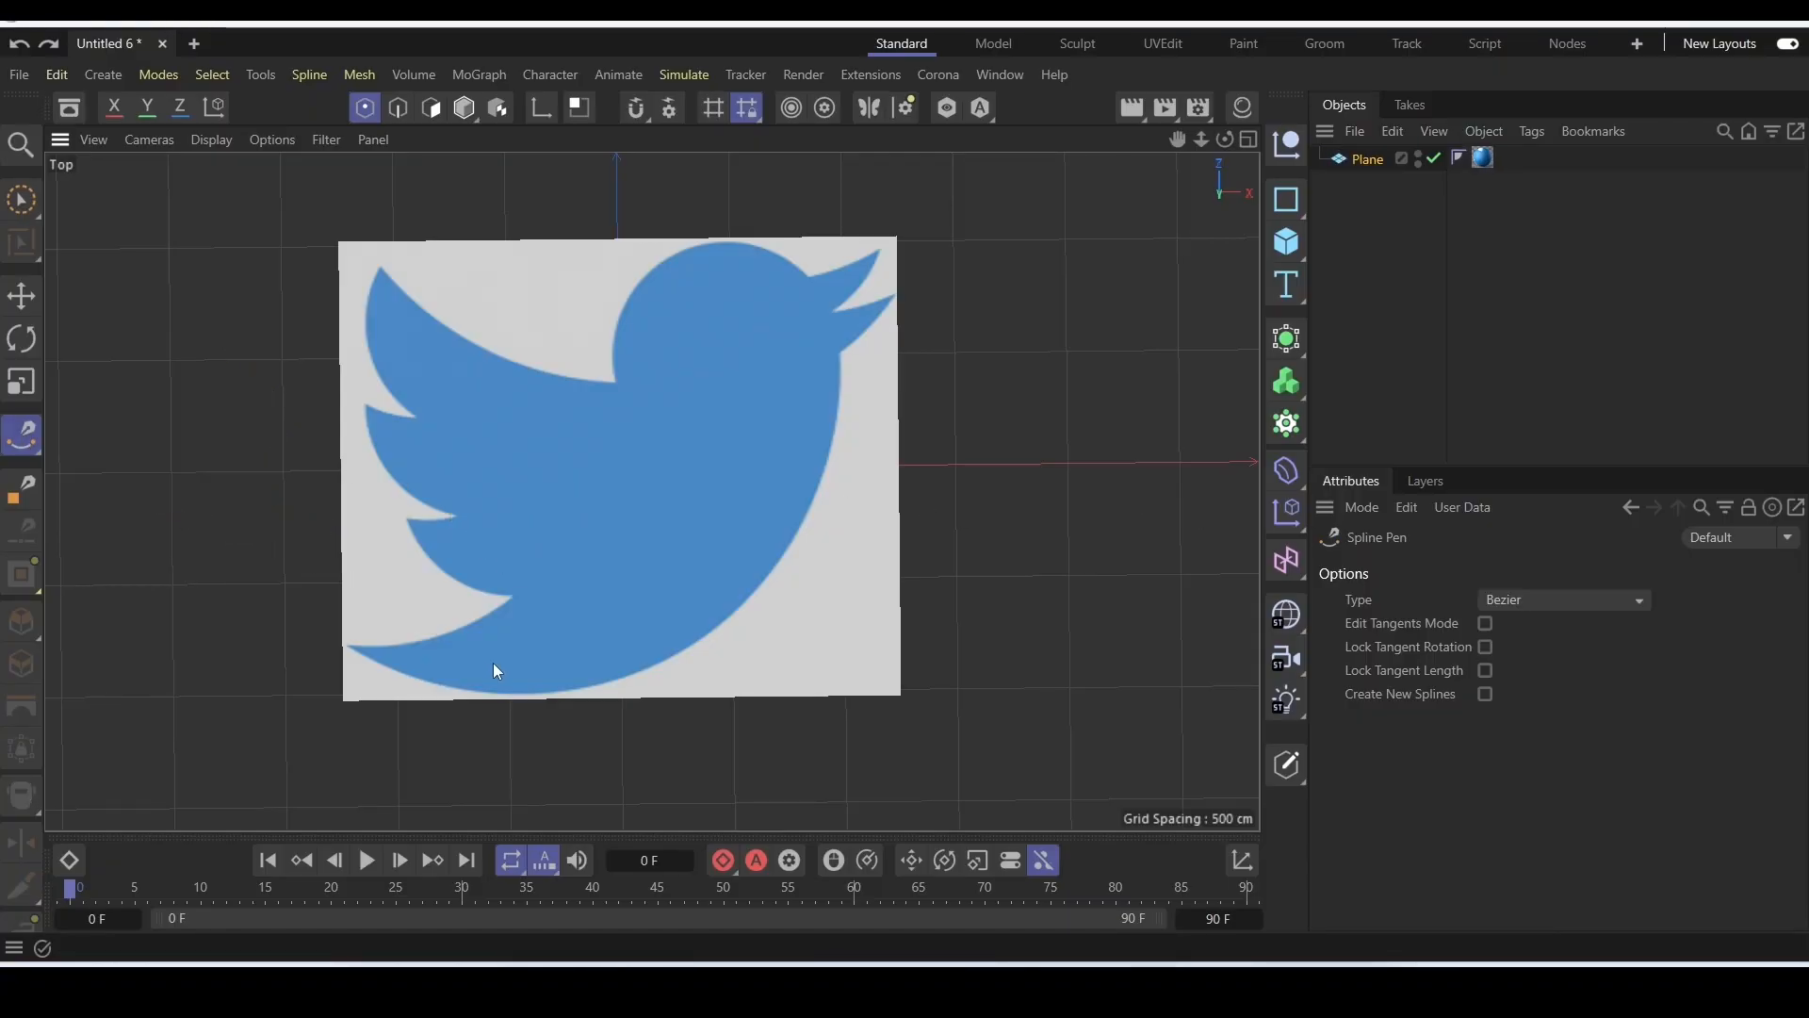
scroll(383, 697, up, 5)
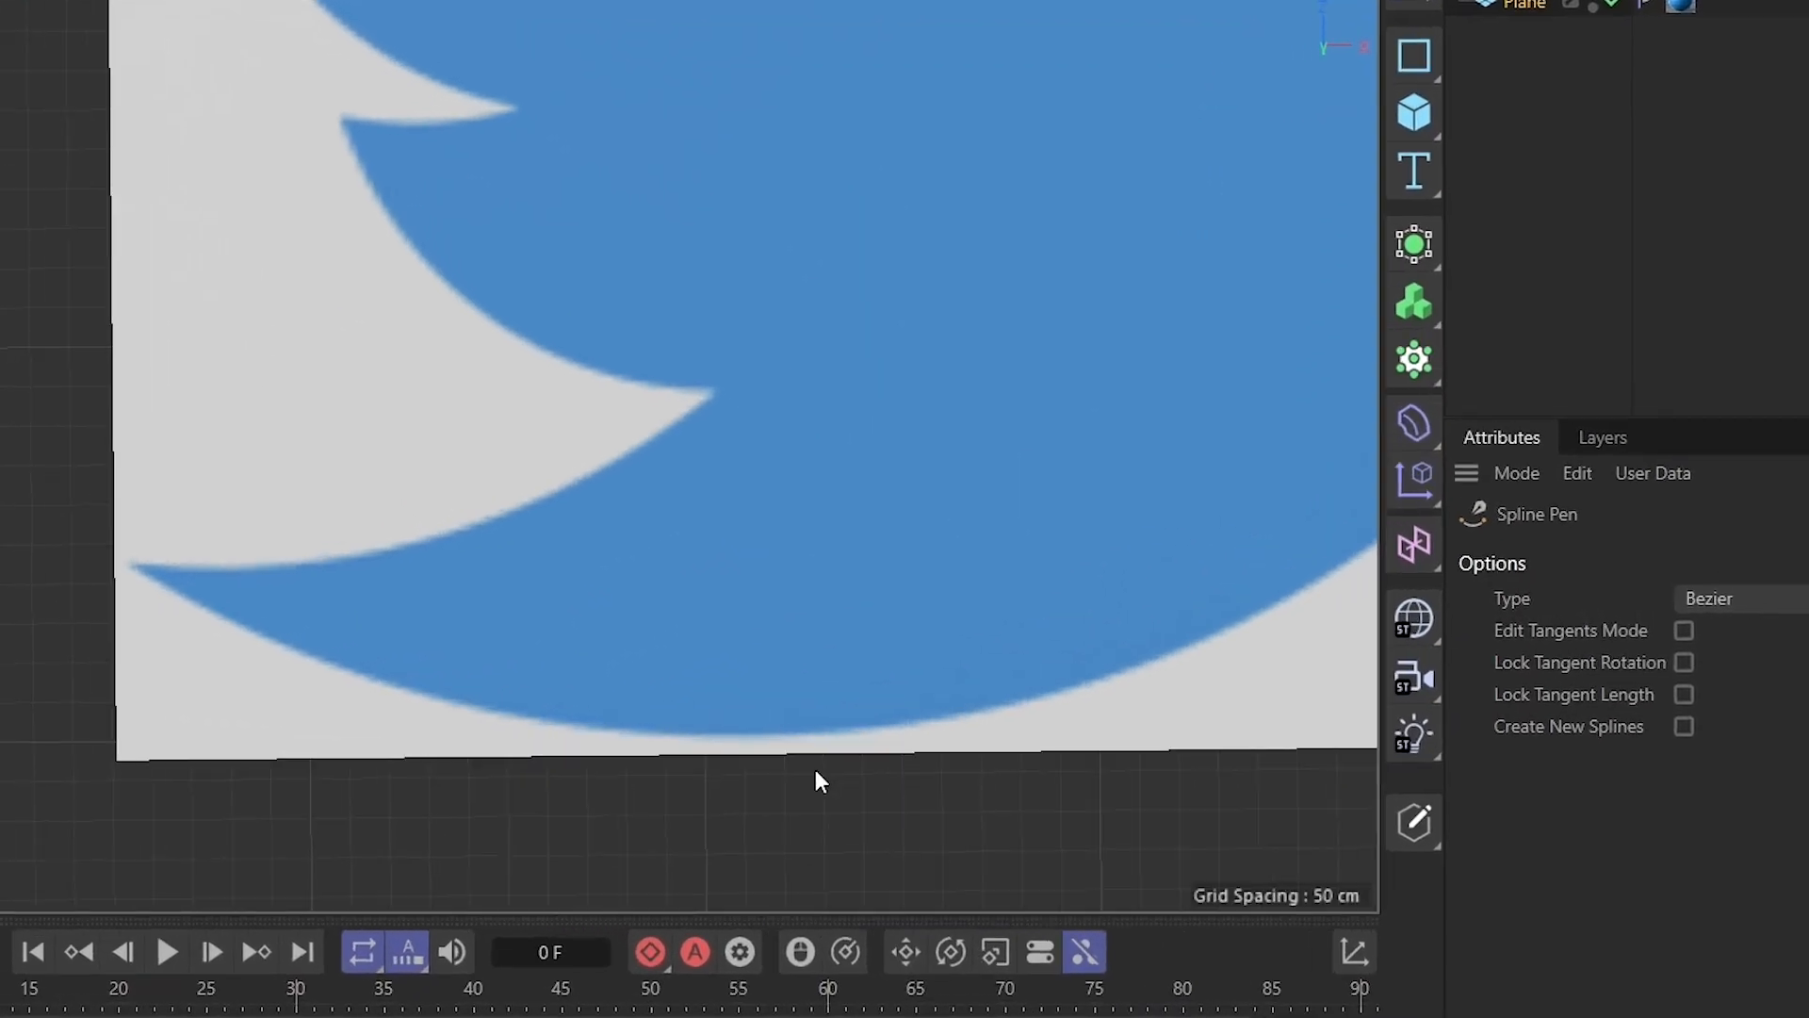
scroll(829, 819, up, 2)
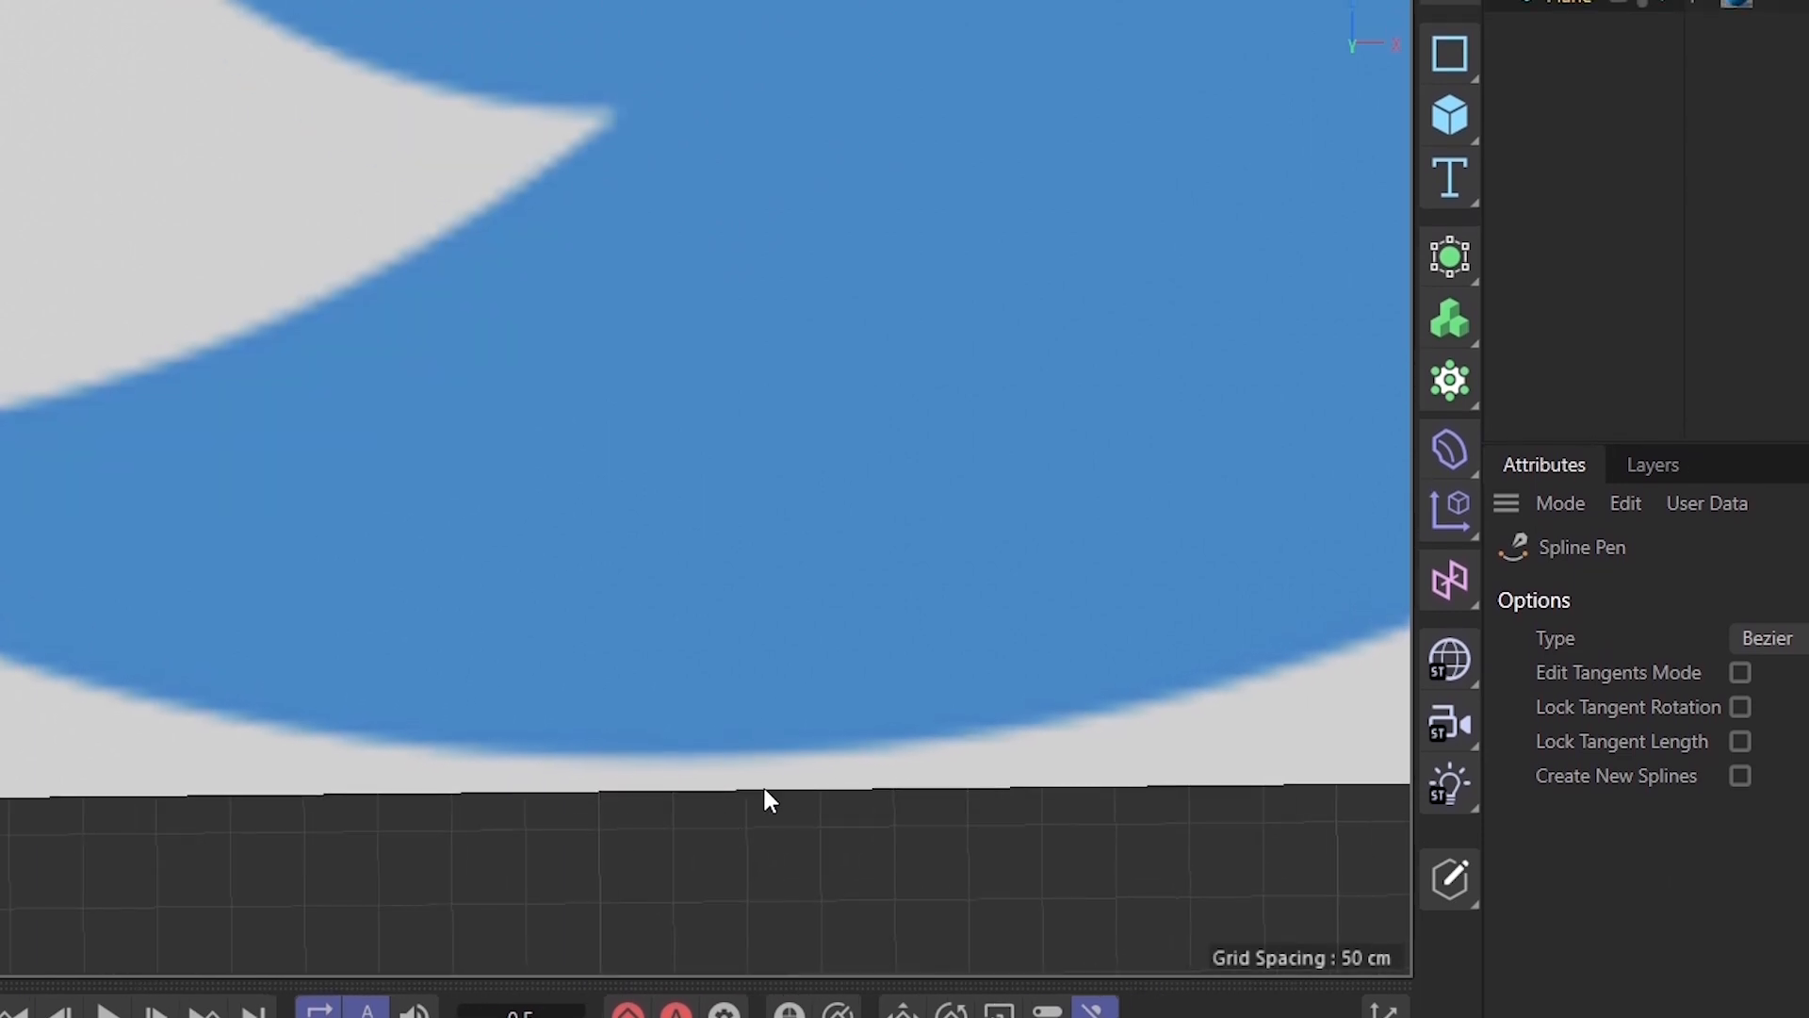
drag(626, 760, 1021, 771)
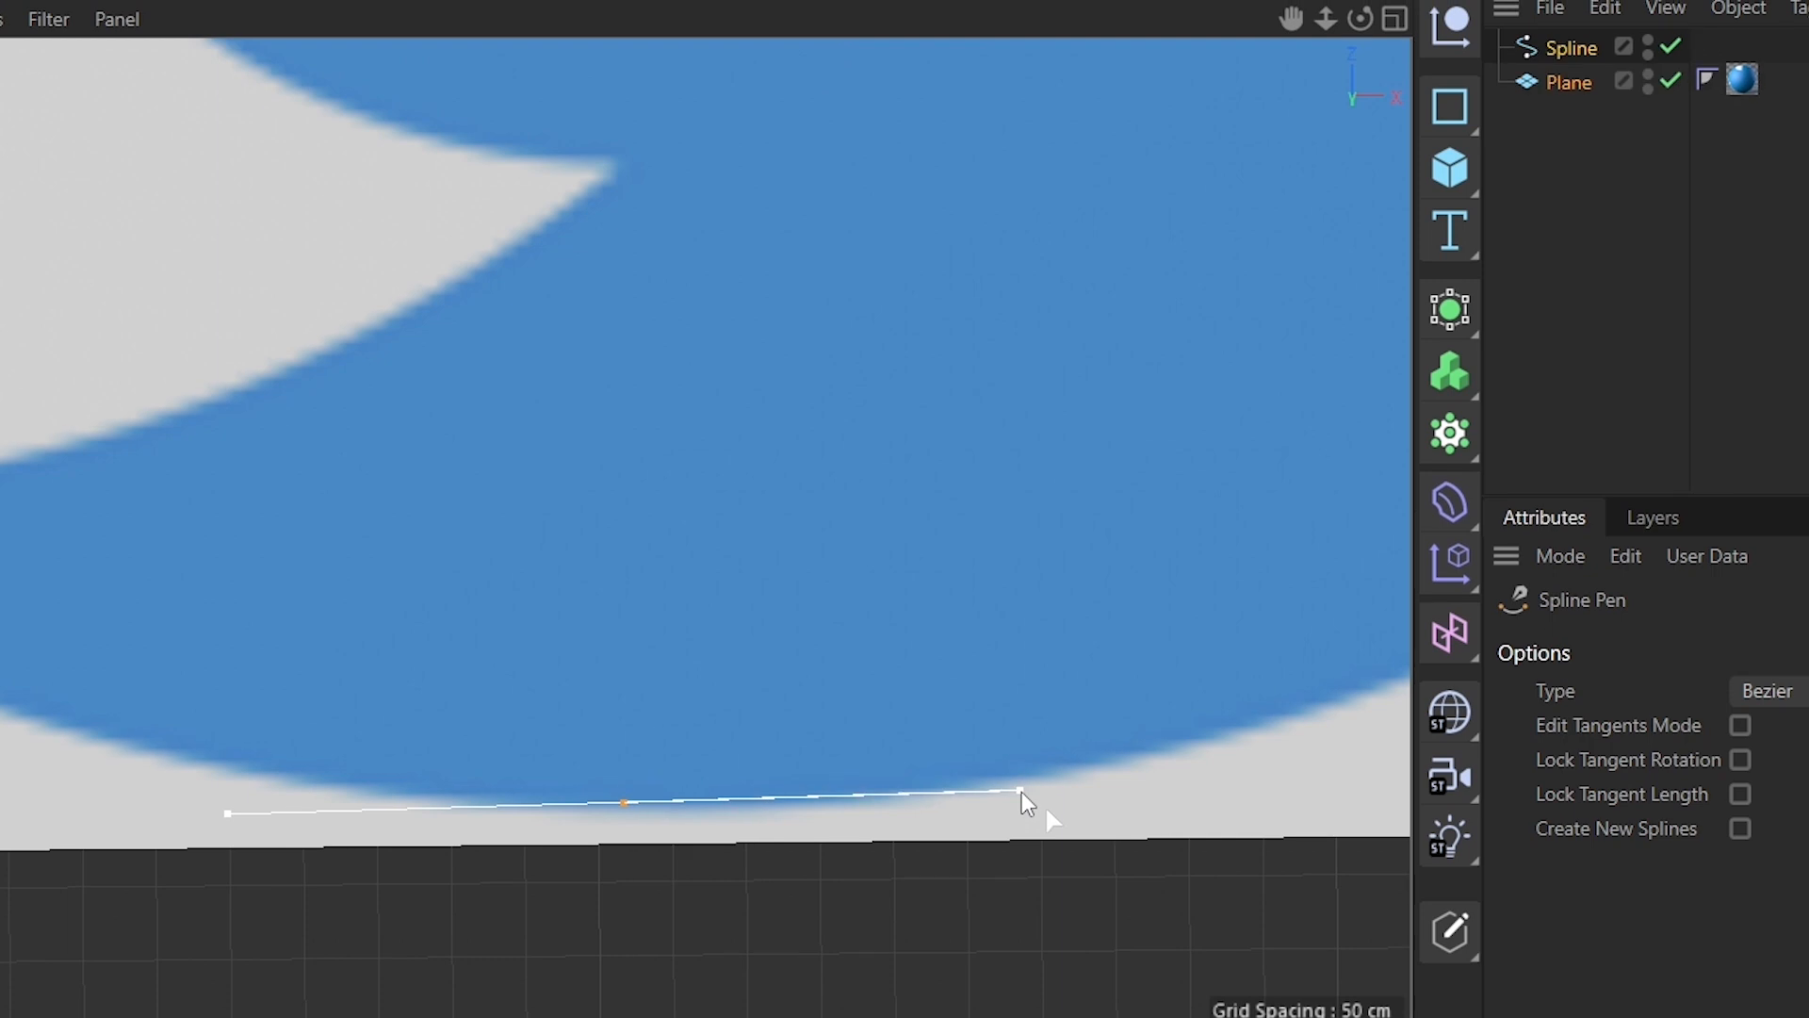
Add a spline point on the breast just below the beak and lengthen its lower tangent so the curve follows the belly.
scroll(1022, 773, down, 3)
scroll(1022, 796, down, 4)
scroll(1235, 740, up, 3)
alt+middle_drag(1198, 747, 780, 826)
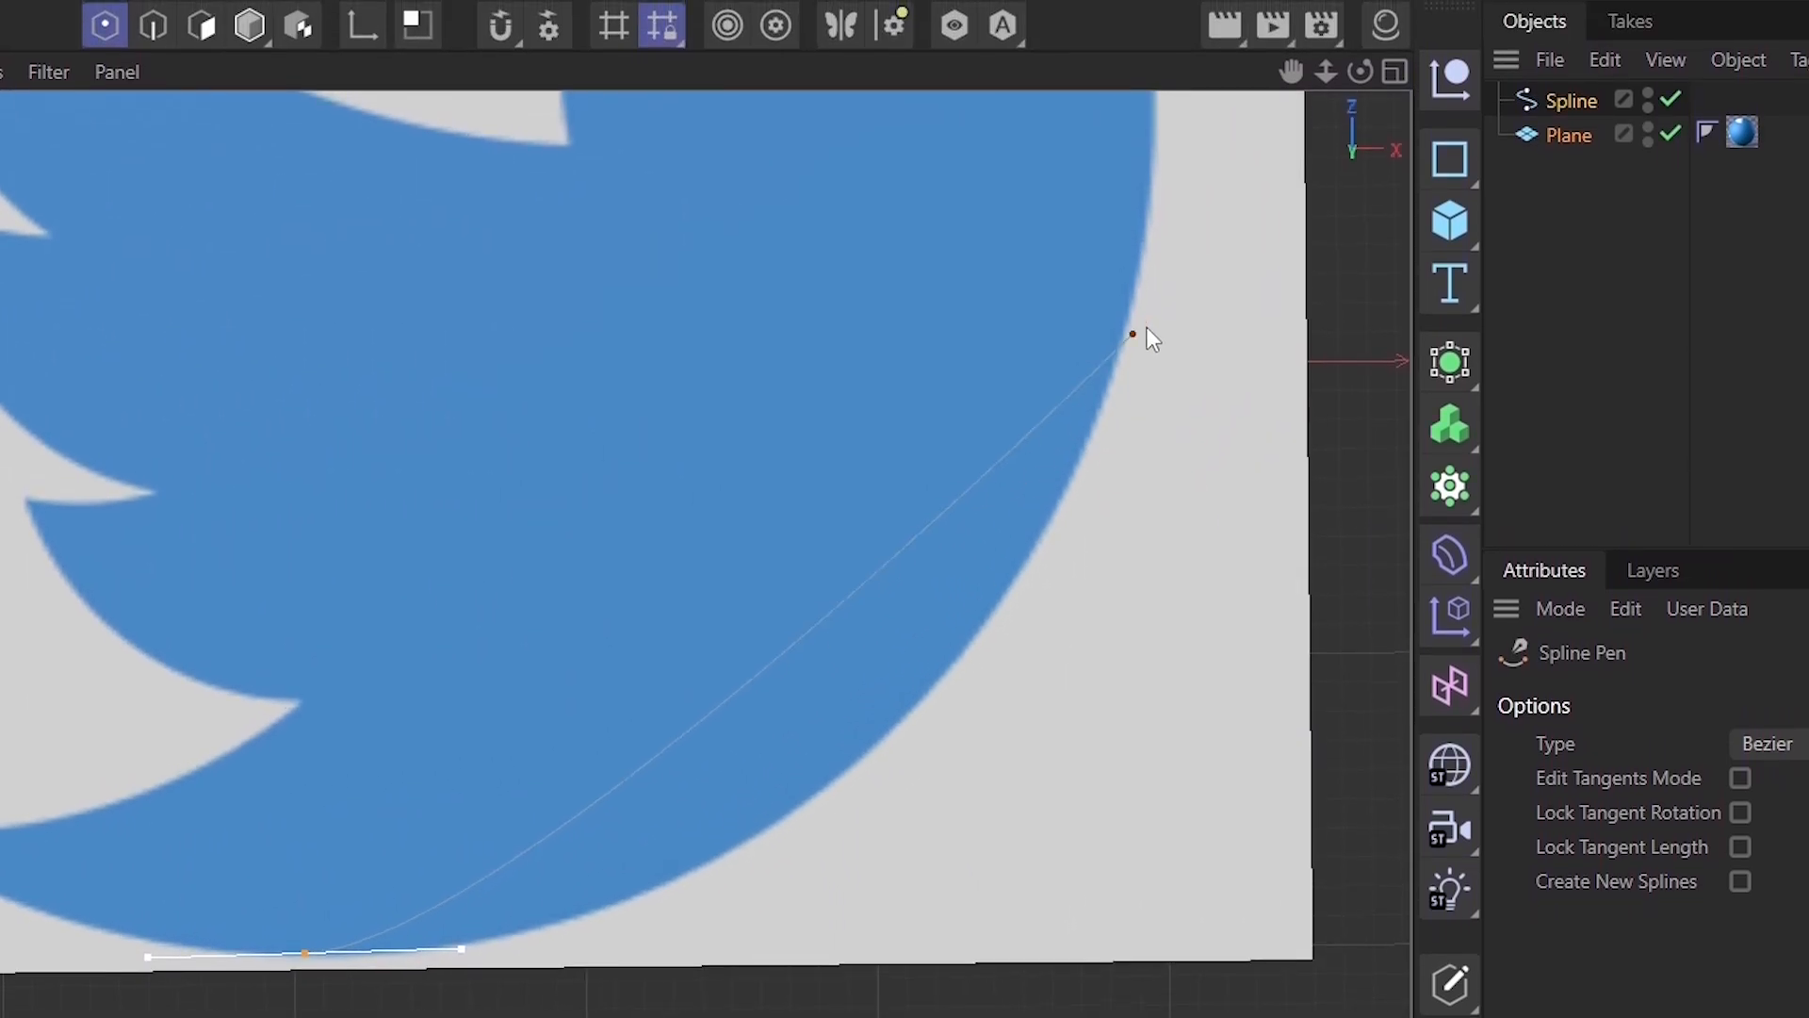
alt+middle_drag(1155, 341, 1031, 520)
drag(1036, 295, 1011, 4)
drag(1052, 38, 1038, 155)
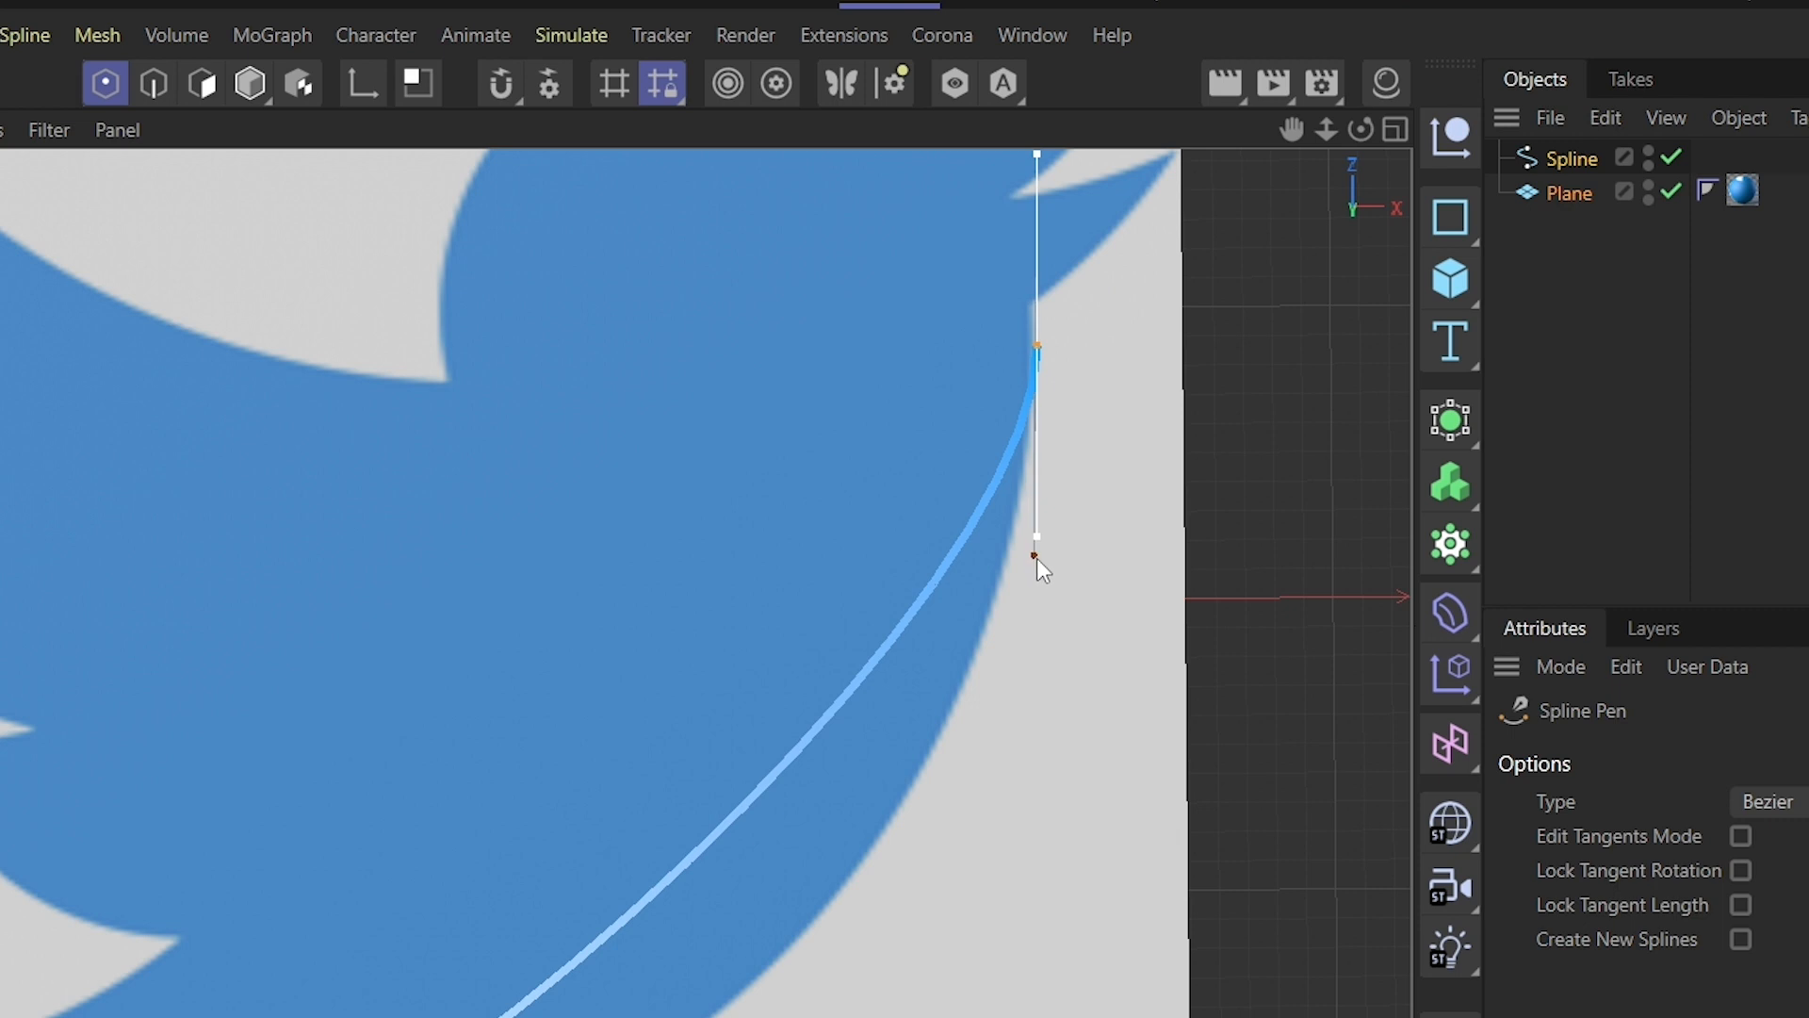
drag(1038, 542, 1018, 894)
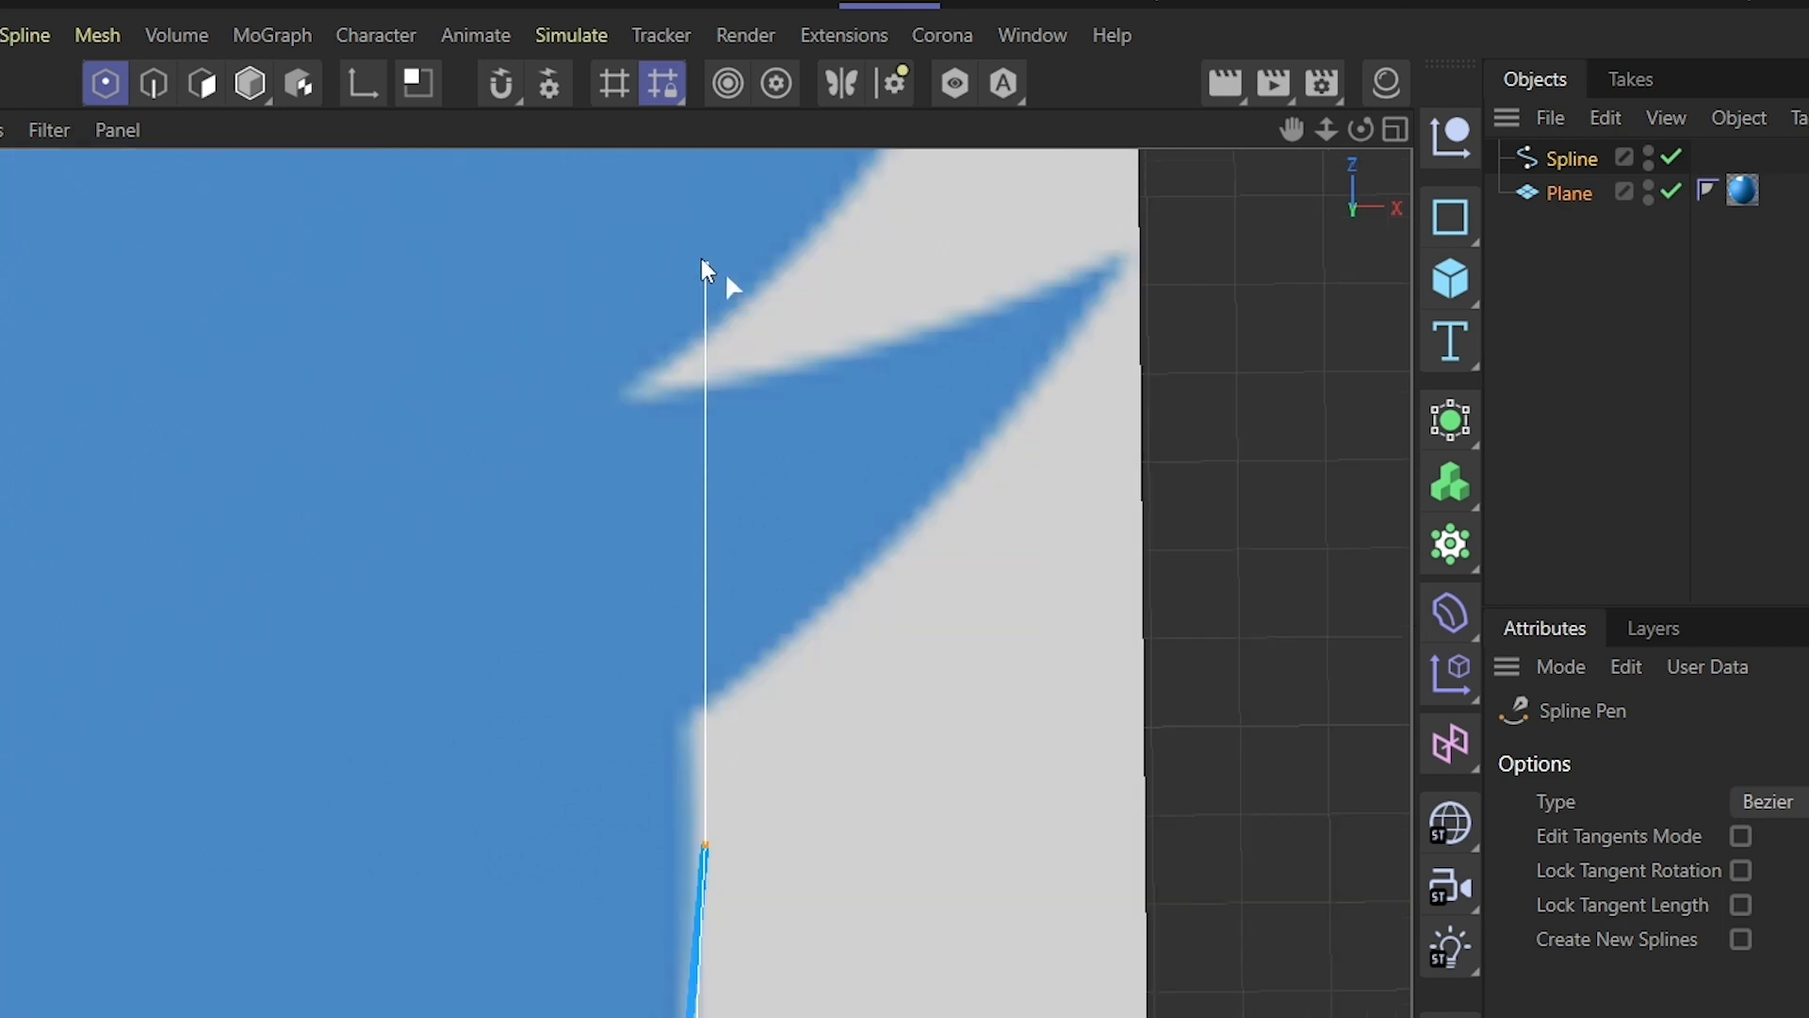
Shorten the breast point's upper tangent and add a corner point where the breast meets the lower beak.
drag(702, 268, 695, 768)
mouse_move(705, 873)
mouse_down()
mouse_move(698, 727)
mouse_move(677, 847)
mouse_move(694, 881)
mouse_up()
click(686, 723)
alt+middle_drag(702, 879, 716, 729)
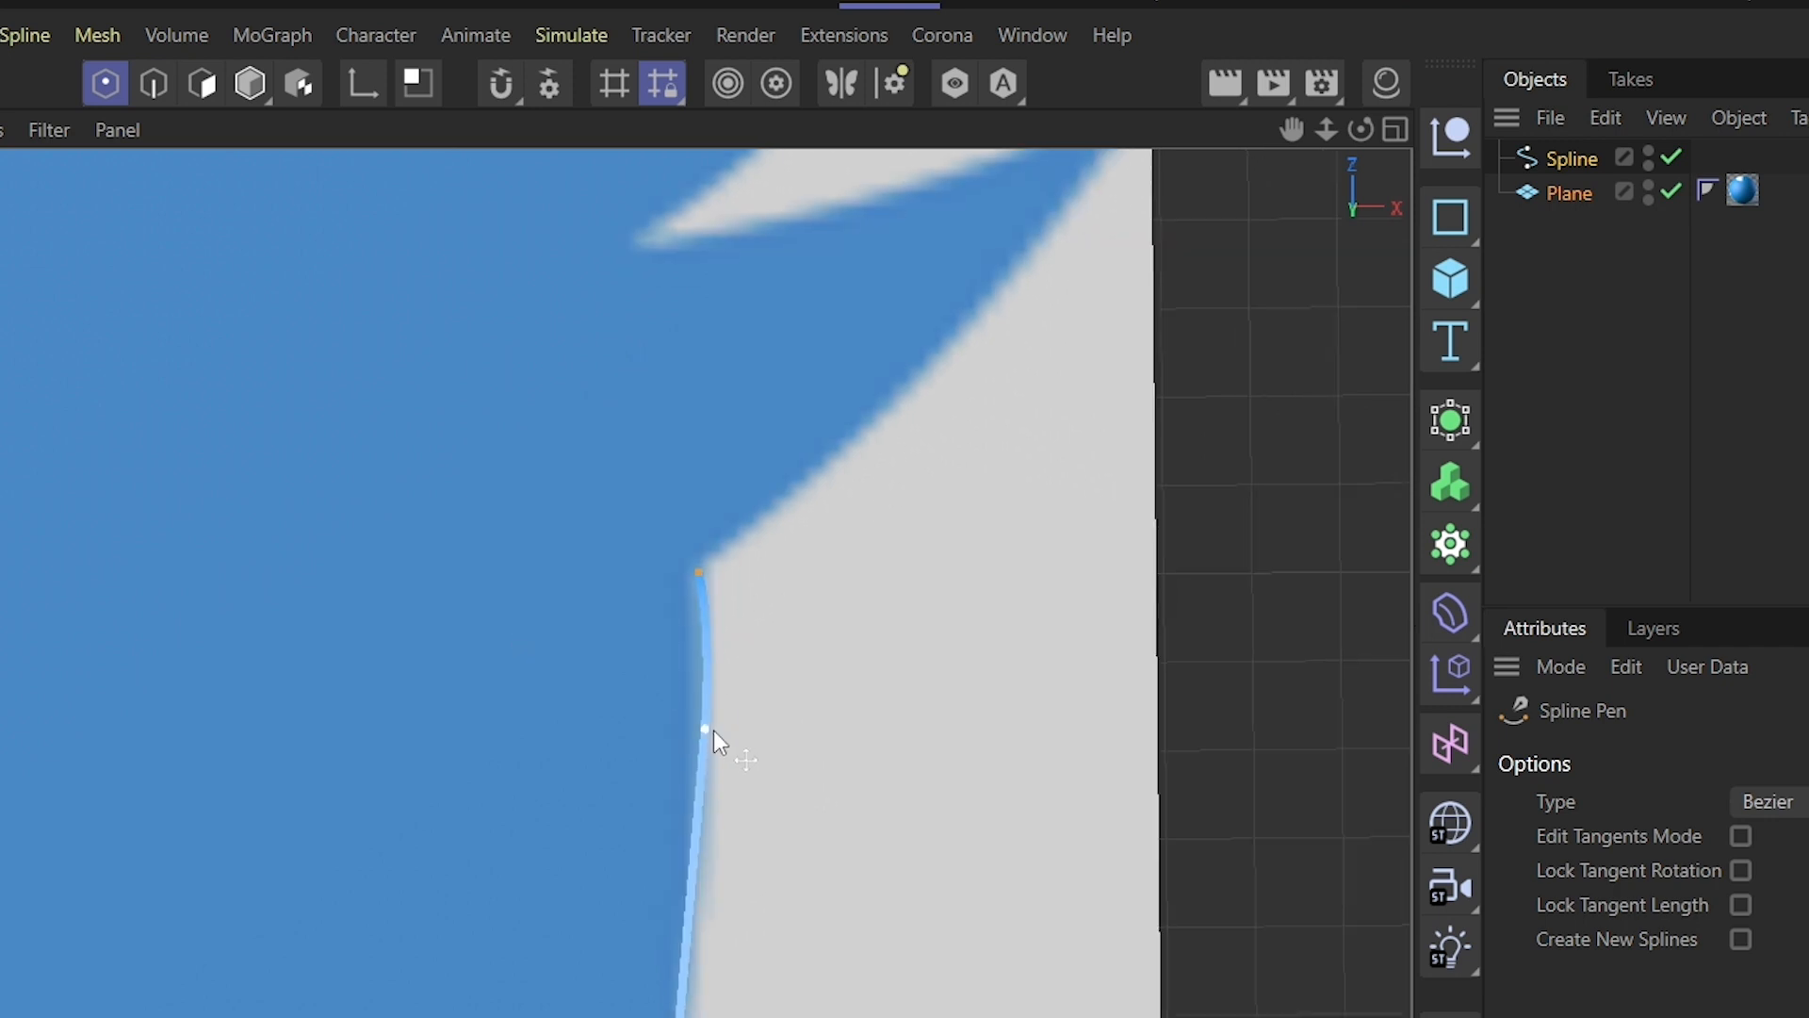
Trace the lower beak with a spline point at its tip and another in the notch between the beak halves.
scroll(737, 656, down, 4)
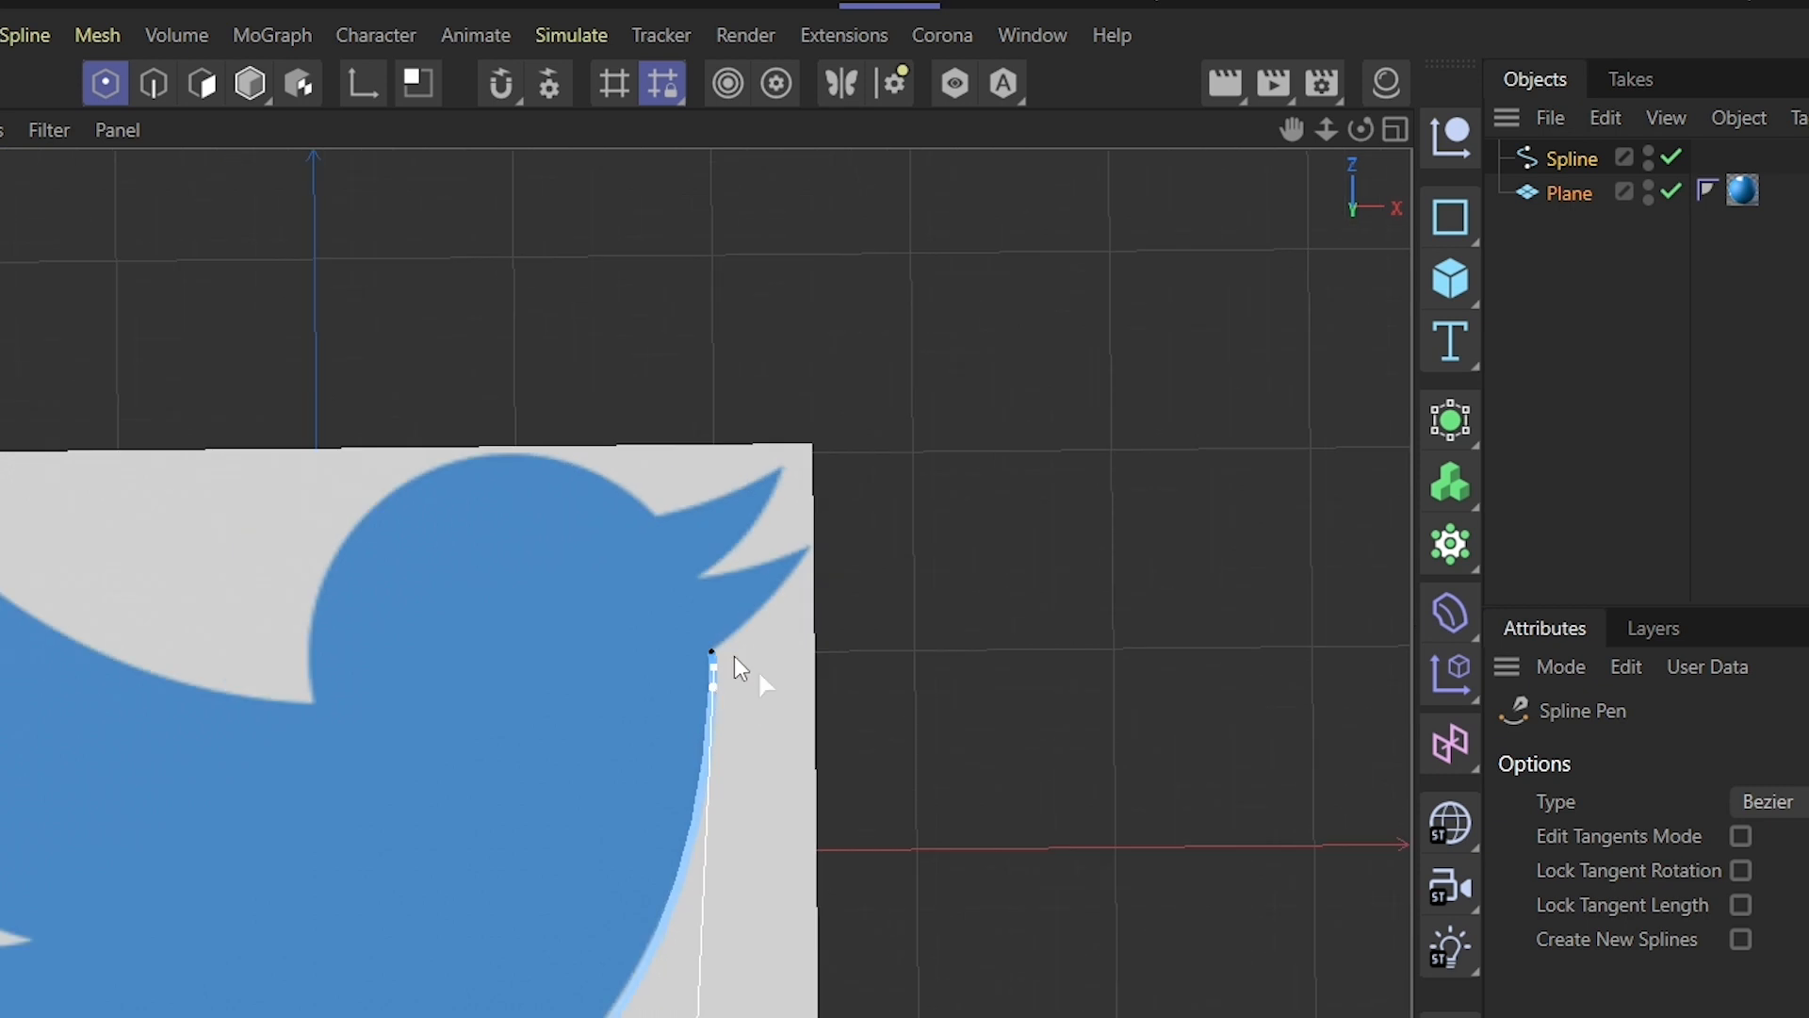
scroll(717, 688, up, 3)
drag(961, 346, 1009, 279)
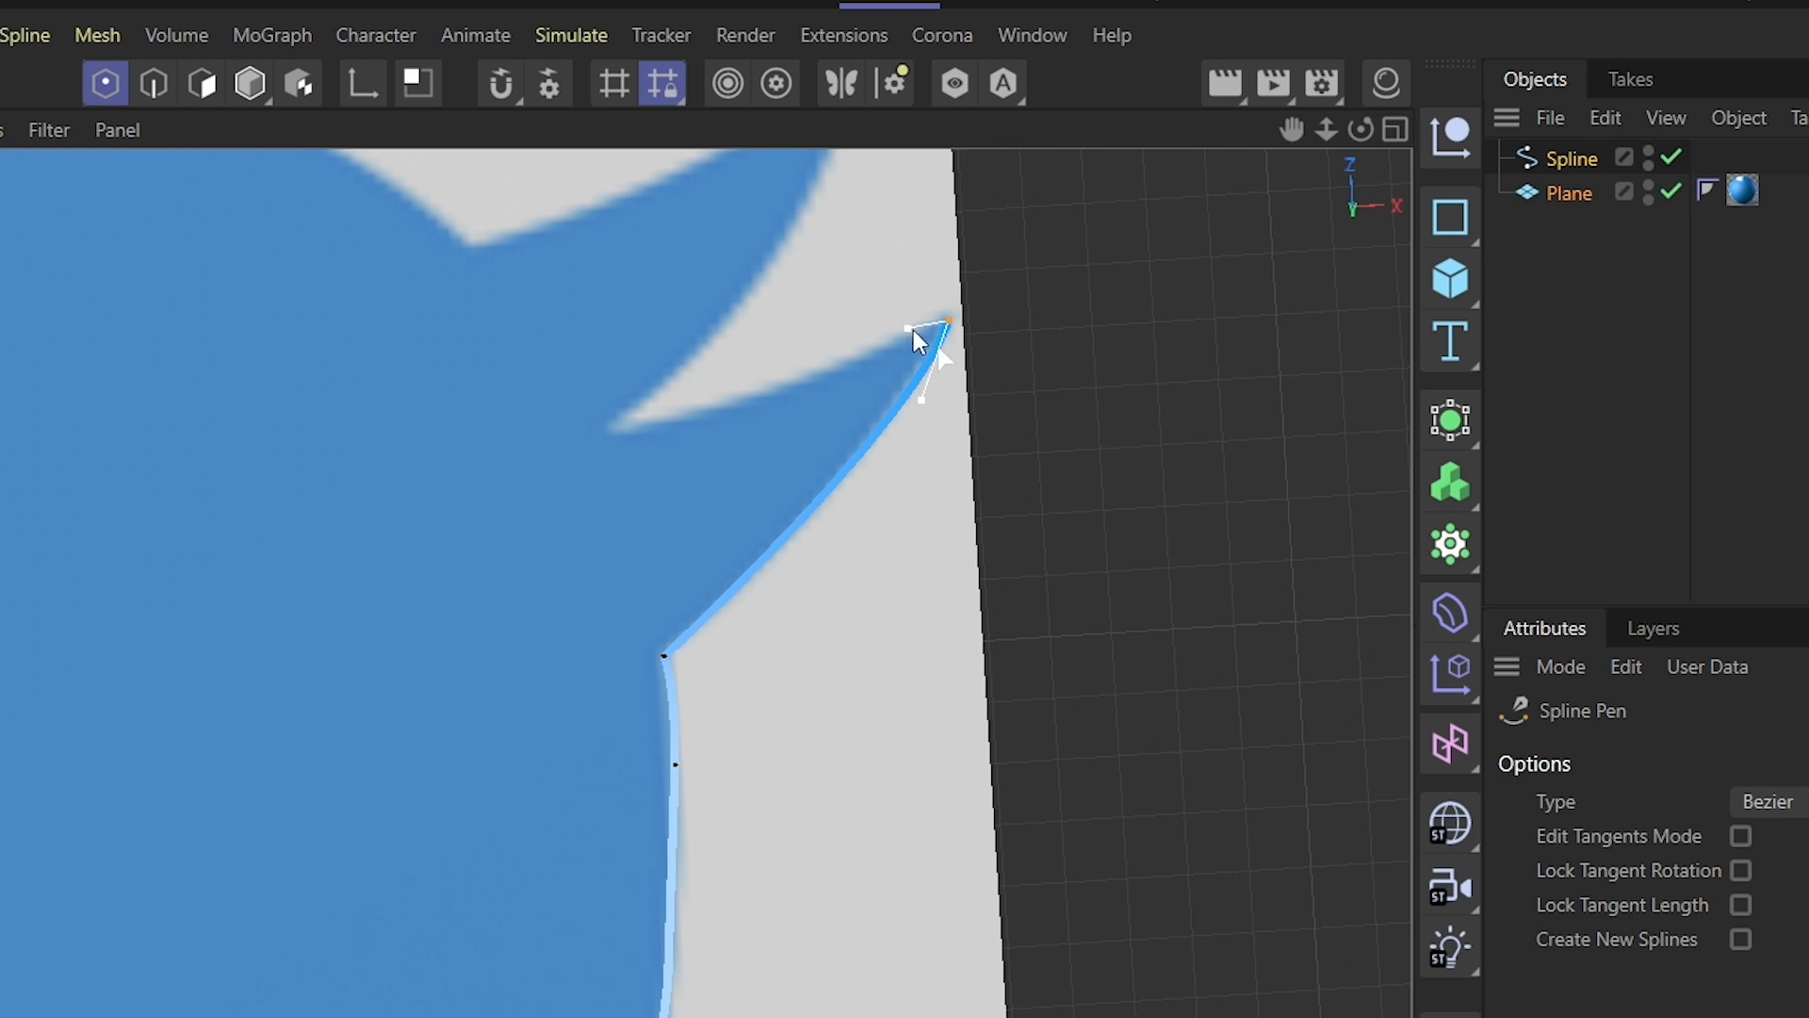
drag(612, 428, 653, 390)
scroll(862, 219, up, 2)
scroll(862, 223, down, 2)
Trace the upper beak with a point at its tip and a corner point where it meets the head.
middle_drag(863, 222, 980, 516)
drag(930, 303, 911, 182)
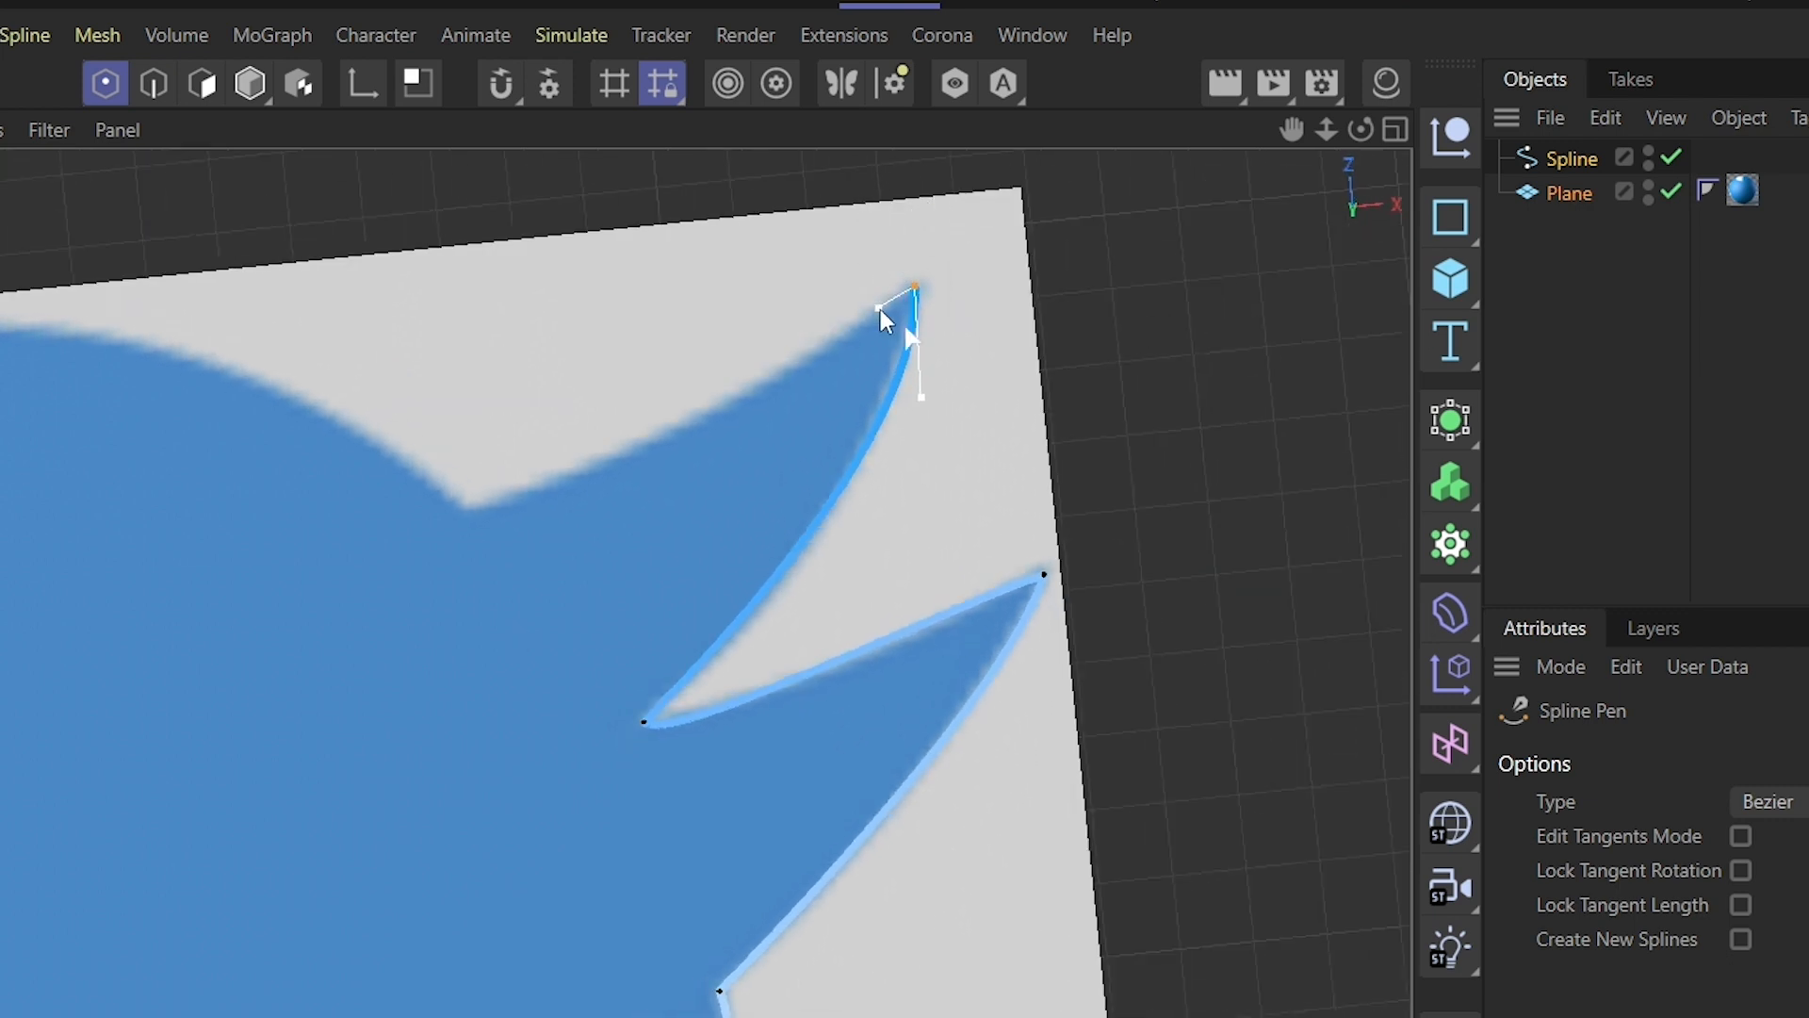
click(474, 510)
drag(473, 509, 426, 471)
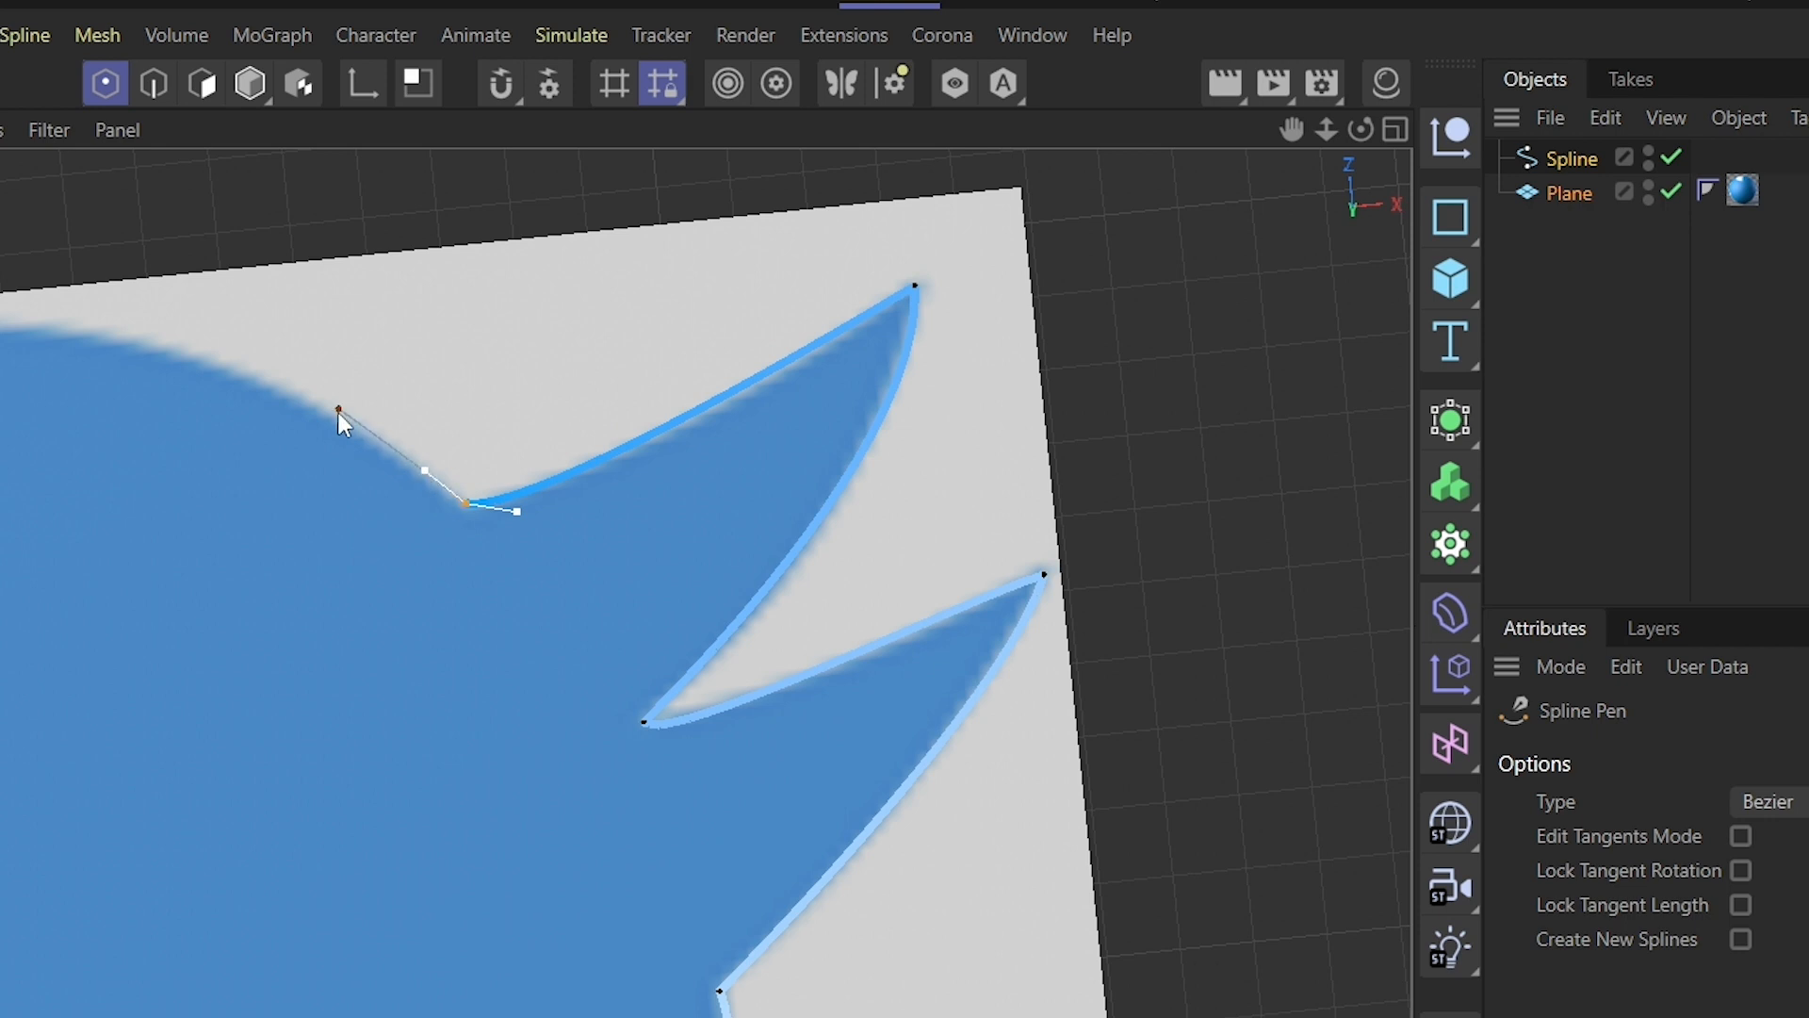
Add a point on top of the head and adjust its position and tangents to match the head's curve.
alt+middle_drag(339, 413, 873, 451)
drag(407, 366, 143, 394)
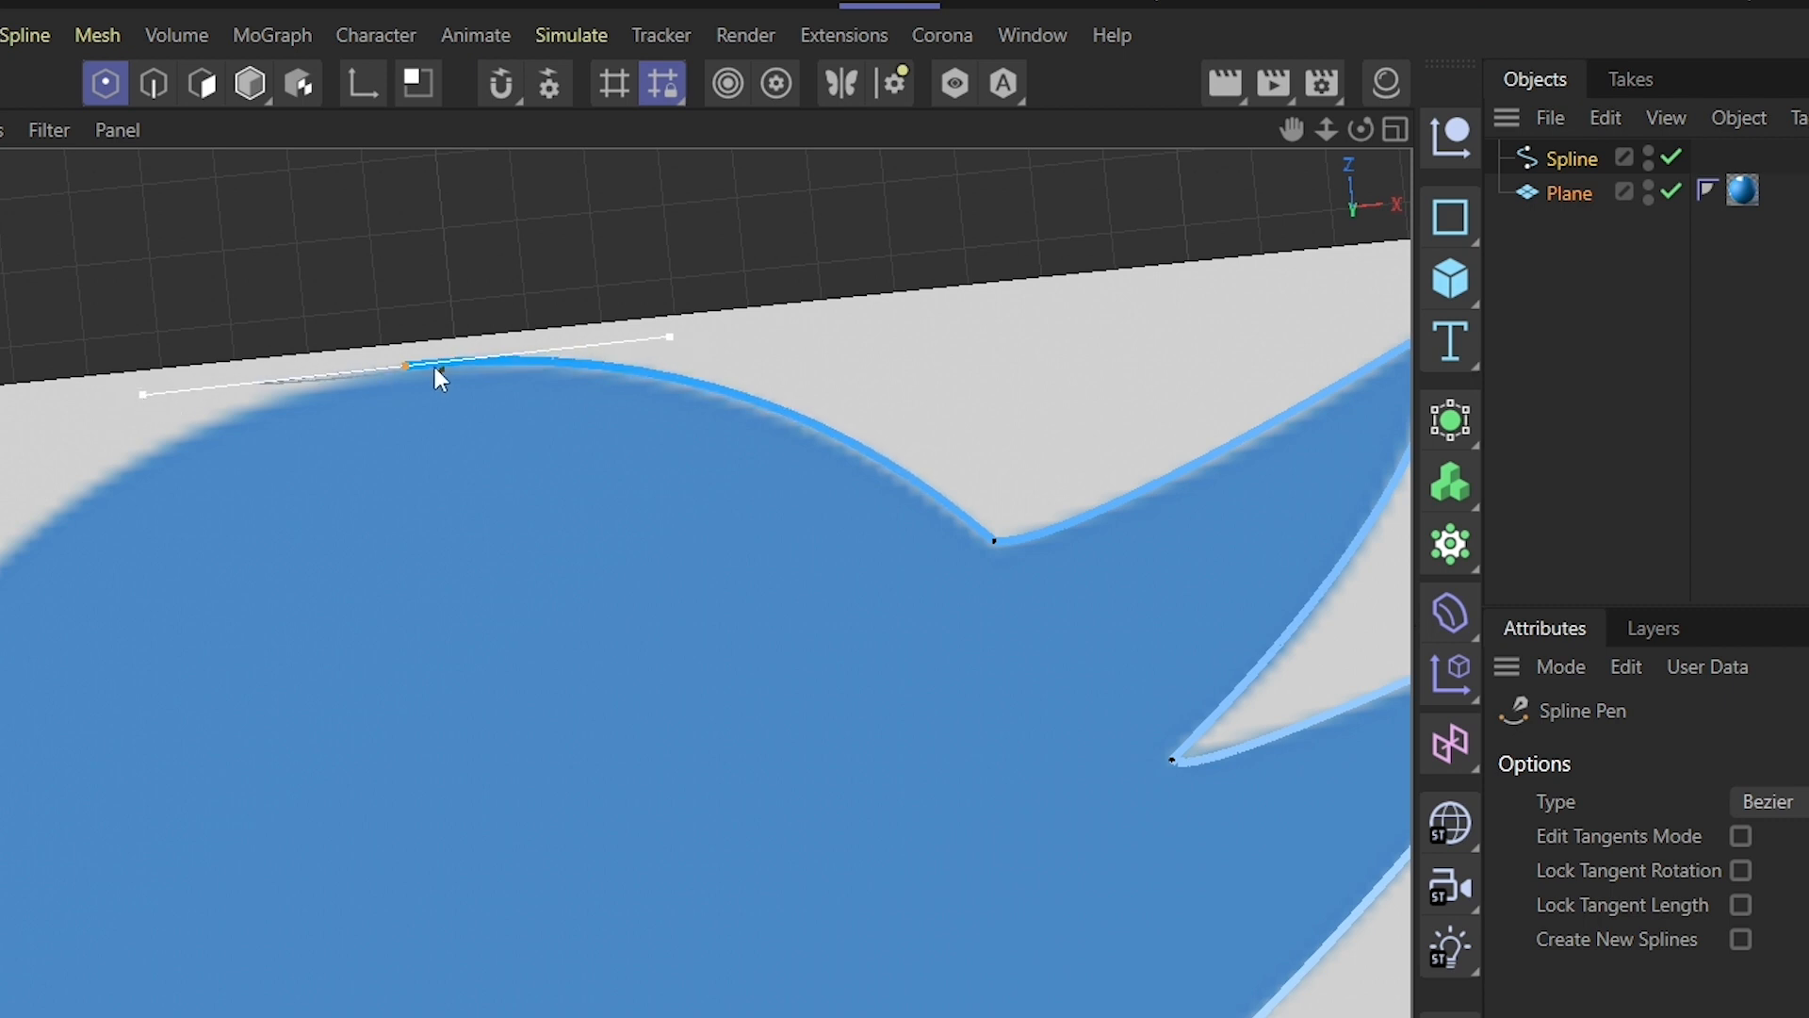
drag(405, 367, 348, 378)
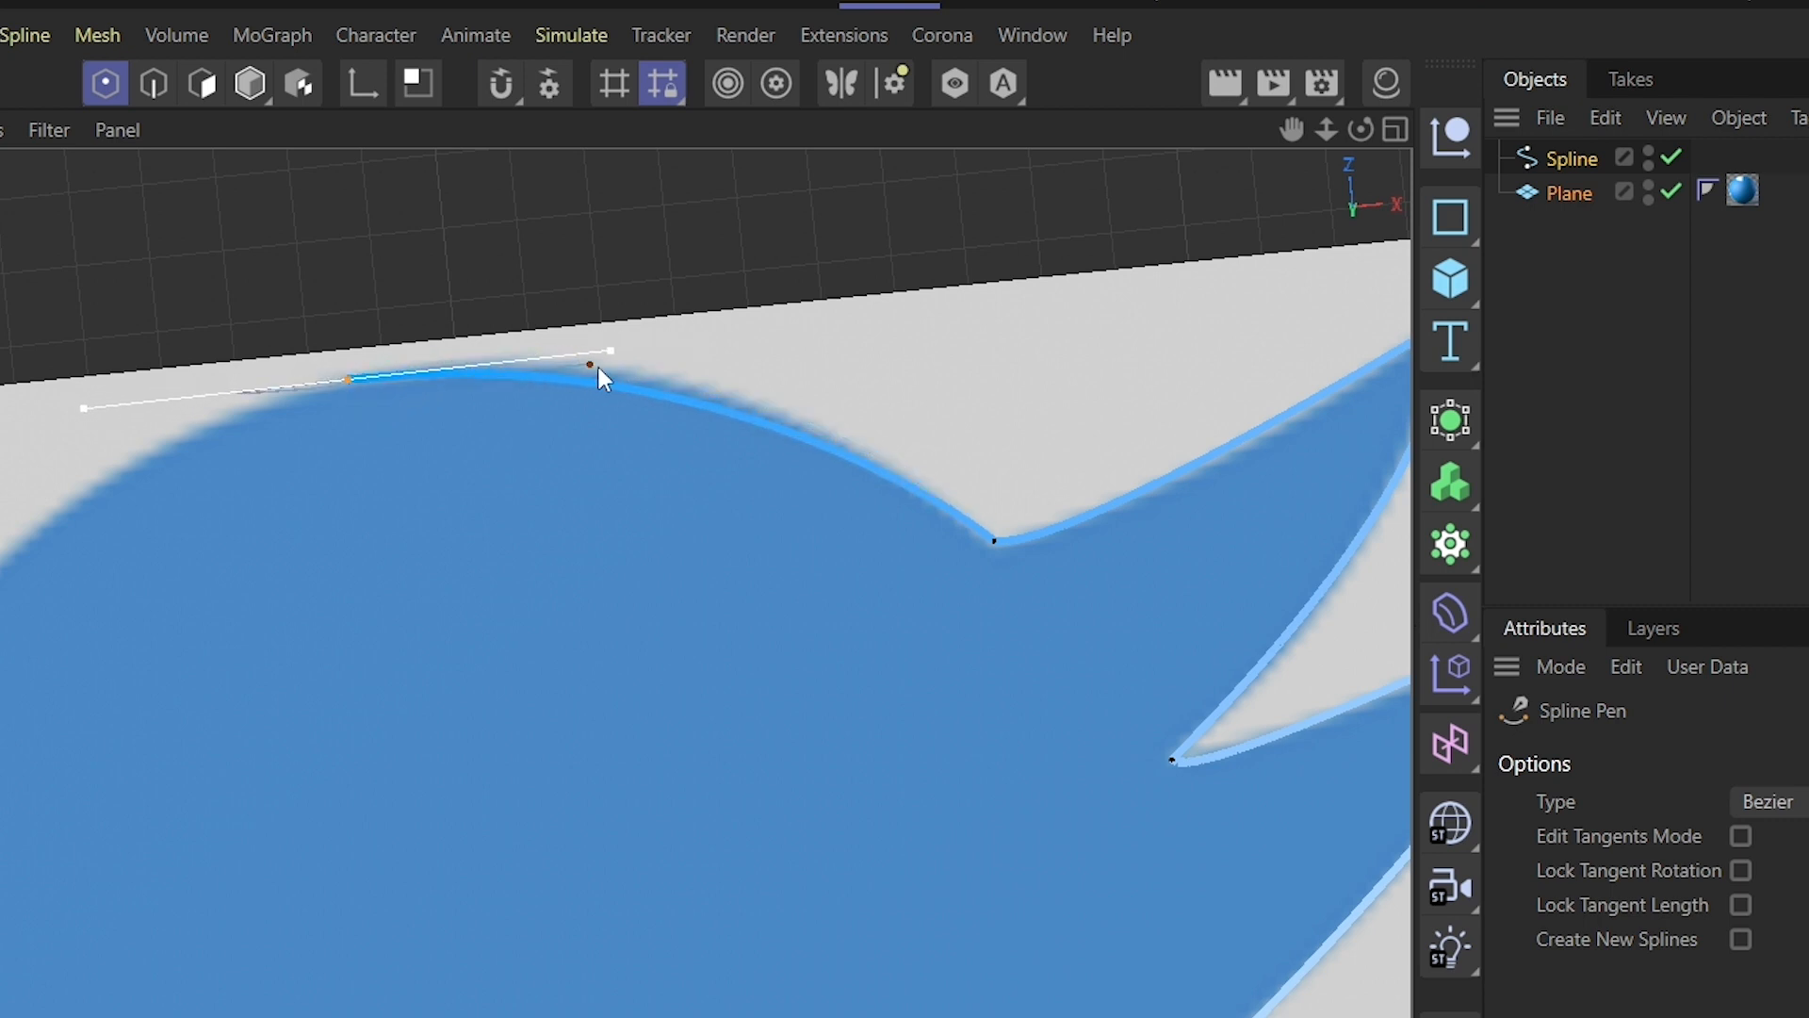
drag(612, 363, 649, 338)
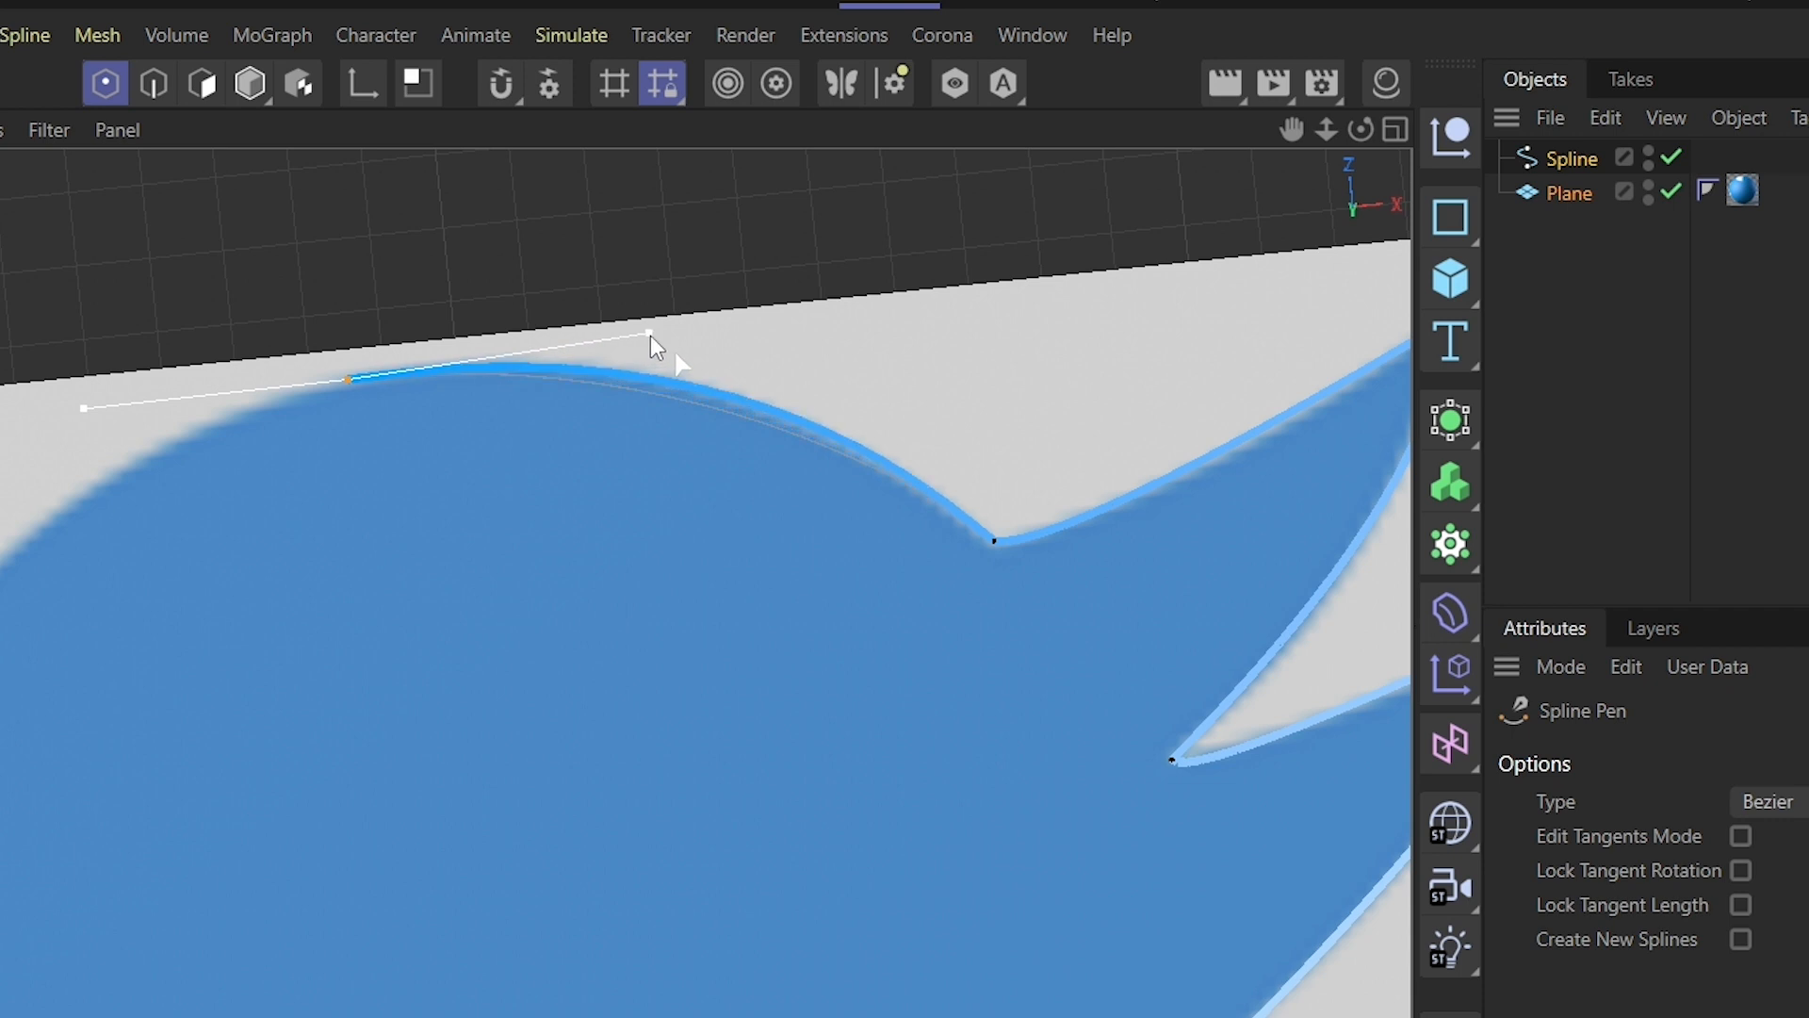
drag(85, 407, 81, 418)
Add a point at the back of the head above the neck and fit its position and tangents to the outline.
scroll(195, 516, down, 3)
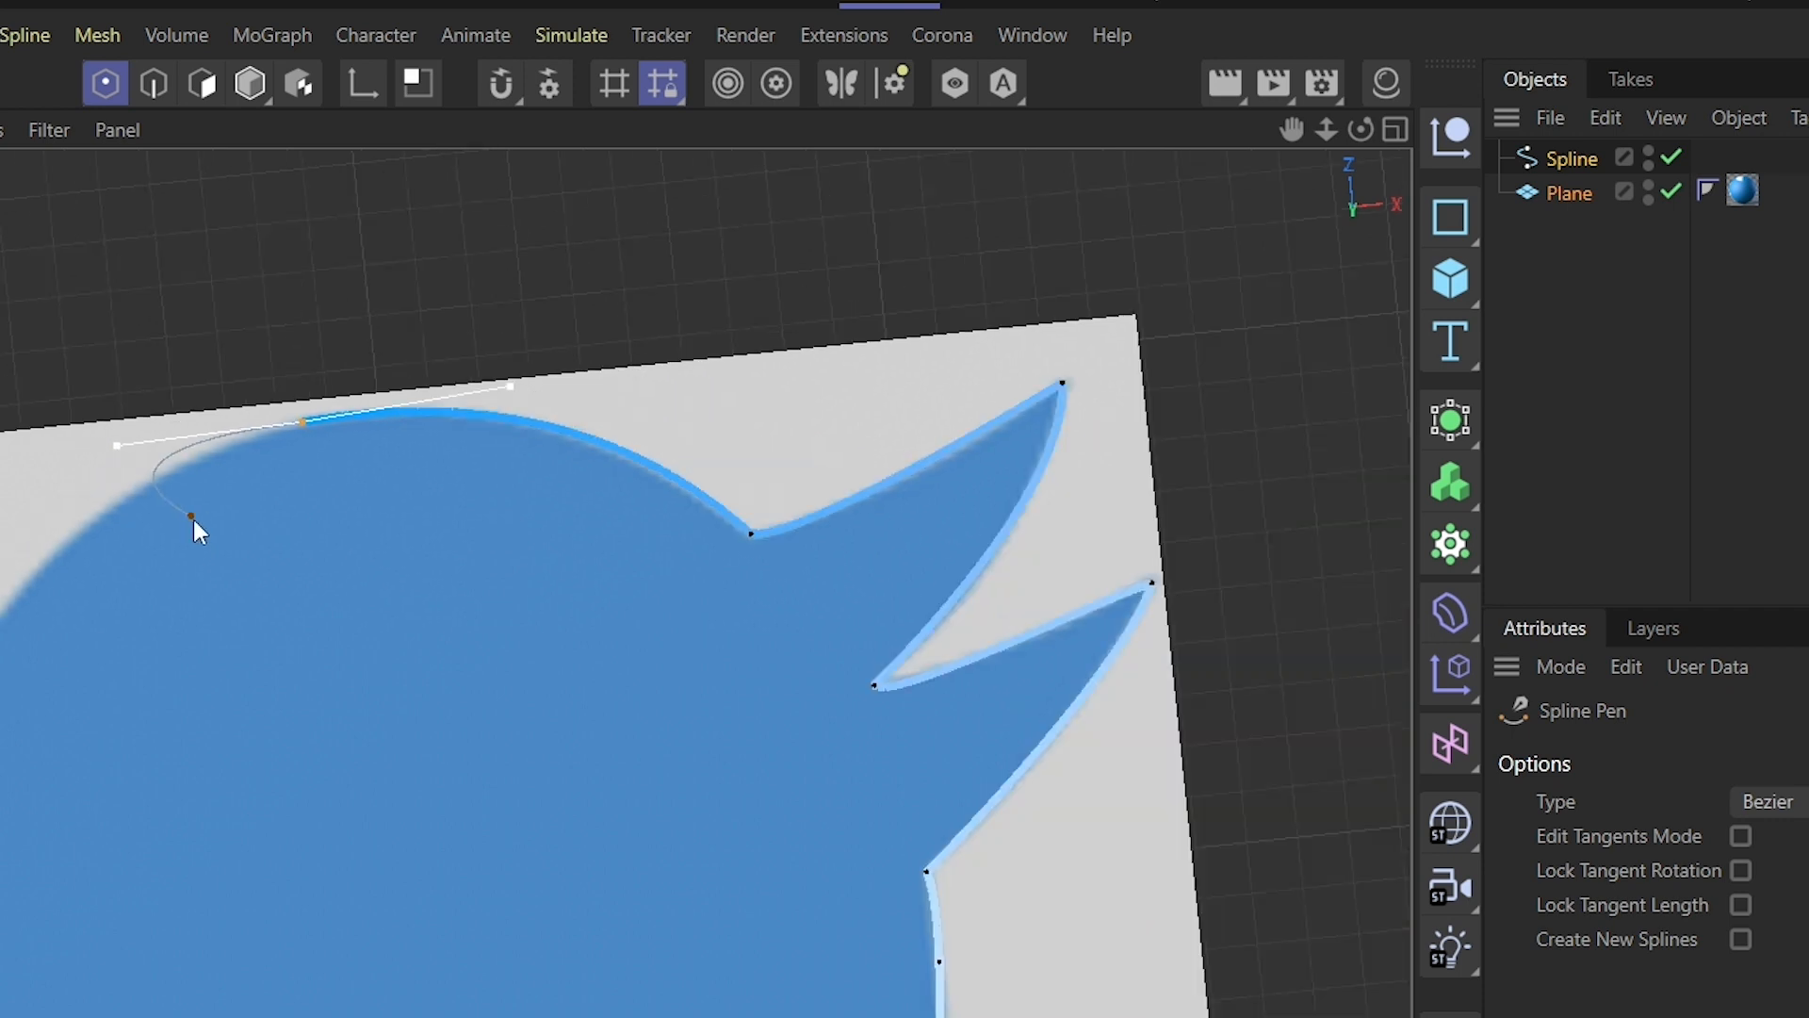
alt+middle_drag(194, 518, 536, 378)
drag(239, 795, 259, 910)
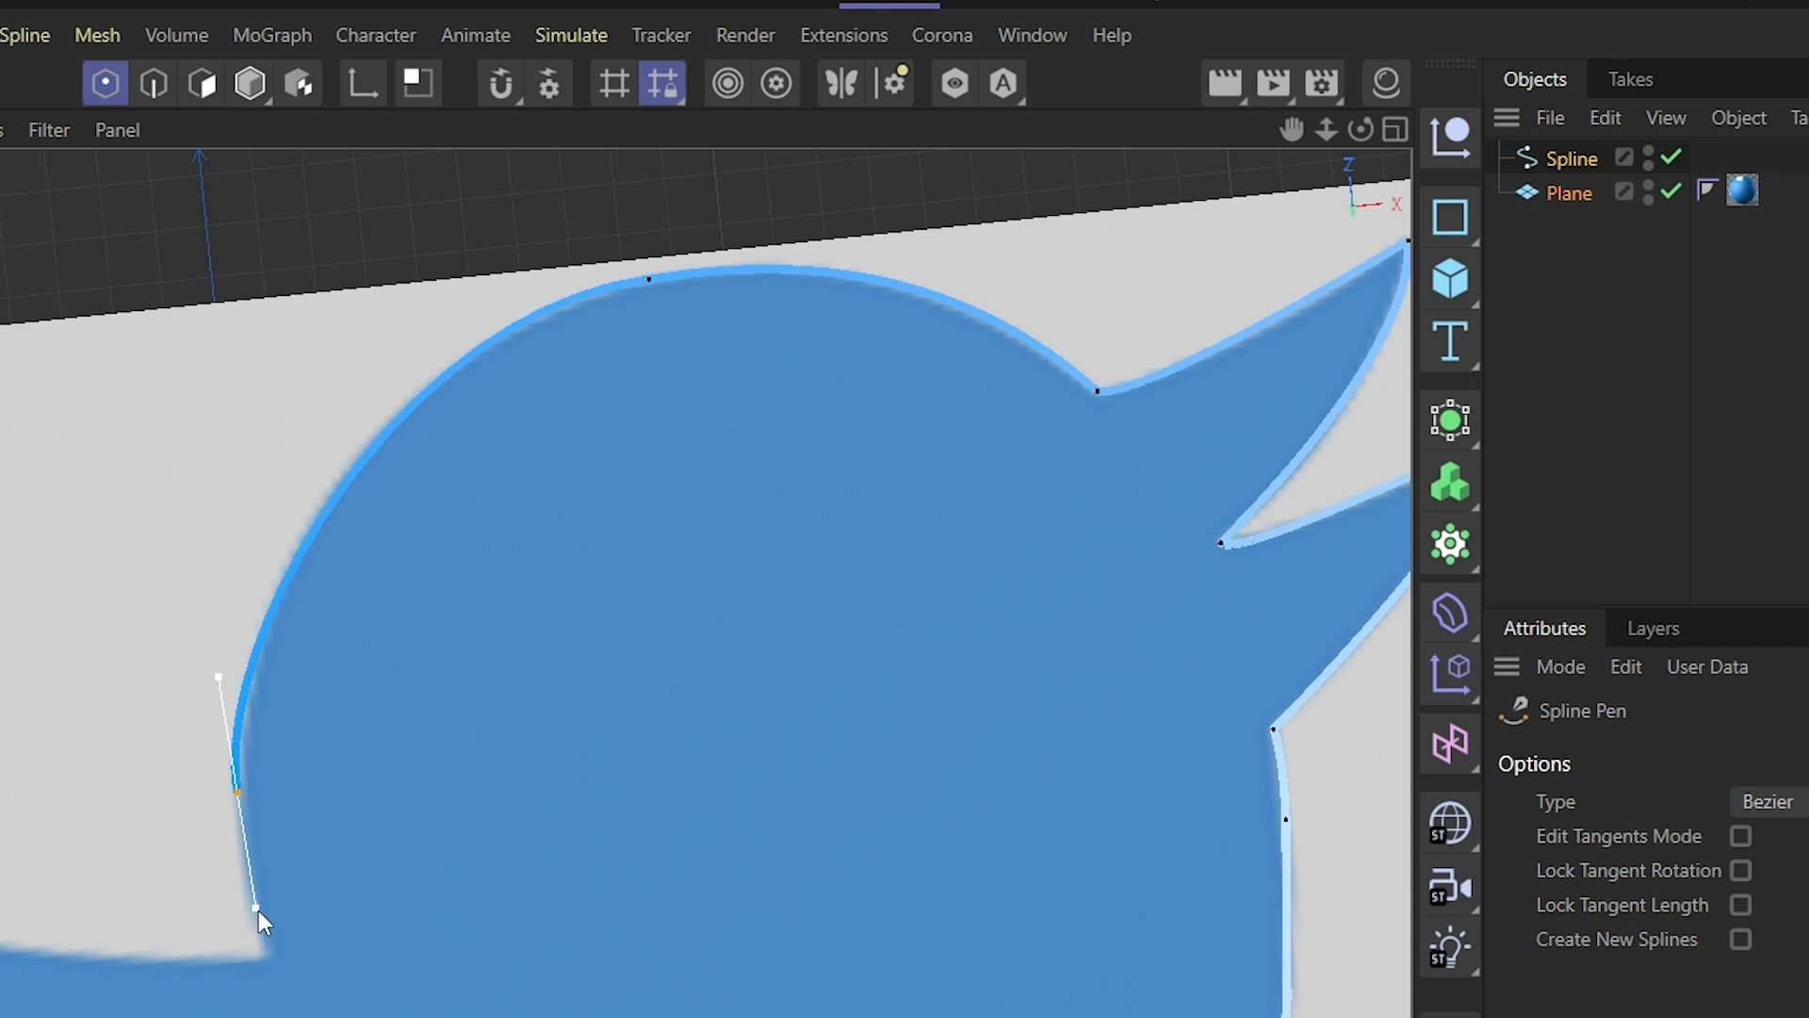
scroll(258, 910, up, 2)
drag(235, 697, 239, 707)
drag(213, 532, 230, 466)
Add a corner point at the neck and a point at the upper wing tip, bending its tangents to follow the wing.
click(286, 922)
drag(294, 357, 49, 119)
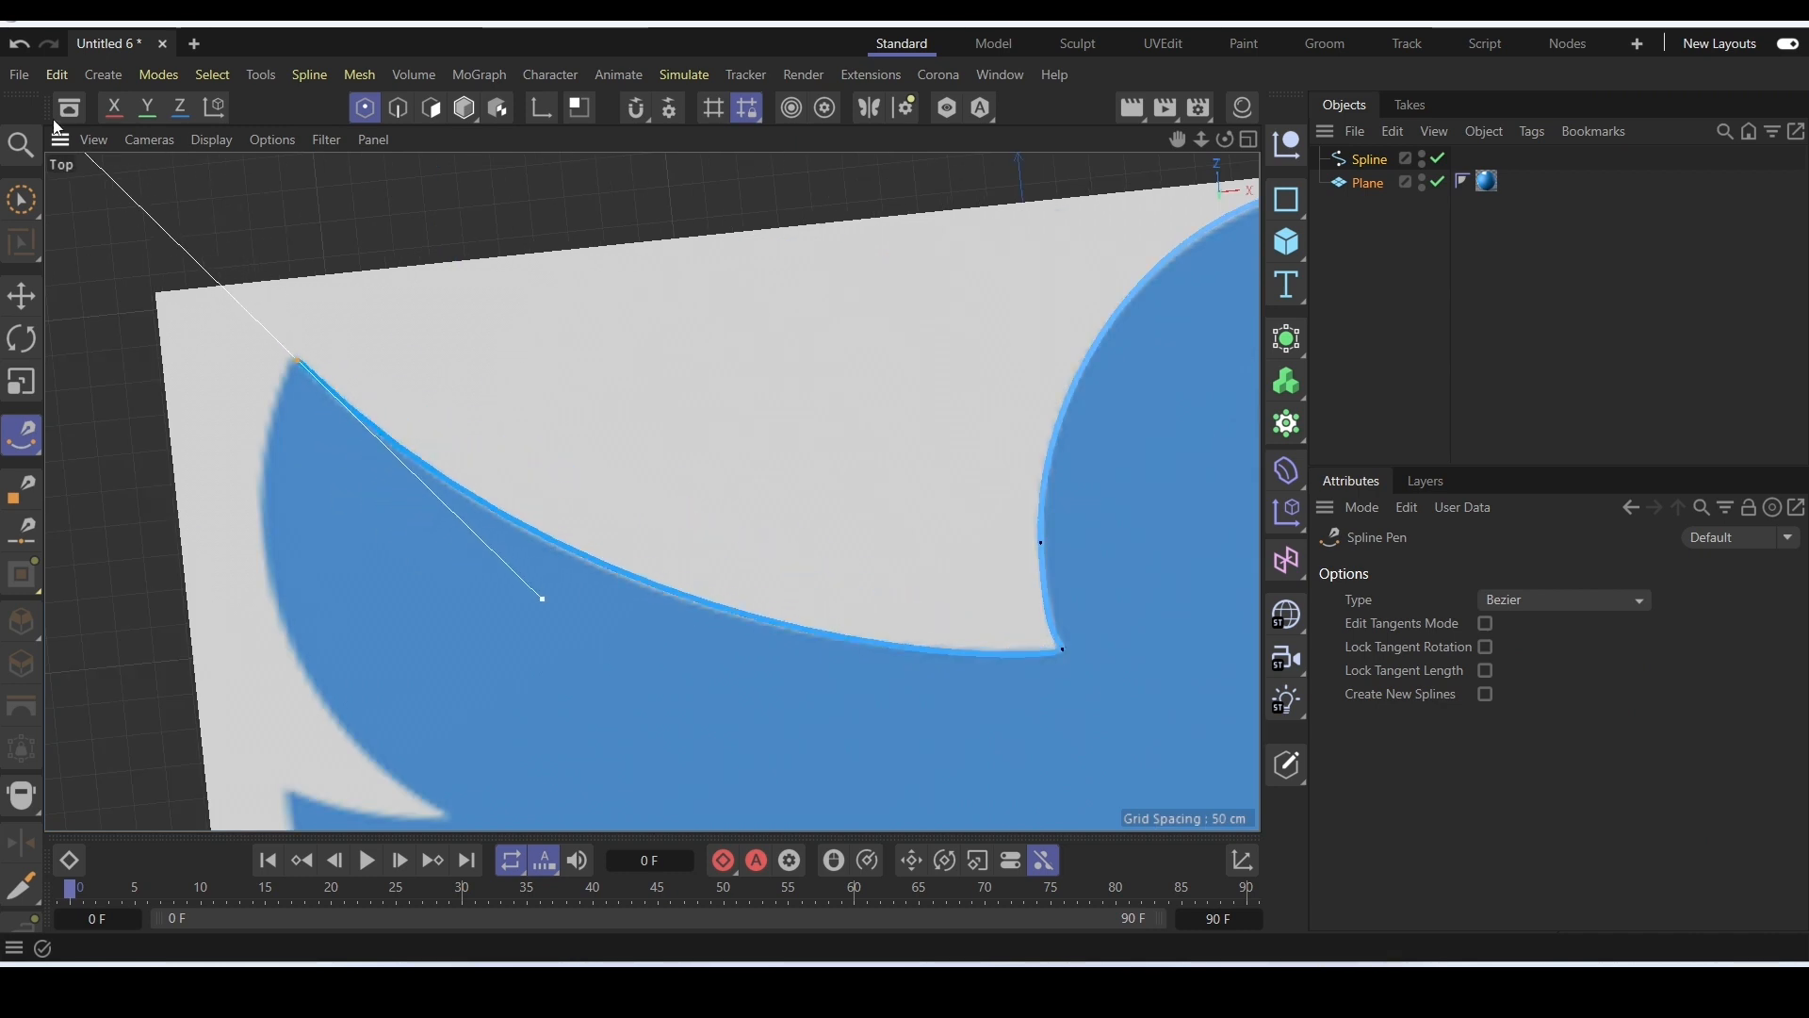
scroll(815, 380, down, 3)
shift+drag(287, 198, 443, 383)
Trace the uppermost wing feather to a point in the notch beneath it and redirect that point's tangents.
drag(563, 675, 696, 743)
shift+drag(695, 742, 427, 654)
scroll(427, 657, down, 2)
alt+middle_drag(451, 707, 389, 531)
Trace the middle feather with a point in the notch beneath it and another at the lowest feather's tip.
scroll(389, 530, up, 3)
mouse_move(647, 724)
mouse_down()
mouse_move(705, 703)
mouse_move(744, 751)
mouse_move(624, 729)
mouse_up()
drag(518, 744, 498, 743)
scroll(564, 665, down, 4)
scroll(581, 678, up, 4)
Add a point in the notch above the tail, adjust its tangents, and nudge the lowest feather's tip onto the outline.
drag(671, 686, 695, 721)
shift+drag(649, 652, 541, 697)
drag(389, 516, 383, 508)
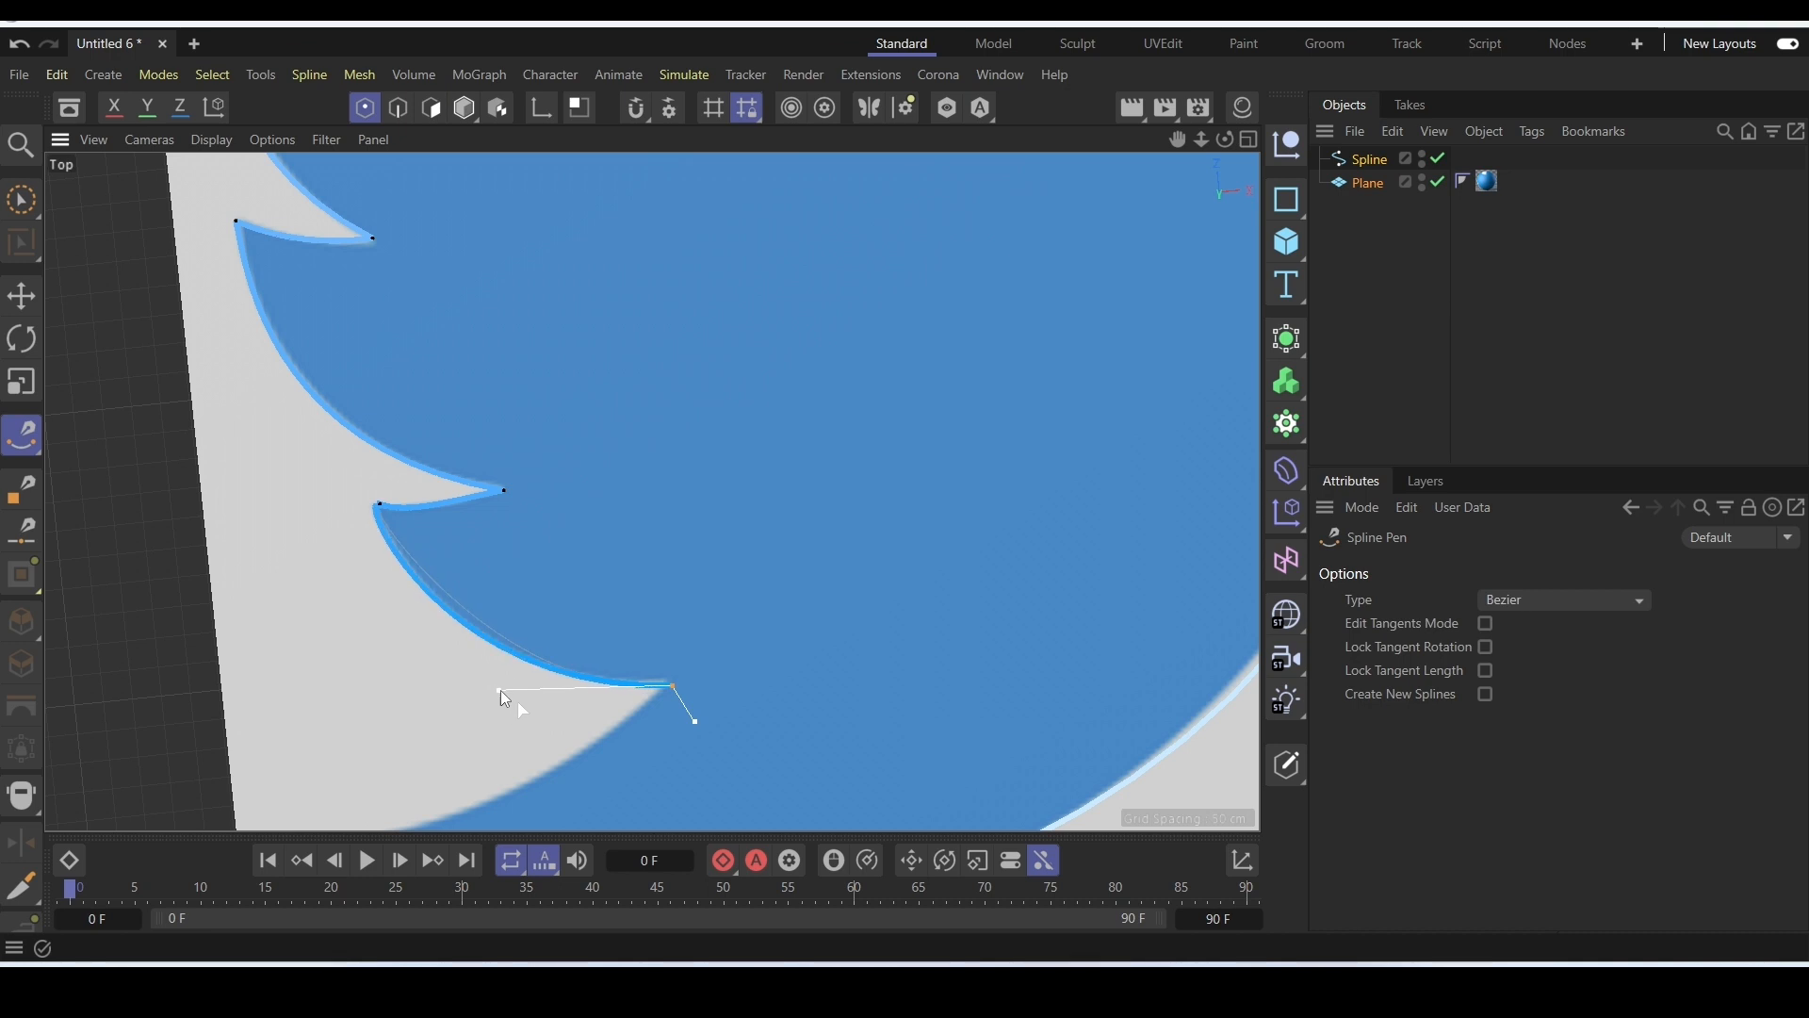
Add a point at the tail tip with a redirected tangent and close the spline at its starting point.
scroll(500, 690, down, 4)
scroll(577, 715, up, 4)
drag(439, 722, 259, 723)
shift+drag(259, 724, 411, 777)
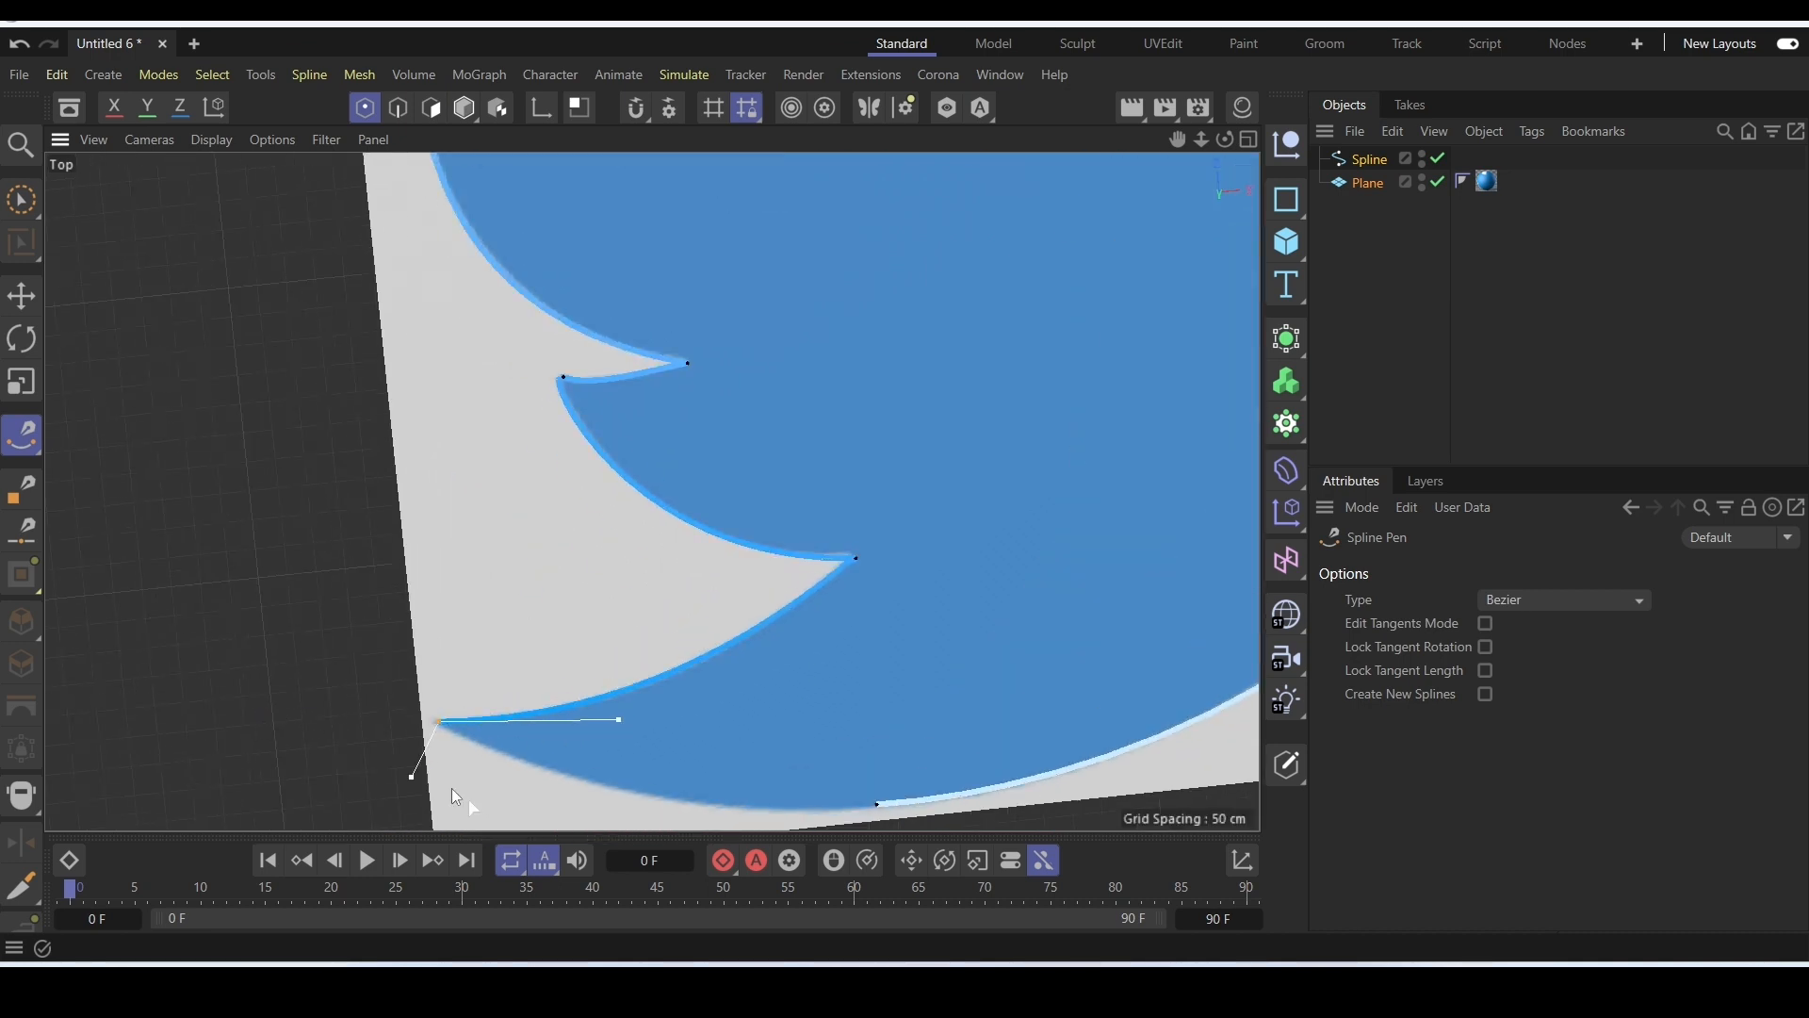
click(878, 808)
scroll(721, 772, down, 5)
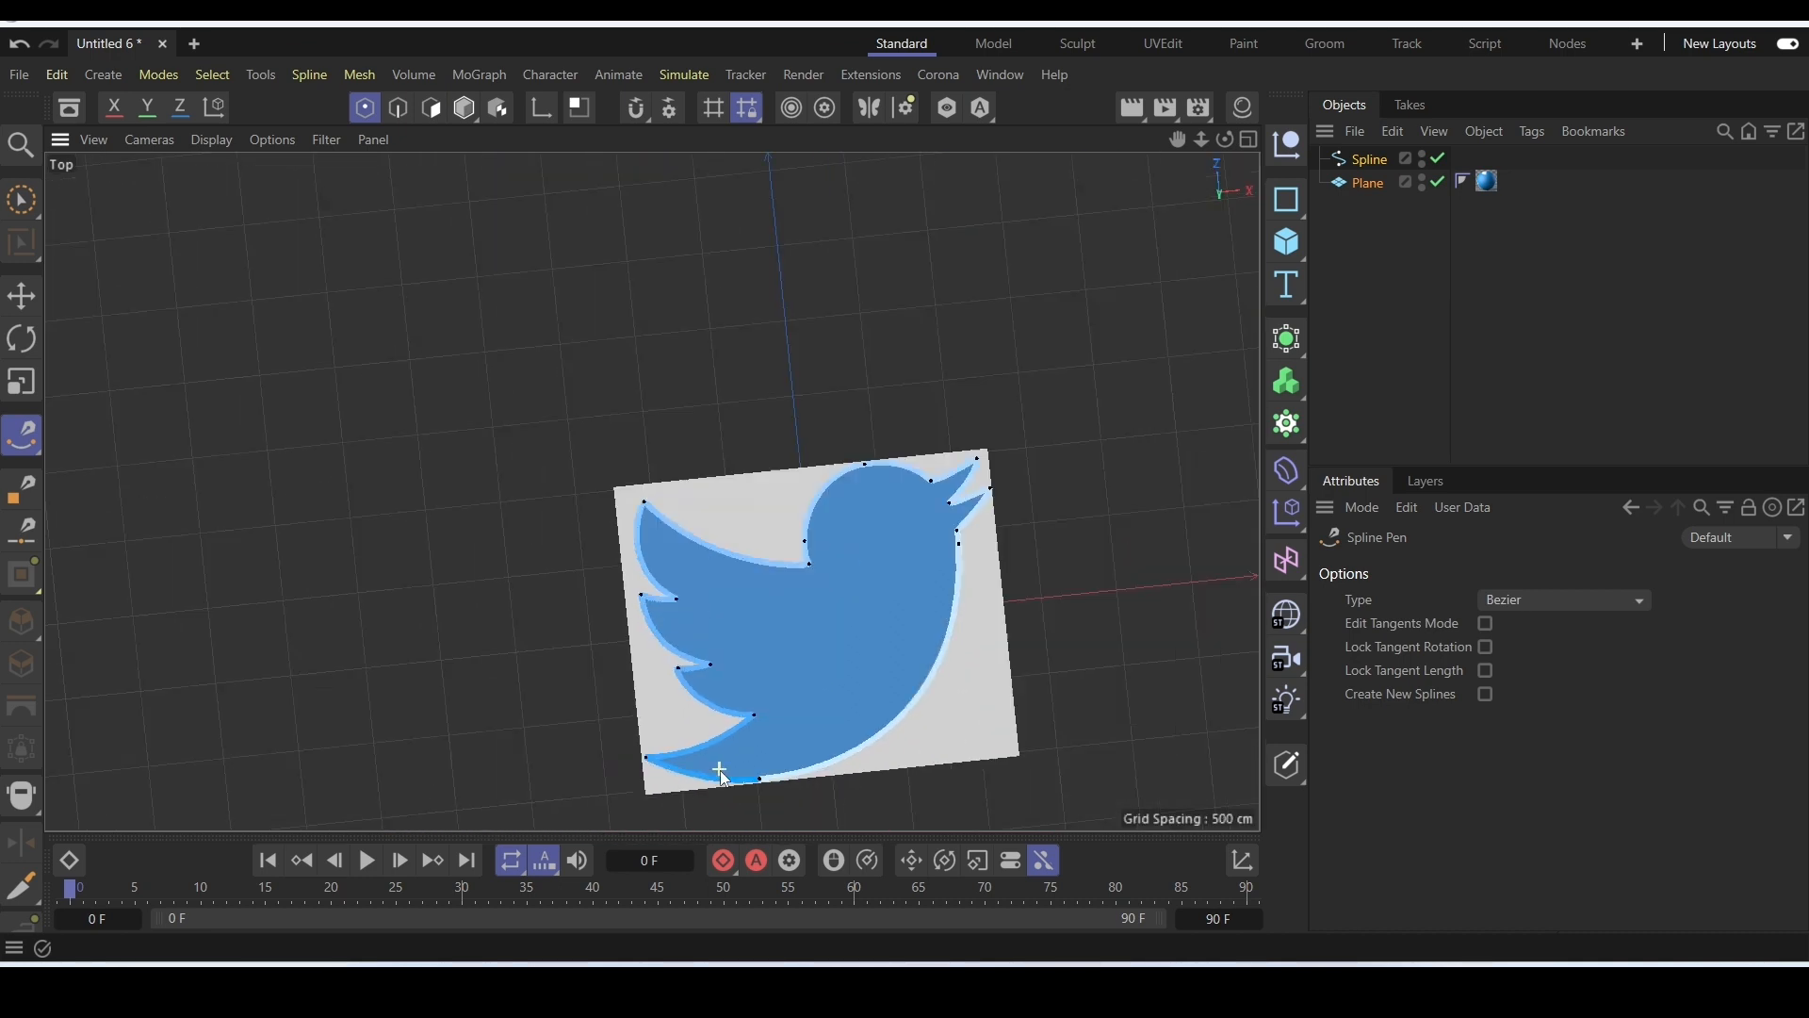
Try adjusting the upper wing tip's spline tangent, and undo the change.
scroll(891, 710, up, 3)
scroll(962, 507, up, 8)
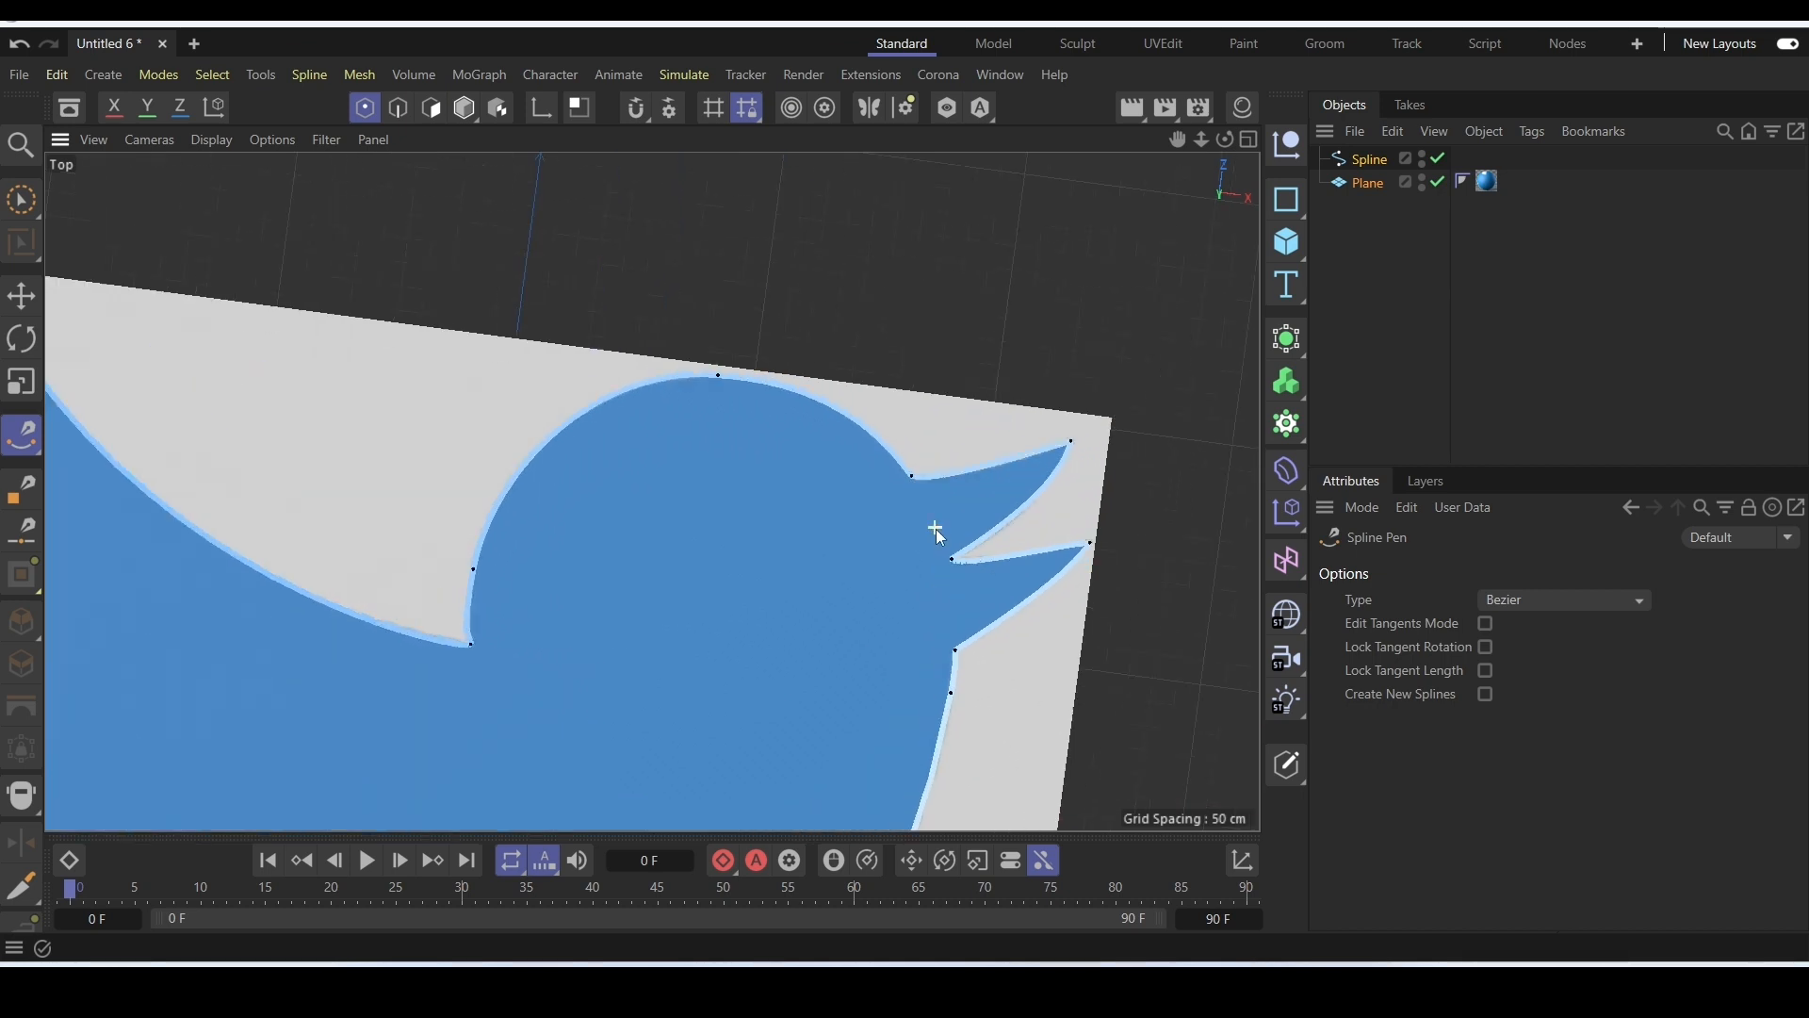
scroll(945, 637, down, 6)
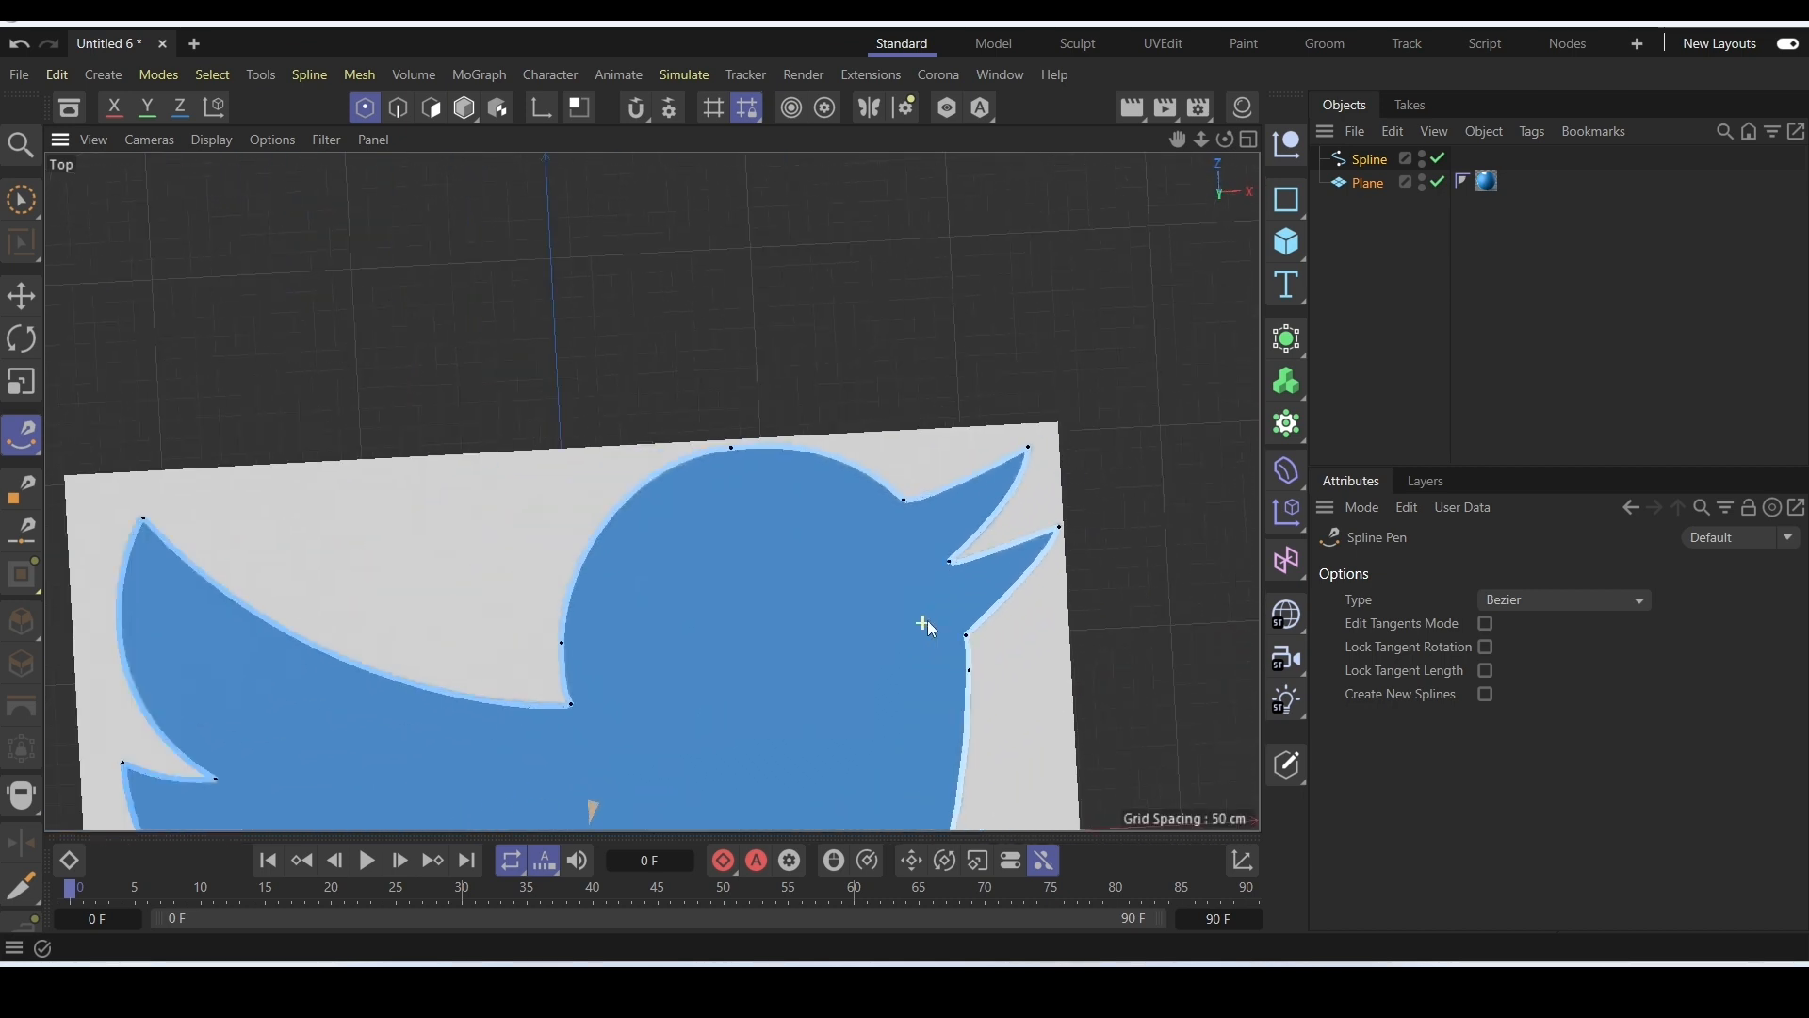
scroll(824, 658, up, 3)
scroll(273, 537, up, 2)
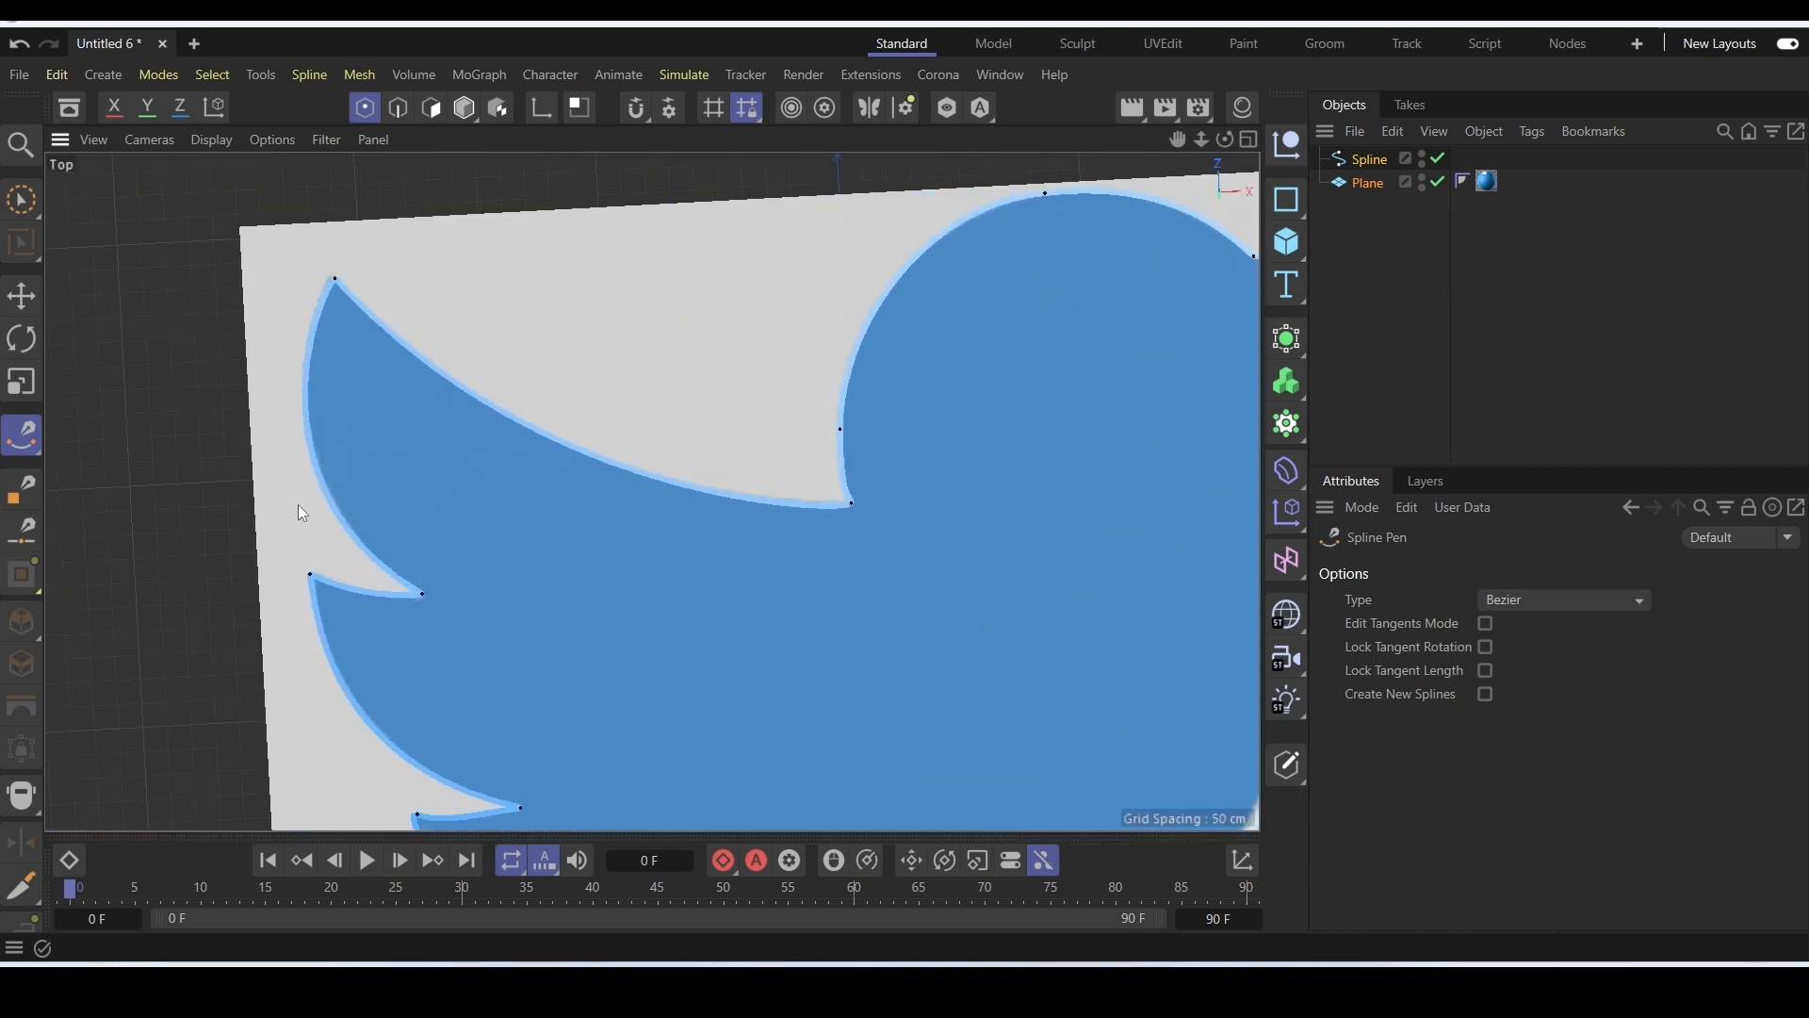
click(334, 281)
drag(342, 297, 494, 456)
key(ctrl+z)
Refine the left tangent of the point on top of the head so the curve matches the logo outline.
scroll(603, 464, down, 4)
scroll(642, 353, up, 2)
click(618, 346)
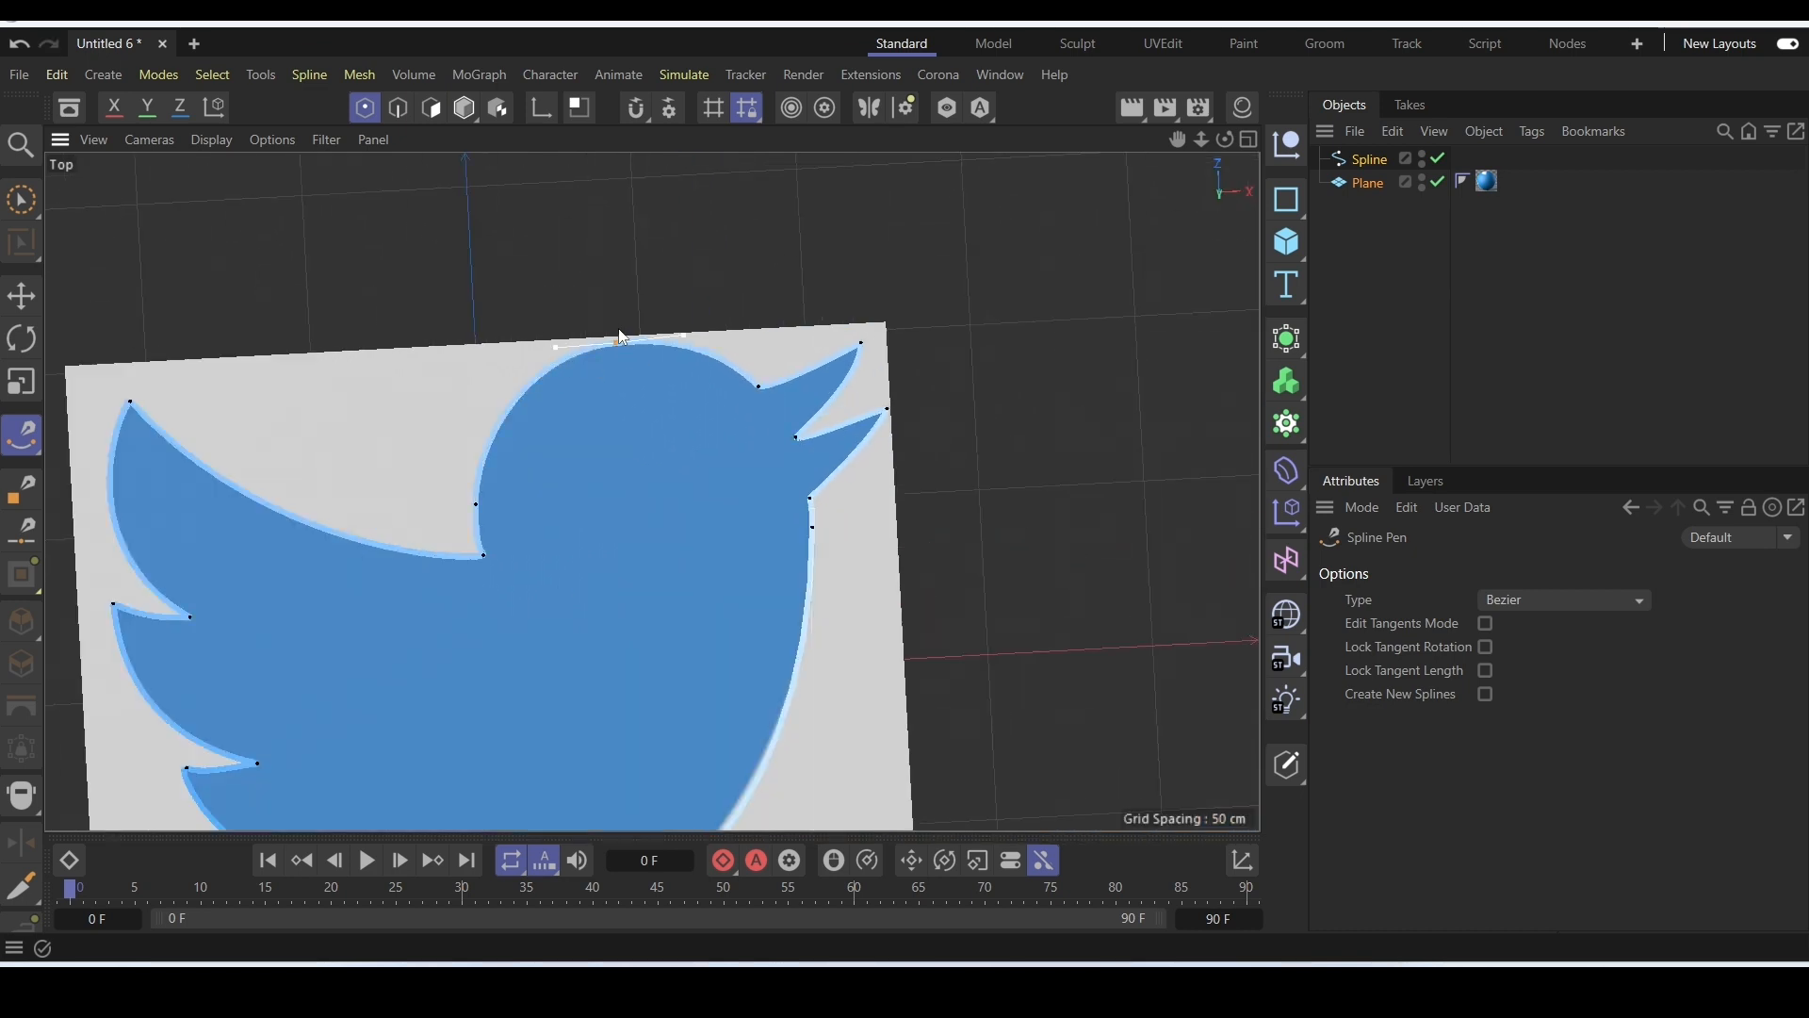
scroll(618, 325, up, 5)
drag(450, 382, 459, 385)
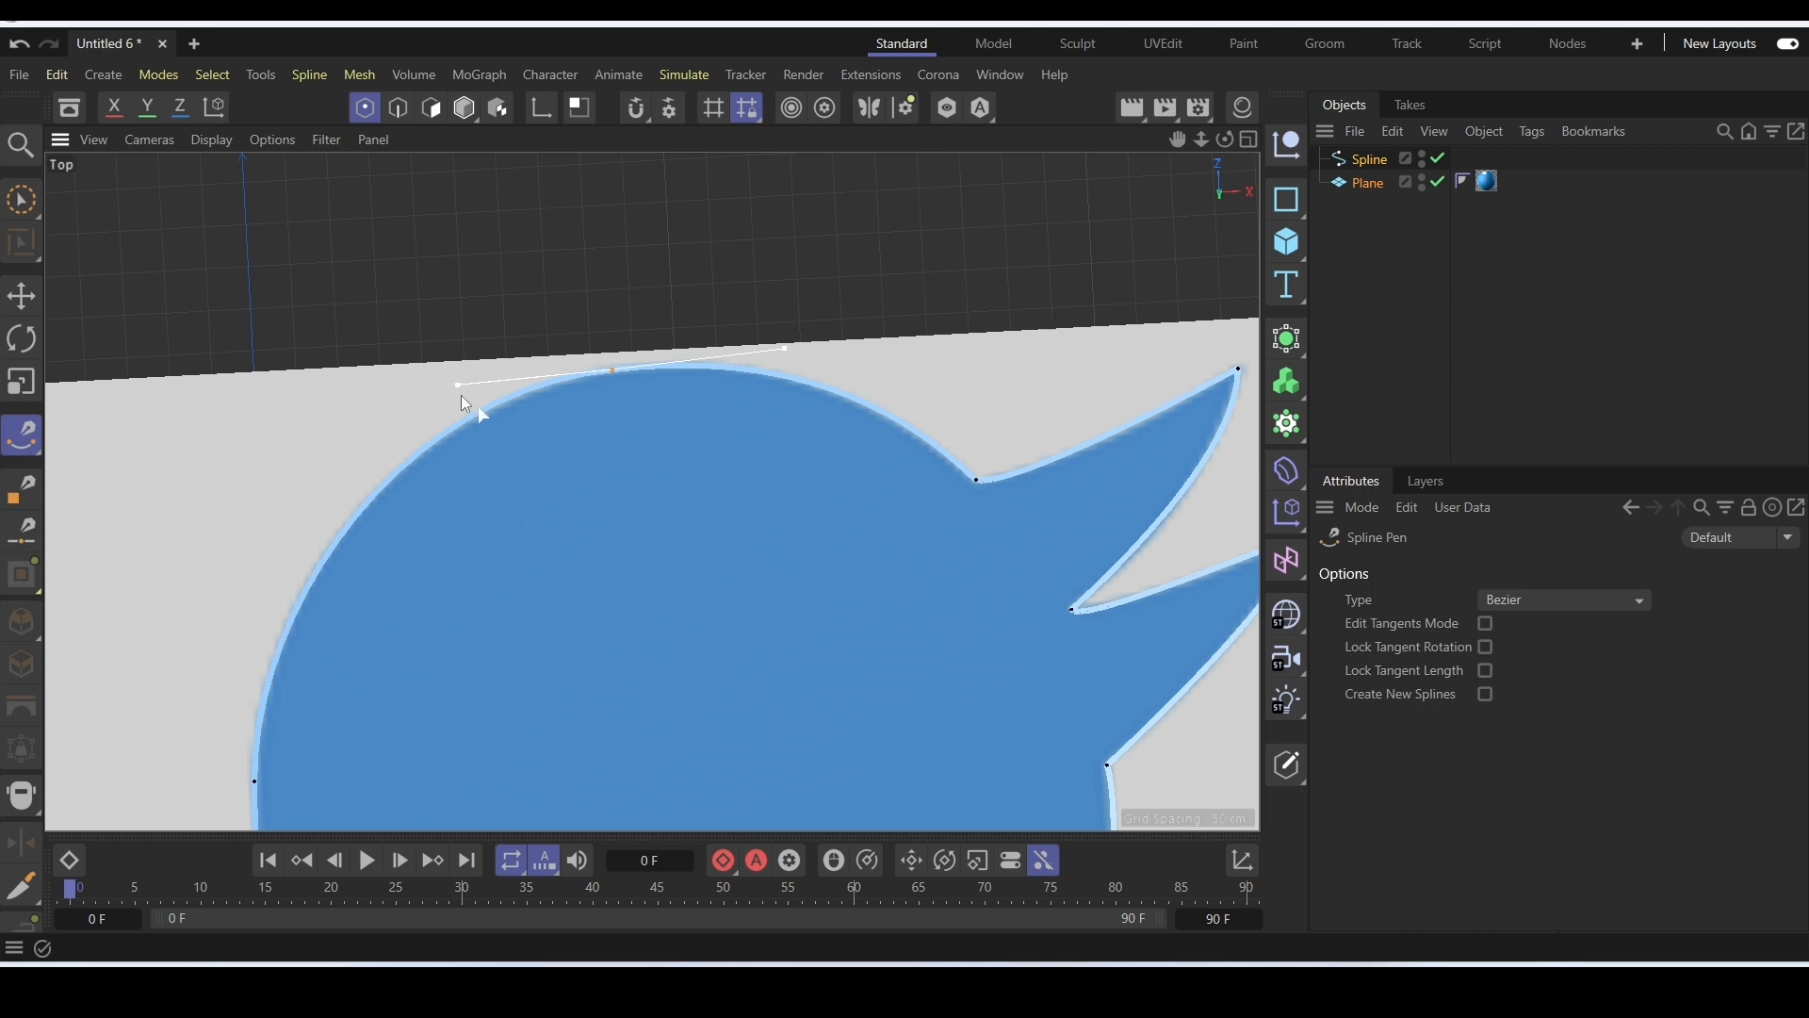
drag(457, 383, 496, 382)
scroll(495, 399, down, 3)
scroll(497, 404, down, 3)
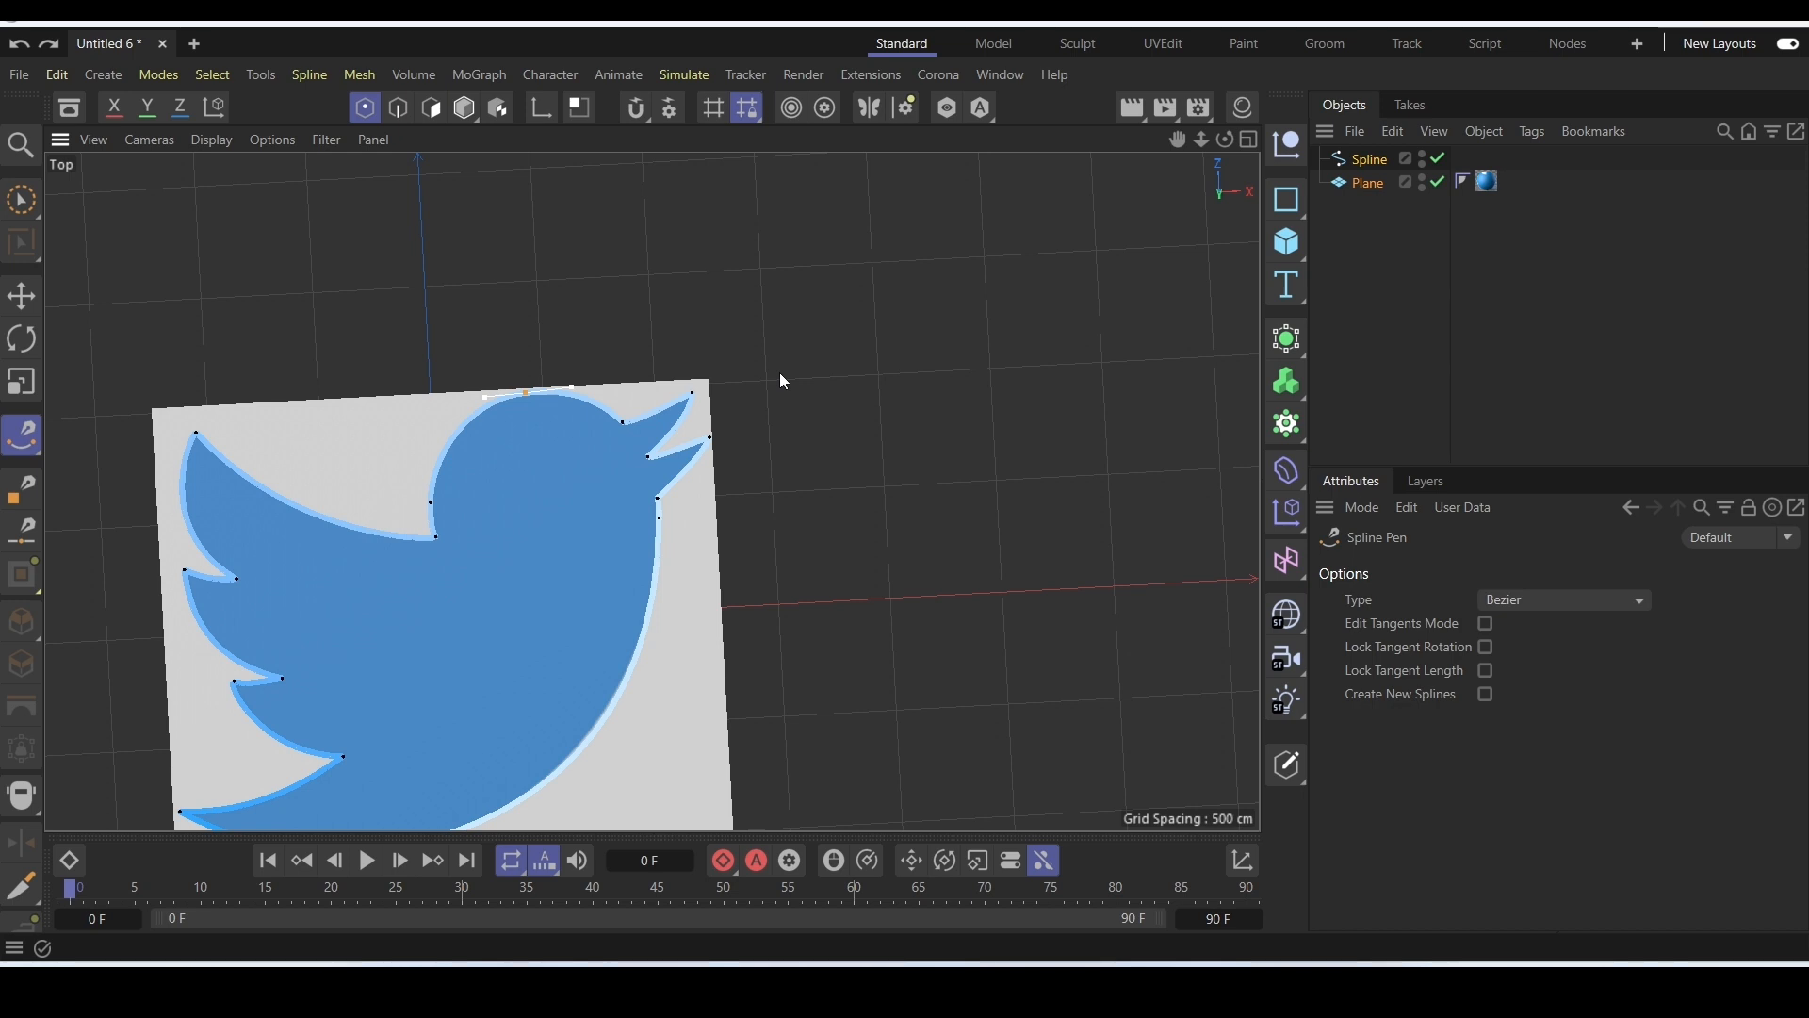
Select the finished bird spline and switch from the maximized Top view to the four-view layout.
scroll(709, 464, down, 2)
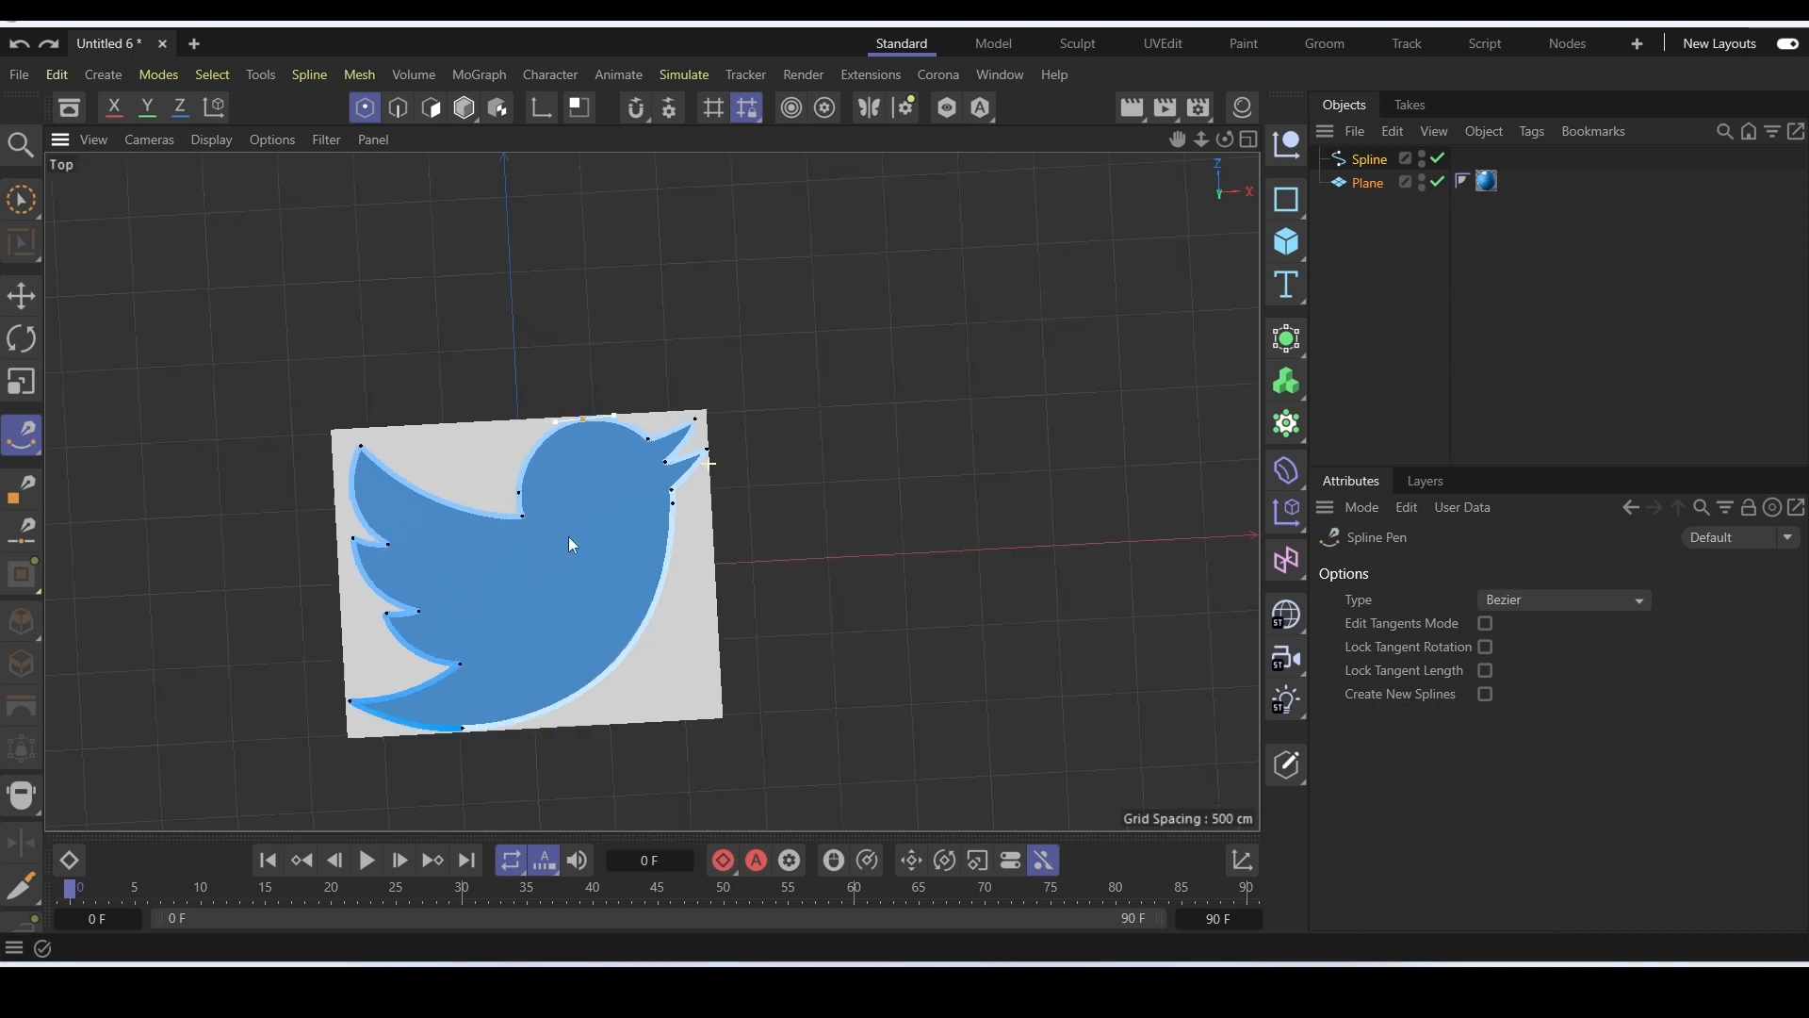
scroll(489, 681, up, 3)
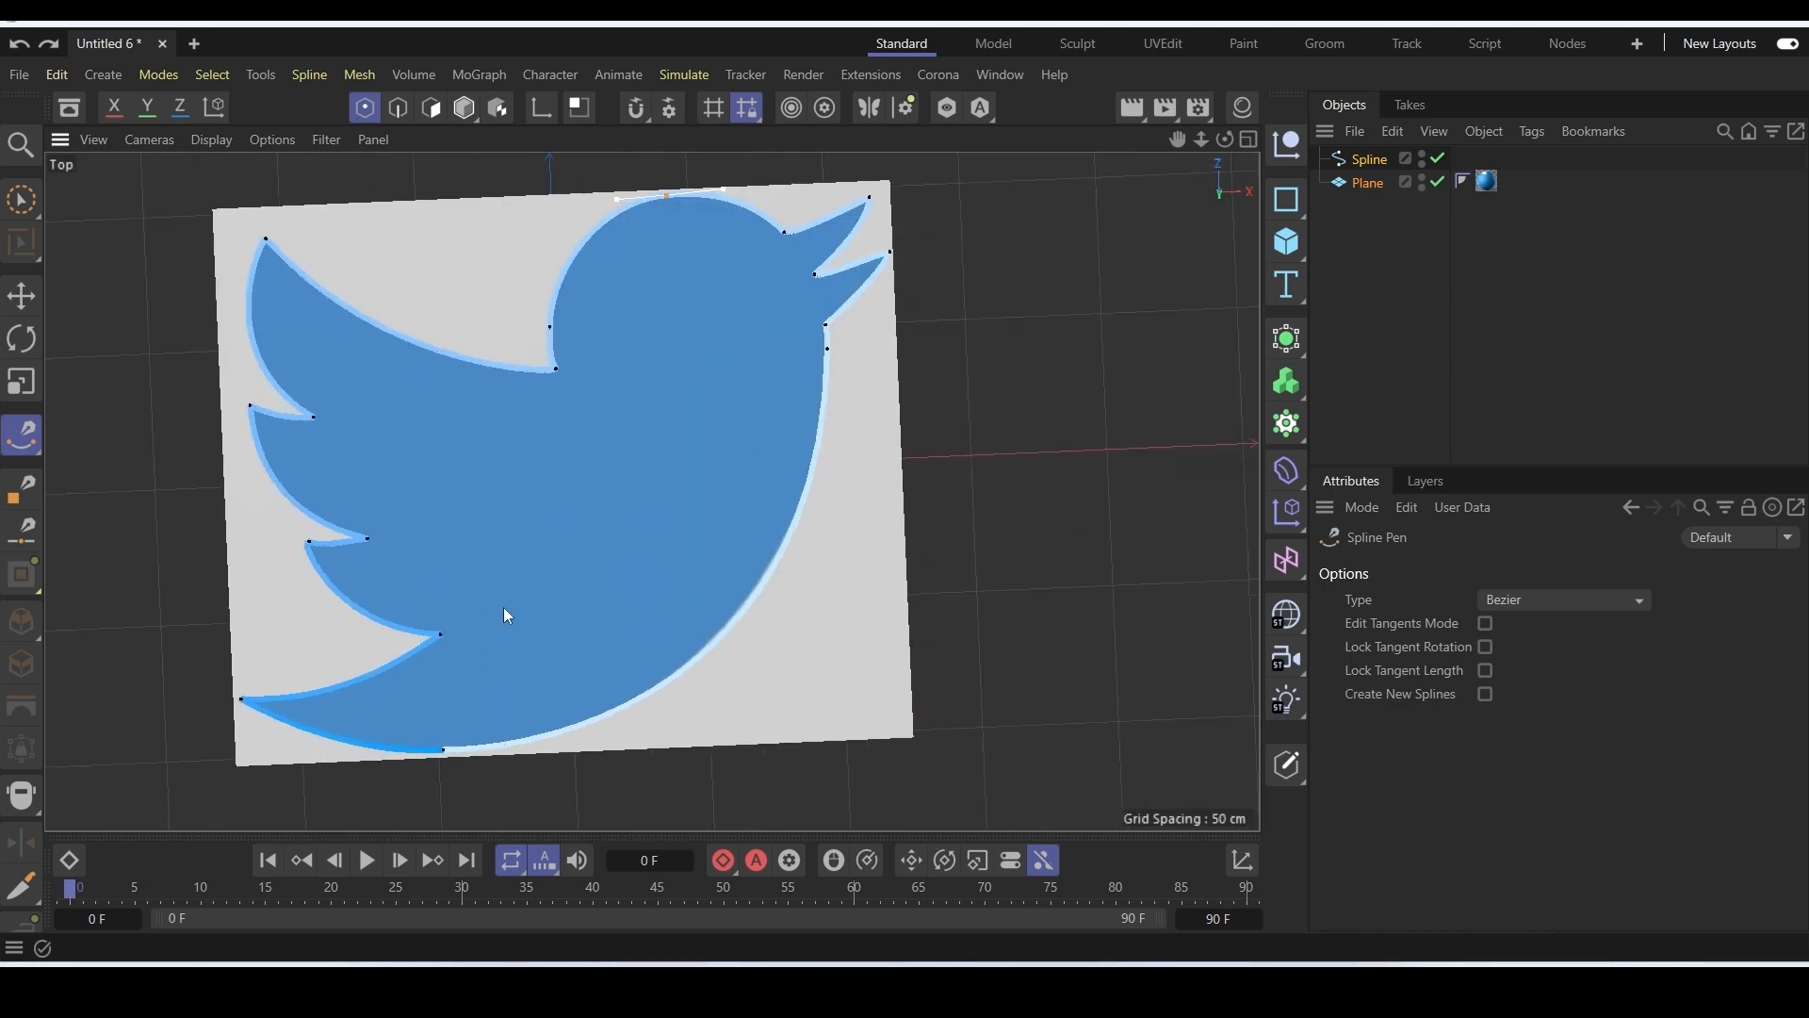
click(1361, 160)
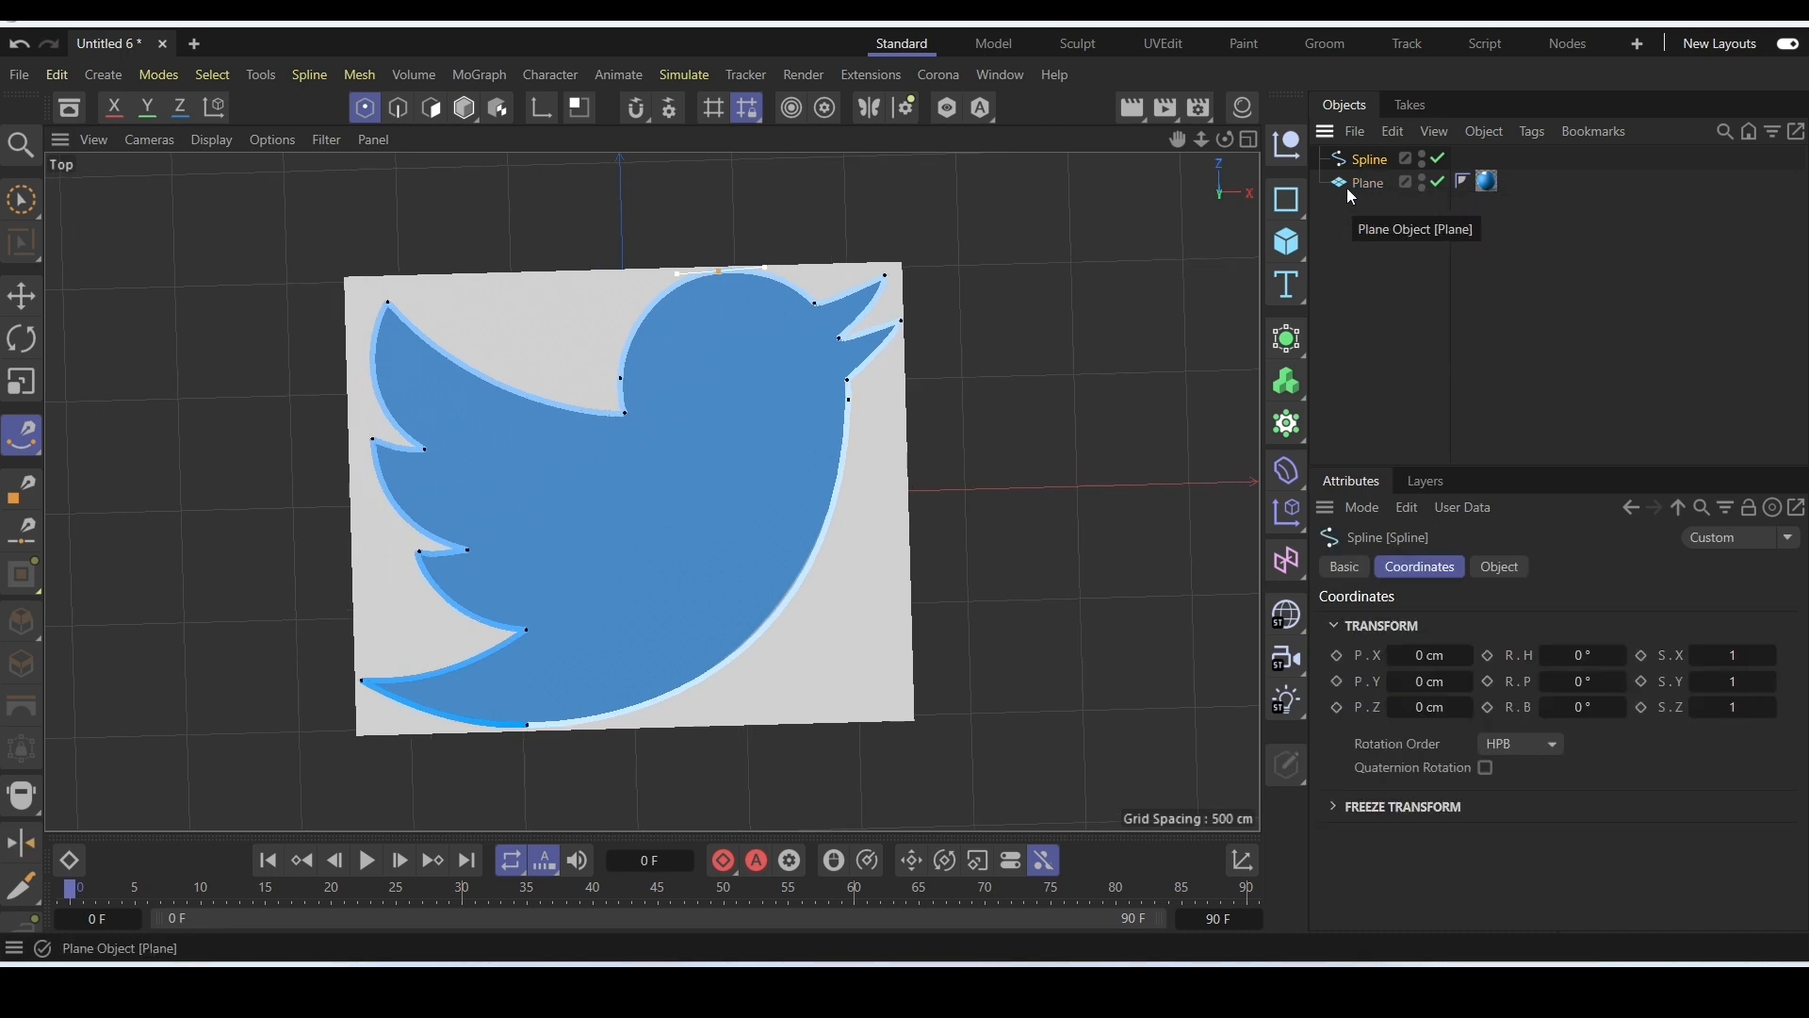
click(1250, 139)
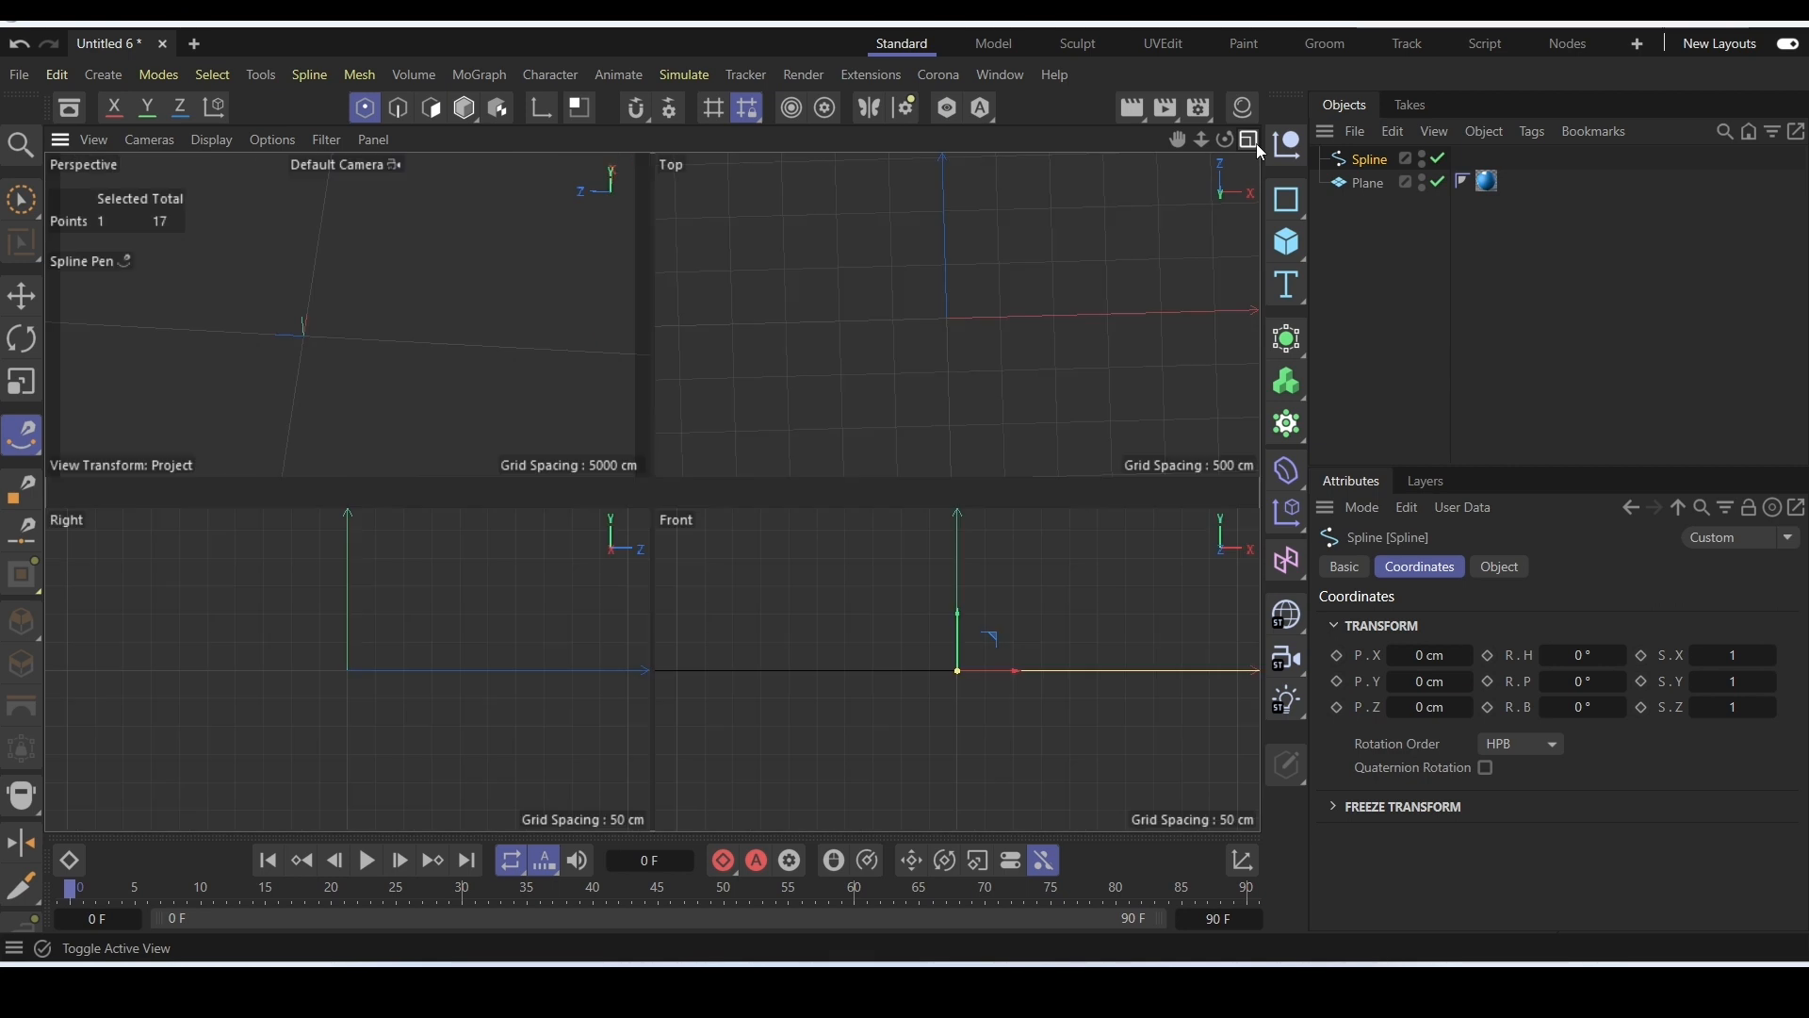
Maximize the Perspective view on the traced bird, and undo the stray spline point placed on the plane.
click(641, 140)
scroll(606, 613, up, 2)
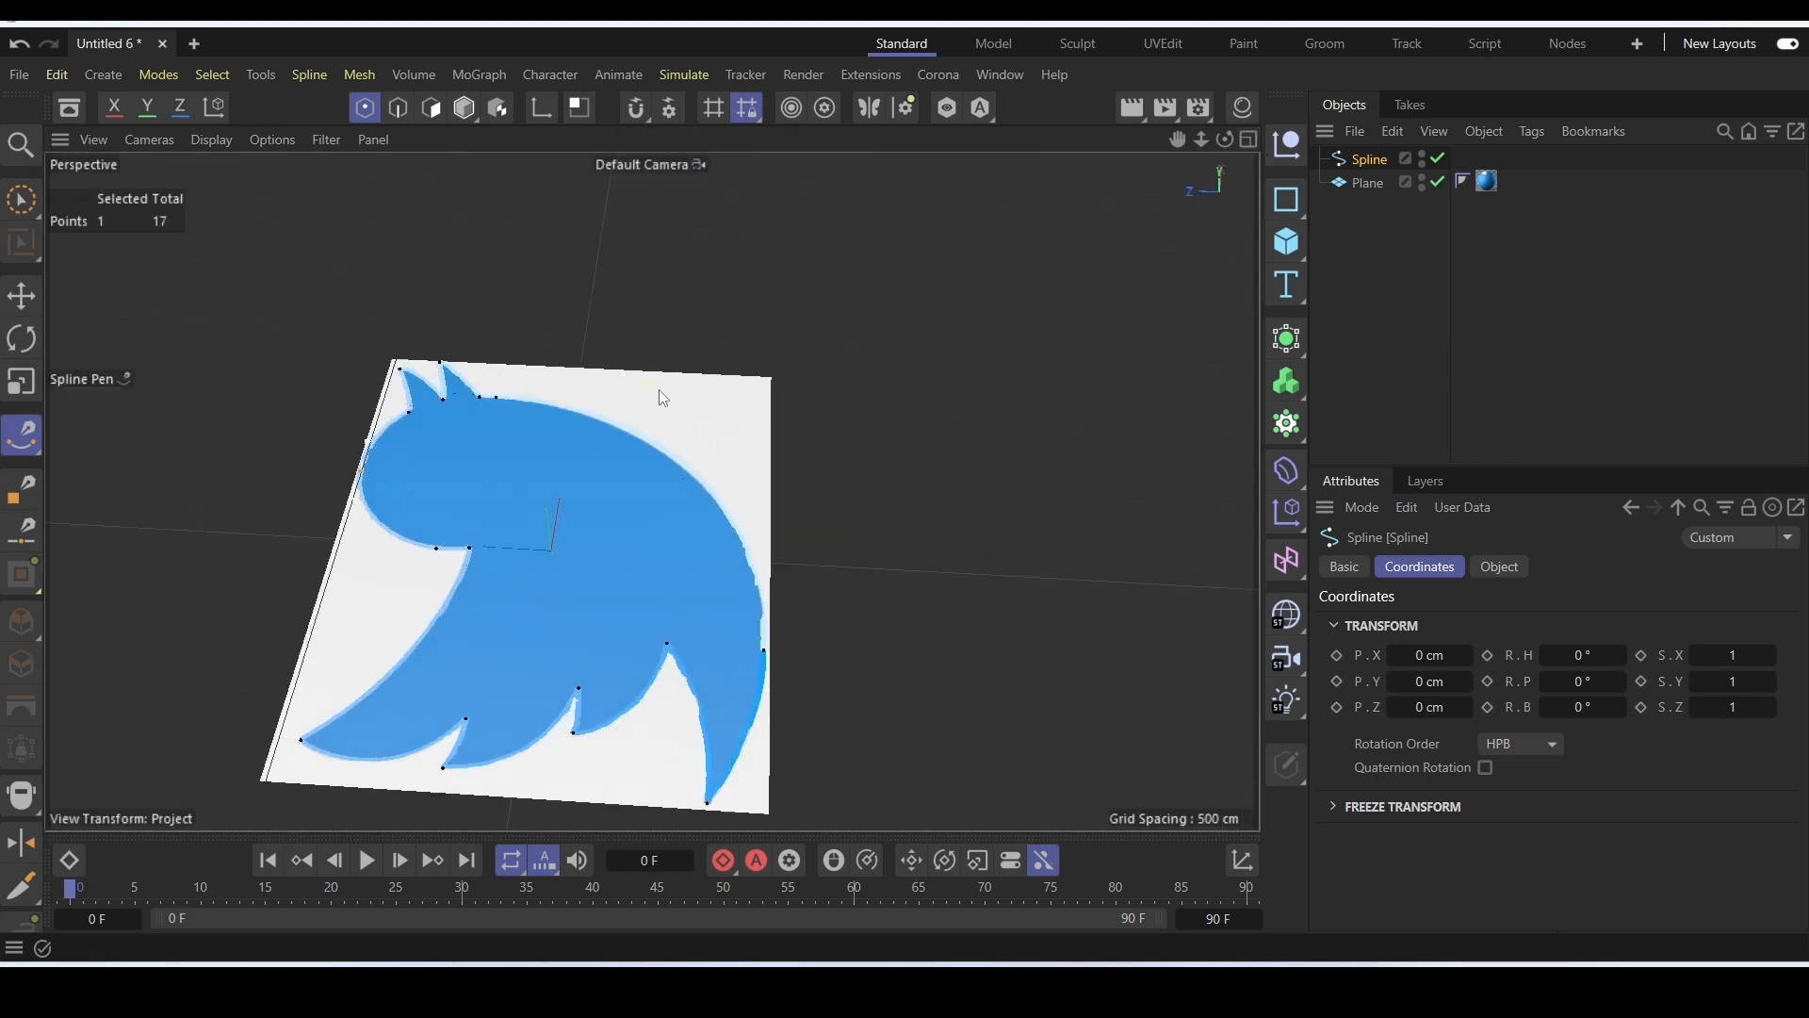
alt+drag(606, 612, 331, 529)
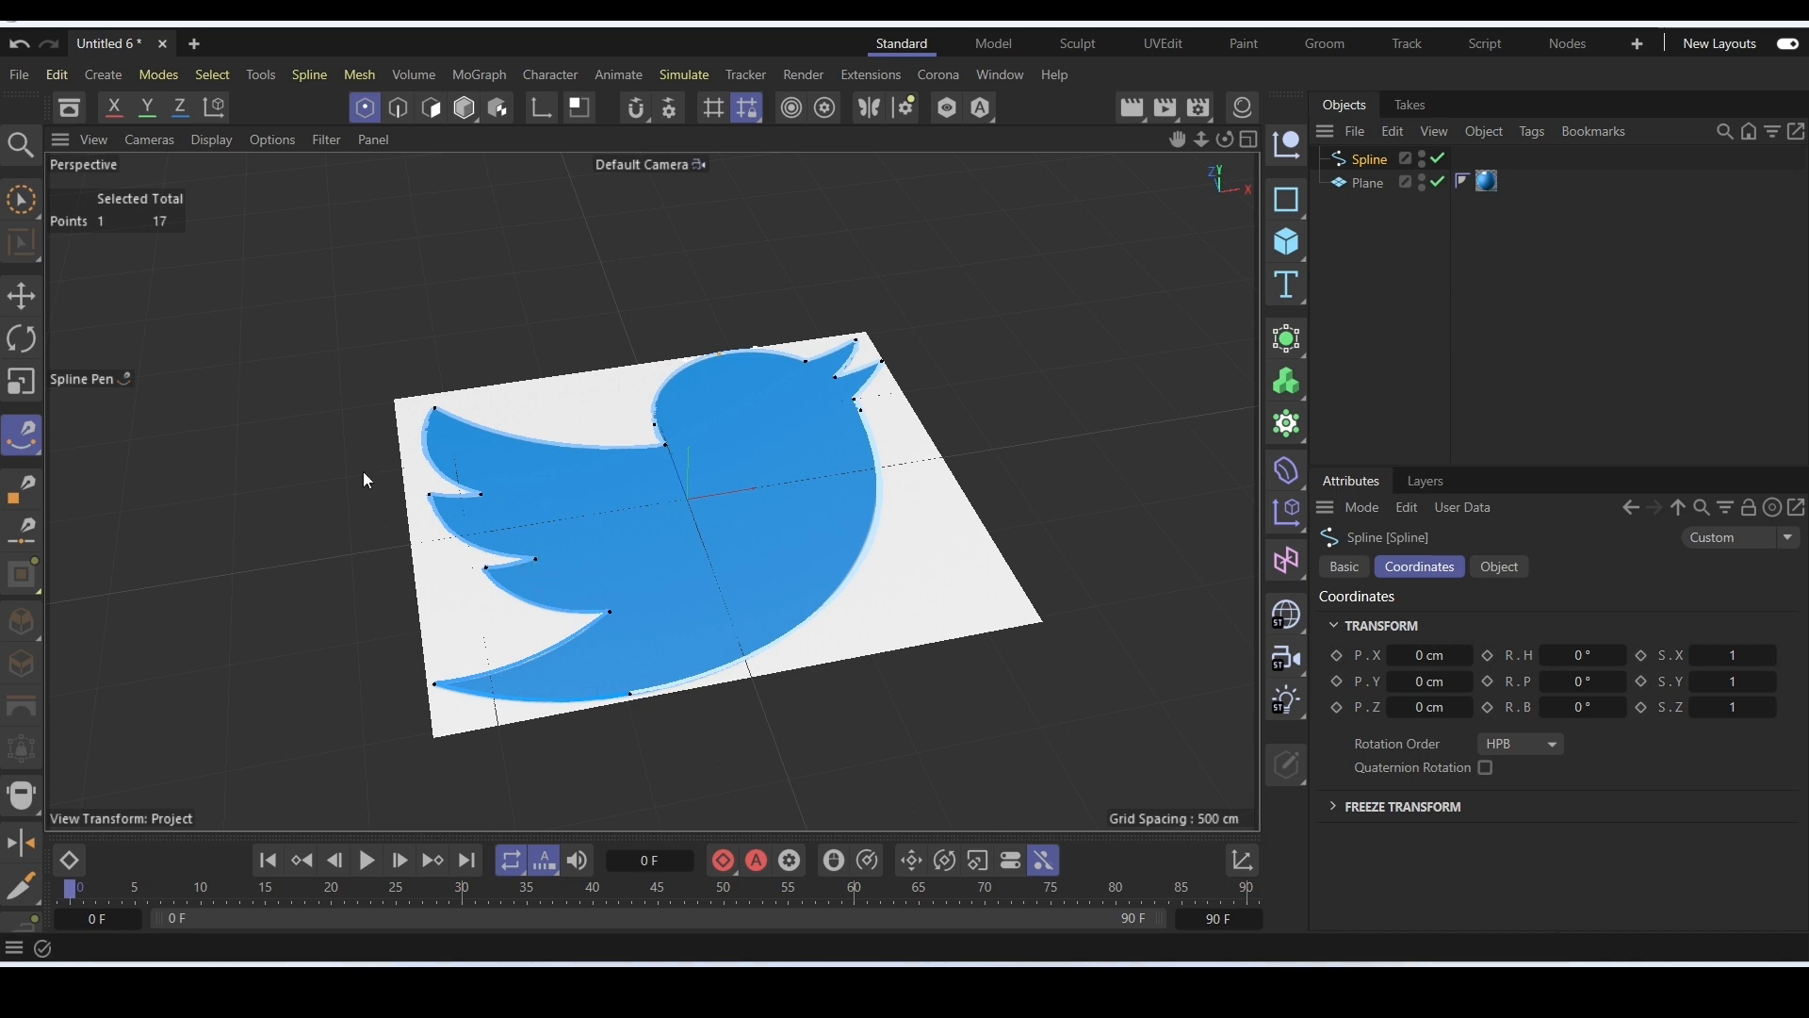
click(602, 485)
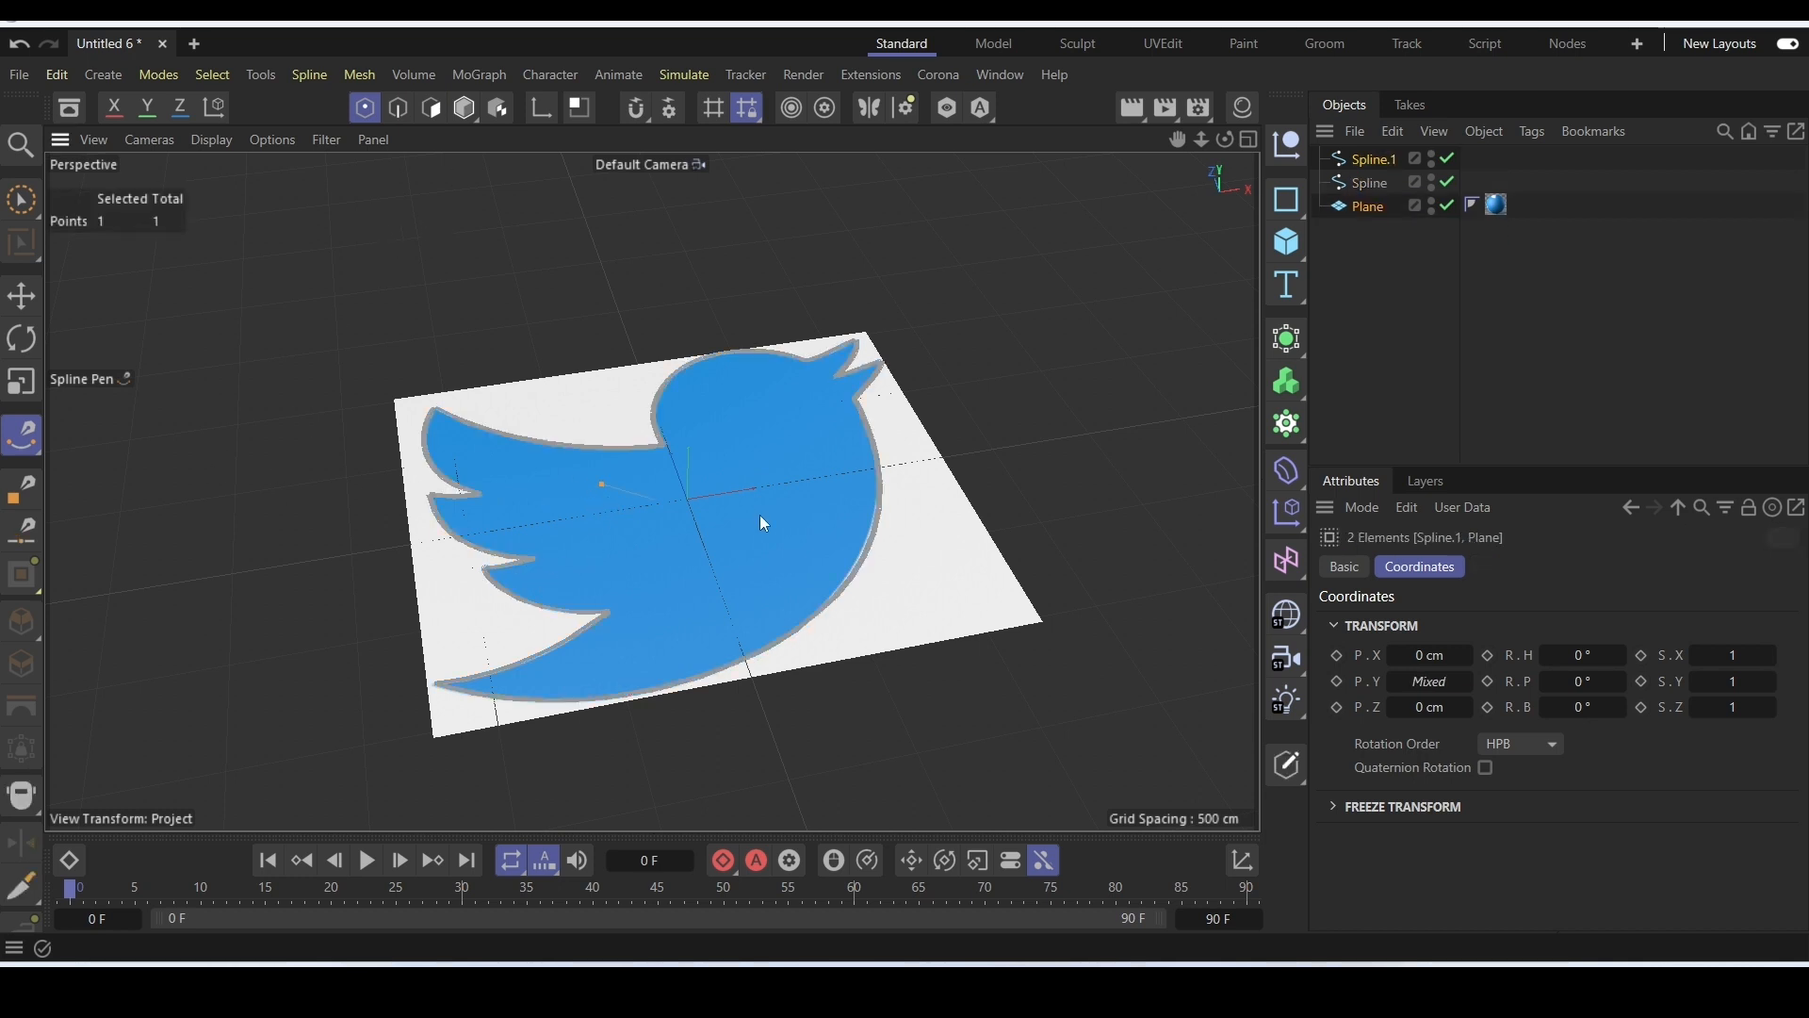
key(ctrl+z)
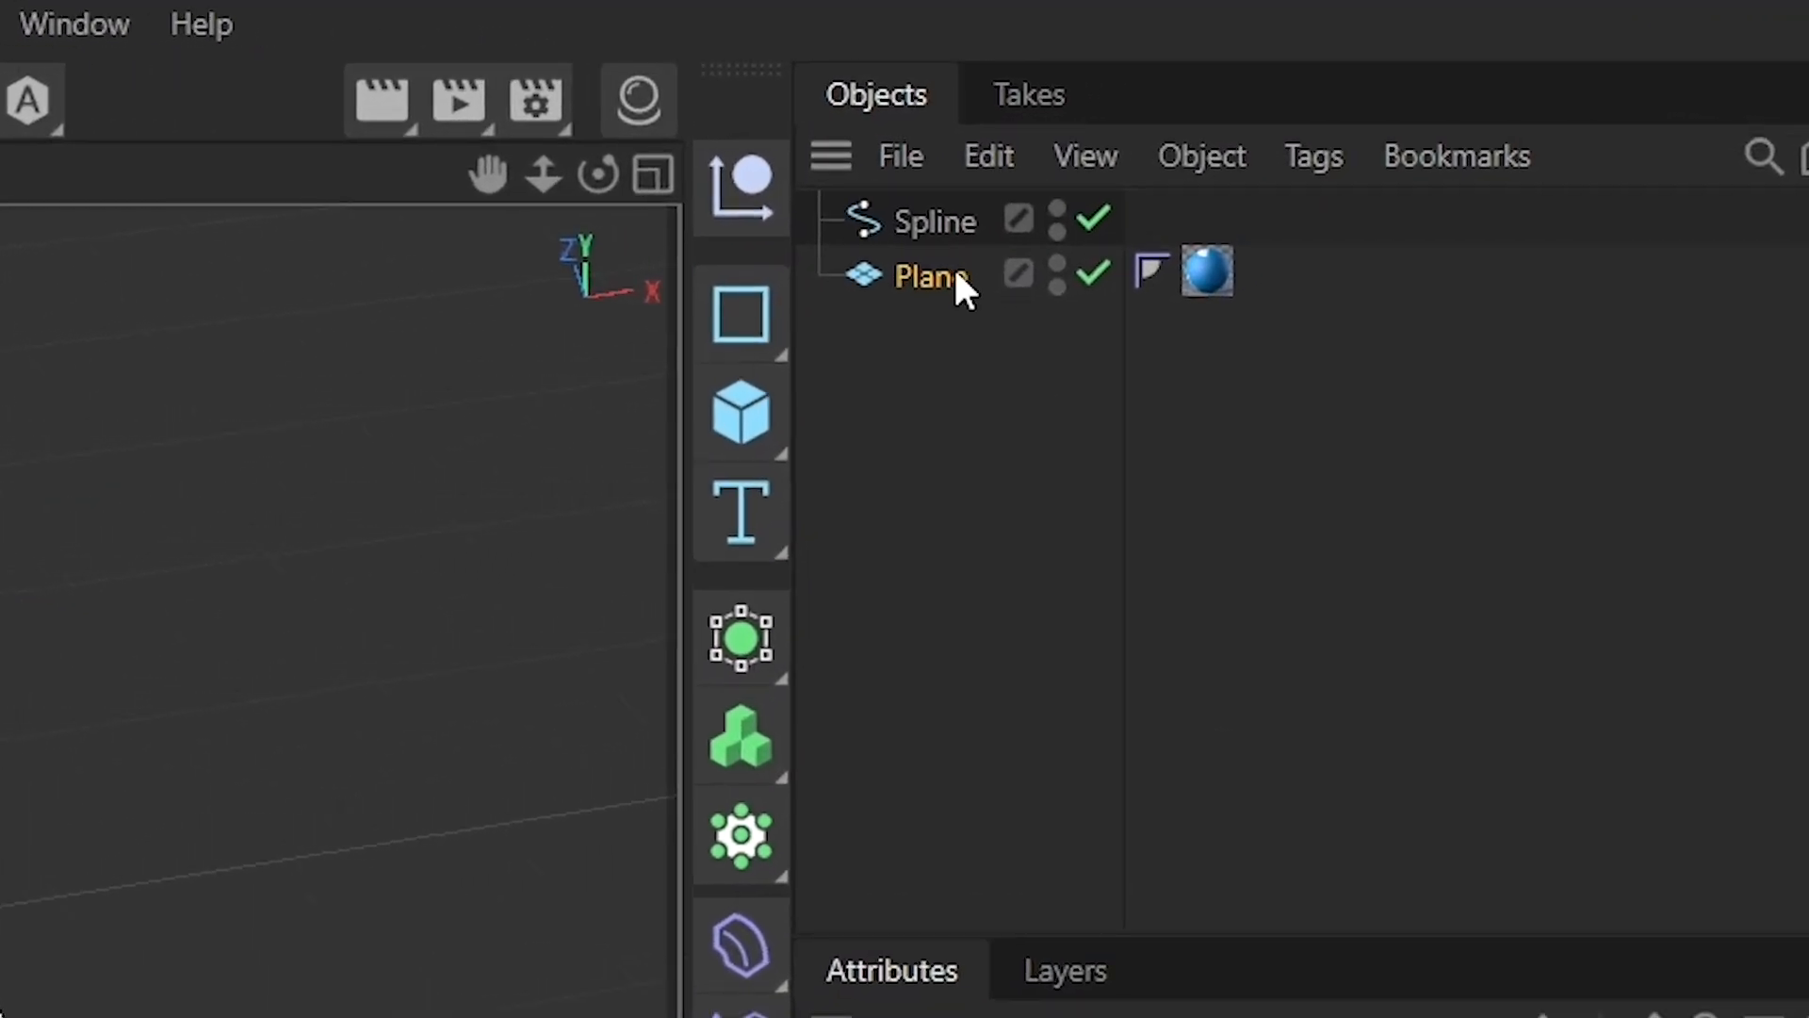
Rename the reference plane object as "bird plane".
double_click(943, 277)
text(b)
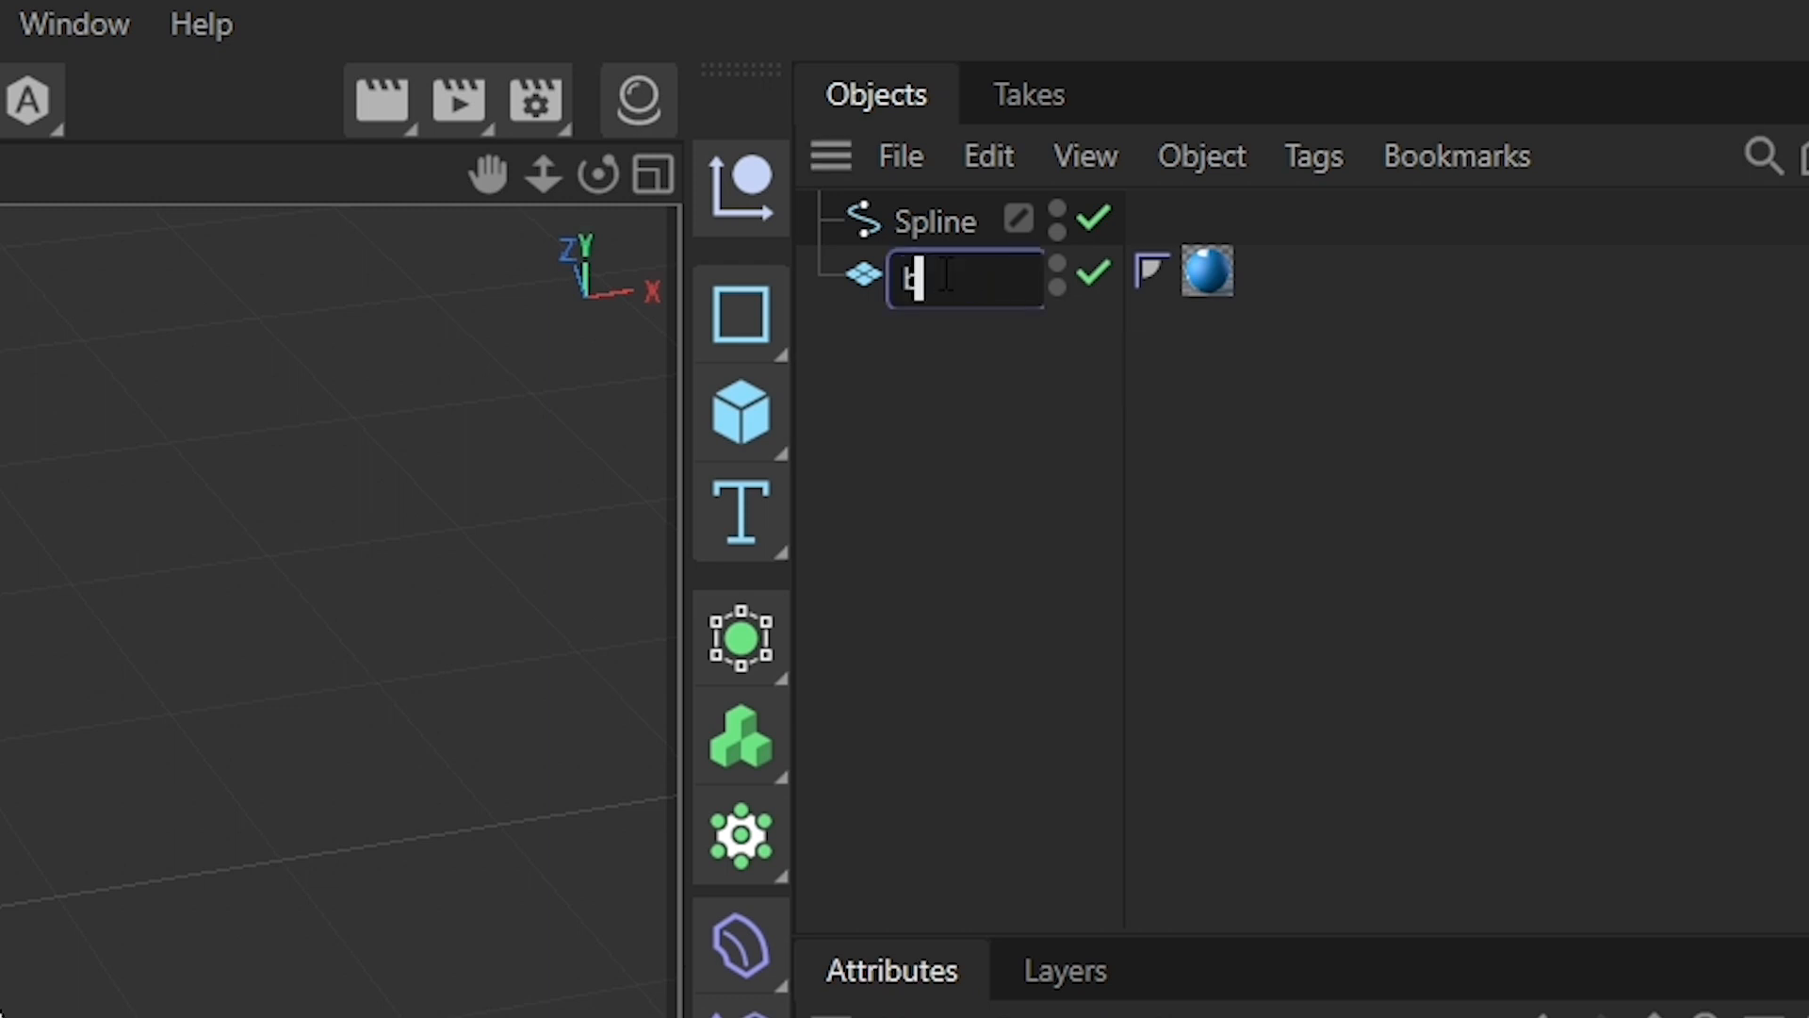
text(ird plane)
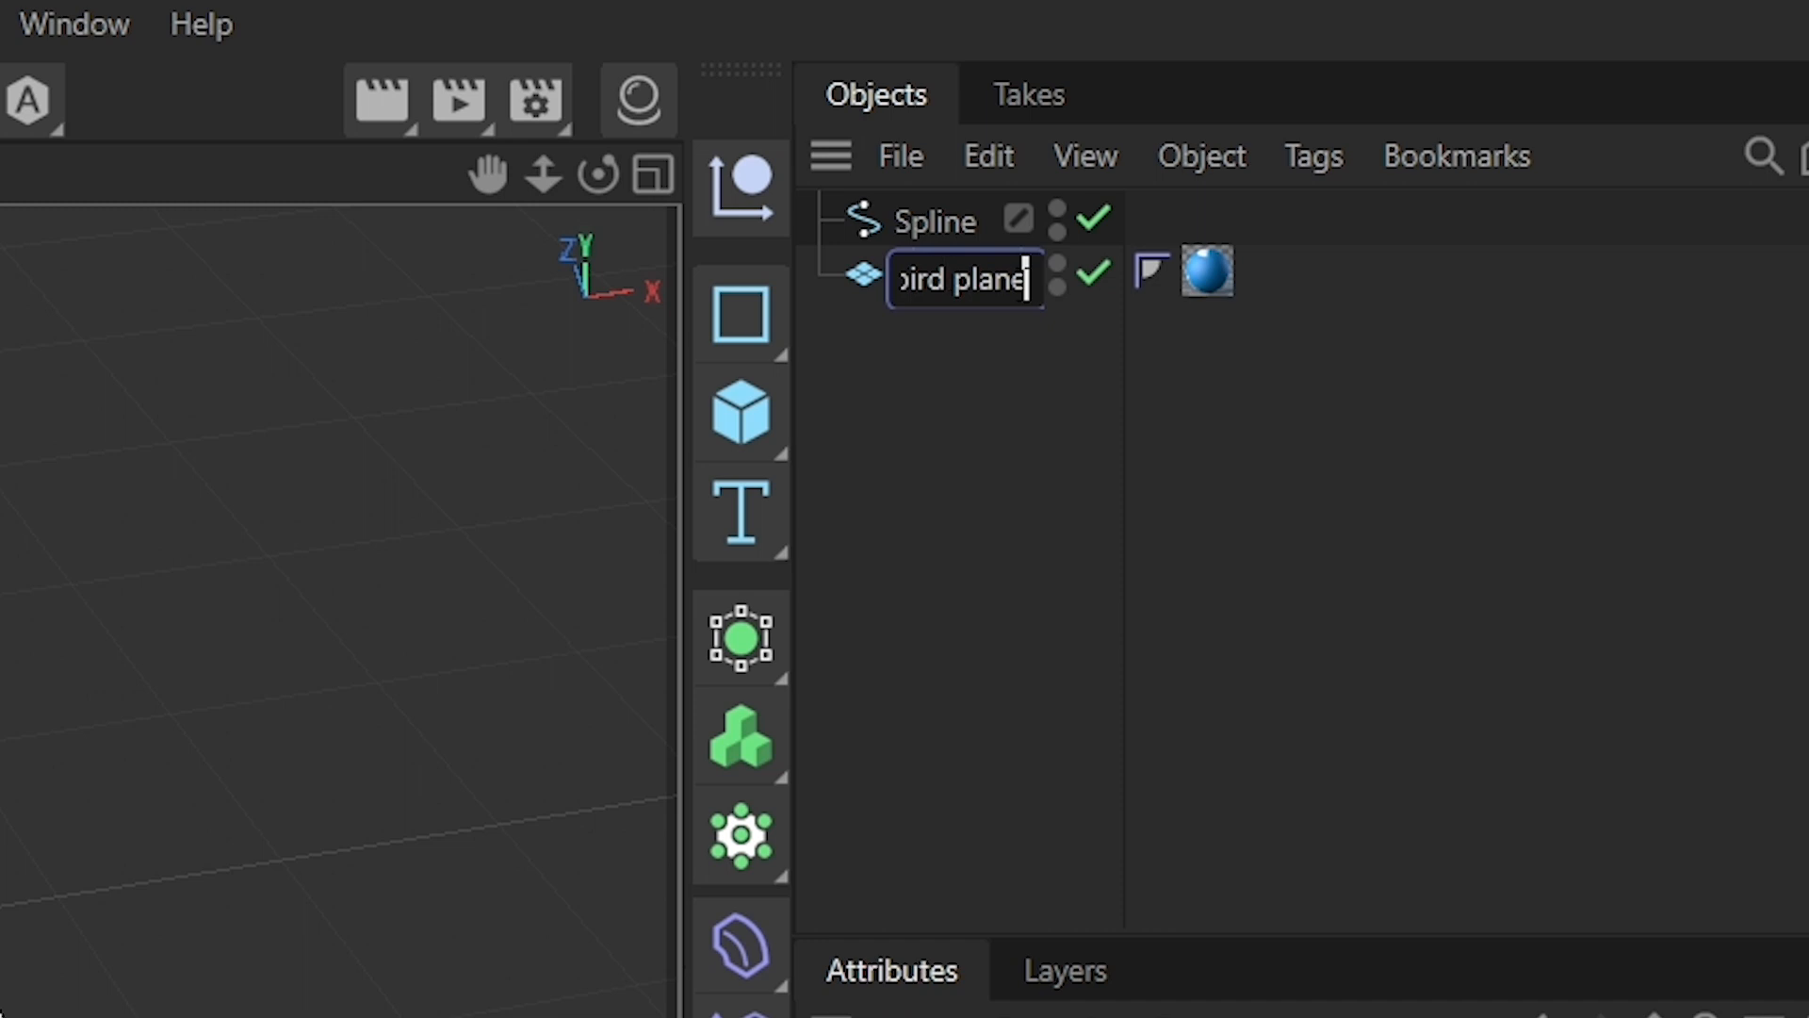
key(Return)
Rename the traced spline object as "bird".
click(954, 236)
double_click(953, 236)
text(bir)
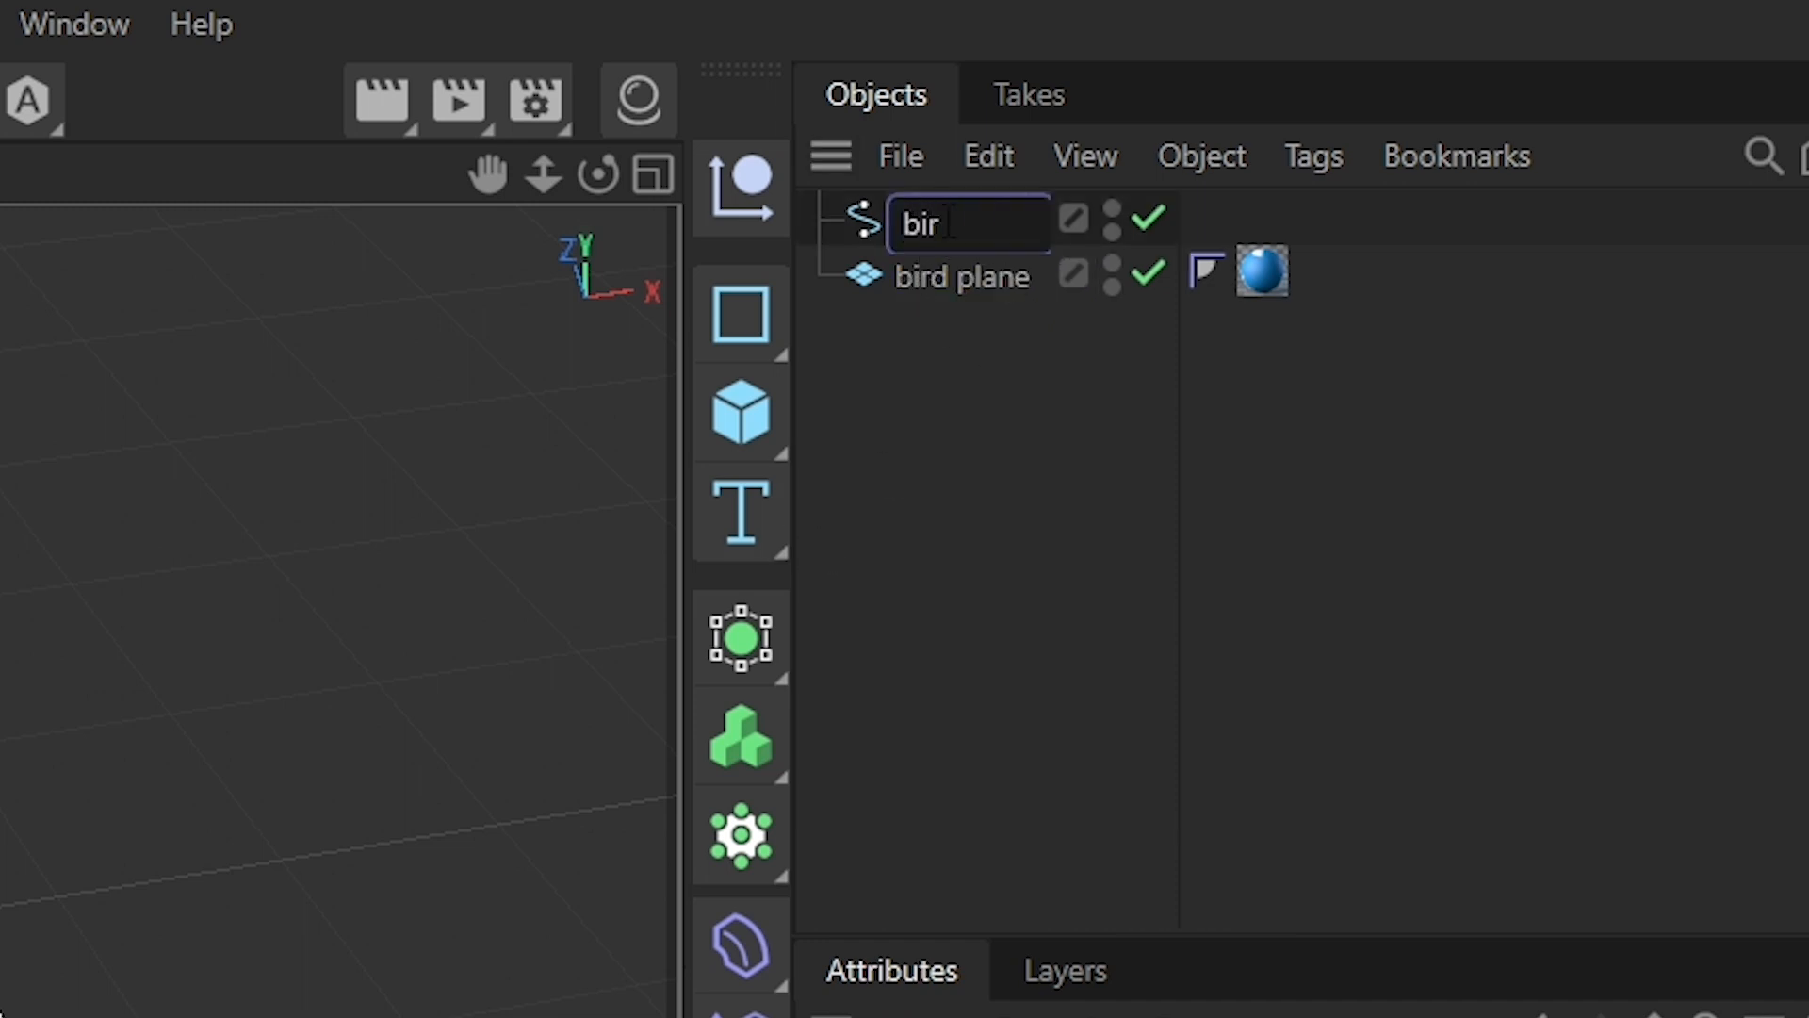
text(d)
key(Return)
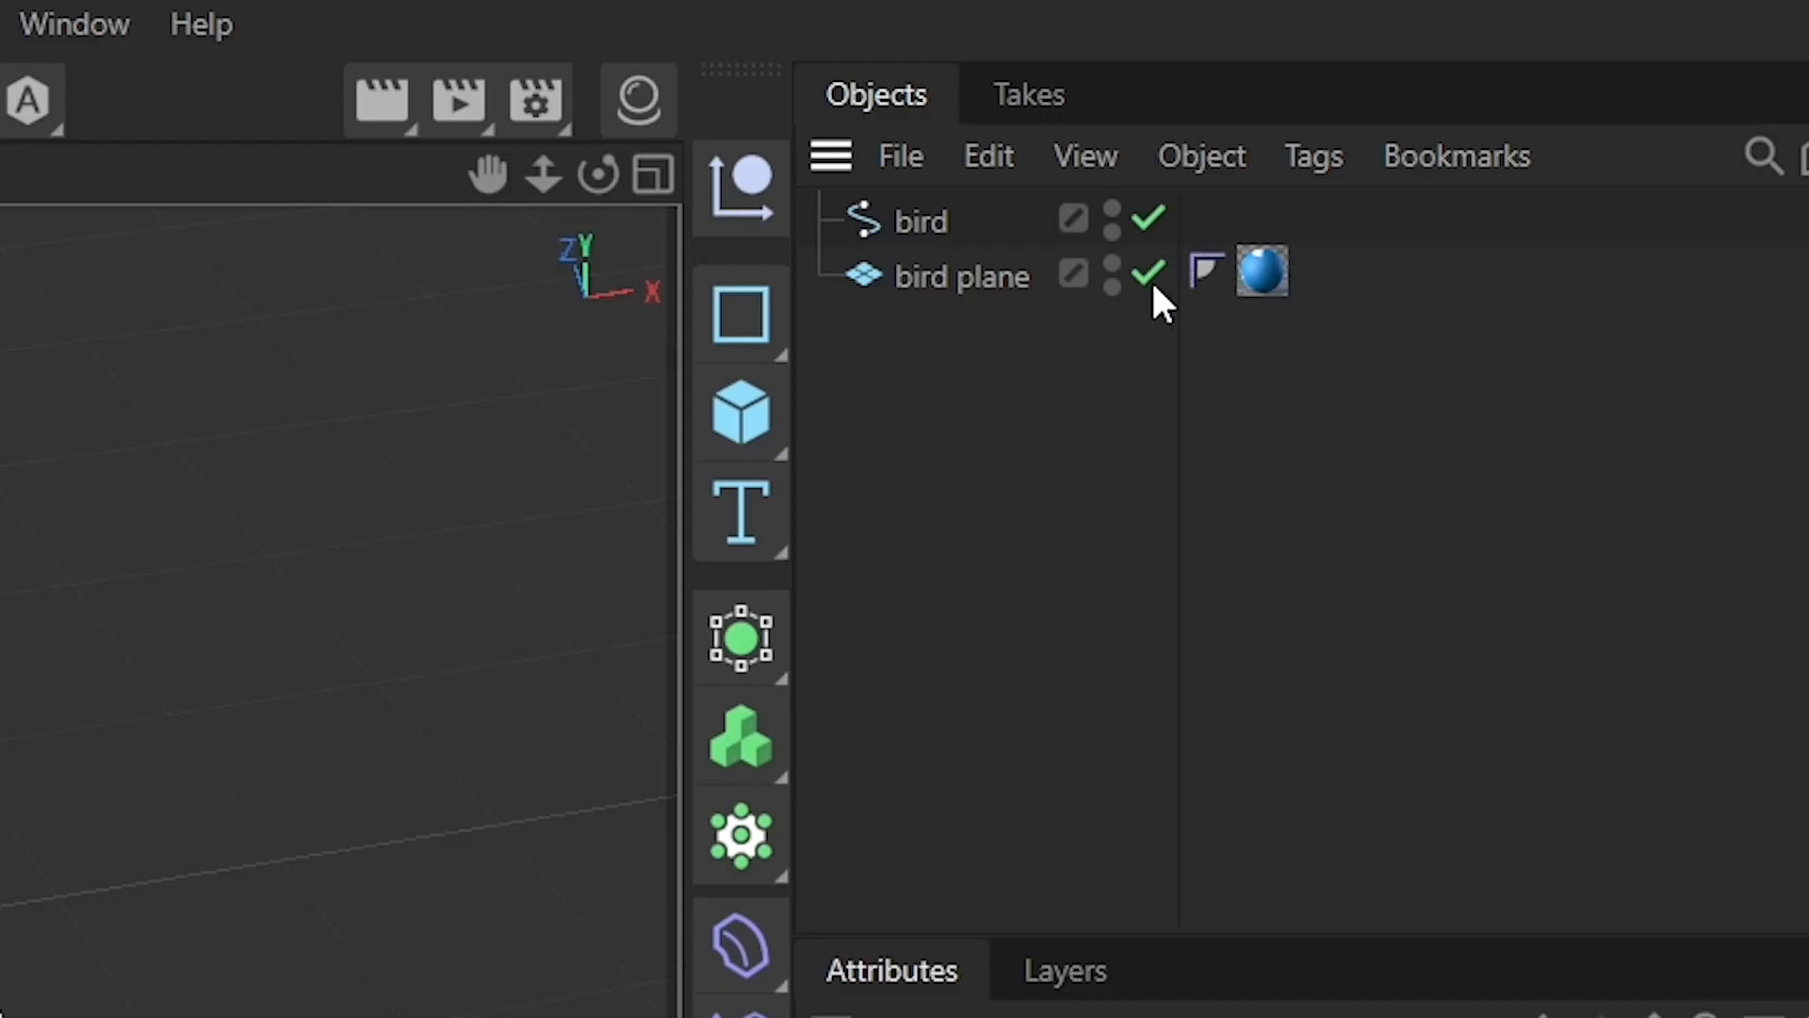
Disable the bird plane object so that only the bird spline shows in the Perspective view.
click(1150, 275)
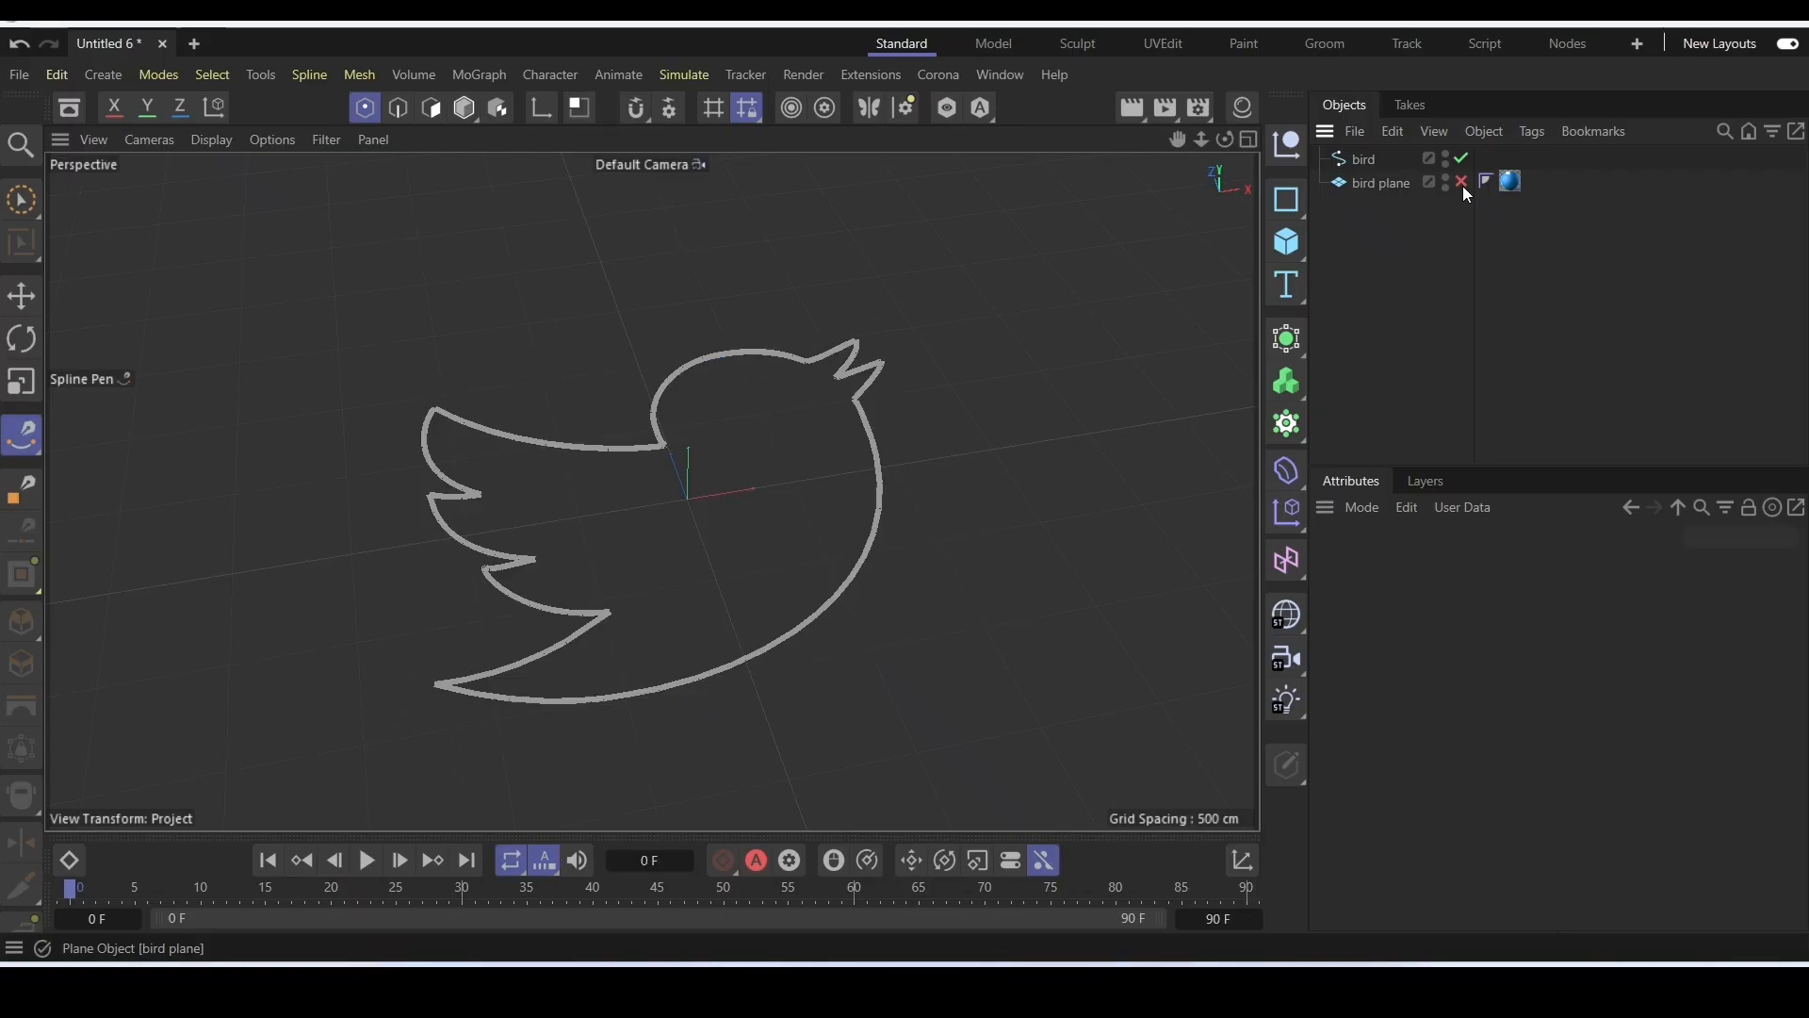
alt+drag(589, 605, 485, 695)
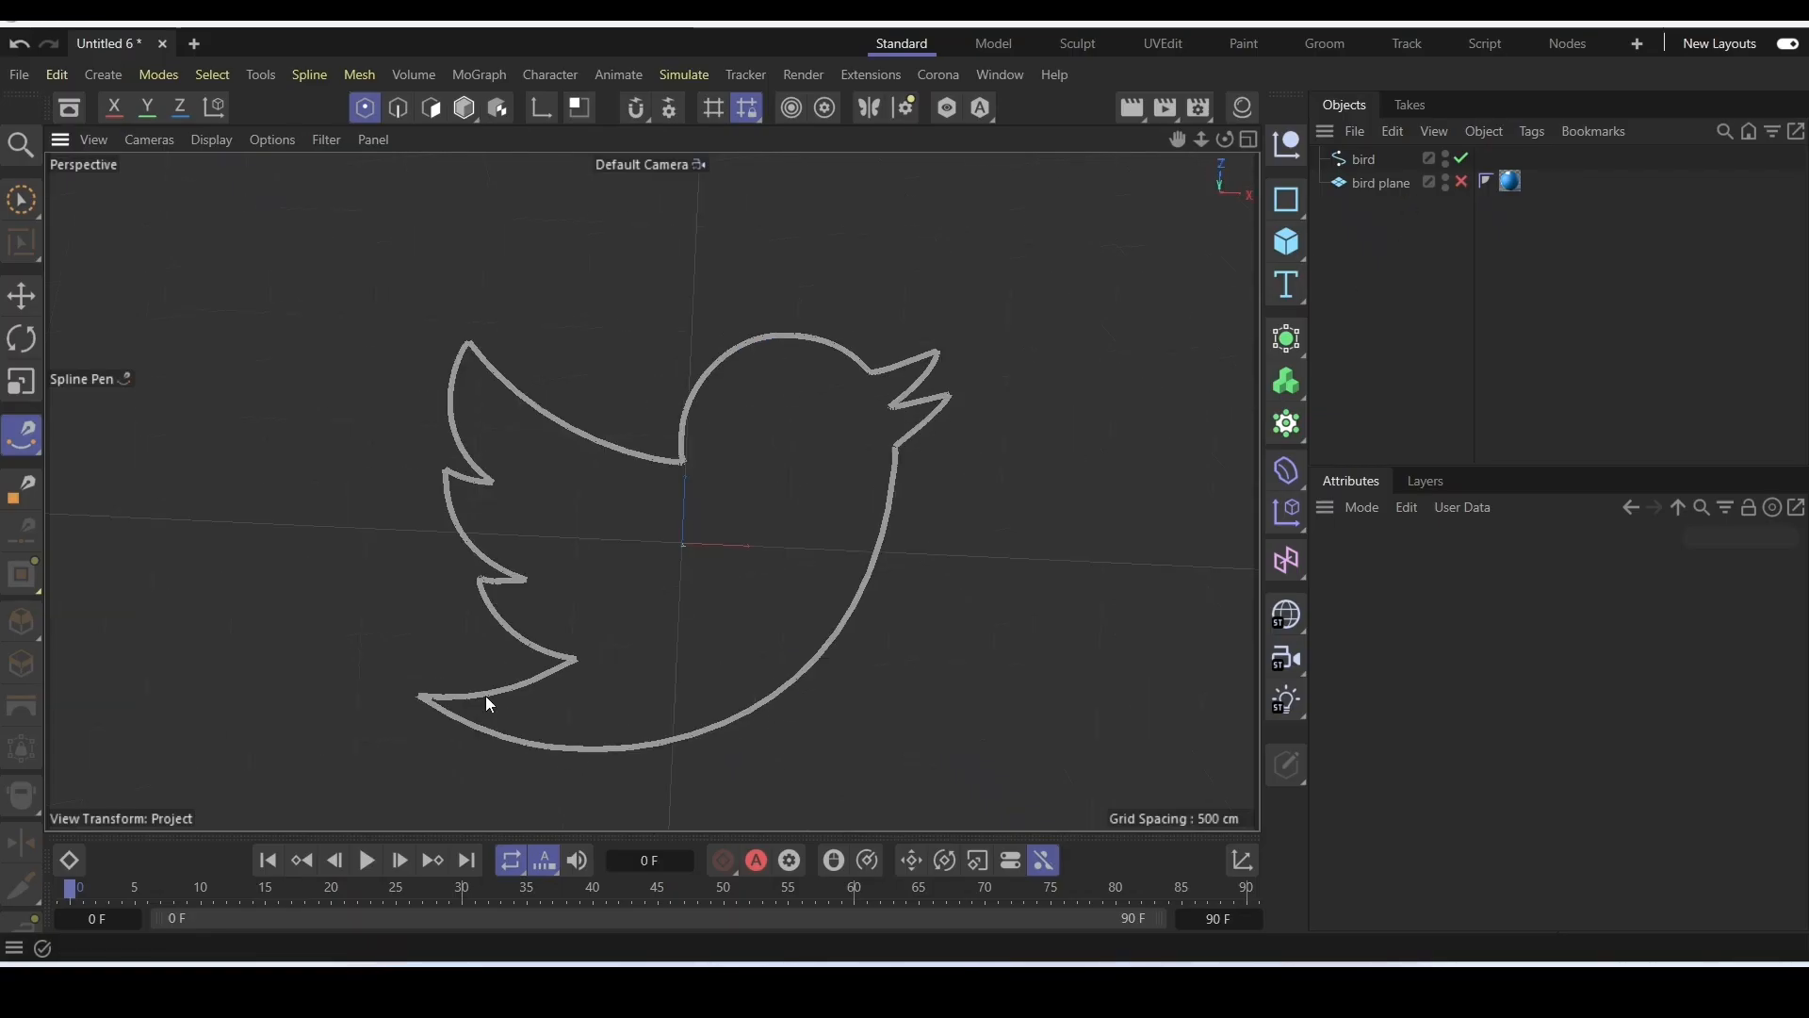
alt+drag(603, 613, 635, 519)
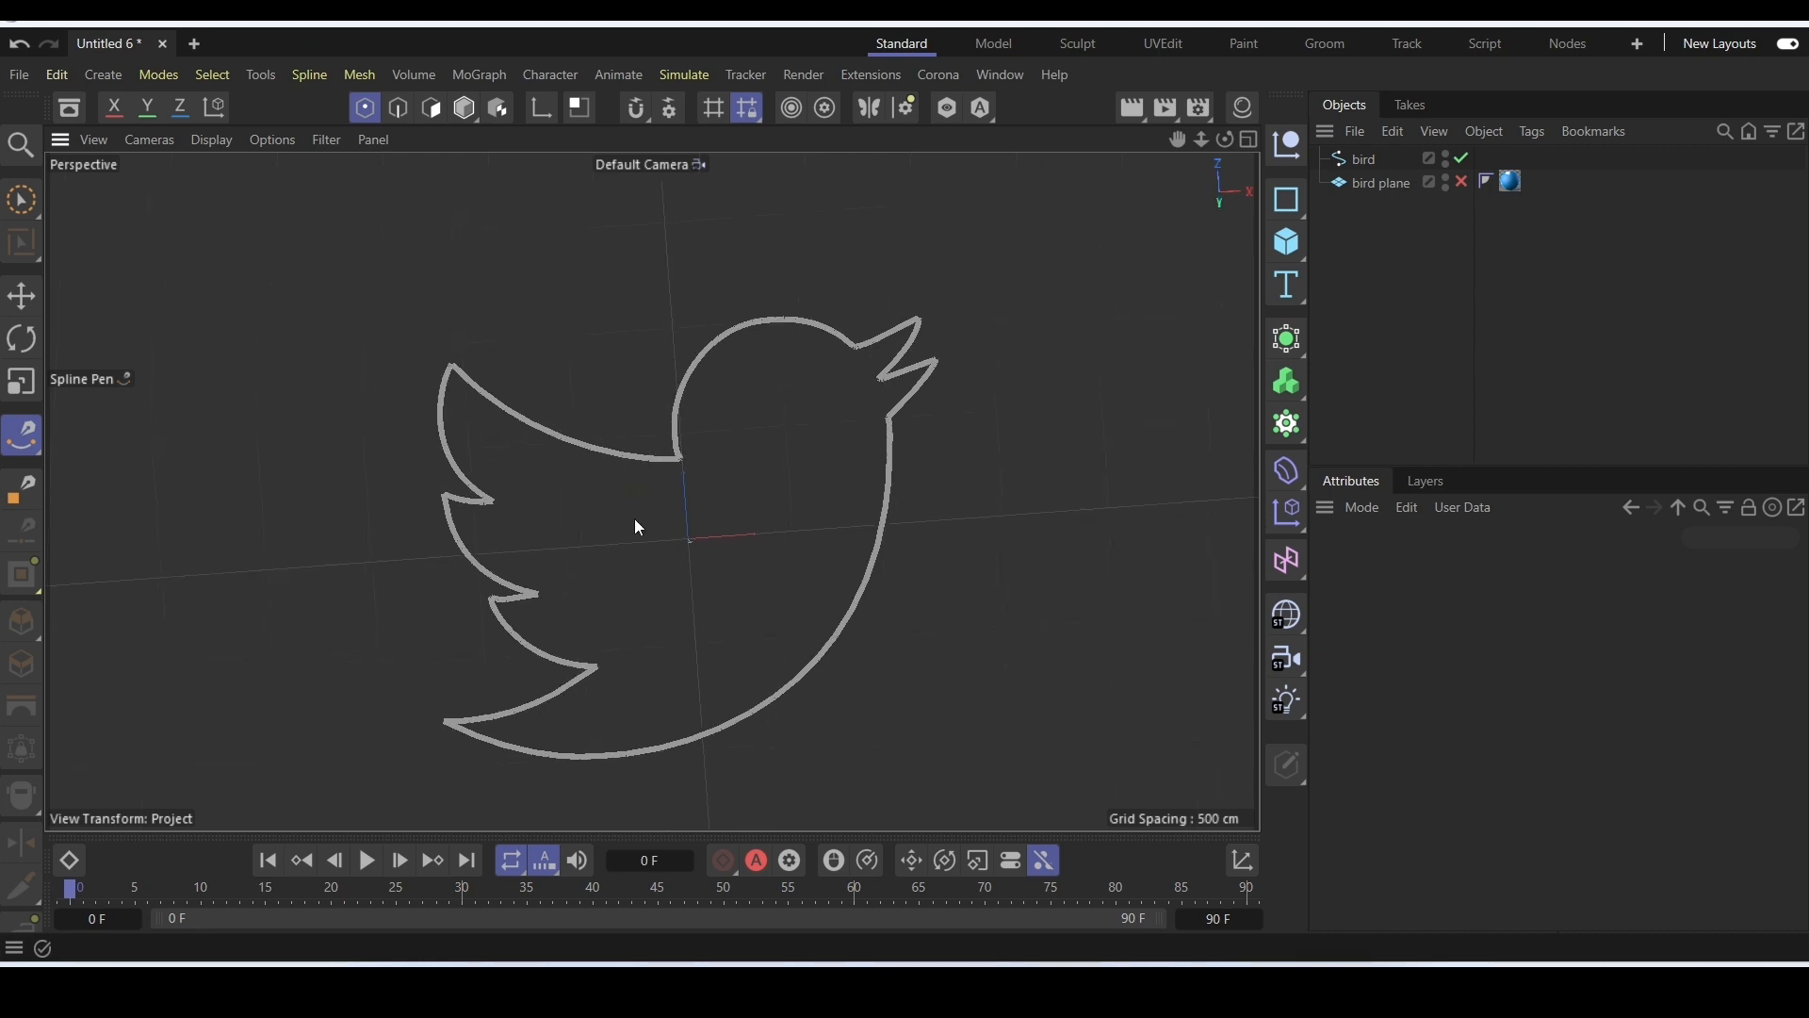
Add an Extrude generator and make the bird spline its child to turn the outline into a solid.
click(1288, 339)
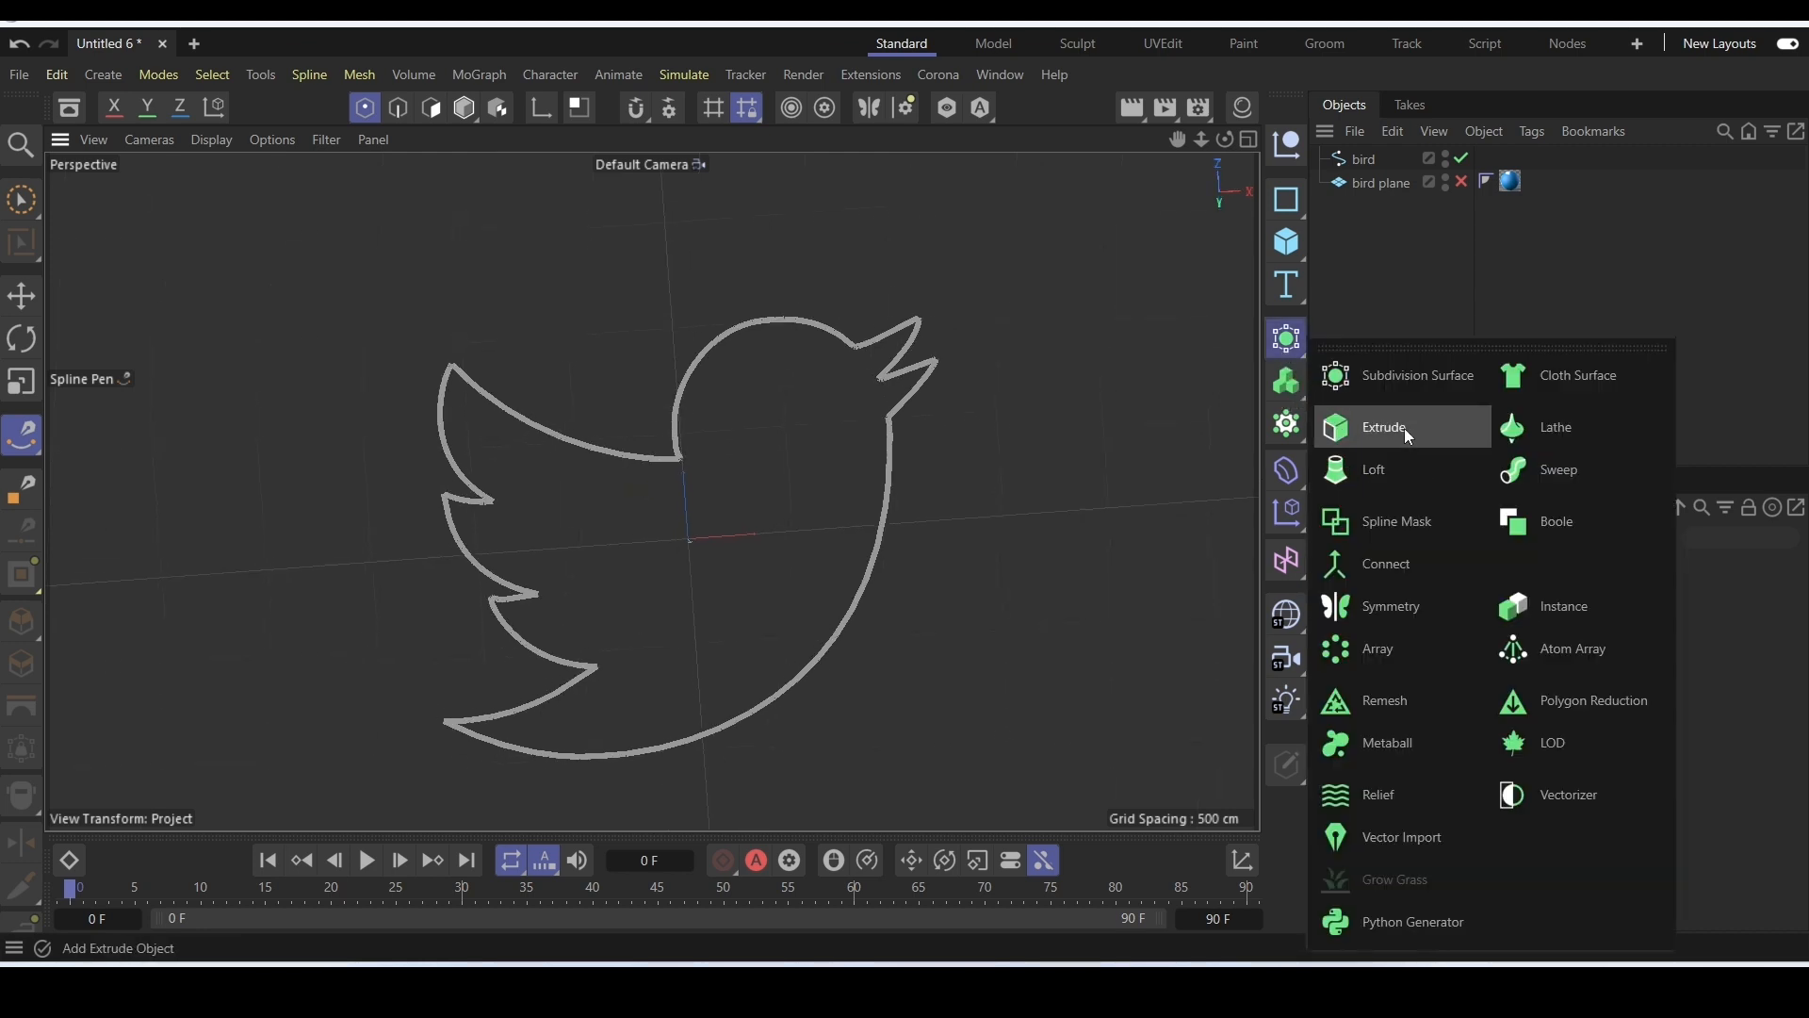
click(1404, 428)
drag(1365, 183, 1381, 158)
scroll(618, 805, up, 6)
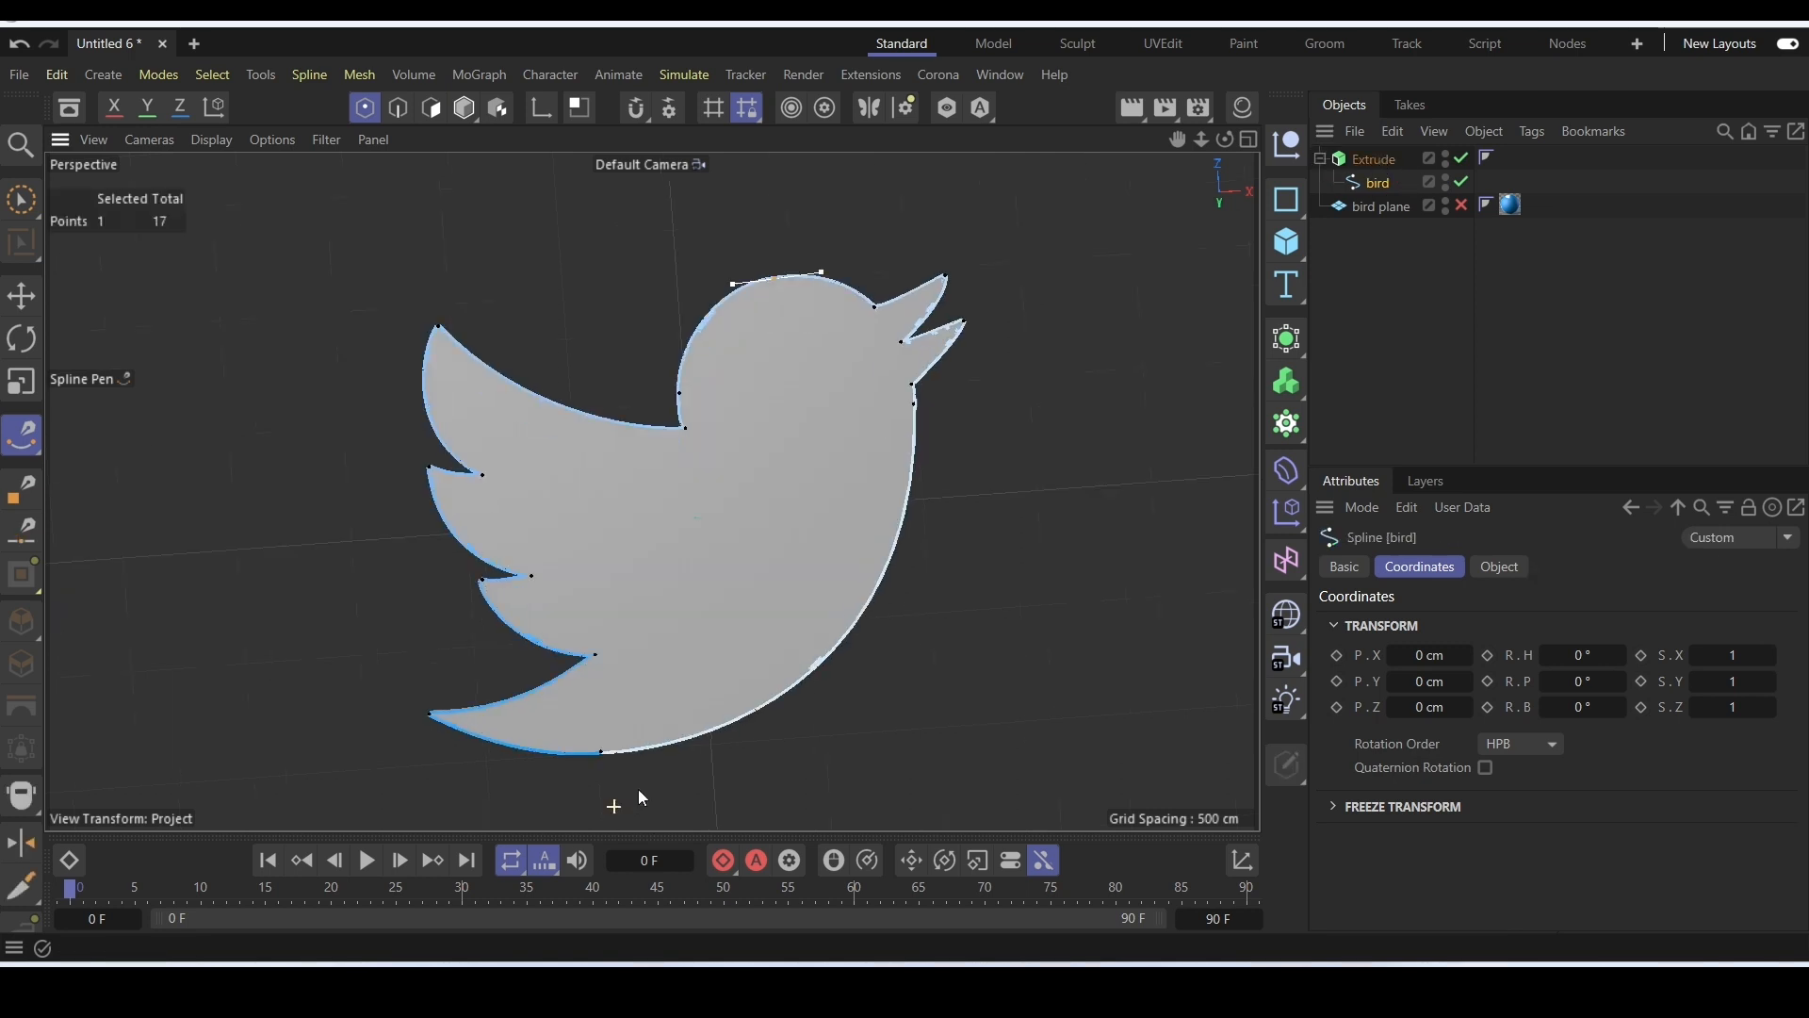
alt+drag(692, 691, 1102, 465)
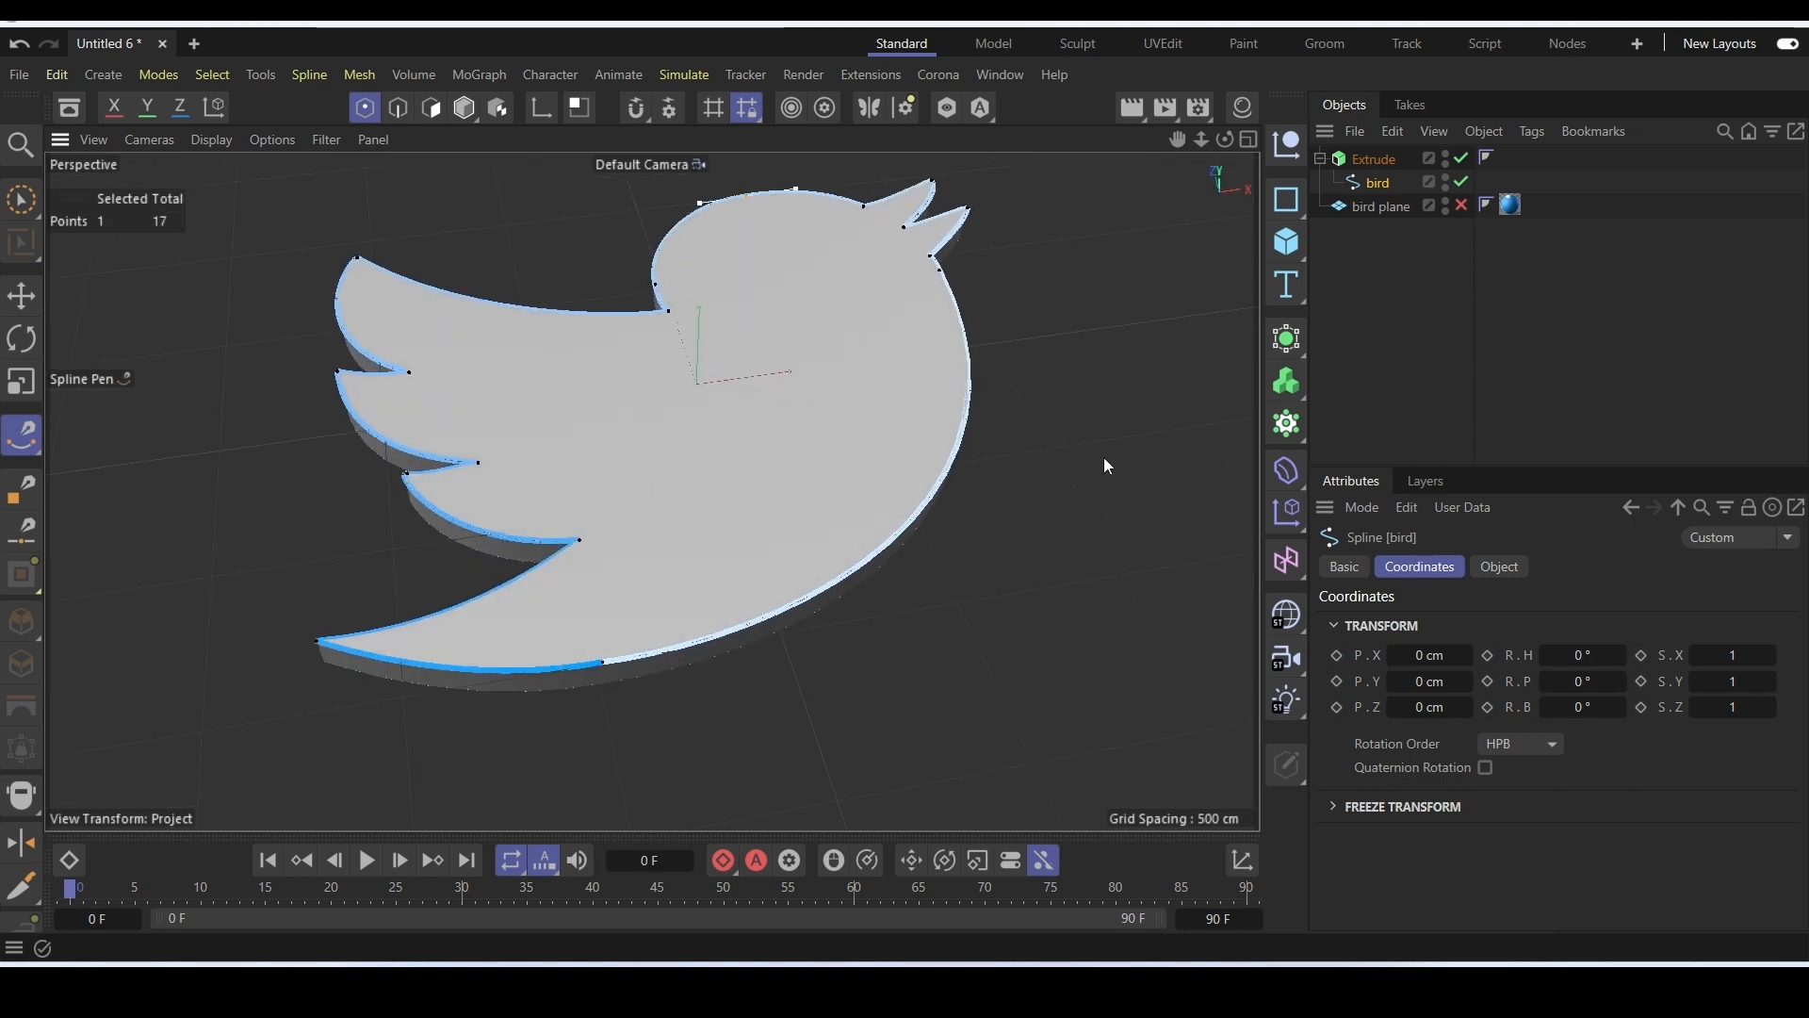
click(1373, 160)
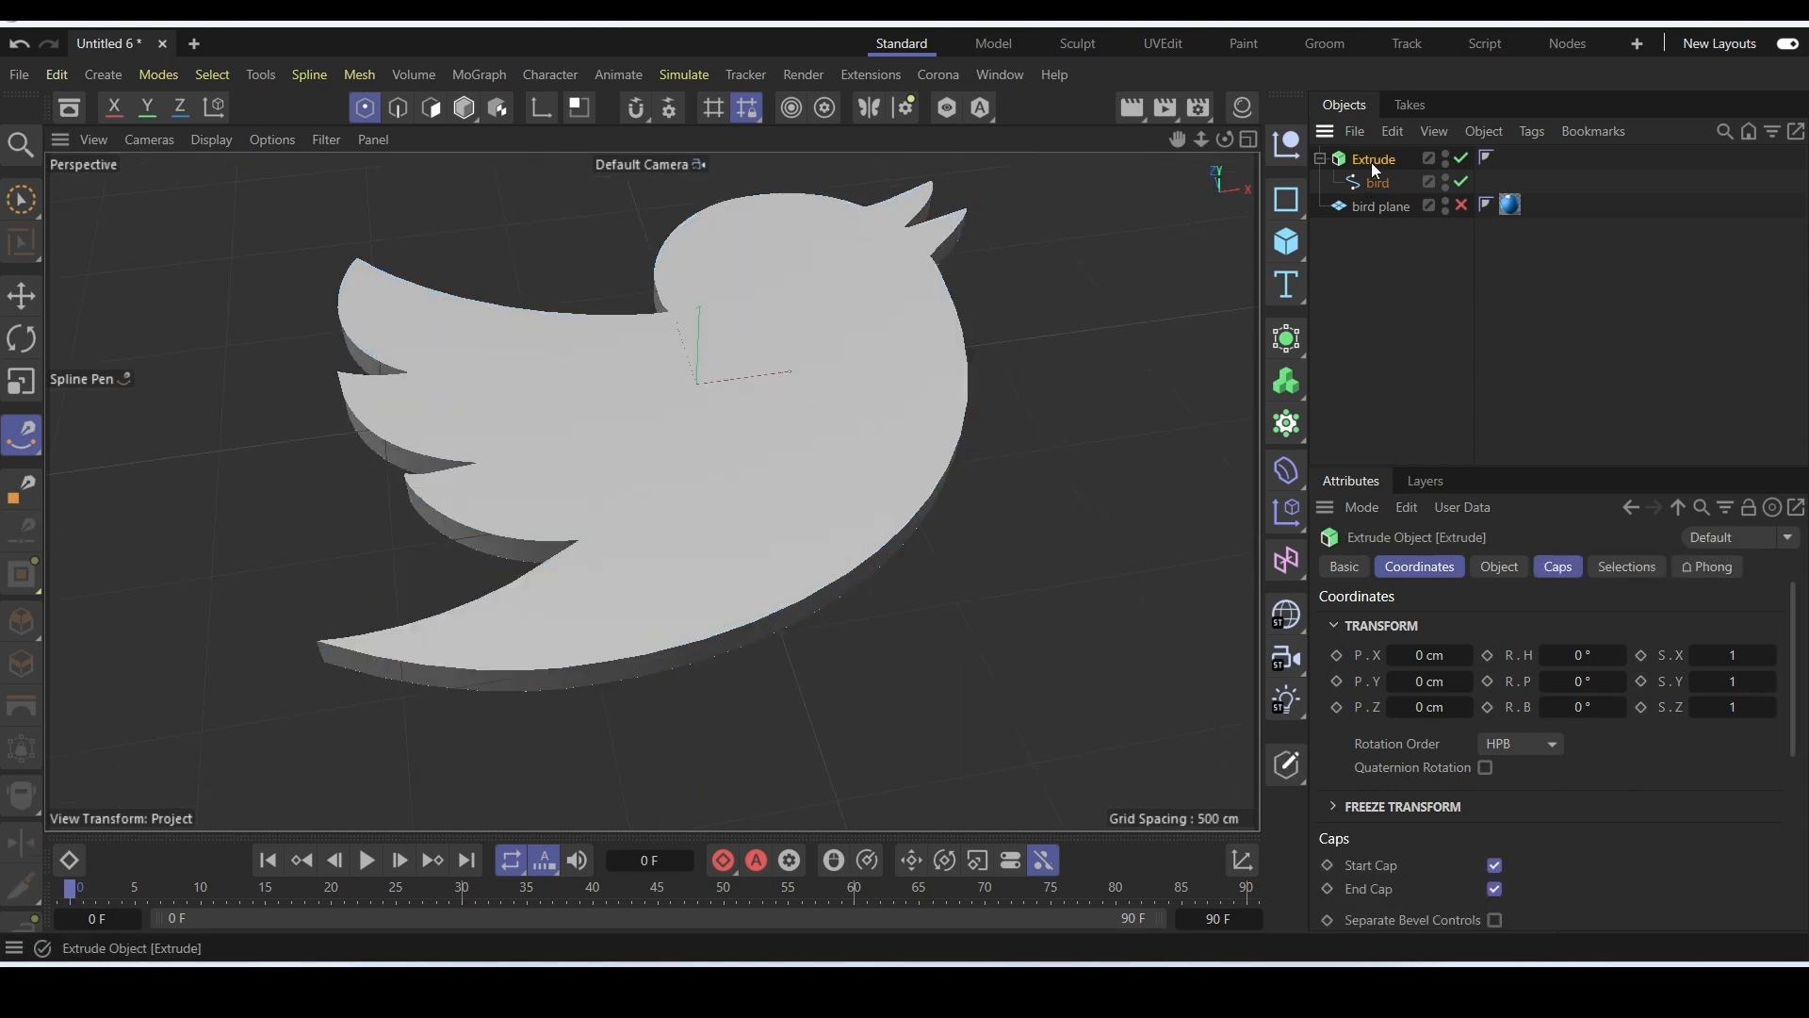
click(1377, 187)
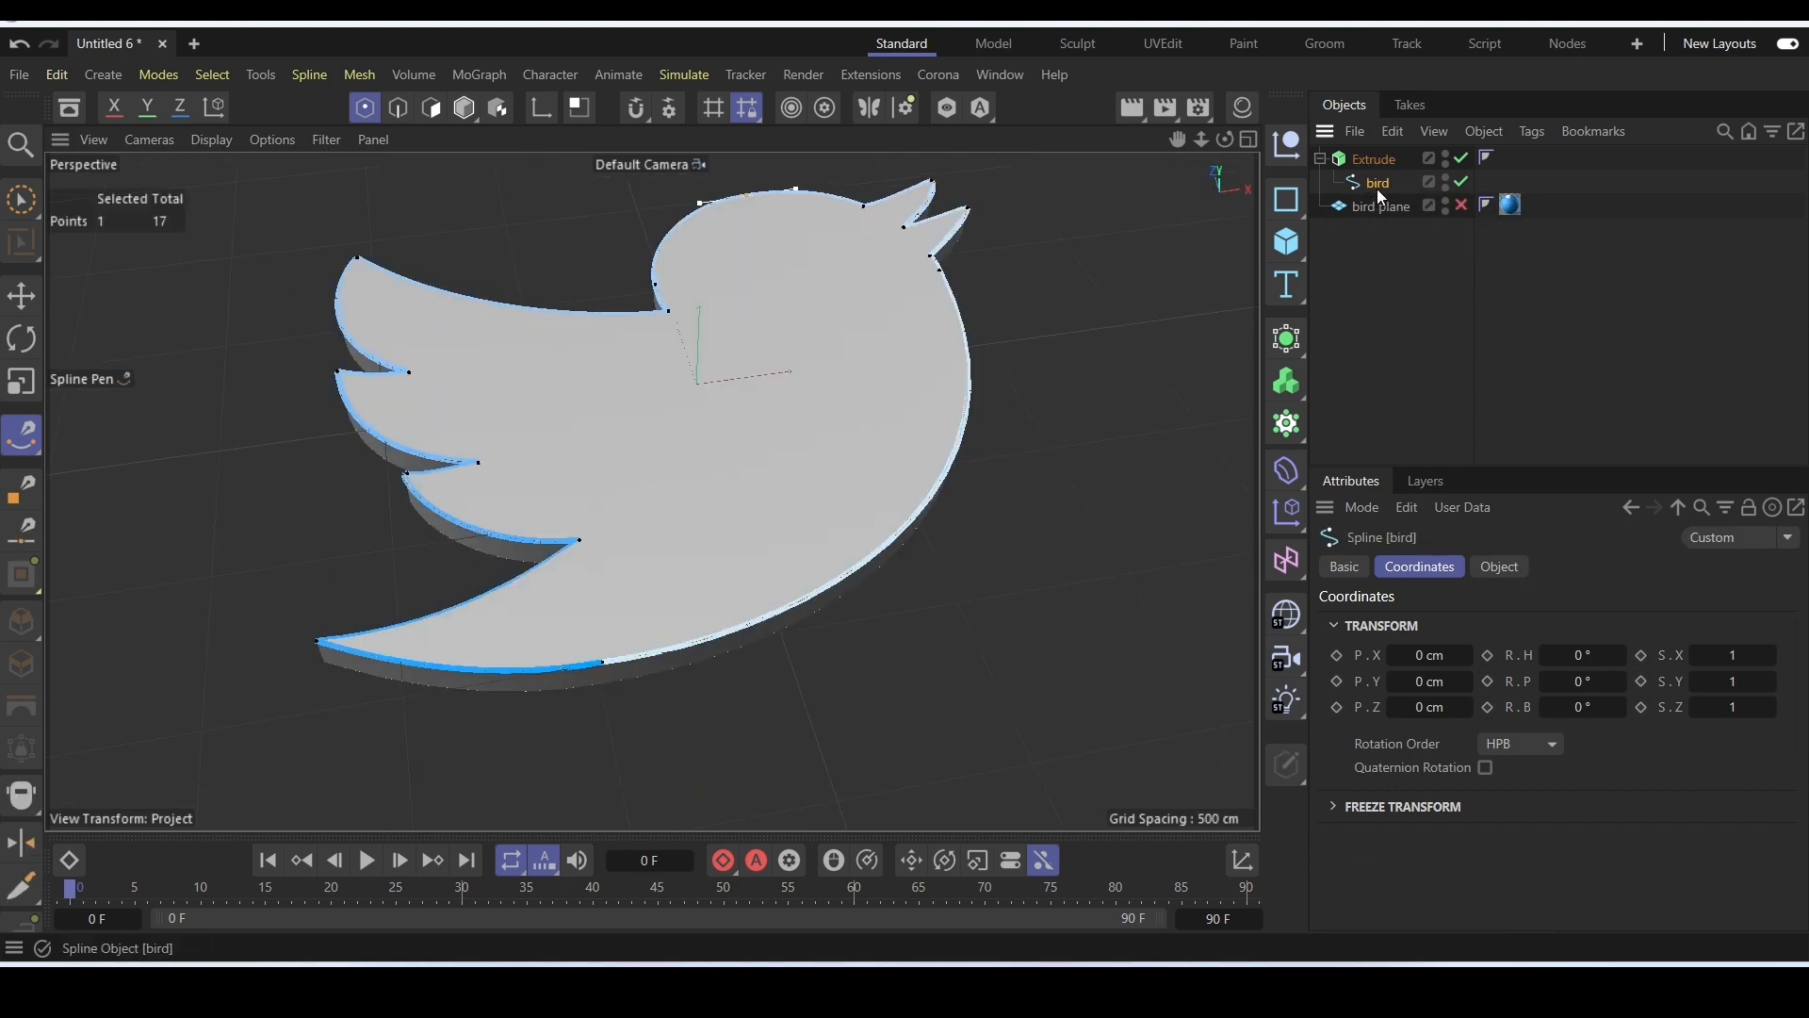
click(1378, 163)
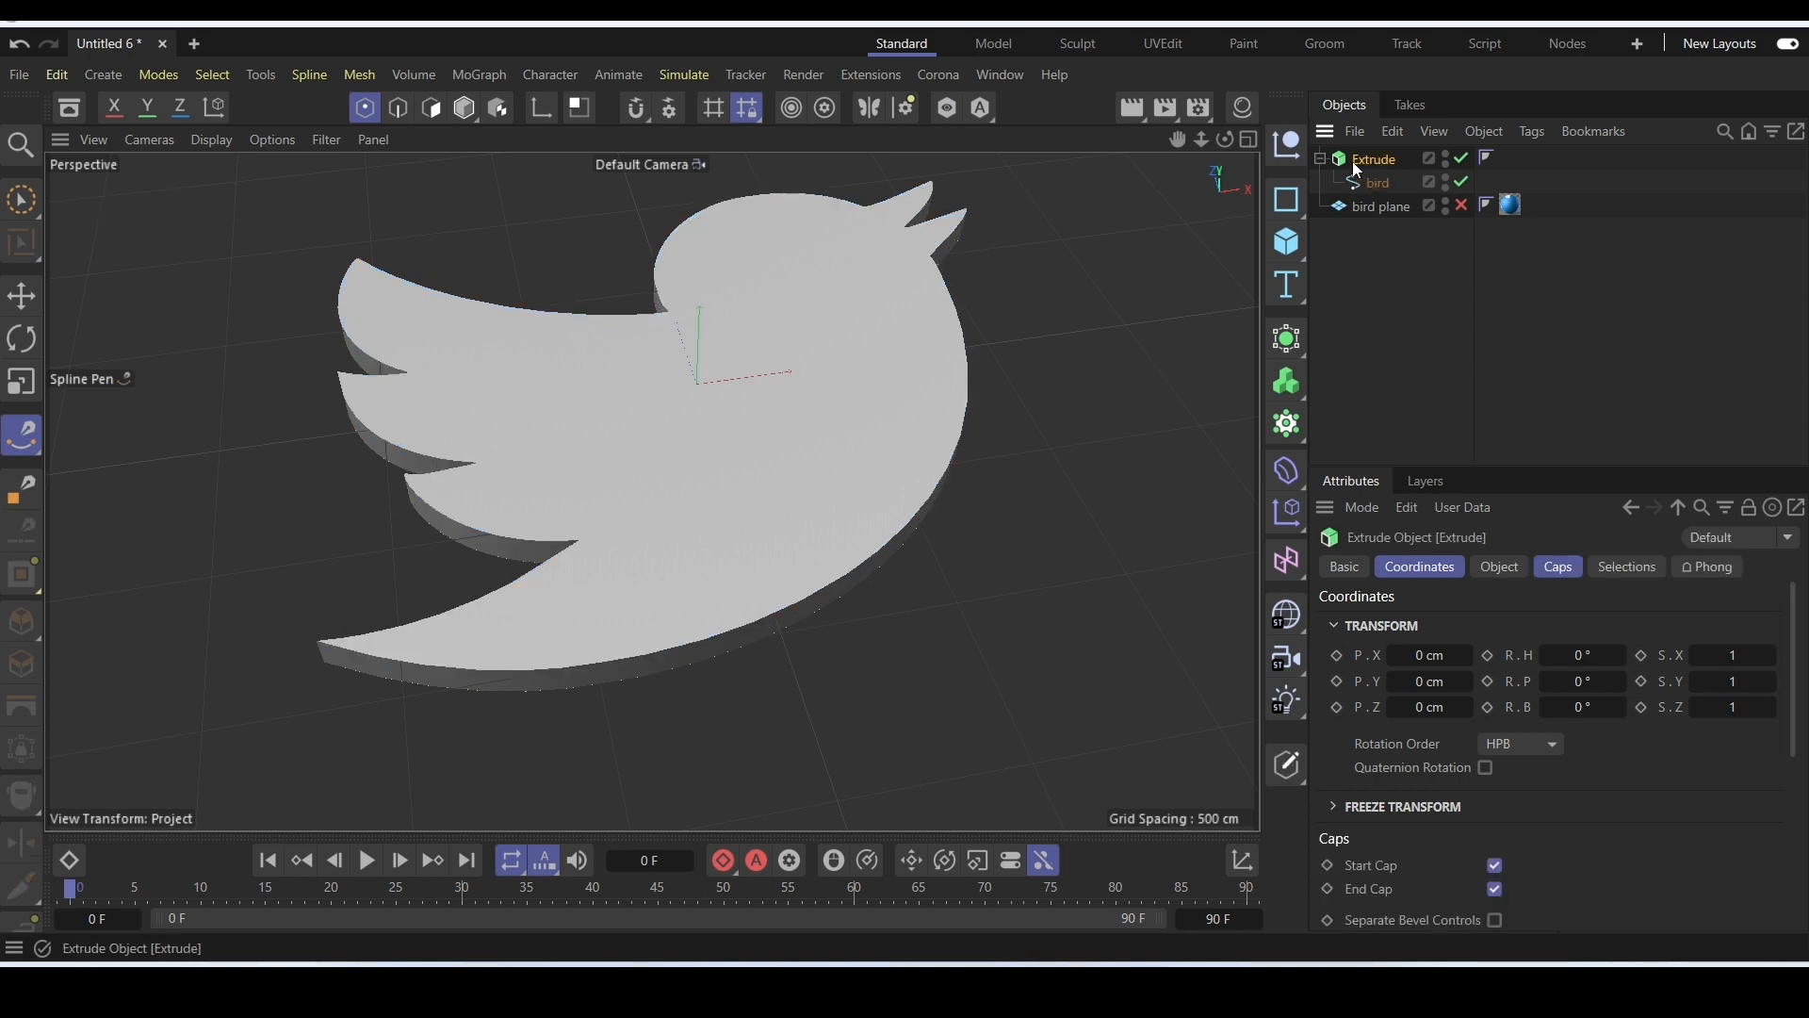
click(1376, 186)
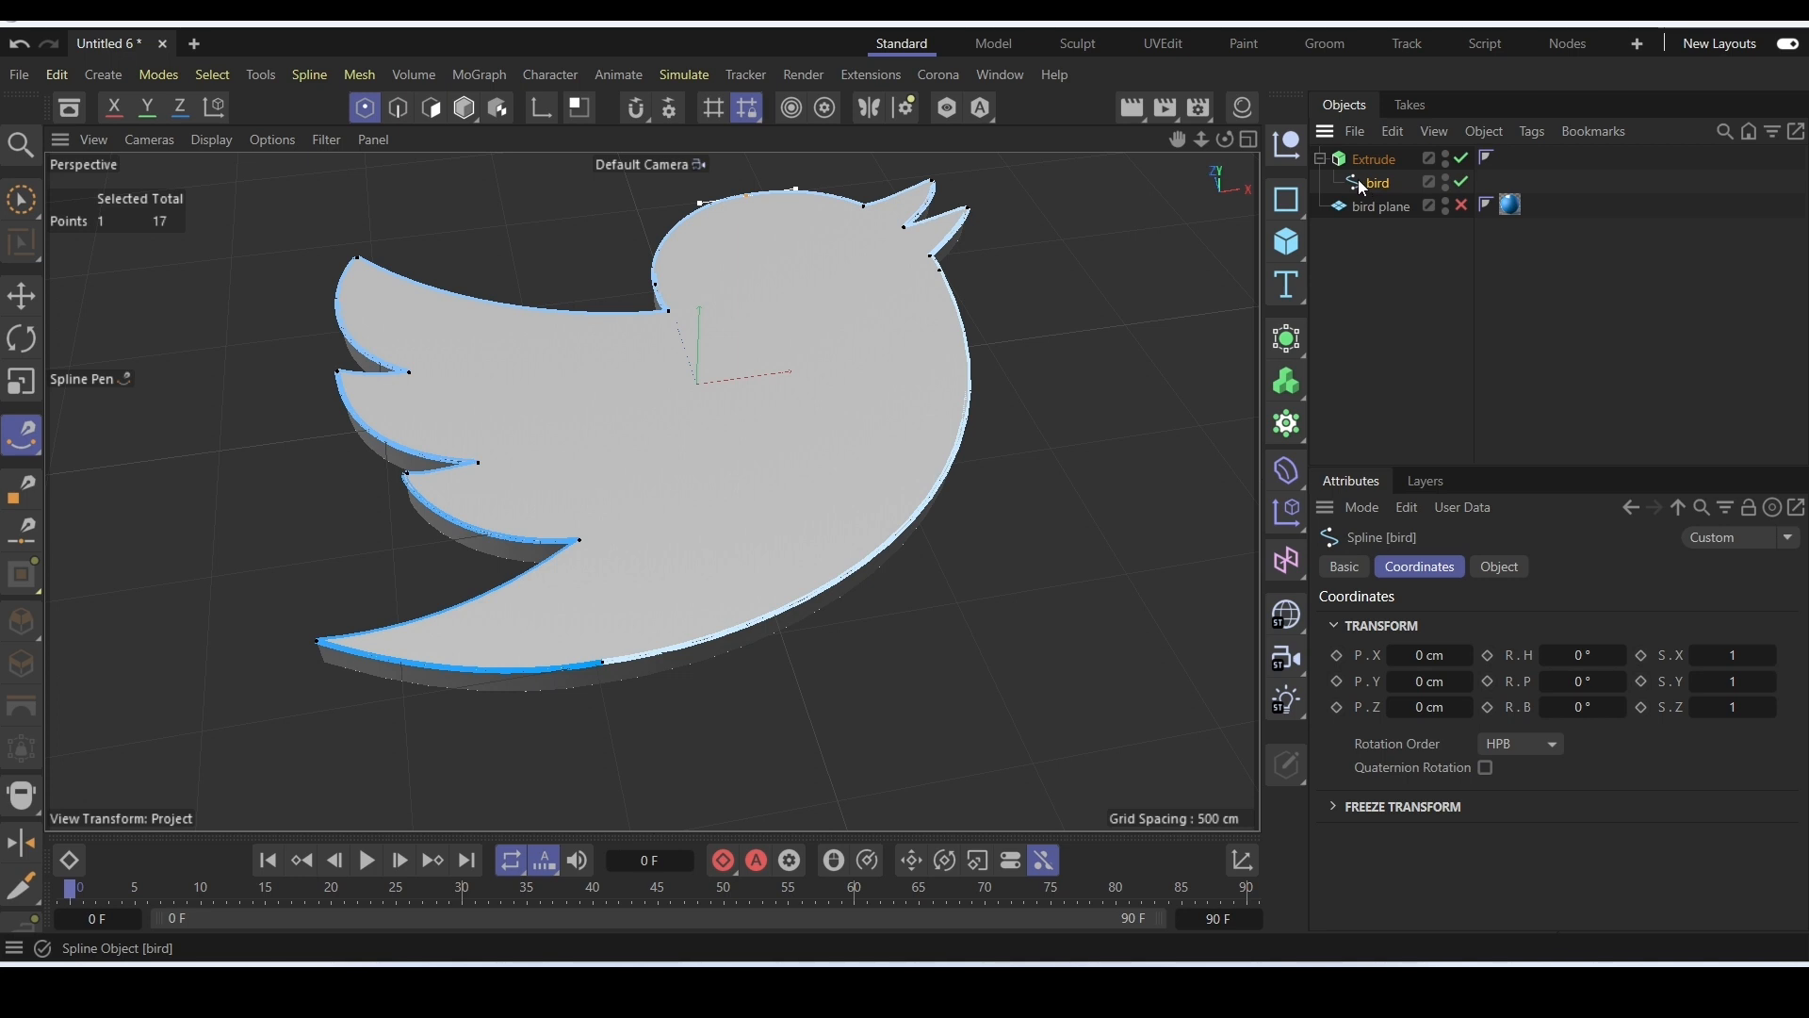
Set the Extrude object's offset to -292 cm to thicken the bird.
click(1371, 160)
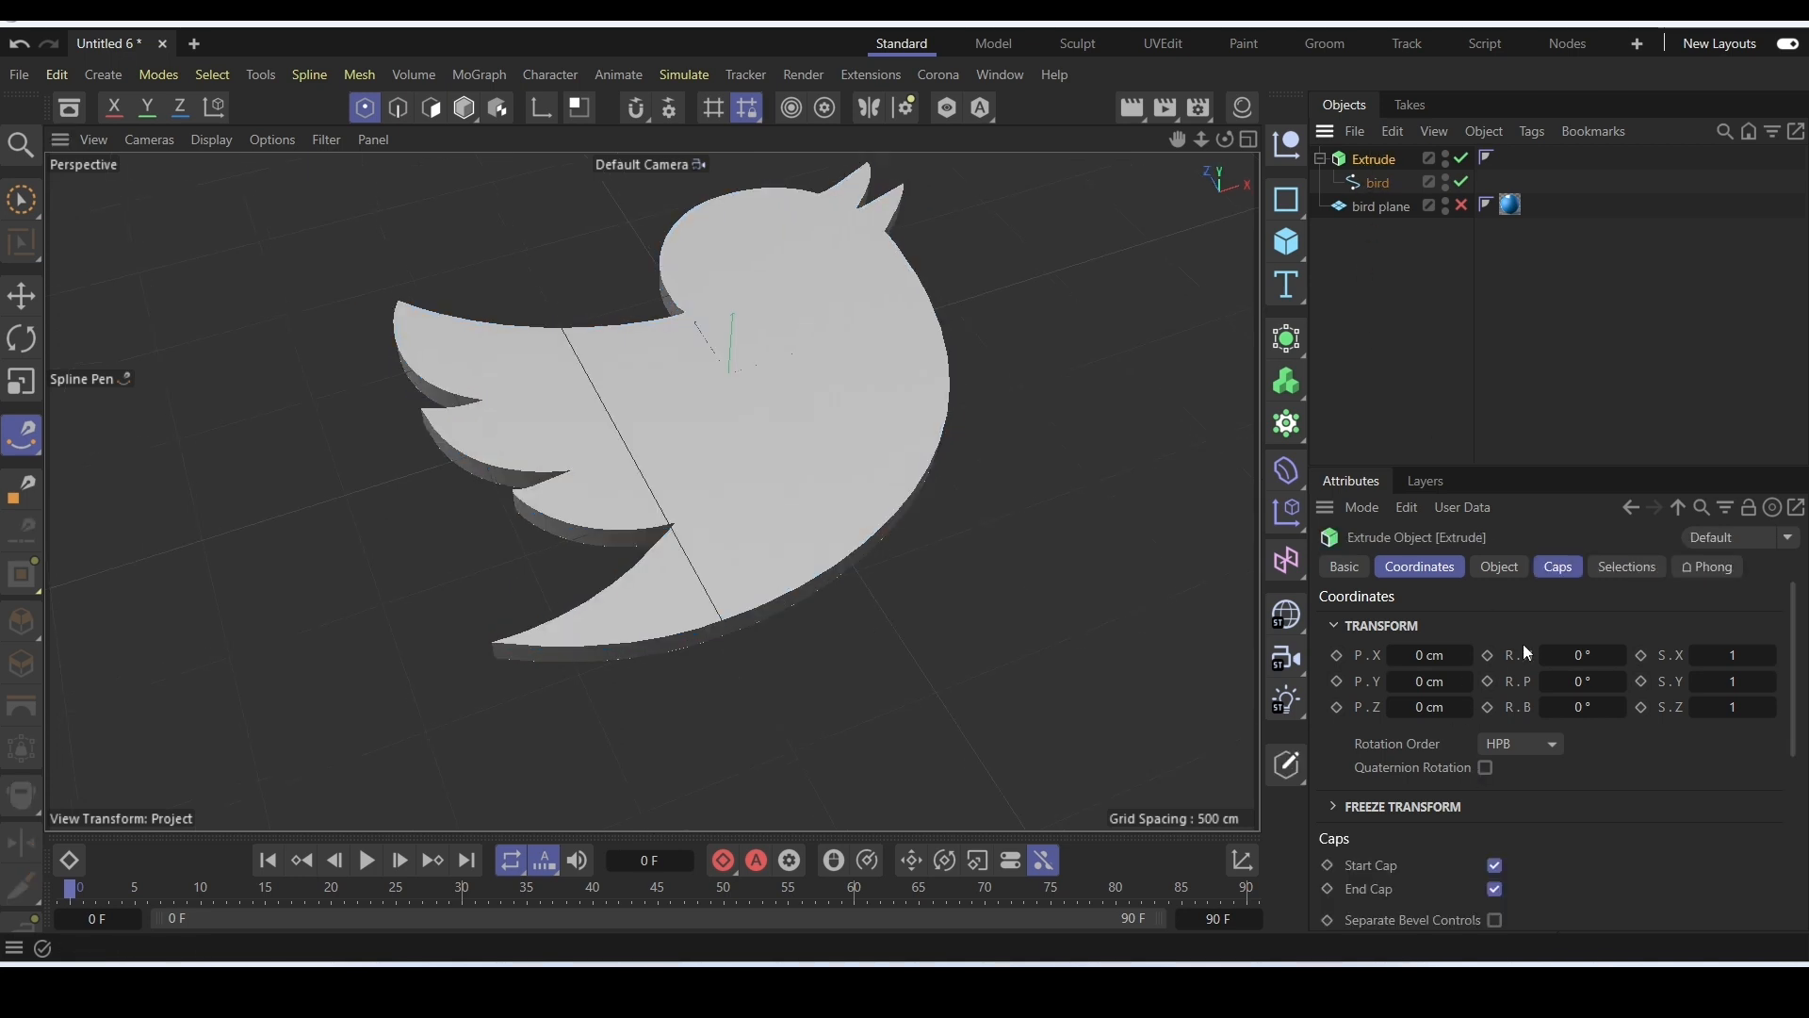
scroll(1470, 754, down, 5)
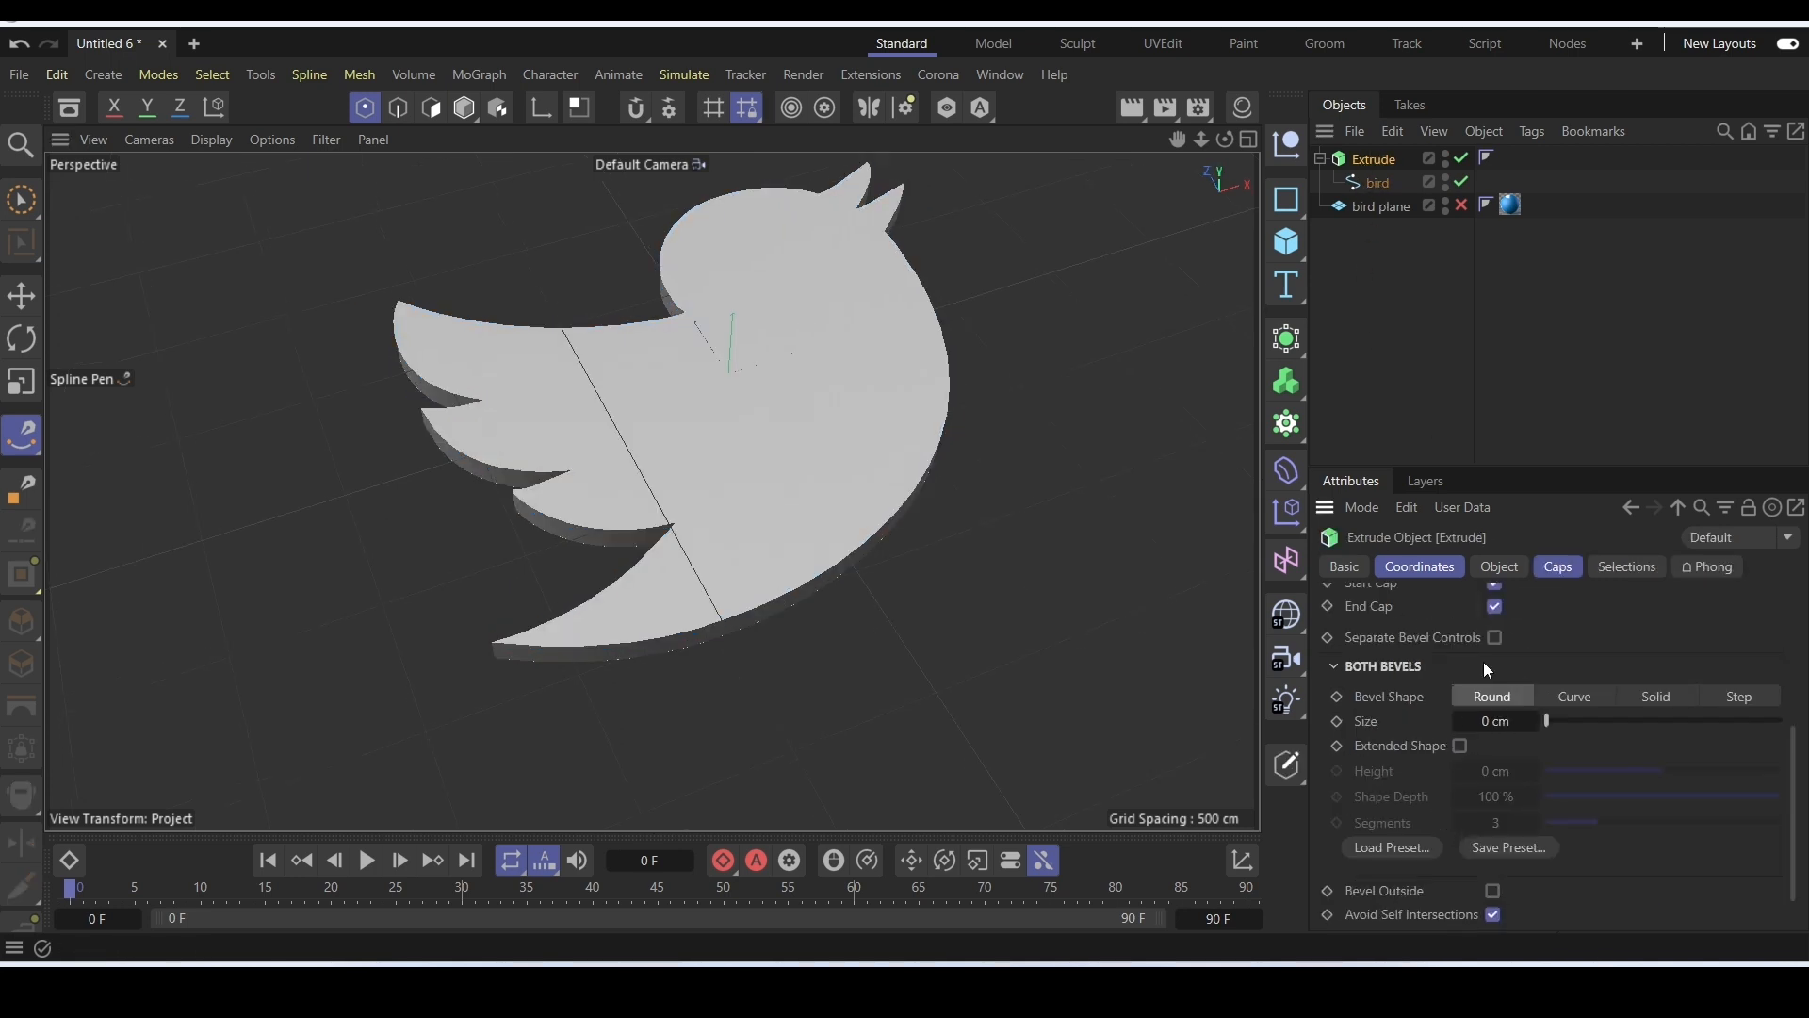
click(1495, 572)
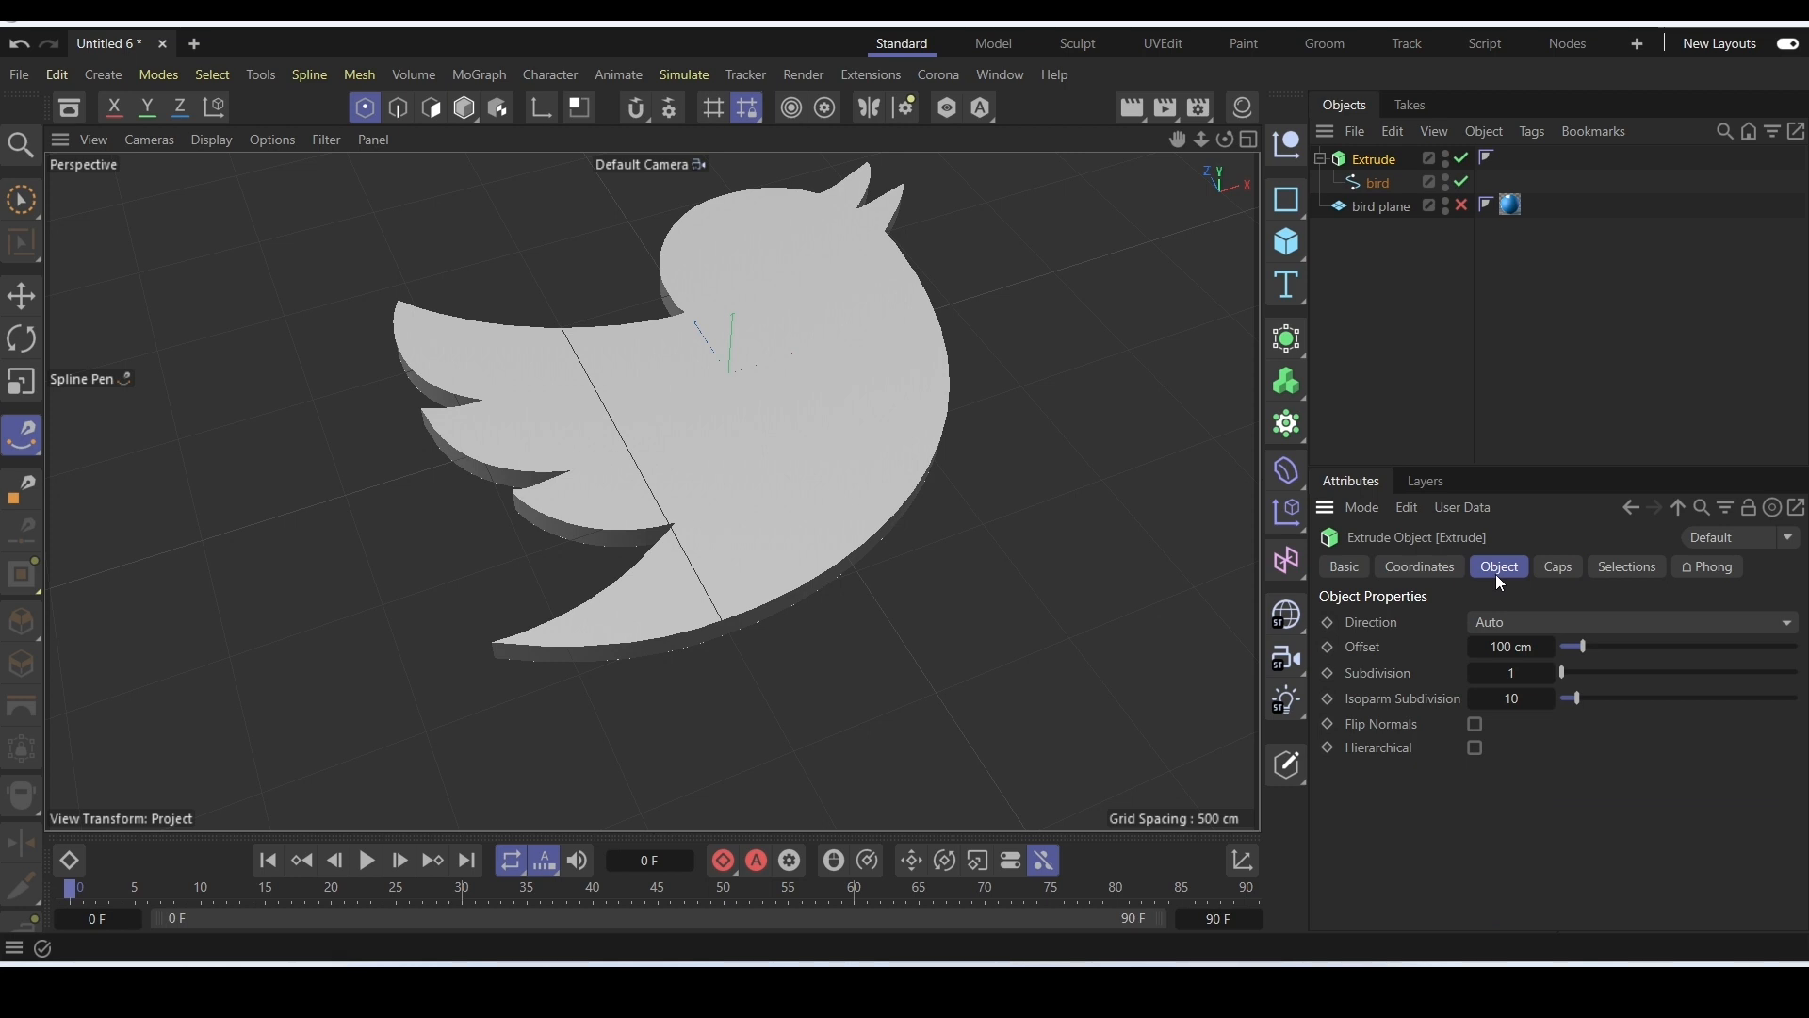
drag(1583, 647, 1589, 647)
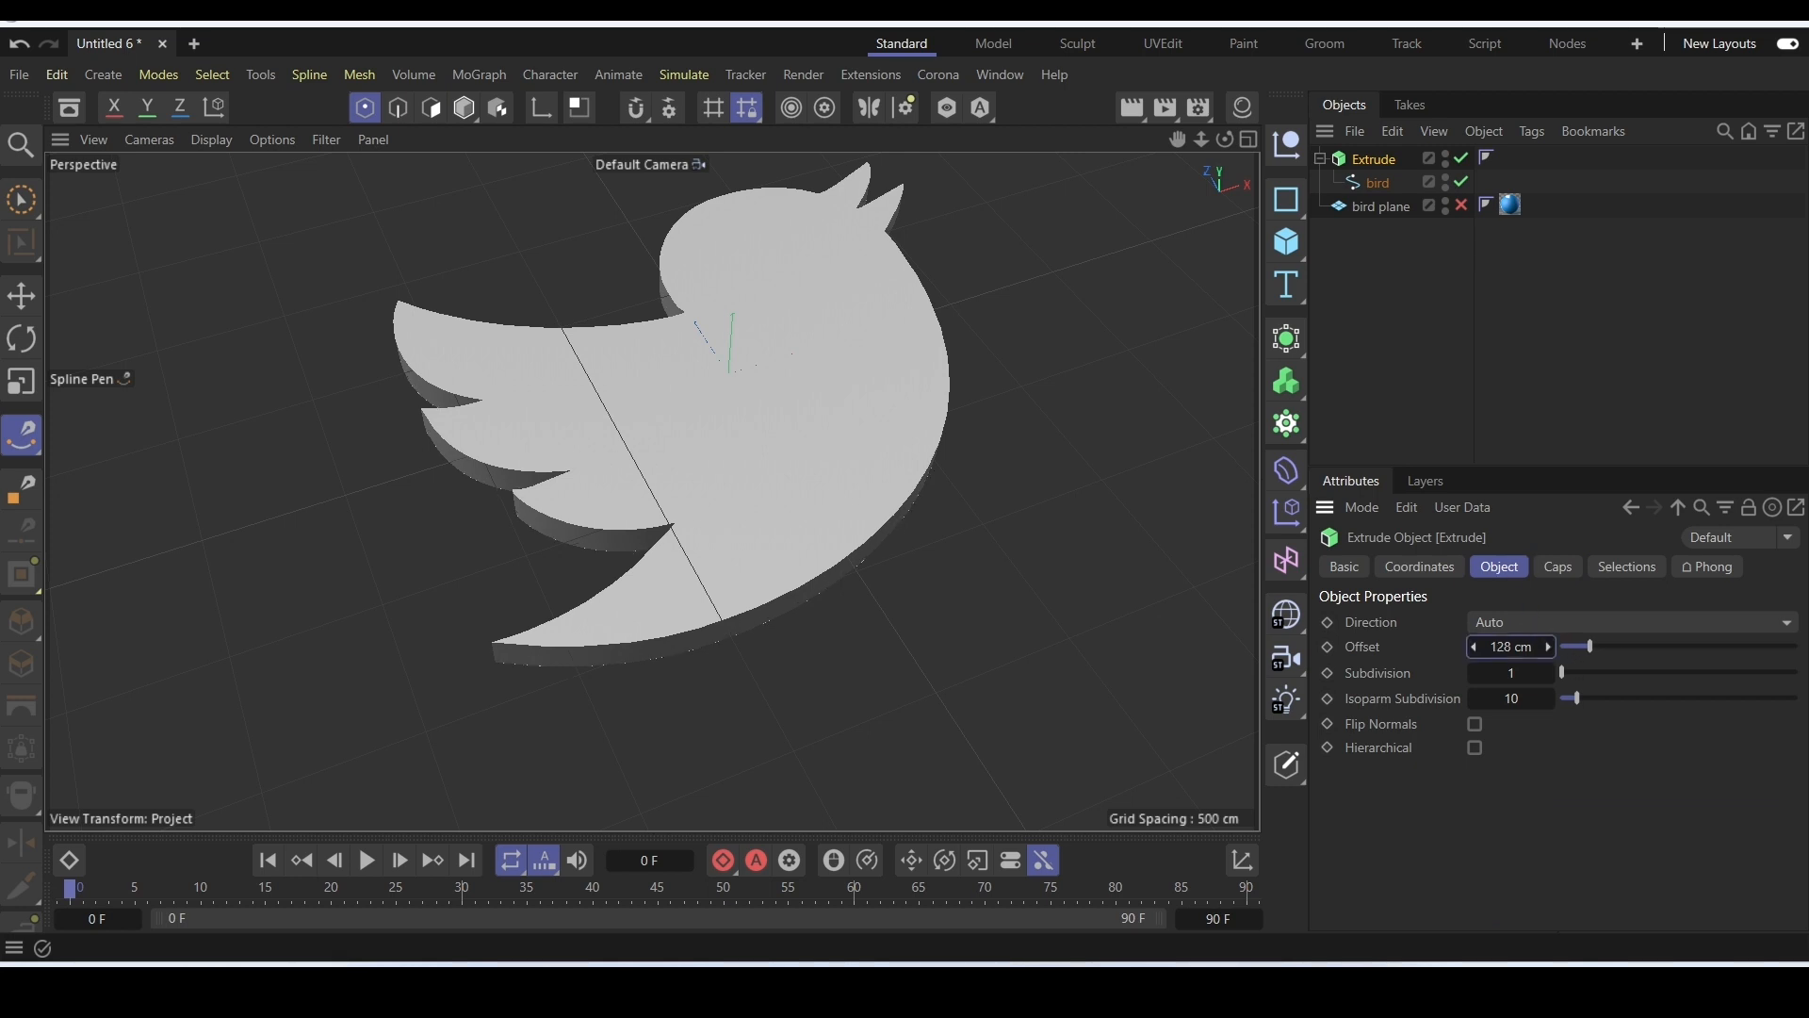
alt+drag(998, 646, 912, 534)
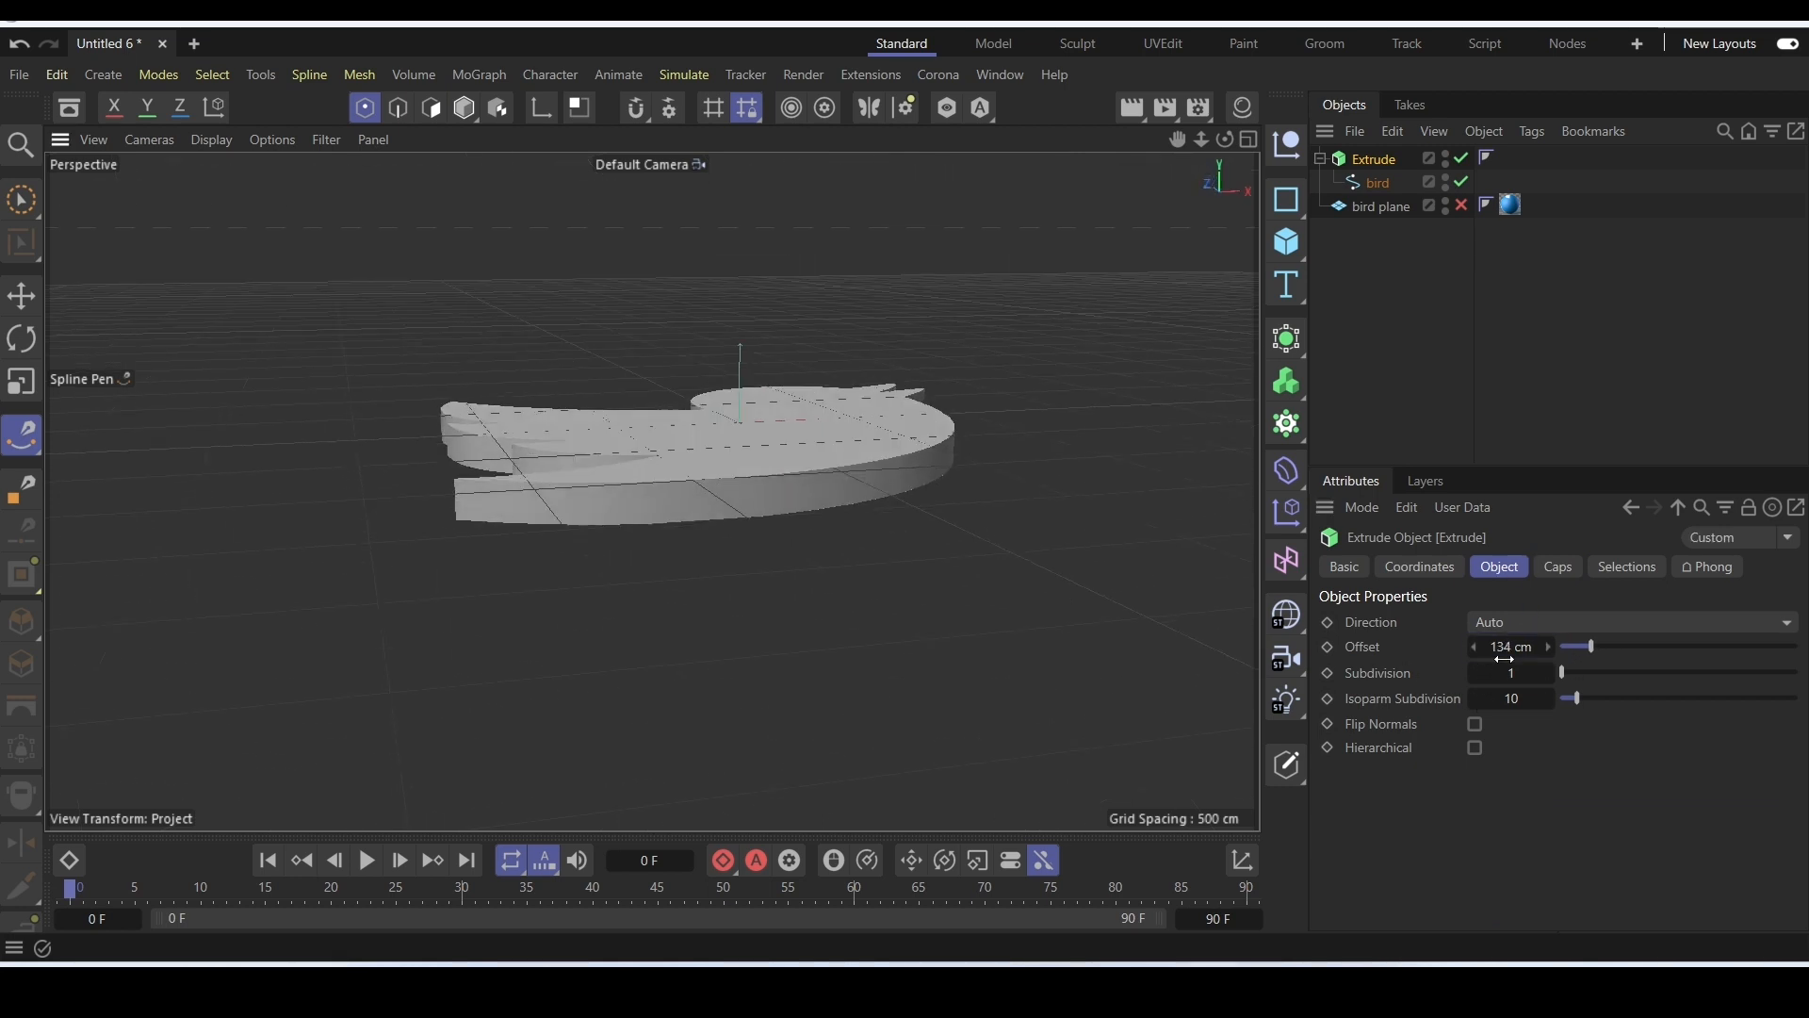
drag(1523, 644, 1329, 647)
drag(1548, 647, 1556, 647)
alt+drag(1072, 522, 1154, 415)
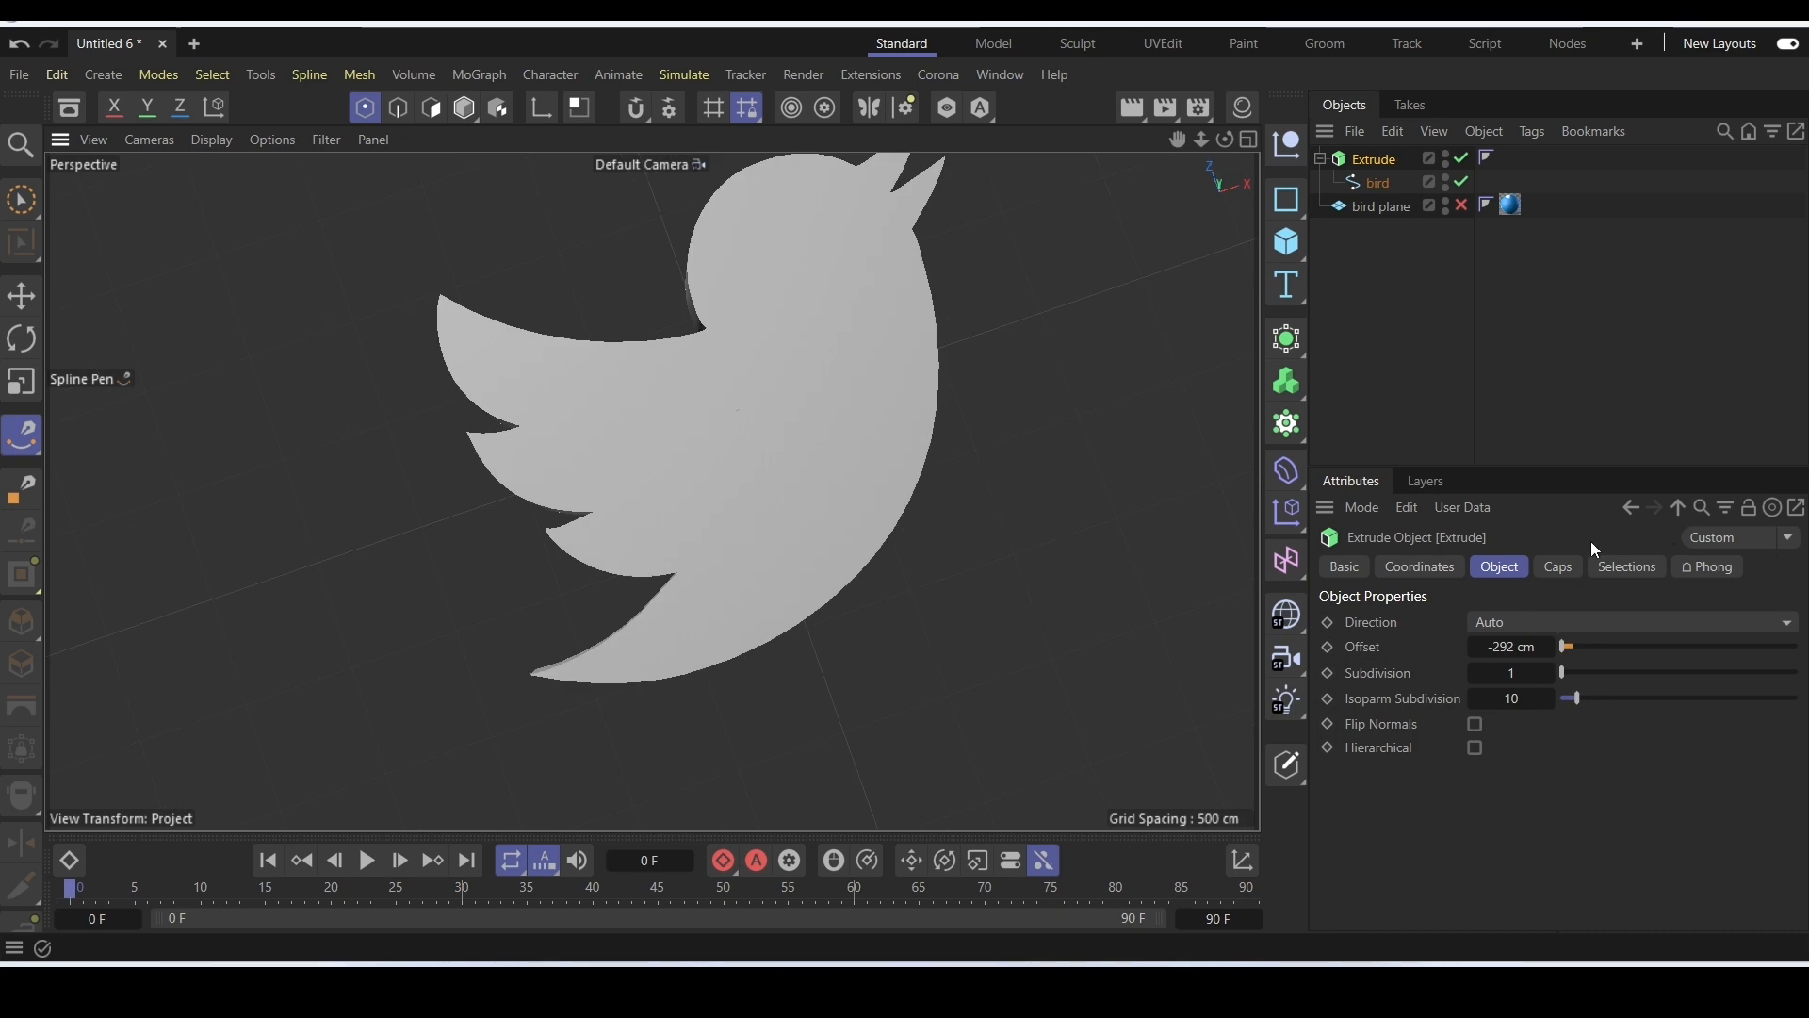
Open the Extrude object's cap settings and switch the viewport display to shading with visible edge lines.
click(1558, 569)
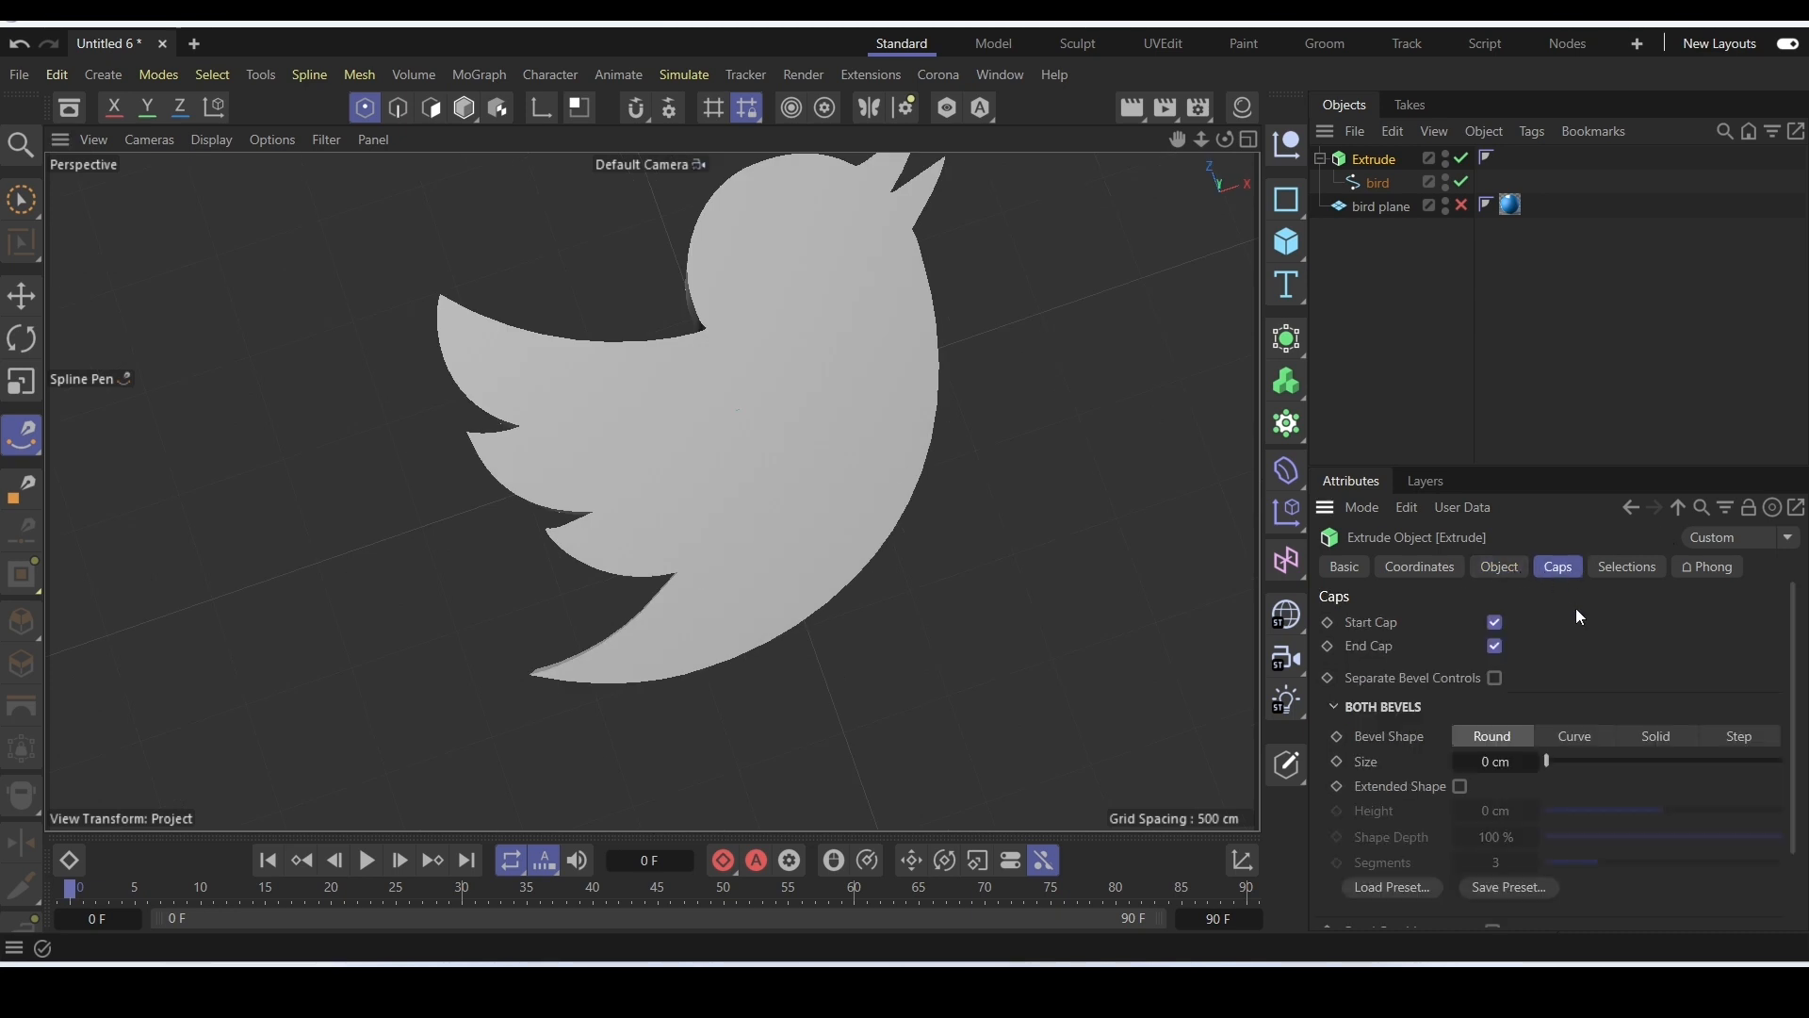
scroll(1576, 612, down, 2)
alt+drag(905, 358, 830, 299)
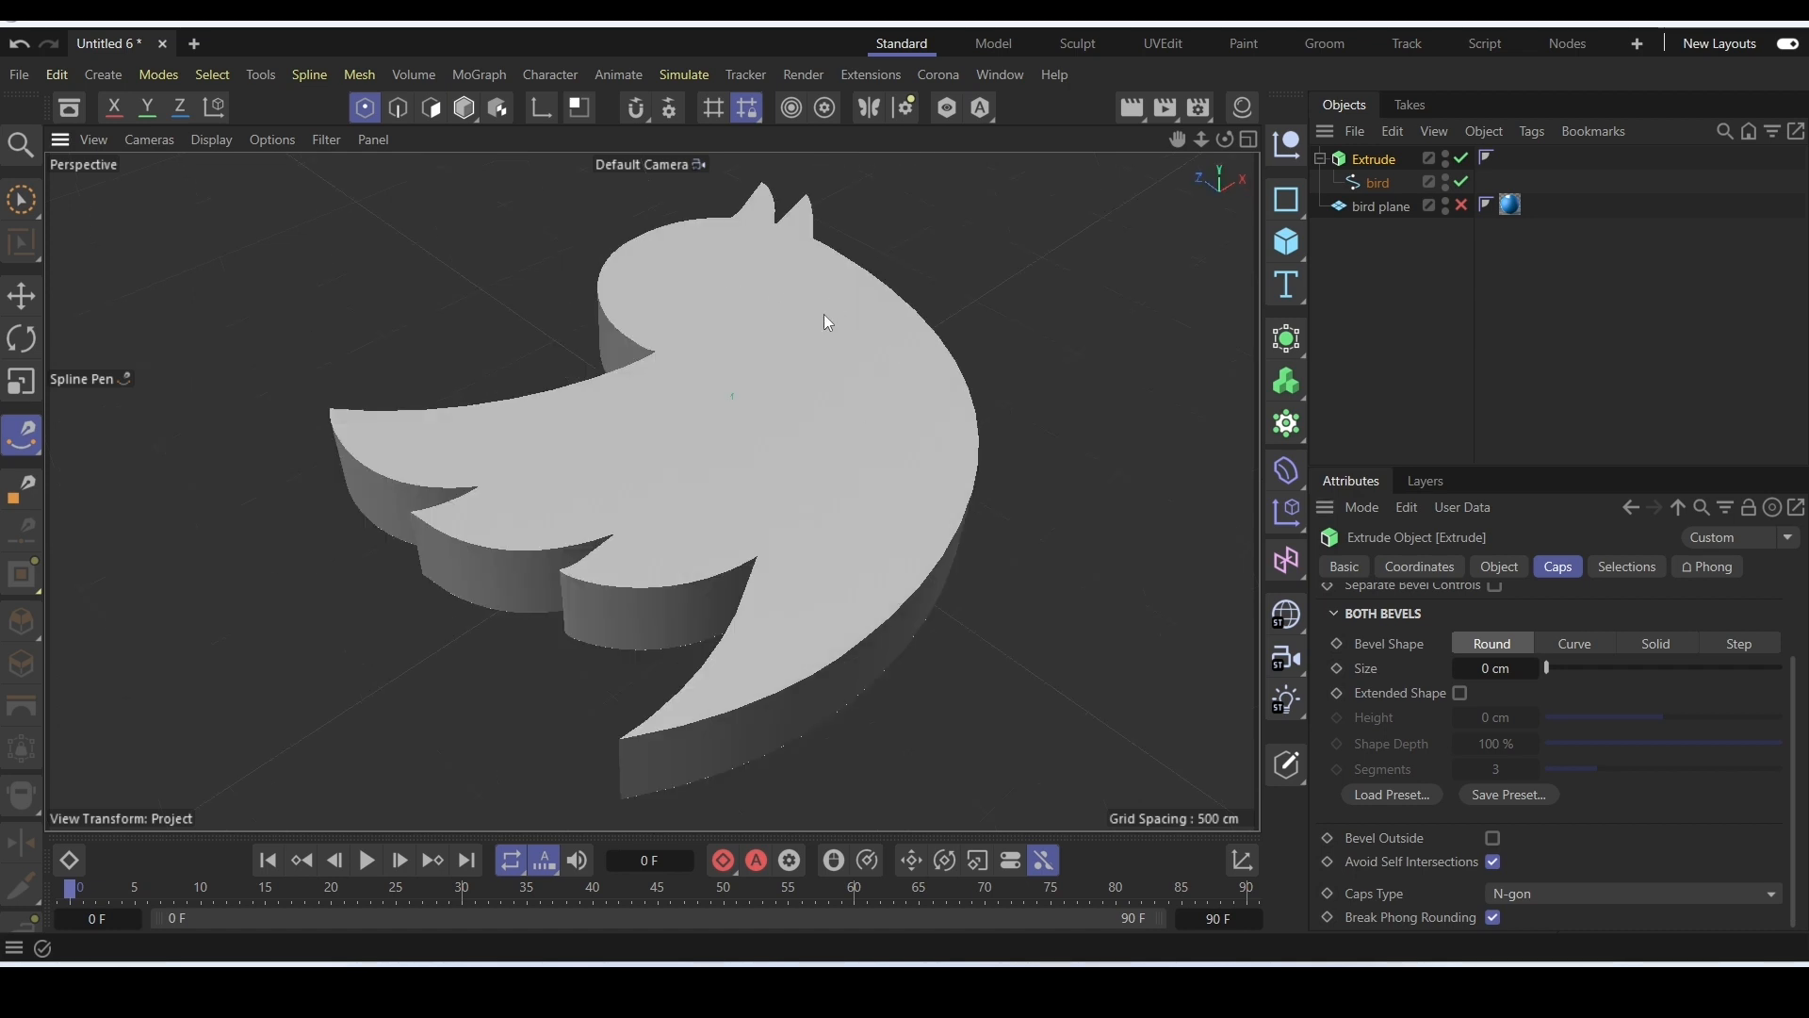
click(162, 144)
mouse_move(211, 140)
click(344, 239)
click(213, 140)
click(288, 249)
alt+drag(784, 447, 680, 598)
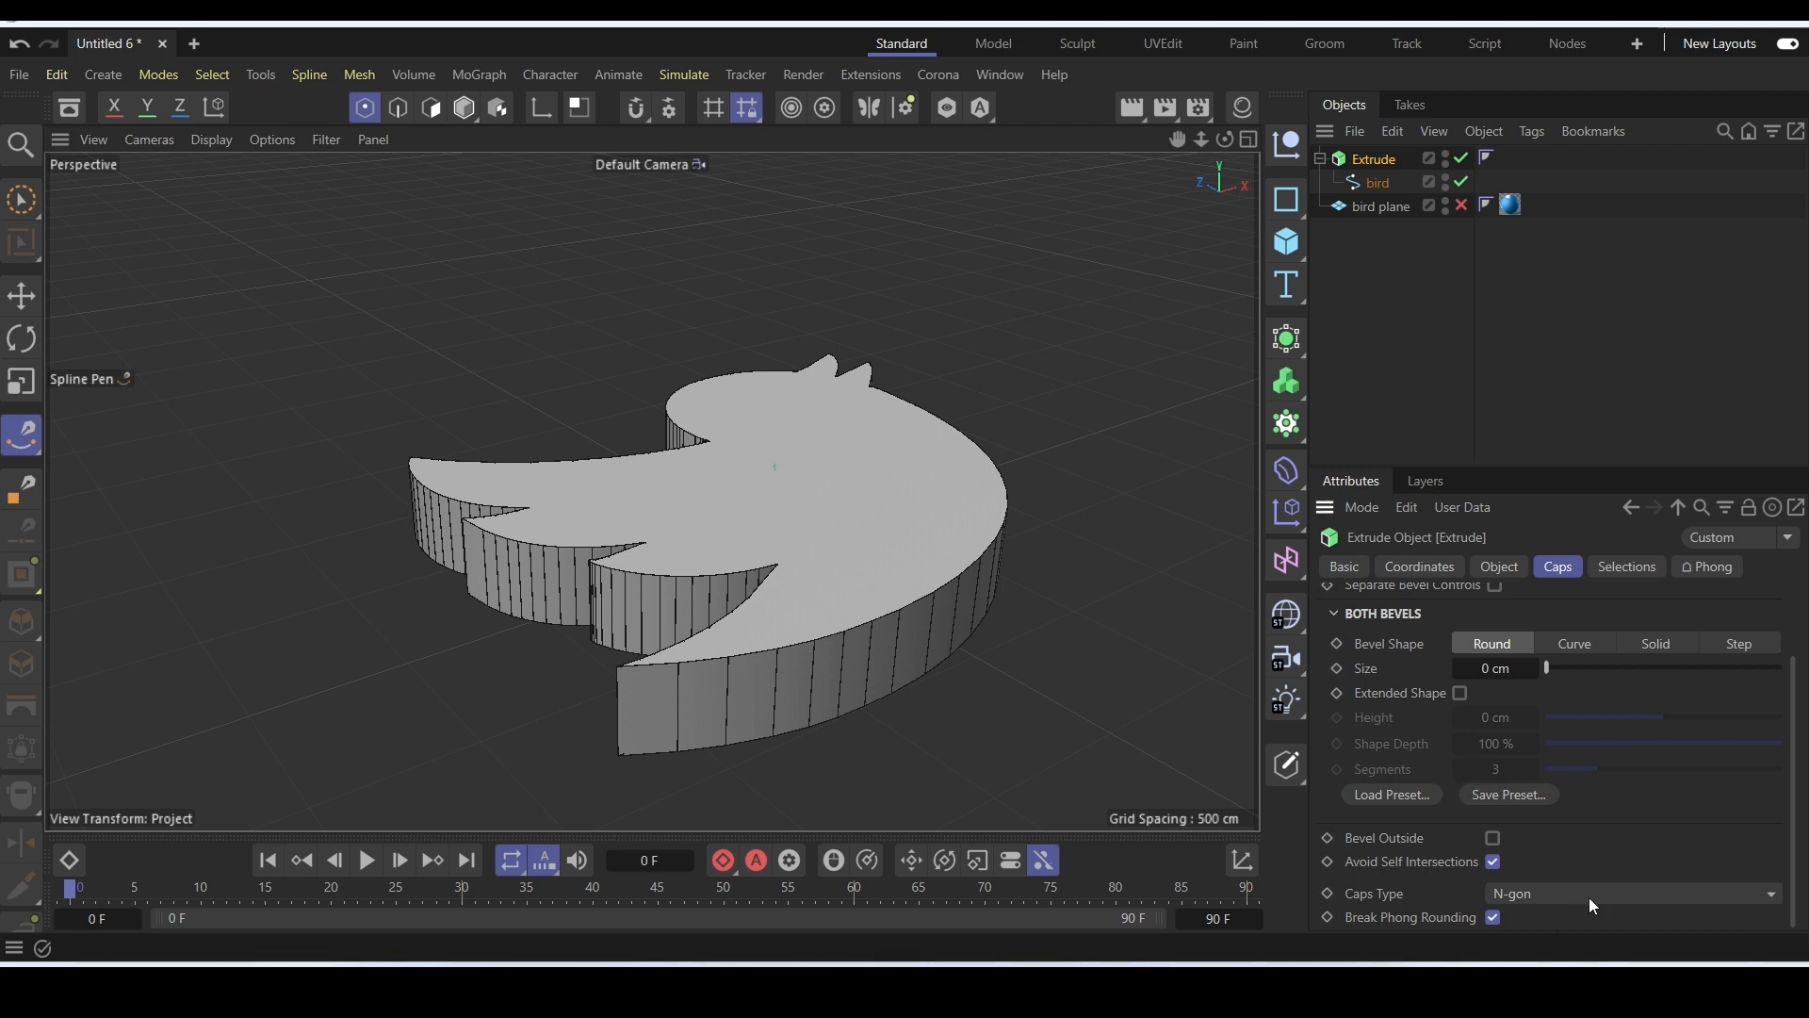
Change the Extrude object's caps type to Regular Grid.
scroll(1414, 713, up, 2)
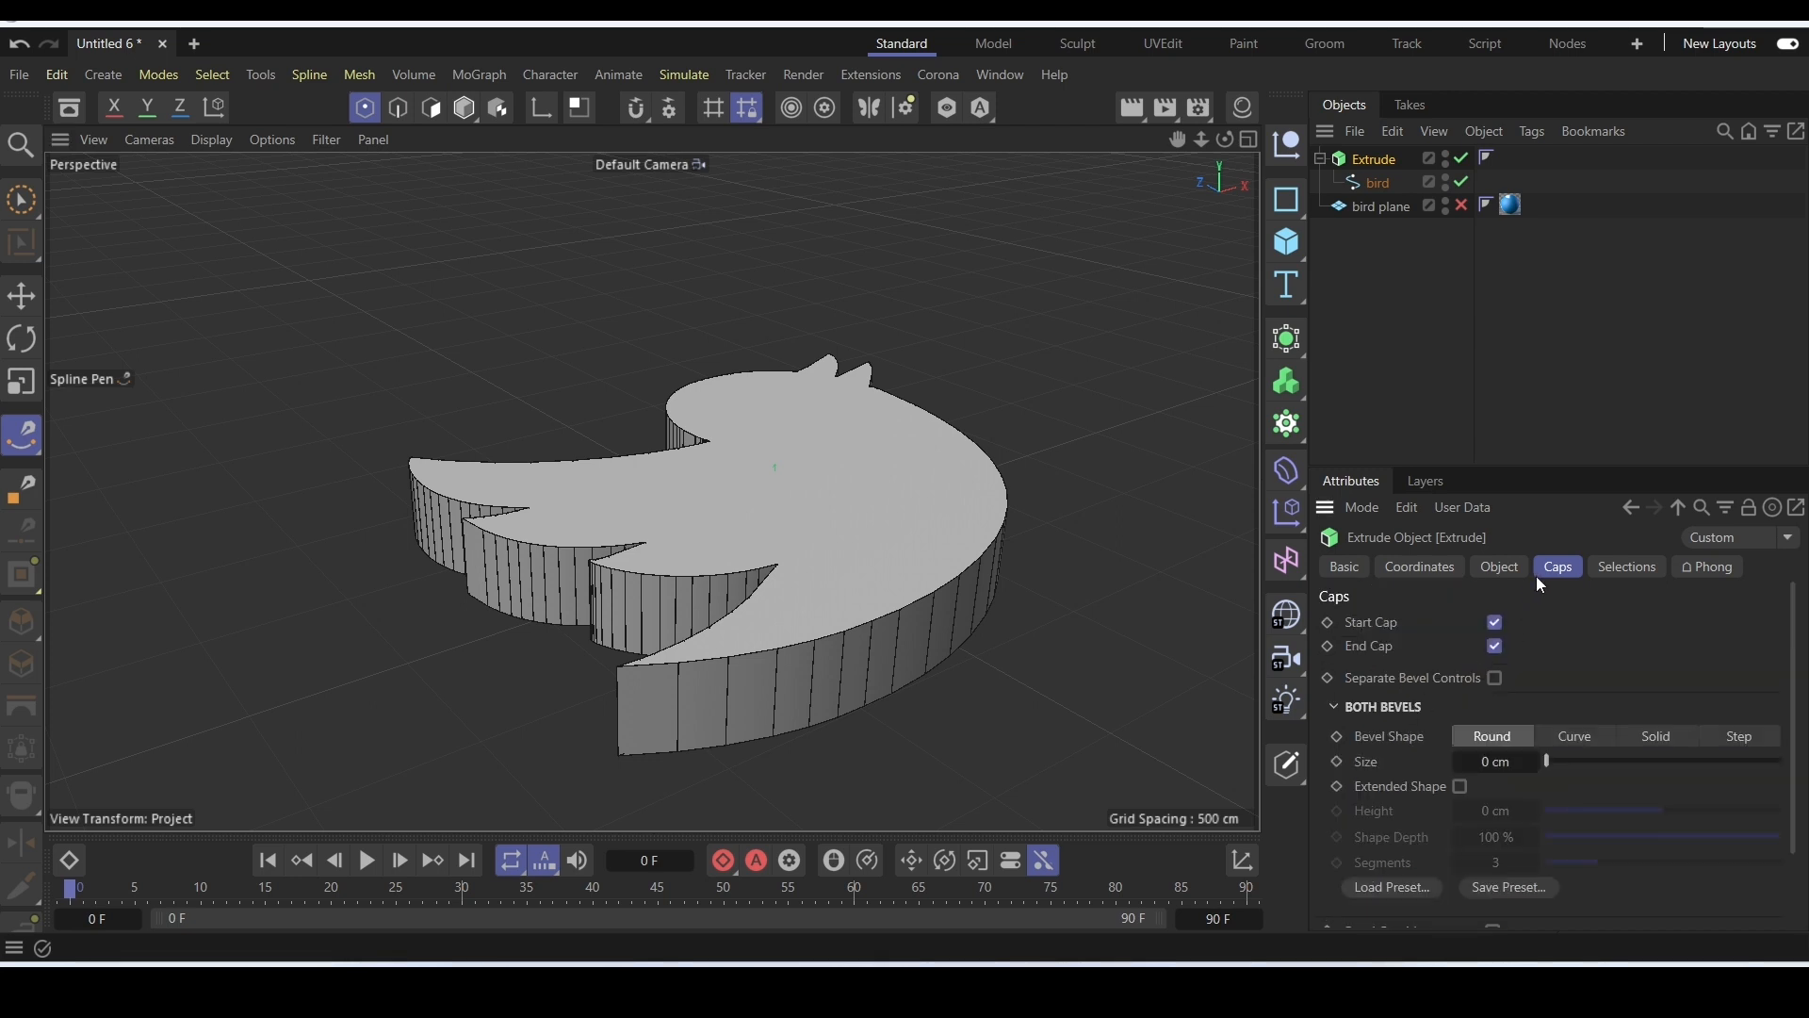
scroll(1381, 695, down, 2)
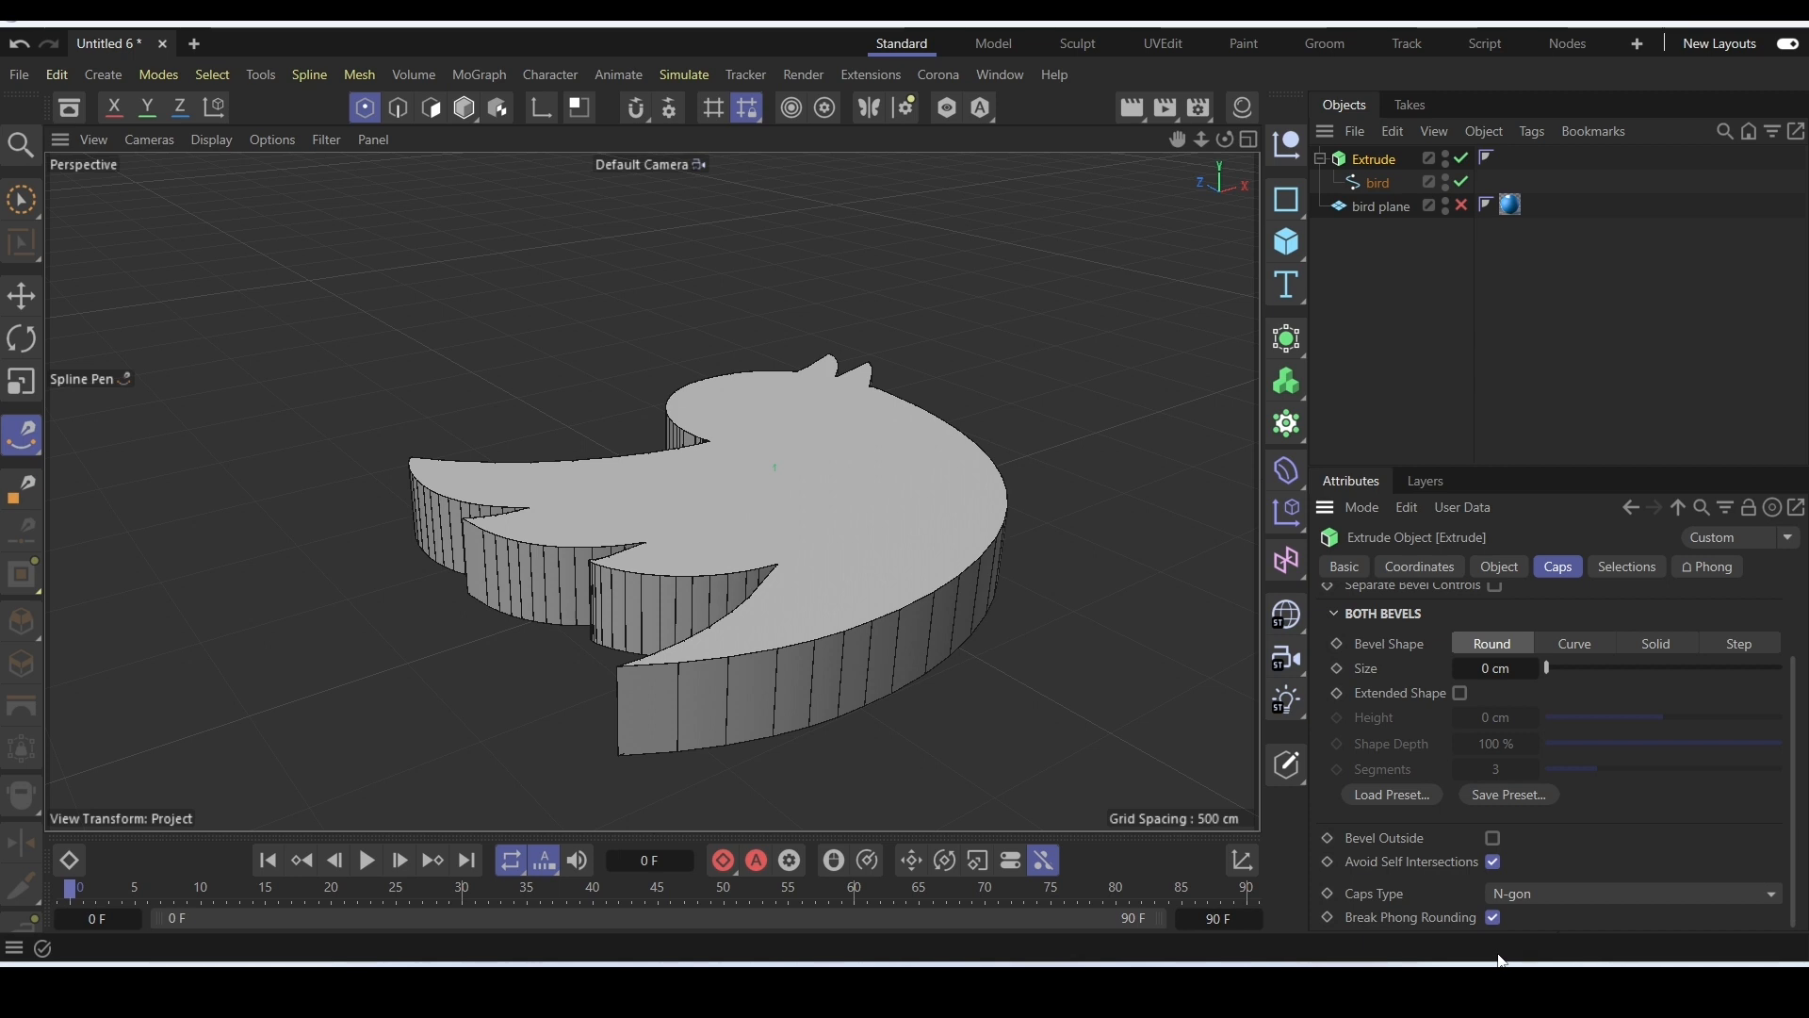
click(1530, 895)
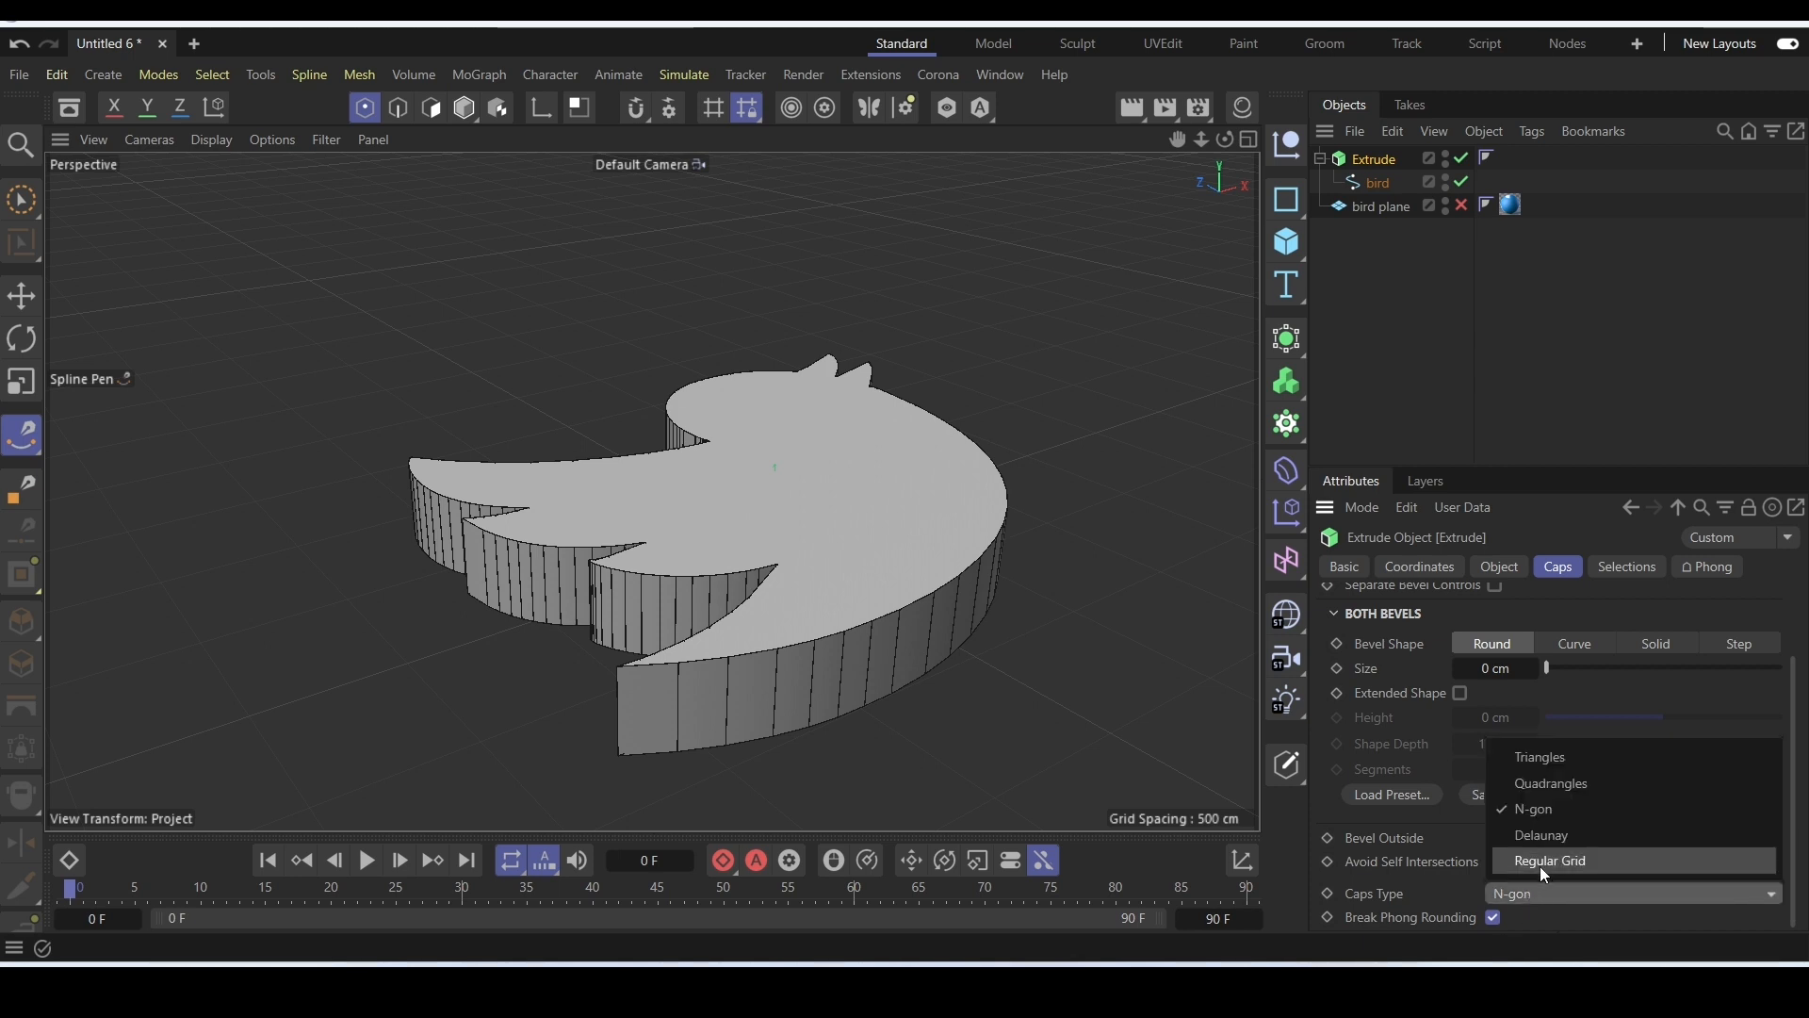
click(1539, 863)
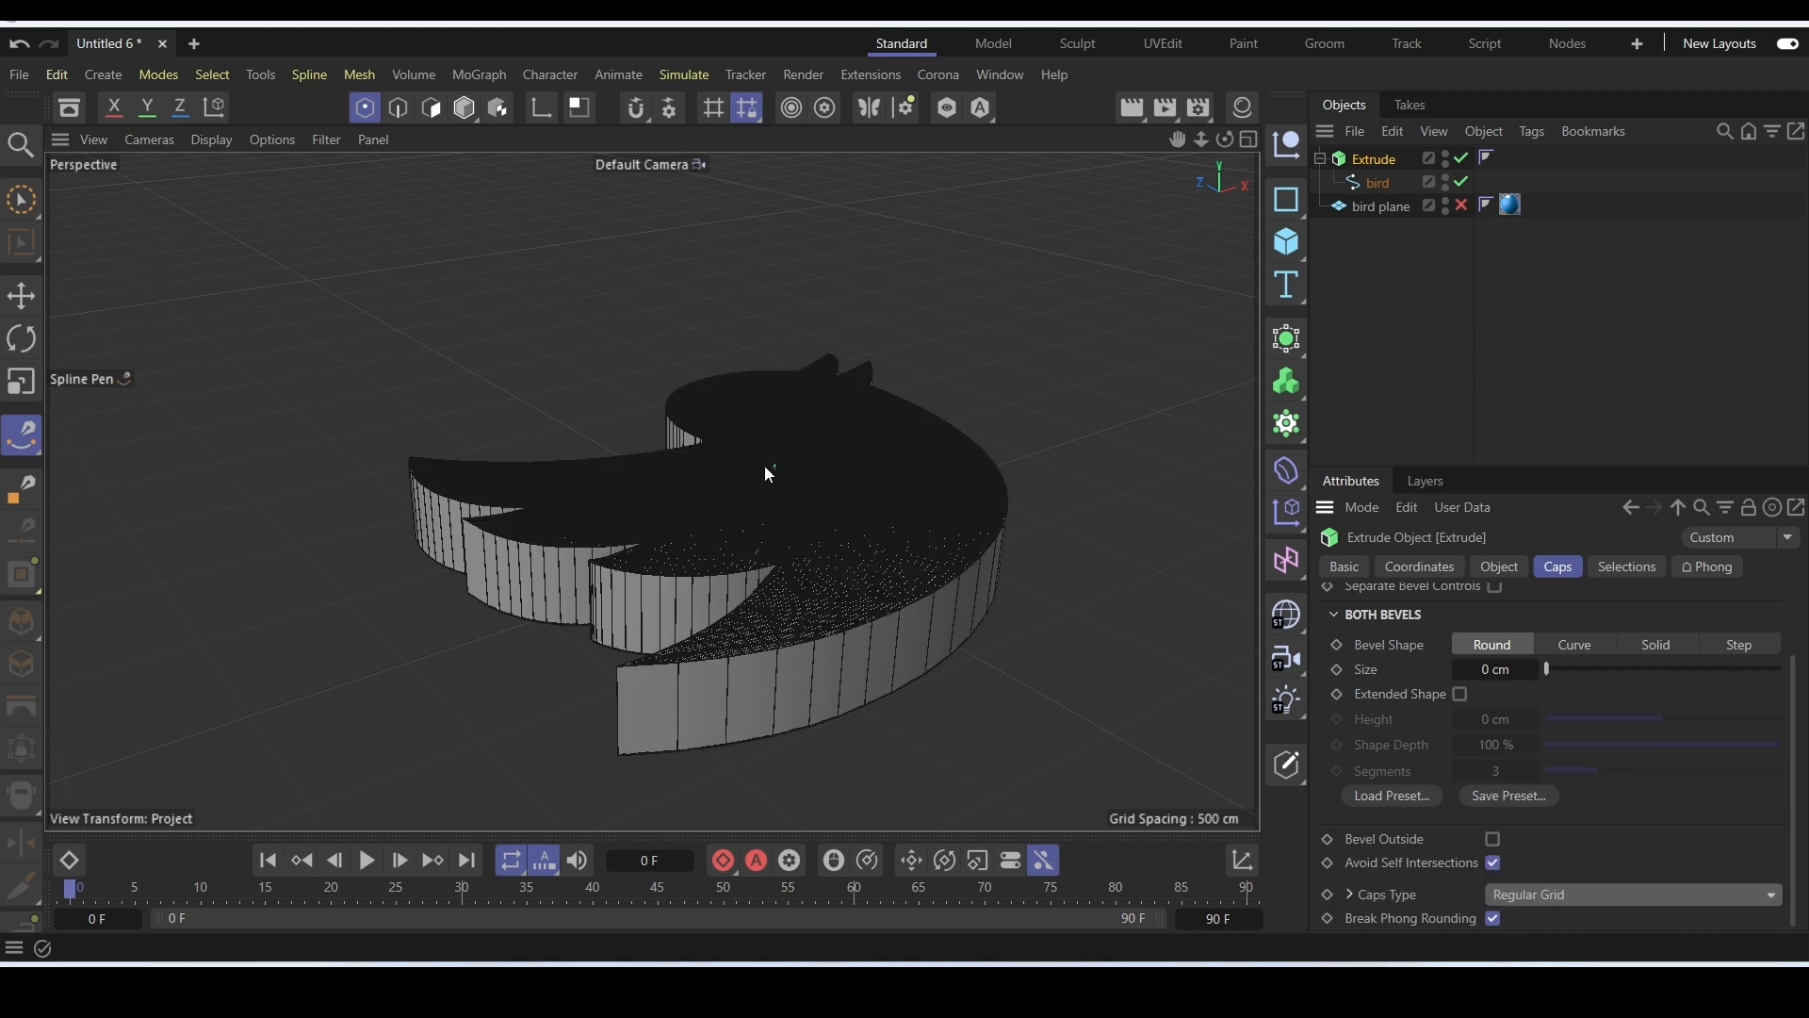
scroll(746, 622, up, 10)
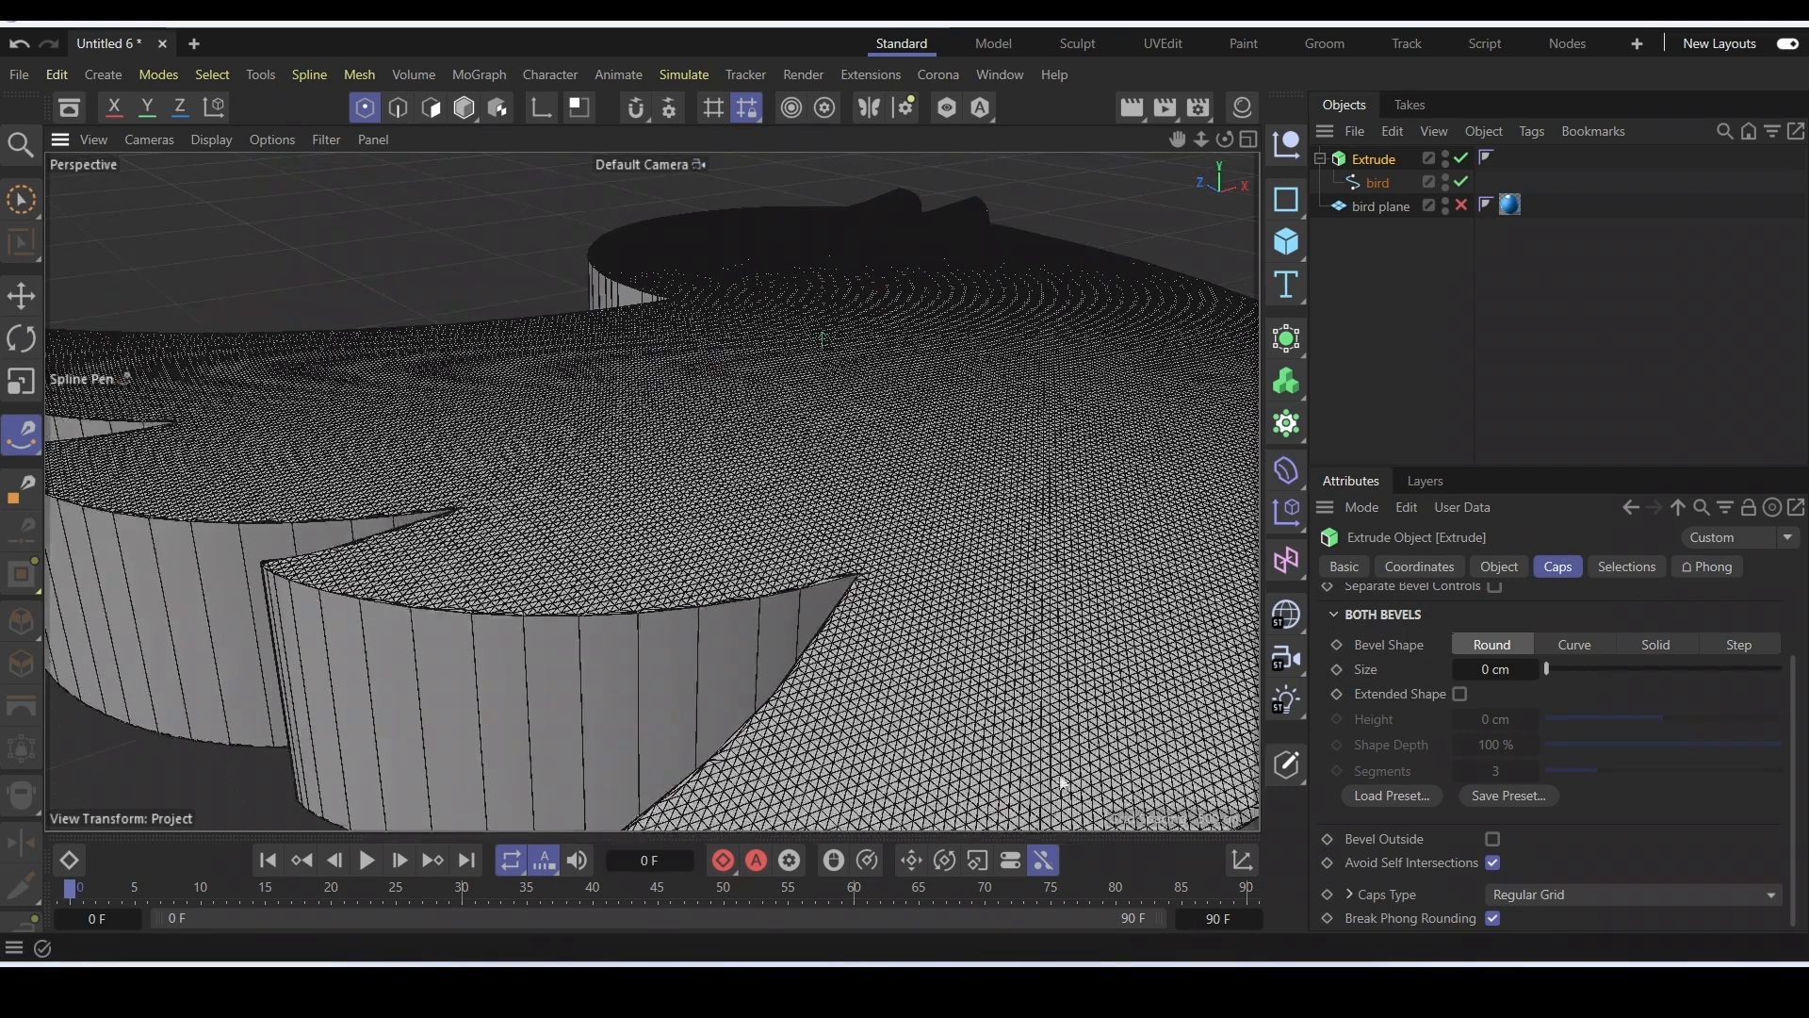
Expand the Regular Grid options and raise the cap grid size to 96.84 cm for a coarser mesh.
click(1353, 891)
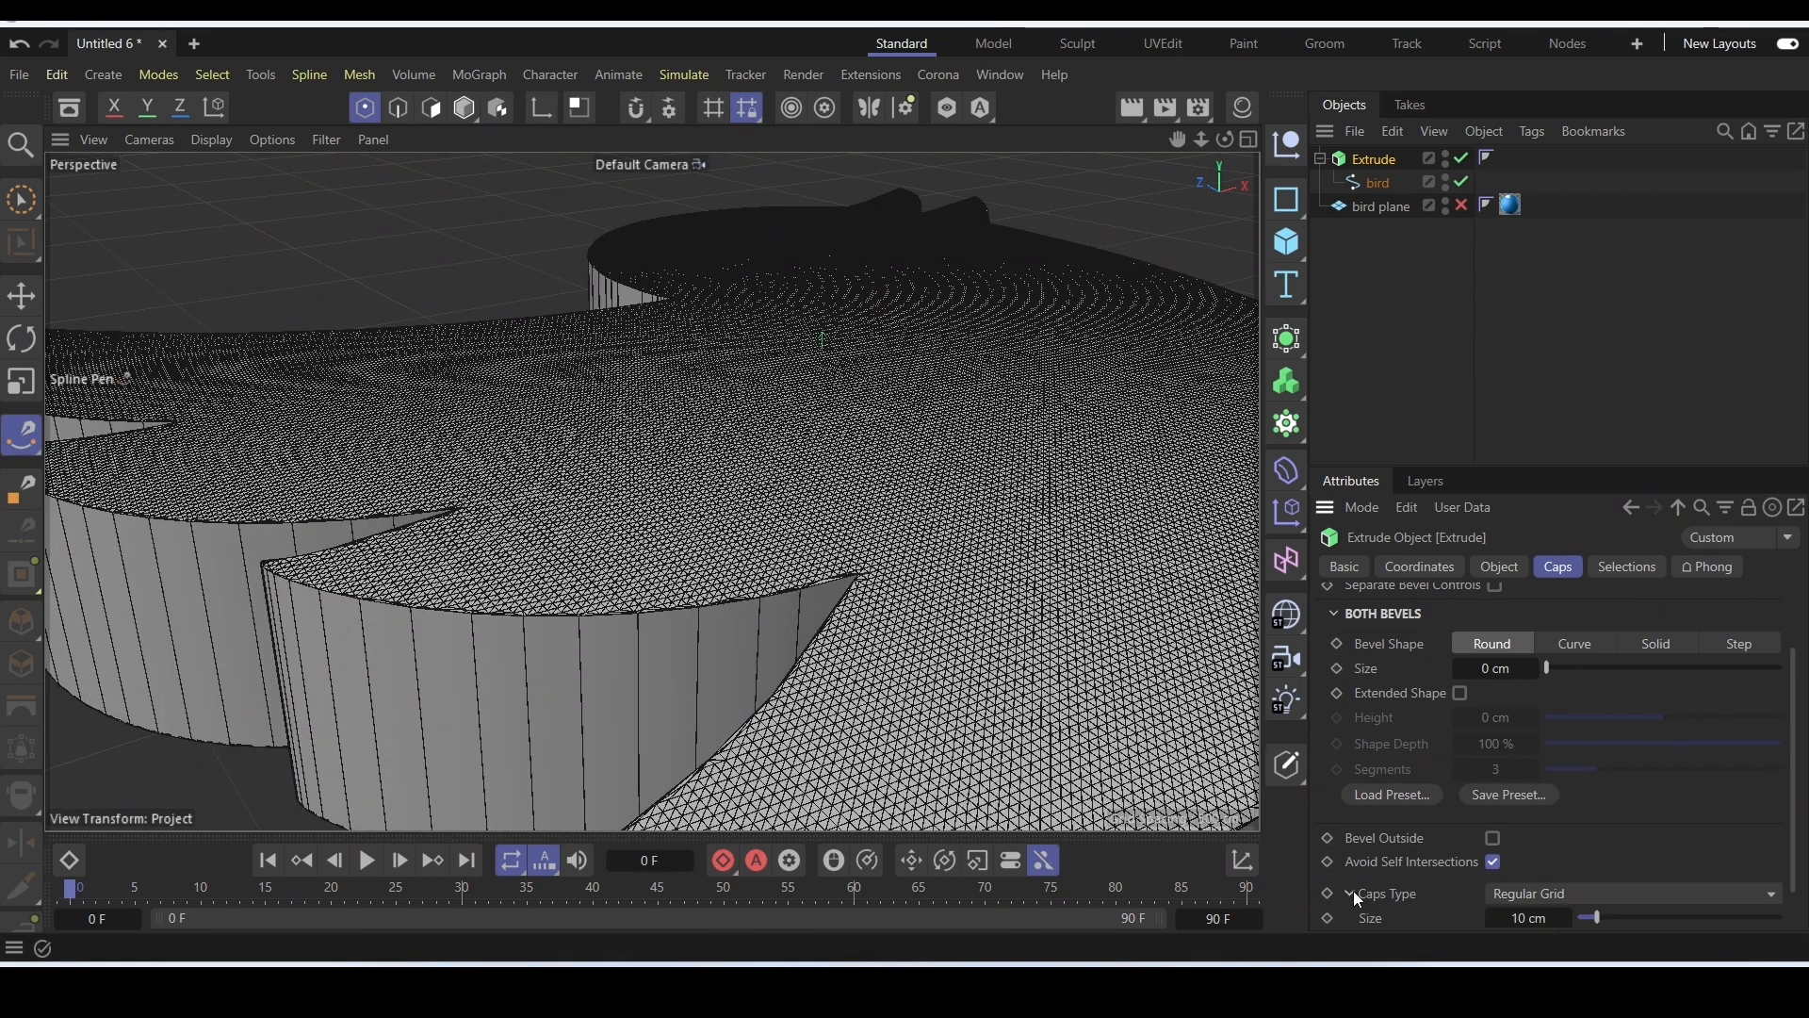
scroll(1367, 885, down, 1)
drag(1536, 868, 1715, 869)
scroll(1123, 658, down, 6)
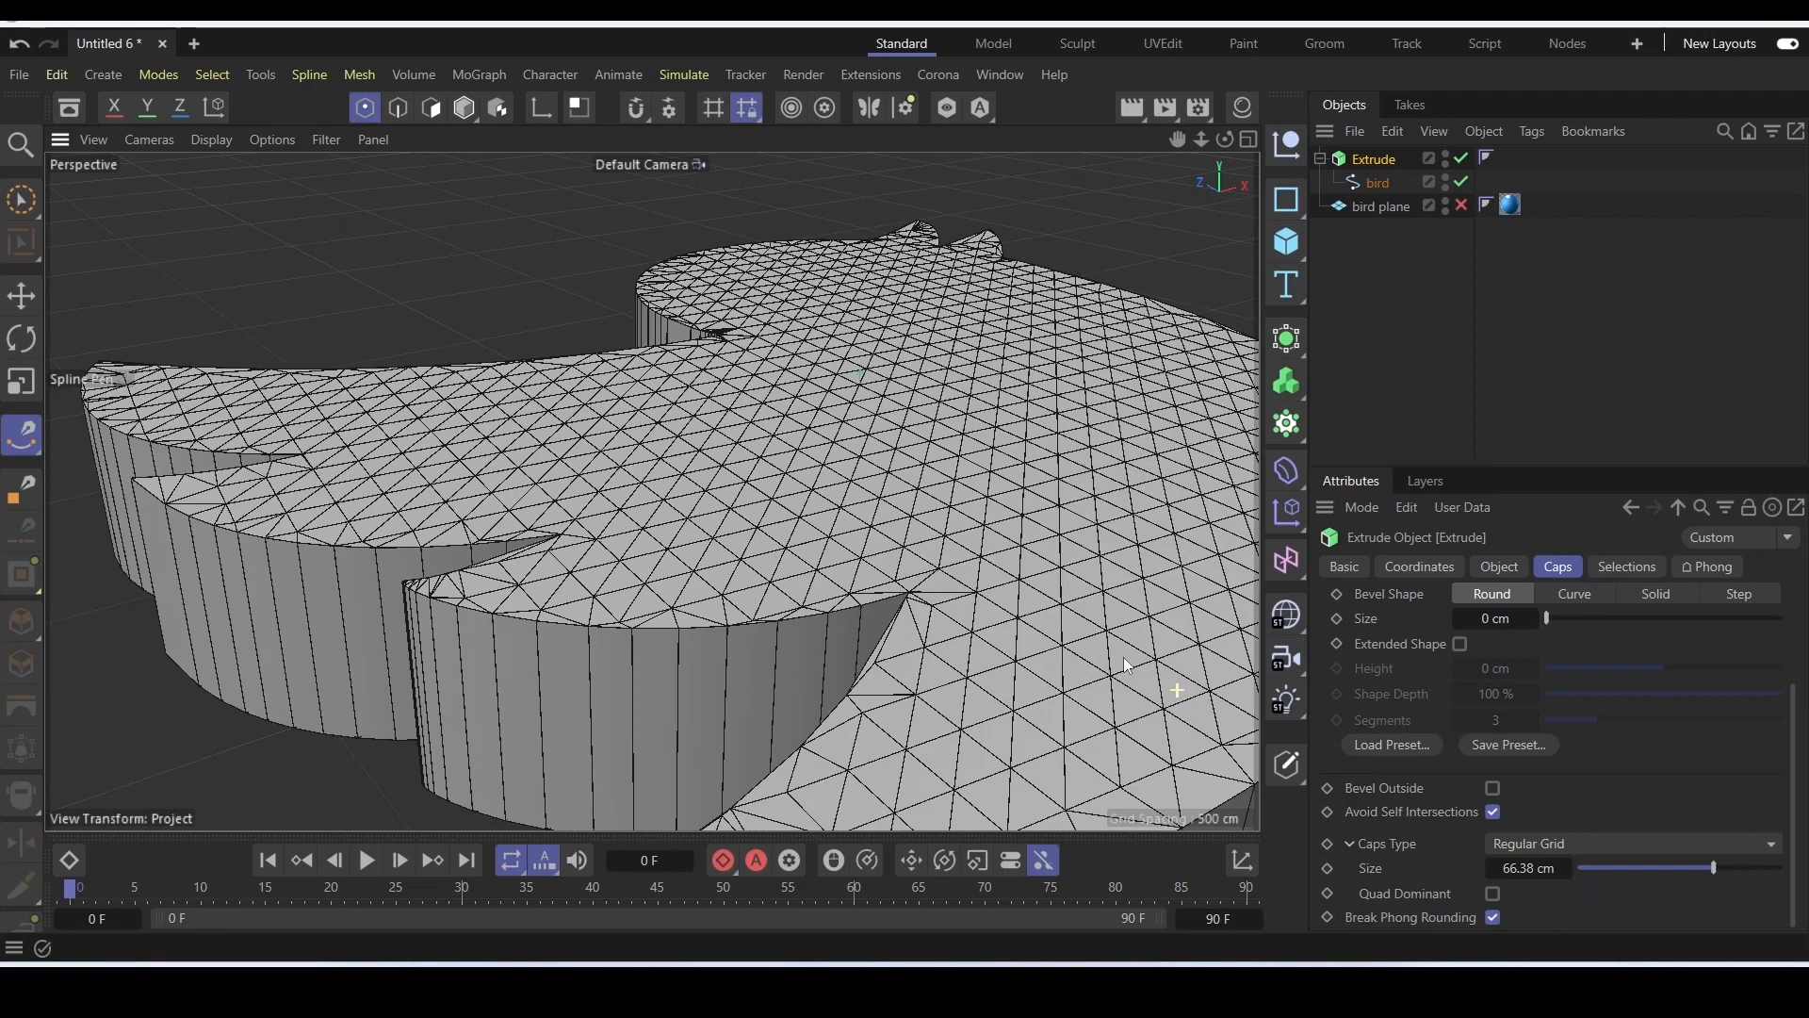
alt+drag(920, 596, 777, 641)
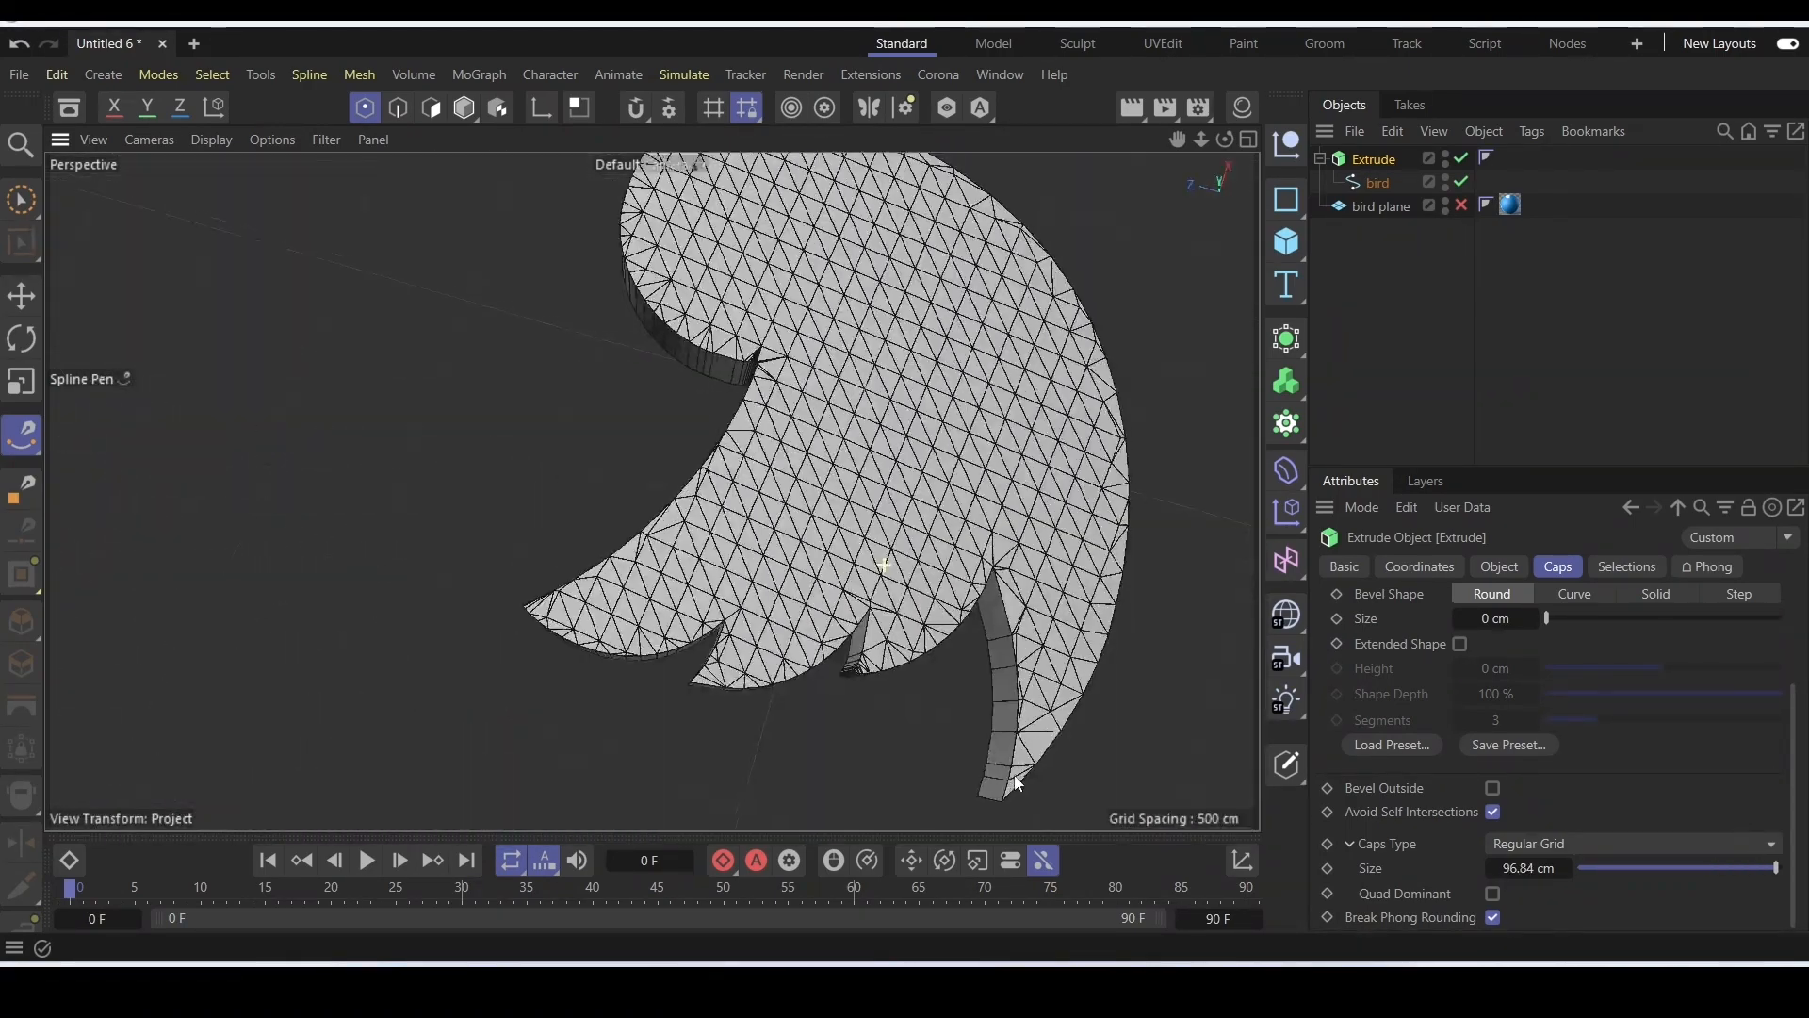
Try a 29.95 cm round bevel on the Extrude object's caps, examine the mesh along the wing feathers, and undo the bevel.
scroll(1018, 782, down, 4)
alt+drag(1018, 782, 829, 622)
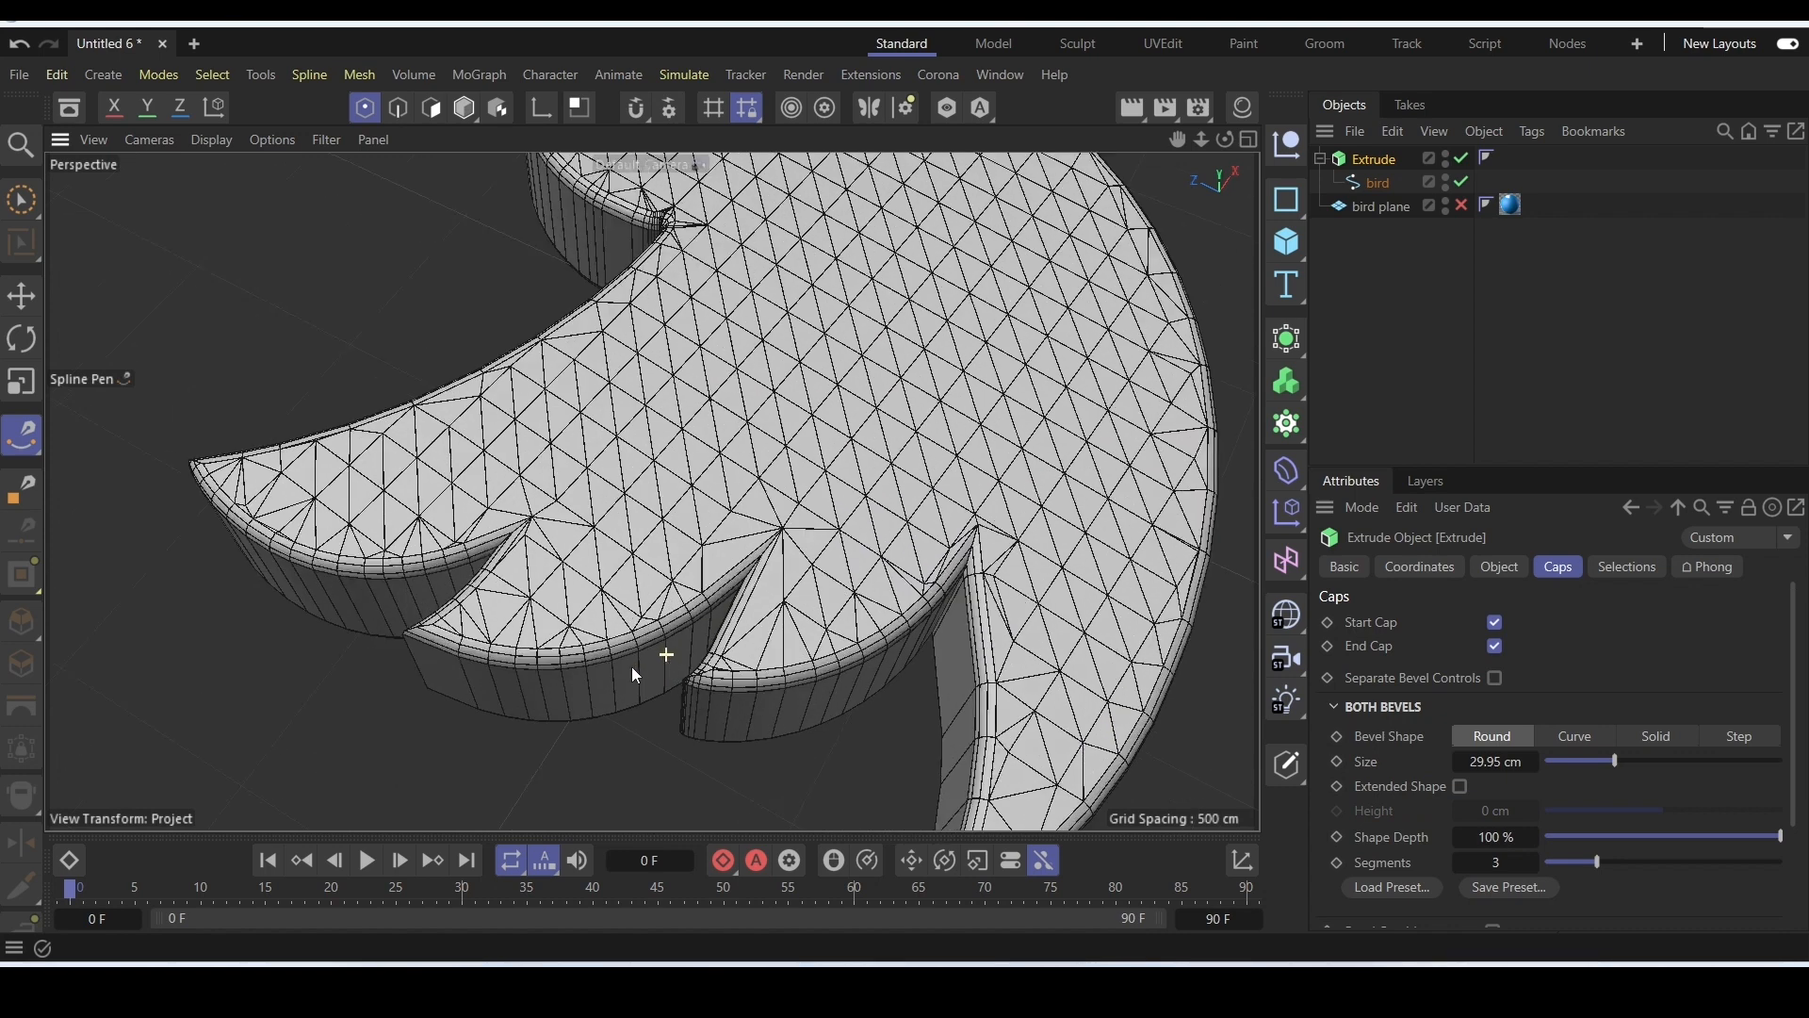
scroll(633, 671, down, 3)
alt+drag(633, 671, 710, 420)
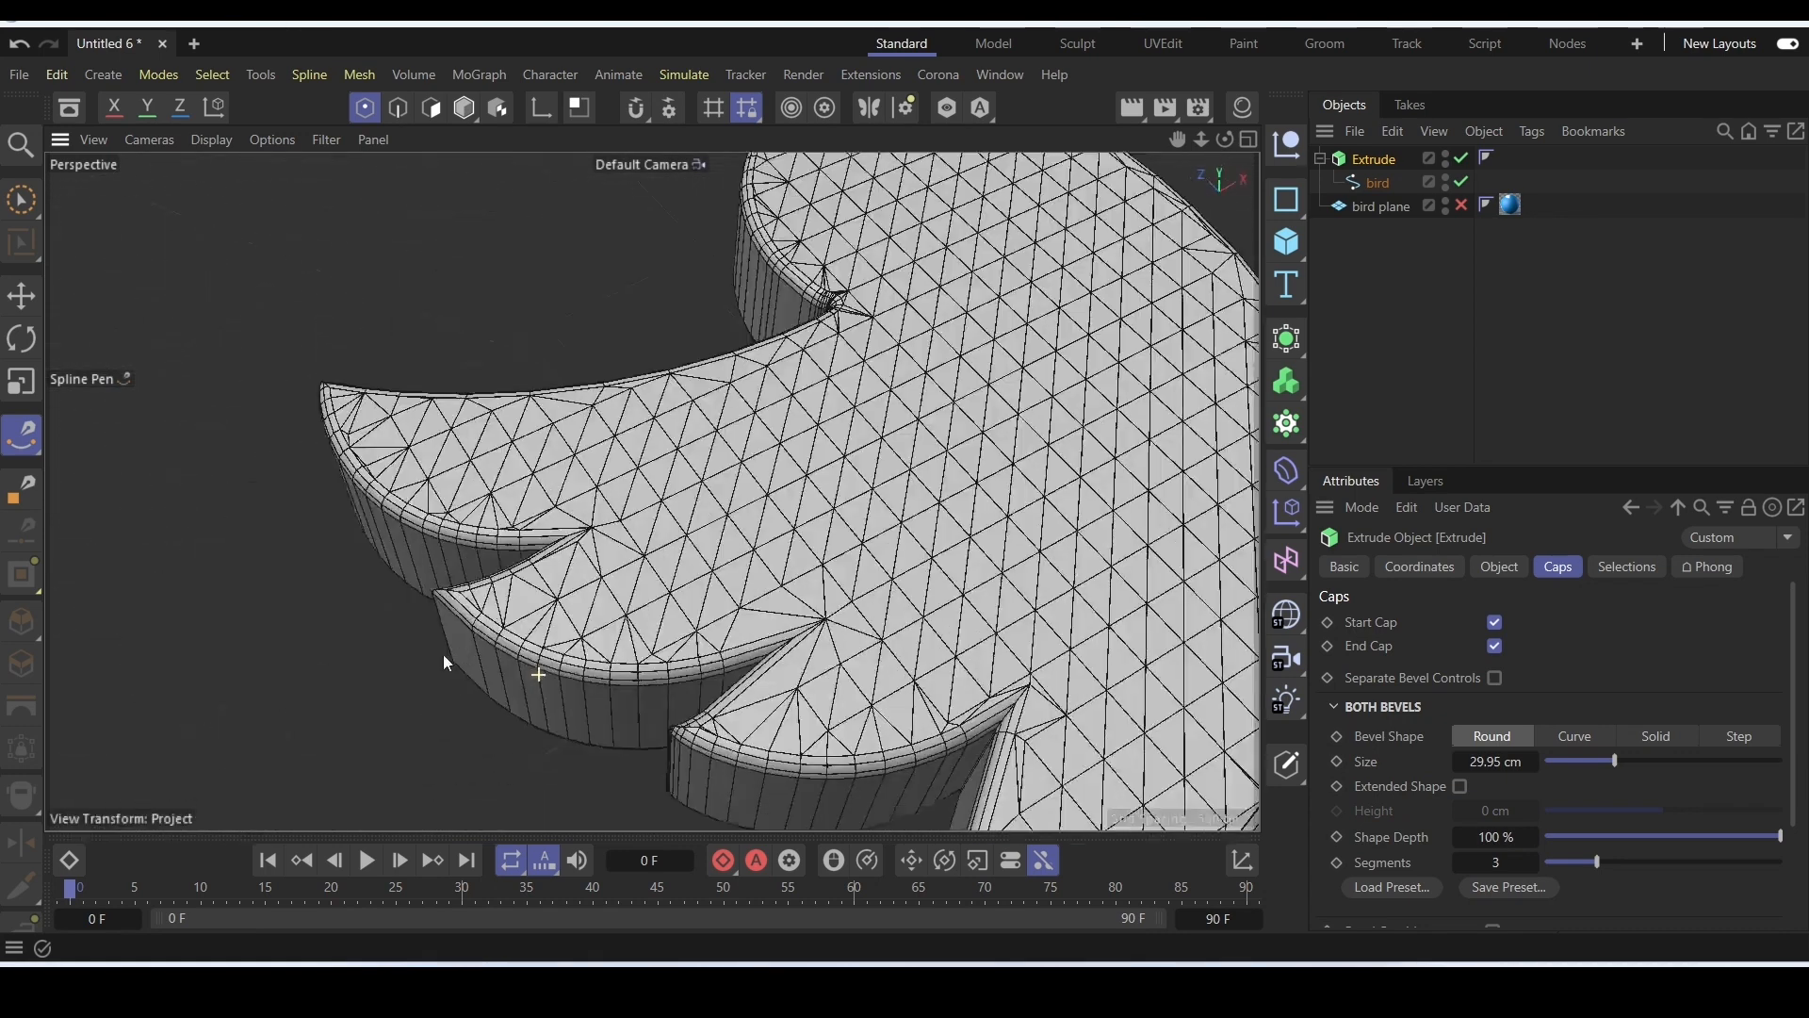
alt+drag(444, 660, 484, 723)
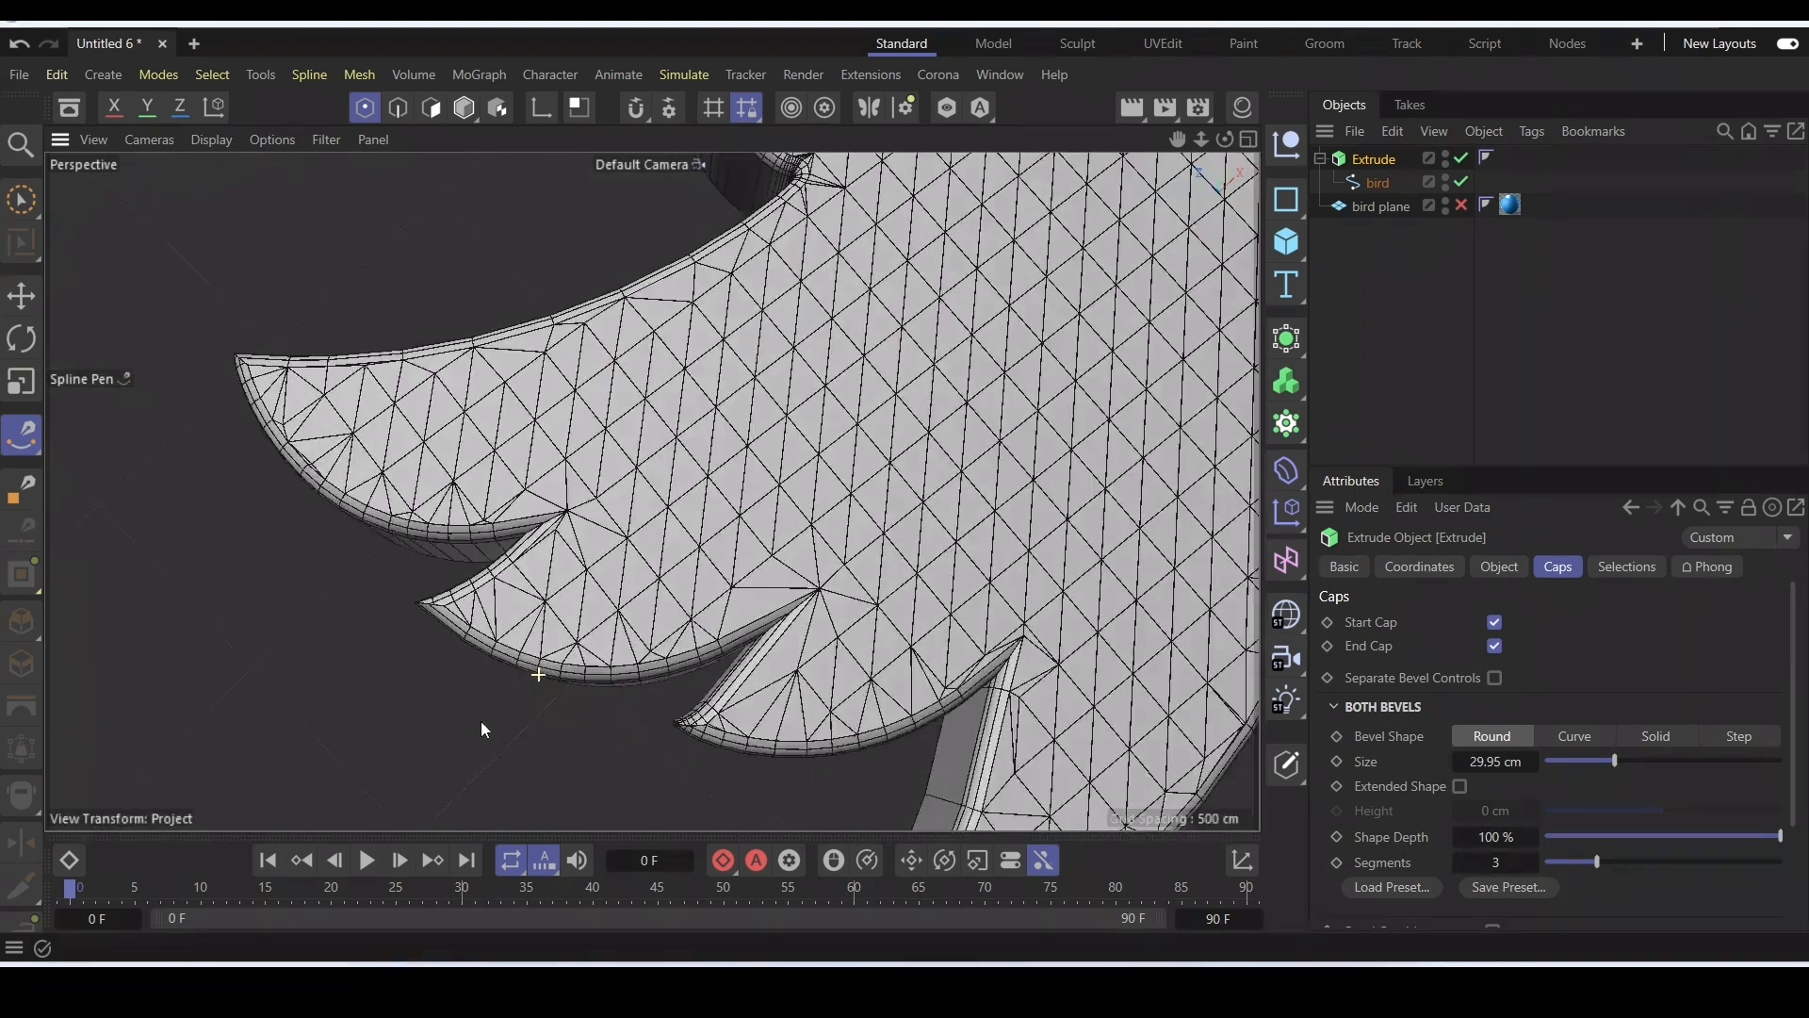
scroll(483, 618, up, 5)
scroll(483, 622, up, 2)
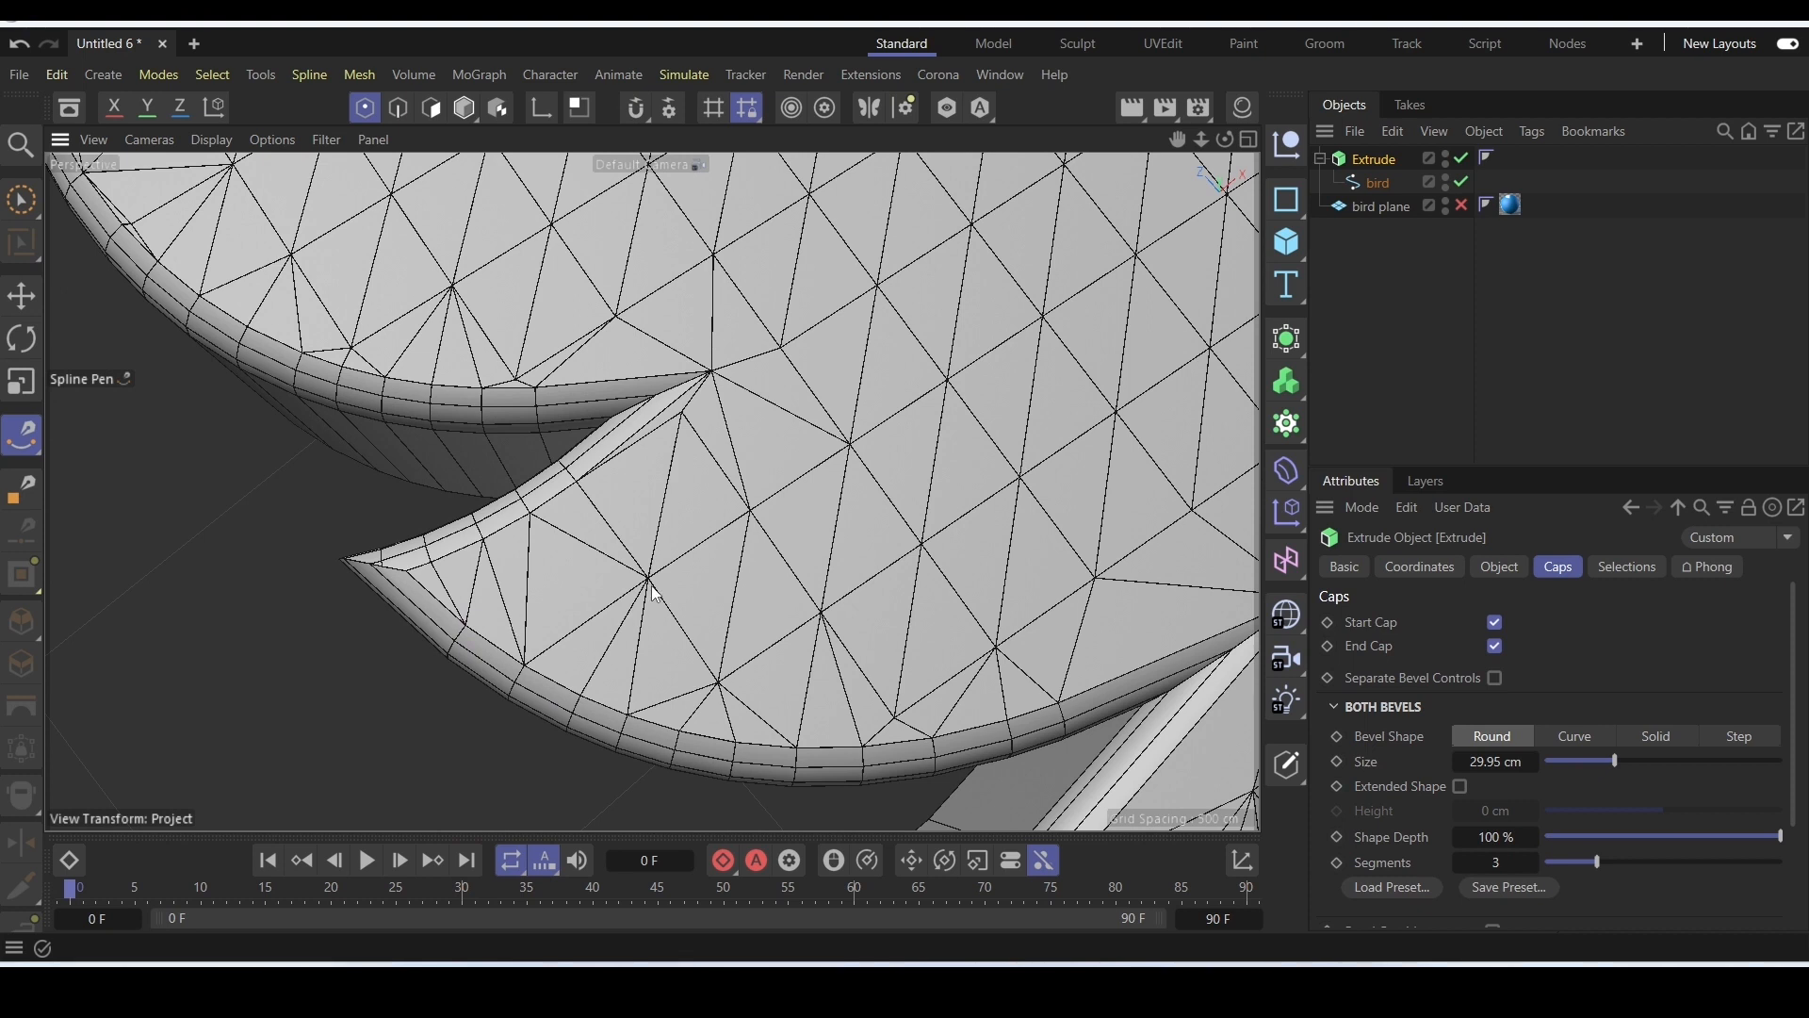
key(ctrl+z)
scroll(657, 594, down, 5)
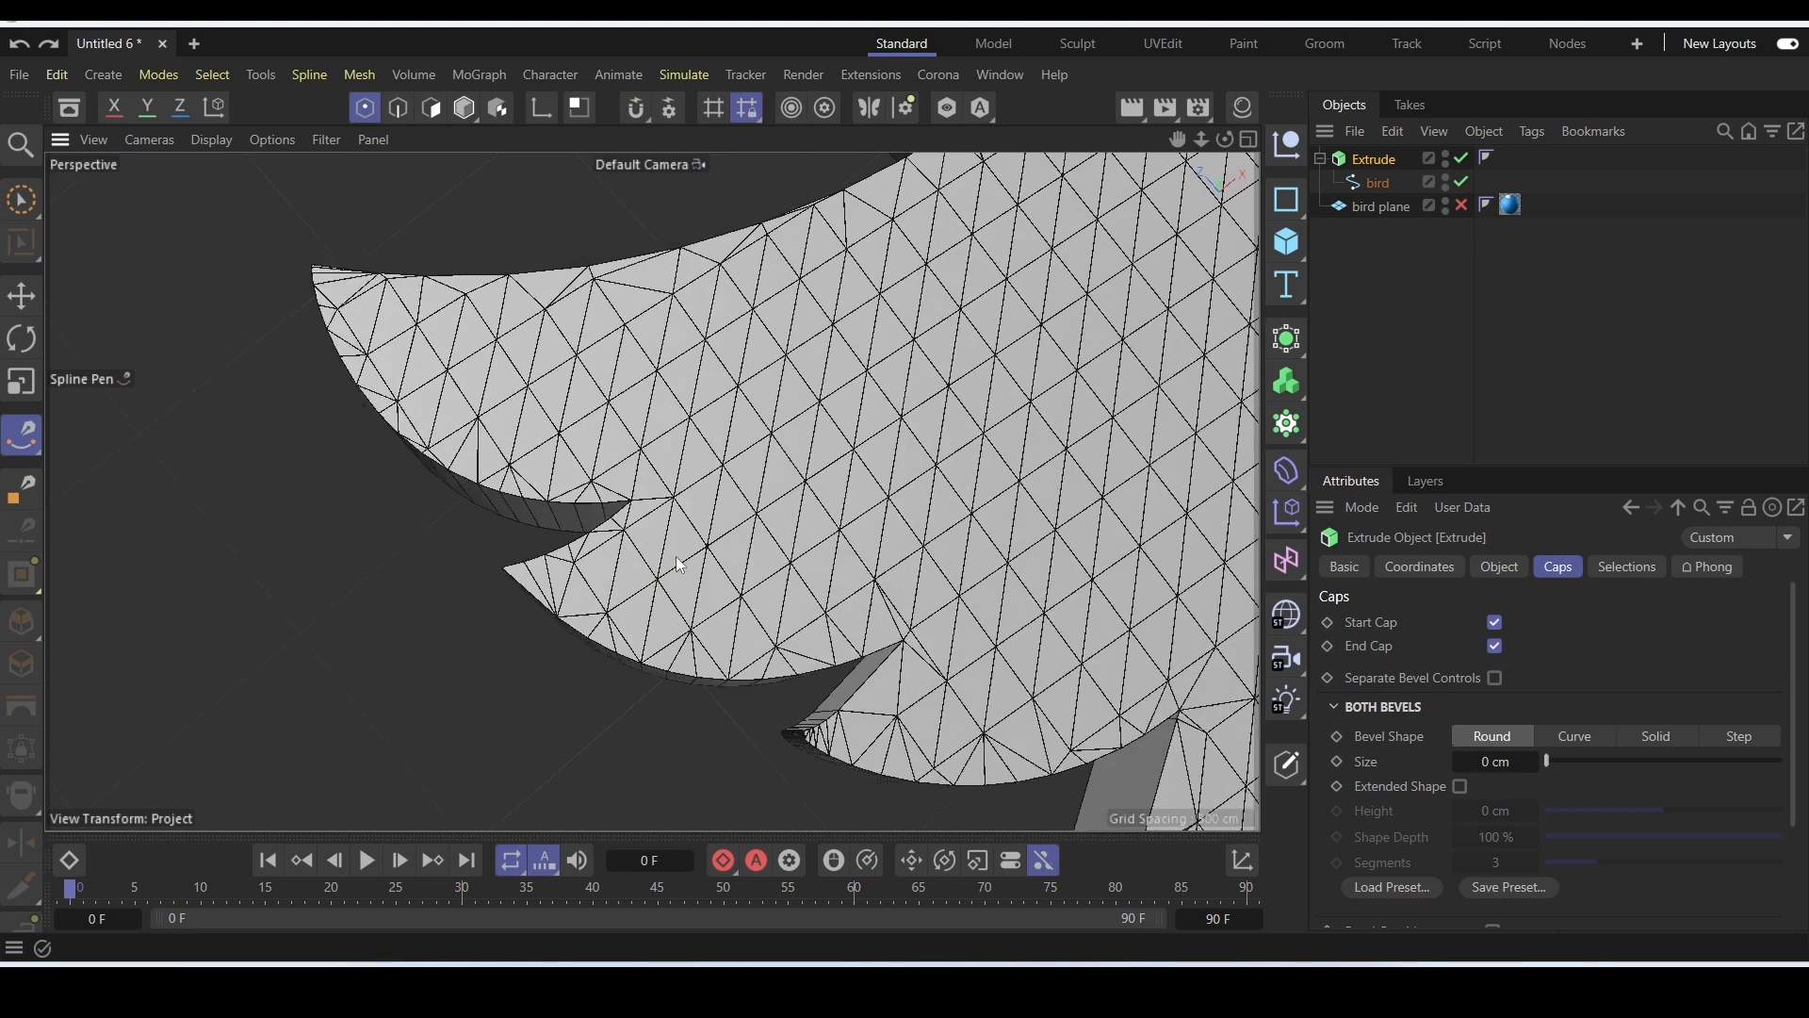
scroll(1048, 296, down, 1)
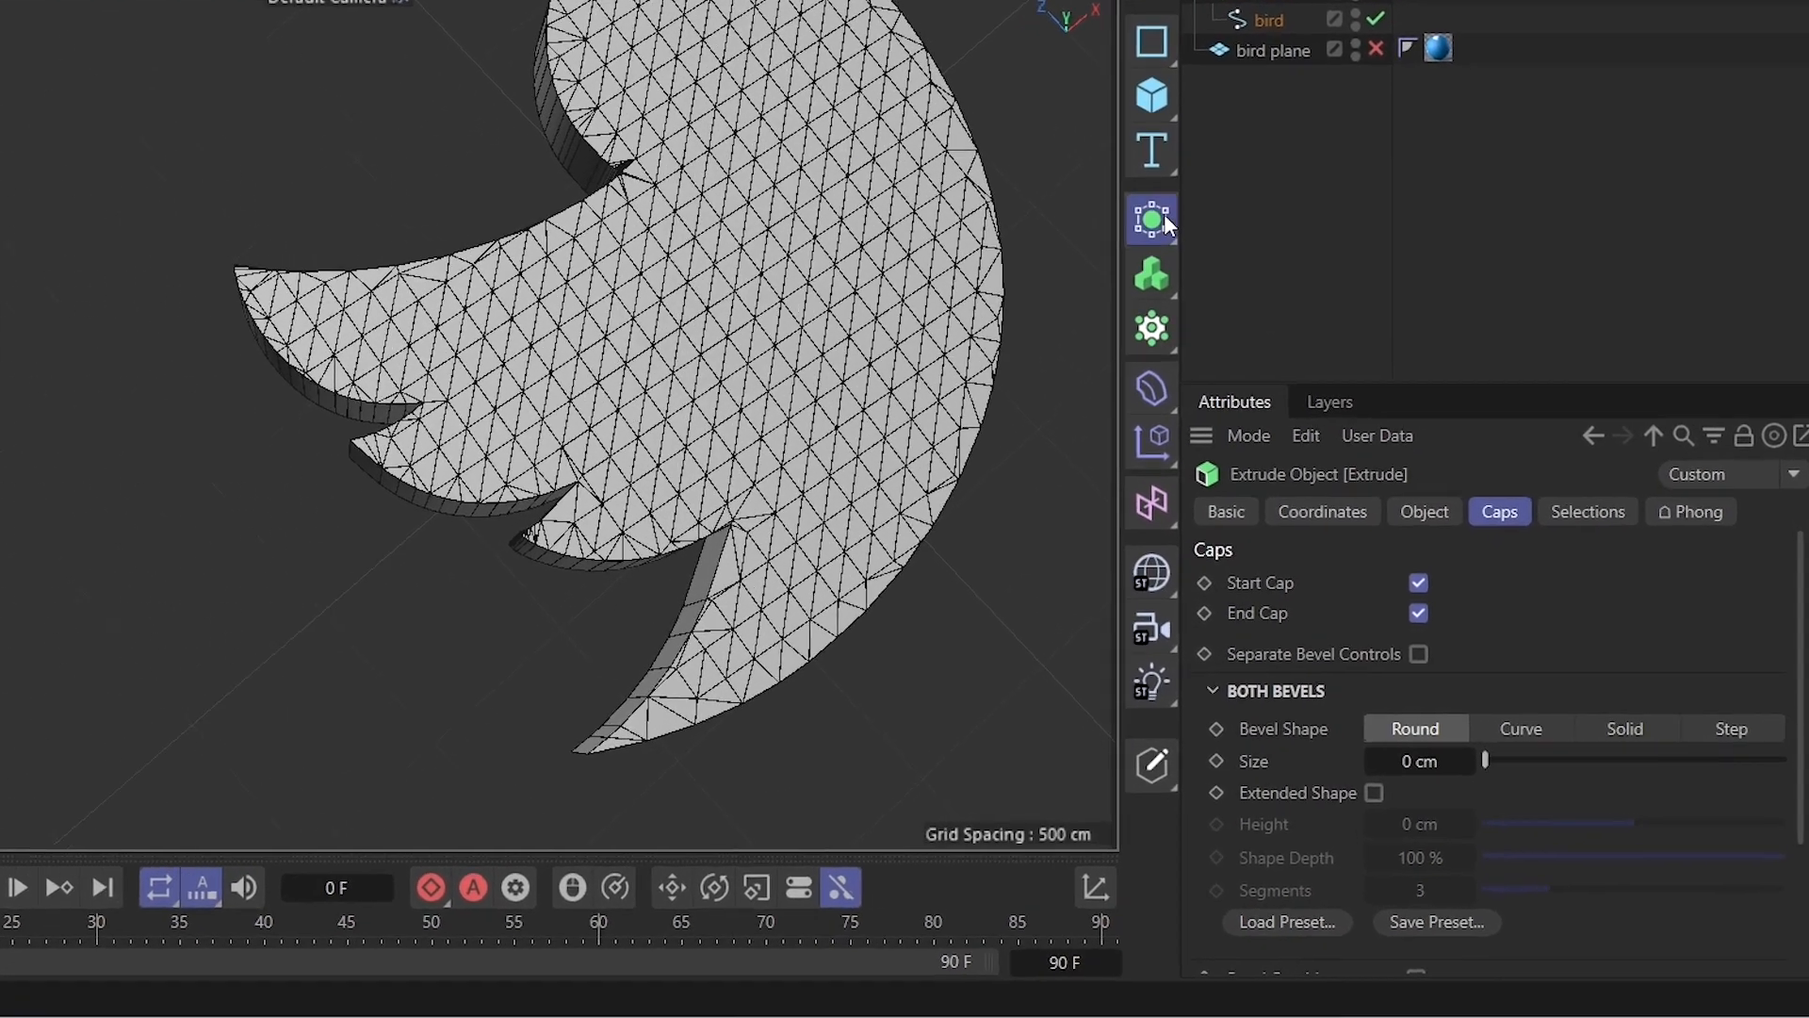
Add a Remesh generator and make the Extrude object its child so the bird is remeshed.
click(1172, 226)
click(1254, 683)
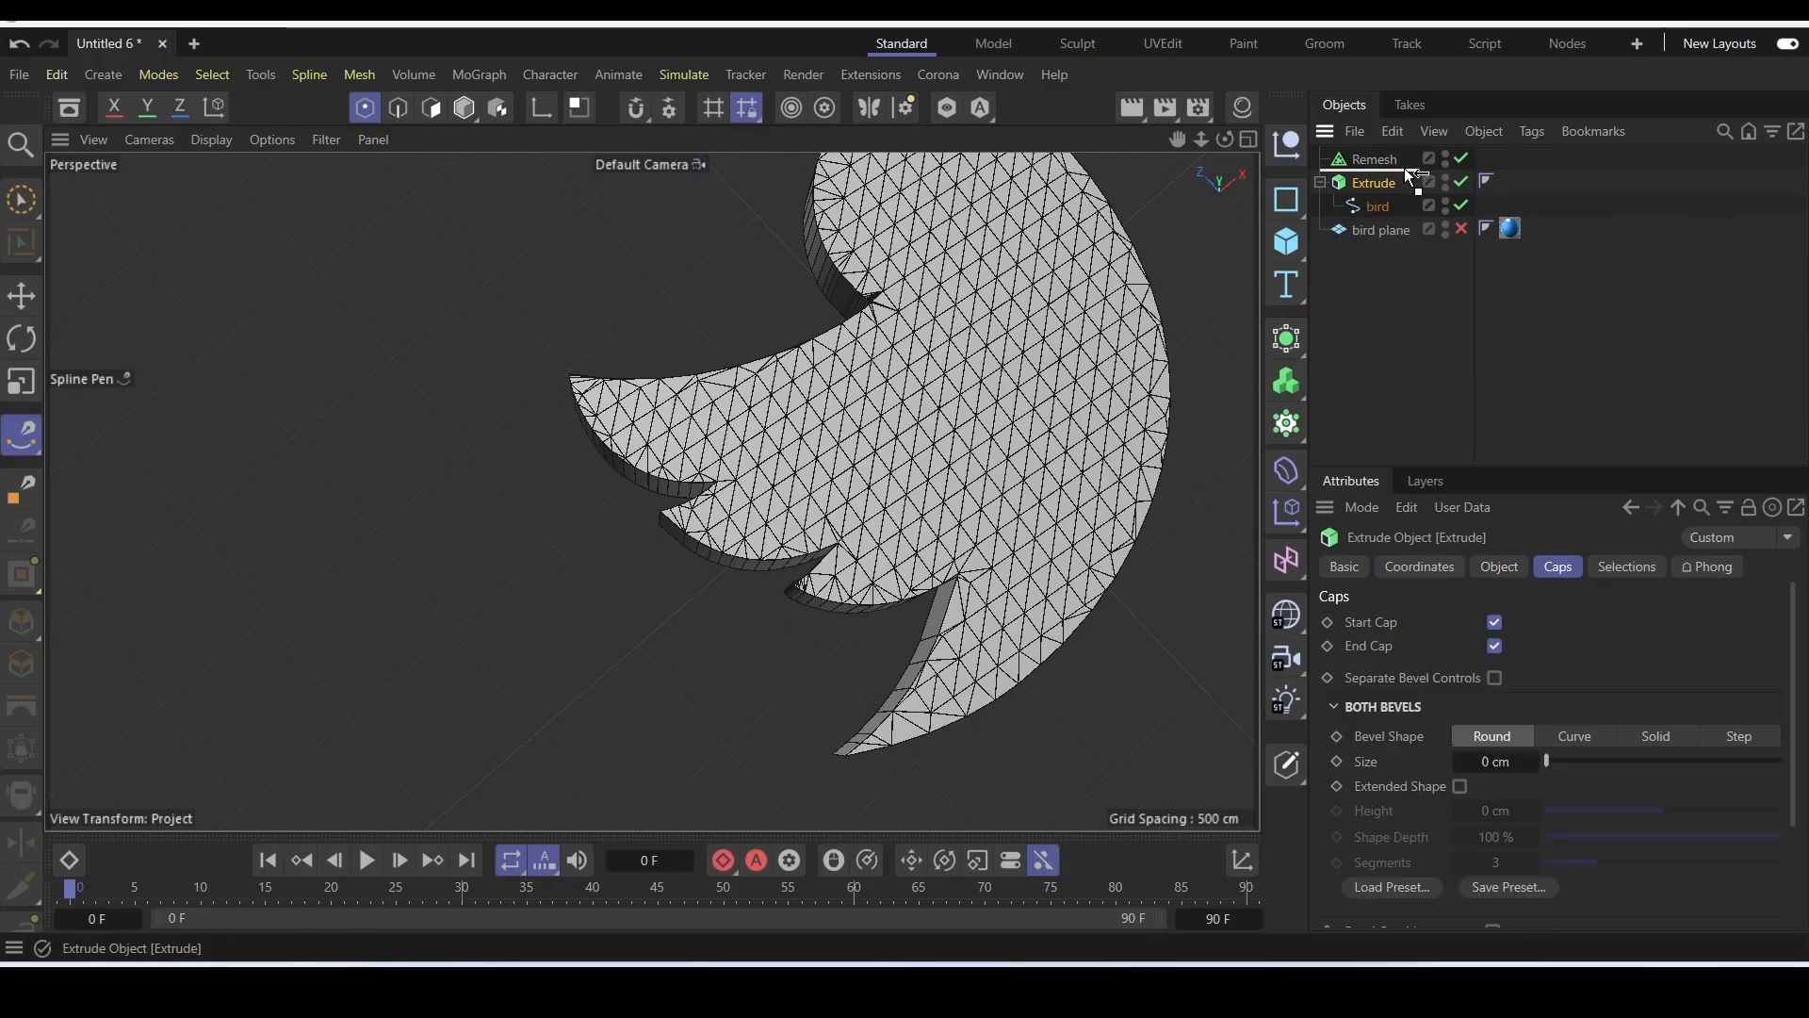
drag(1410, 177, 1388, 162)
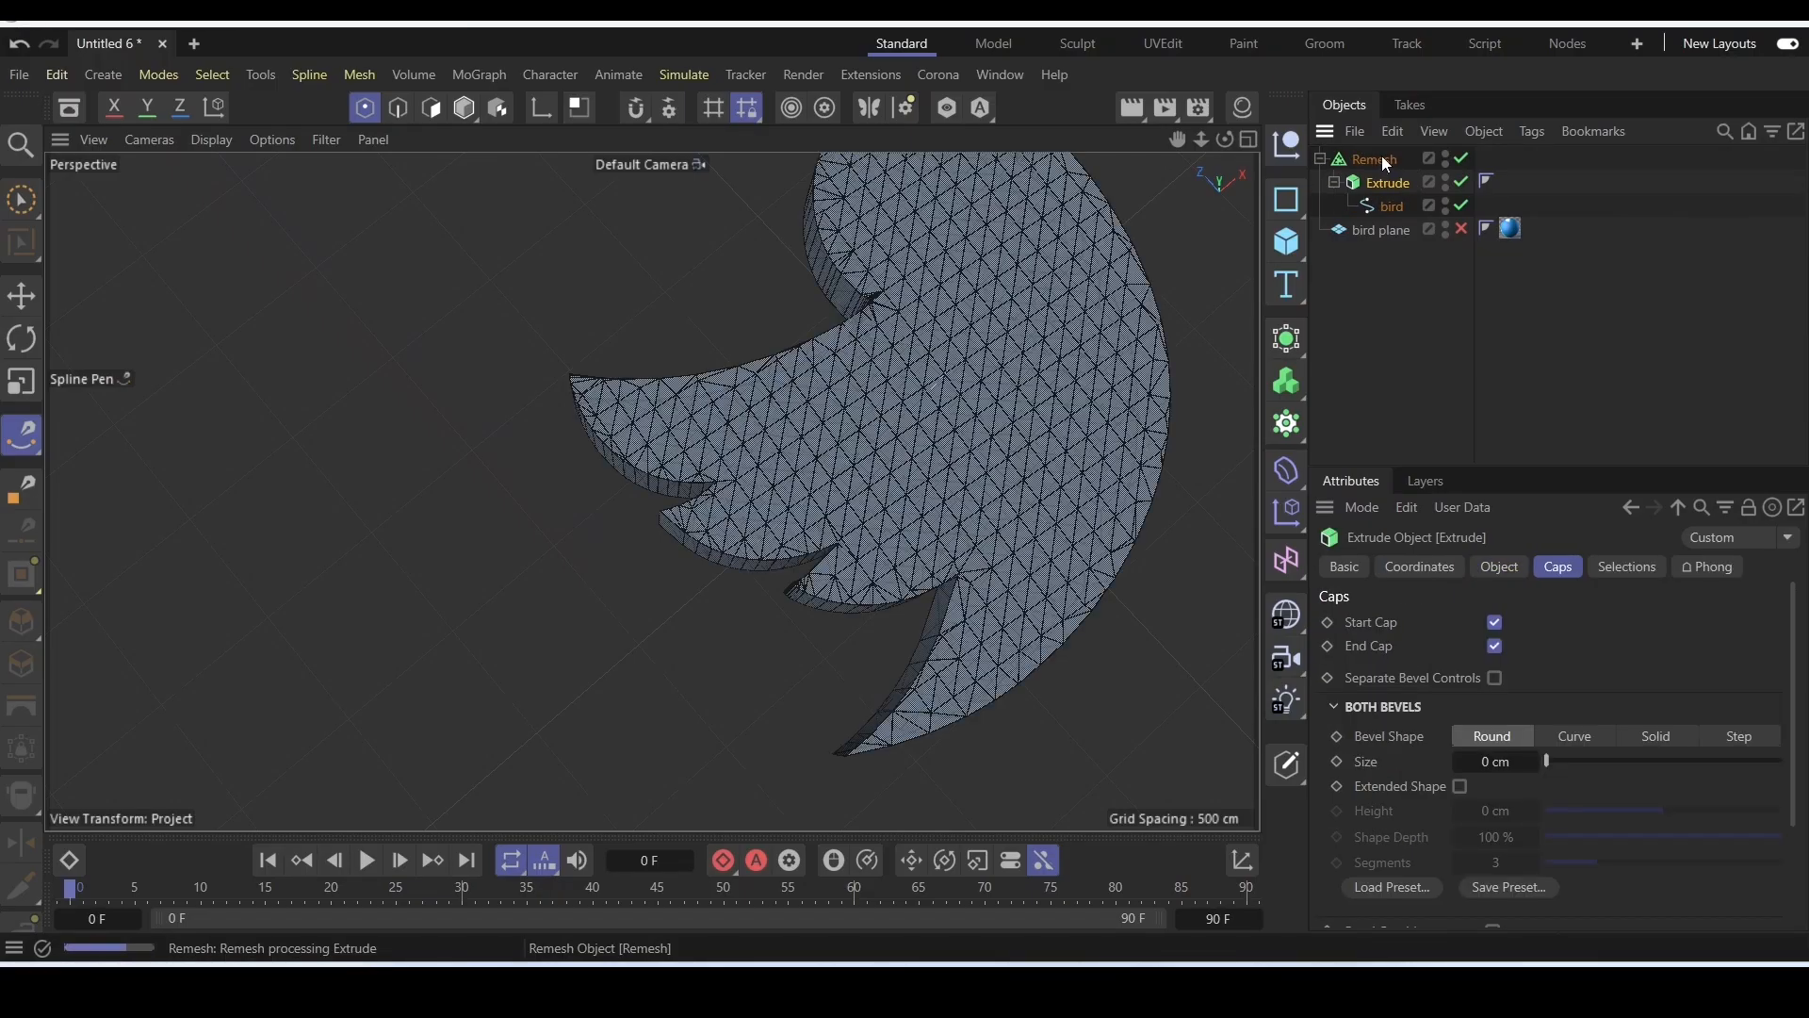
alt+drag(951, 354, 950, 354)
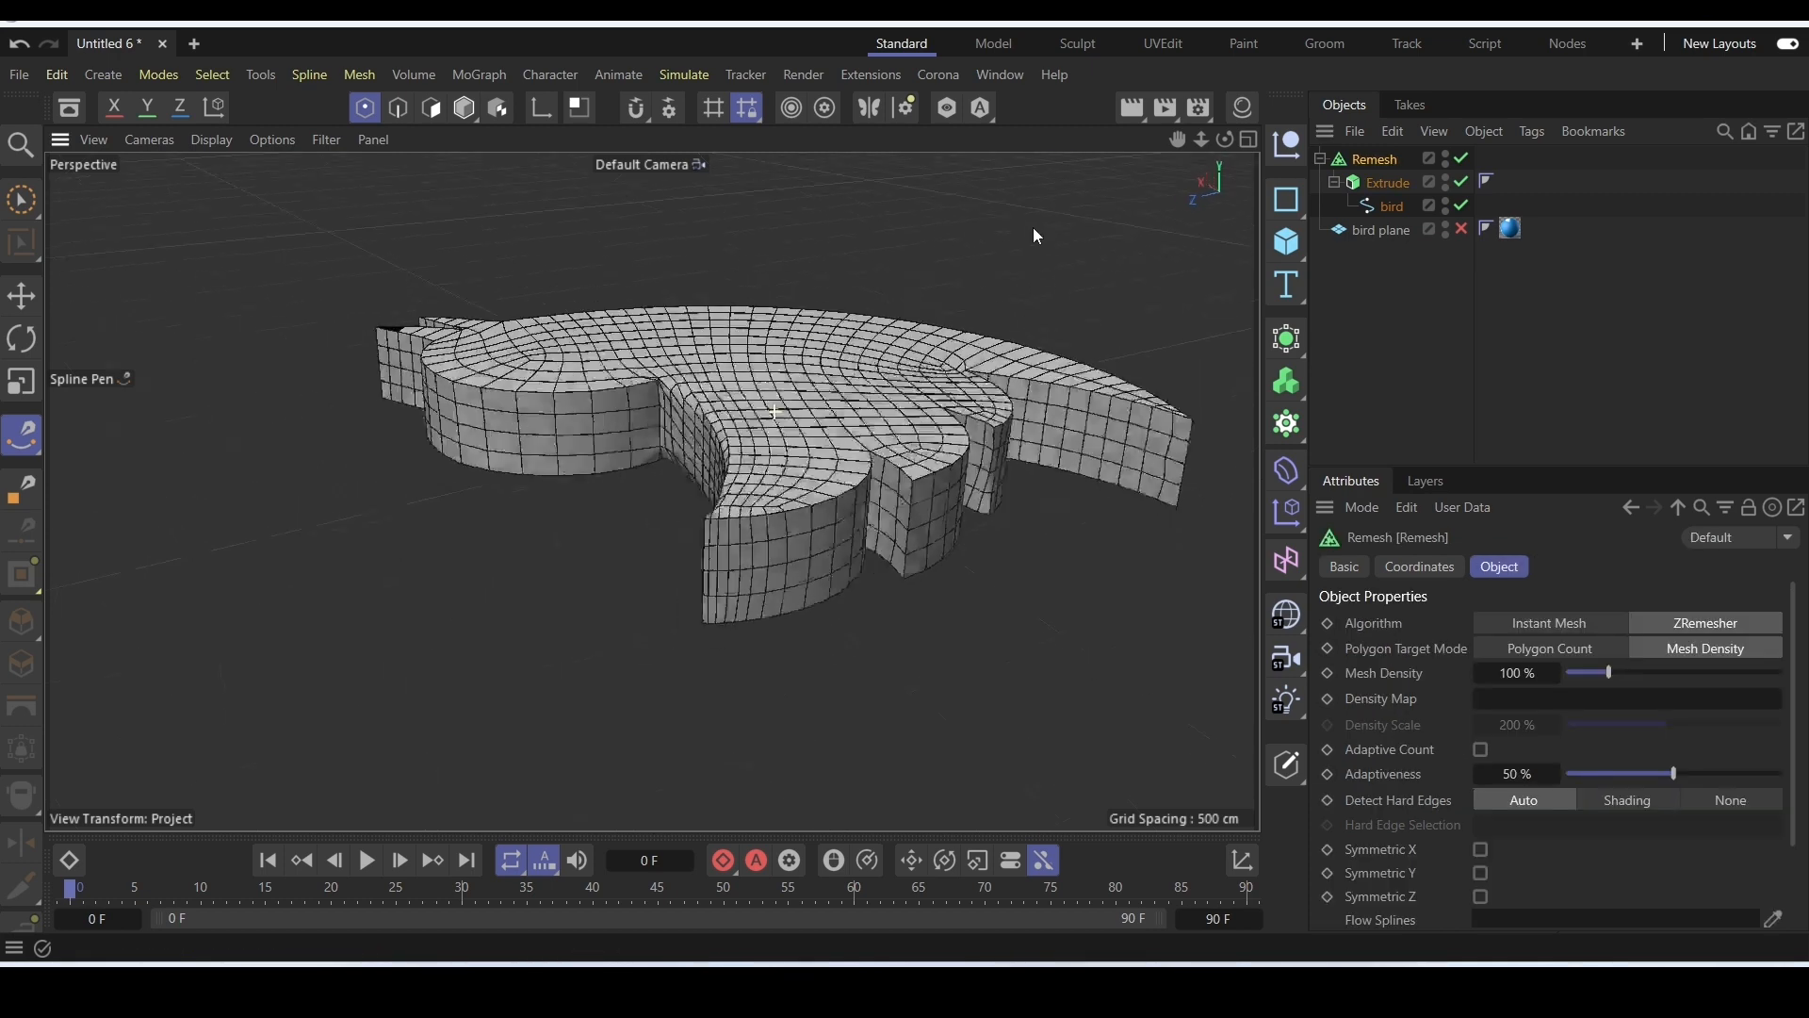
Examine the remeshed bird's topology up close and raise the Remesh generator's mesh density to 279 %.
alt+drag(1033, 228, 1174, 285)
scroll(642, 458, up, 6)
alt+drag(642, 458, 433, 469)
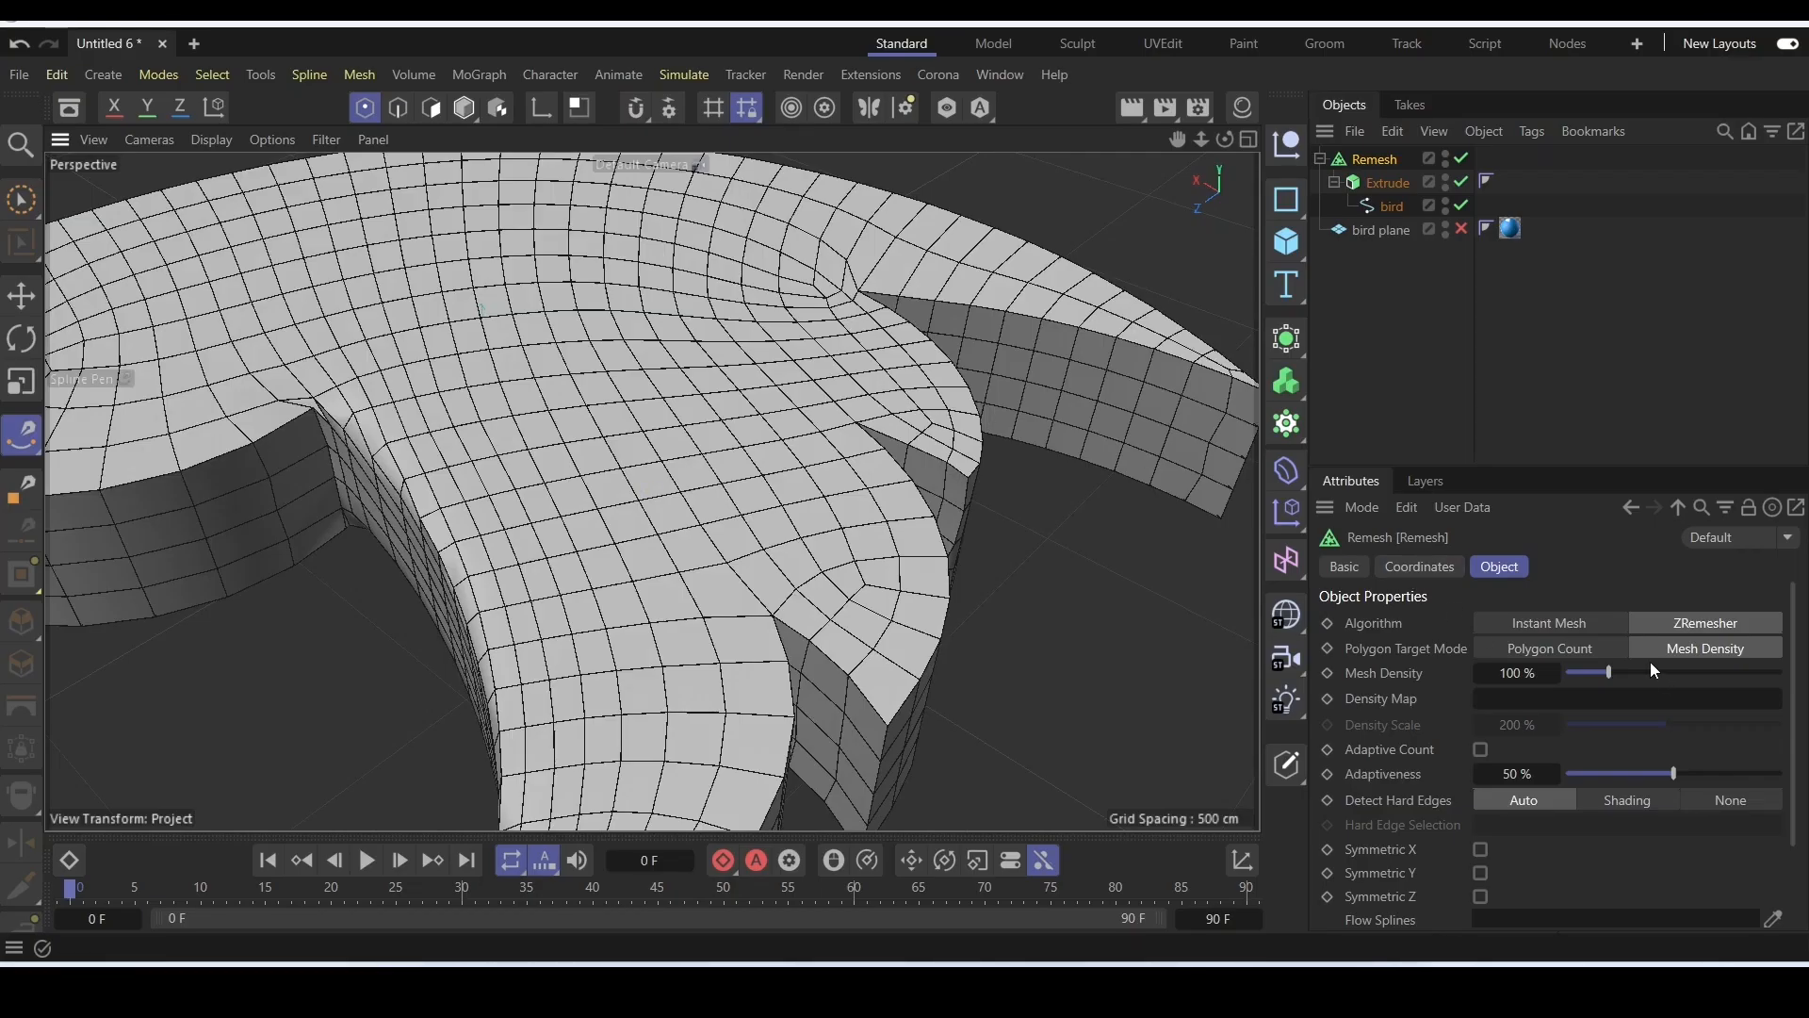
drag(1656, 670, 1686, 672)
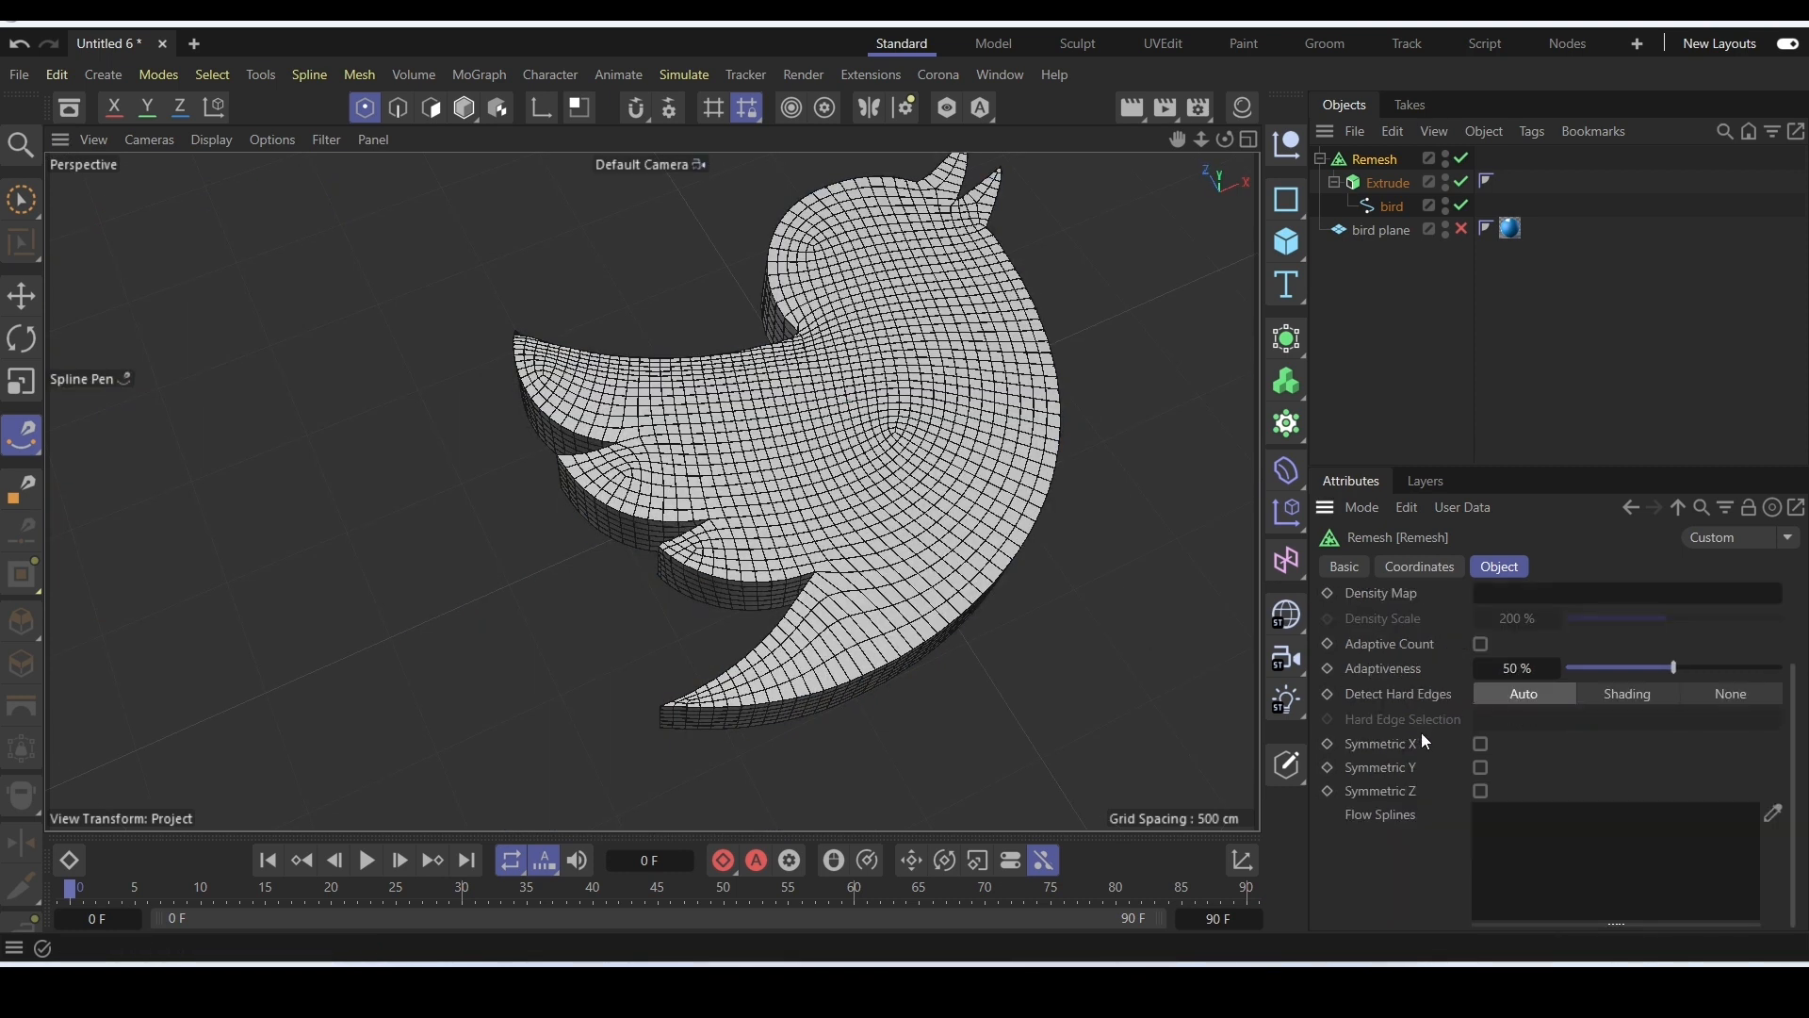
alt+drag(886, 584, 843, 622)
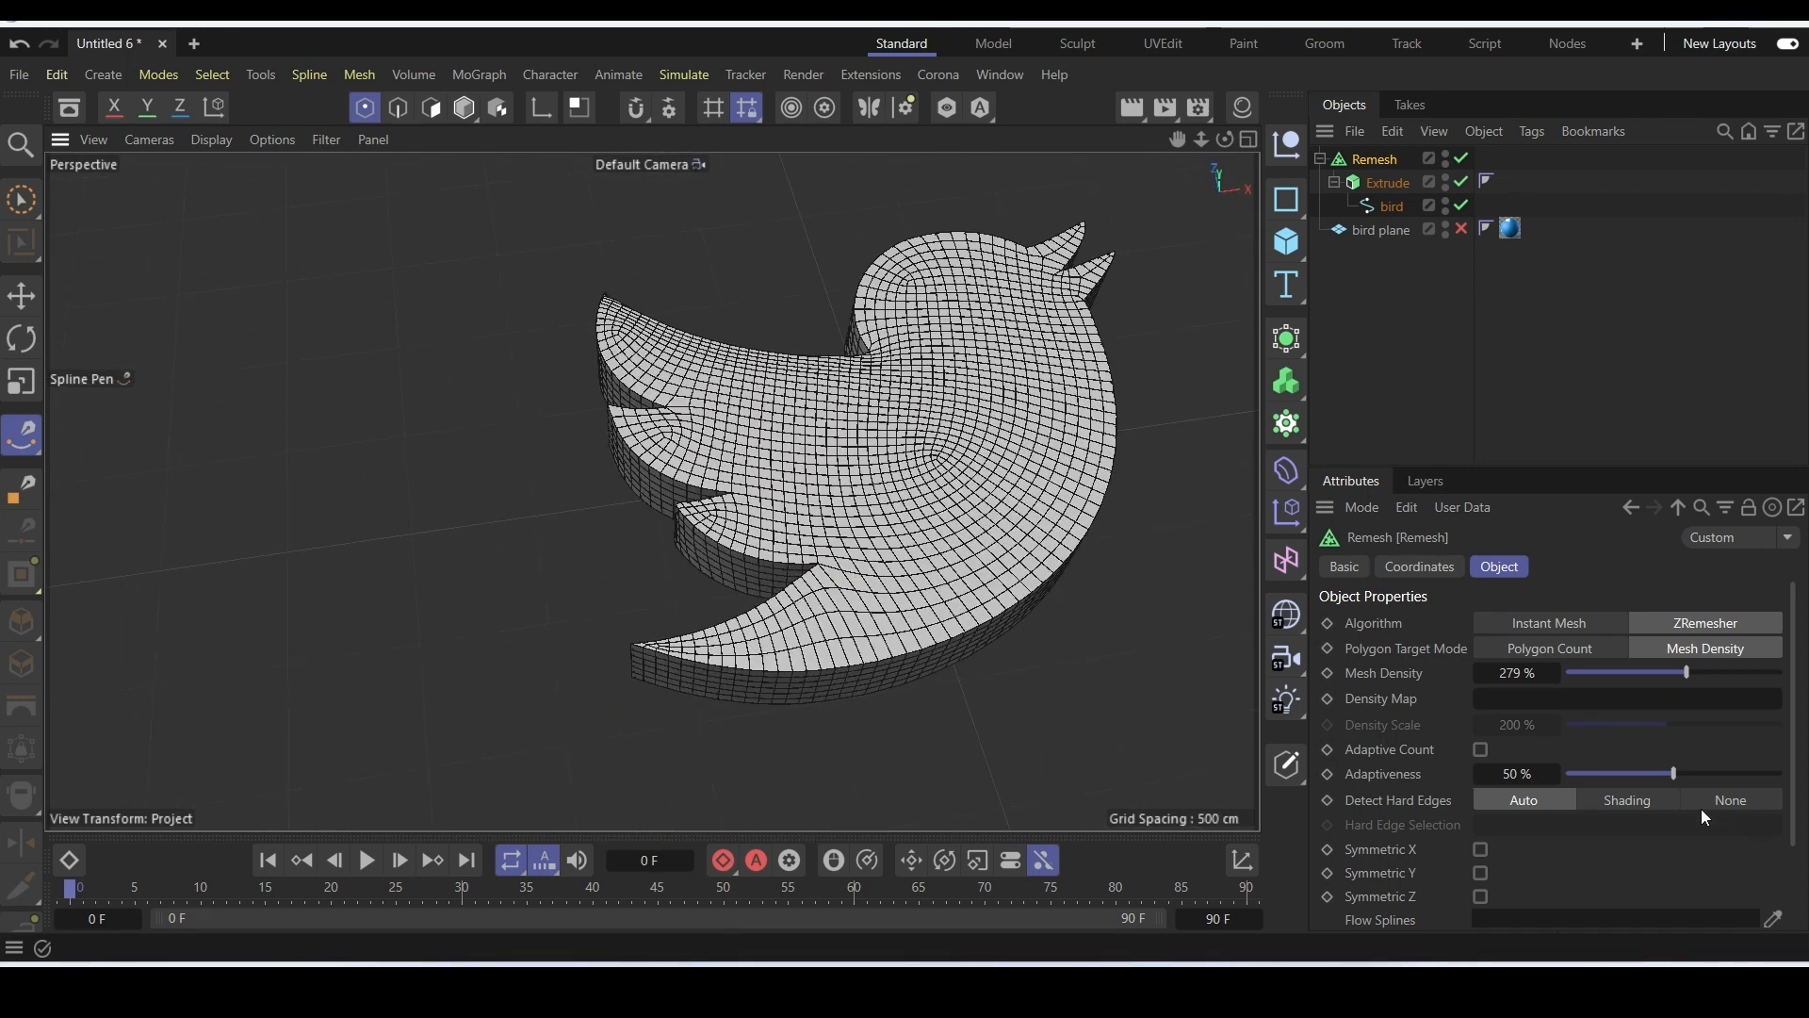
Set the Remesh generator's hard edge detection to Shading and check the mesh flow on the bird's side walls.
click(1687, 807)
click(1632, 806)
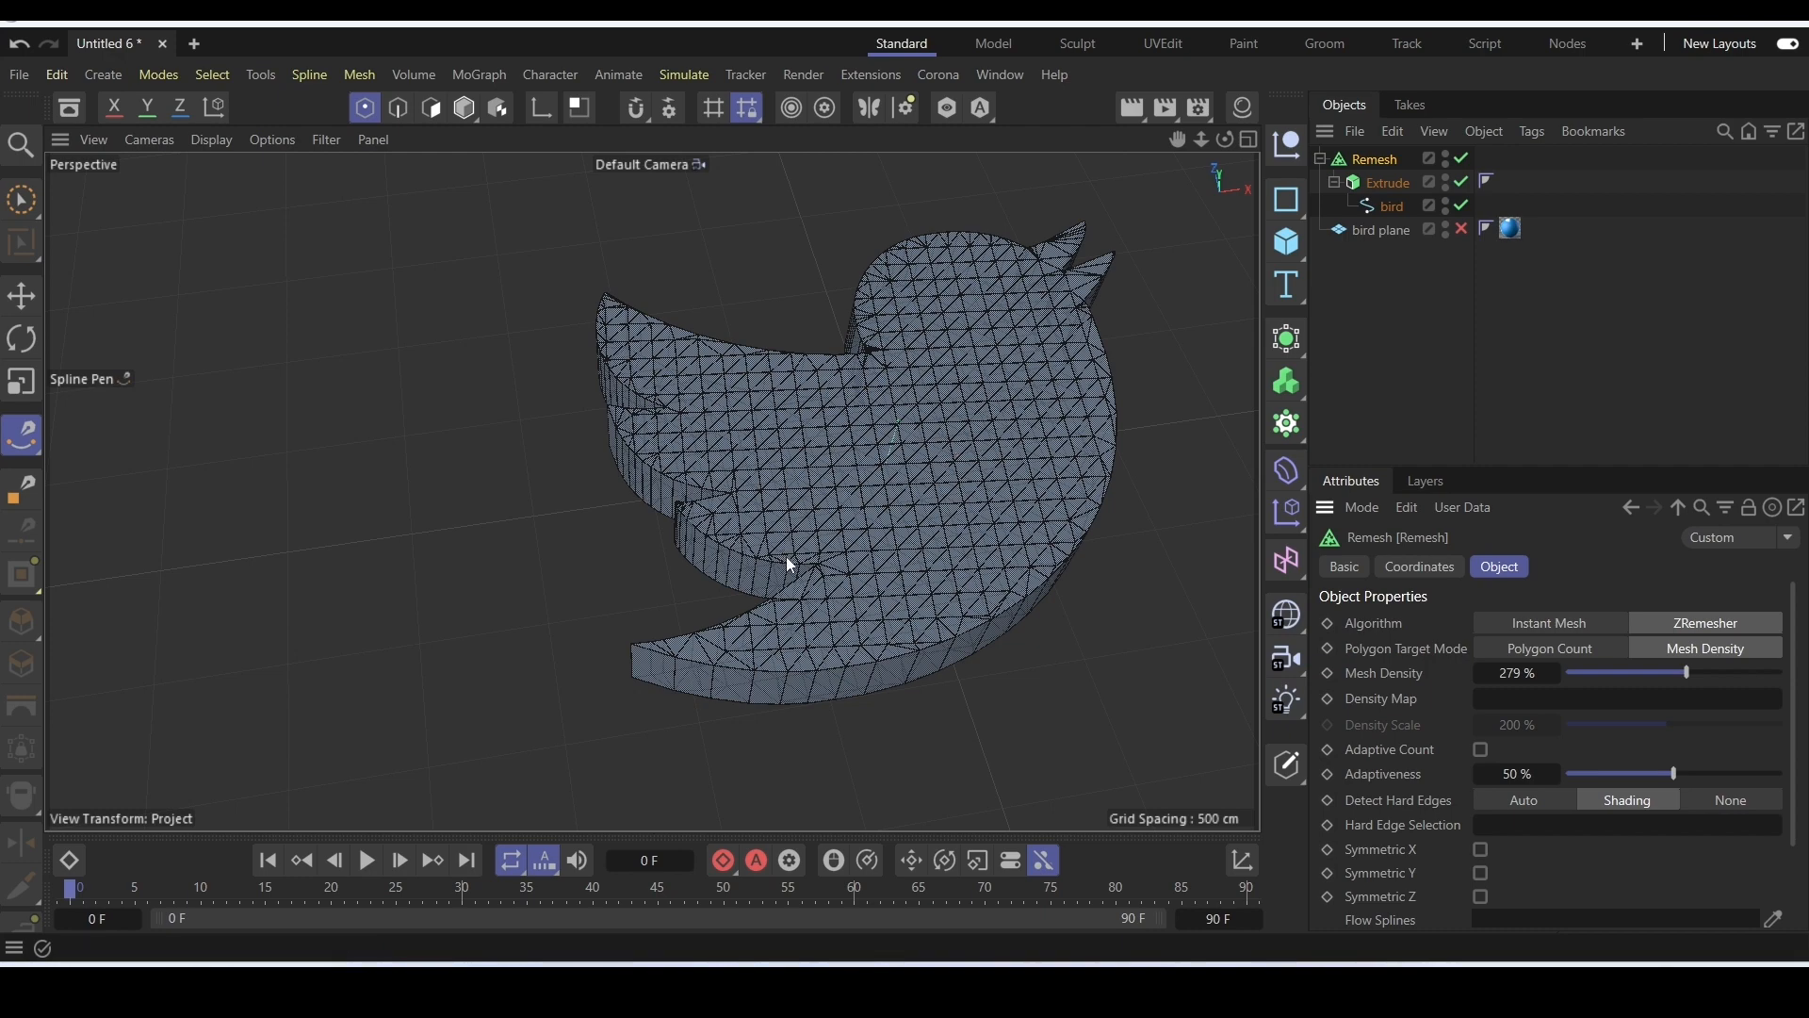
alt+right_drag(843, 671, 845, 454)
alt+drag(849, 462, 1144, 349)
scroll(918, 603, up, 5)
alt+drag(794, 541, 680, 533)
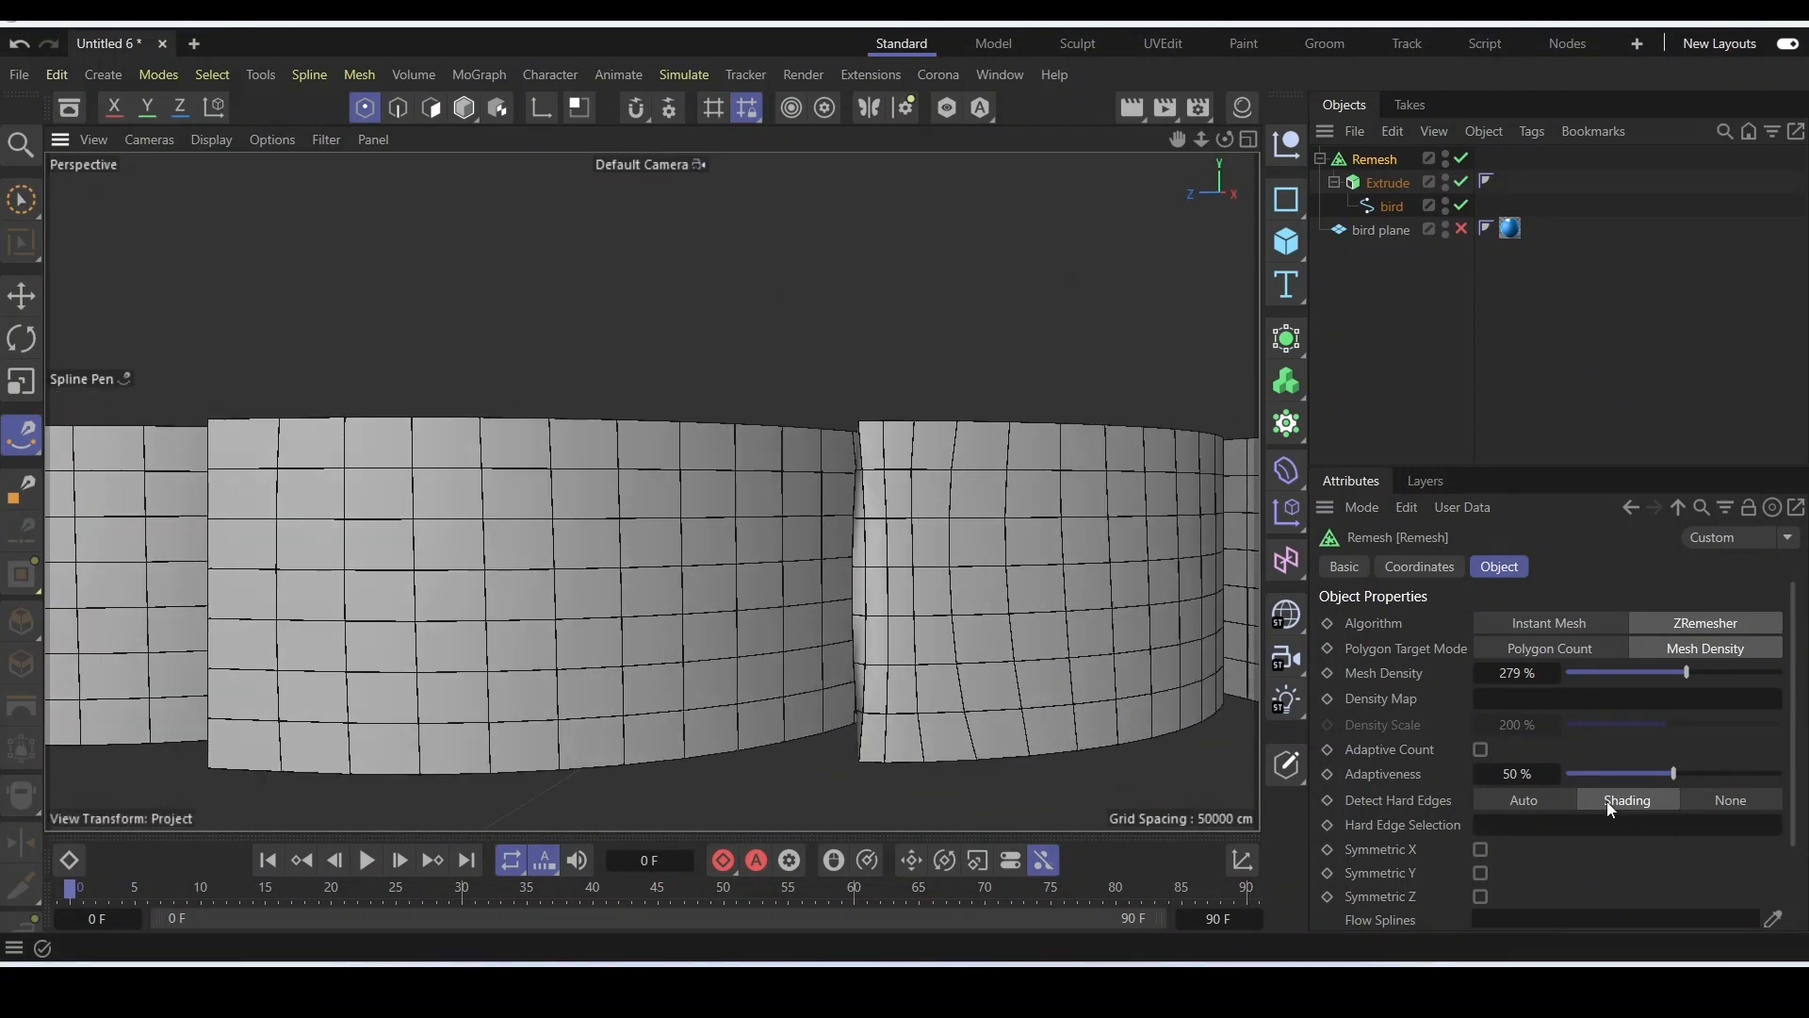
click(1569, 824)
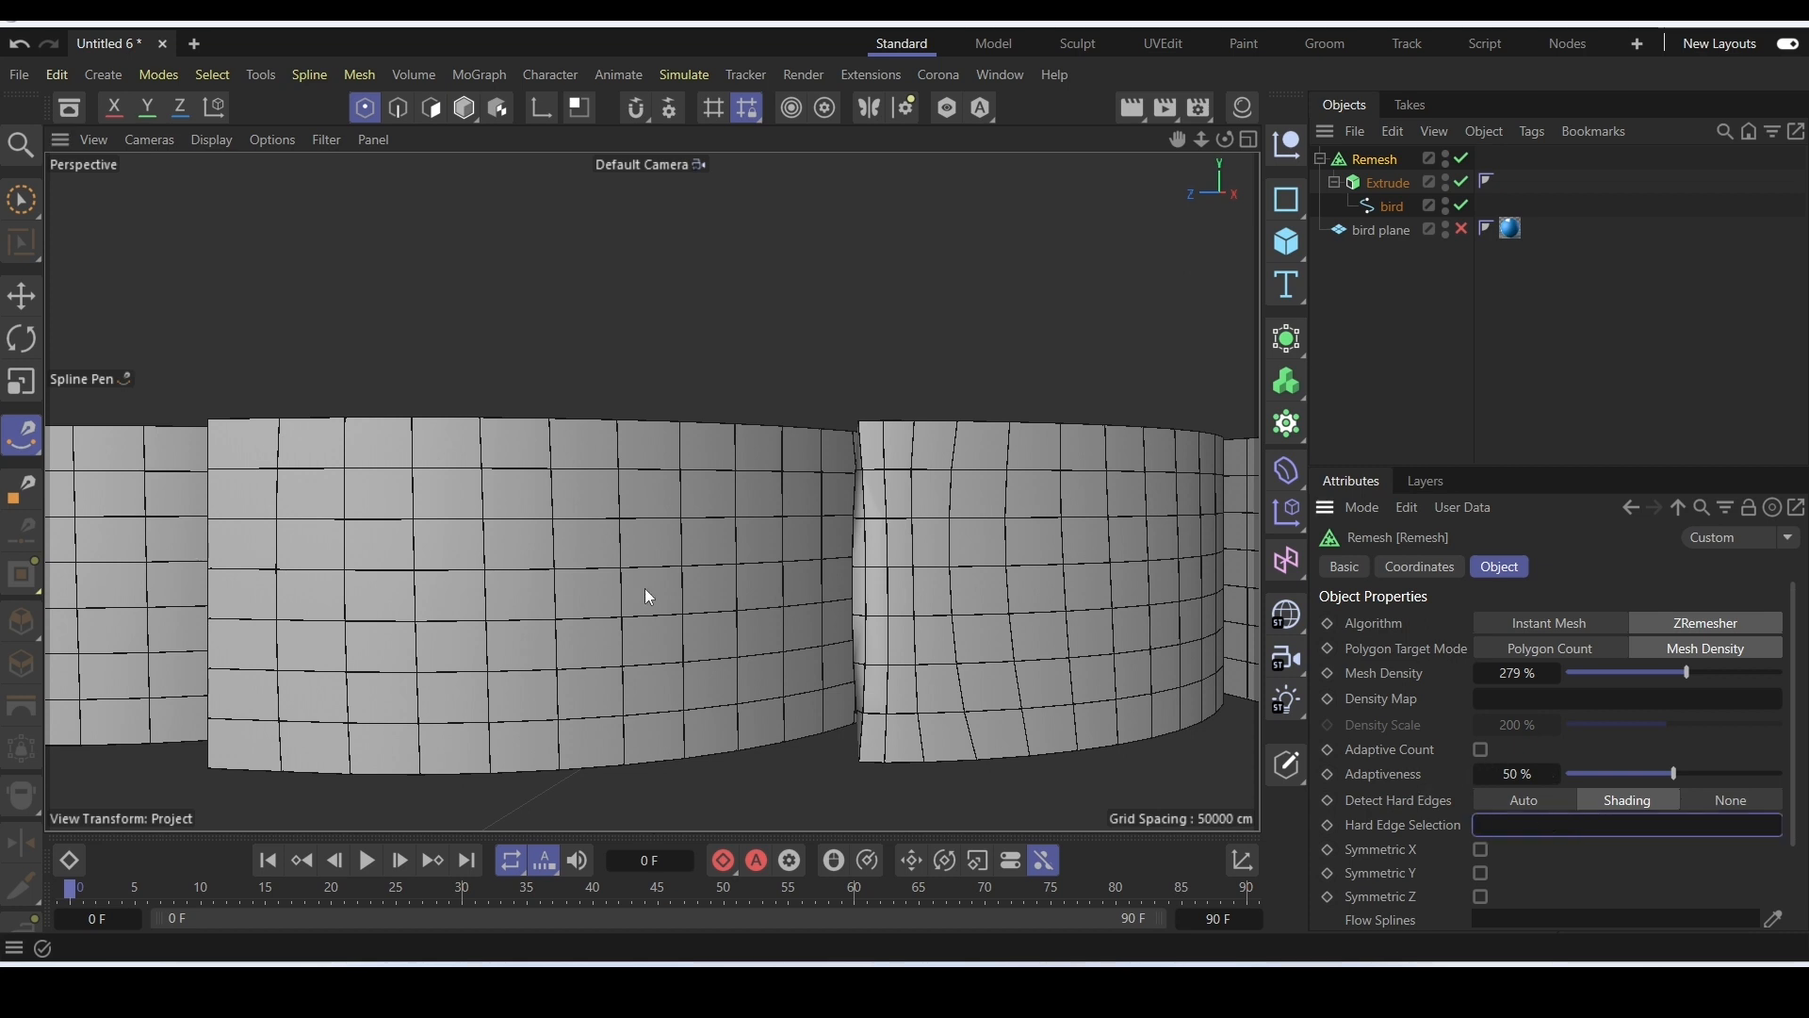
click(398, 106)
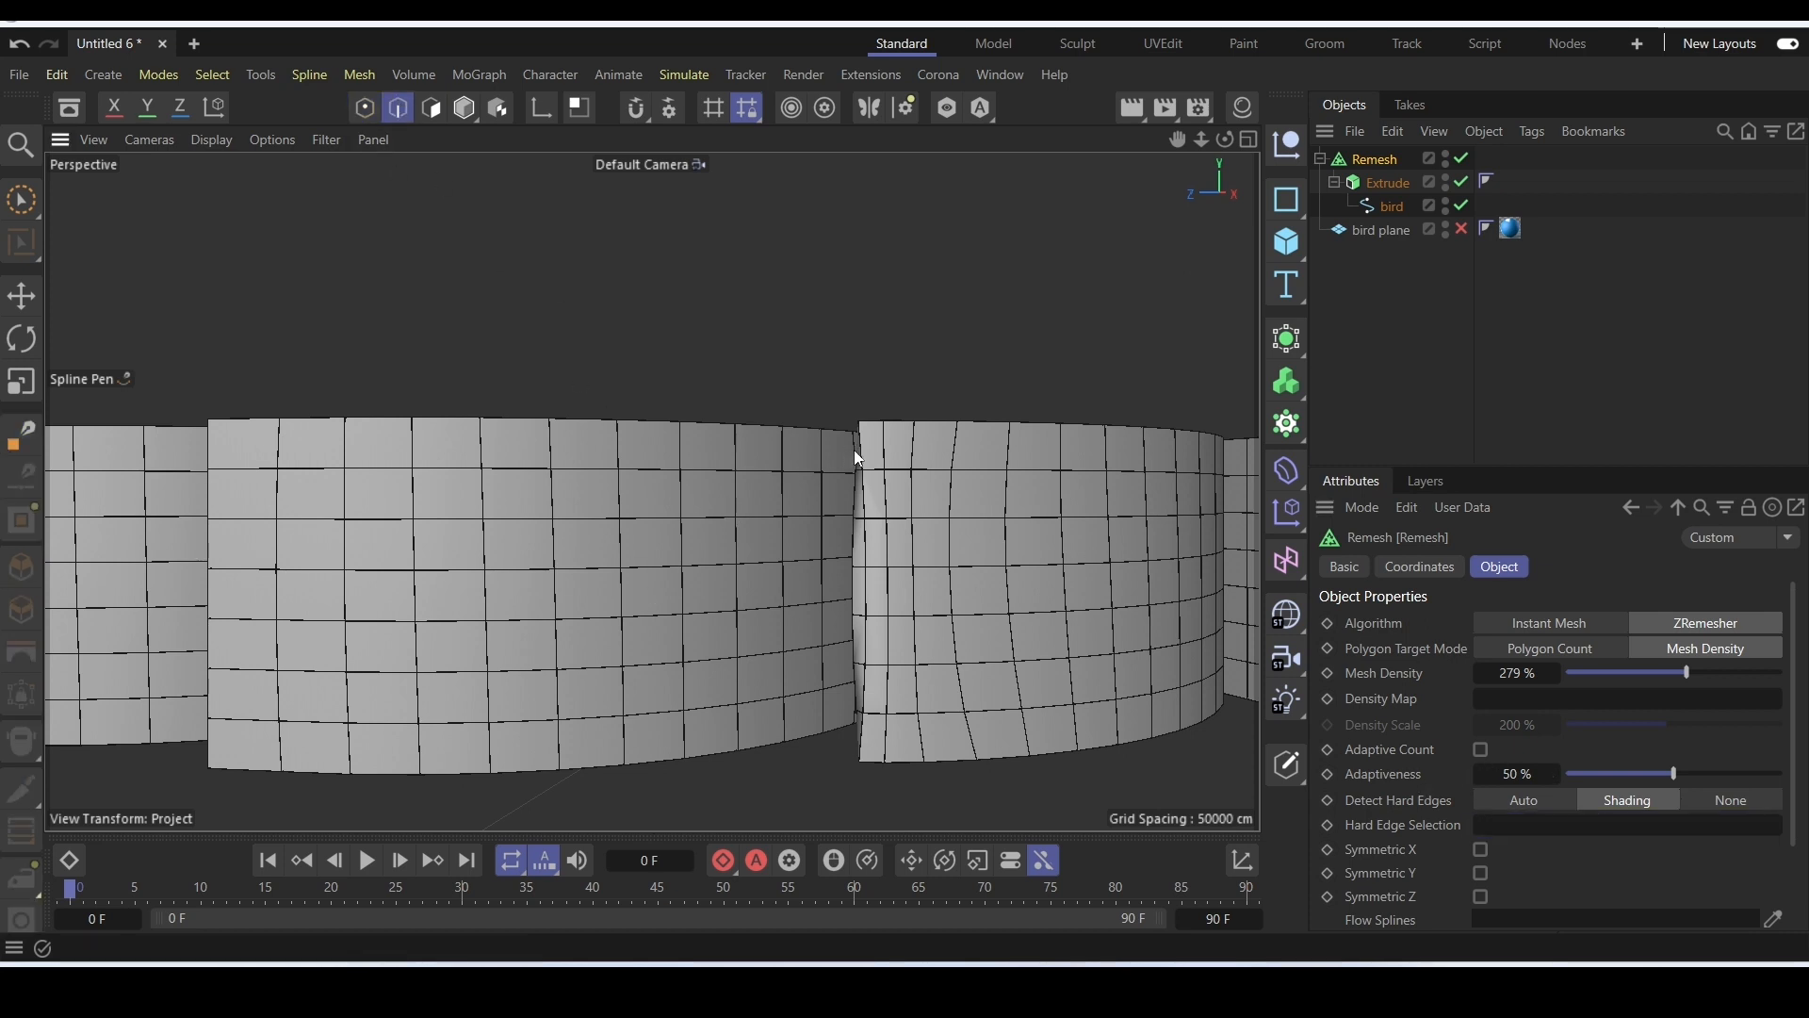
click(822, 660)
key(ctrl+z)
Switch to Model mode and generate a polygon copy of the Remesh generator with Current State to Object.
click(464, 106)
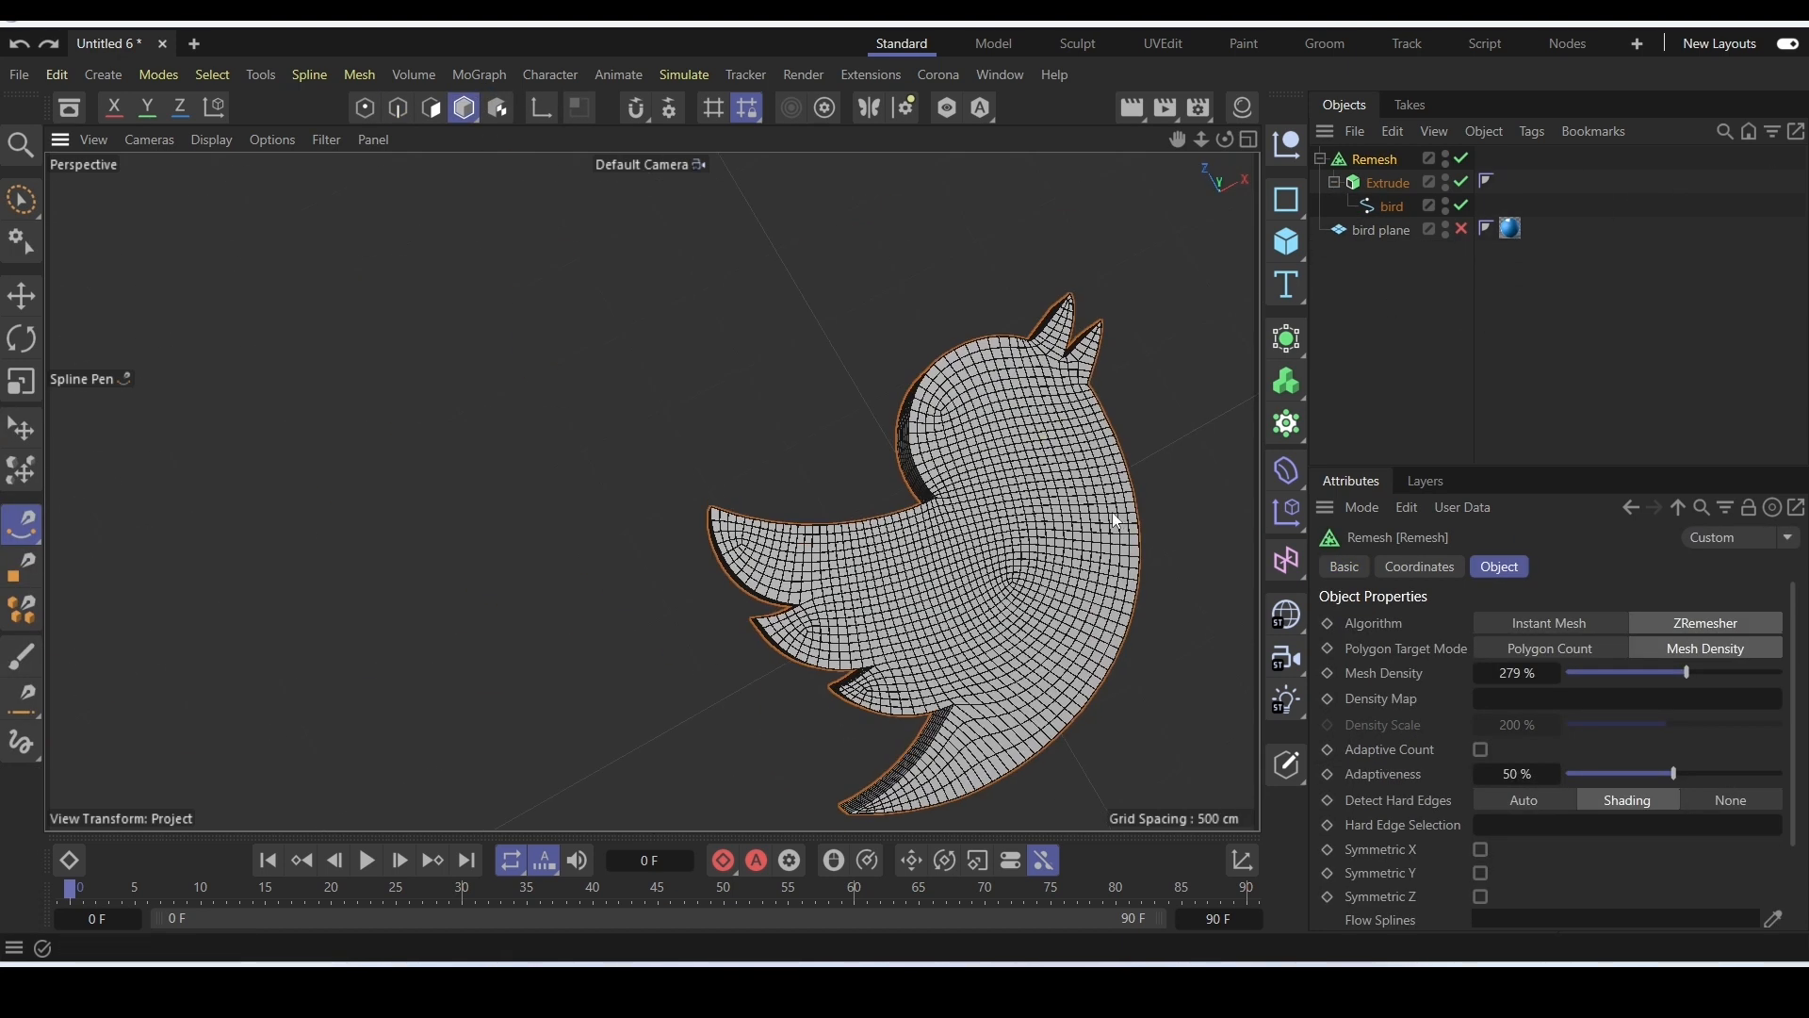
alt+middle_drag(1115, 515, 975, 455)
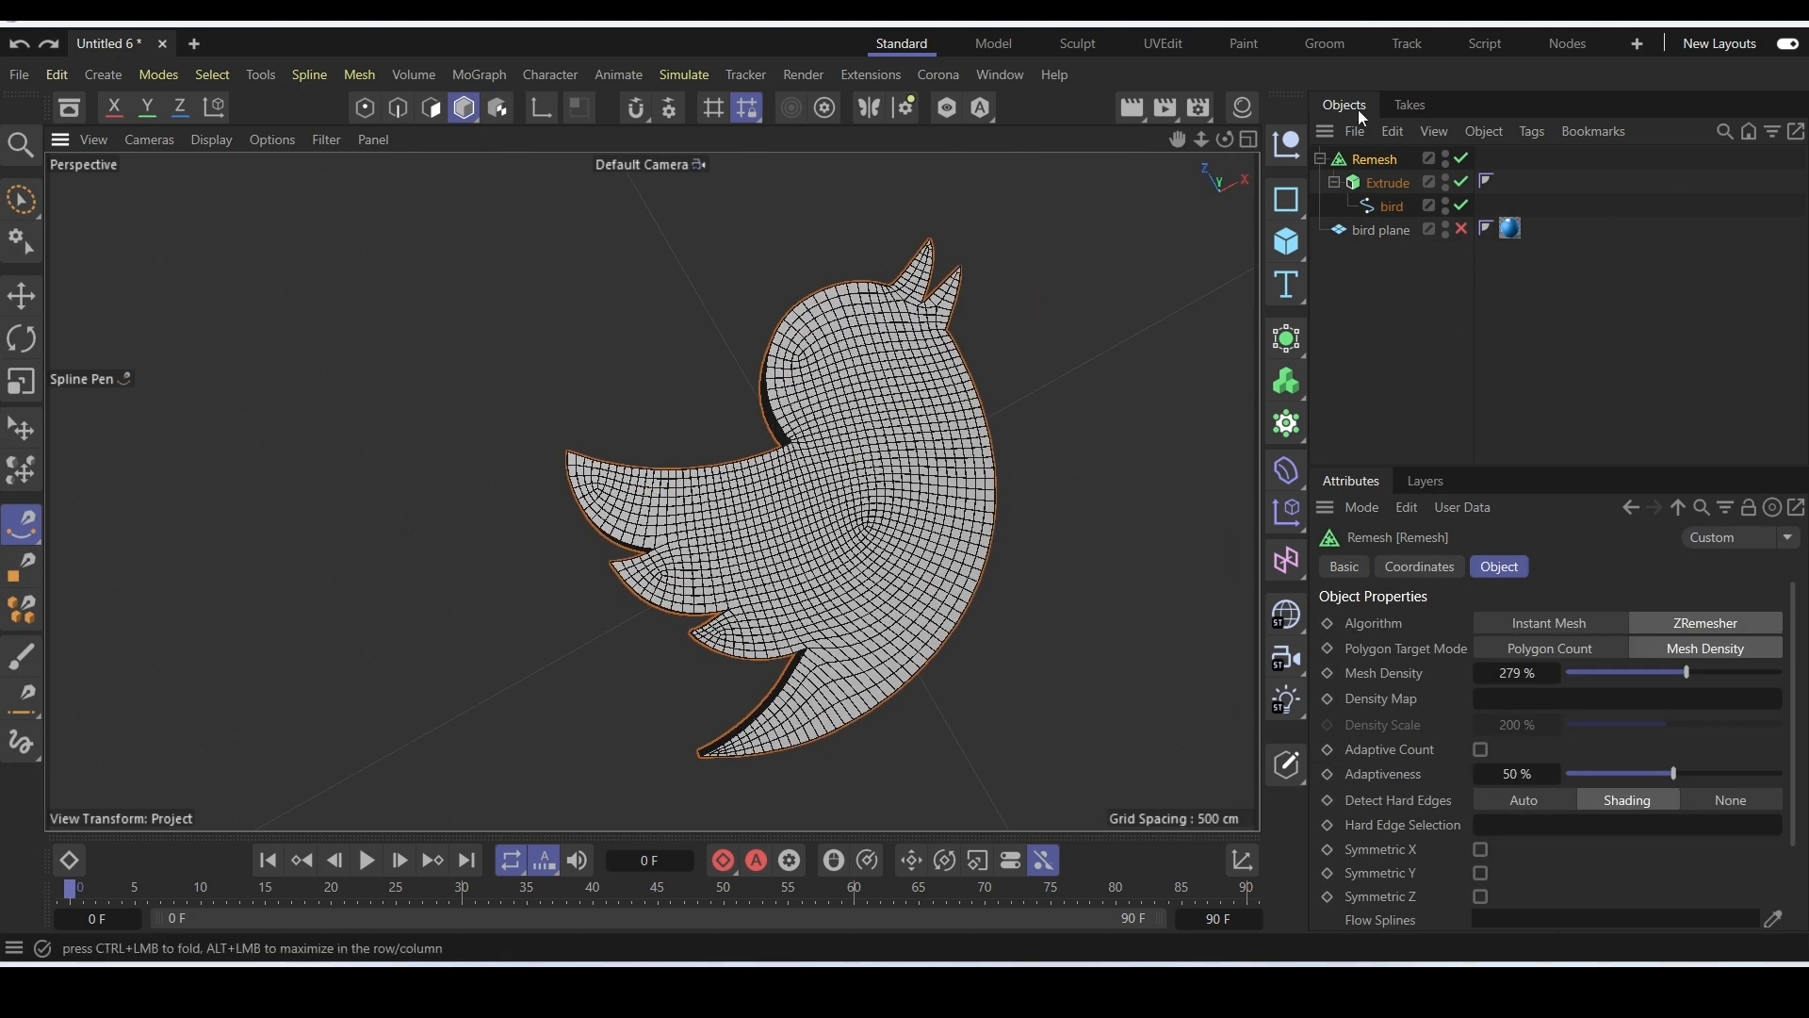
mouse_move(982, 461)
alt+mouse_down()
mouse_move(881, 476)
mouse_move(968, 477)
alt+mouse_up()
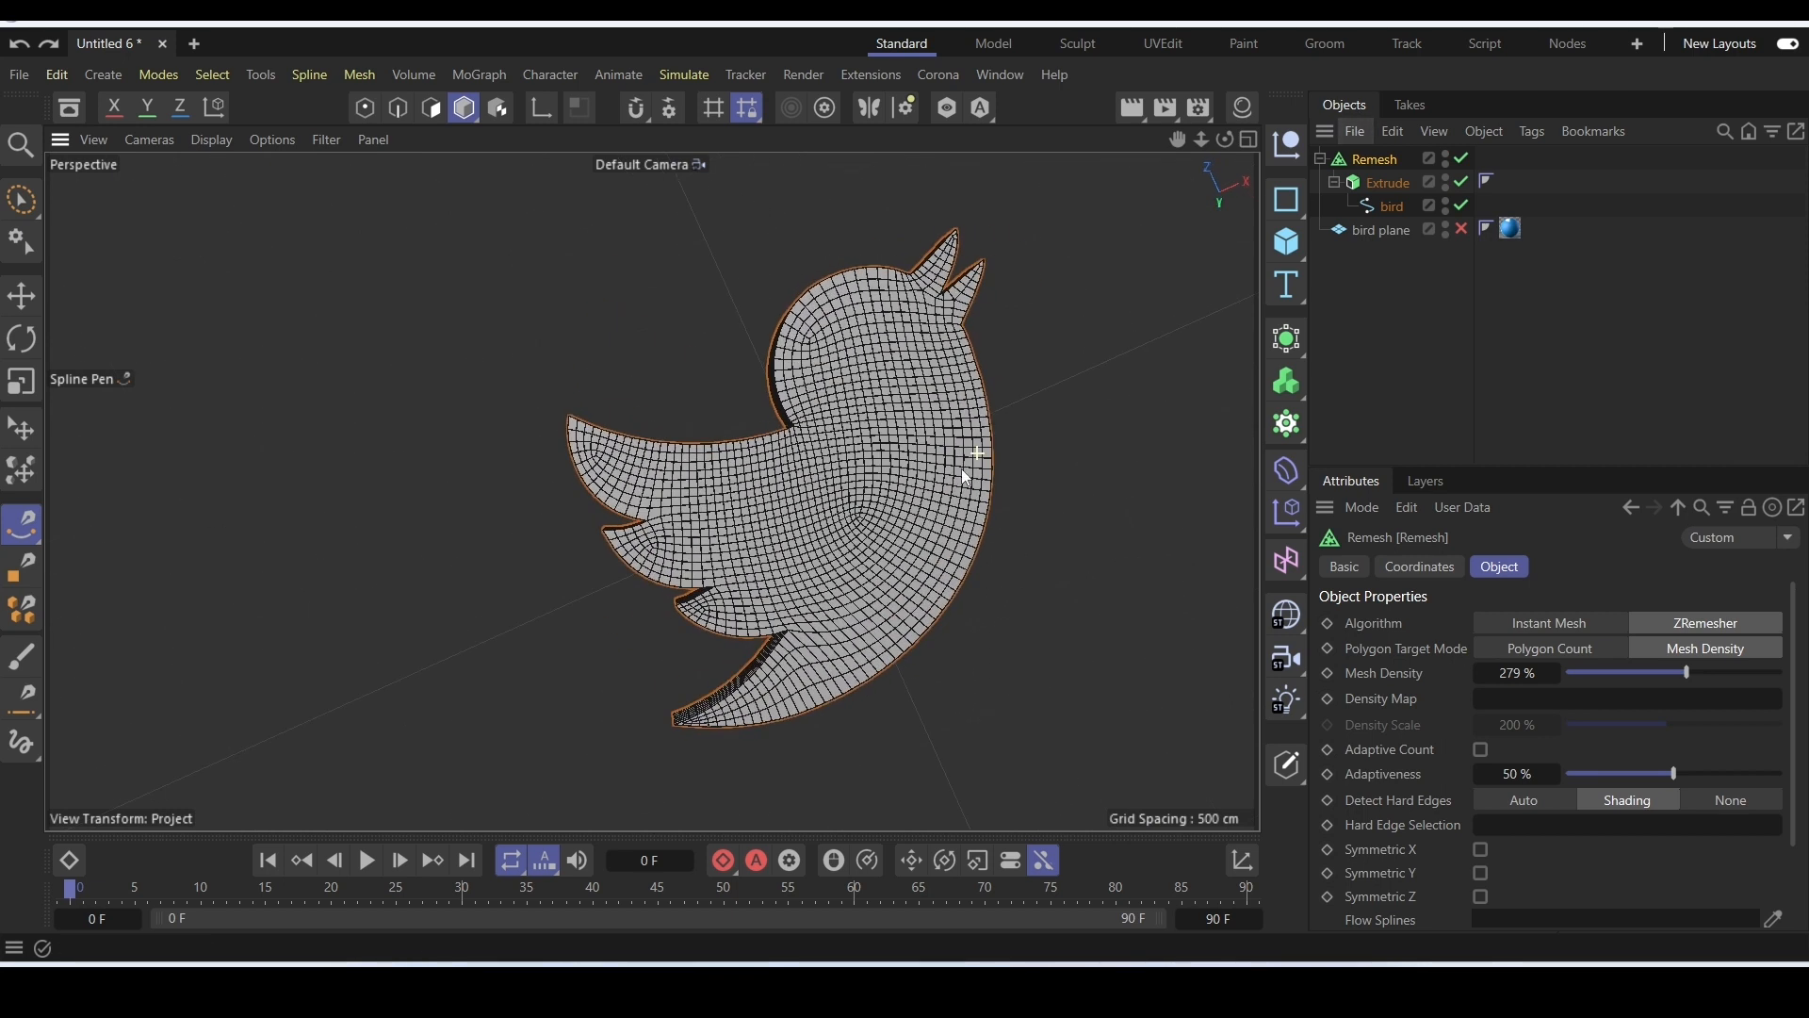
click(1320, 159)
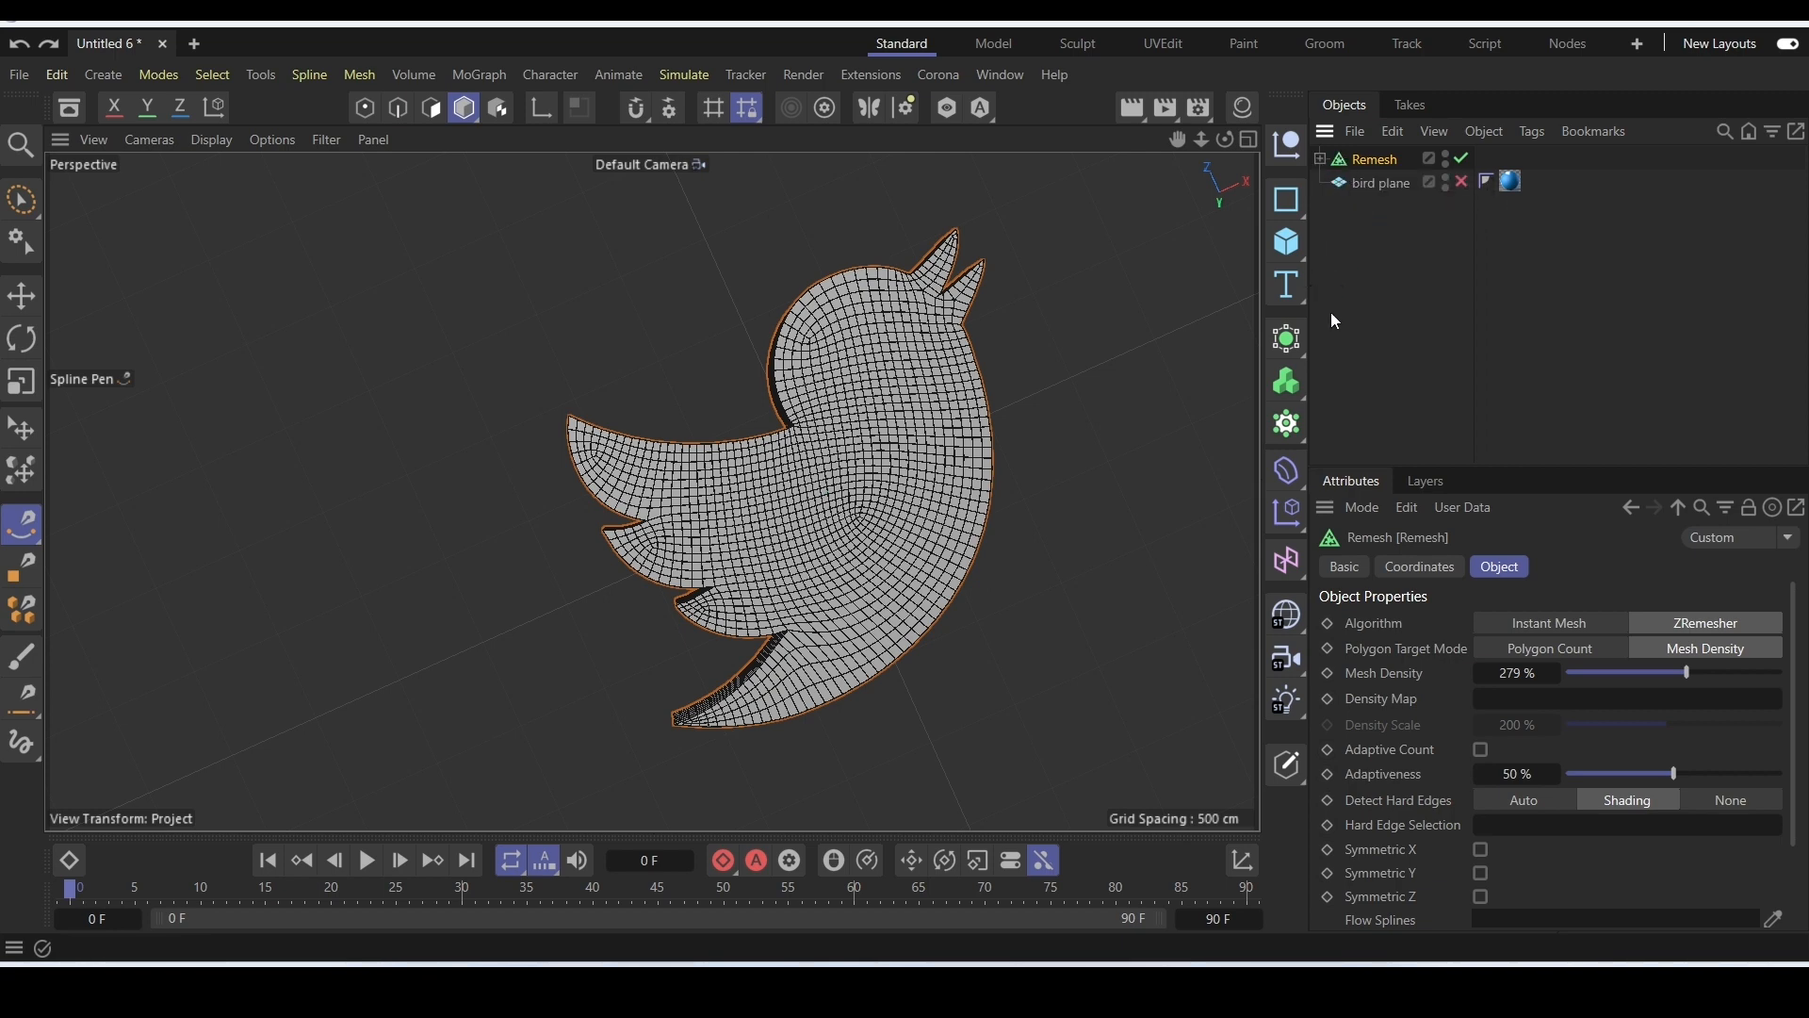
right_click(1374, 292)
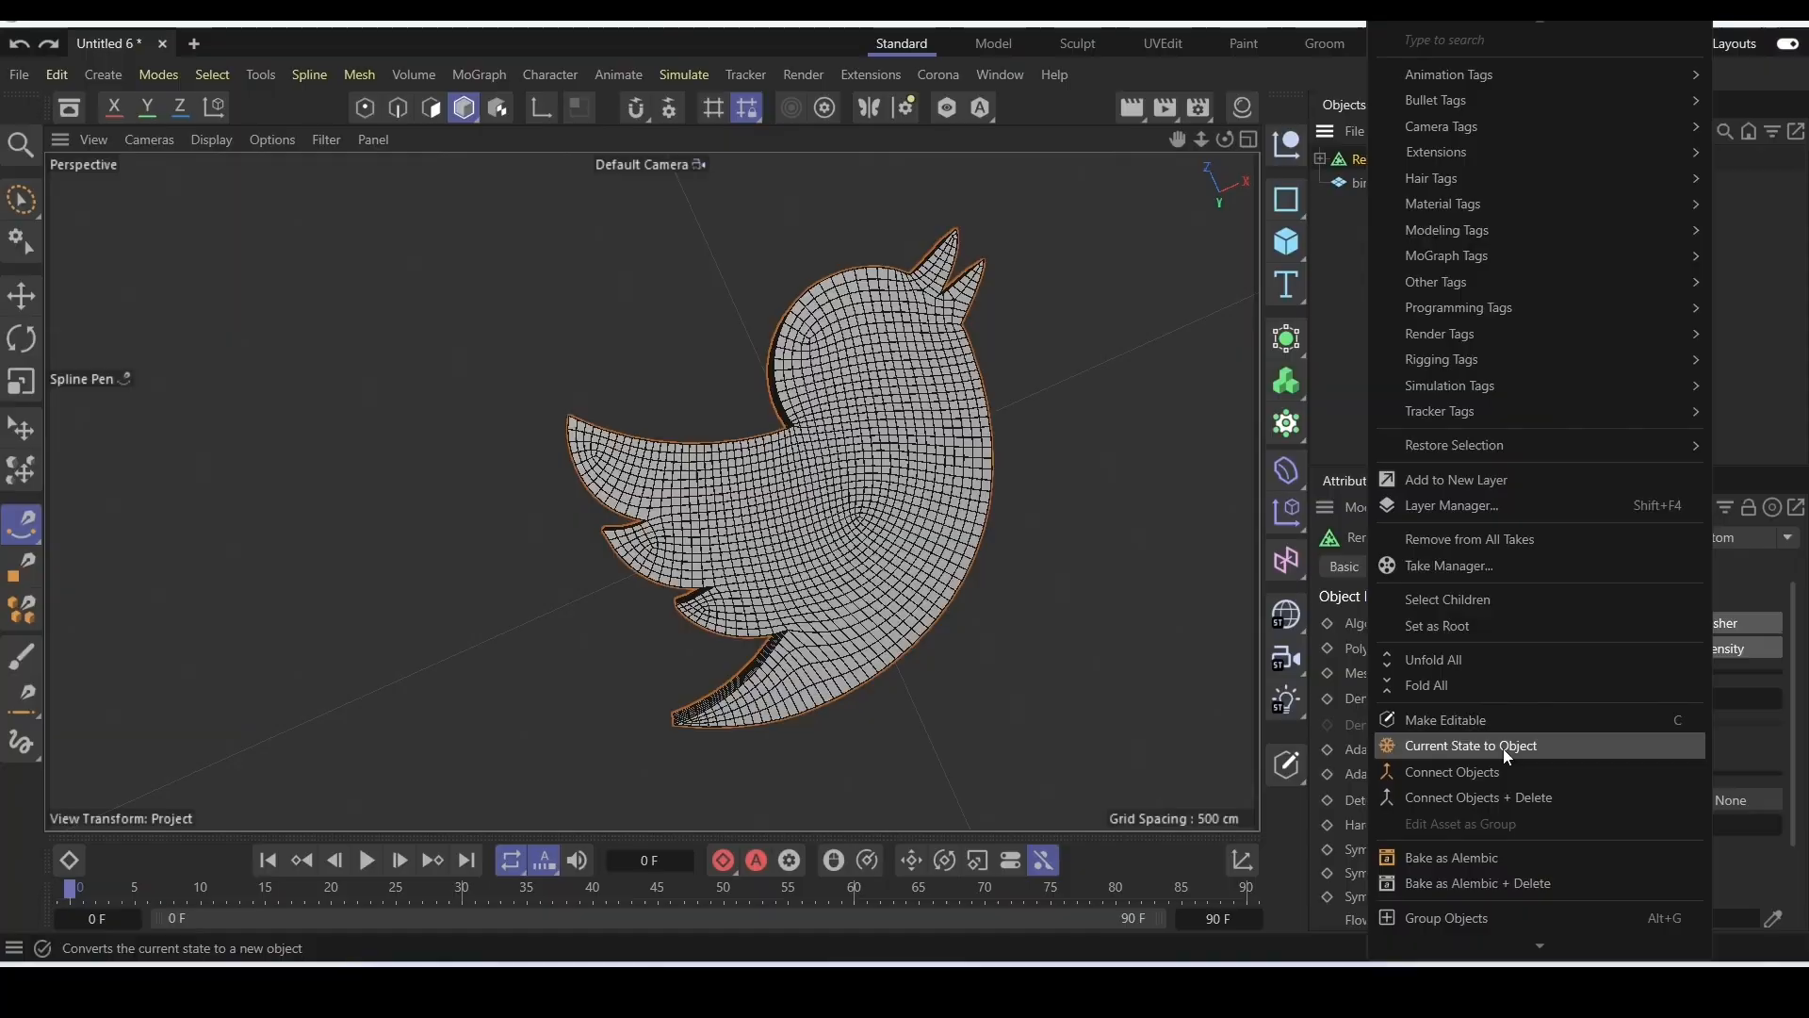
click(1504, 749)
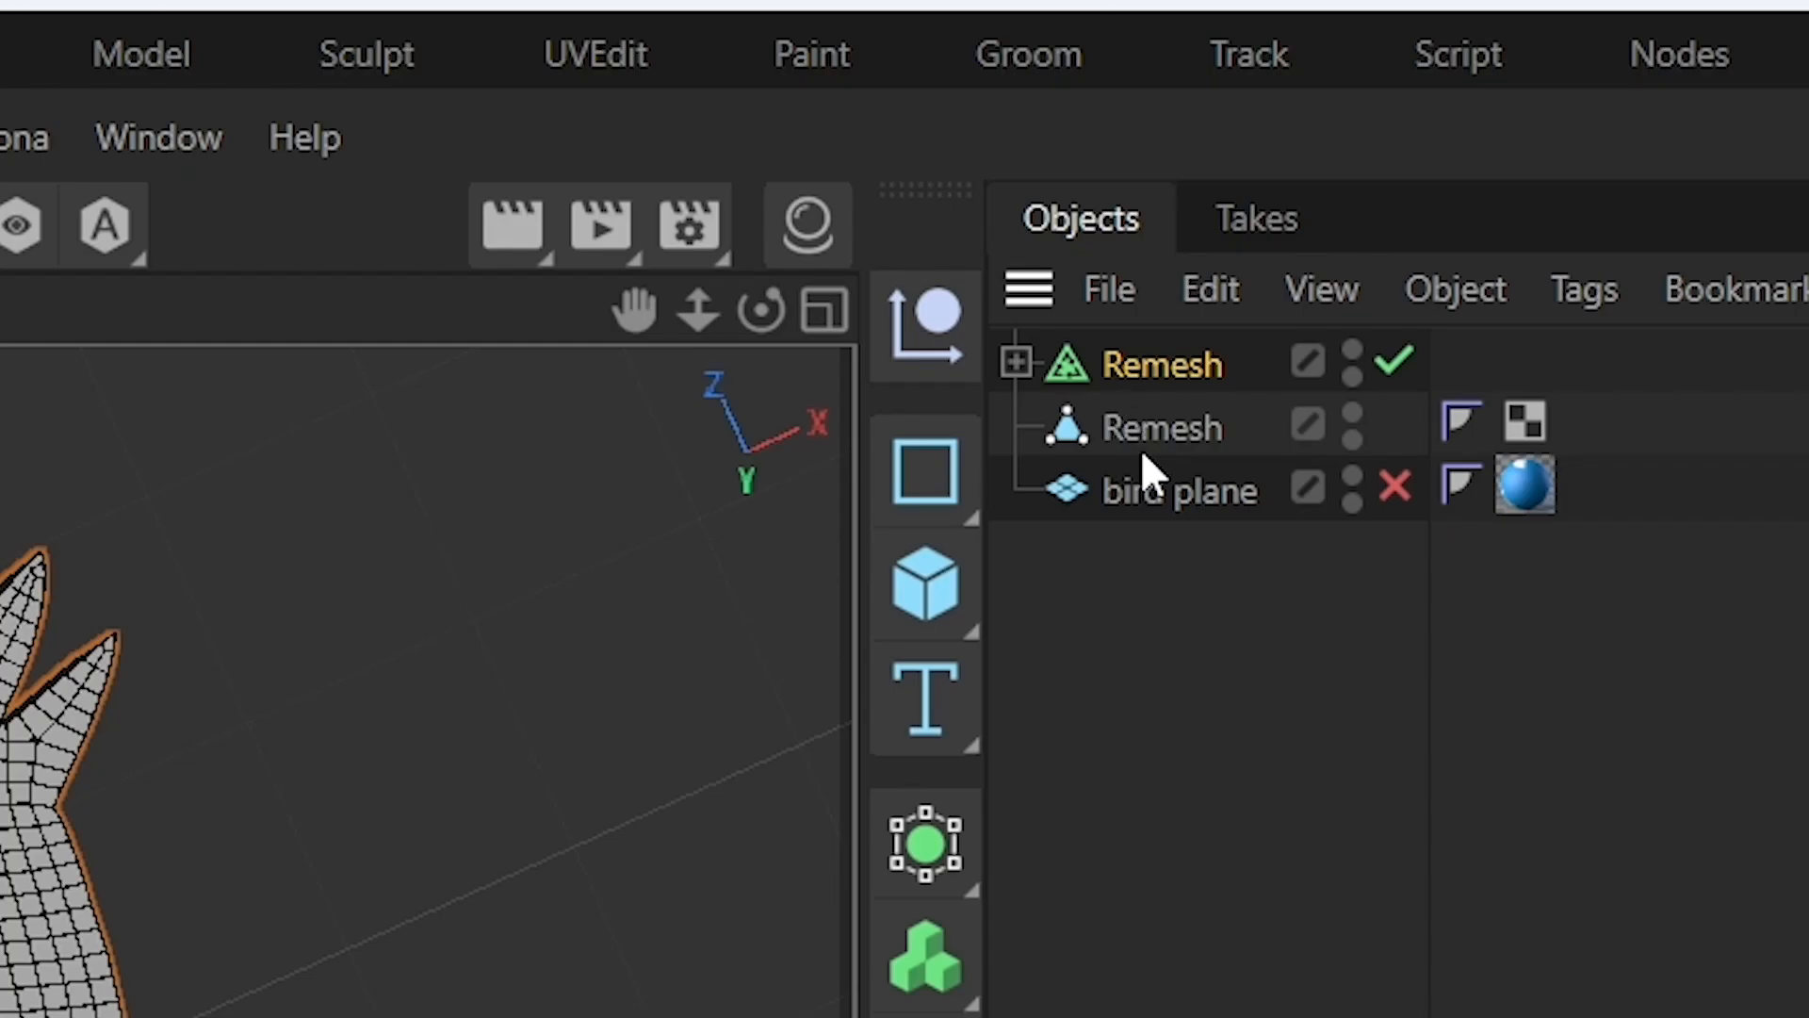
Hide the original Remesh generator in both the viewport and the render, and select the Remesh polygon object.
click(1144, 433)
click(1153, 379)
click(1016, 362)
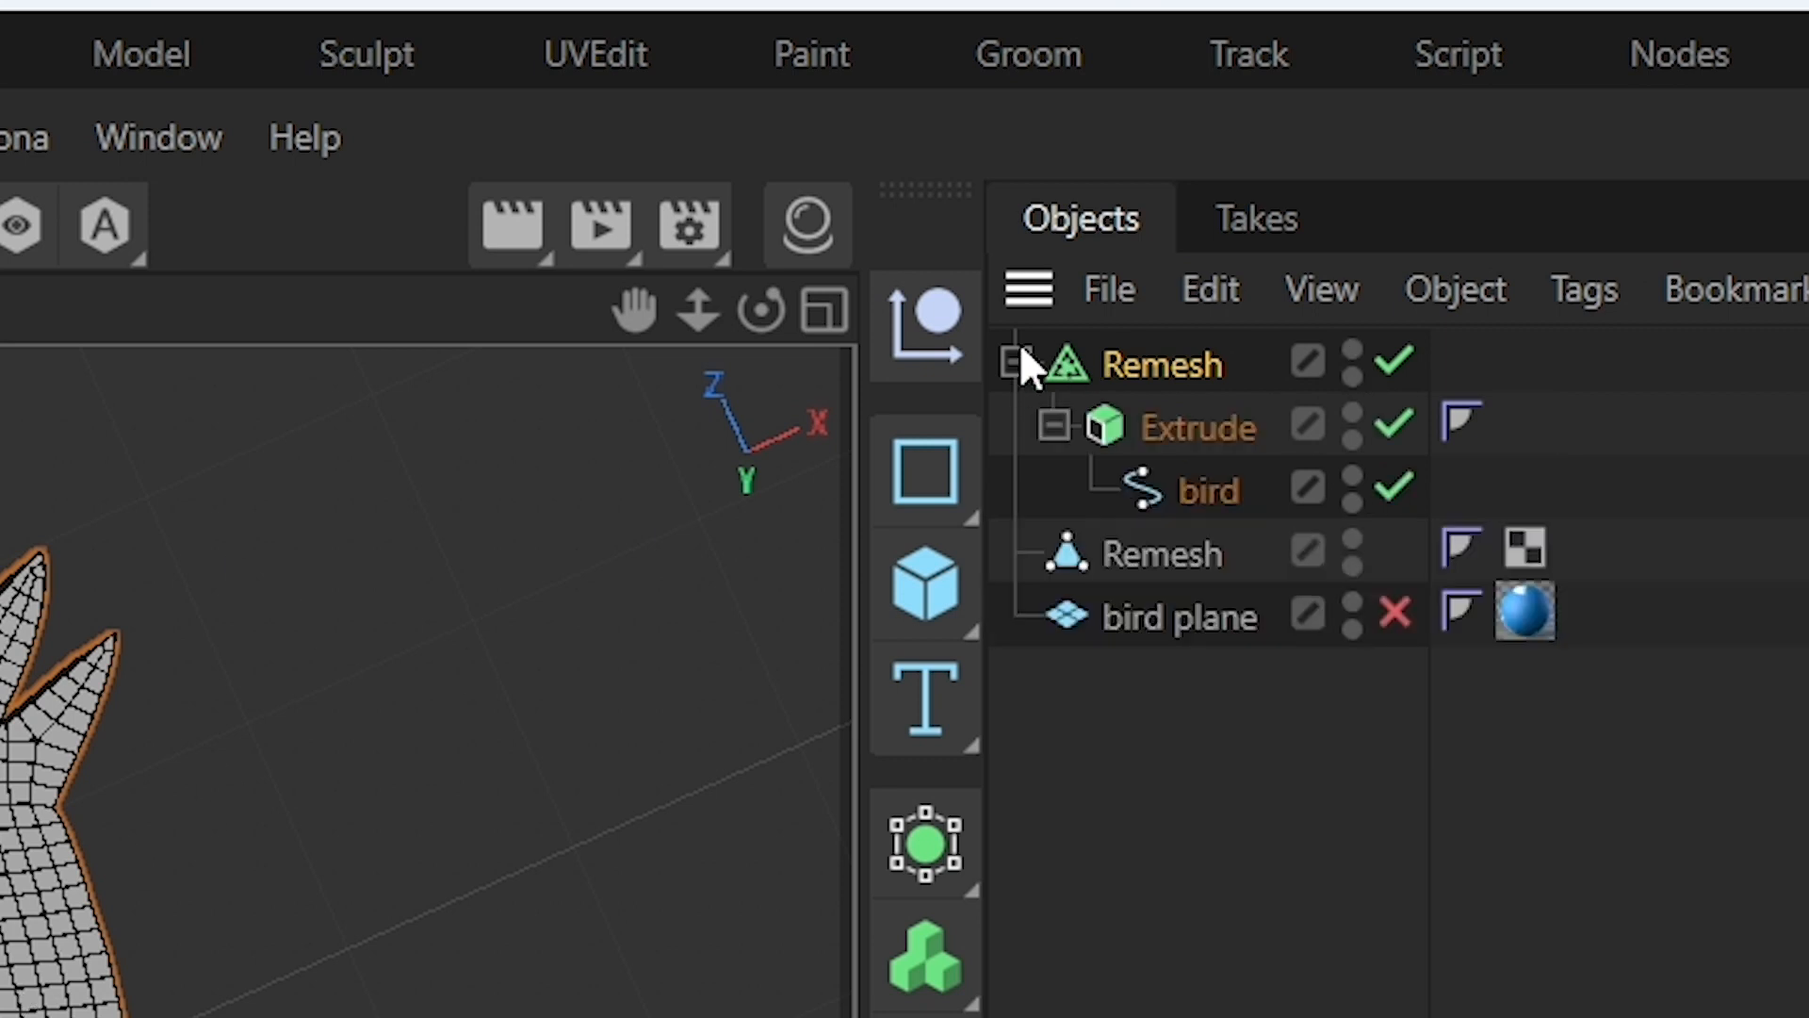
click(1018, 362)
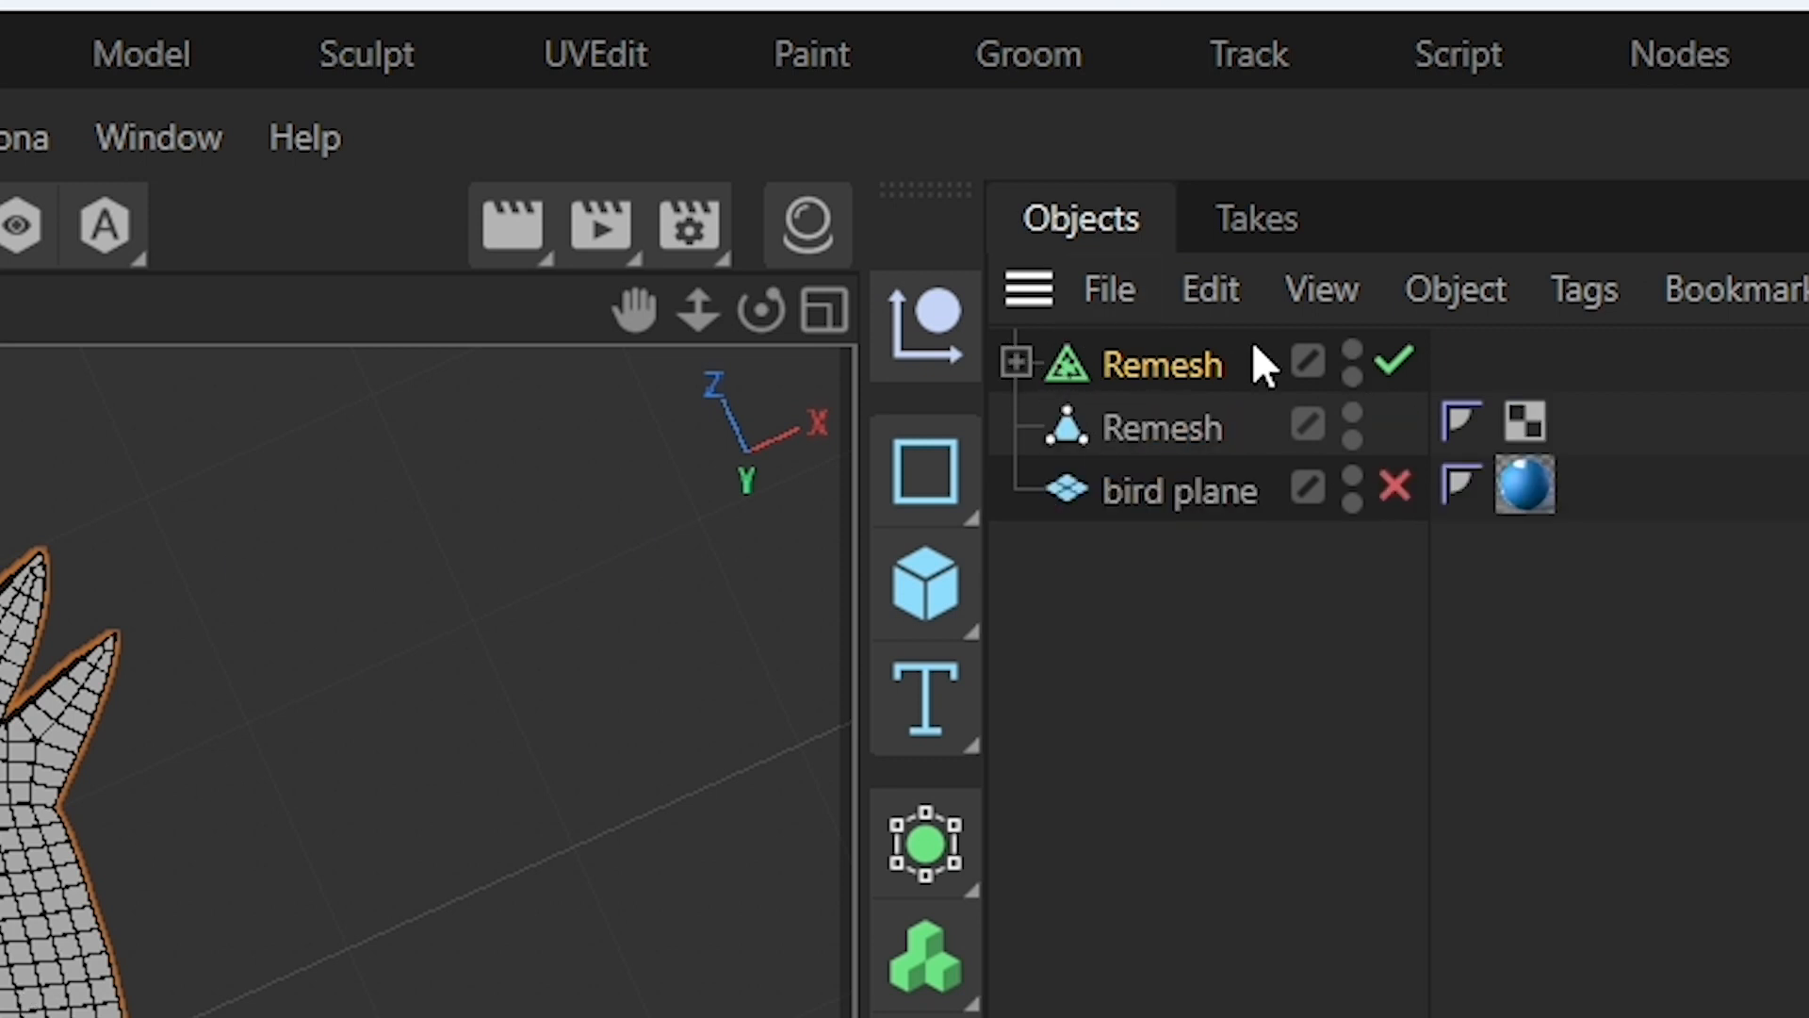
click(1354, 355)
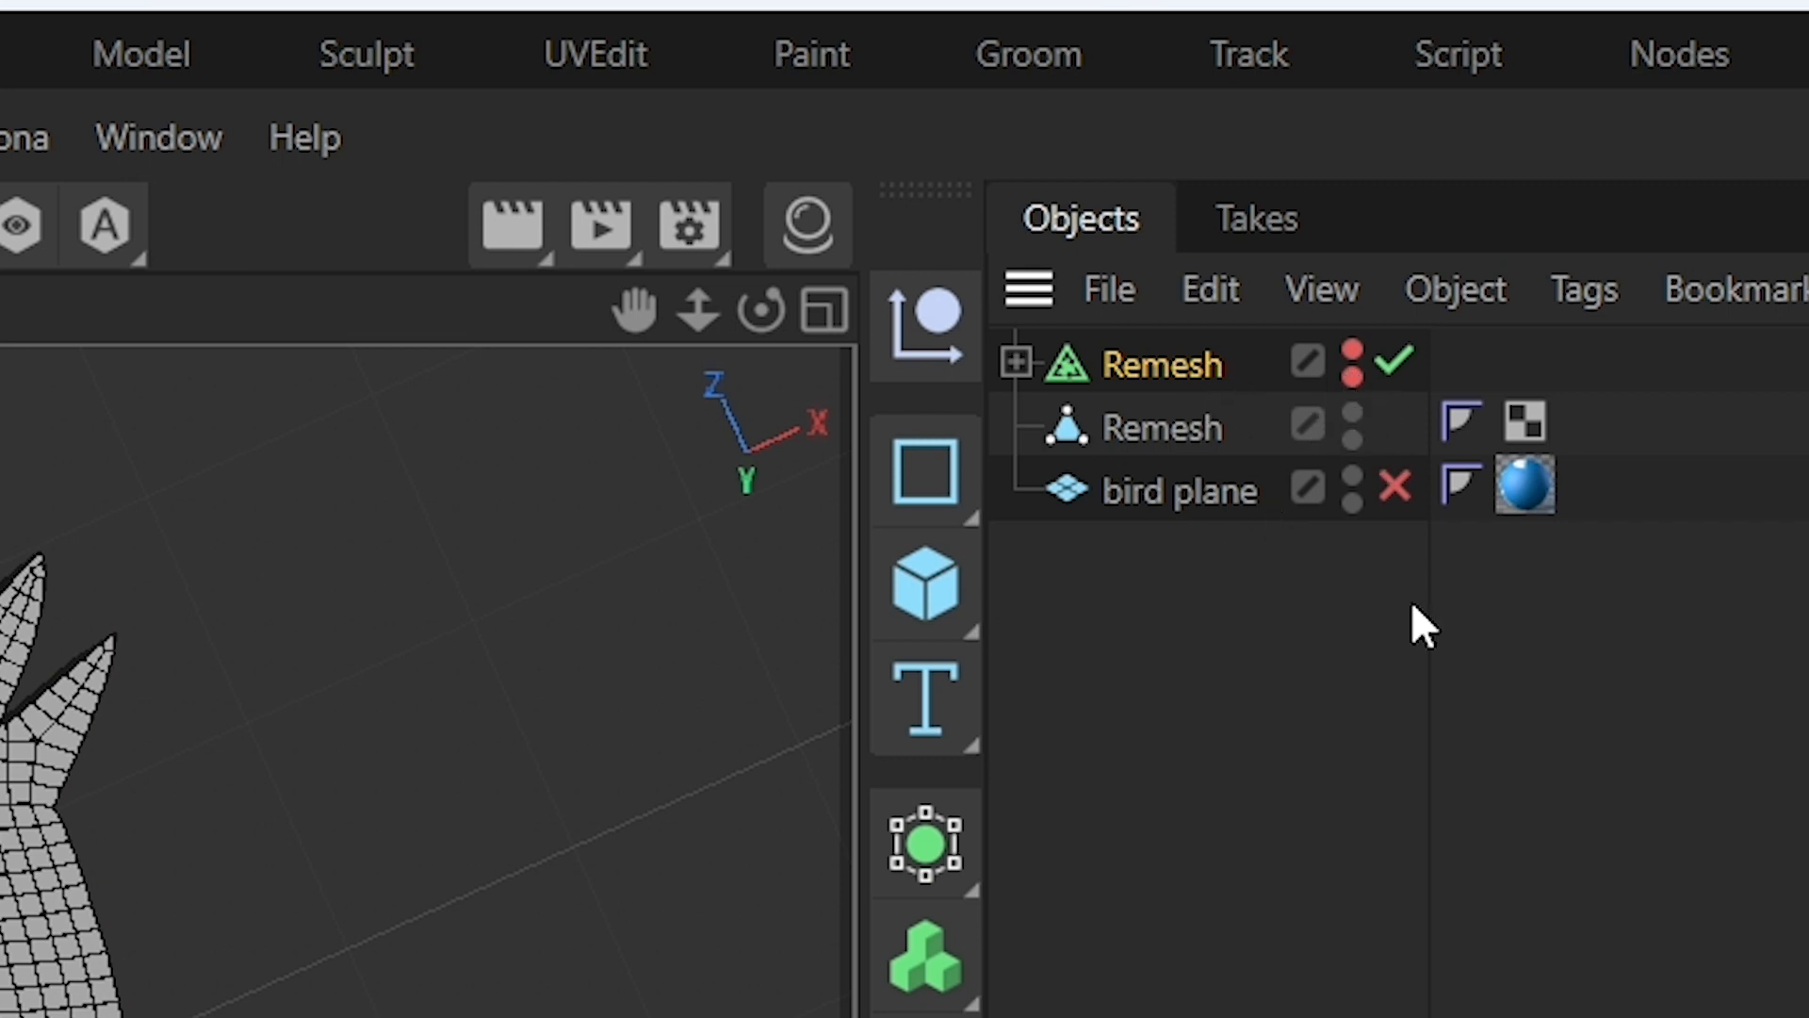
click(1185, 471)
click(1149, 424)
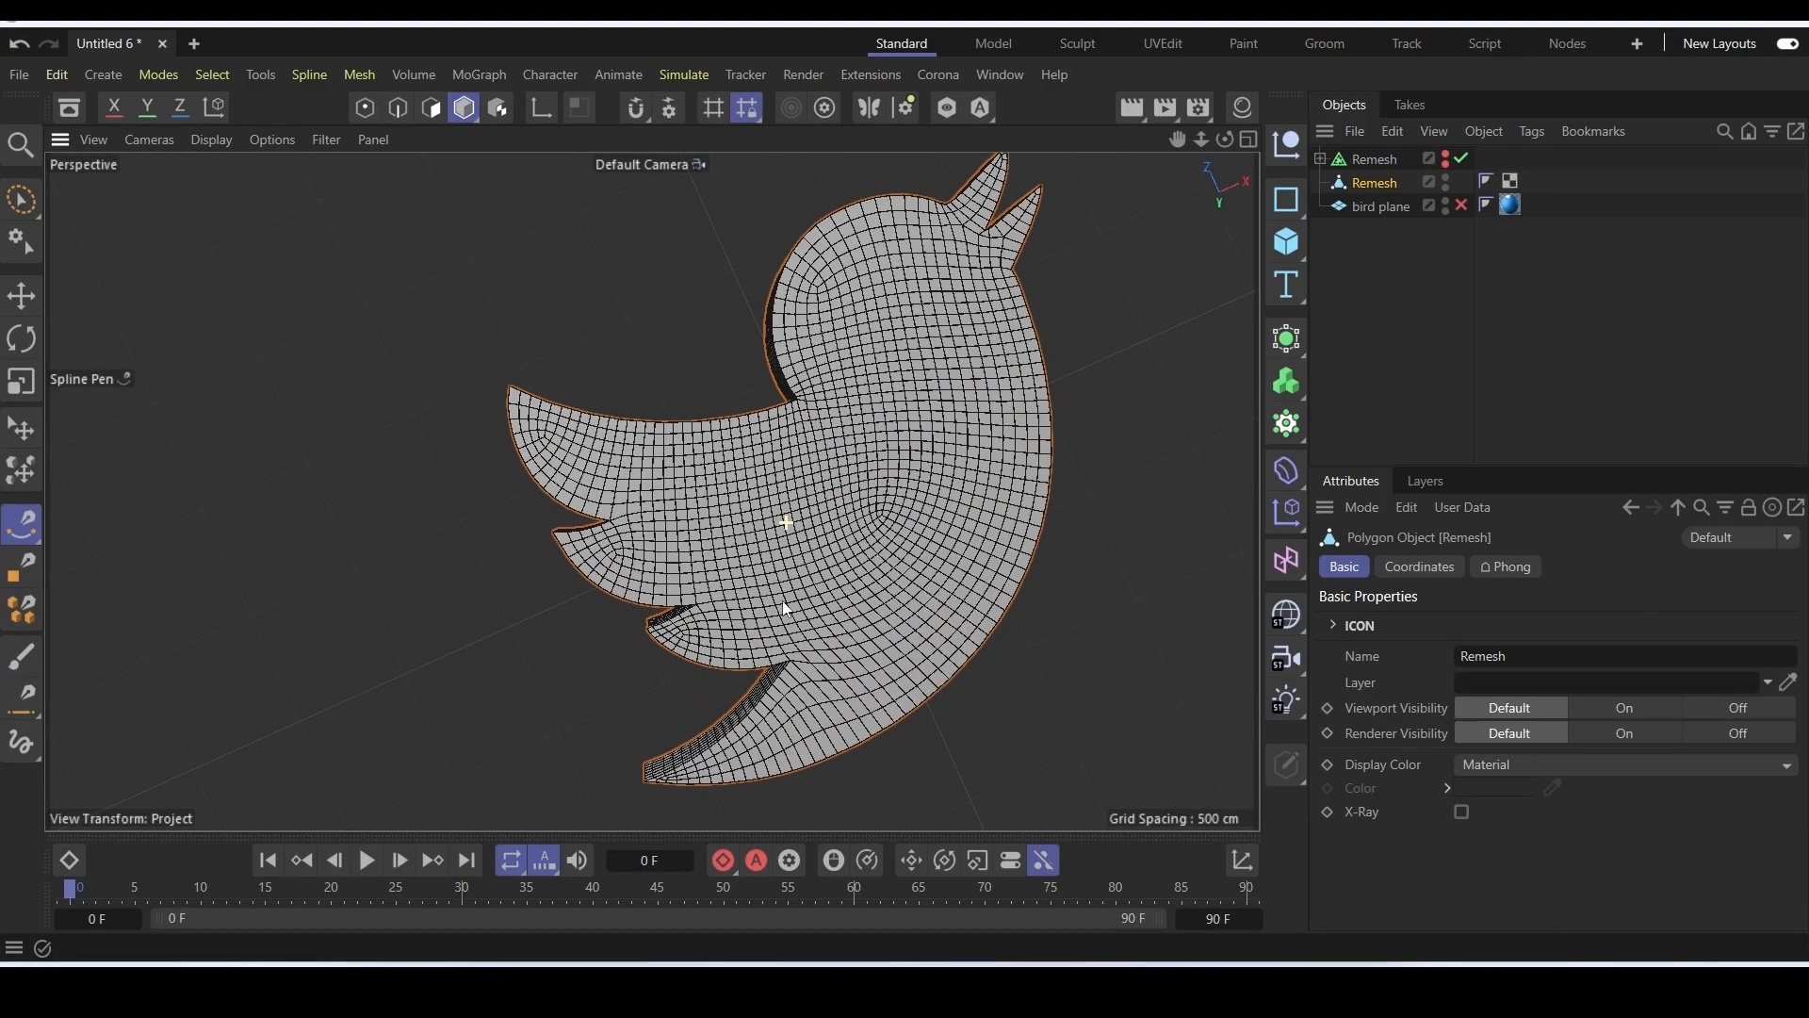
alt+drag(788, 609, 1232, 327)
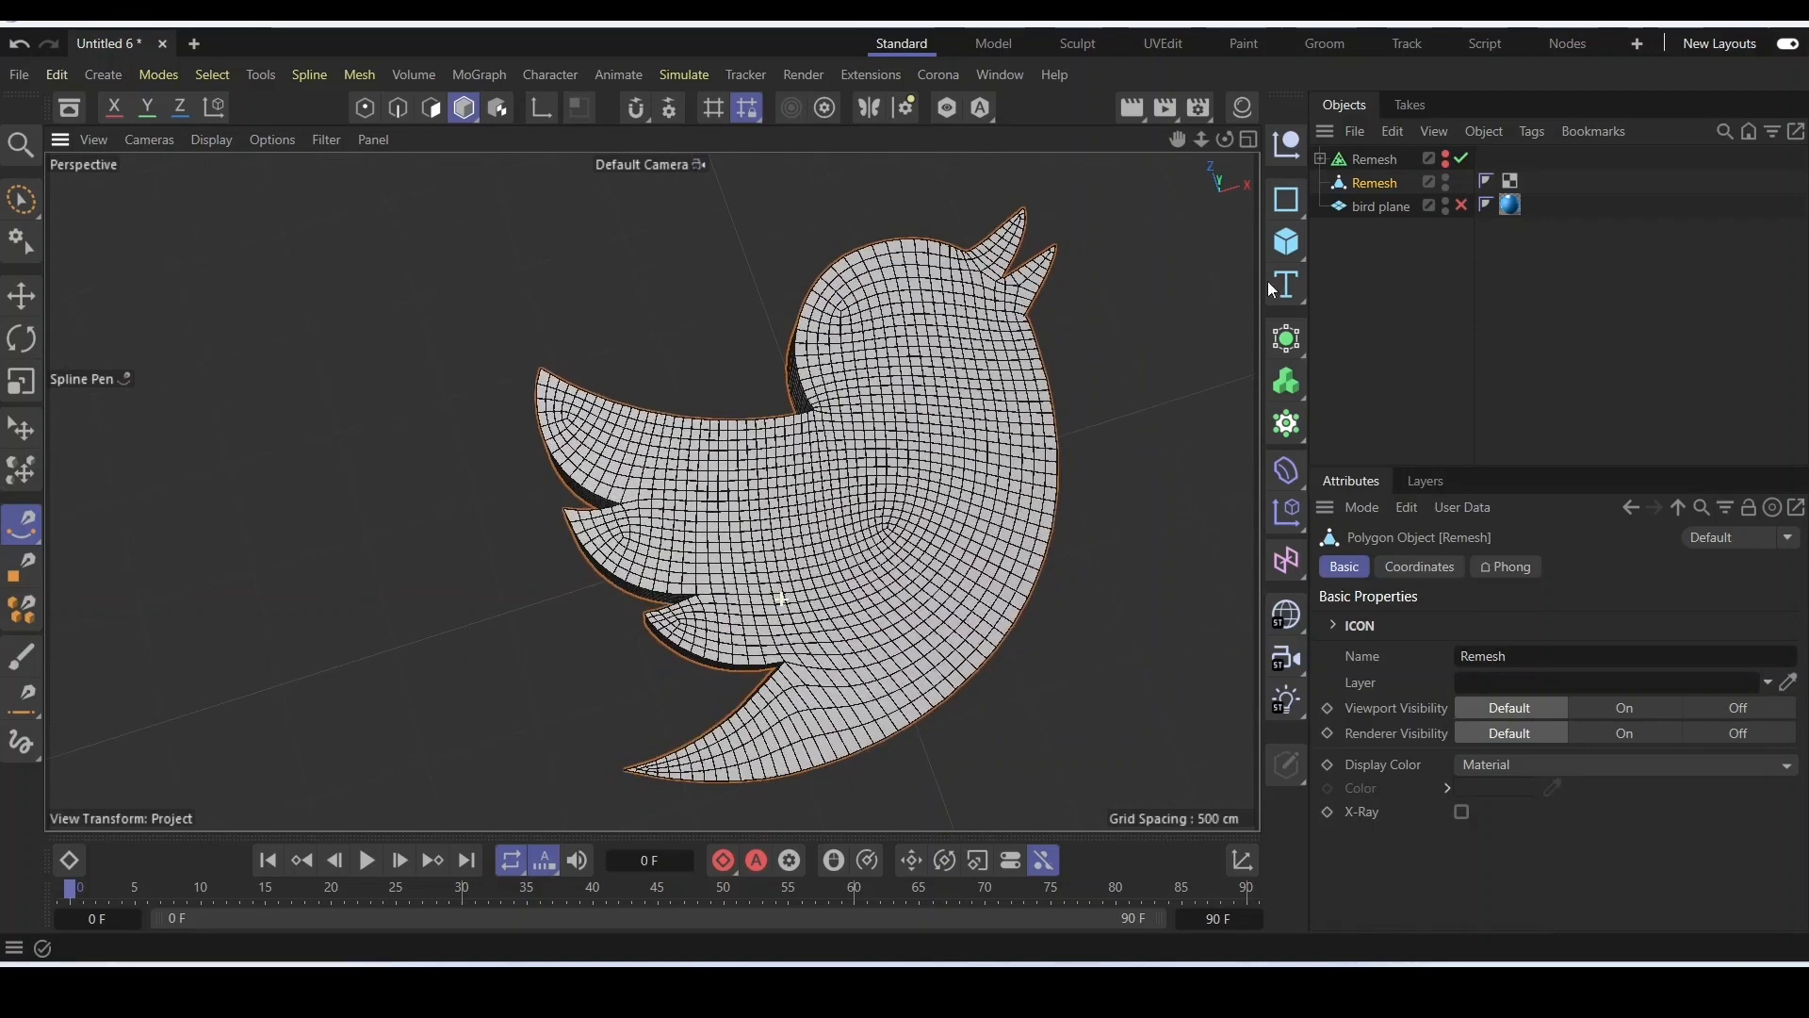
Add a Bevel deformer and make it a child of the Remesh polygon object.
click(1286, 471)
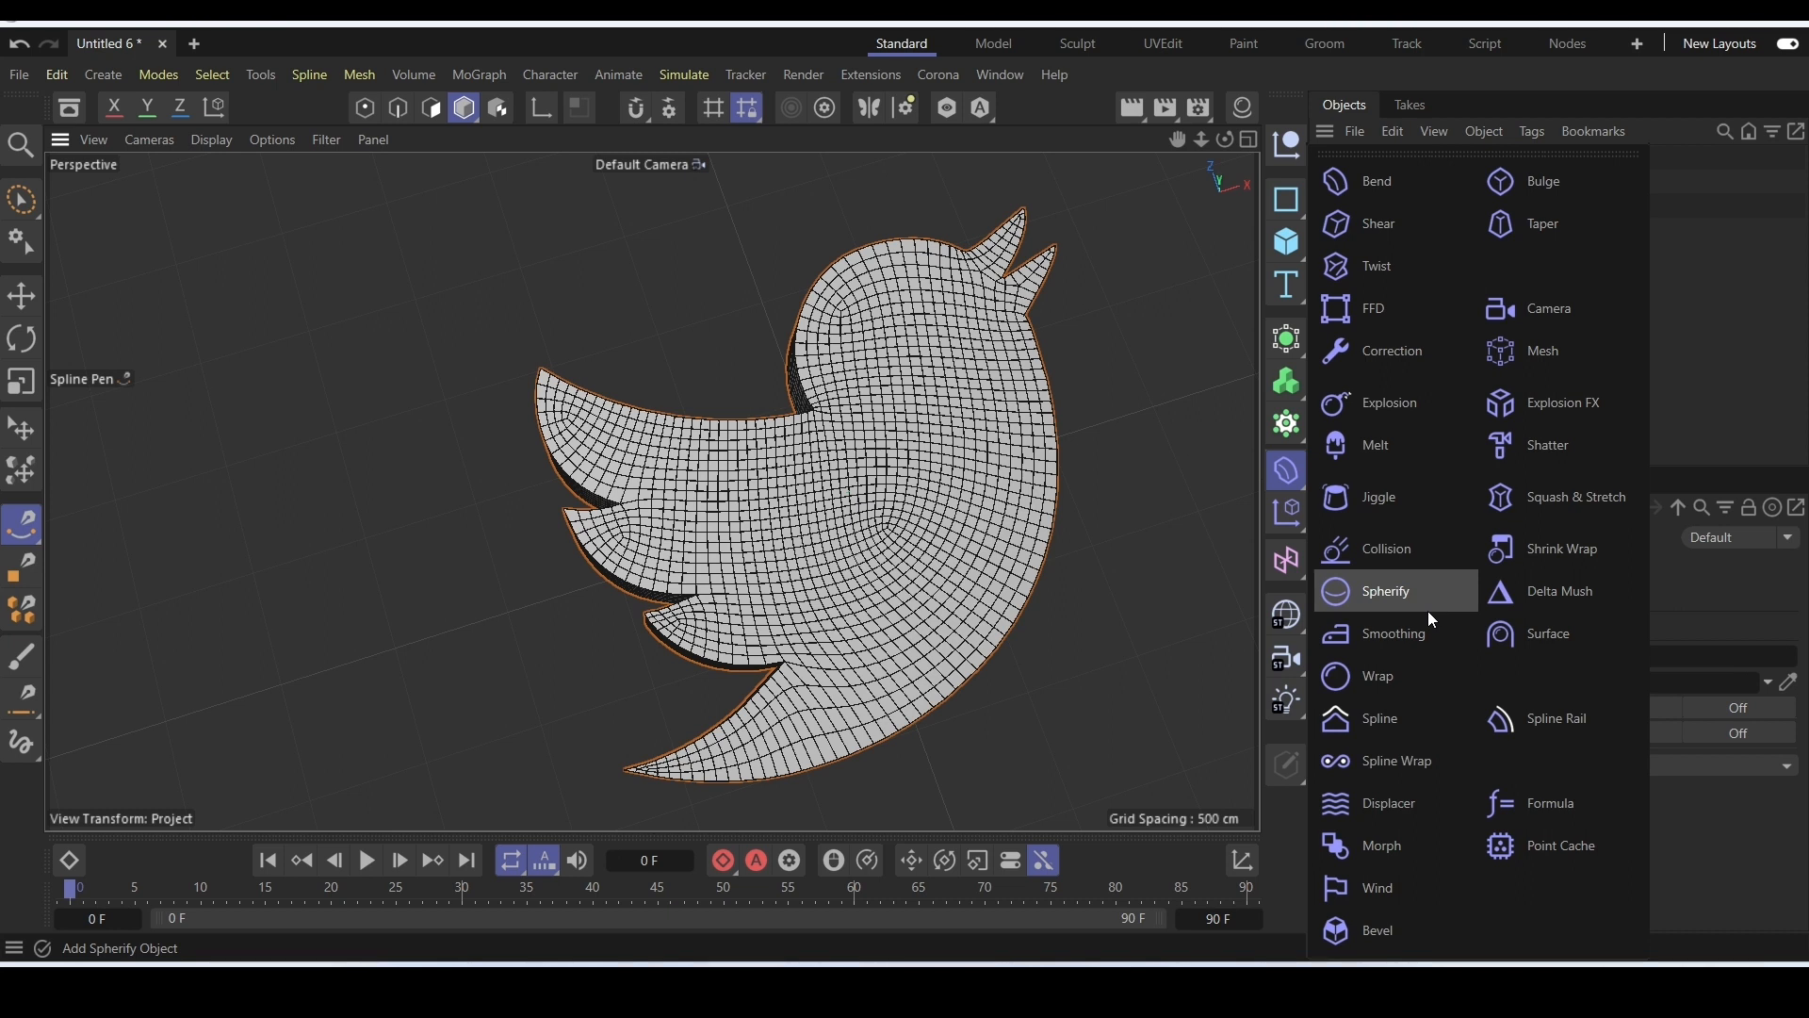
click(1398, 920)
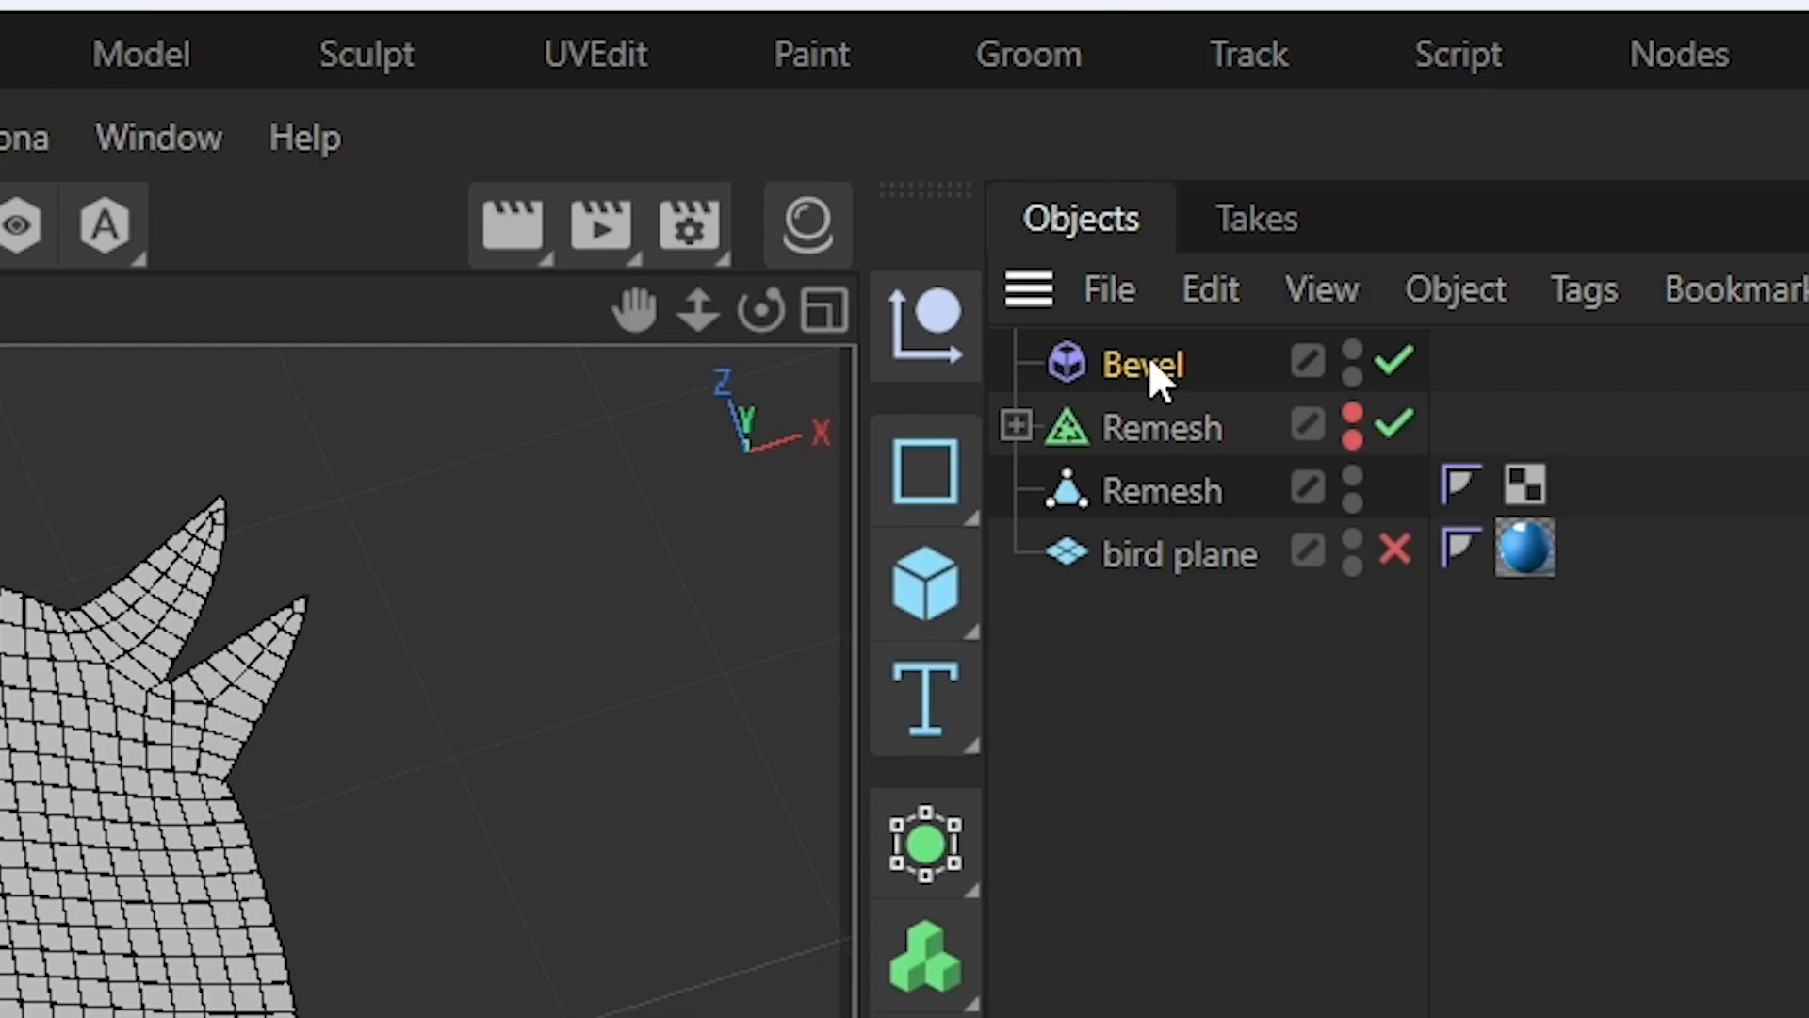
drag(1149, 364, 1140, 424)
Compare the bird's edges with and without the Bevel deformer, and set its subdivision to 4 and offset to 33 cm.
scroll(801, 509, up, 6)
alt+drag(585, 283, 872, 368)
scroll(754, 351, up, 4)
alt+drag(674, 288, 864, 606)
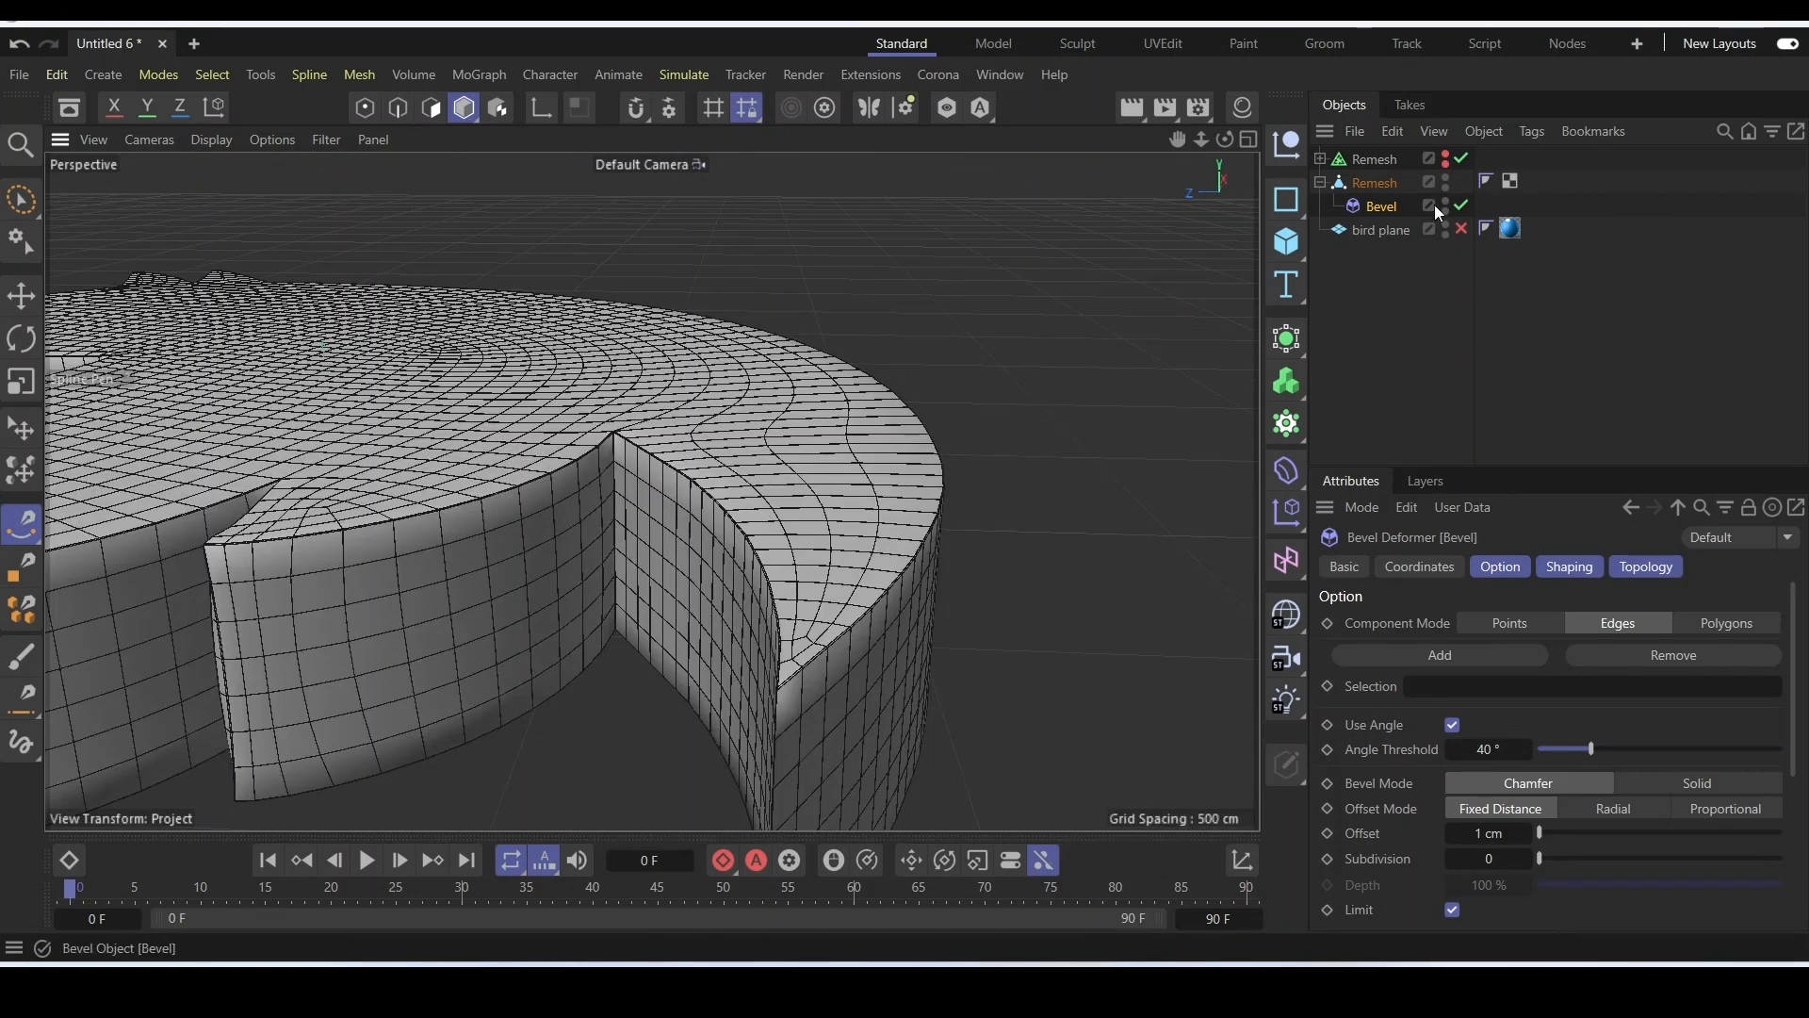
click(1463, 205)
click(1463, 205)
mouse_move(1561, 831)
mouse_down()
mouse_move(1635, 833)
mouse_move(1576, 833)
mouse_move(1584, 851)
mouse_up()
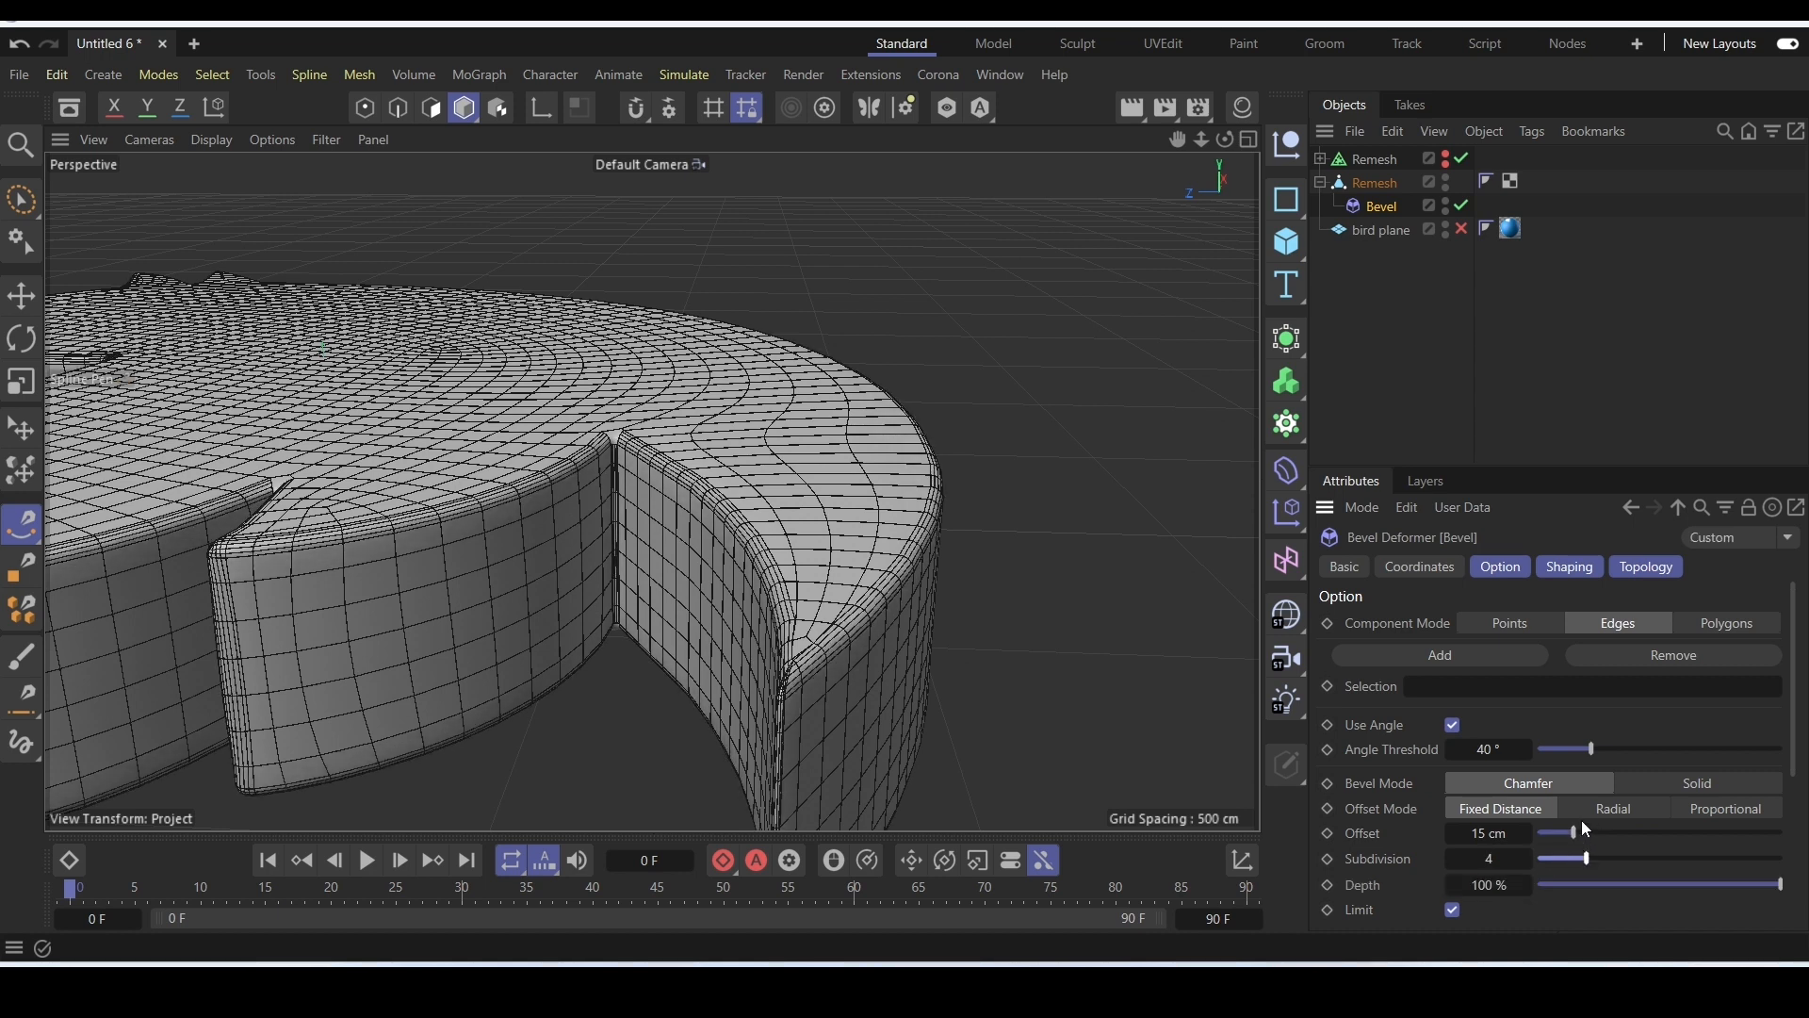
drag(1589, 833, 1621, 835)
Switch the viewport to smooth shading without edge lines and compare the bird with the Bevel deformer off and on.
click(226, 143)
click(260, 201)
alt+drag(439, 354, 641, 471)
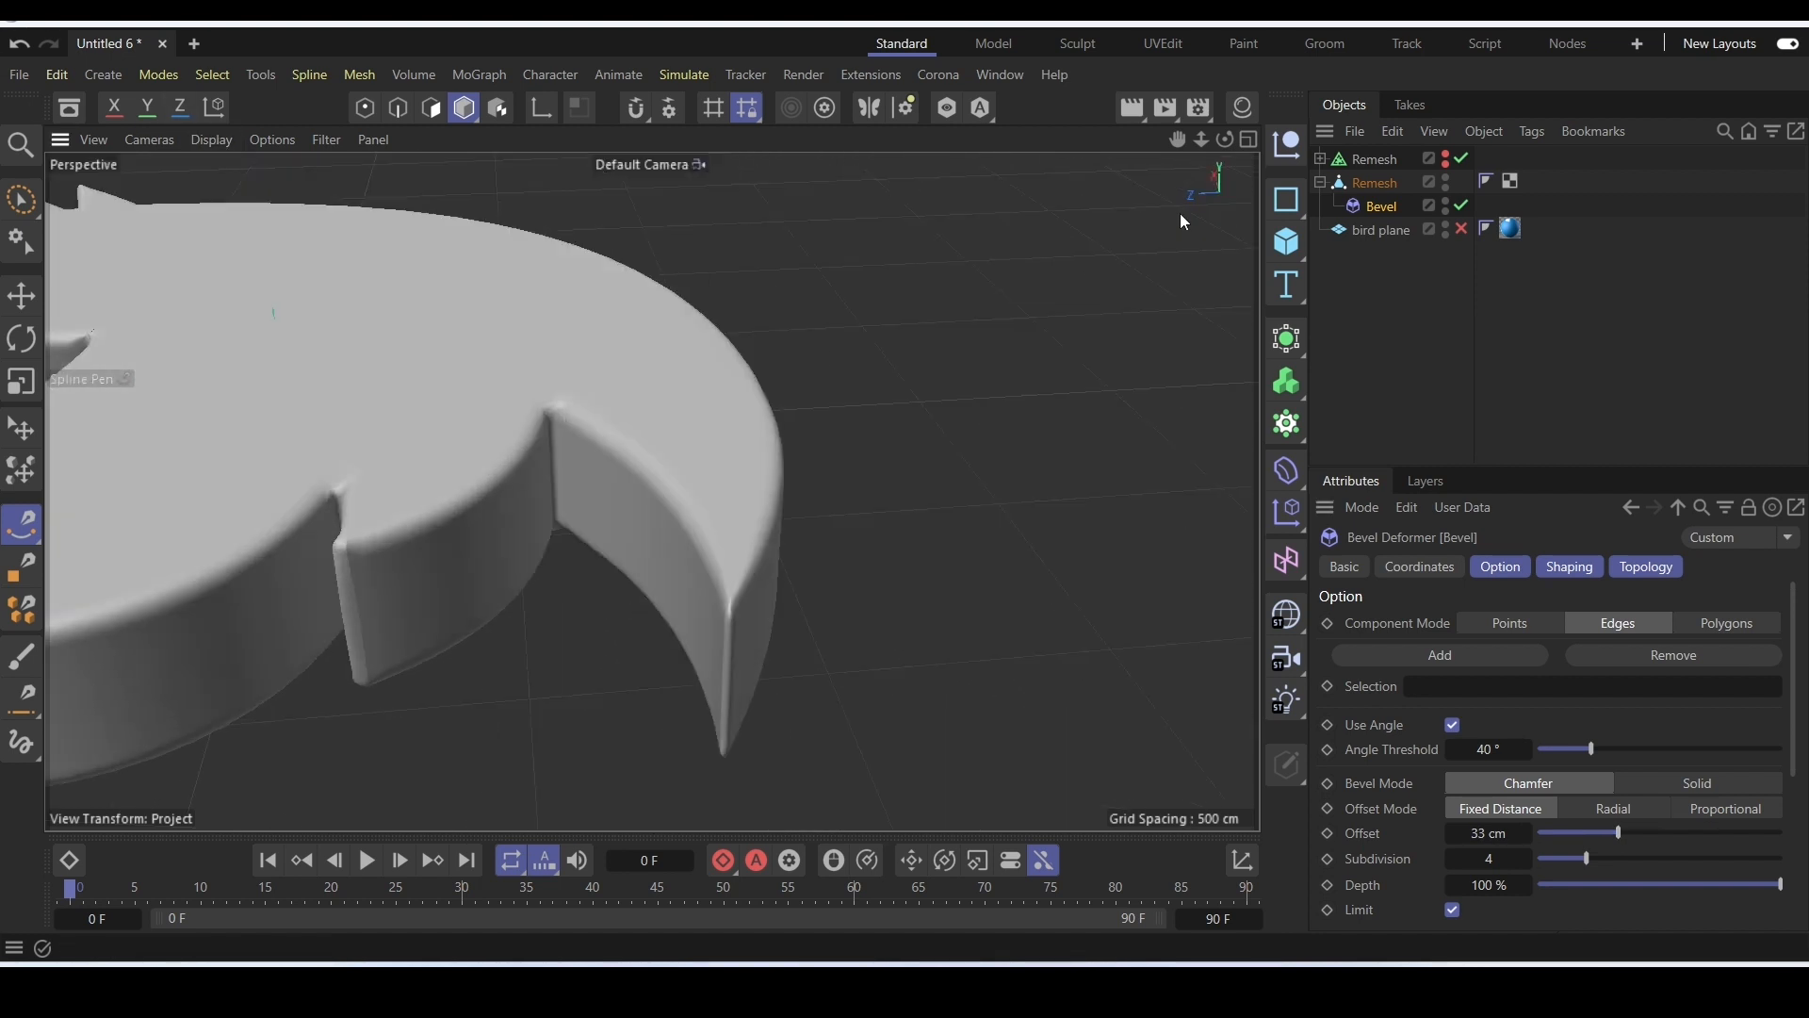
click(1466, 206)
click(1463, 206)
alt+drag(720, 605, 716, 651)
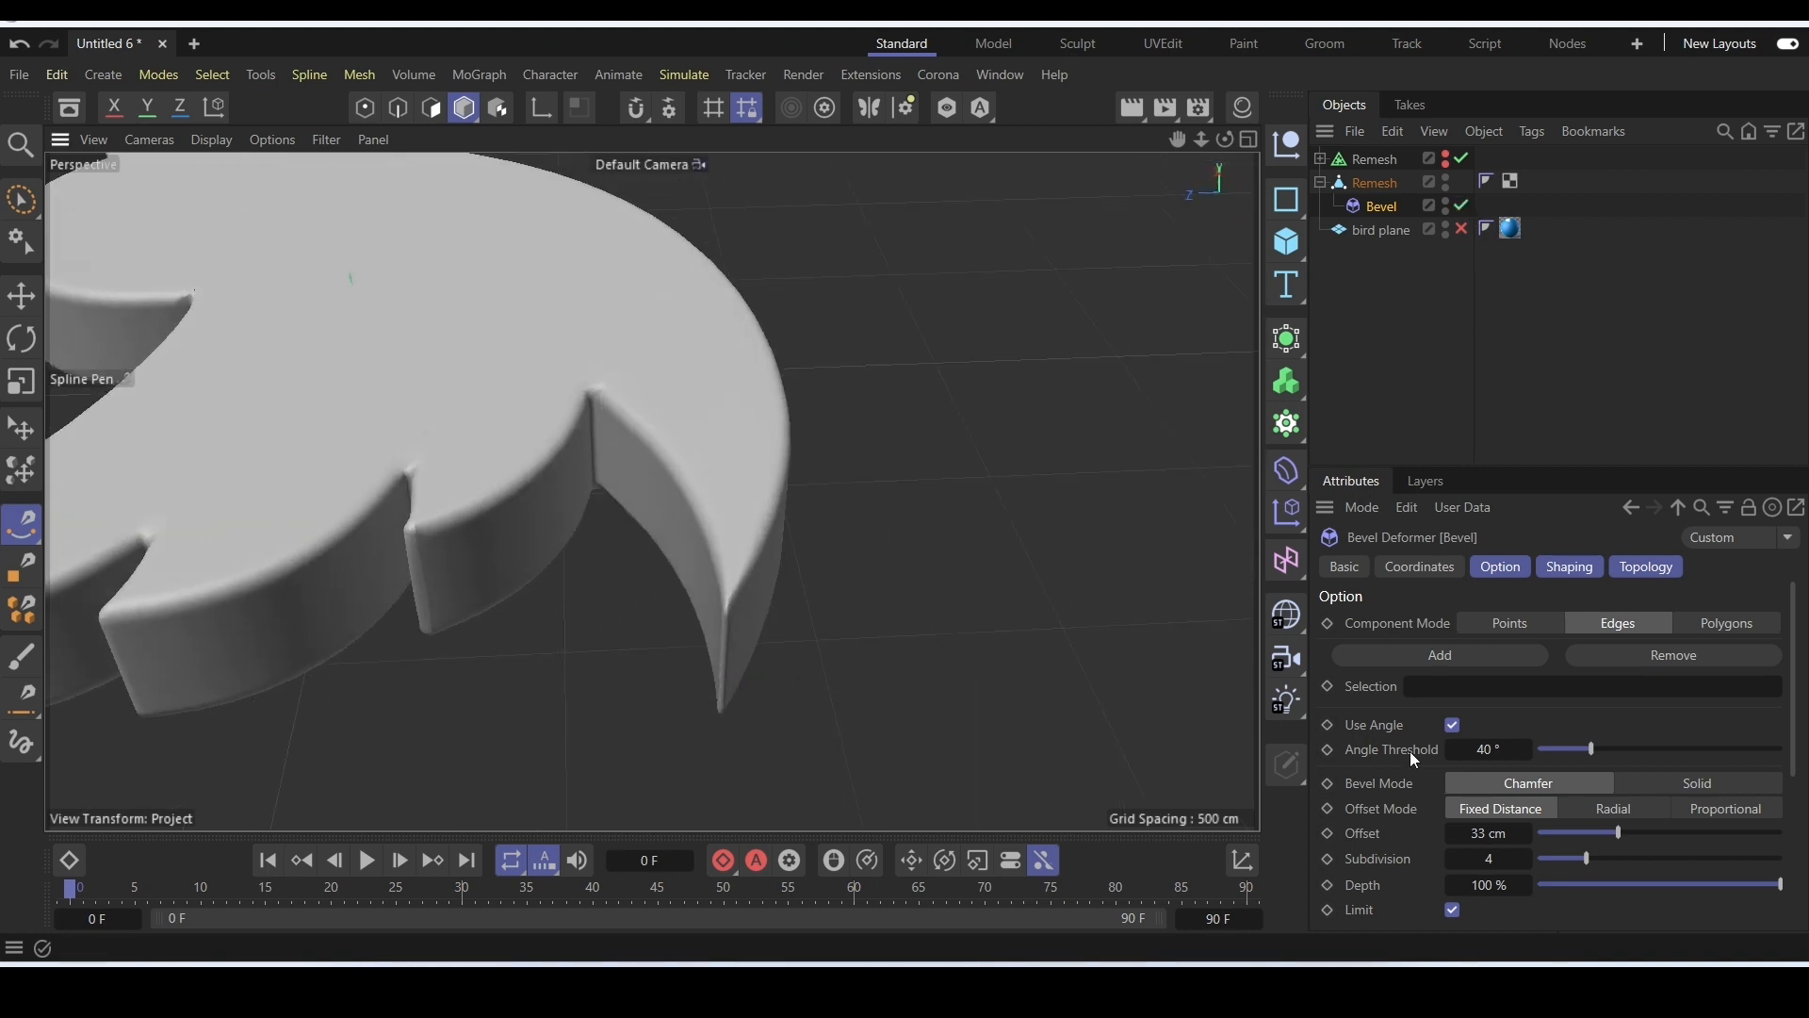
Reduce the Bevel deformer's offset to 18 cm and check the whole bird from the side and the front.
mouse_move(1612, 834)
mouse_down()
mouse_move(1546, 833)
mouse_move(1583, 833)
mouse_up()
scroll(908, 567, down, 5)
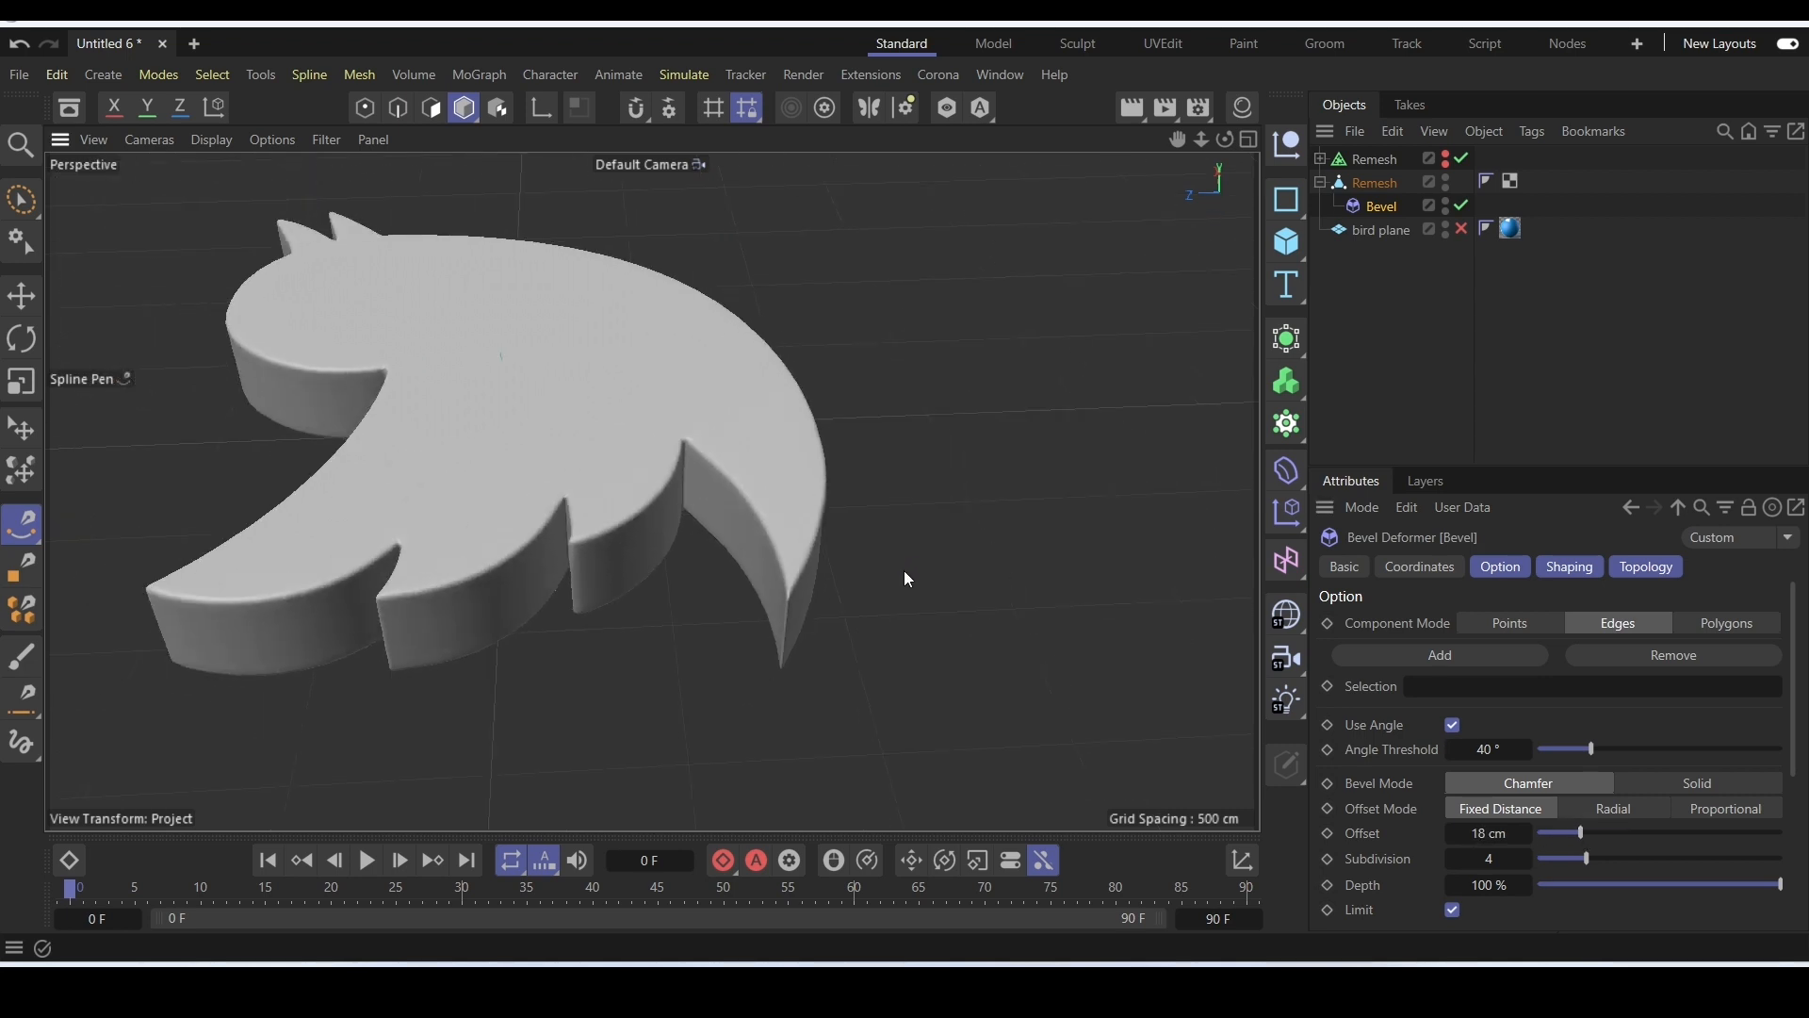
alt+drag(904, 569, 614, 663)
alt+middle_drag(657, 631, 348, 706)
scroll(603, 592, down, 3)
alt+drag(603, 592, 611, 436)
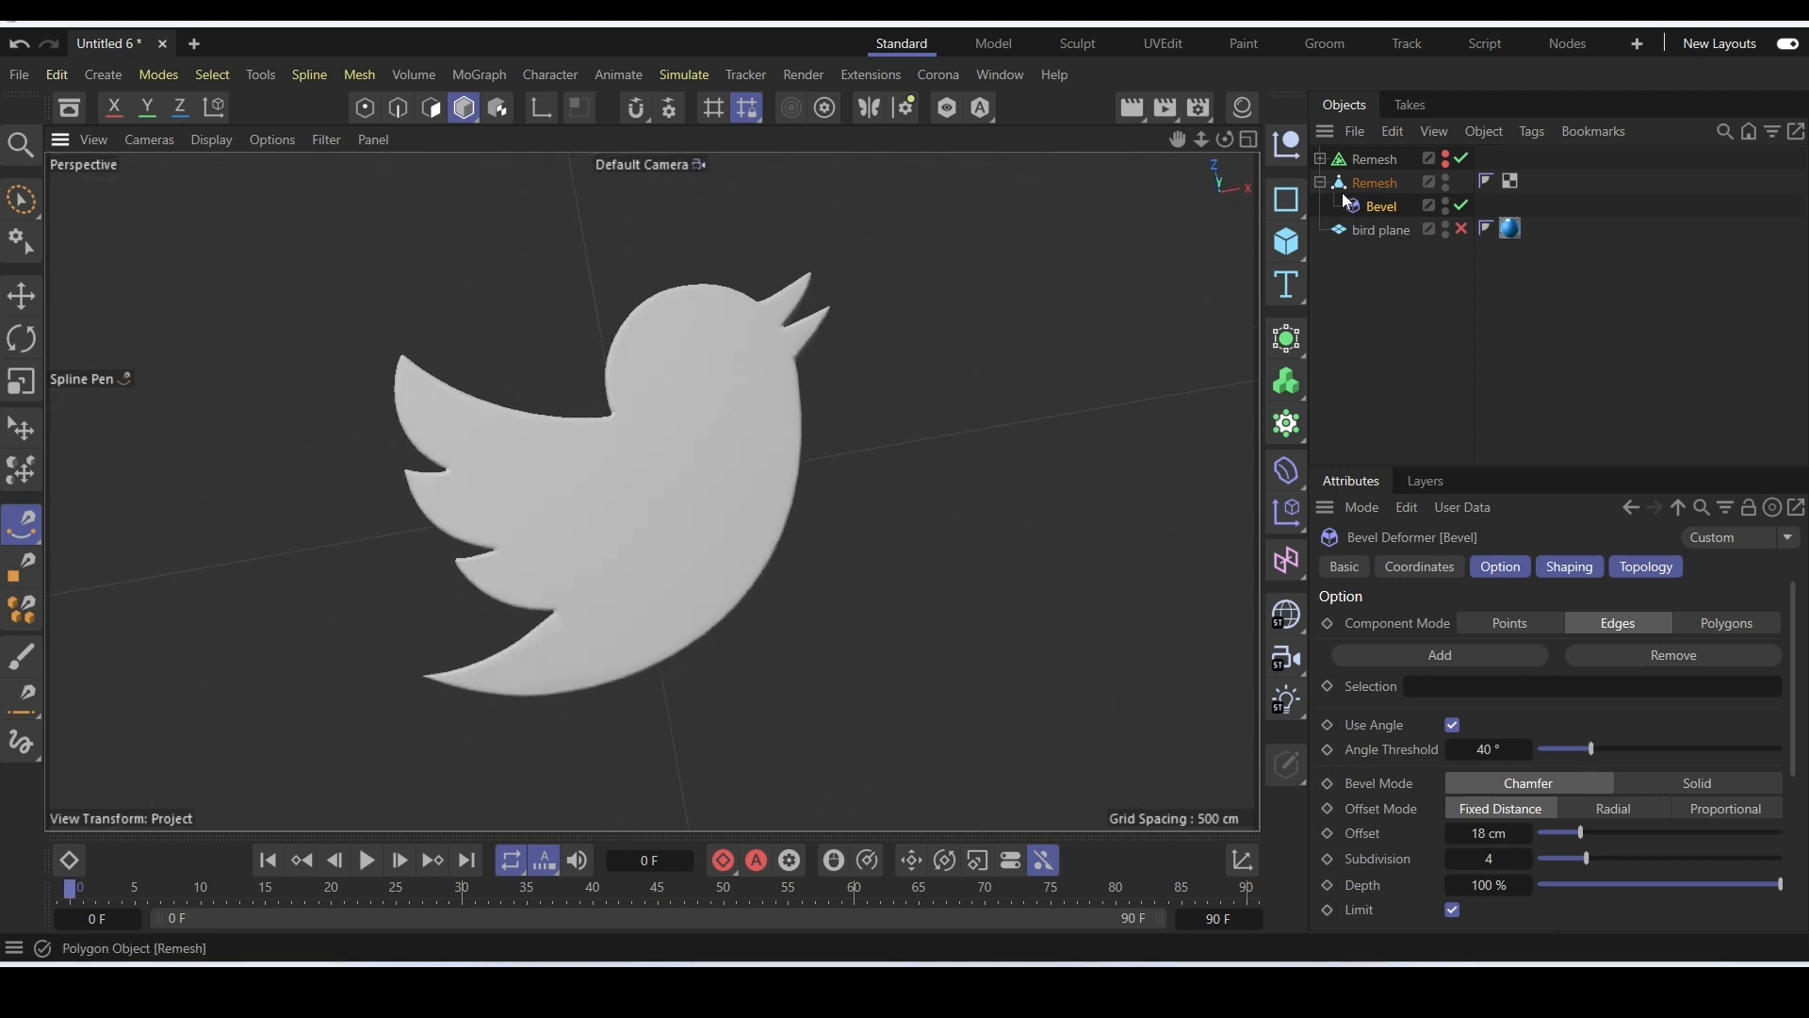
Select the remeshed bird and scale it down uniformly to about half its size.
key(Delete)
click(707, 432)
key(t)
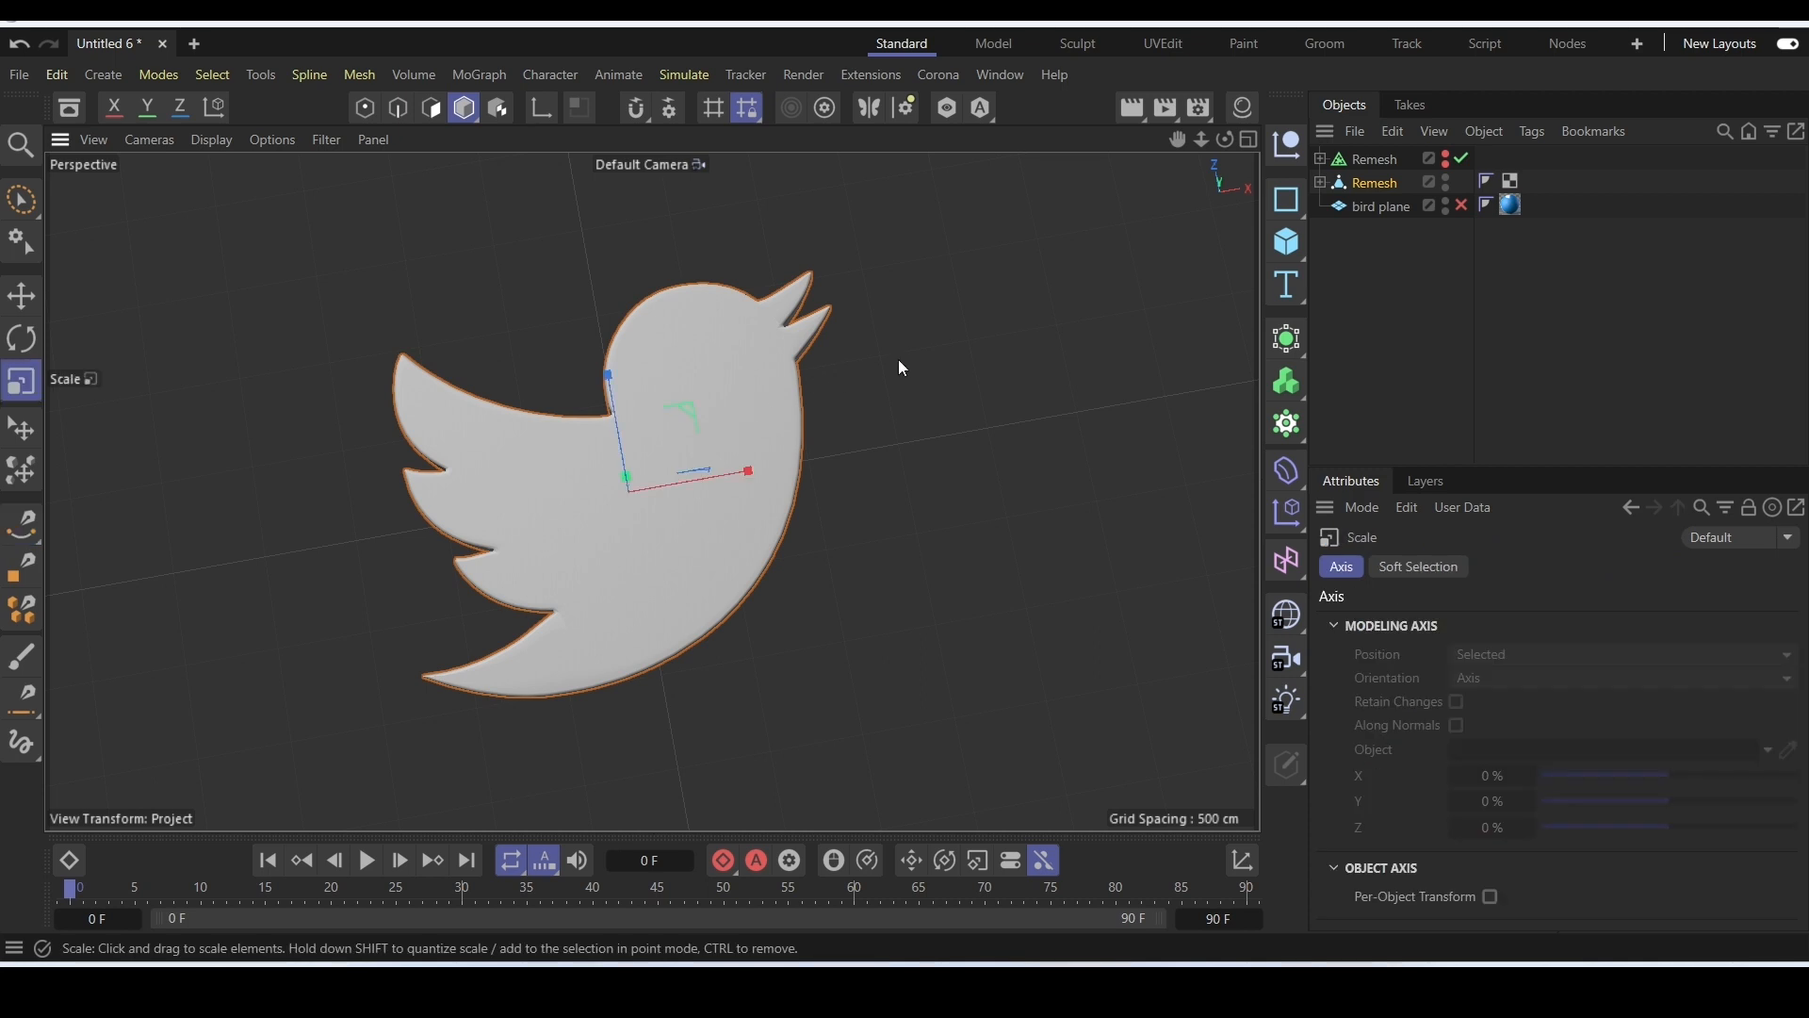
drag(1091, 286, 719, 348)
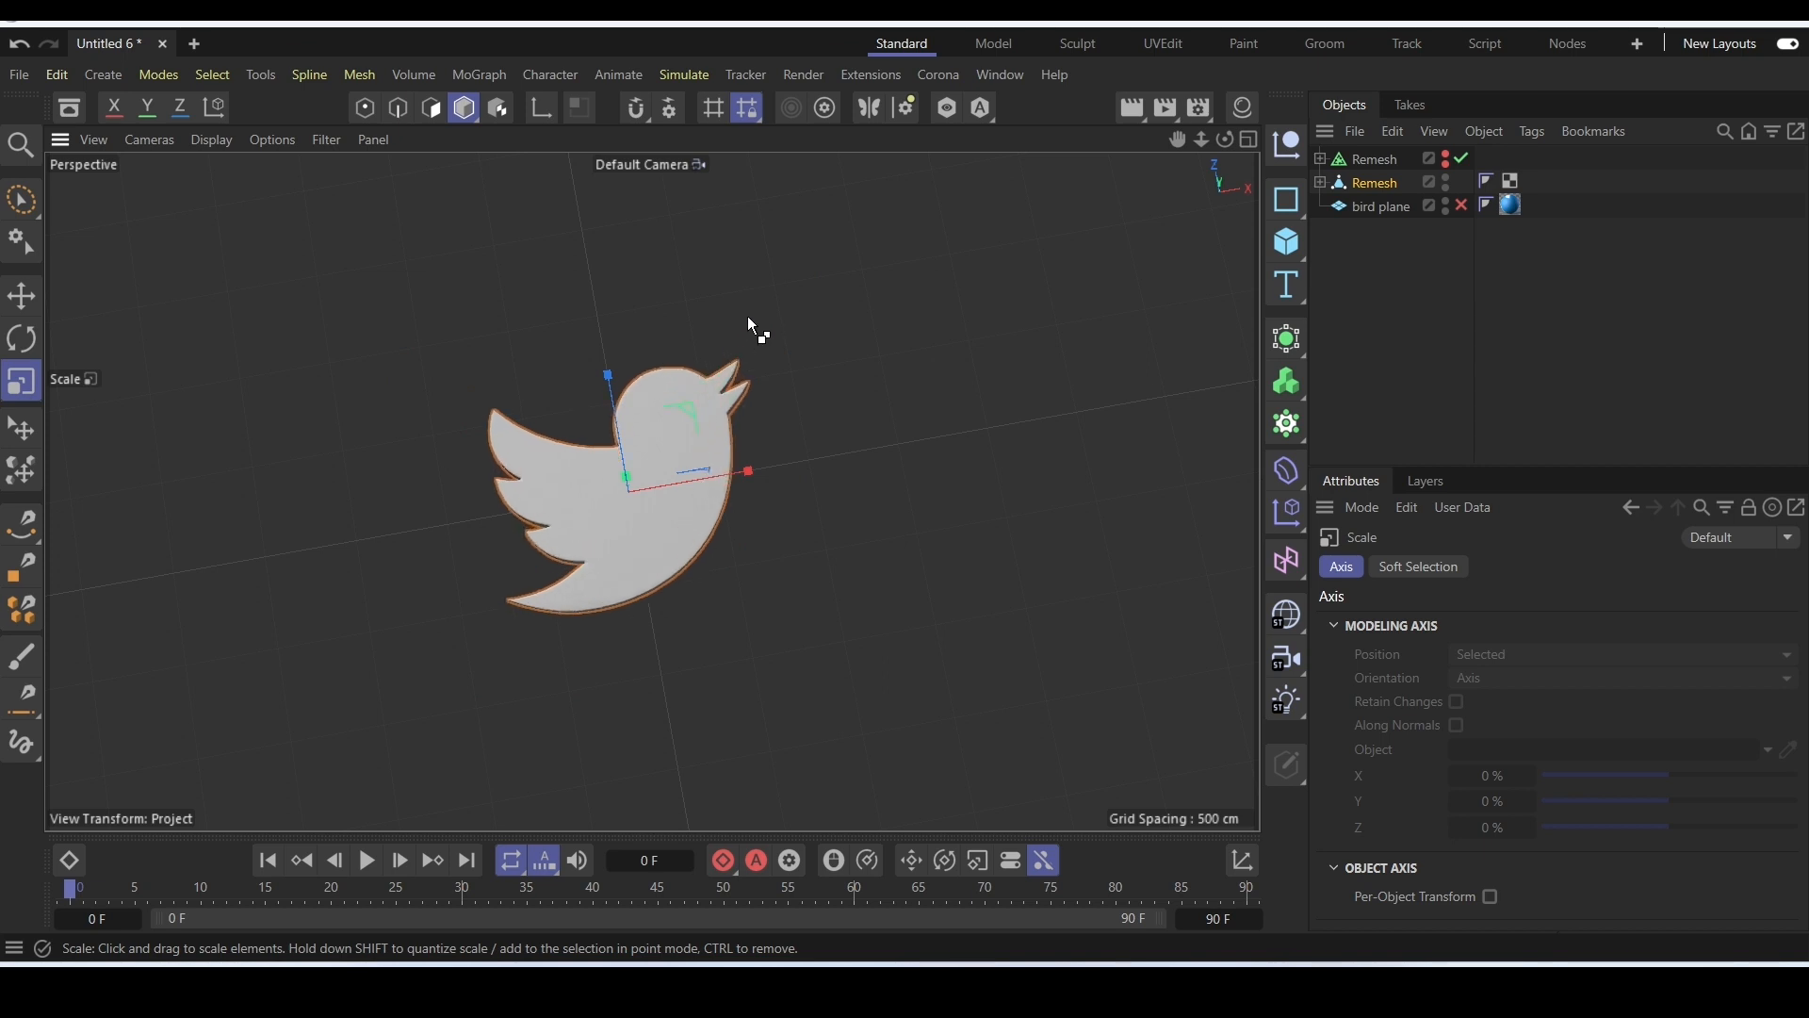
key(ctrl+z)
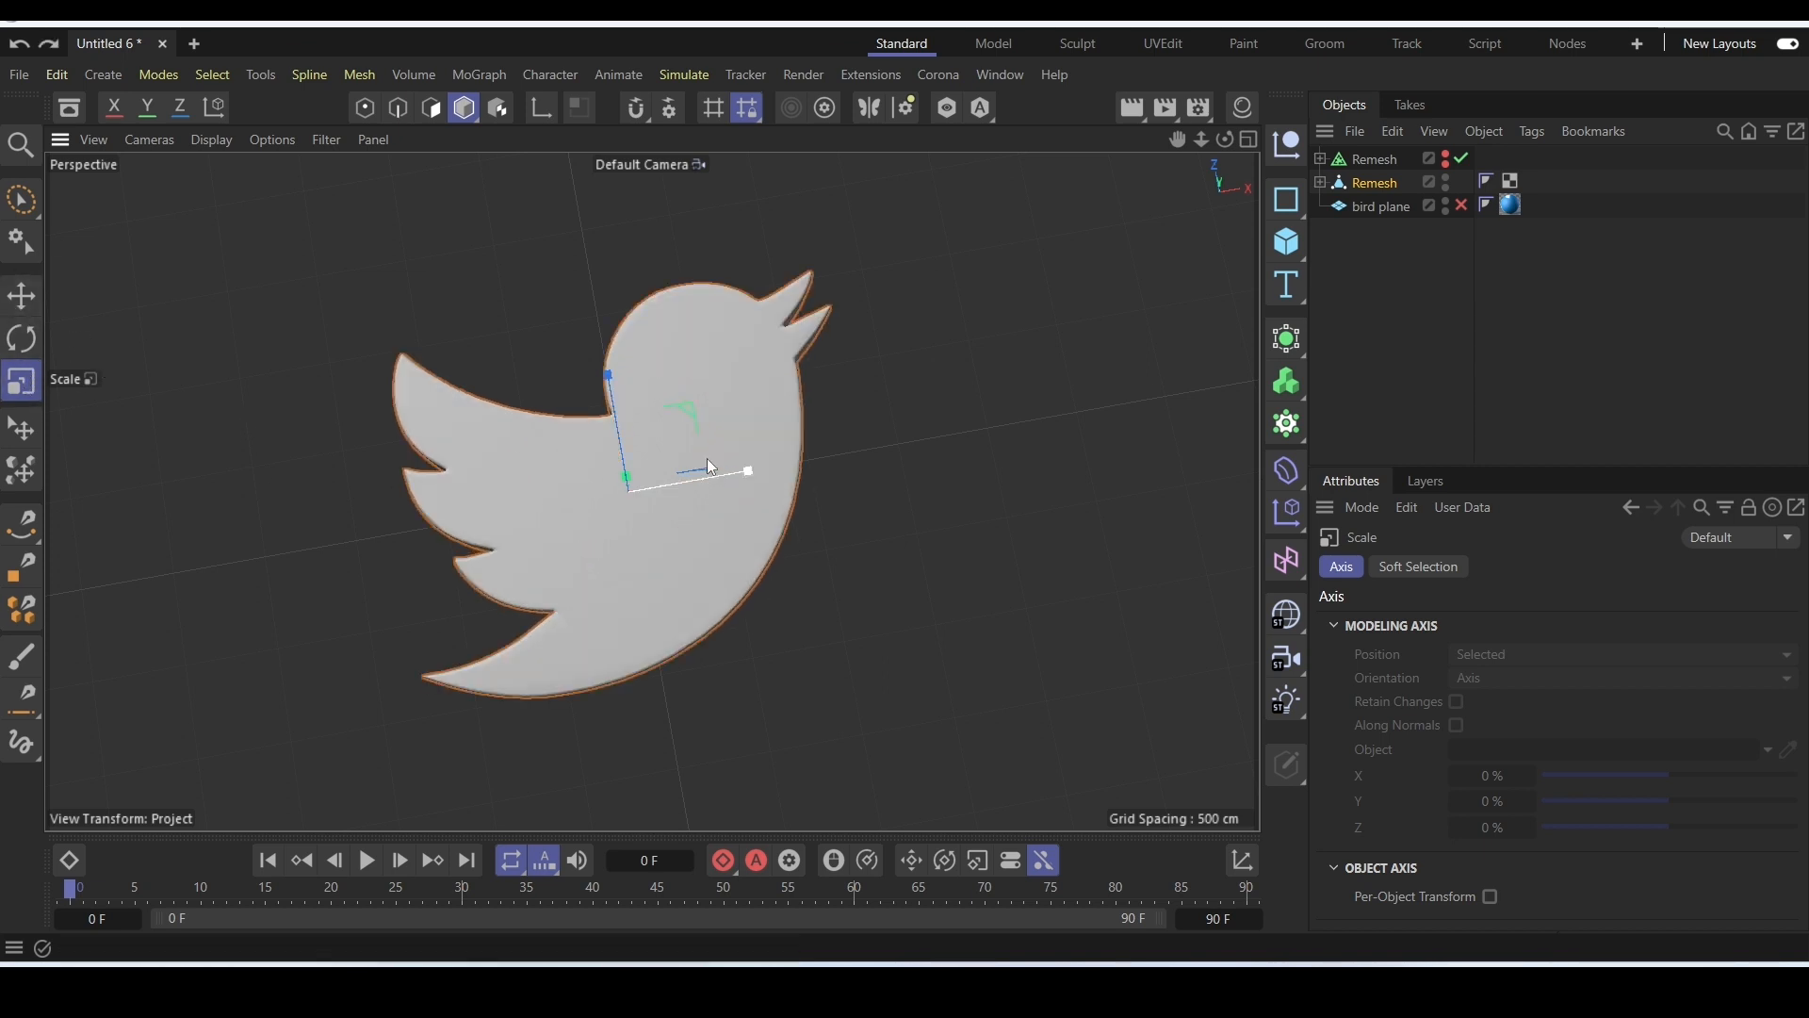
alt+drag(676, 490, 625, 458)
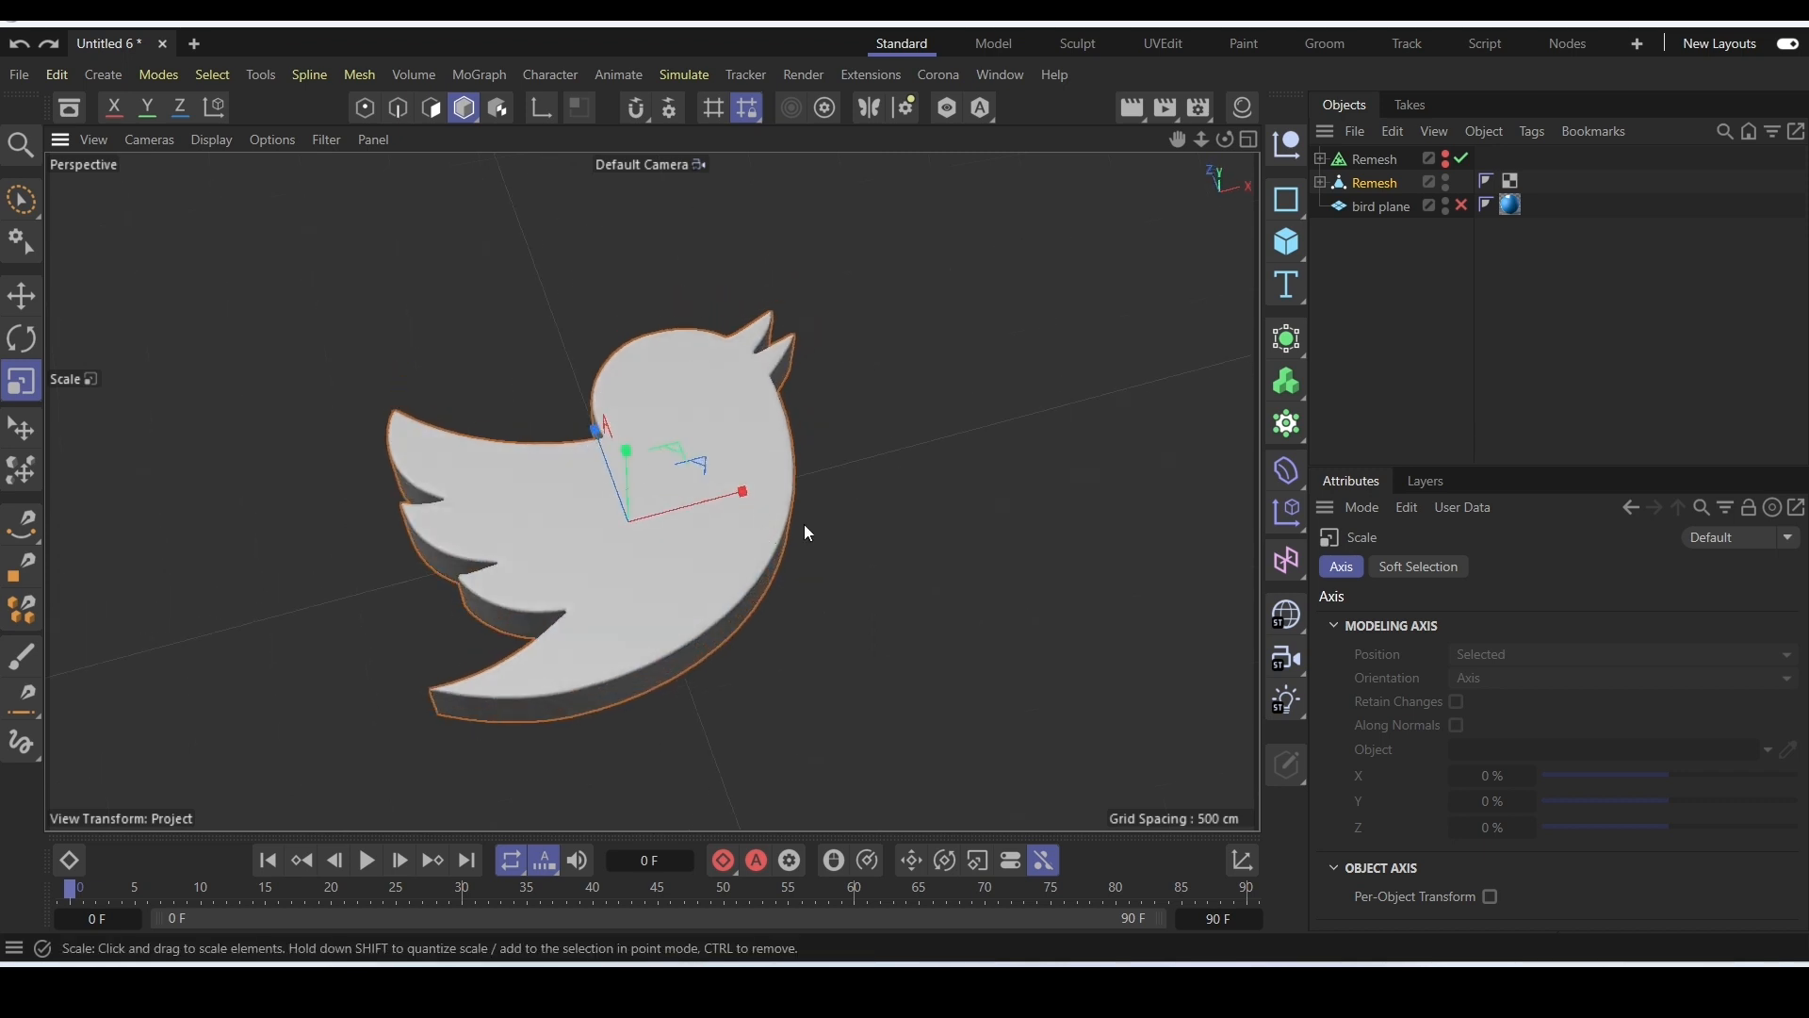
drag(1067, 507, 509, 608)
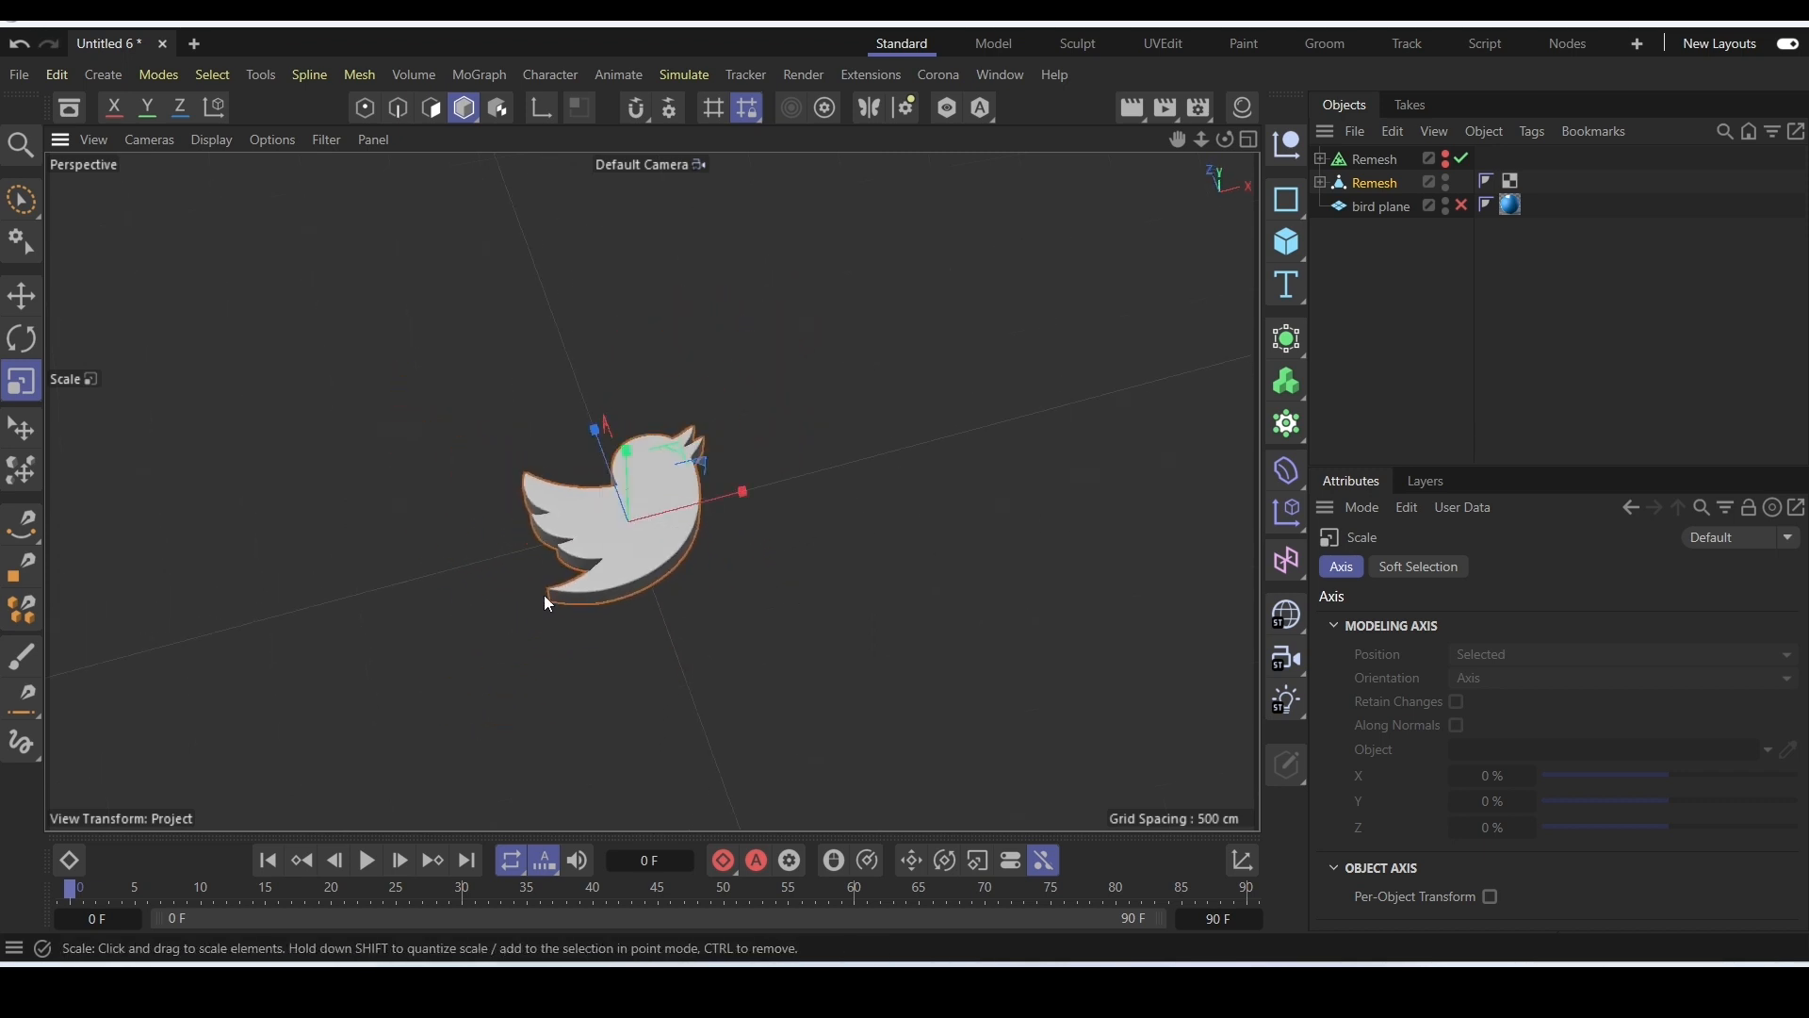
Rotate the bird so that it stands upright instead of lying flat on the ground plane.
key(r)
alt+drag(636, 520, 660, 624)
key(ctrl+z)
key(e)
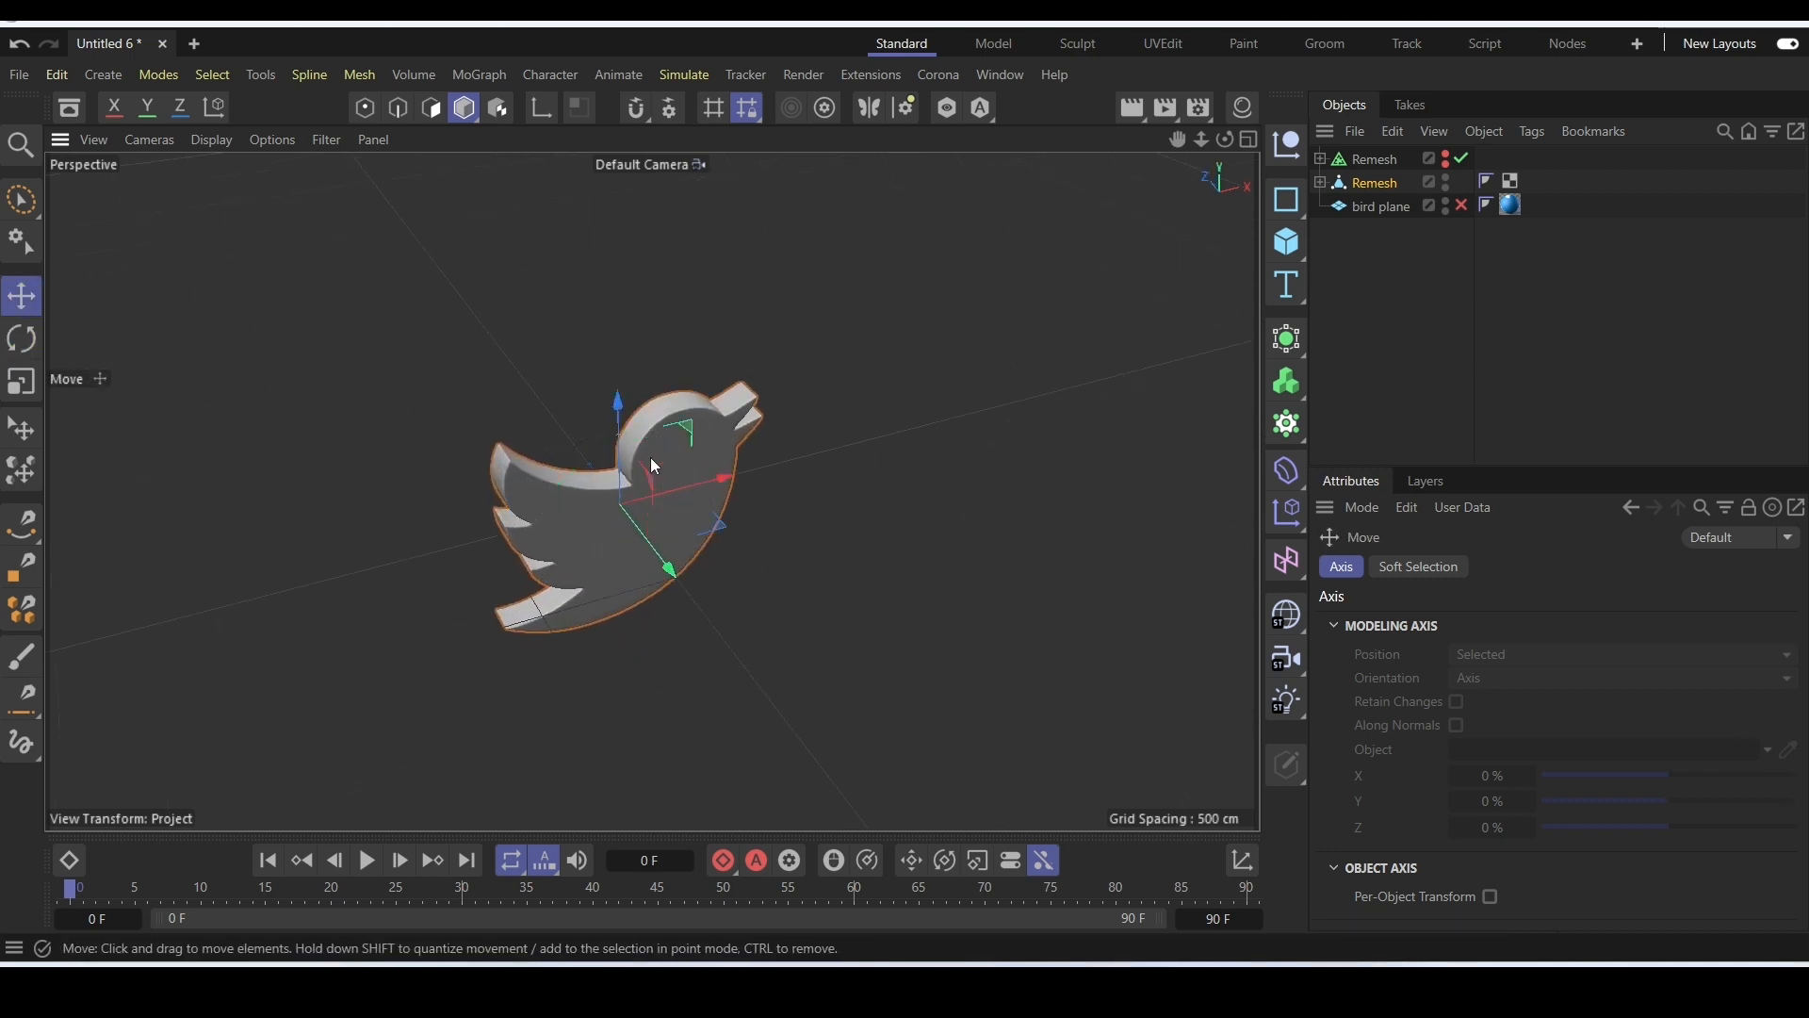
Raise the upright bird vertically until it sits above the ground plane.
drag(618, 404, 604, 237)
scroll(592, 264, down, 2)
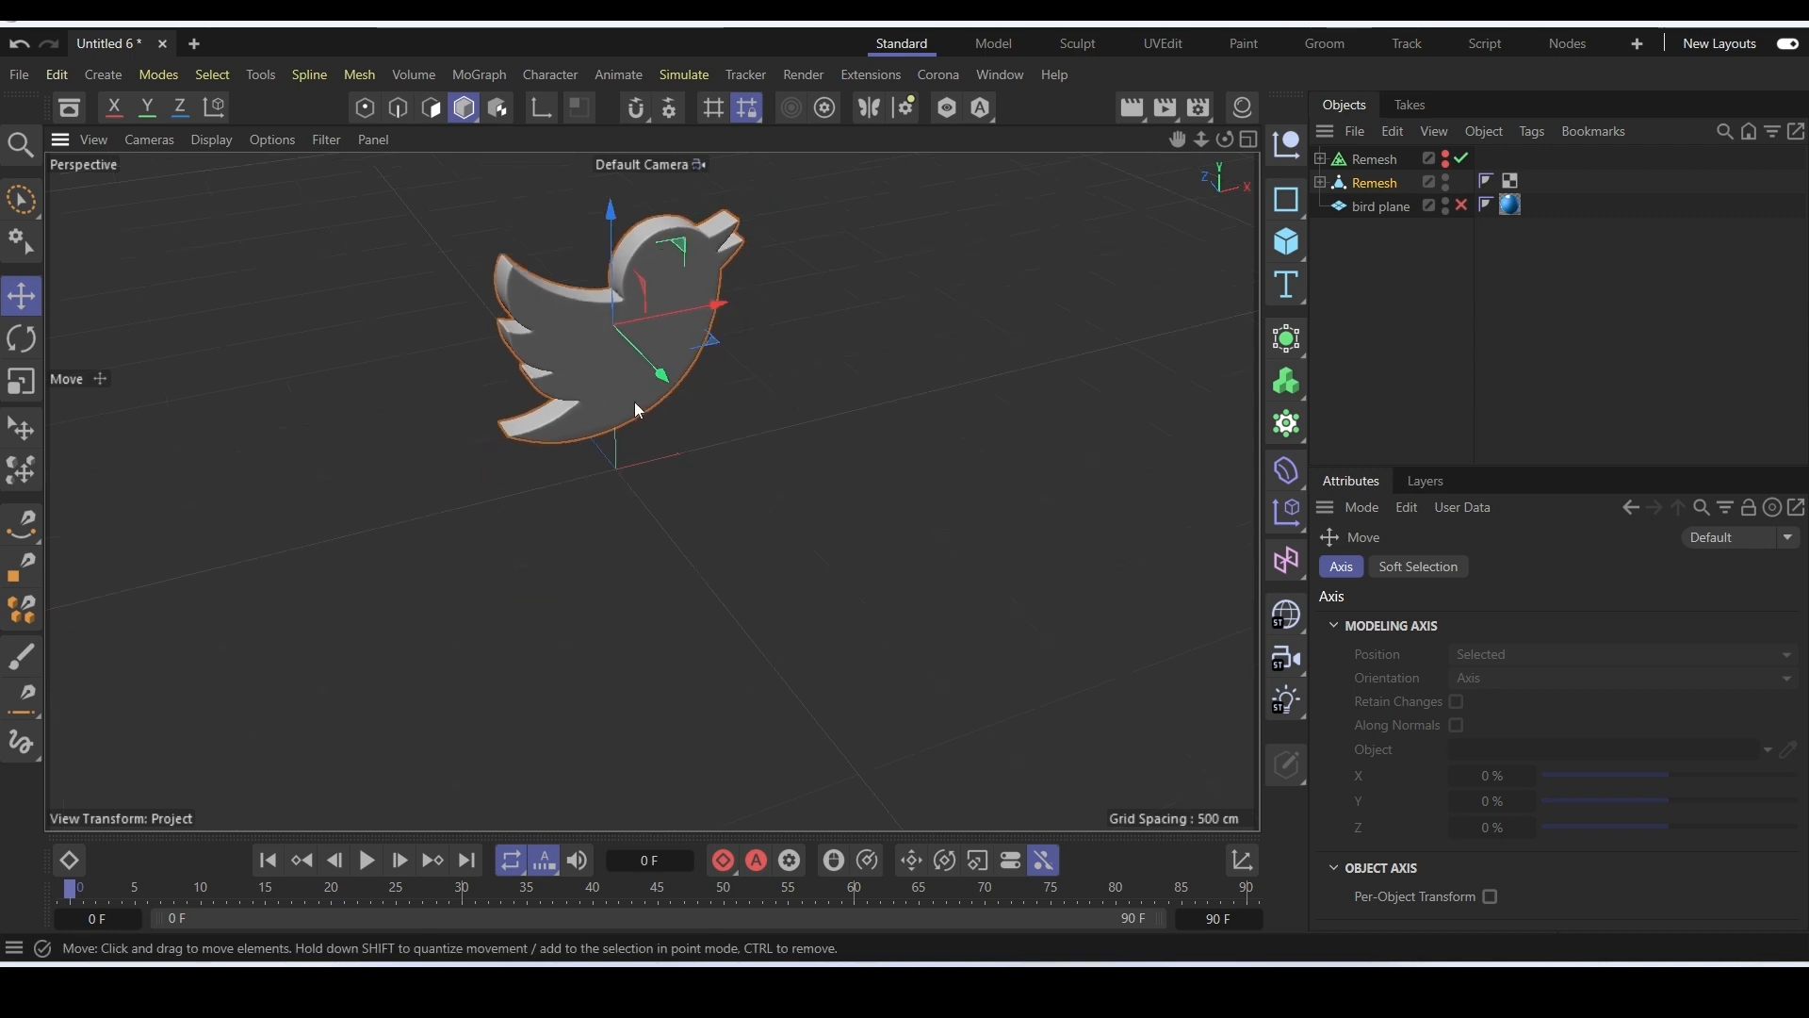
alt+drag(635, 450, 602, 316)
alt+middle_drag(641, 355, 658, 394)
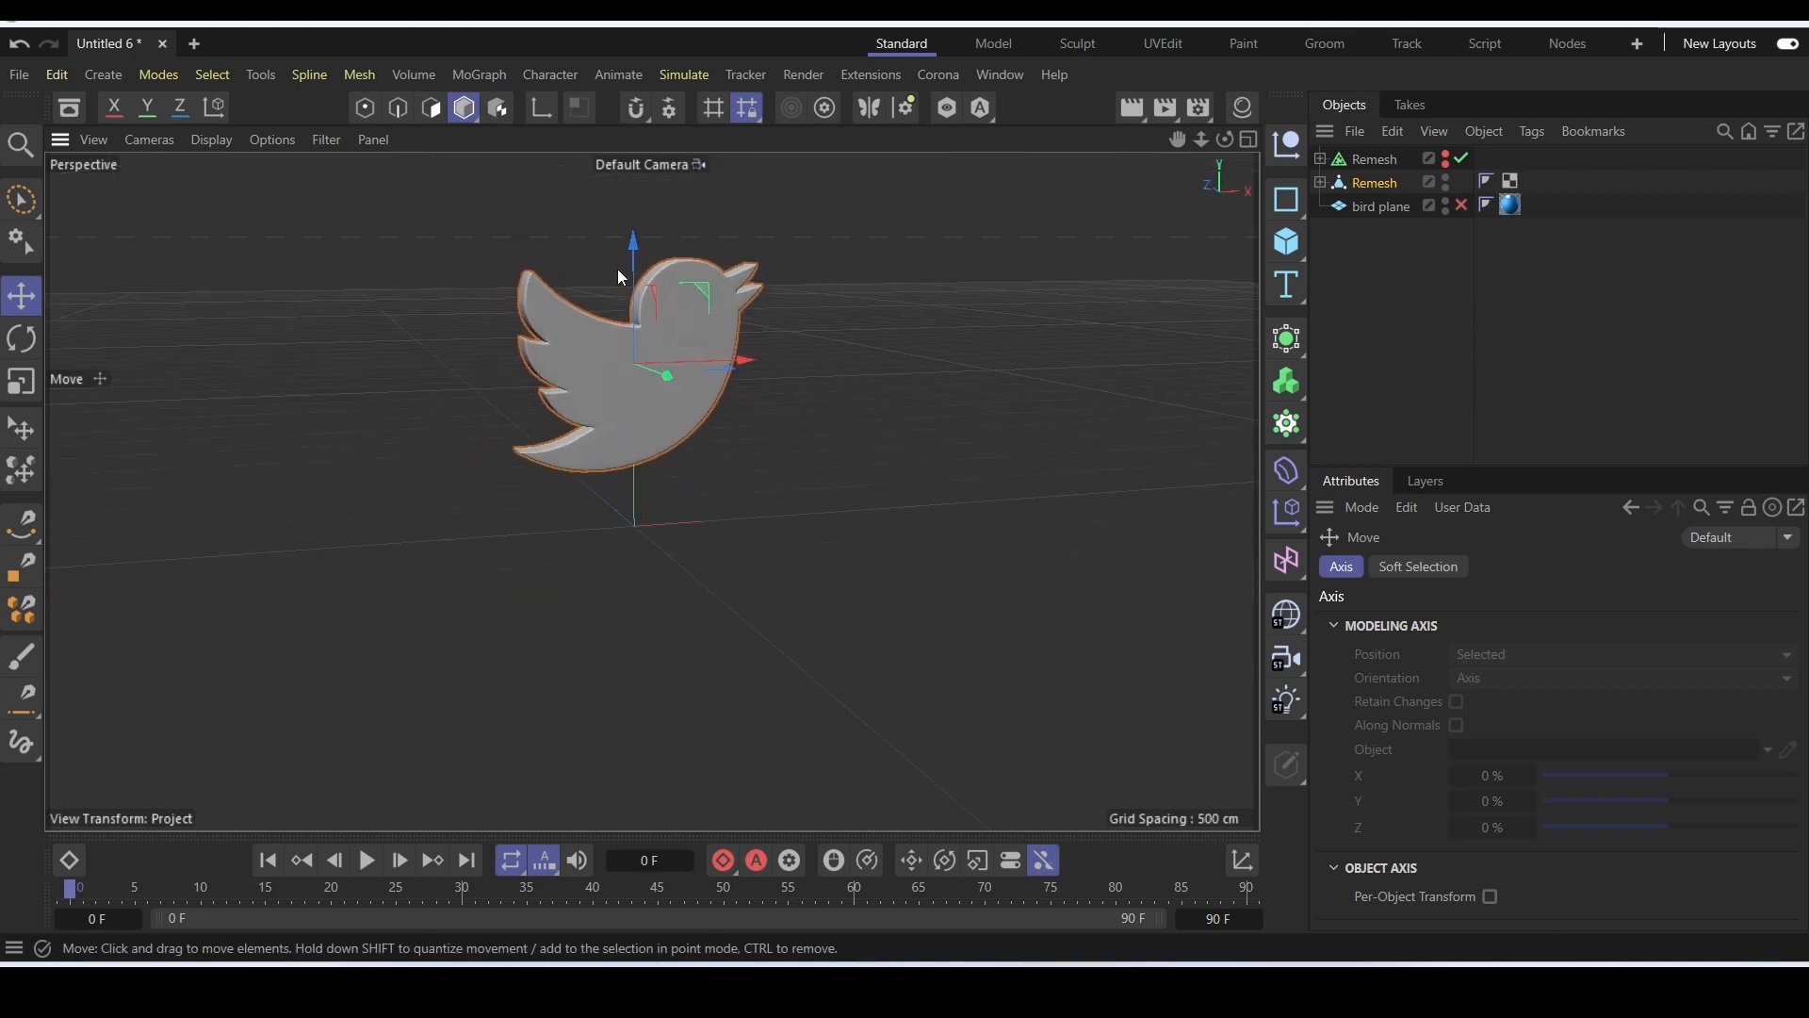
alt+middle_drag(618, 268, 673, 374)
scroll(702, 509, up, 1)
scroll(690, 473, down, 3)
scroll(689, 473, up, 3)
scroll(723, 355, up, 2)
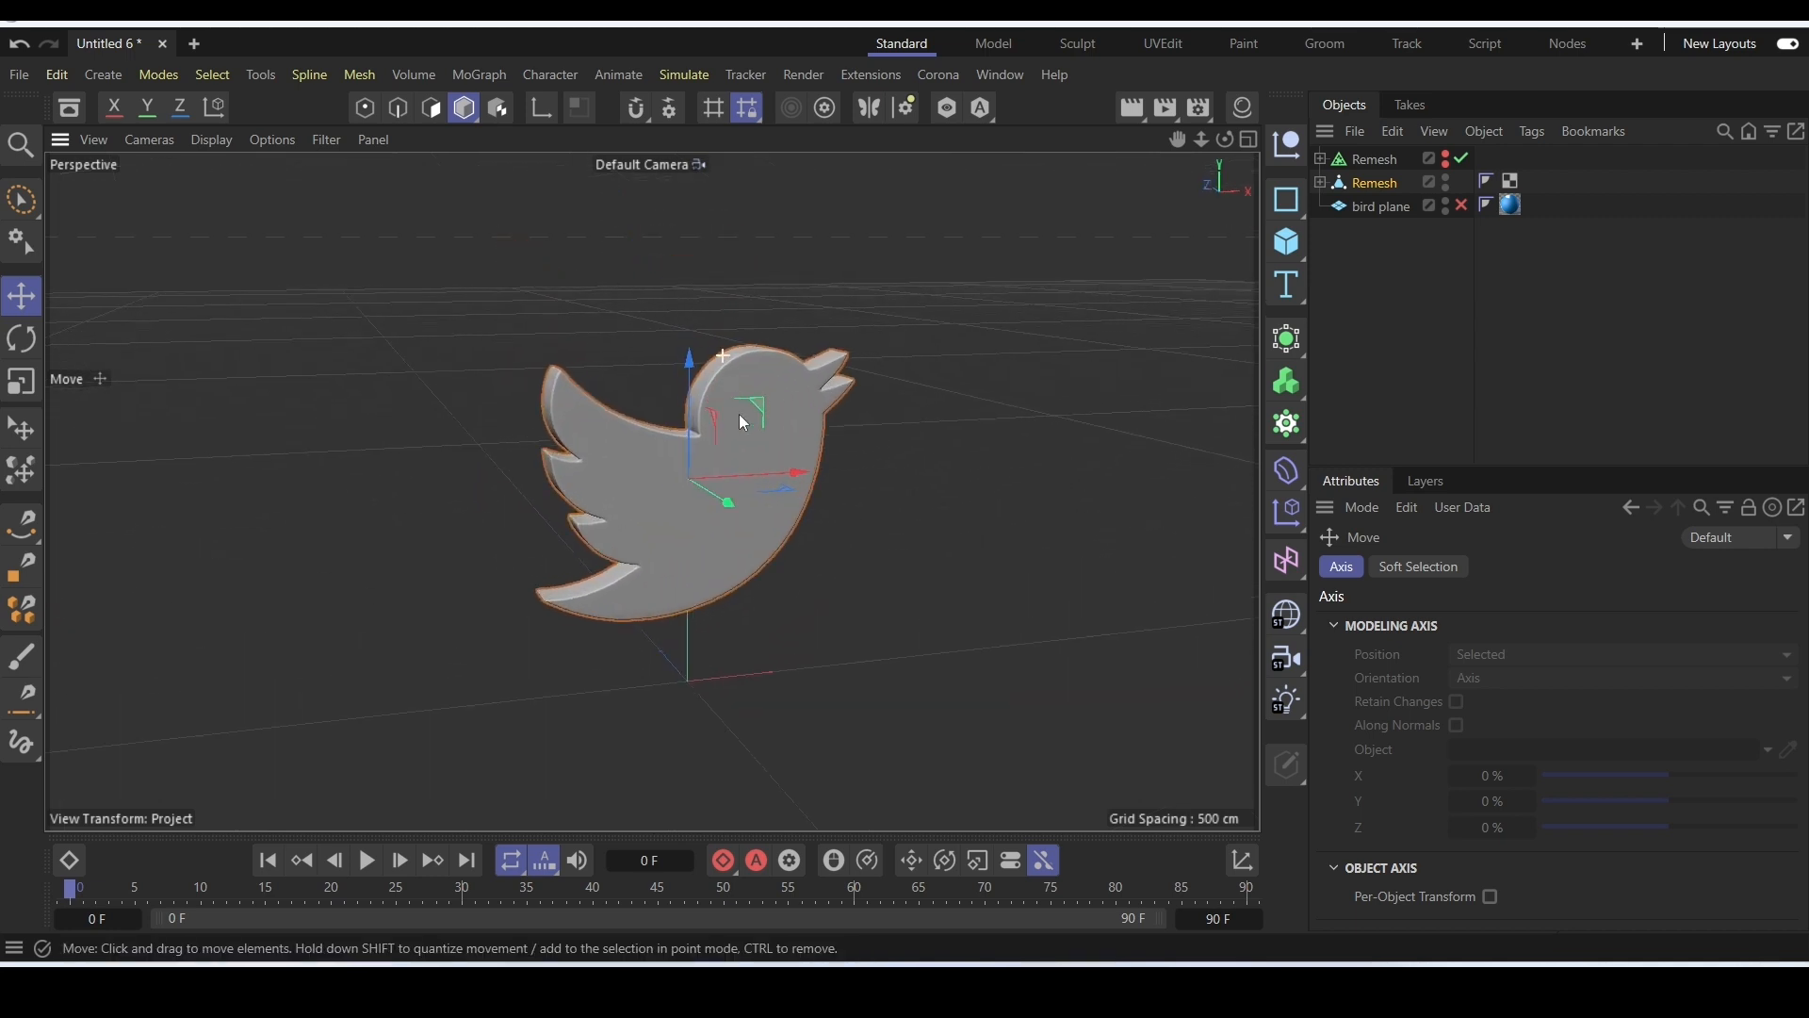
alt+drag(676, 472, 686, 435)
Add a cube, enlarge it and position it behind the bird as a backing block.
click(1286, 242)
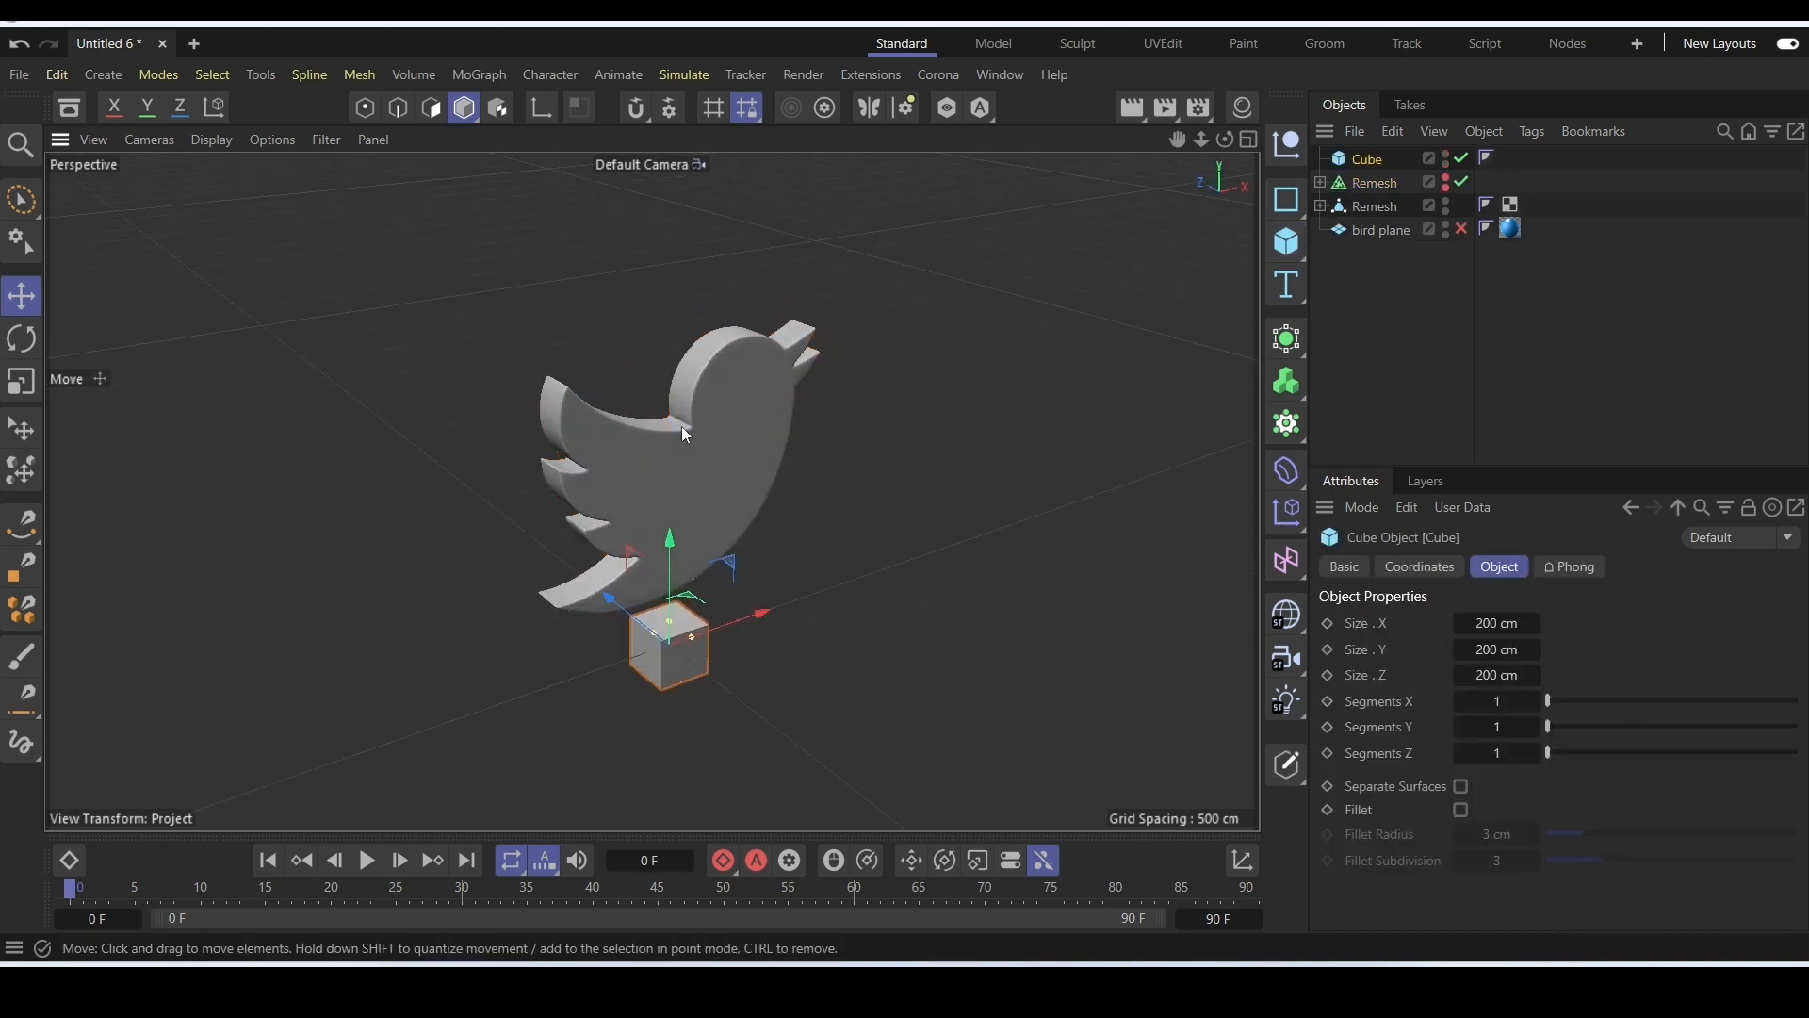
scroll(684, 435, down, 2)
drag(676, 530, 1229, 343)
key(t)
key(e)
drag(673, 303, 716, 345)
drag(589, 431, 482, 431)
drag(720, 427, 646, 317)
alt+drag(715, 409, 693, 334)
drag(821, 466, 823, 467)
alt+drag(712, 461, 701, 449)
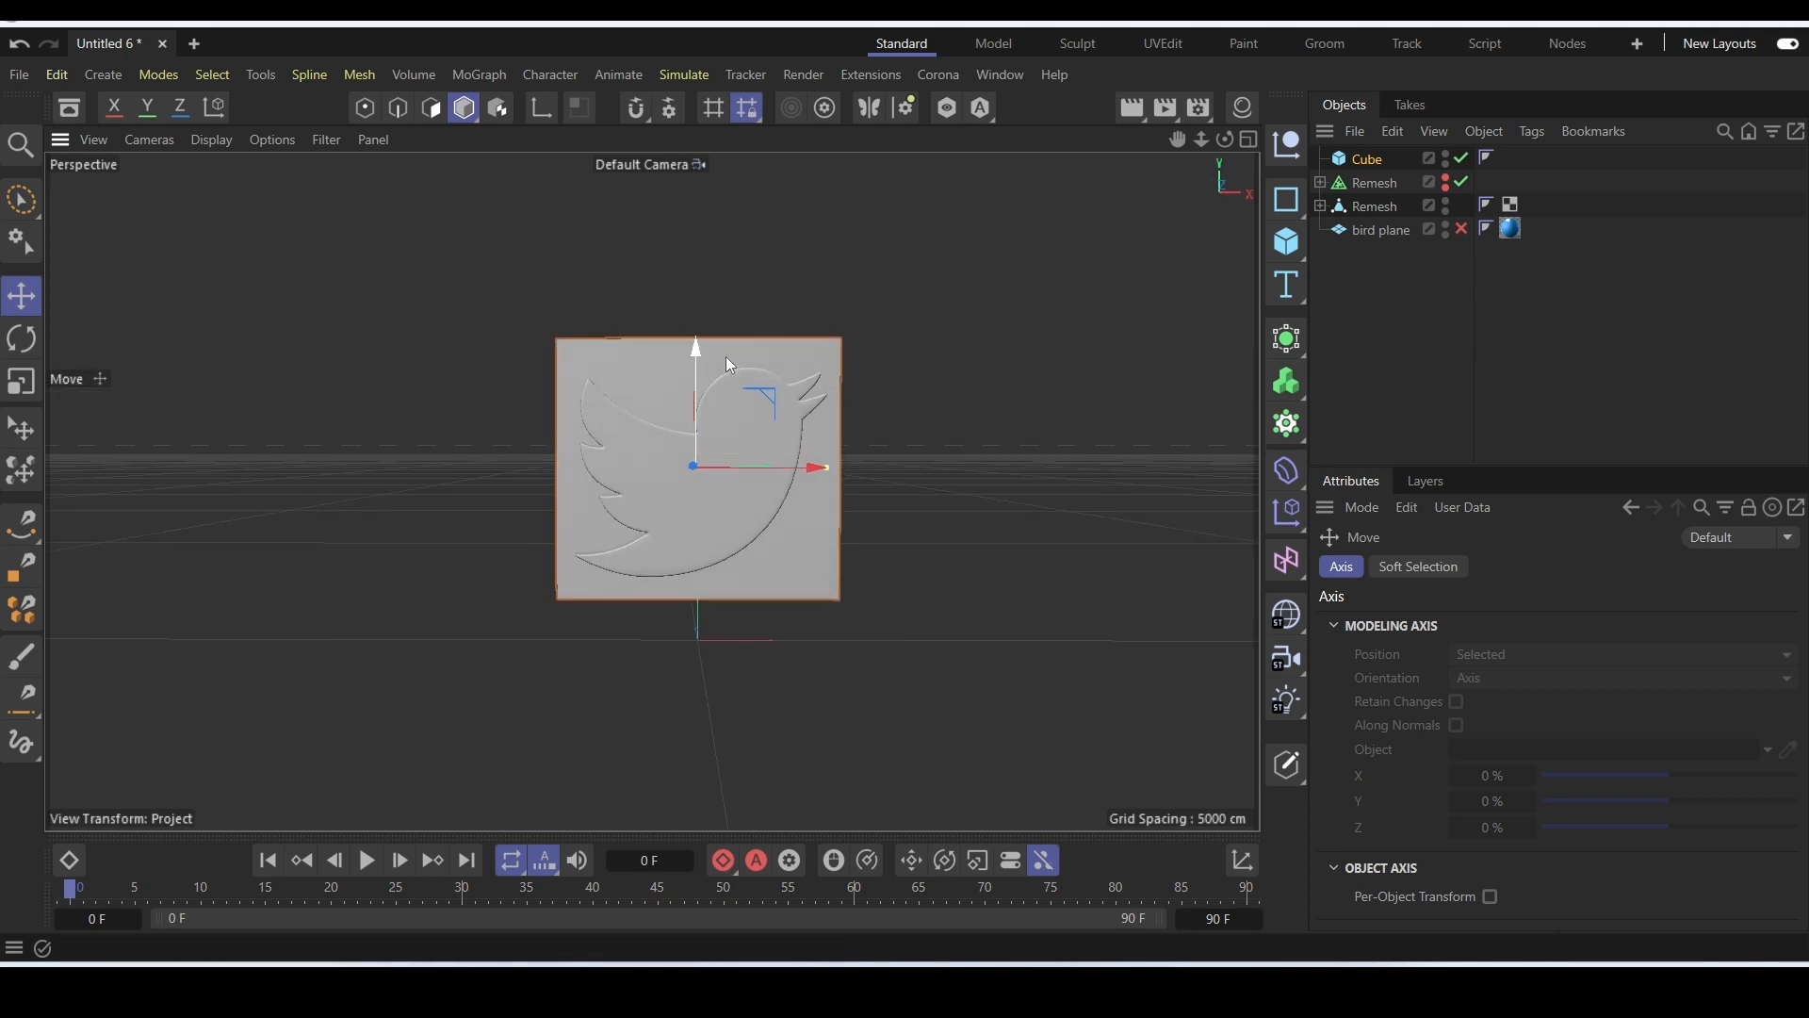
Set the cube's X, Y and Z sizes to 1000 cm each.
click(1368, 159)
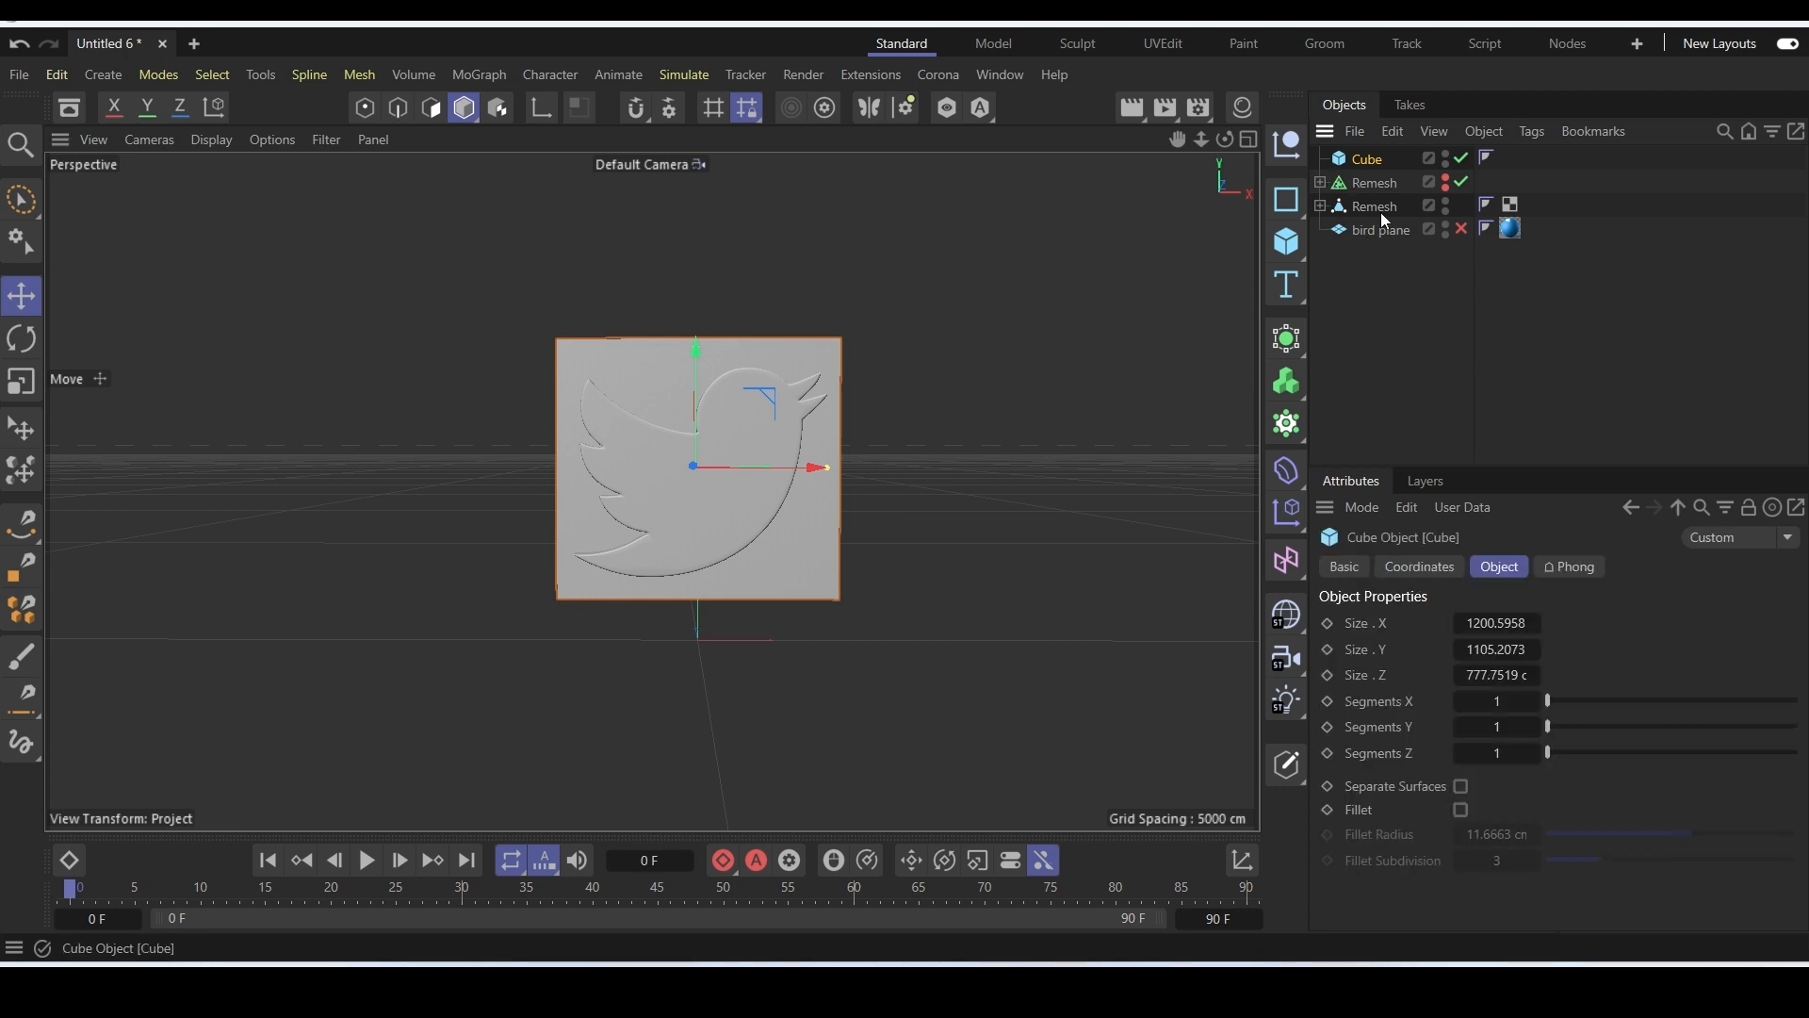
click(1508, 623)
text(10)
key(Return)
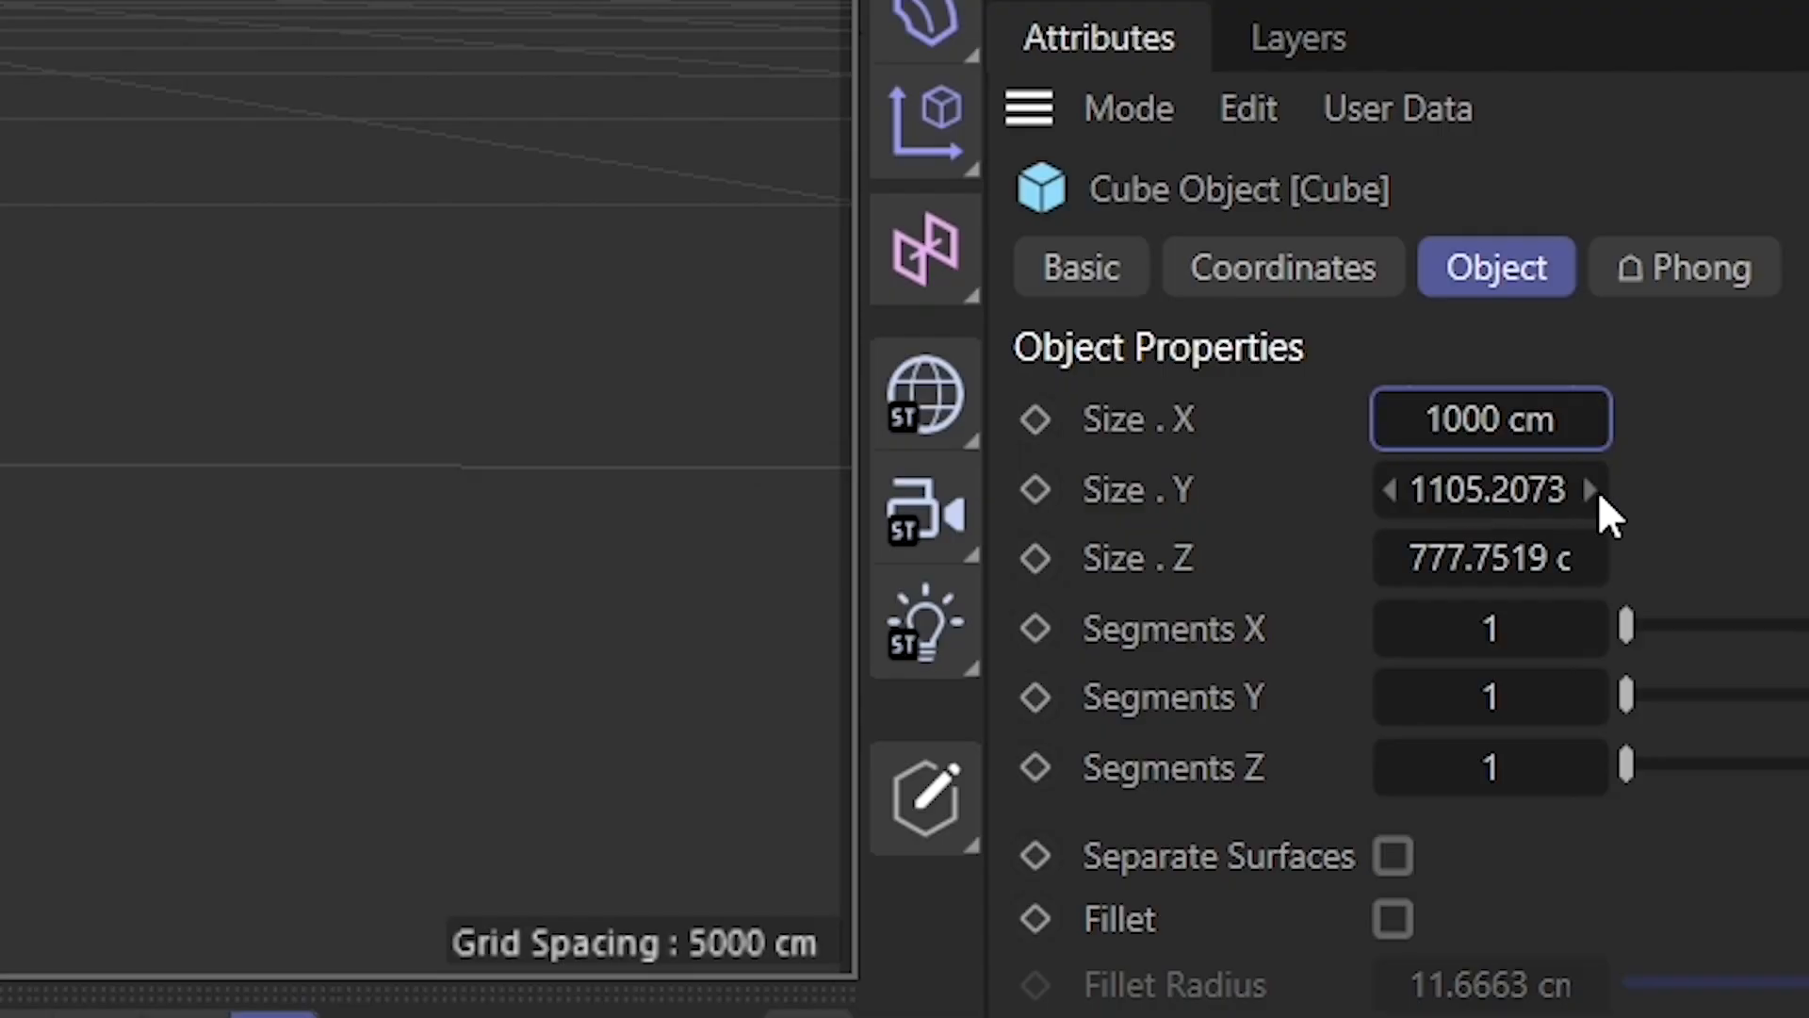
click(1518, 651)
text(1000)
key(Return)
click(1476, 581)
text(10)
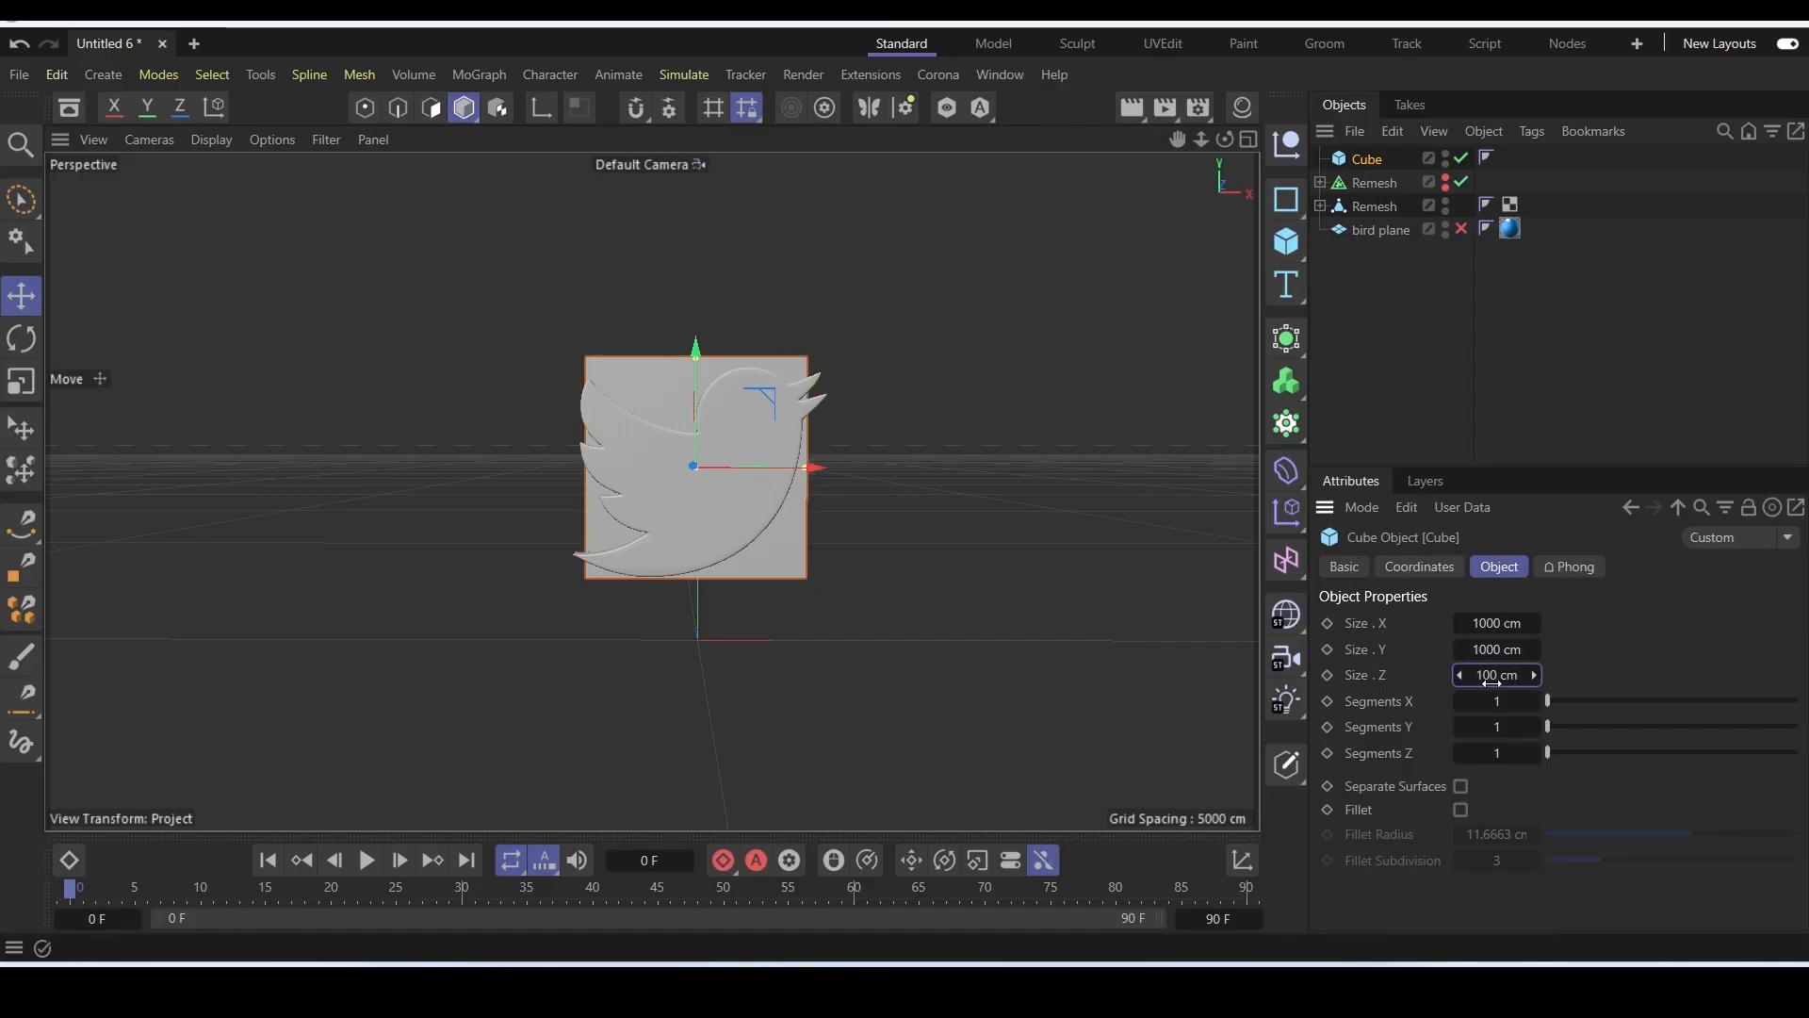
click(1487, 675)
text(100)
key(Return)
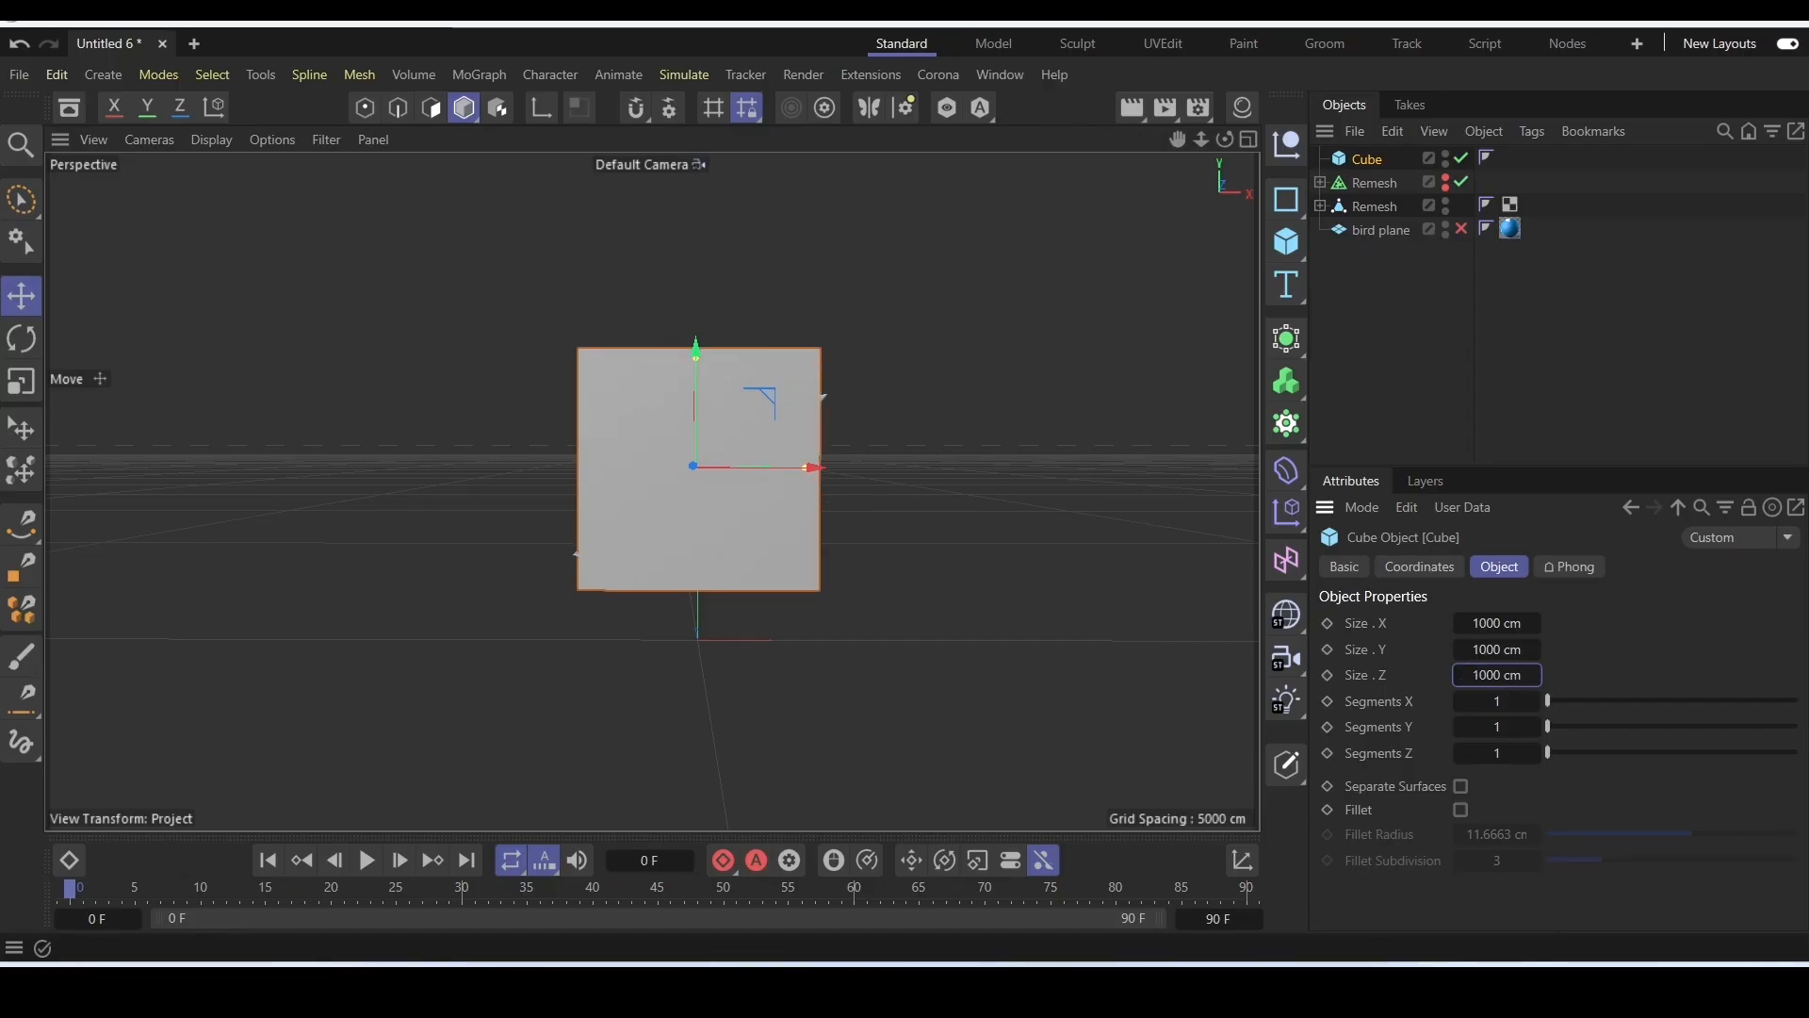
Scale the cube up uniformly to about 1242 cm so it extends beyond the bird's outline.
alt+drag(923, 735, 279, 433)
alt+drag(387, 461, 329, 449)
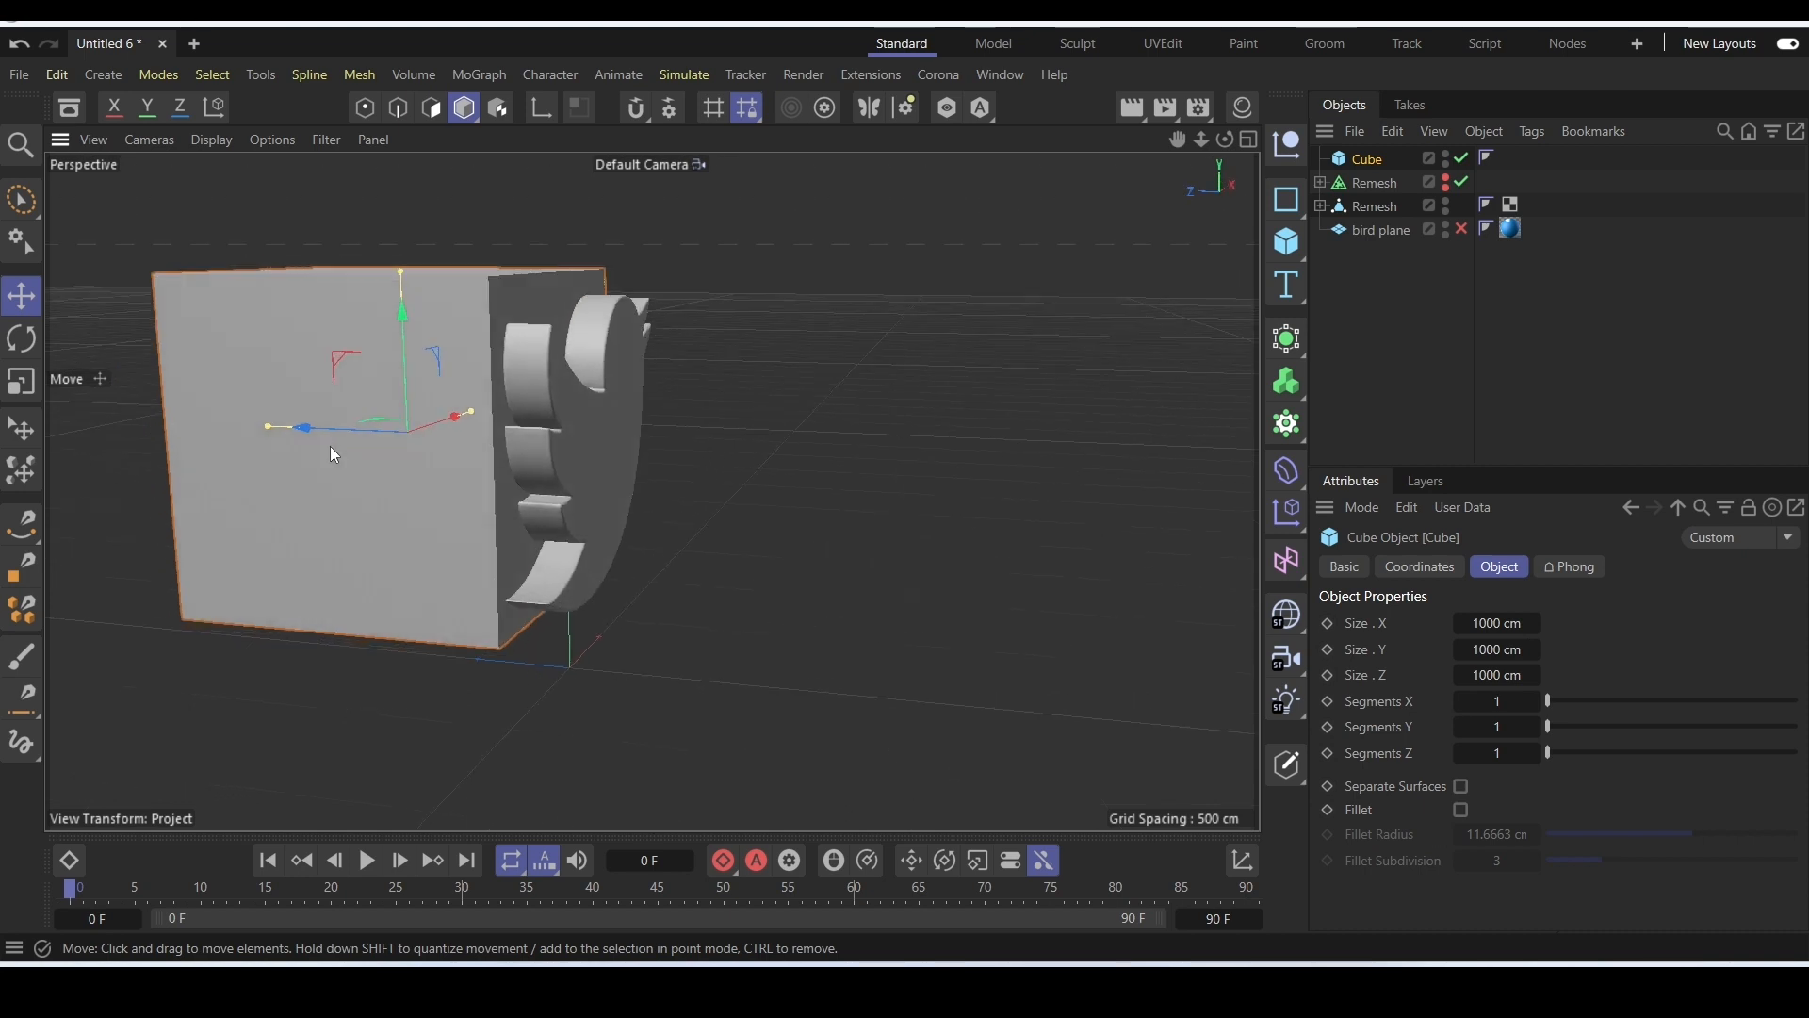
key(t)
drag(584, 608, 670, 571)
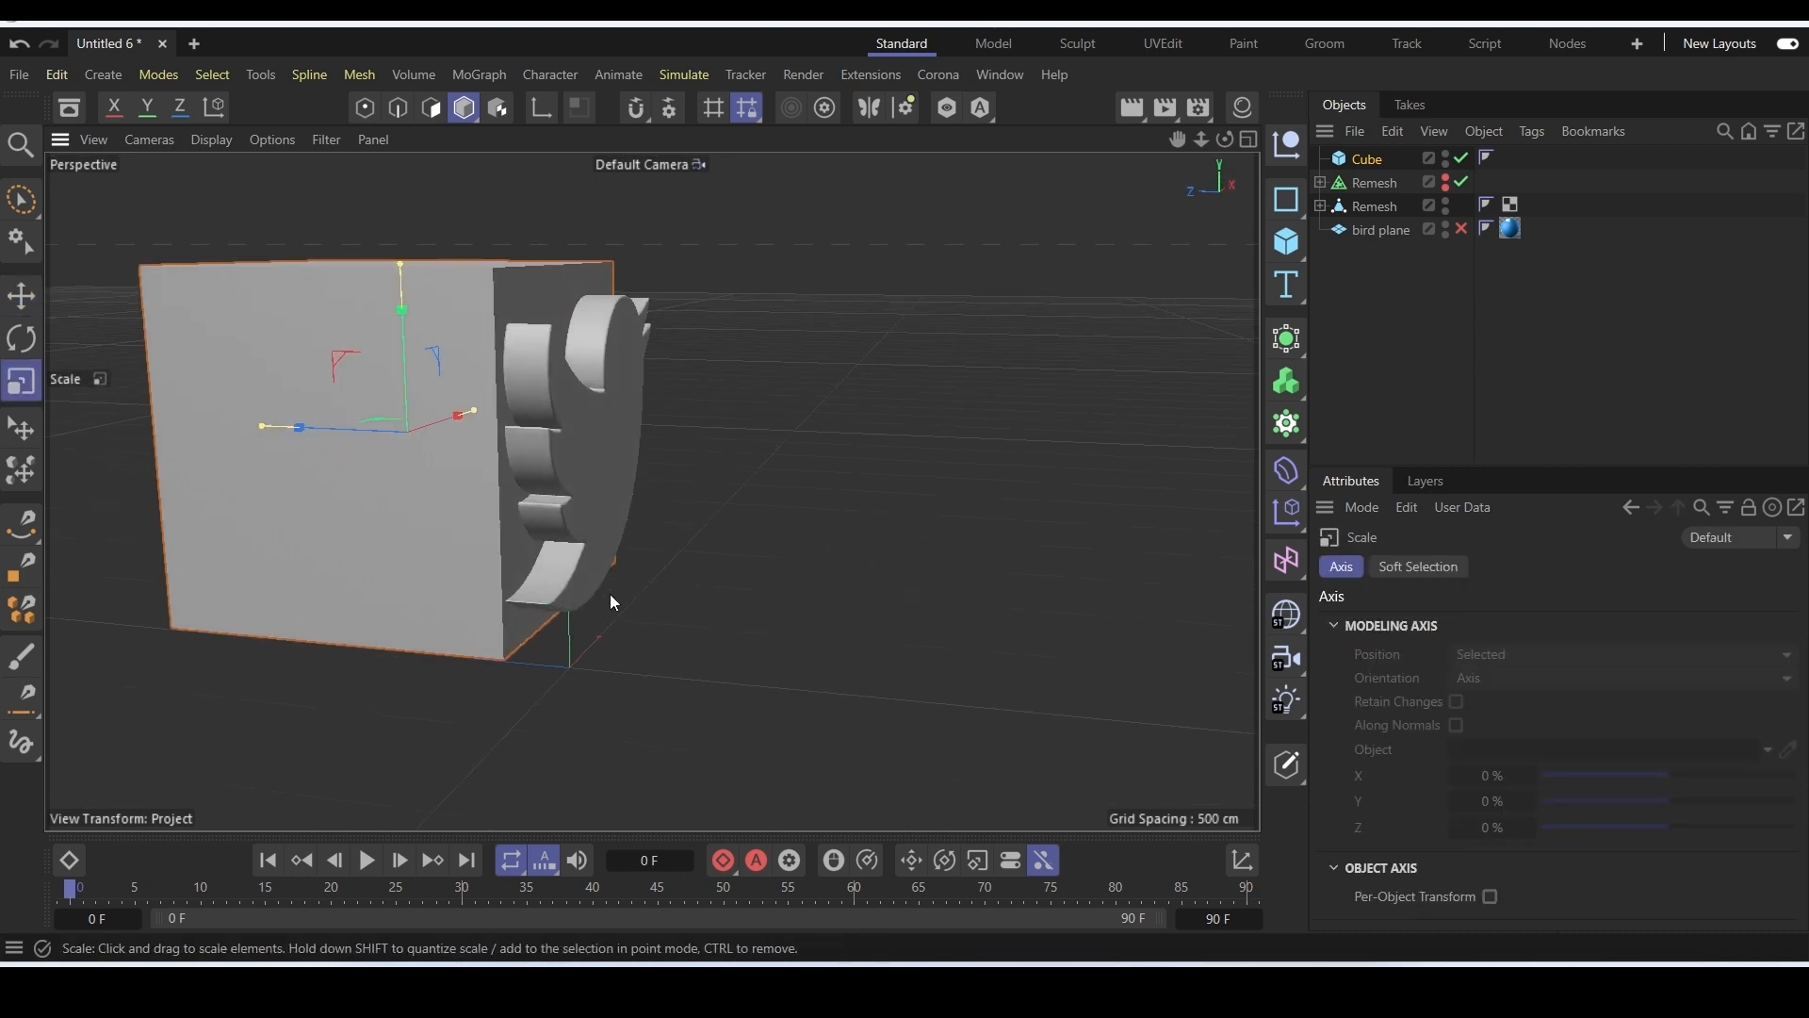
click(1358, 166)
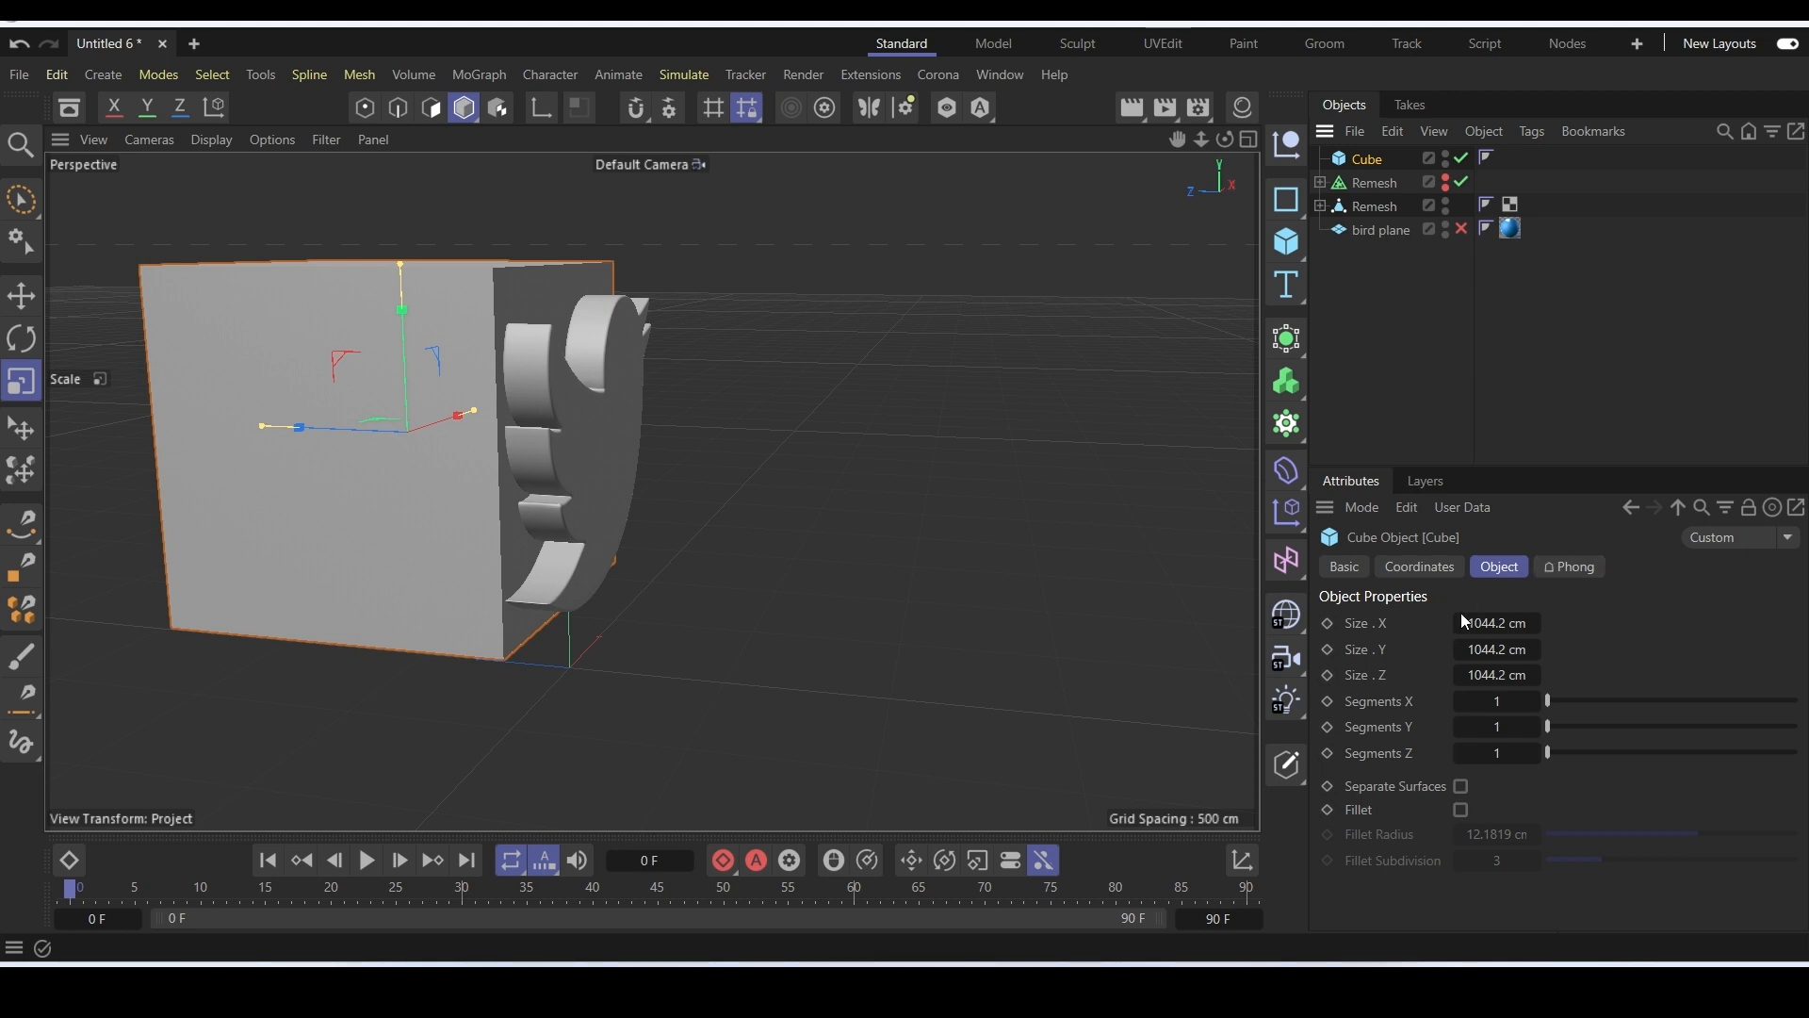
click(1373, 701)
drag(648, 409, 1139, 582)
scroll(676, 396, down, 1)
alt+drag(1139, 581, 1021, 591)
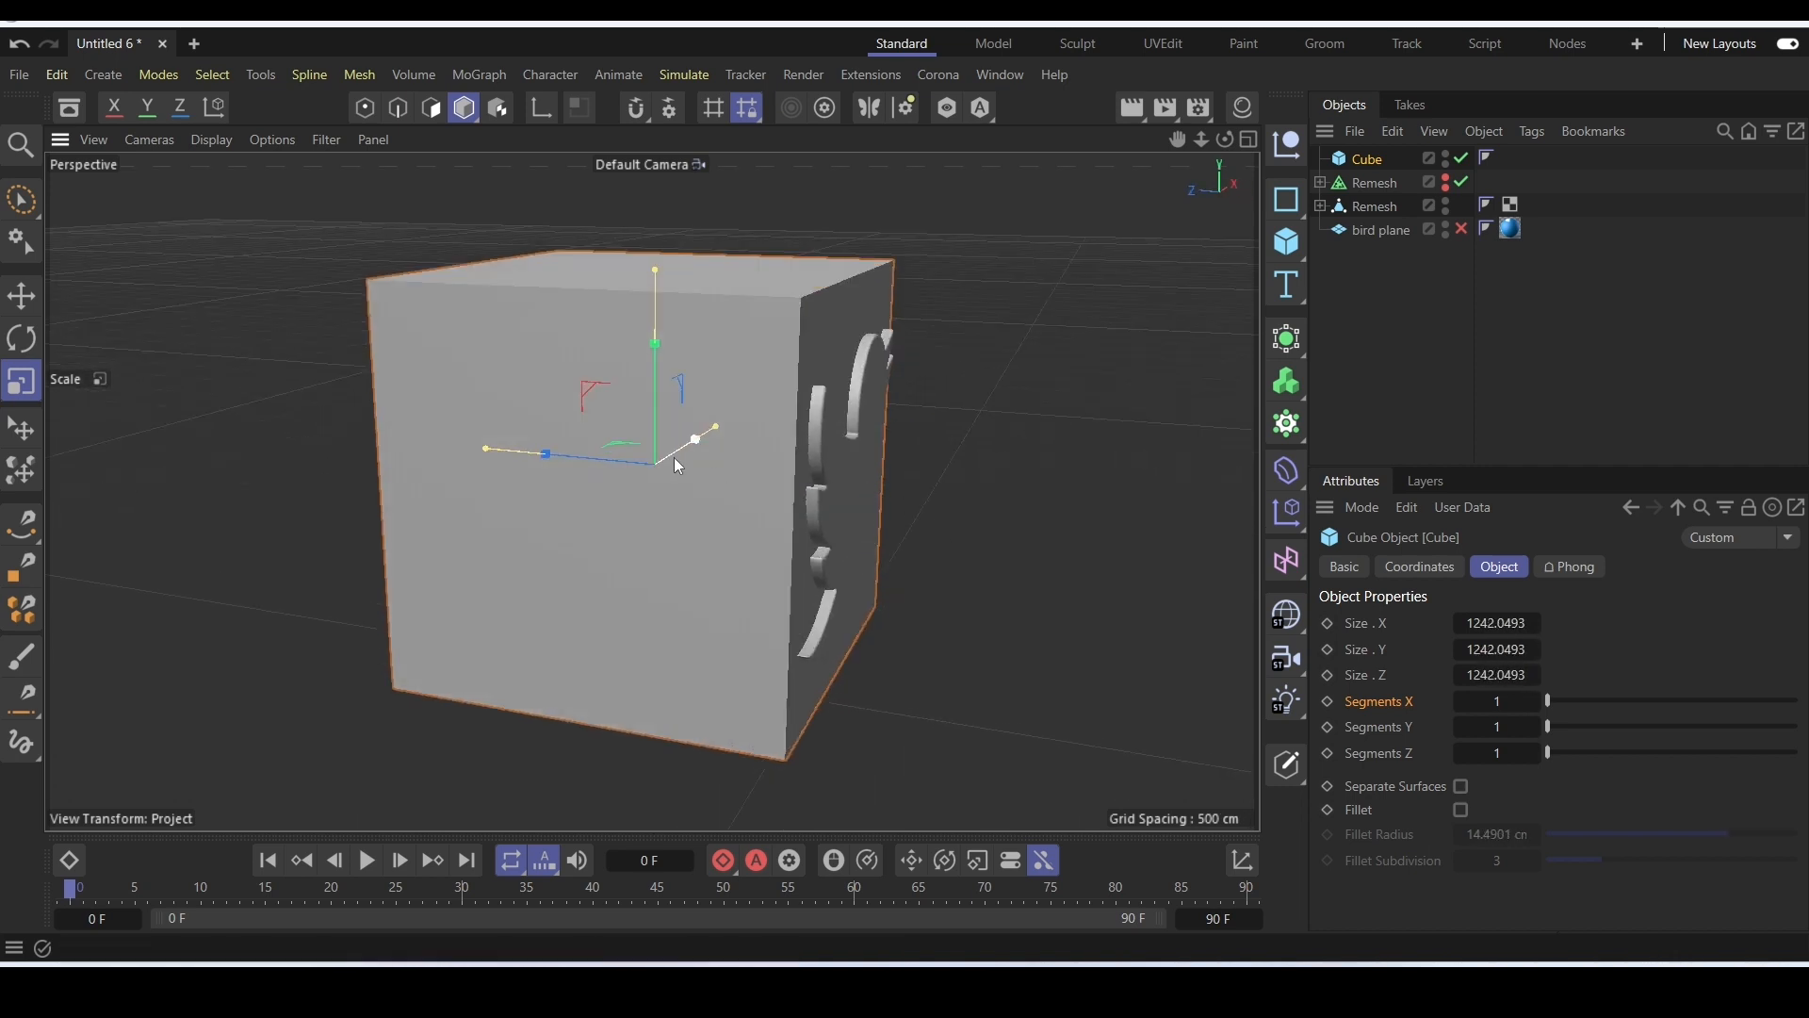
Reduce only the cube's depth along Z to about 518 cm.
drag(446, 448, 1112, 471)
key(e)
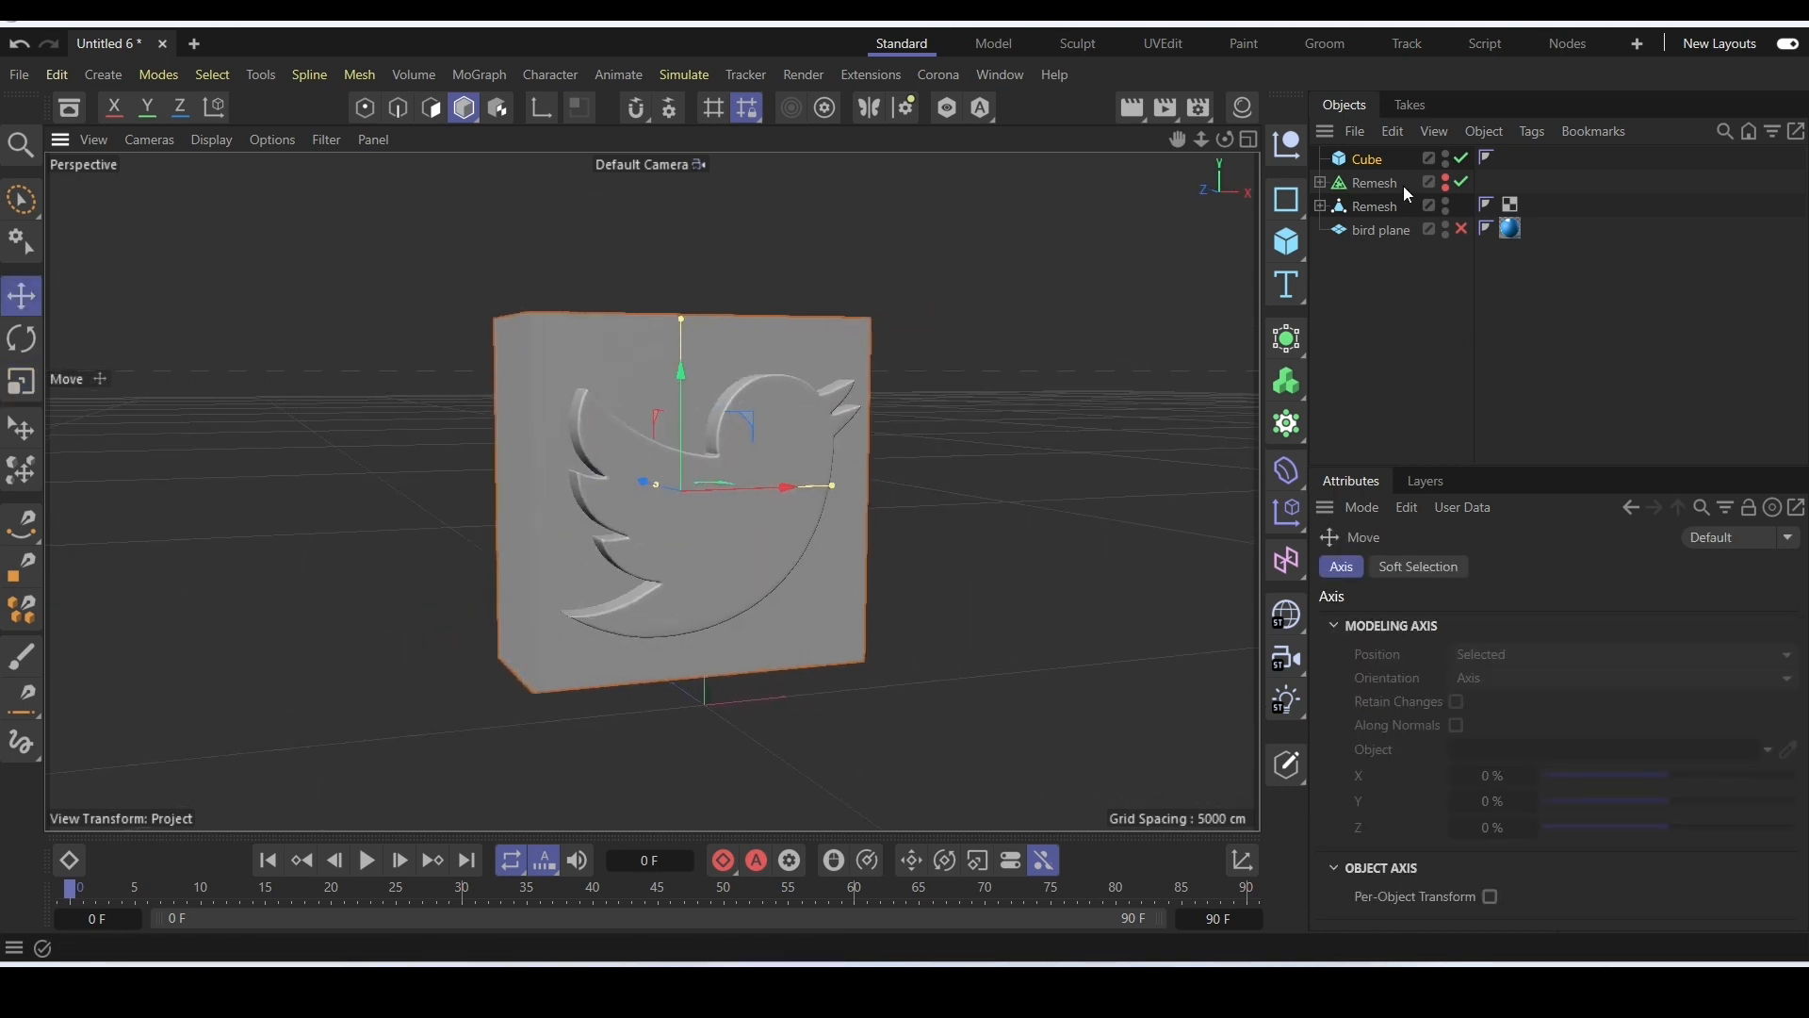
click(1377, 174)
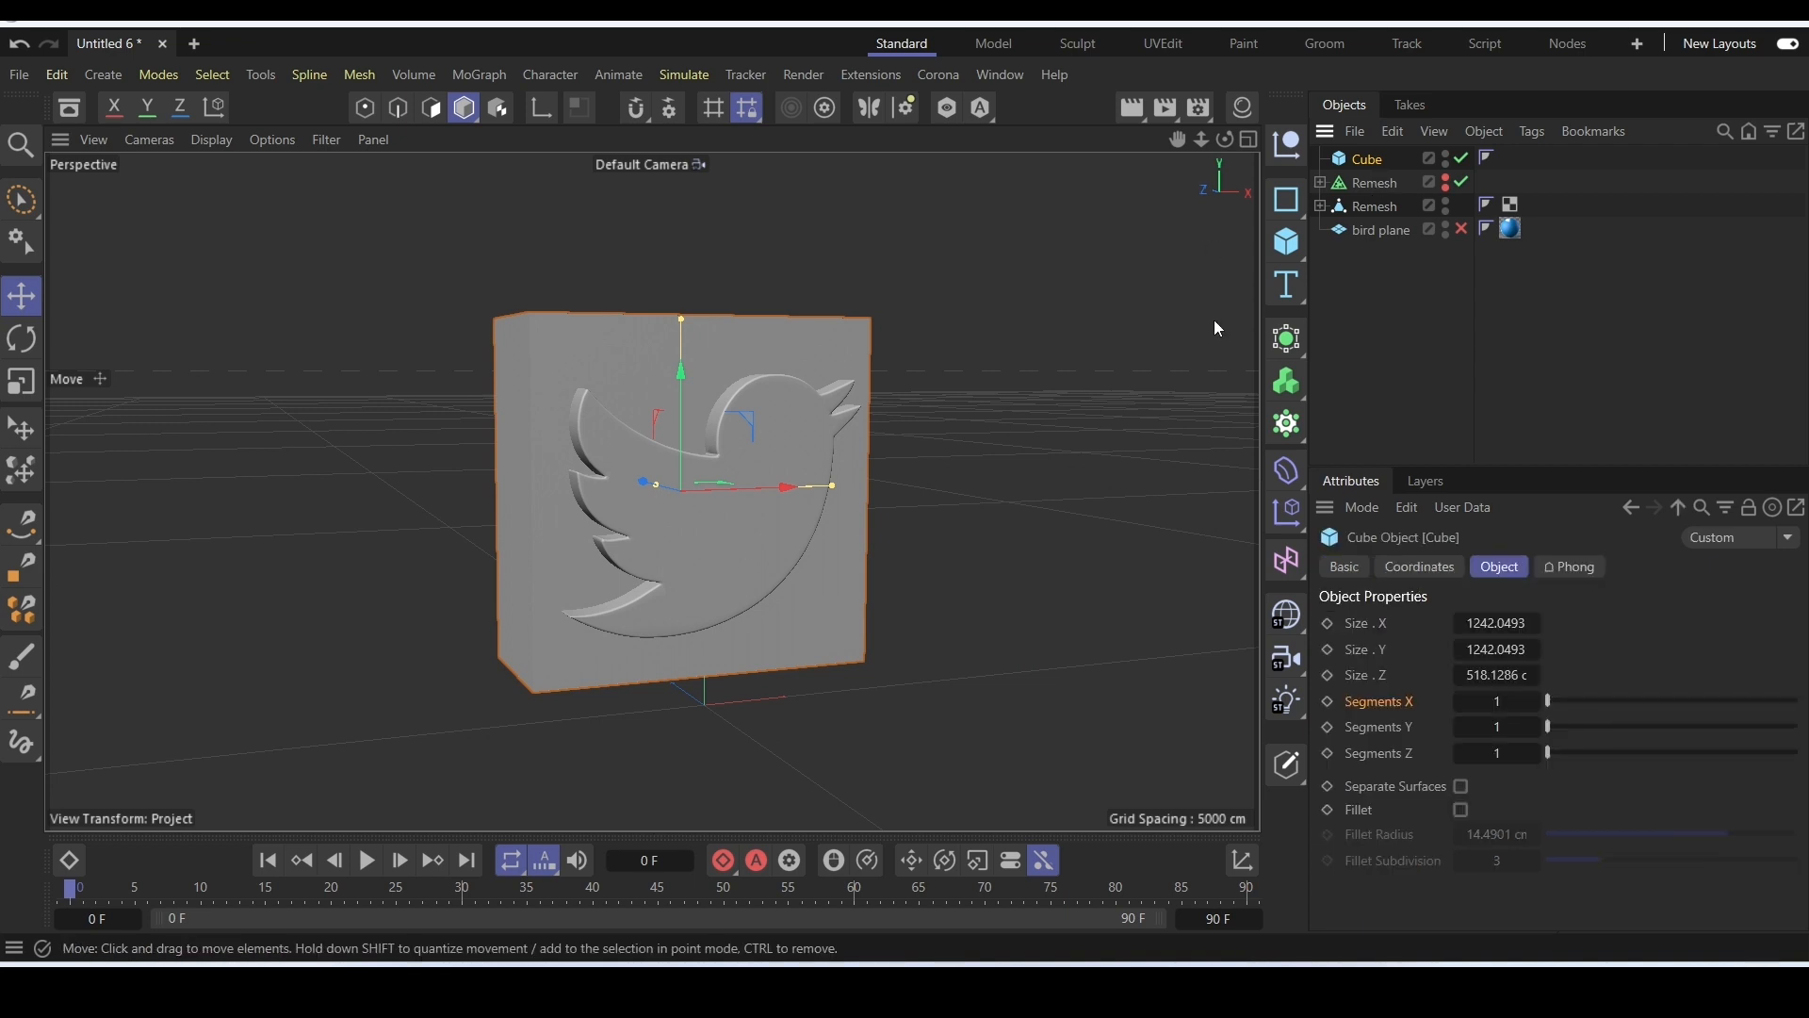
Add a Bevel deformer as a child of the cube, with an offset of 58 cm and a subdivision of 2.
click(1287, 470)
click(1393, 927)
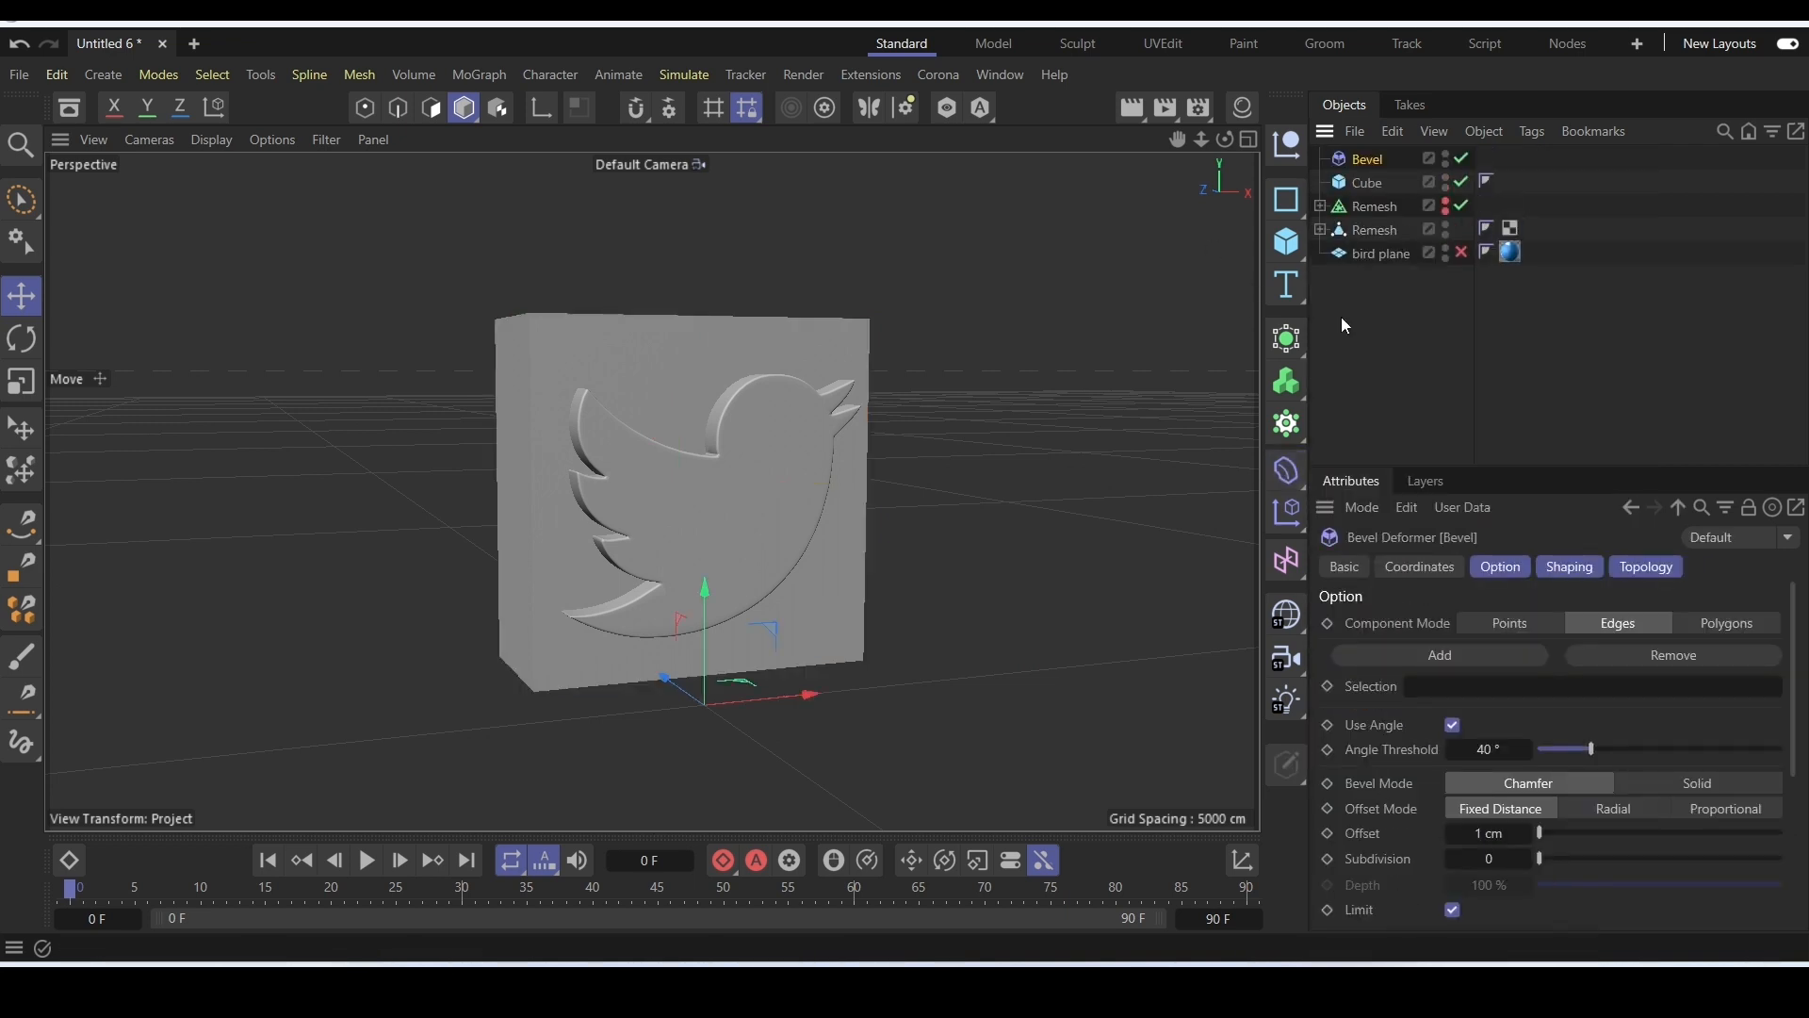
drag(1369, 183, 1371, 183)
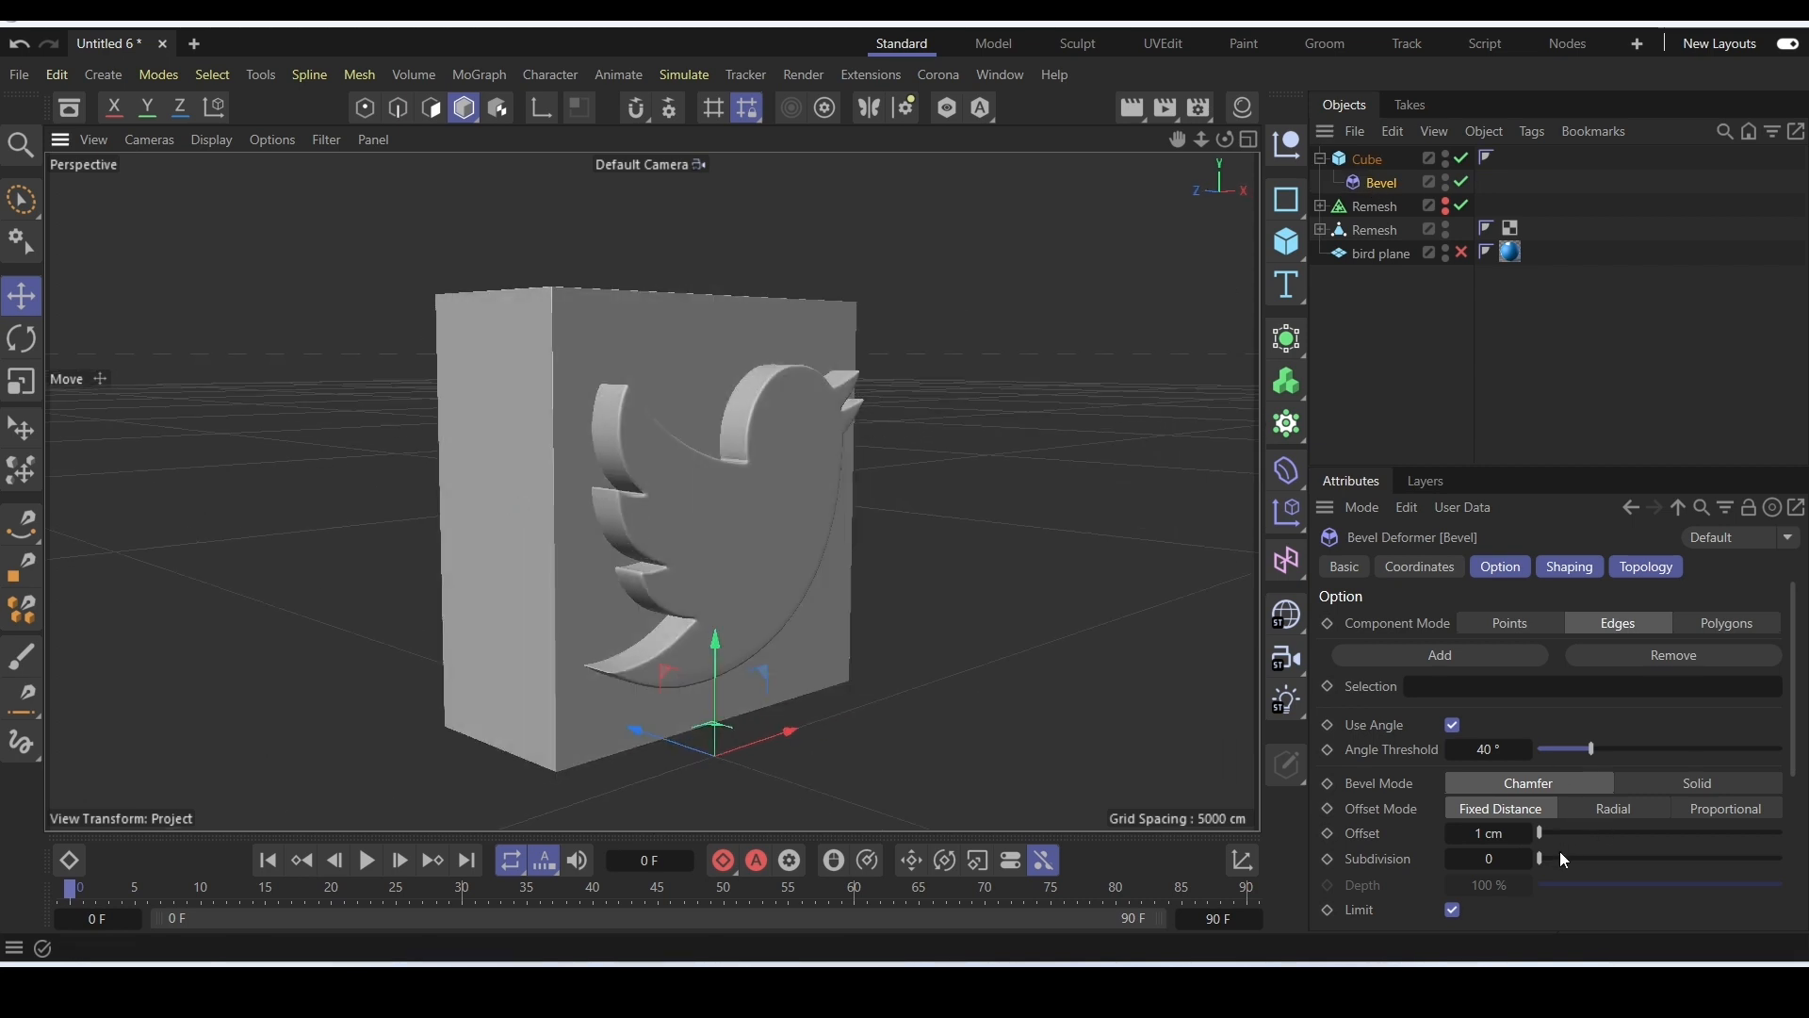
drag(1548, 835, 1680, 849)
scroll(642, 591, down, 2)
alt+drag(641, 592, 721, 592)
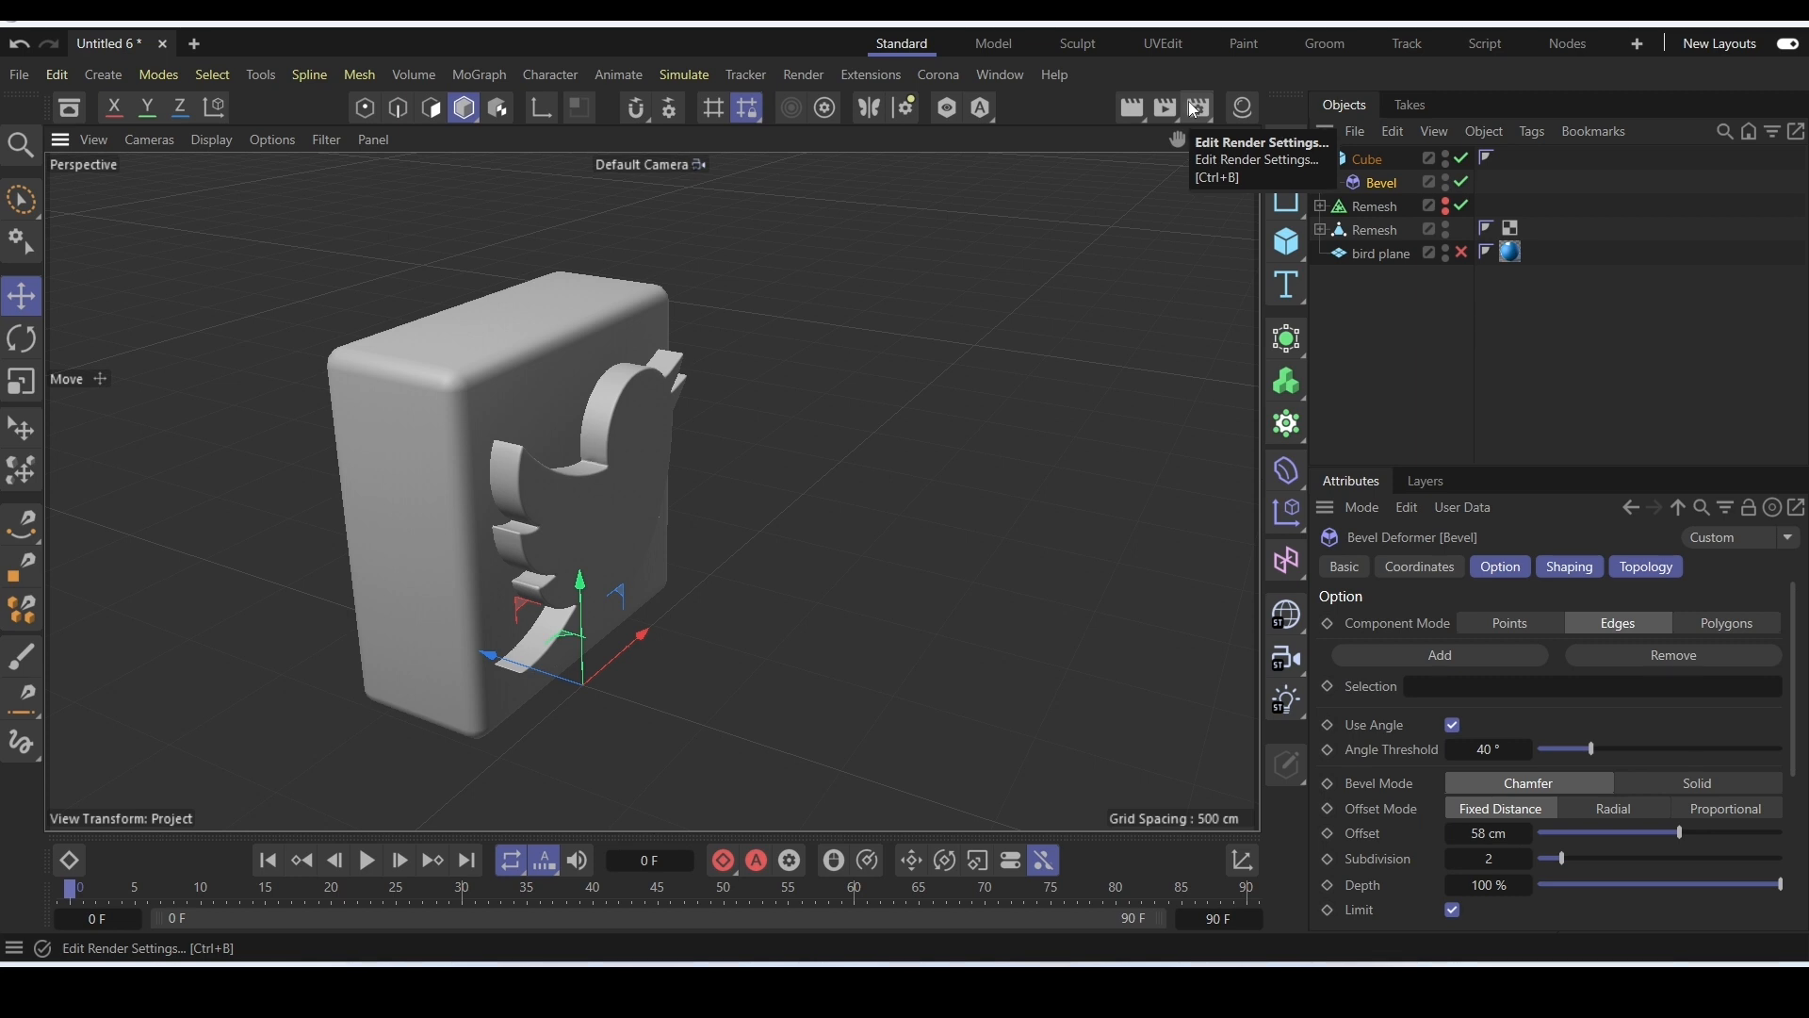
Show the Material Manager and examine the color settings of the Mat material.
click(1243, 113)
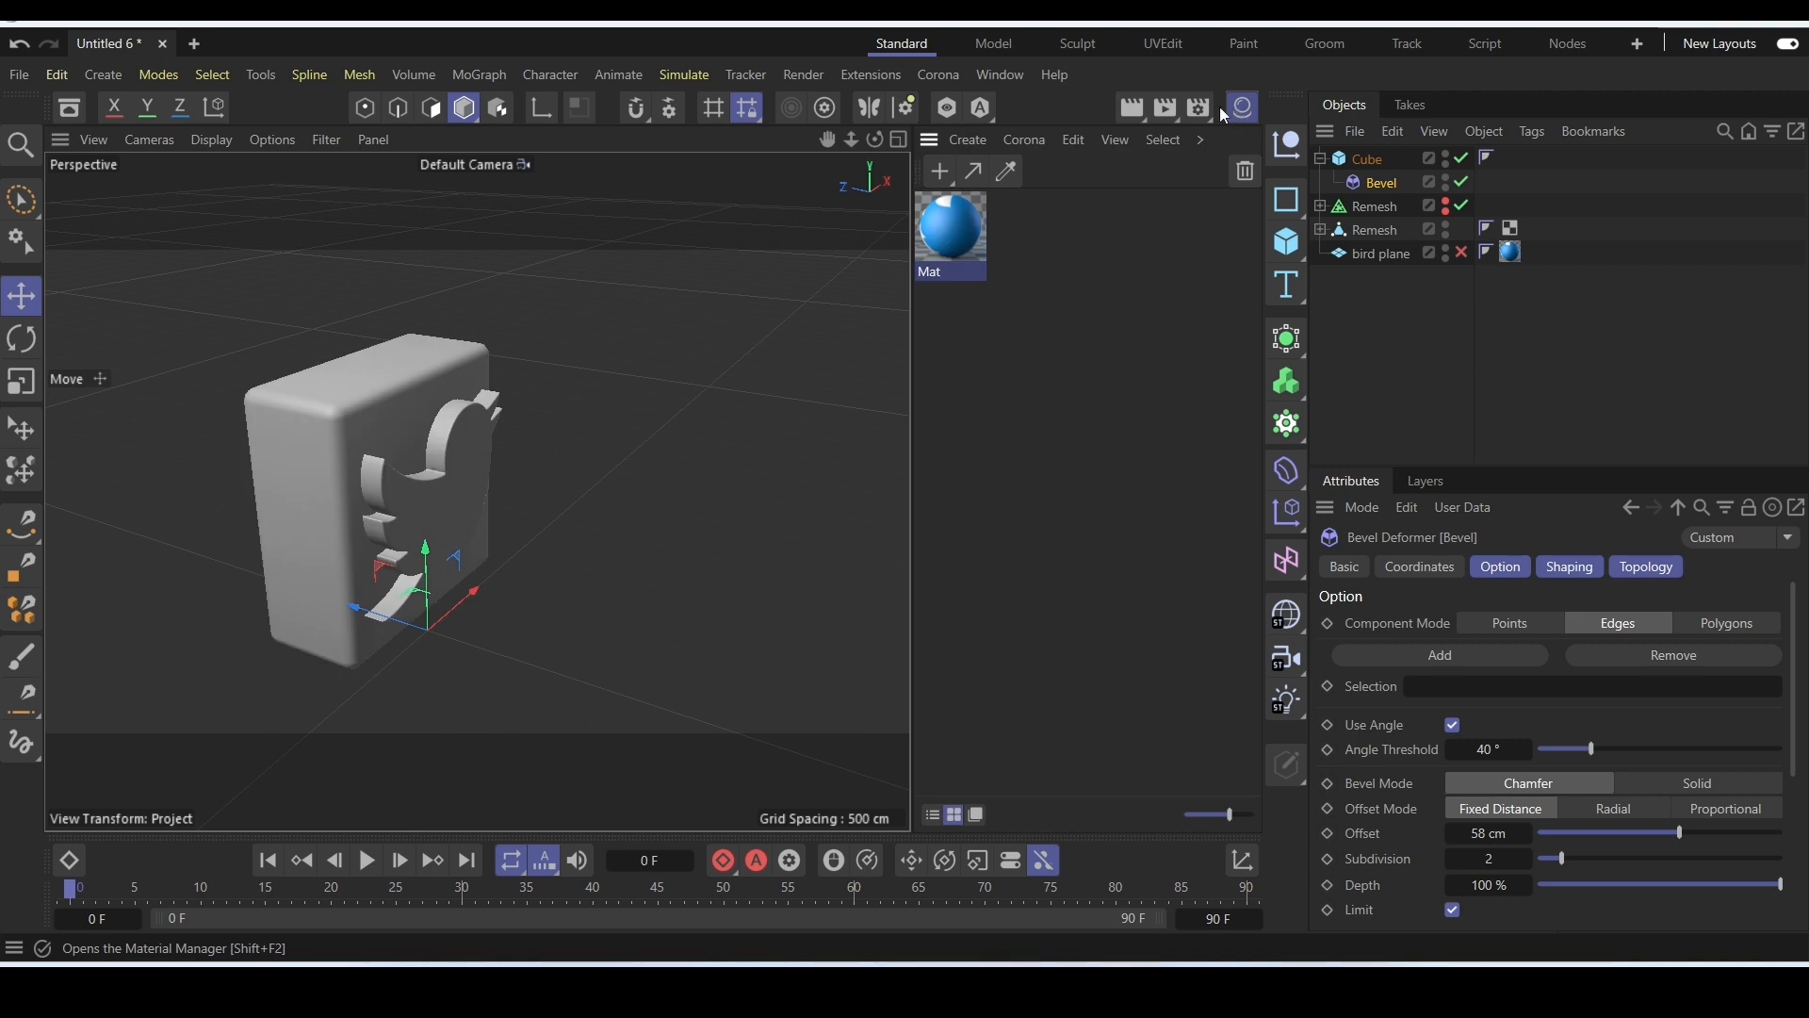
double_click(958, 243)
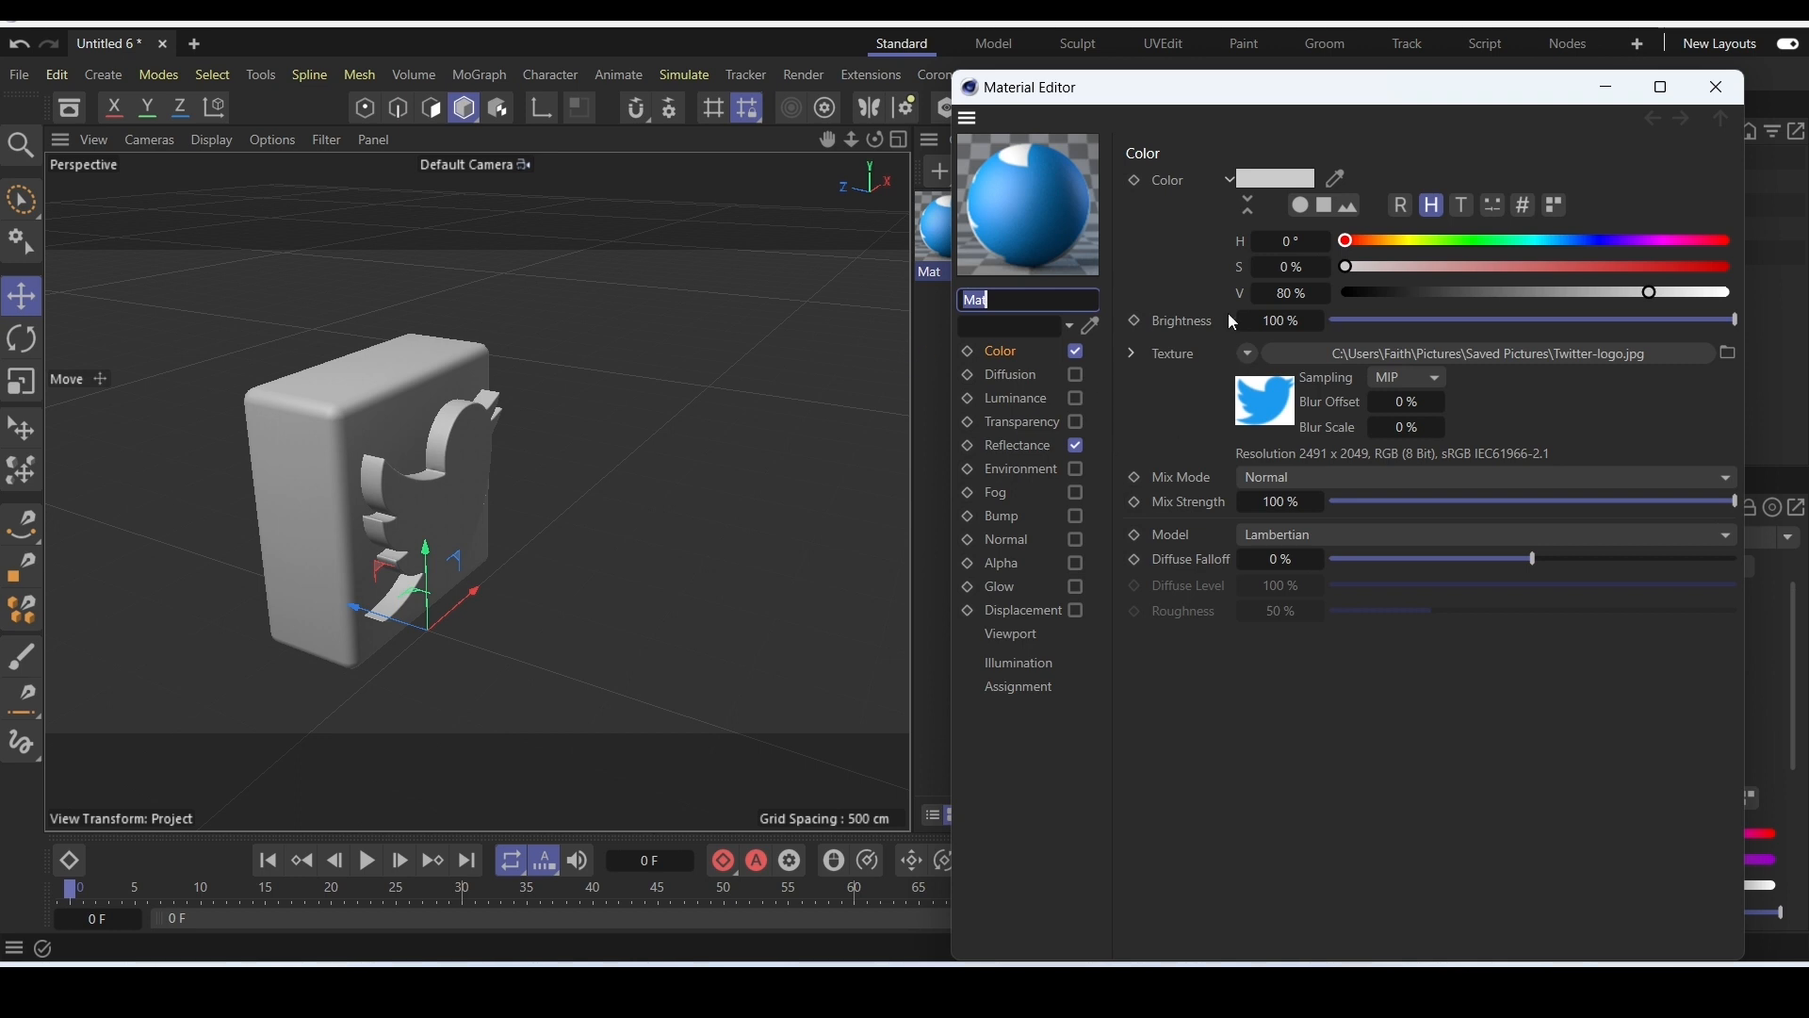
click(1716, 87)
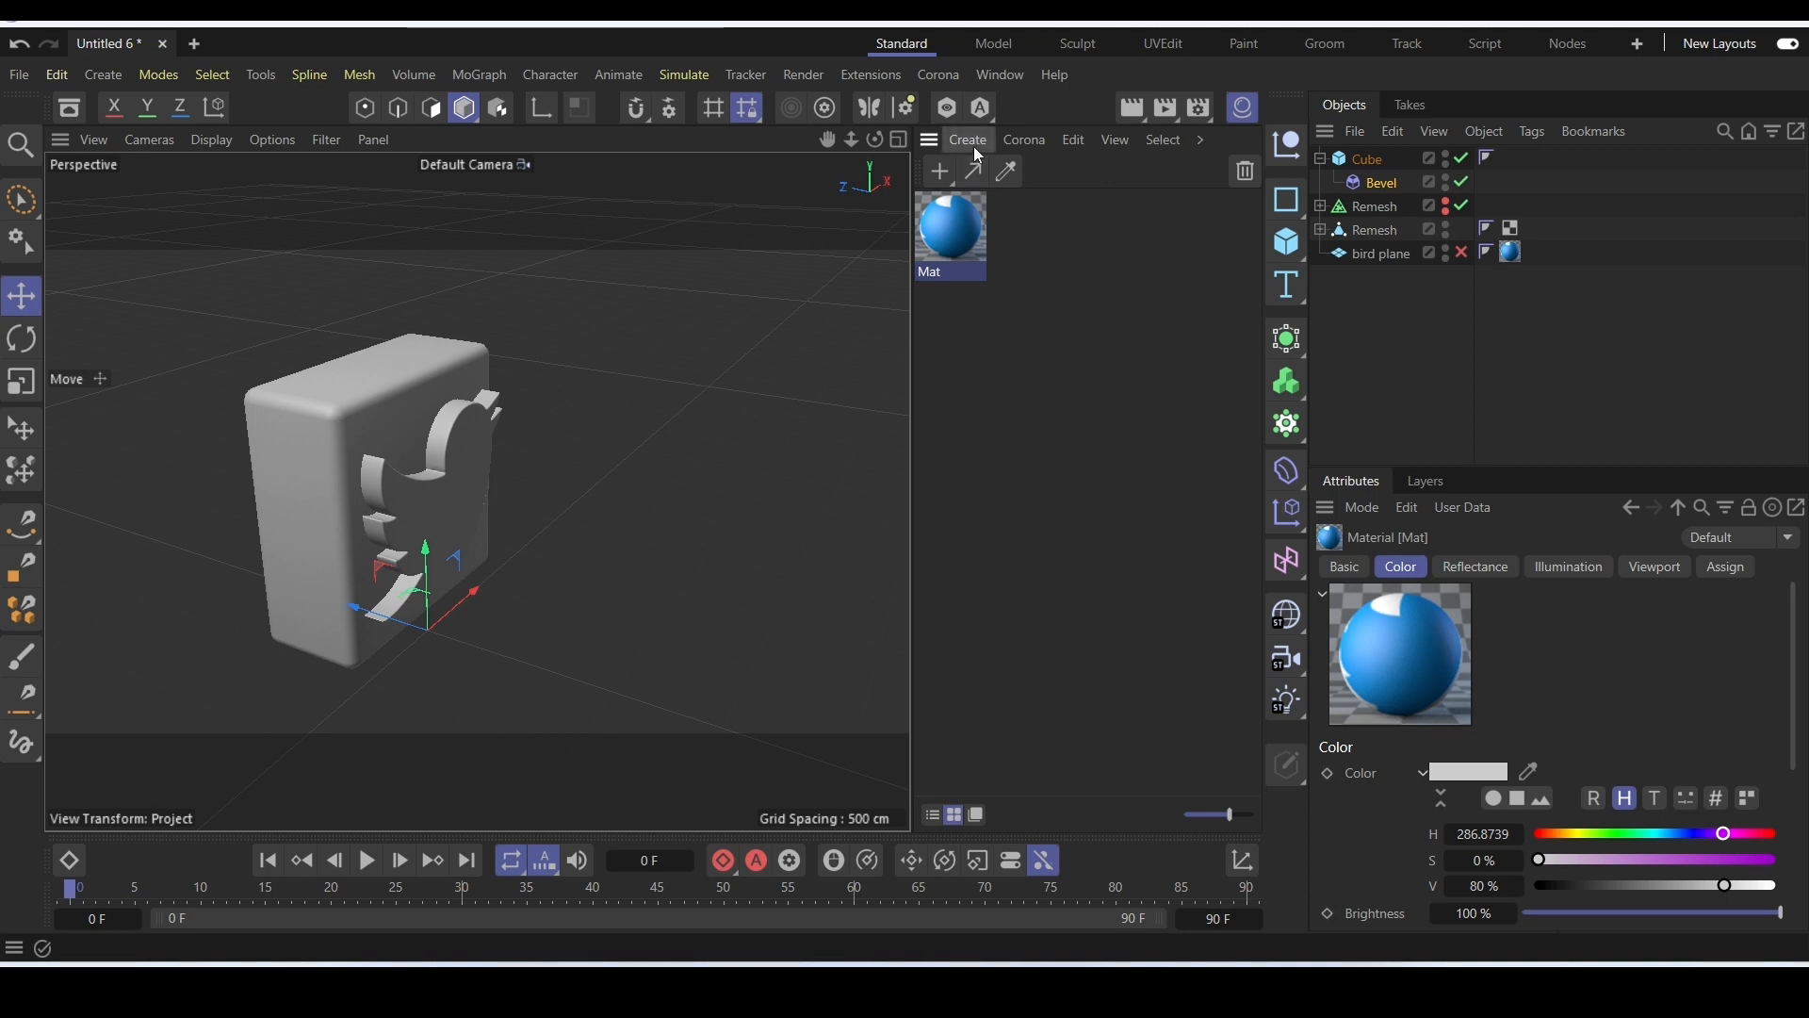
Save the project as "twitter logo tutorials" in the tutorials folder.
key(ctrl+s)
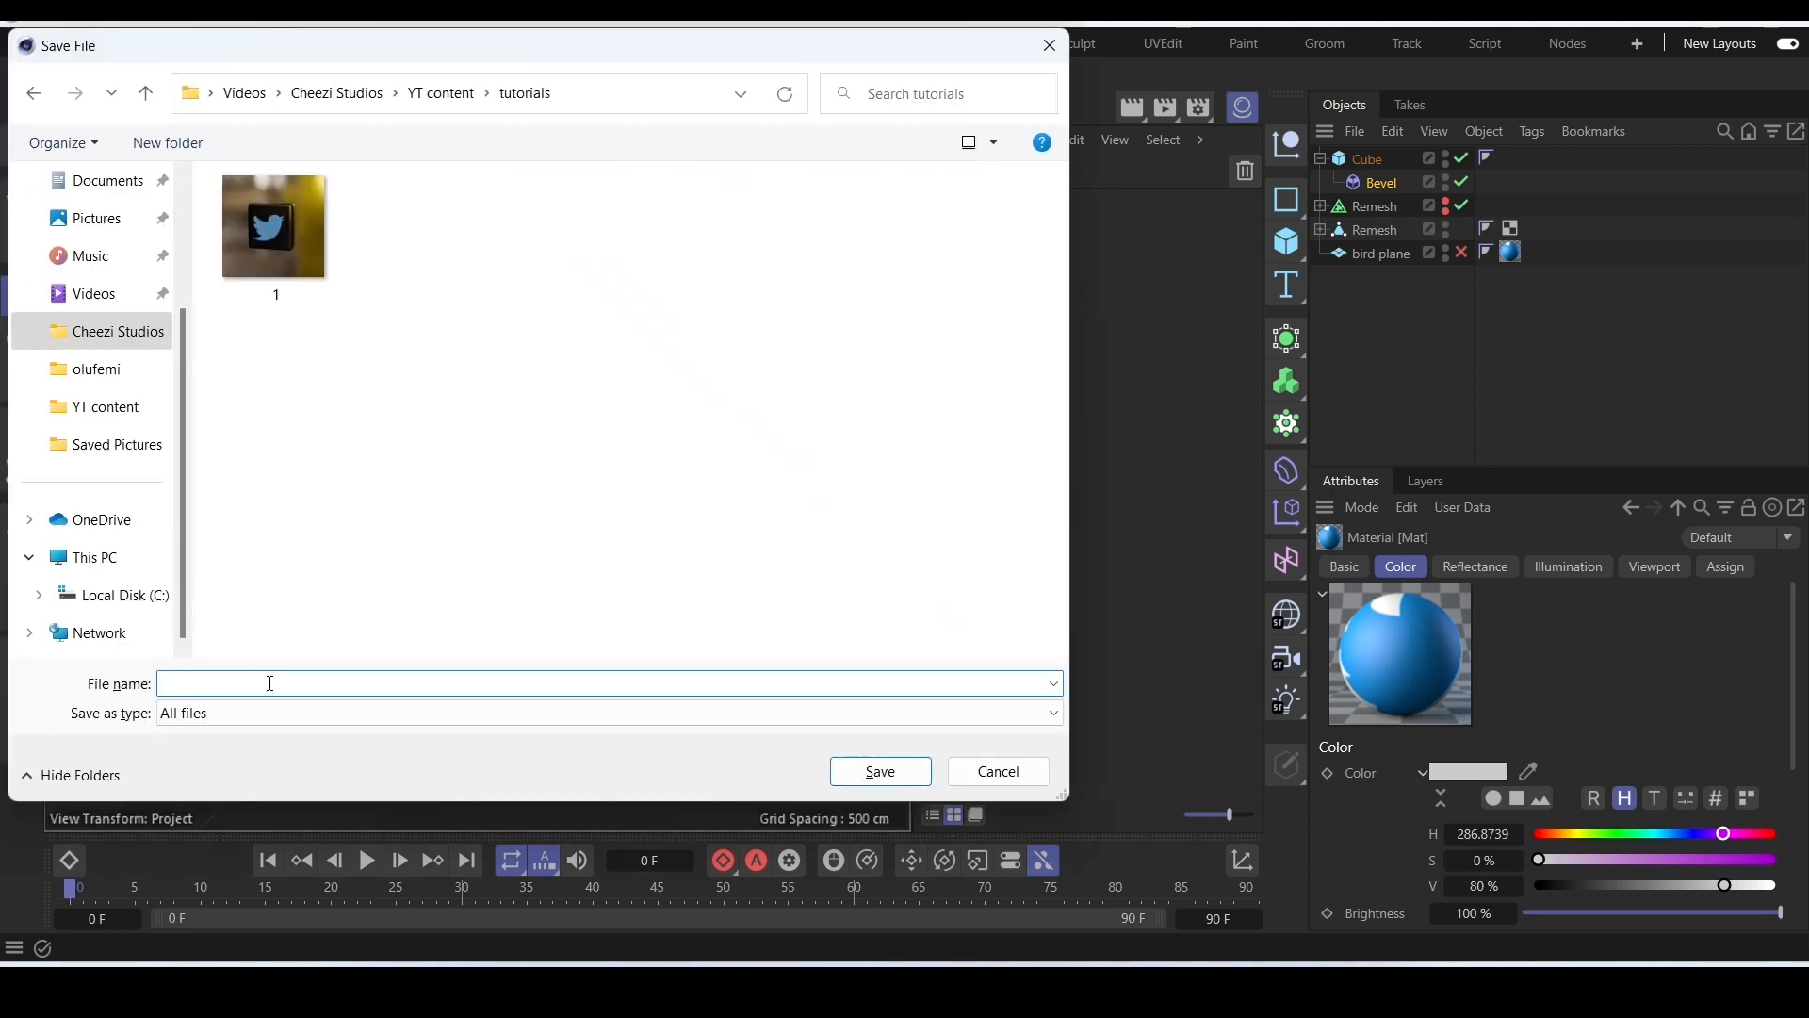
text(twitt)
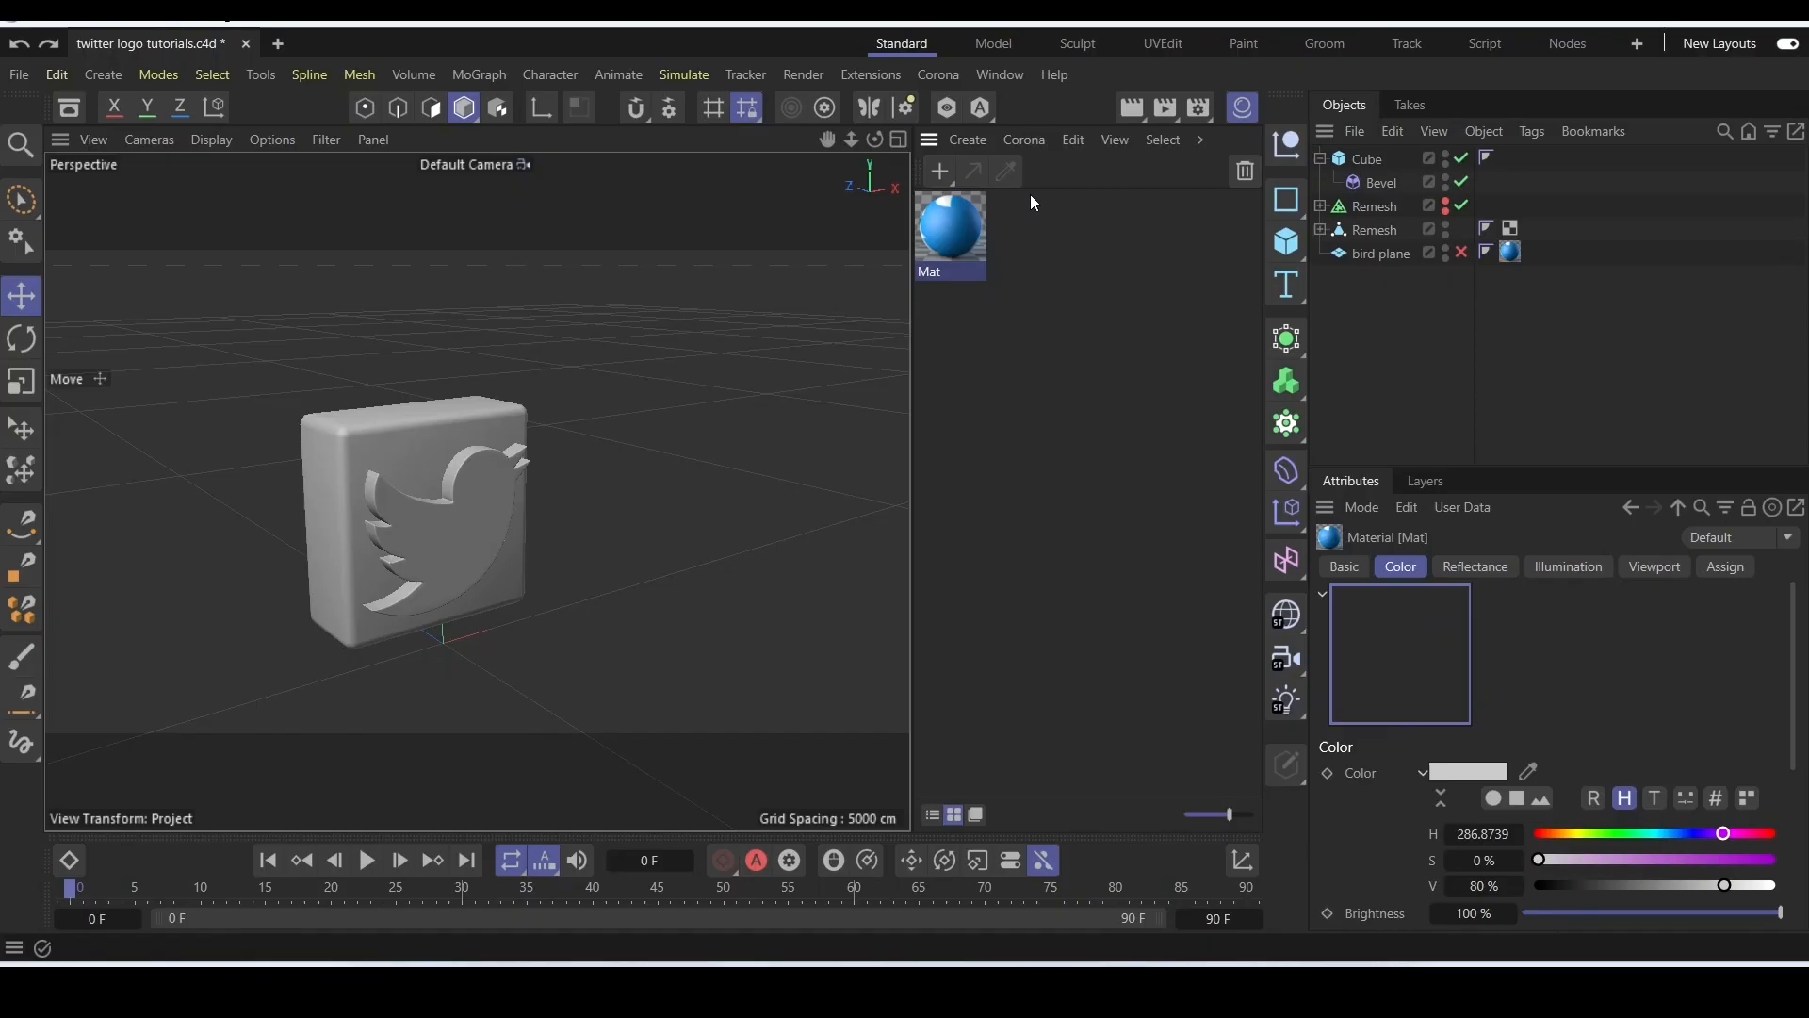
Create a Corona Physical material and sample its base layer color from the blue Mat preview.
click(1027, 141)
click(1043, 178)
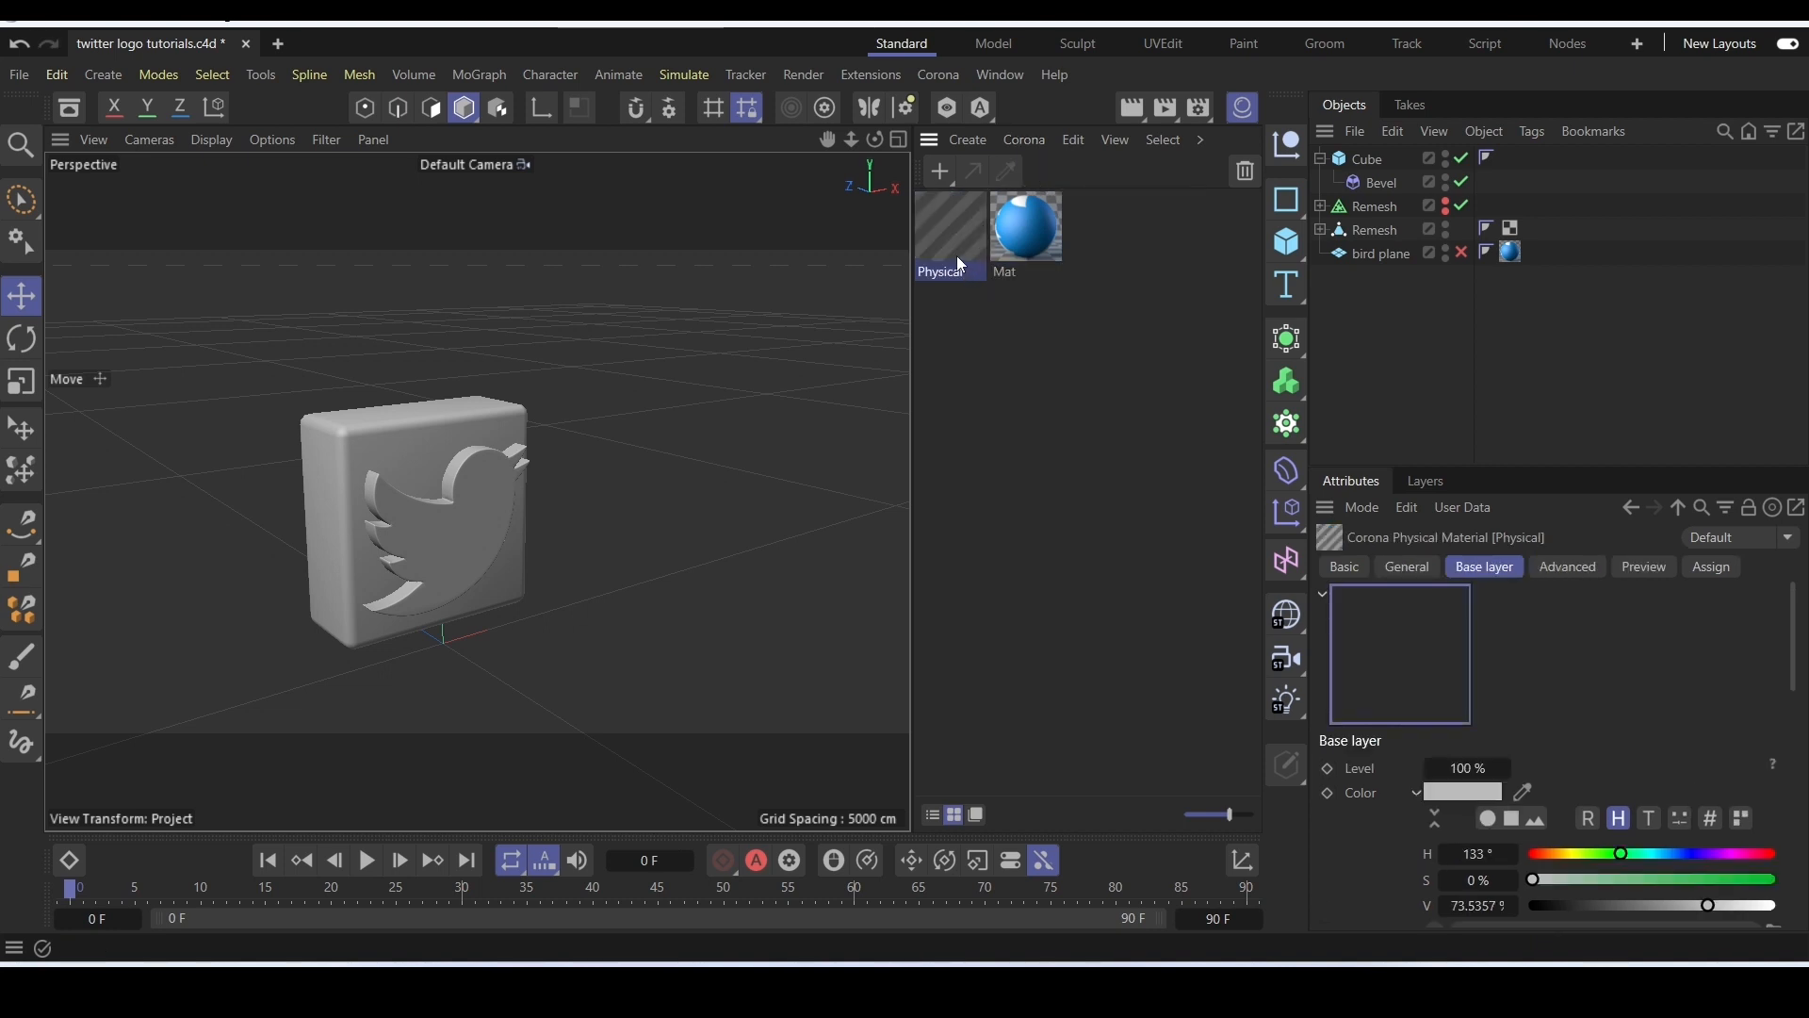
double_click(985, 243)
drag(1179, 89, 256, 188)
click(109, 462)
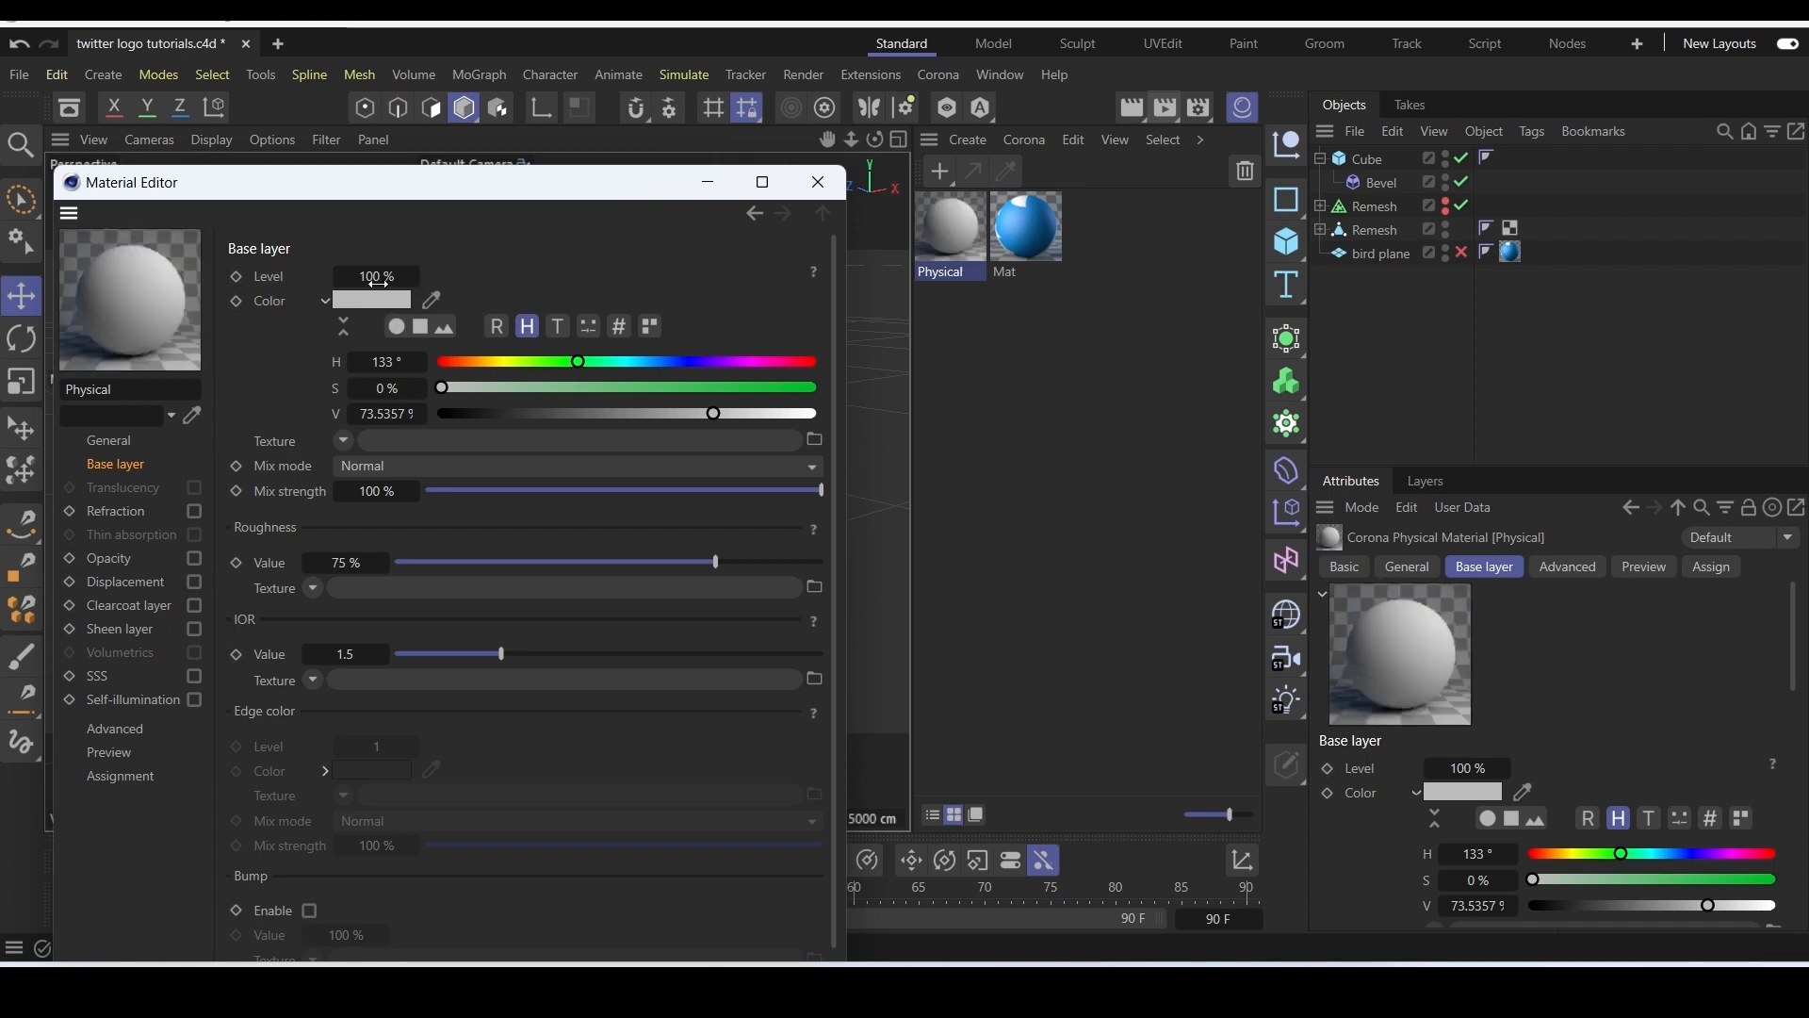
click(436, 302)
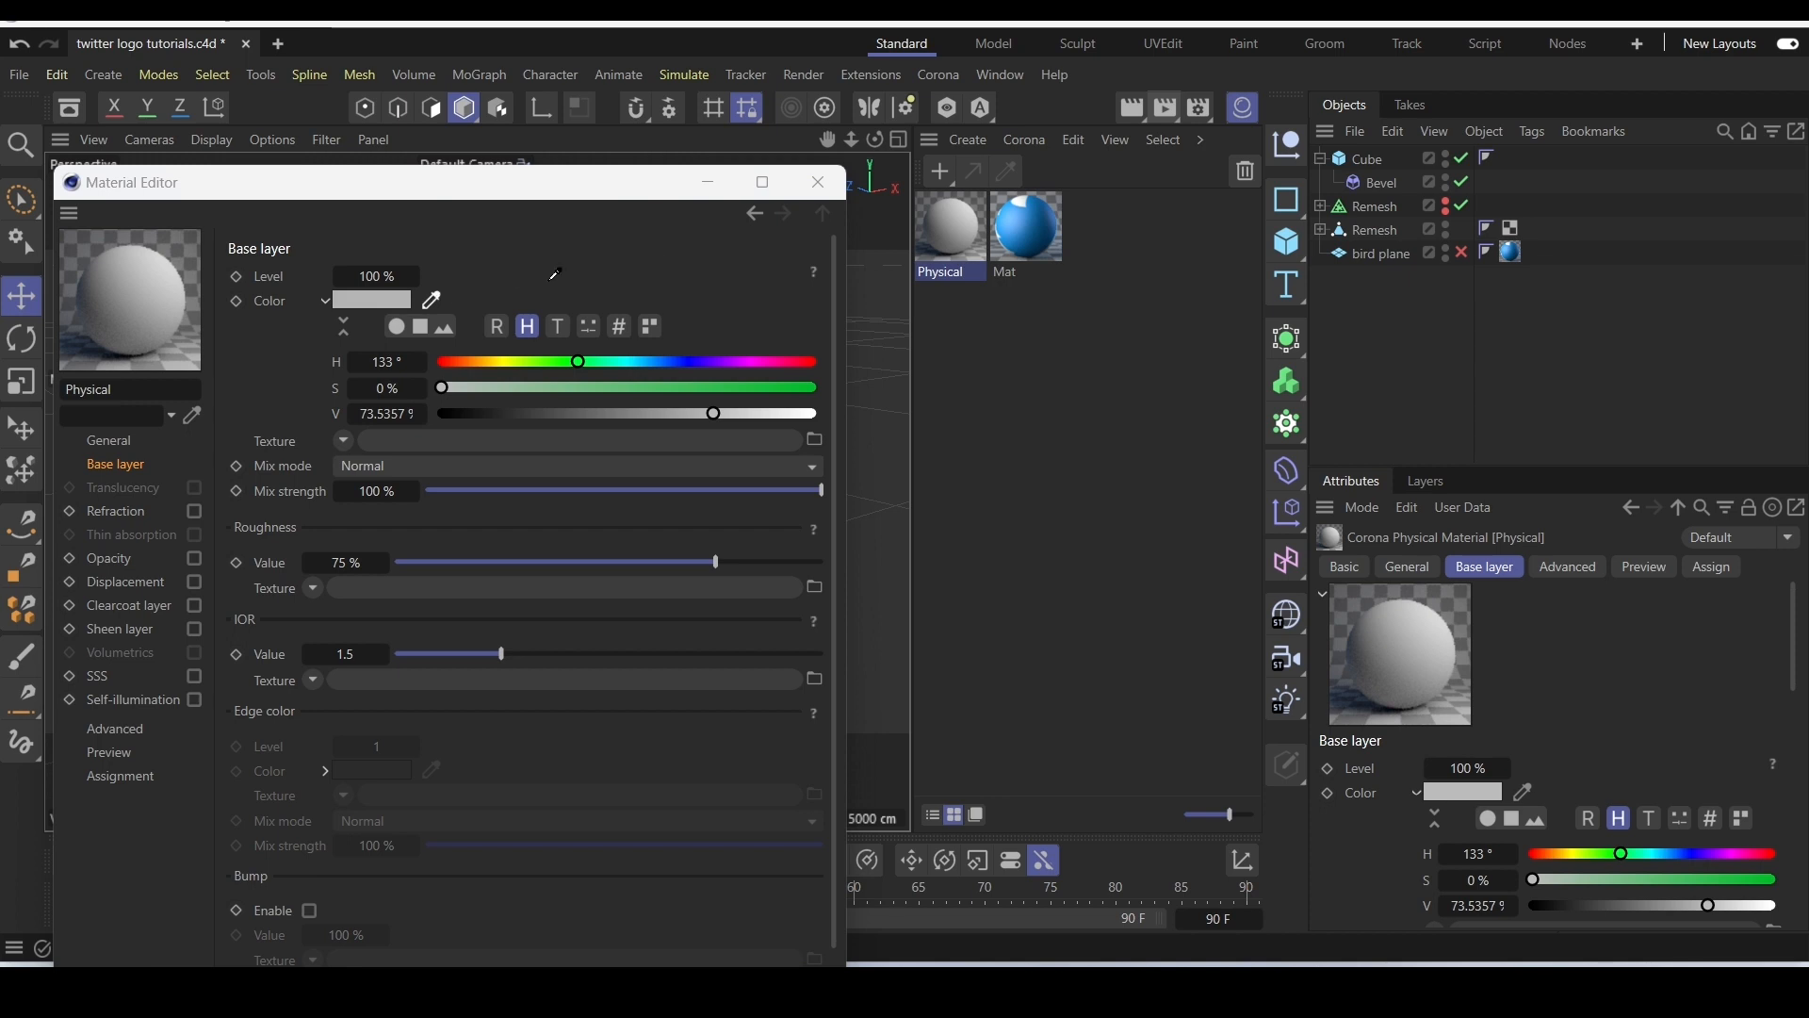
click(1024, 229)
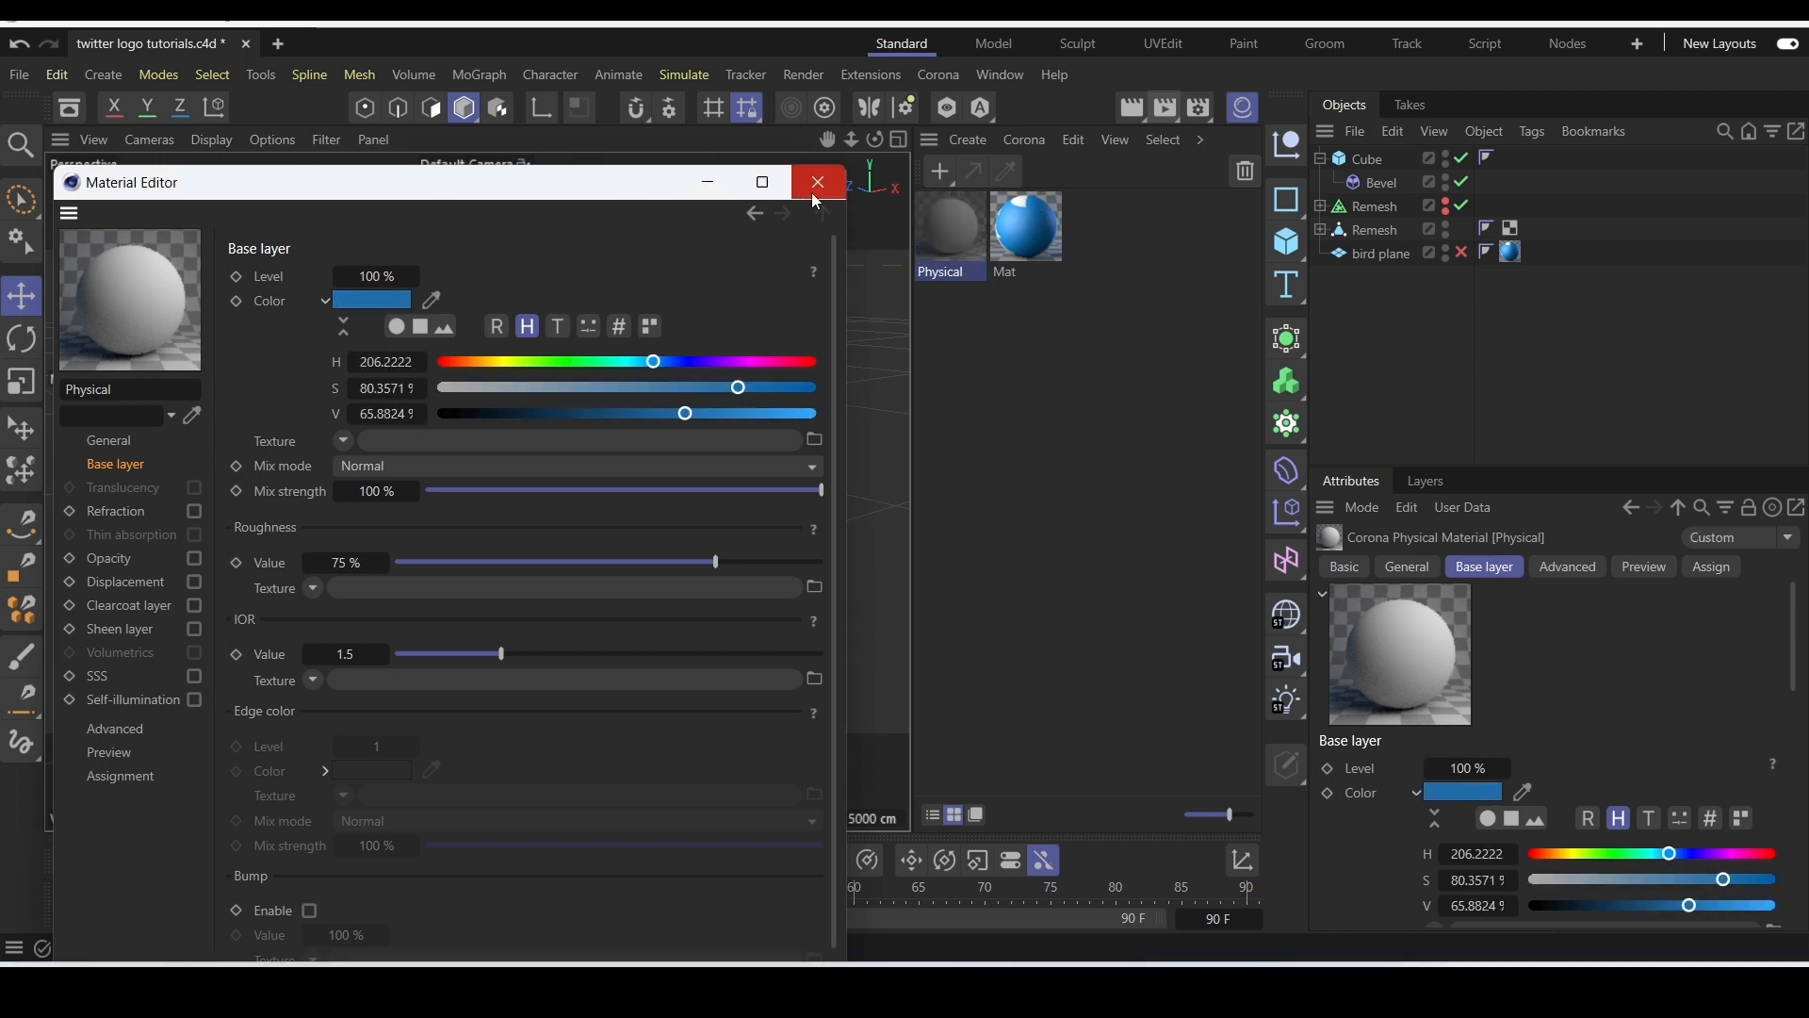
Apply the blue Physical material to the bird, keeping its settings open beside the model.
drag(598, 195, 1494, 31)
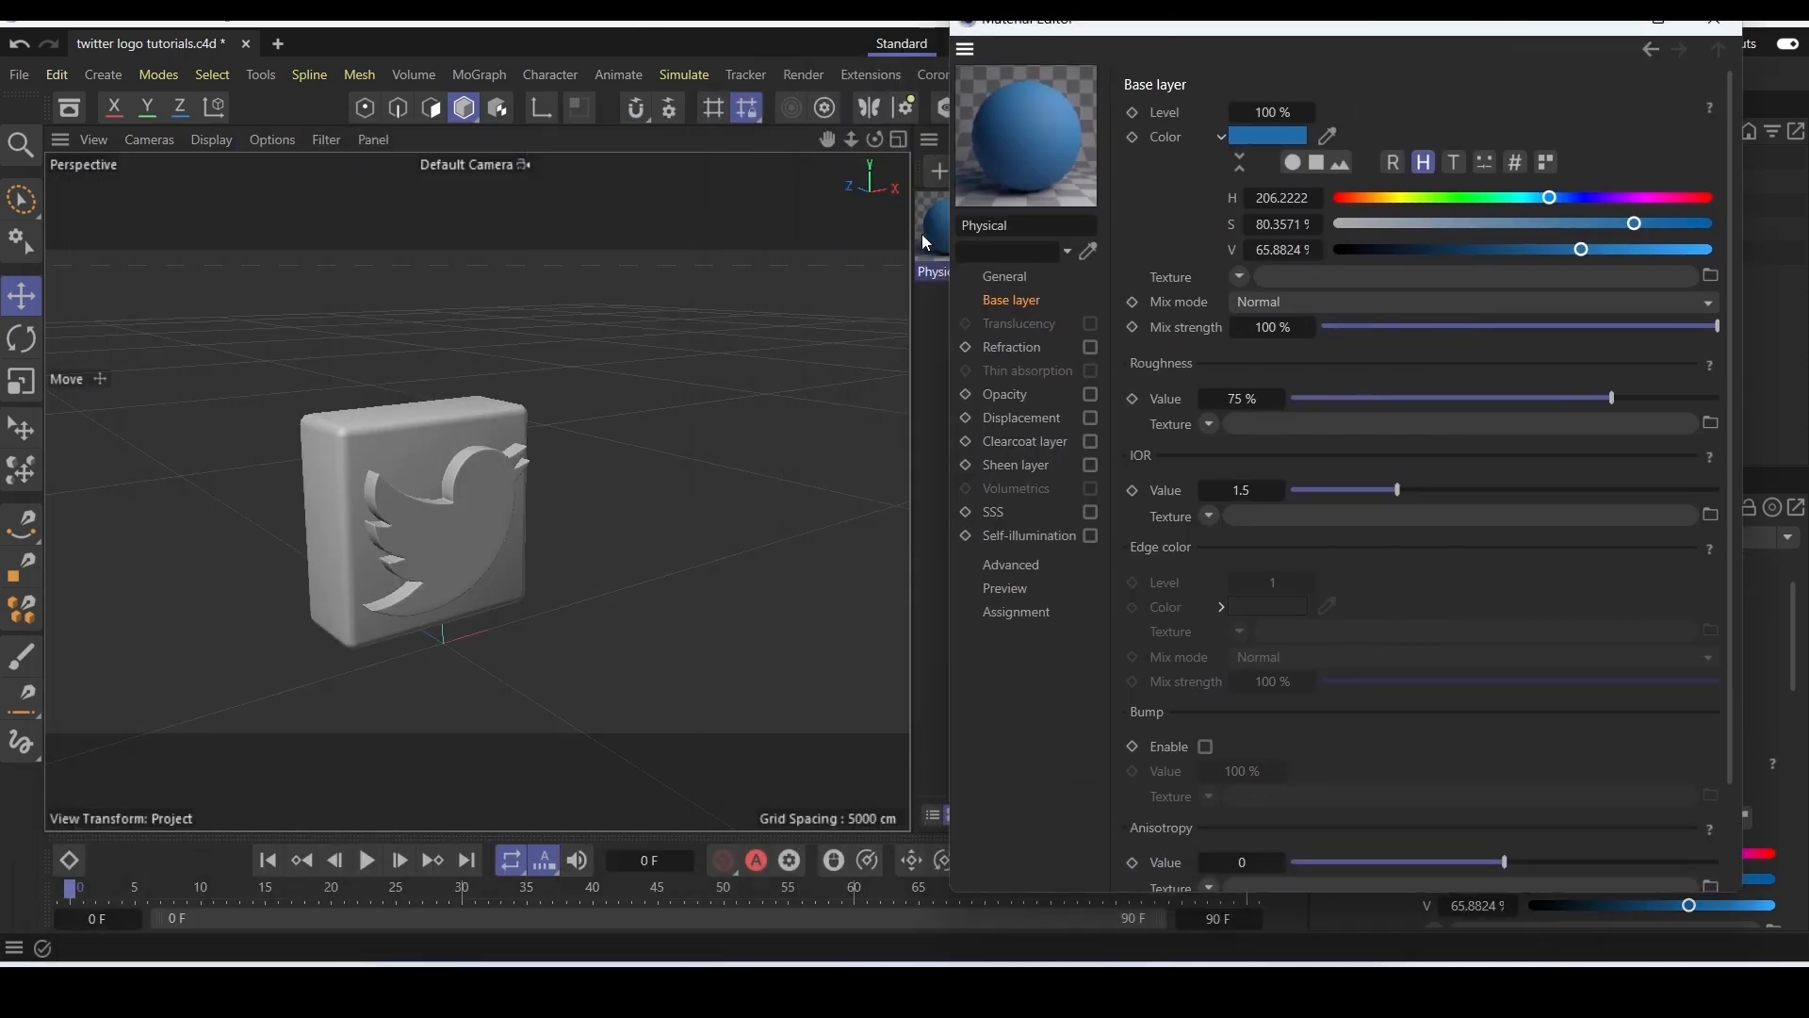
click(368, 526)
drag(439, 550, 439, 550)
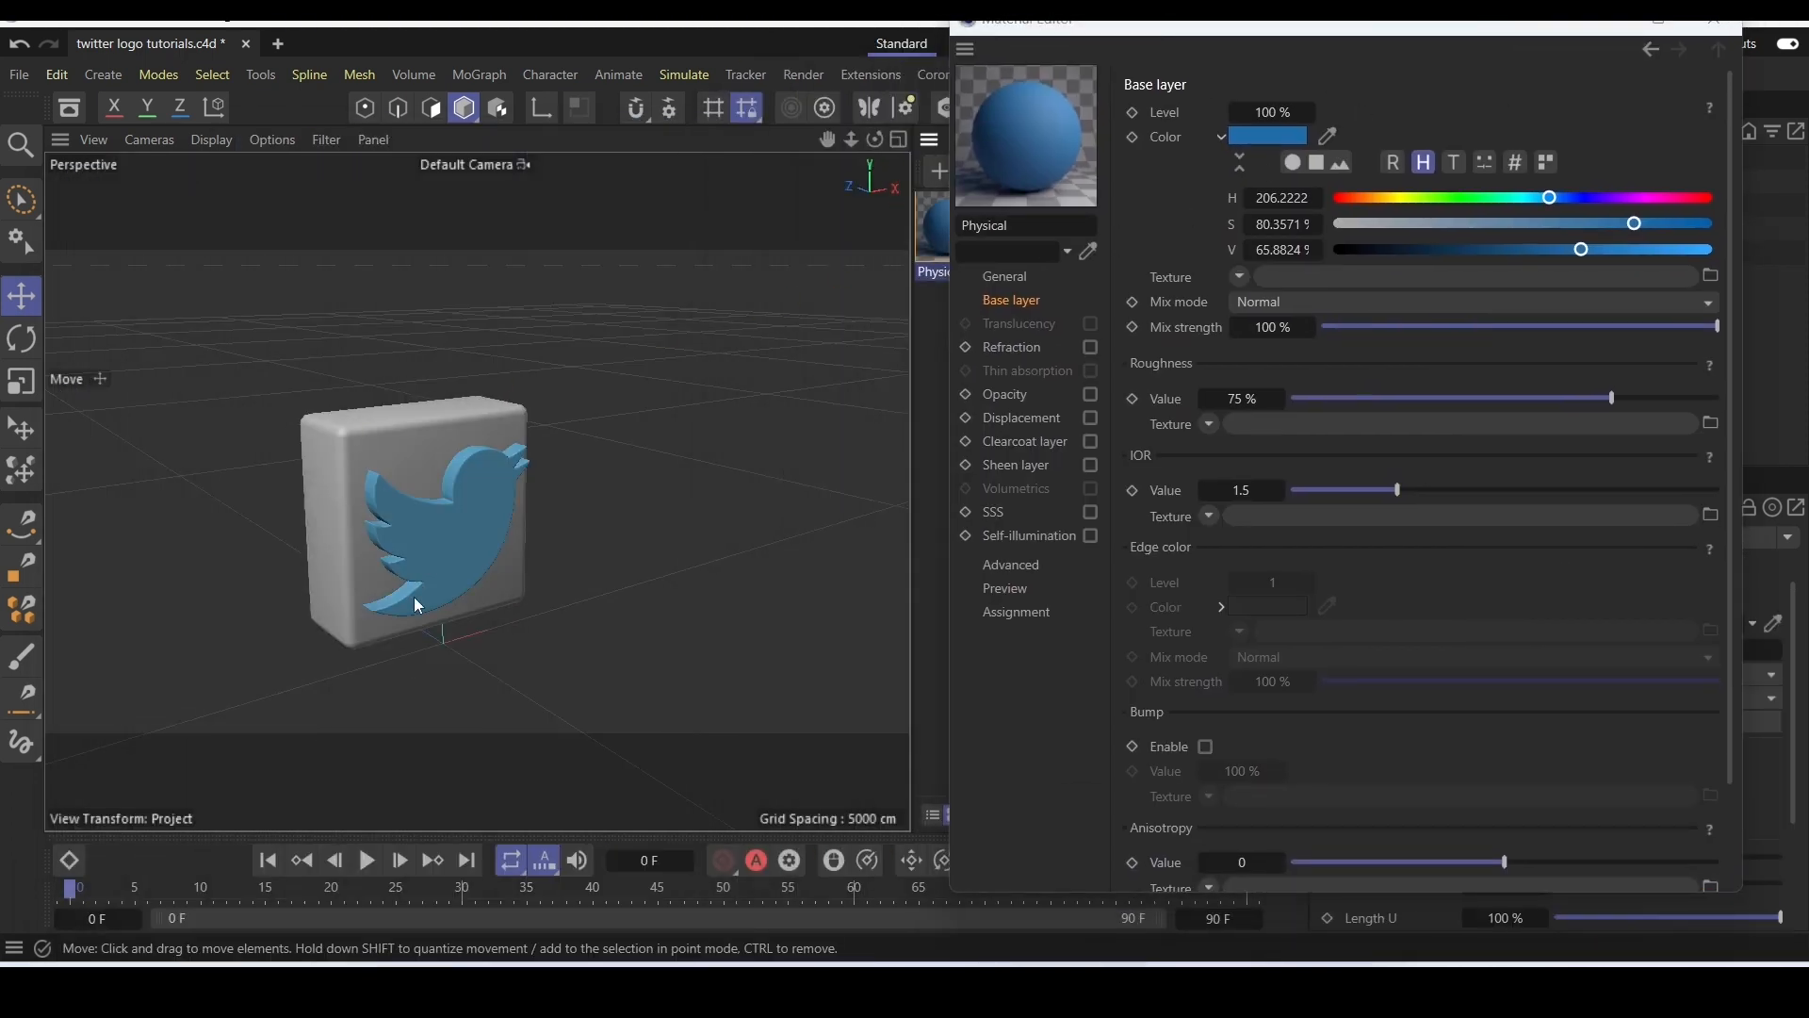
Create a second Corona Physical material and set its base layer color to black with V at 0%.
scroll(416, 580, up, 5)
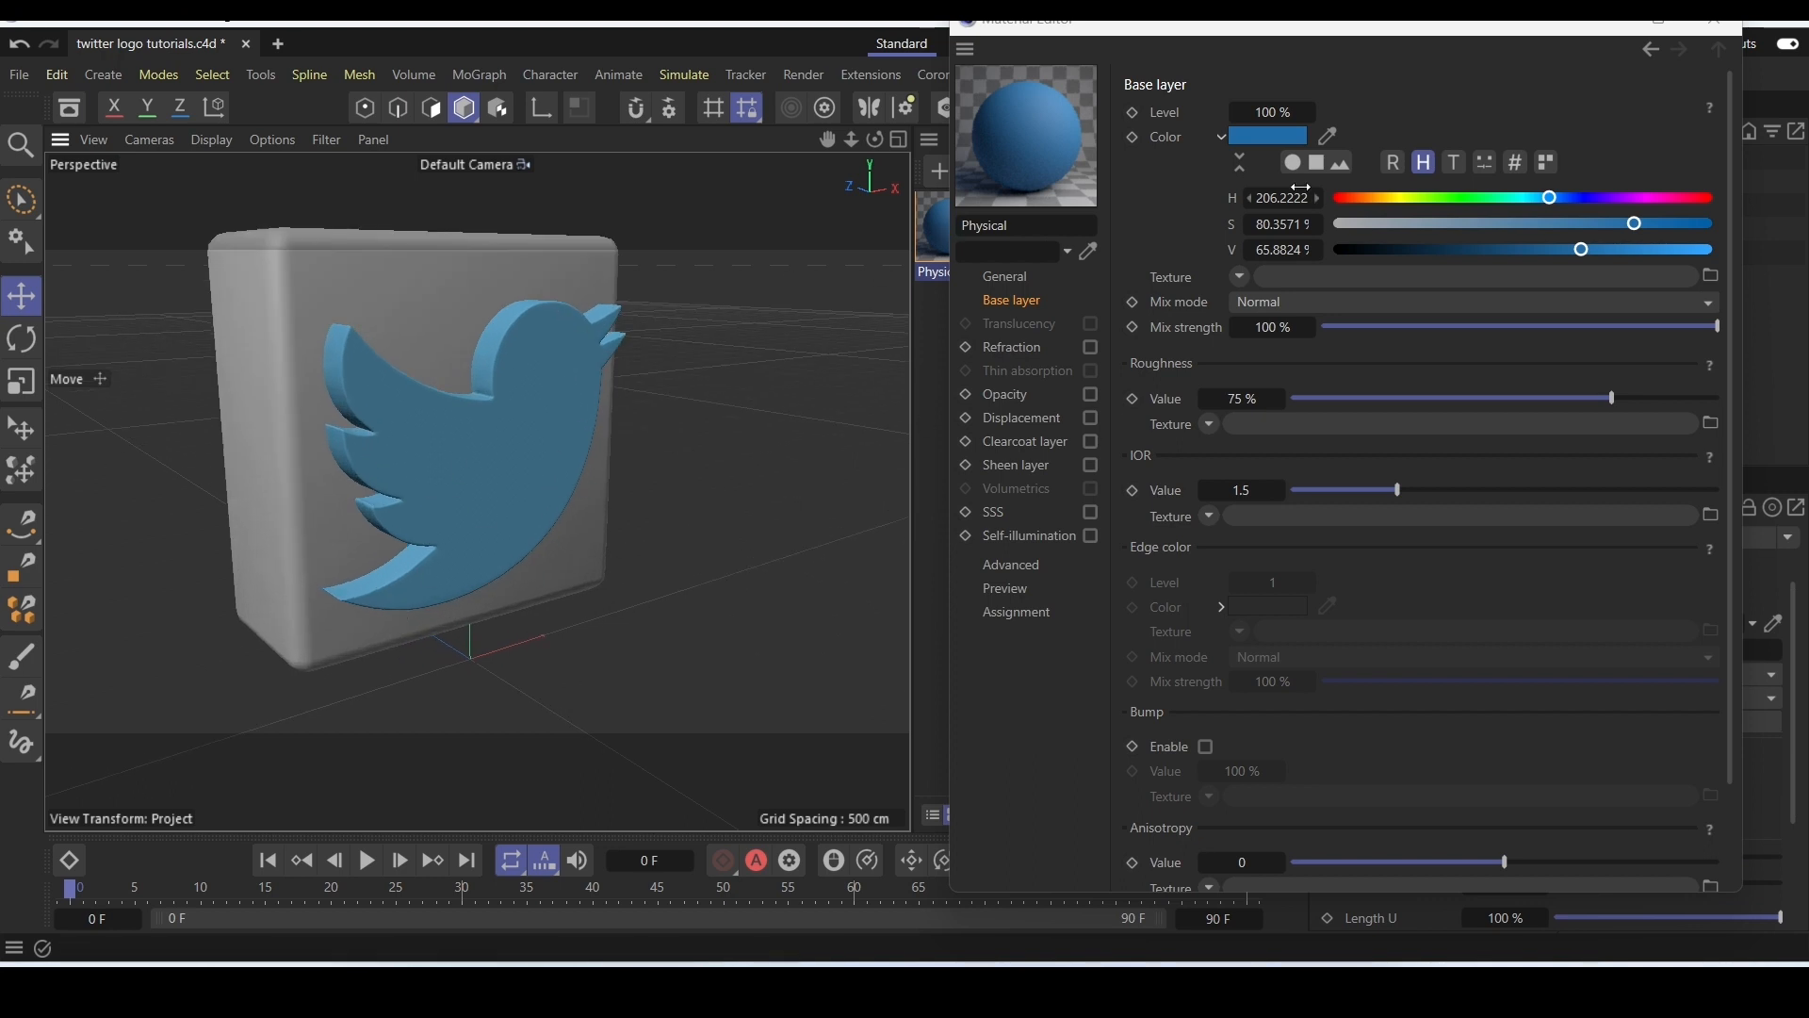
click(1715, 22)
click(1041, 139)
click(1054, 180)
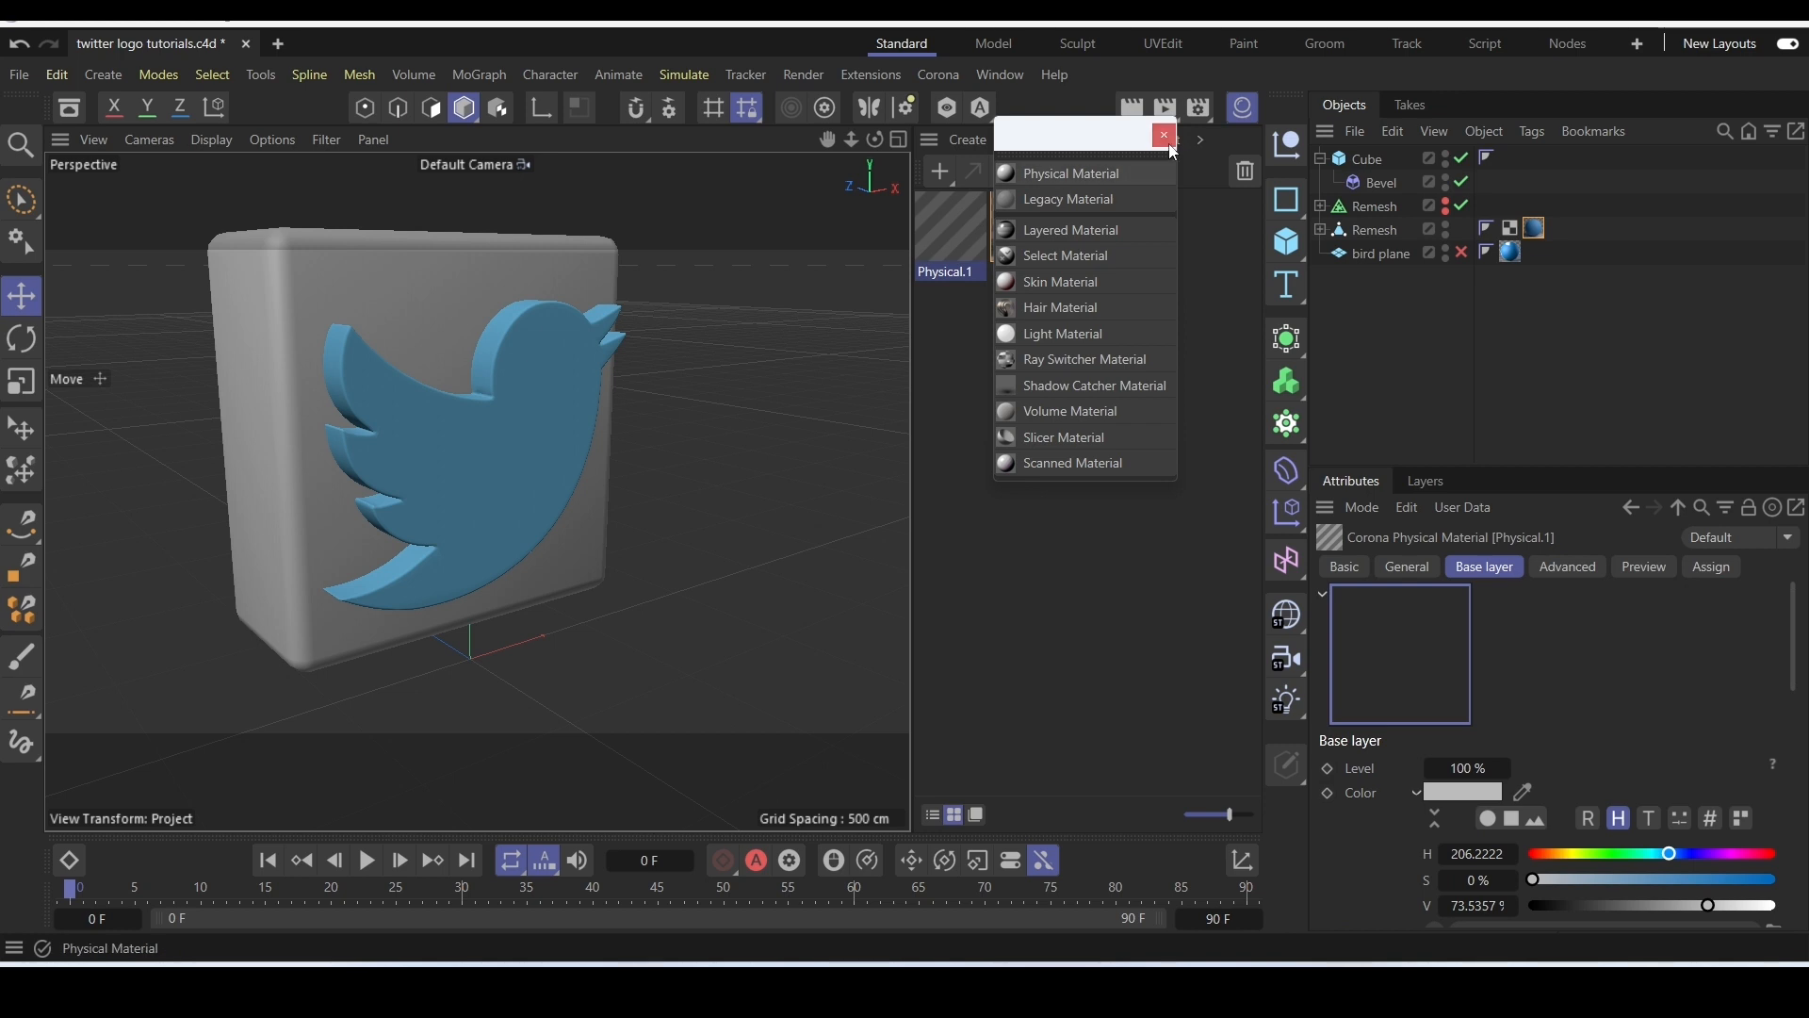
double_click(970, 236)
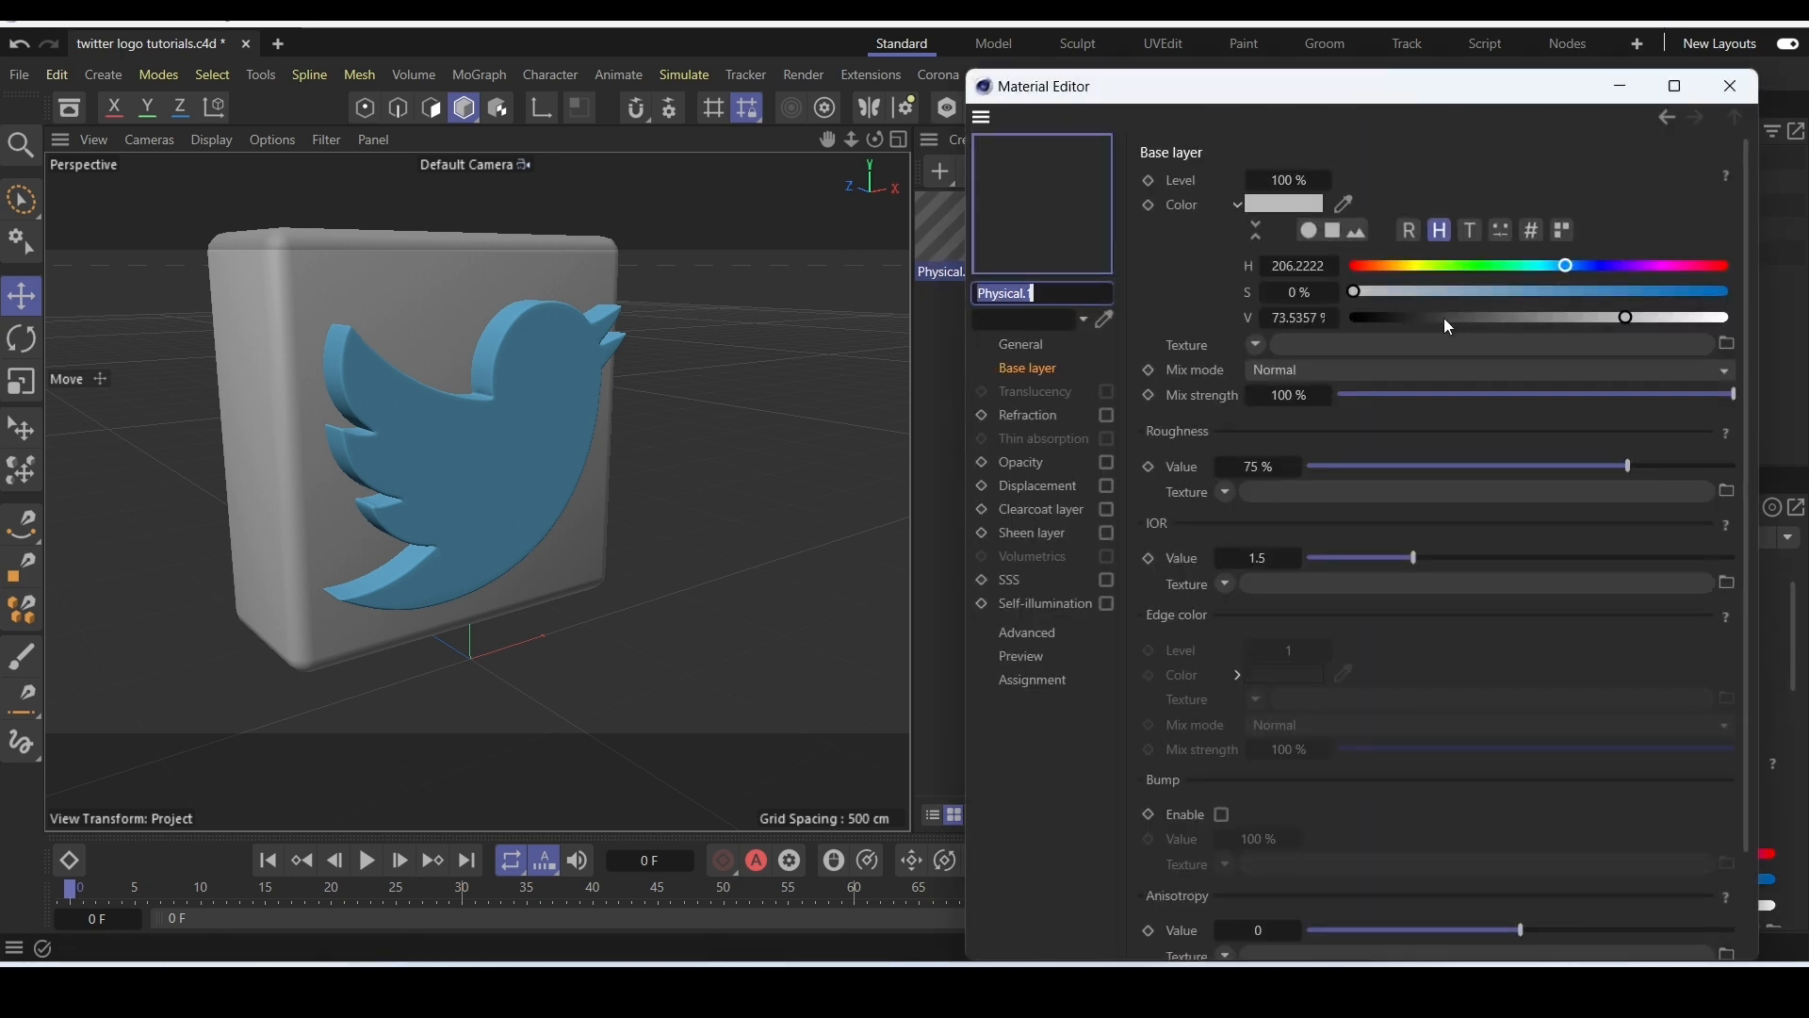
drag(1460, 325, 1343, 320)
click(1718, 90)
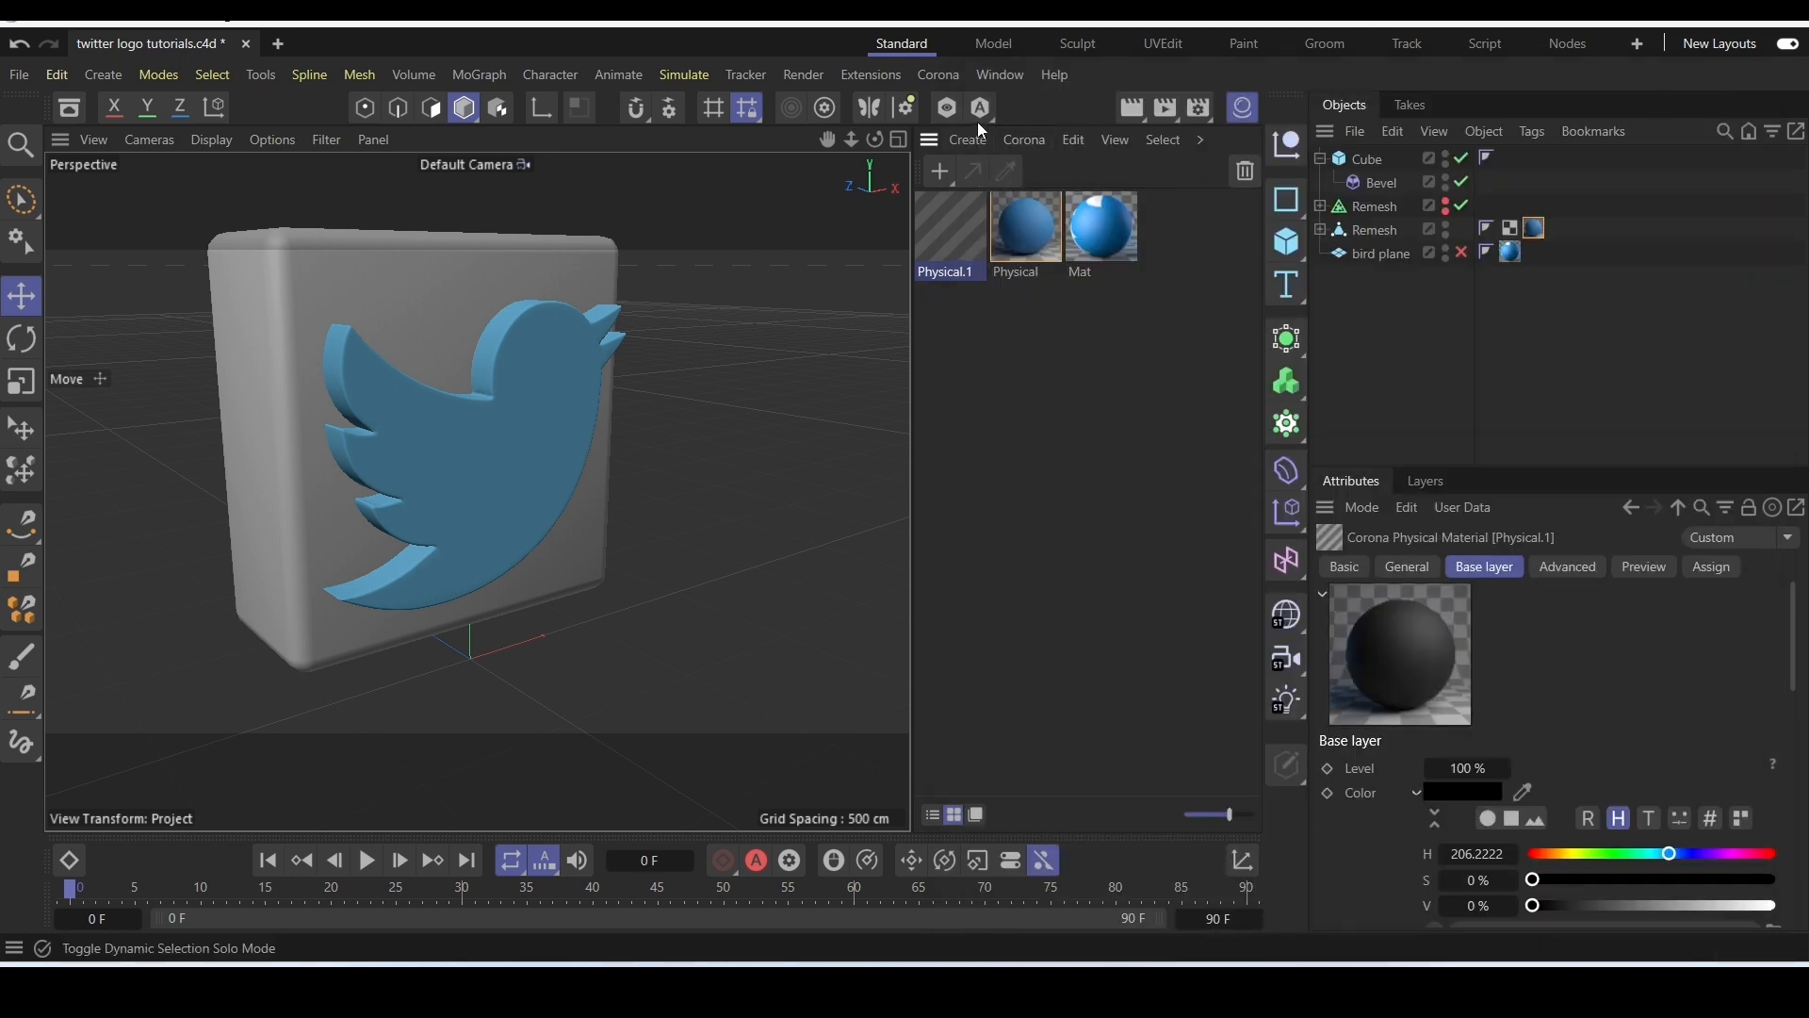
Apply the black Physical.1 material to the rounded backing cube.
click(1020, 139)
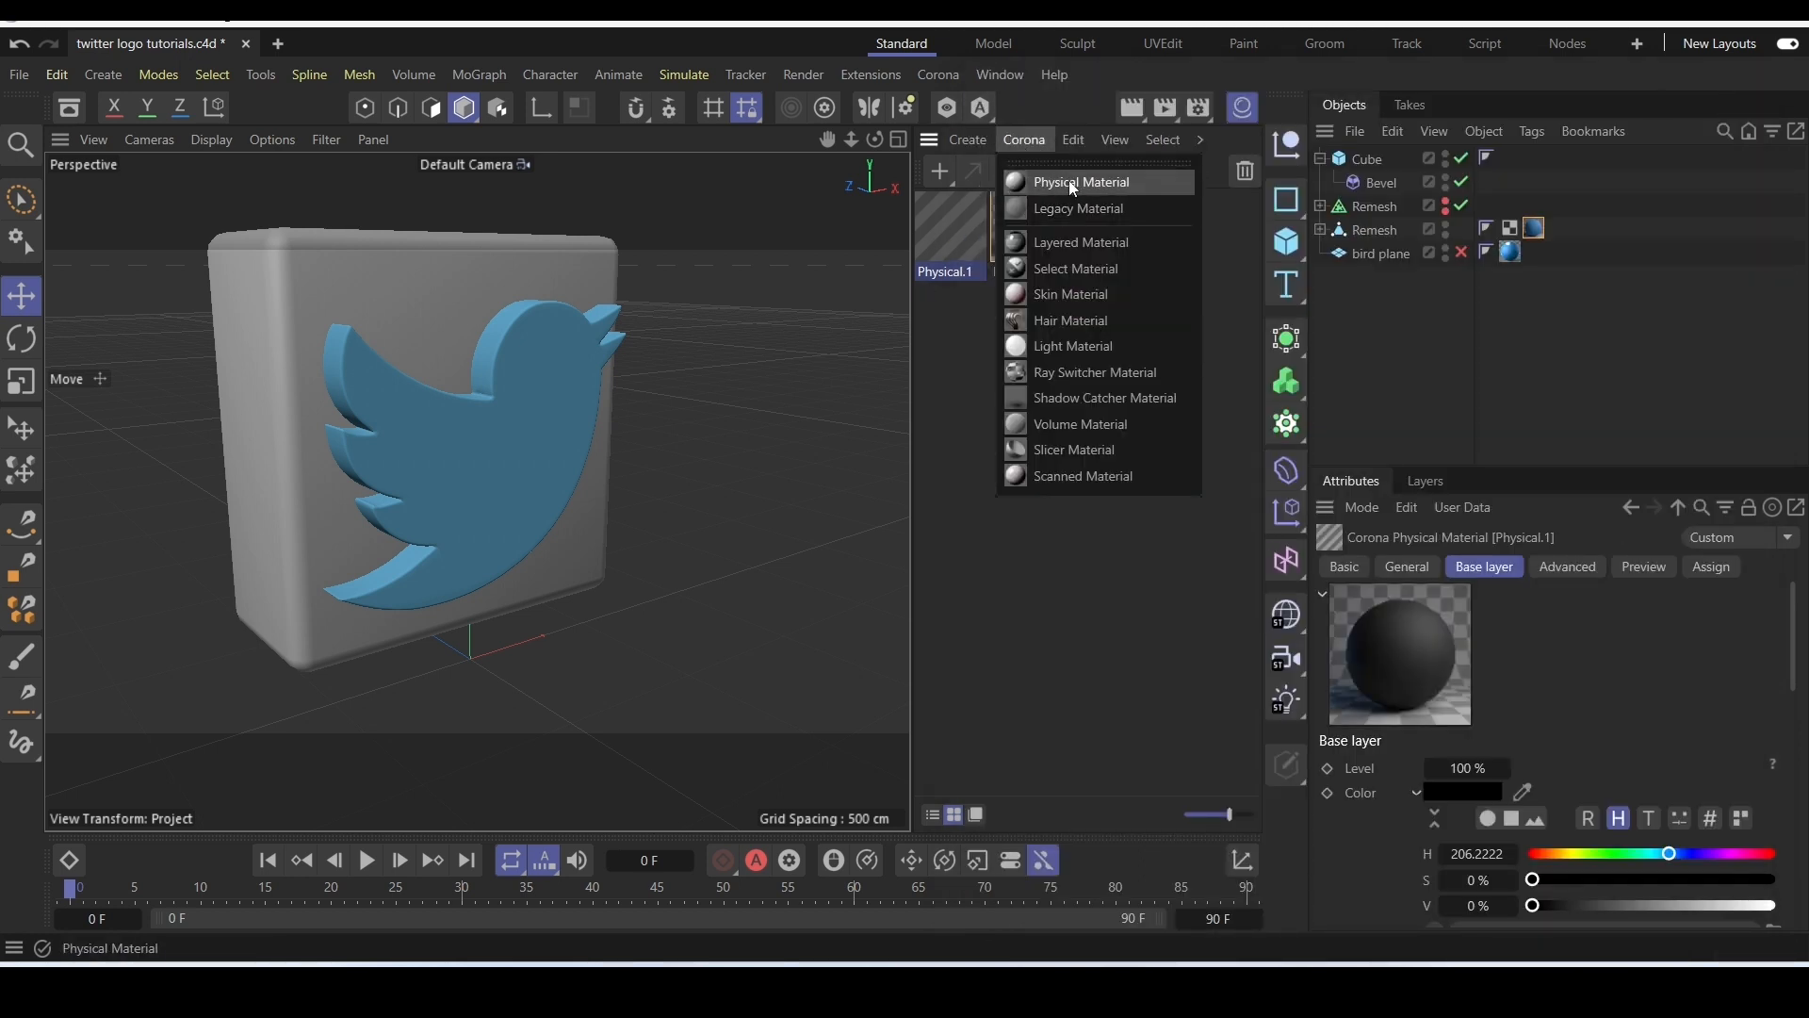
click(976, 321)
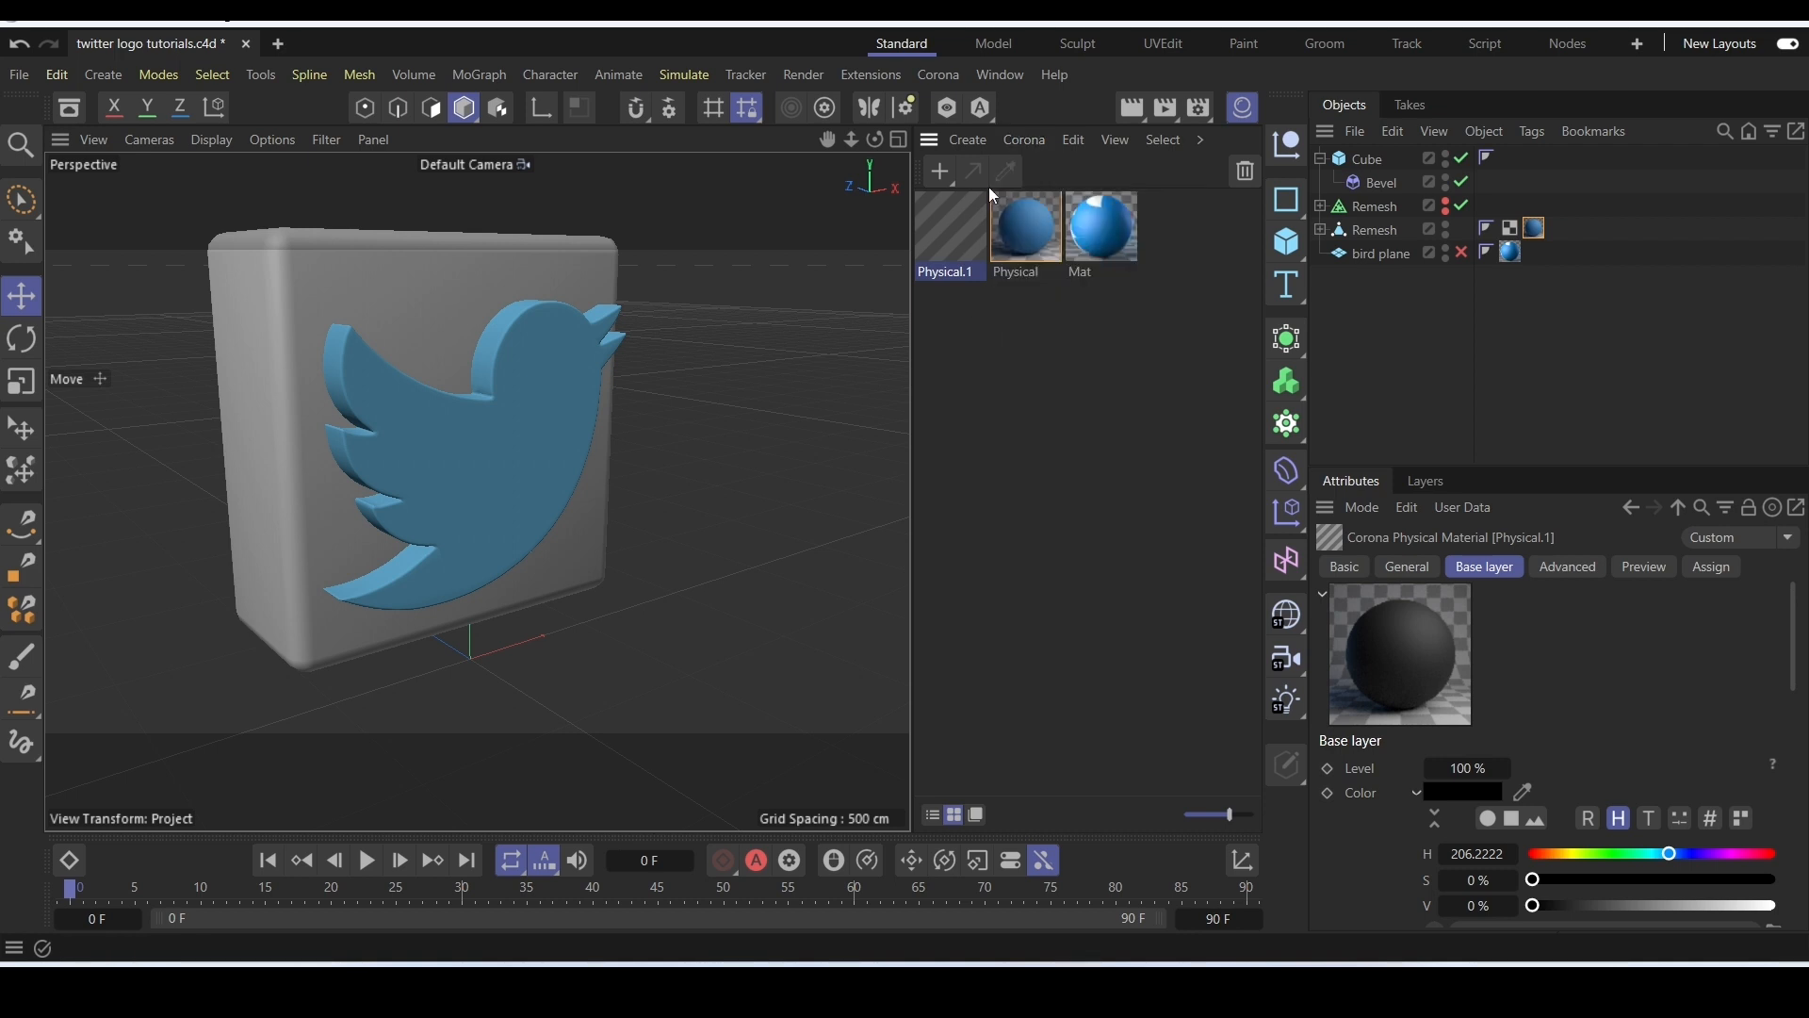
click(935, 174)
click(1200, 241)
drag(411, 303, 410, 303)
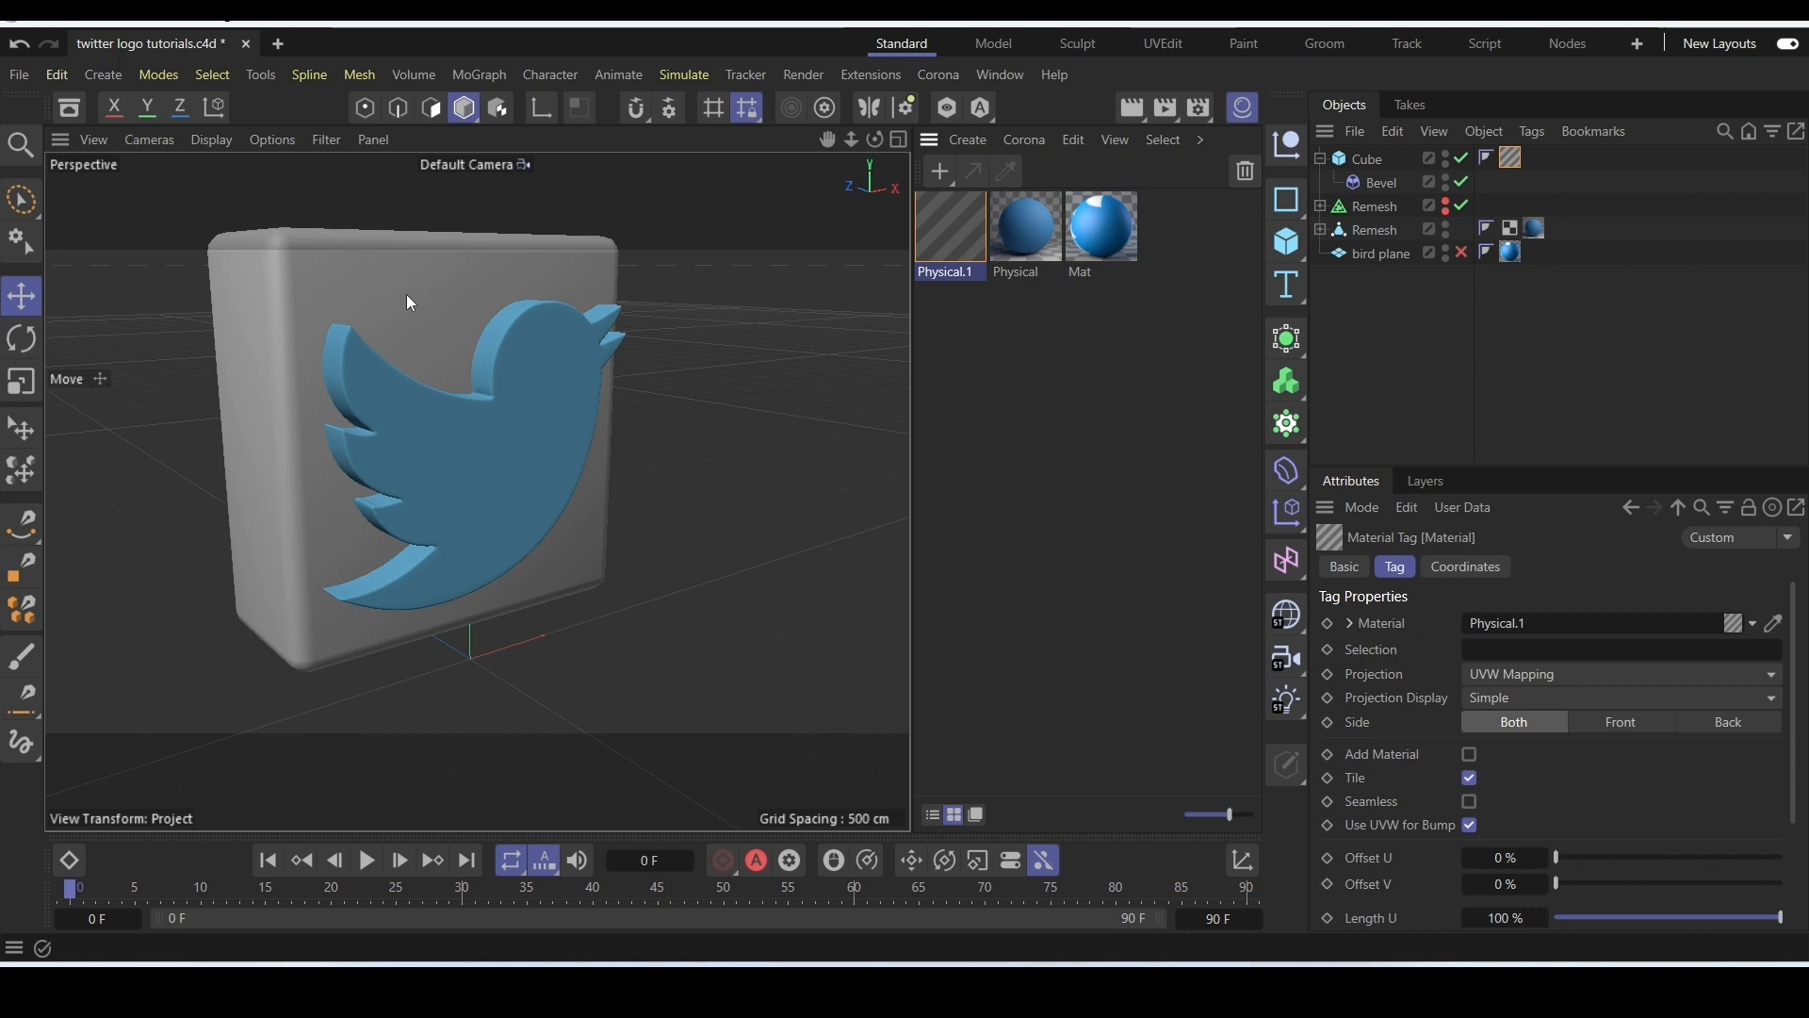
Examine the bird and backing block with their materials from several distances and angles.
scroll(452, 329, down, 3)
scroll(523, 411, down, 2)
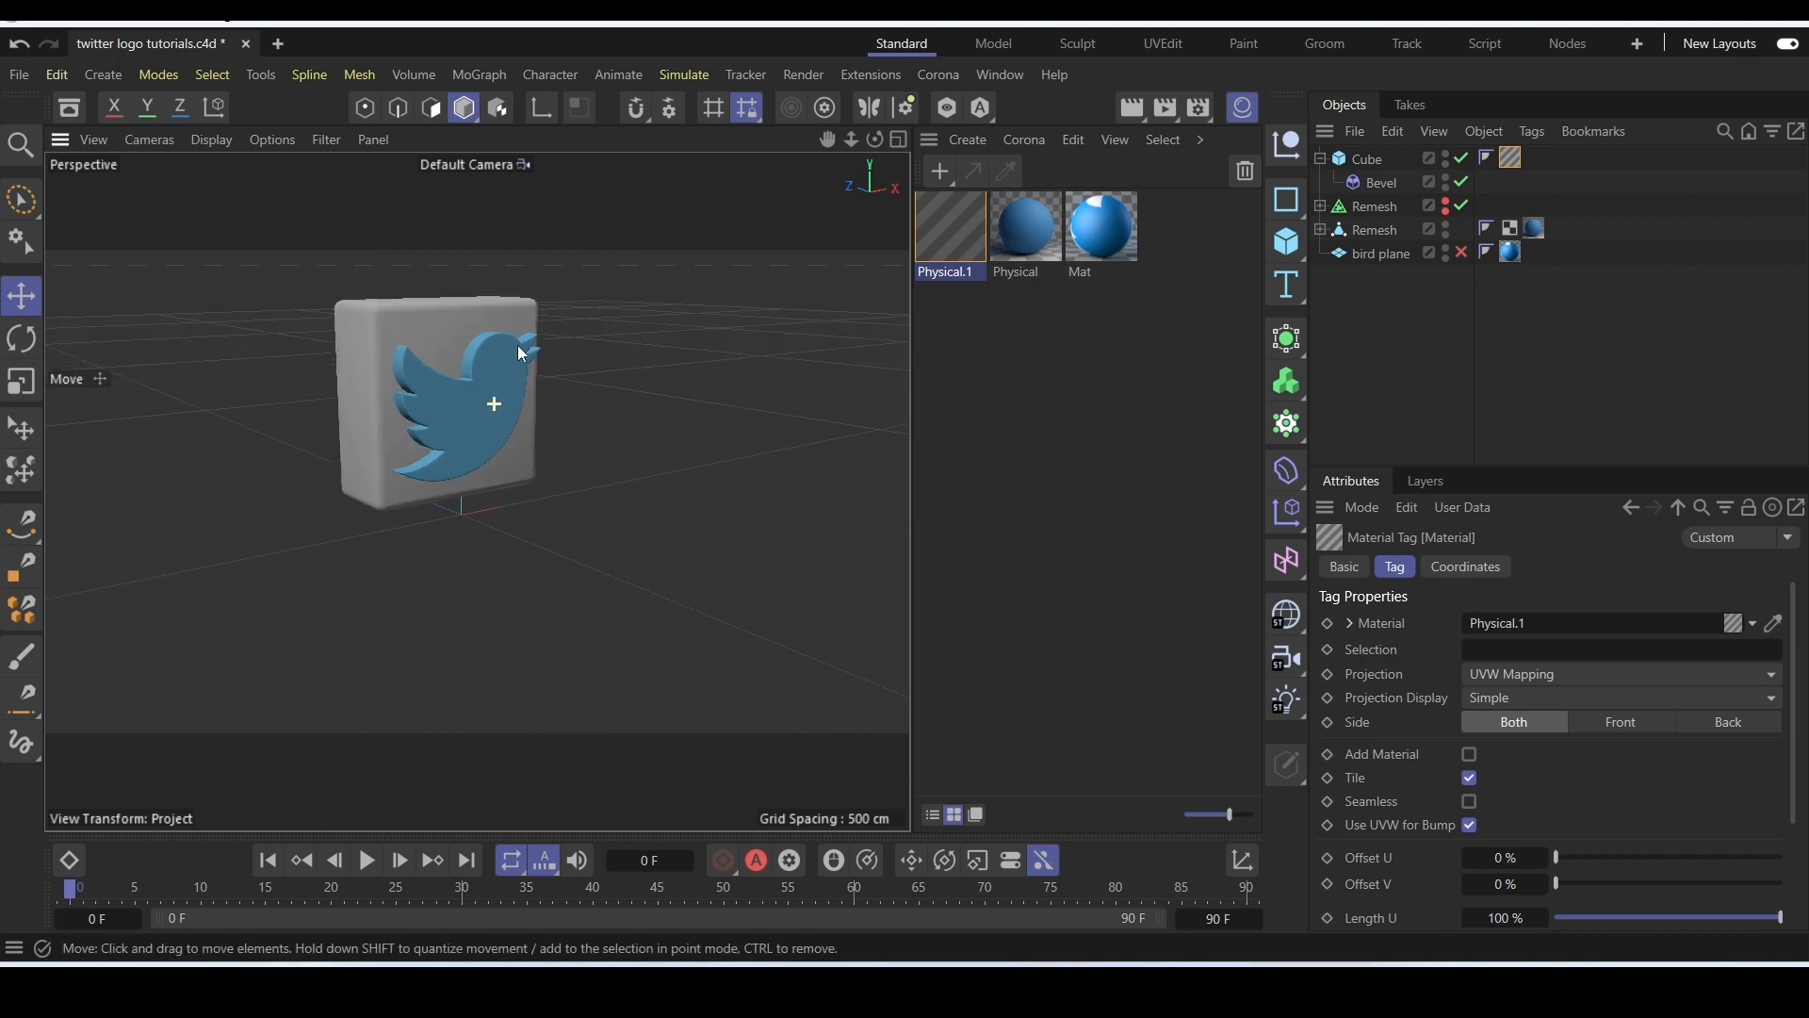
scroll(552, 350, up, 3)
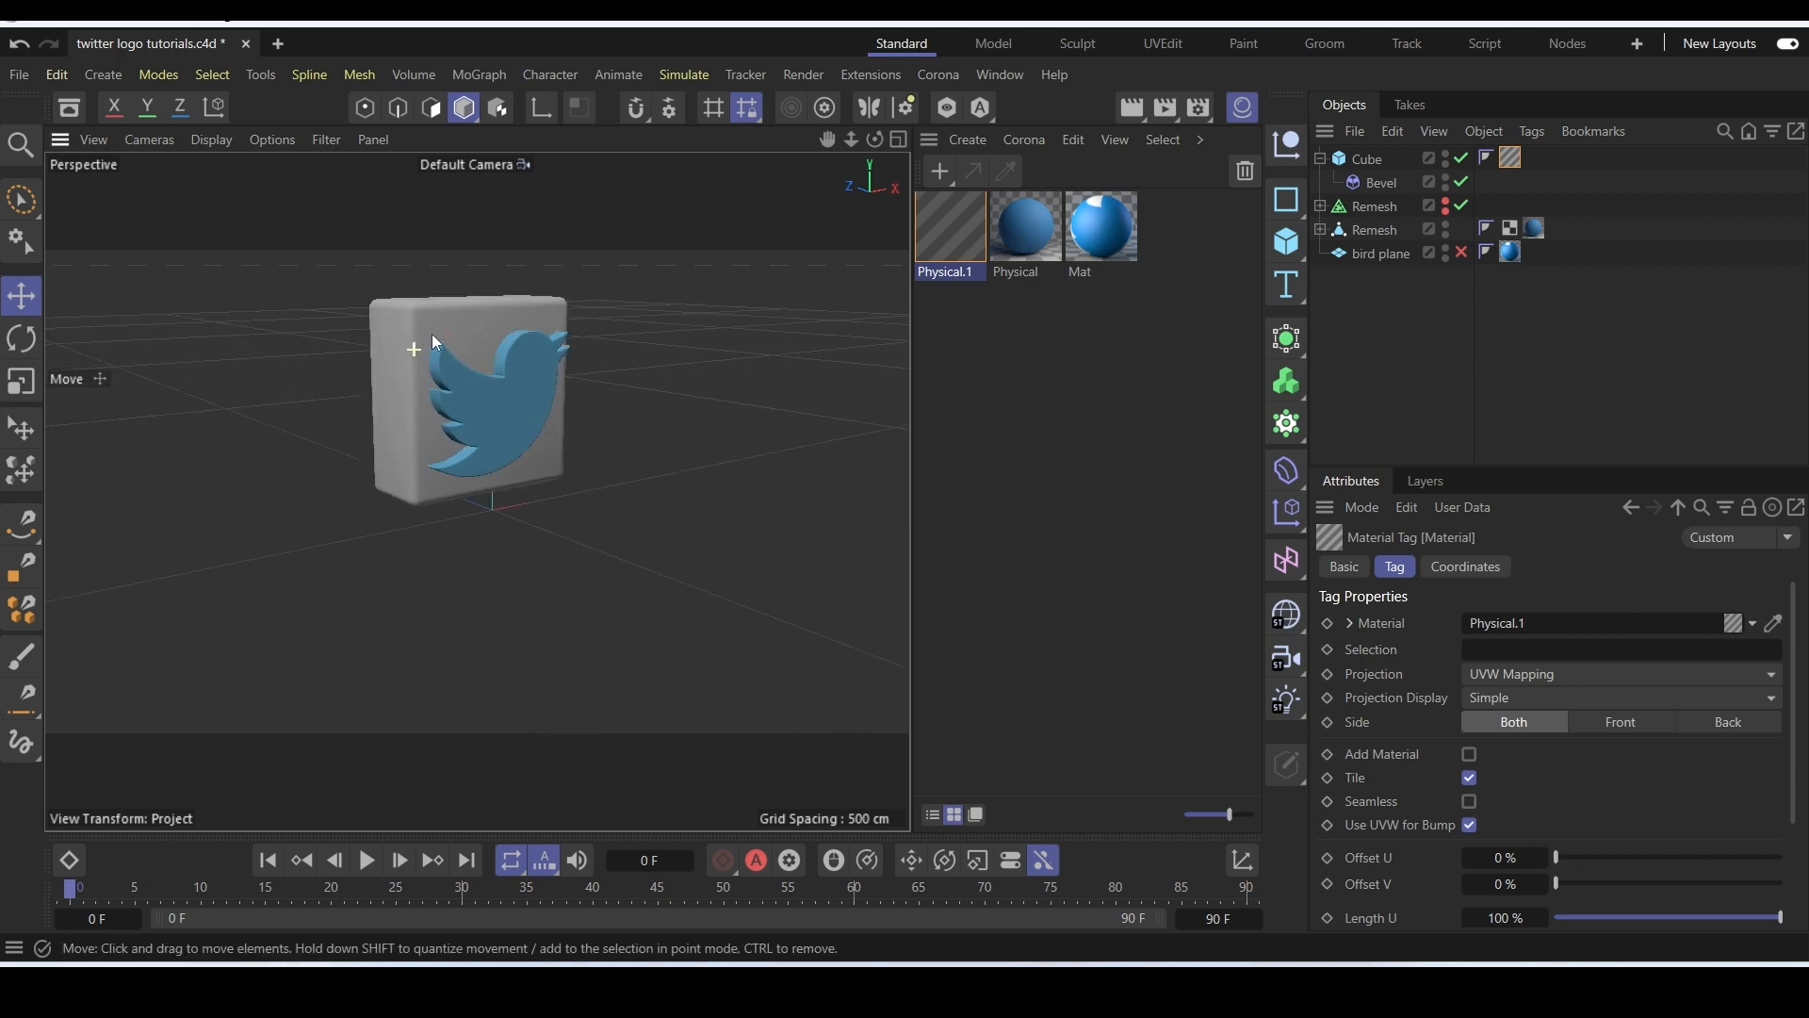
click(1529, 324)
scroll(330, 426, down, 3)
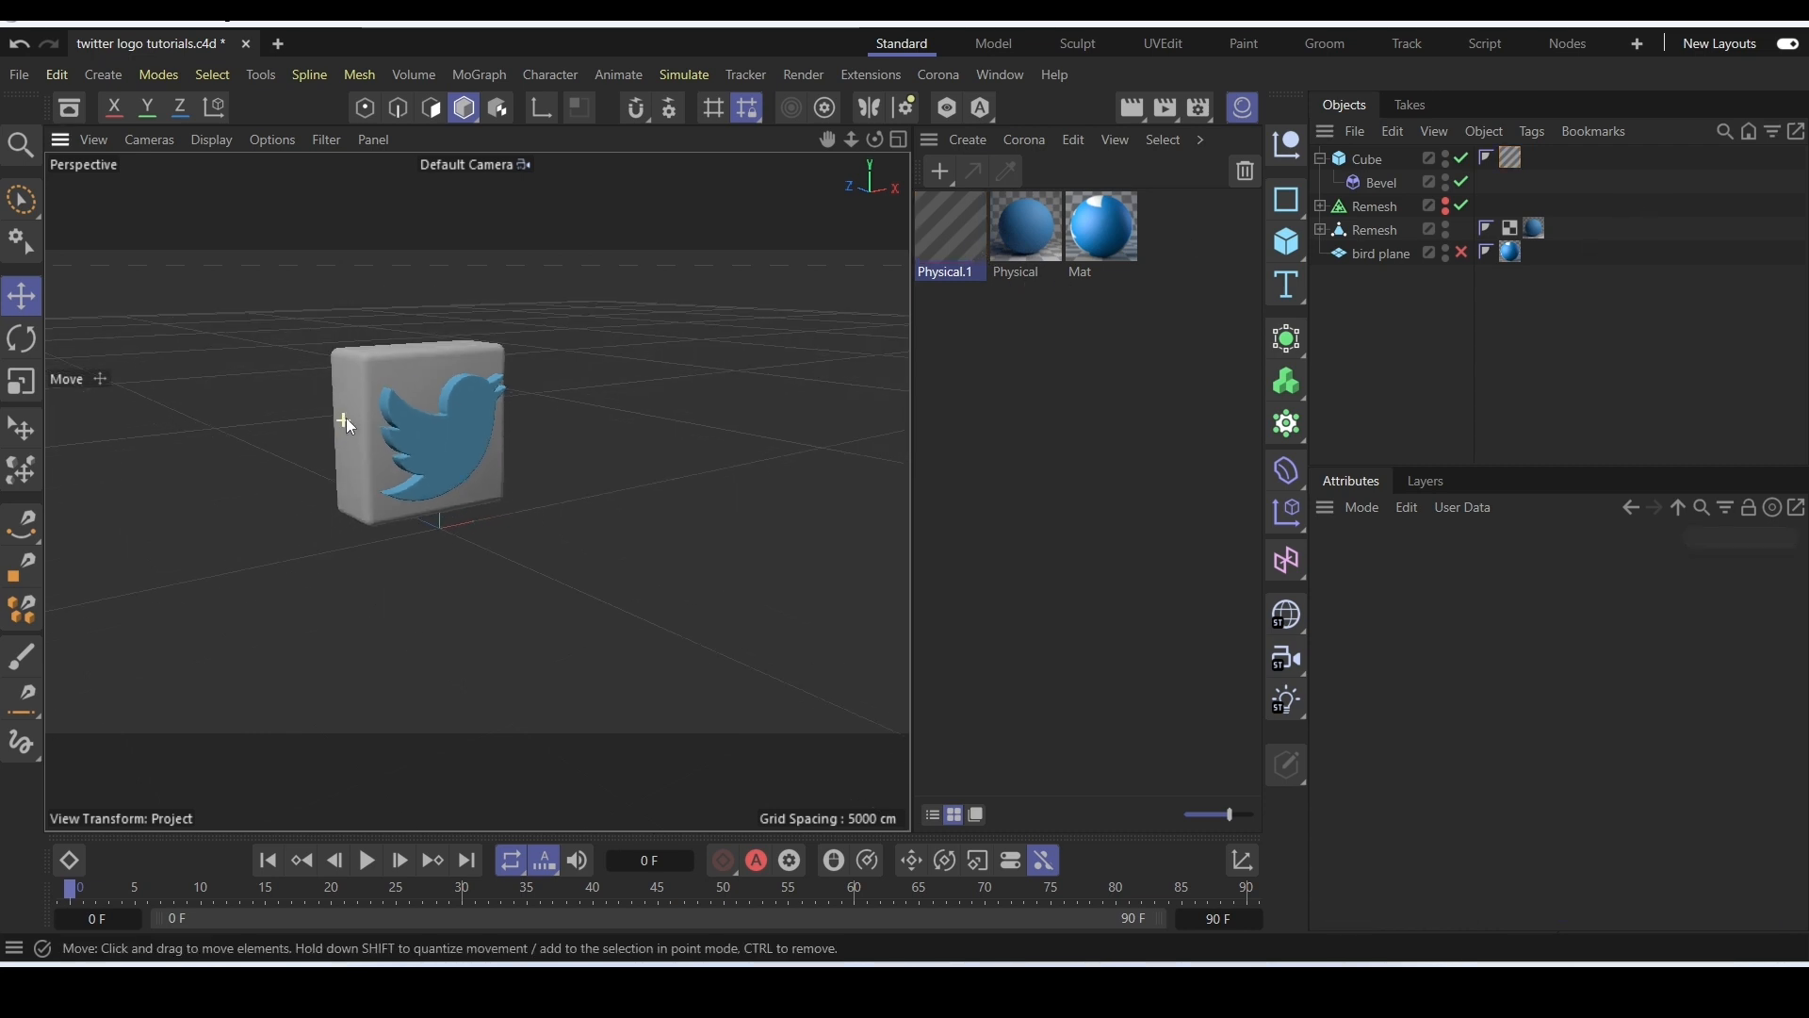
scroll(347, 421, up, 1)
scroll(377, 469, up, 1)
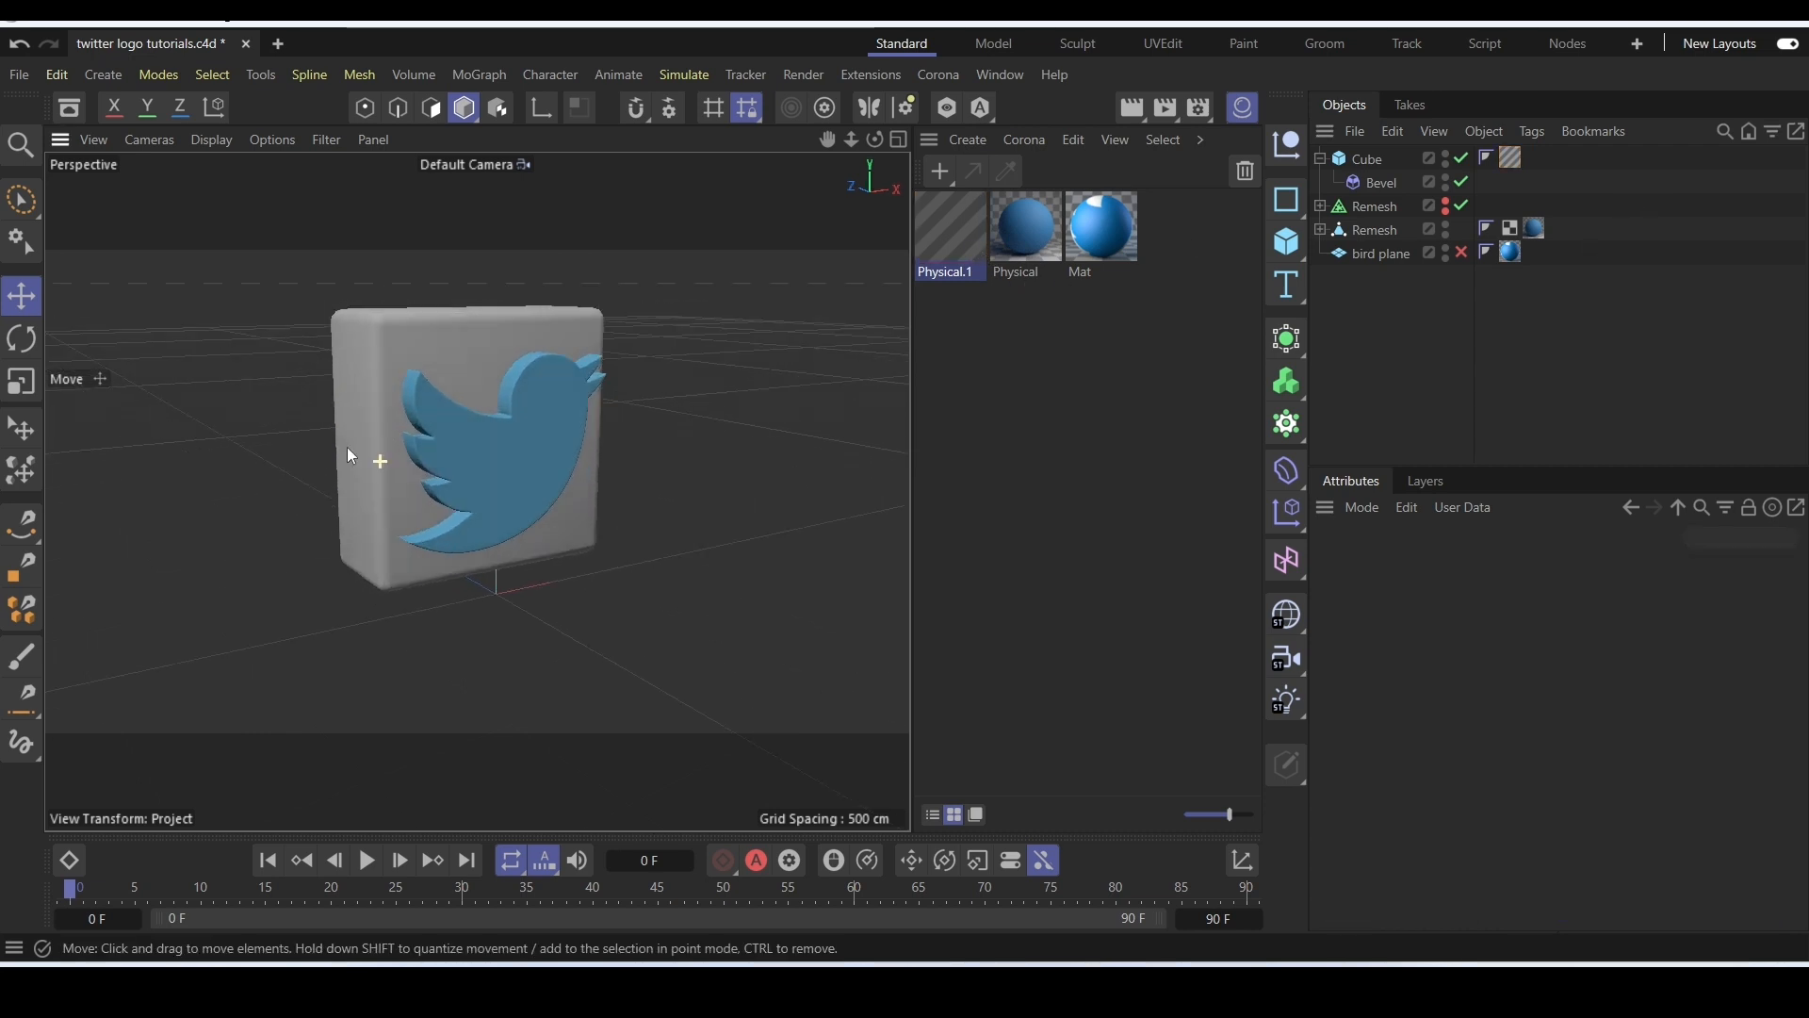
alt+drag(326, 424, 367, 406)
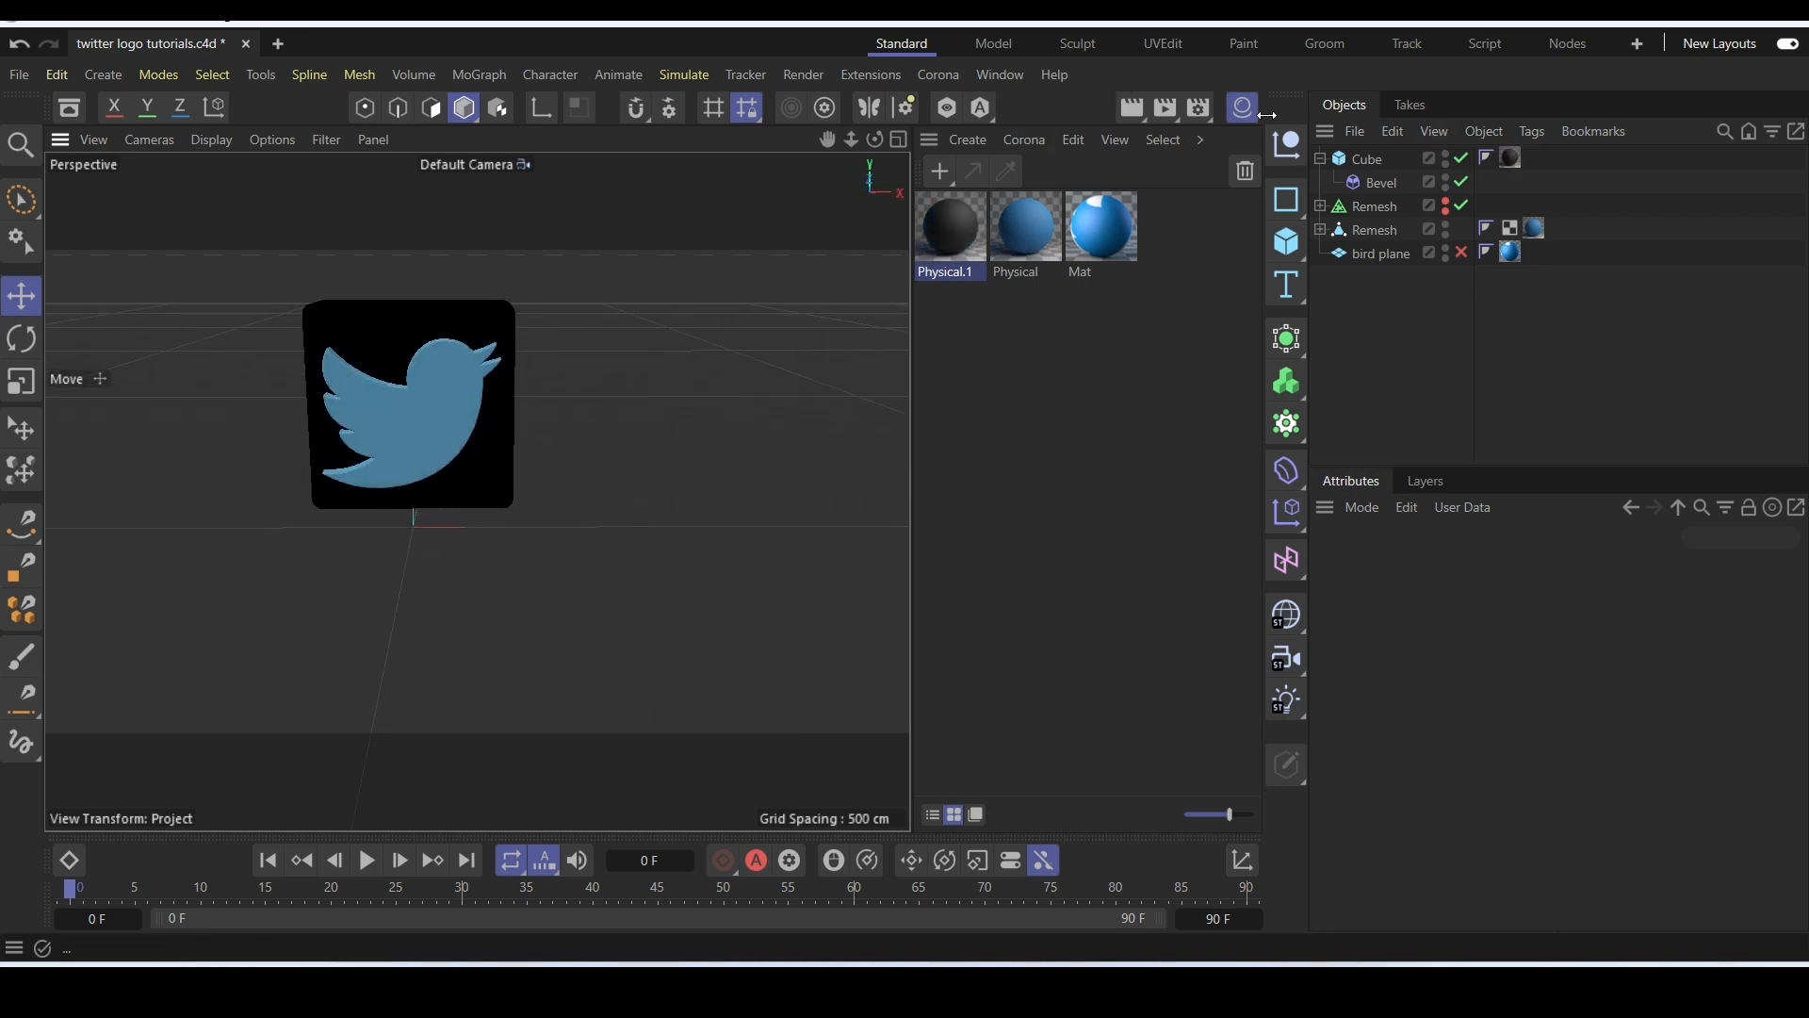
Hide the Material Manager and add a Corona Sky to the scene.
click(1242, 108)
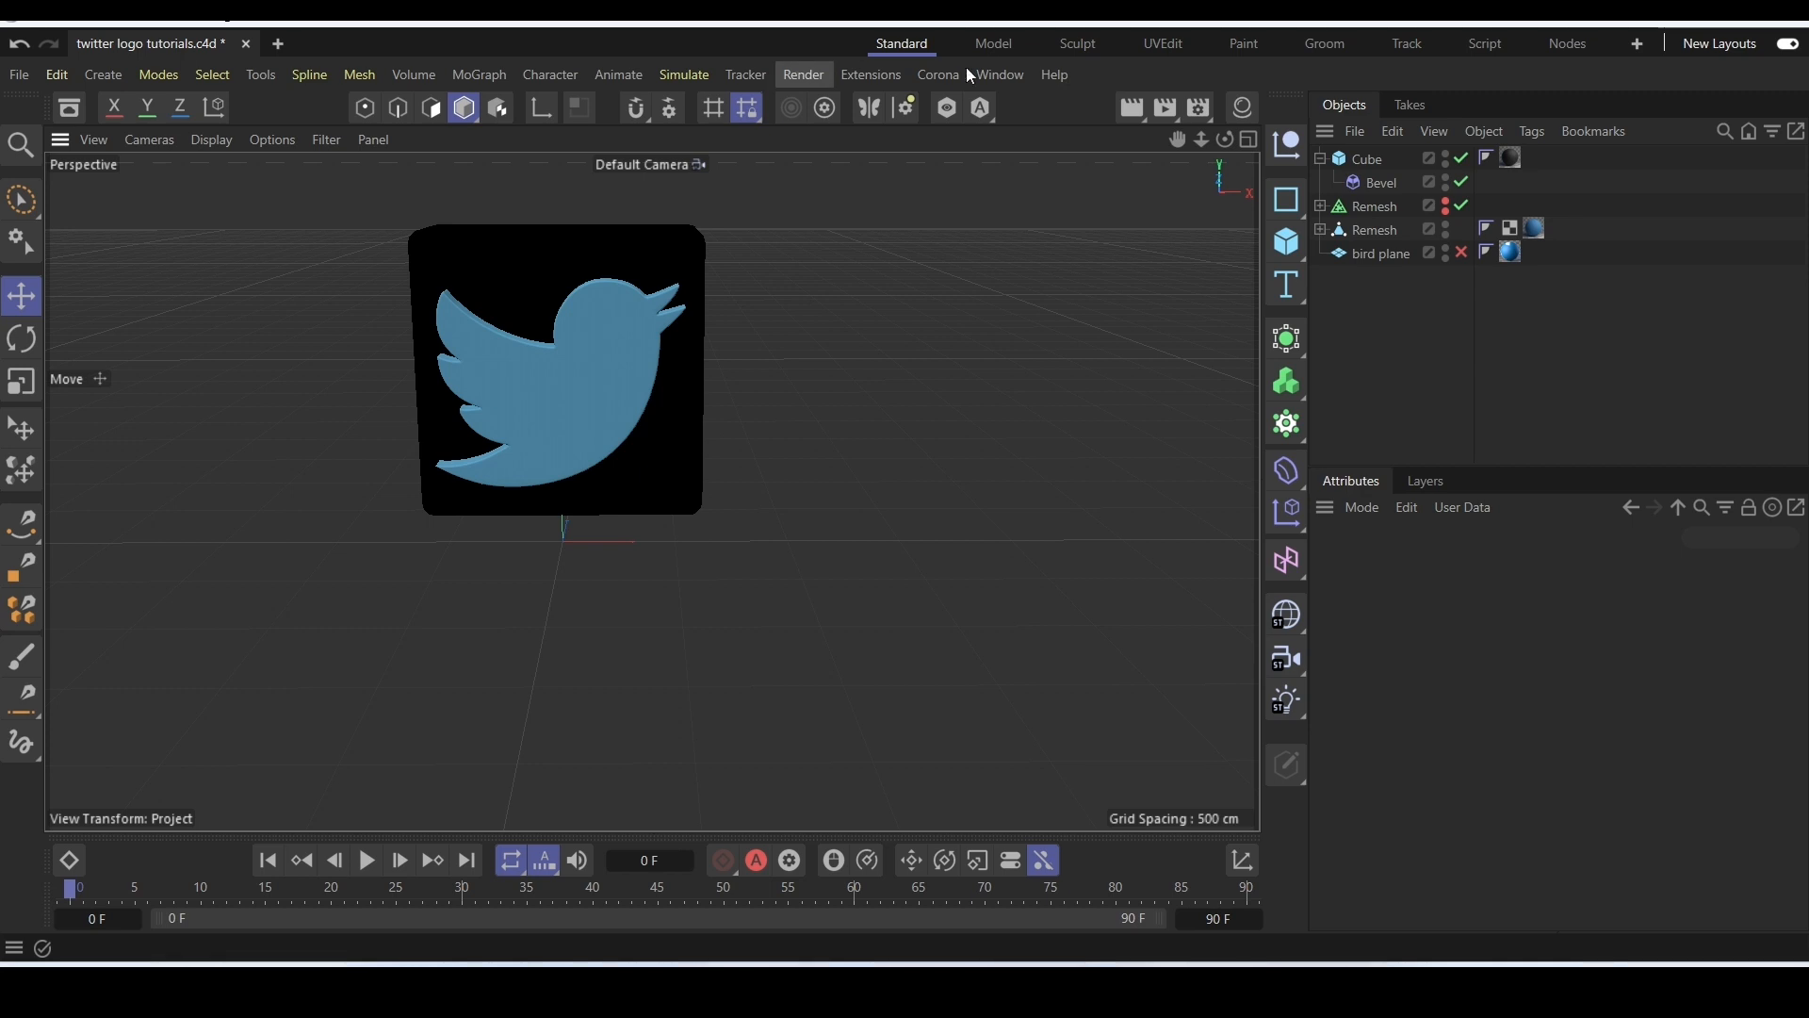
click(943, 74)
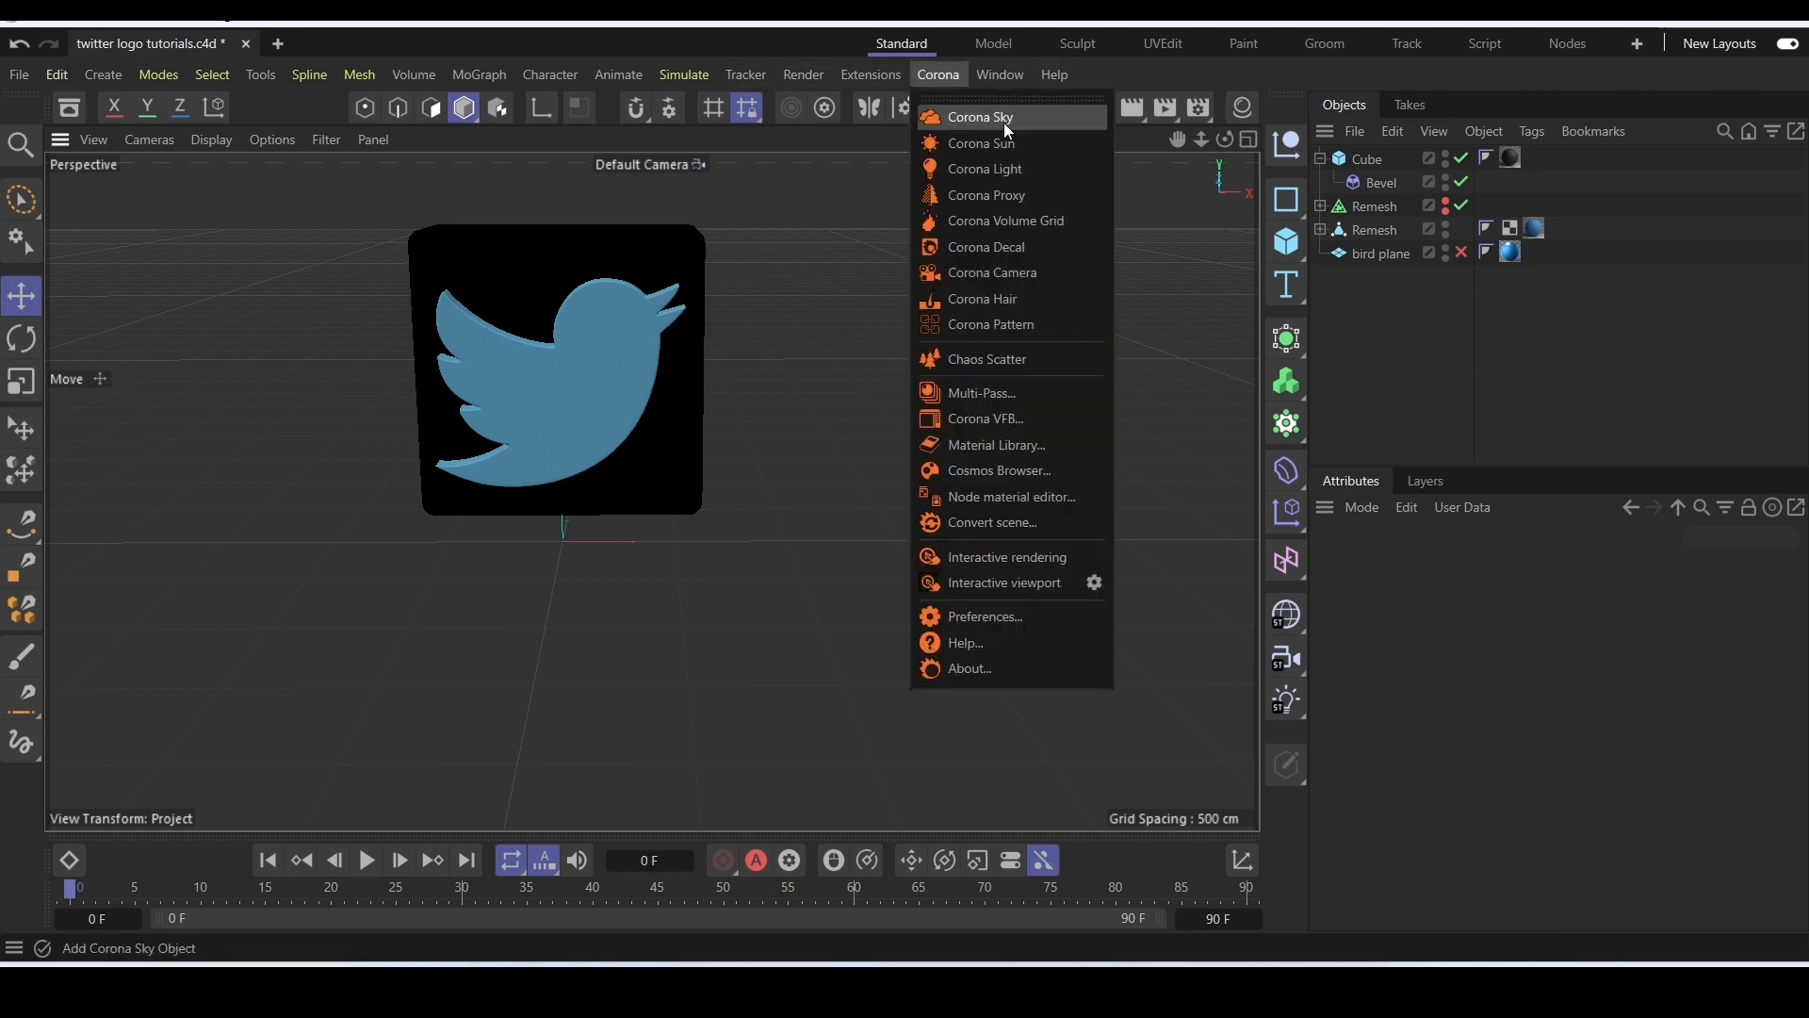
click(1015, 122)
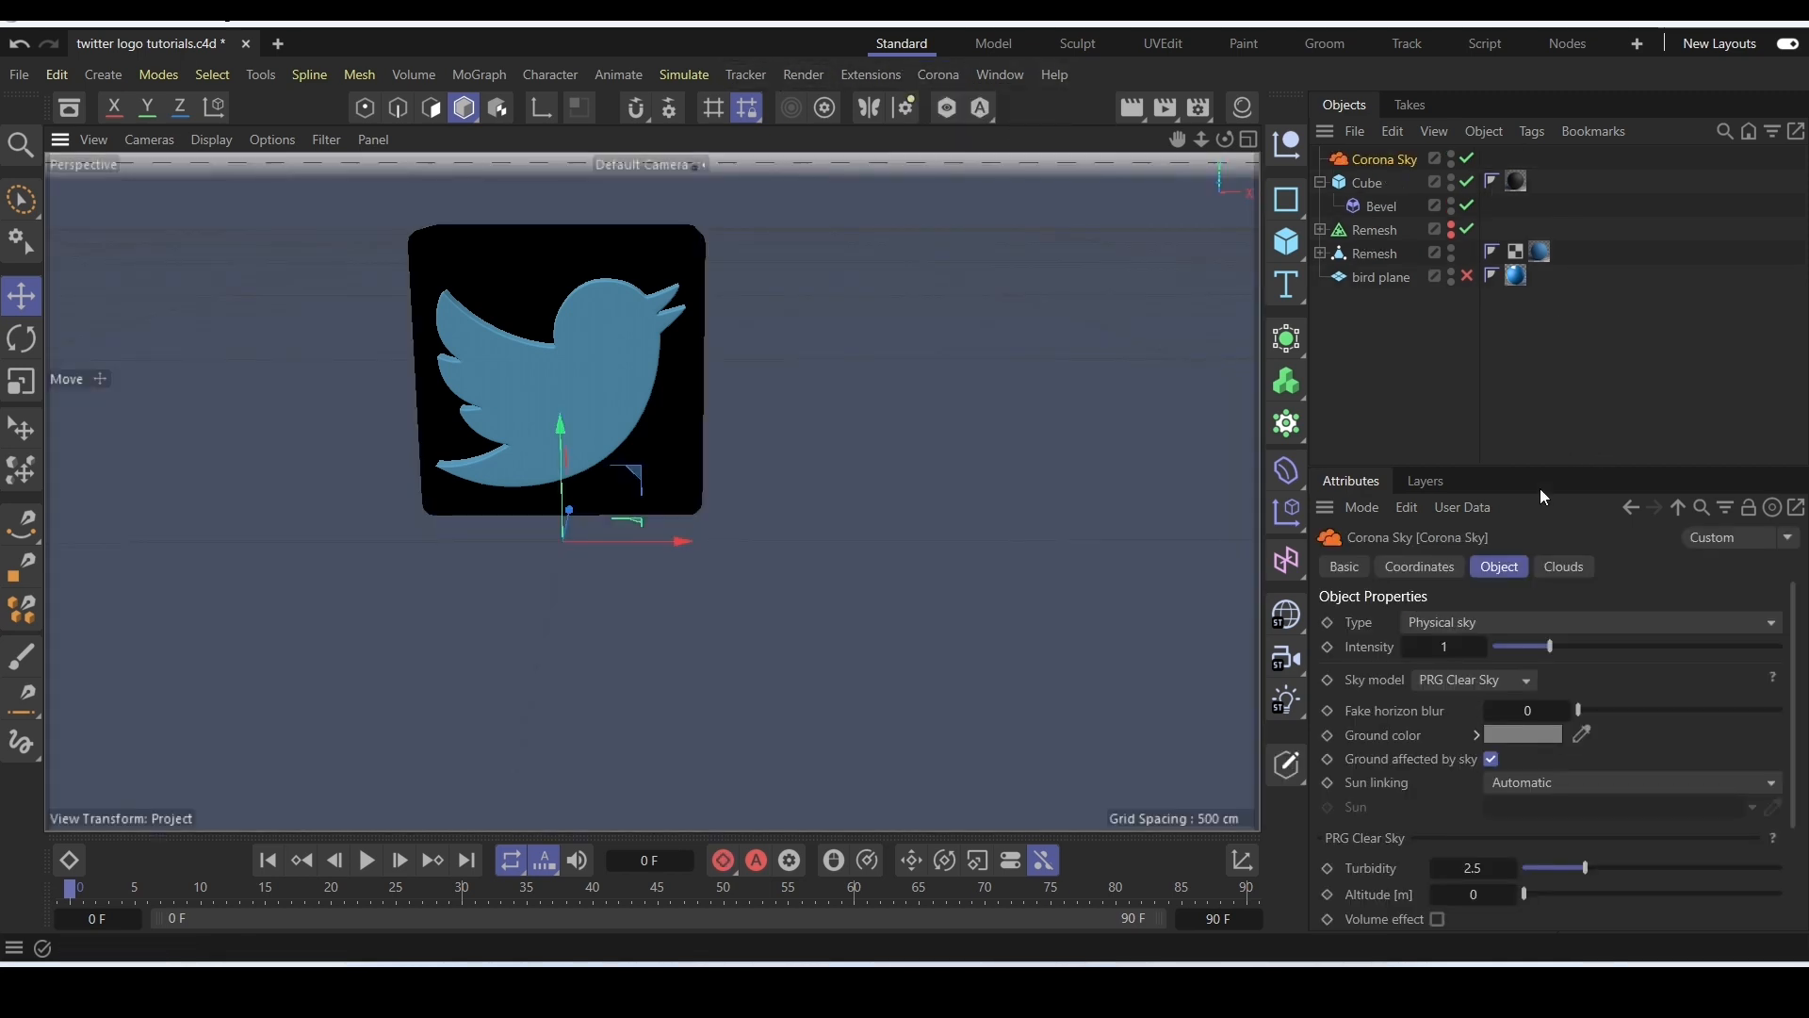
Change the Corona Sky's type to Shader / HDRI.
scroll(739, 440, down, 2)
alt+middle_drag(689, 346, 698, 430)
click(1690, 624)
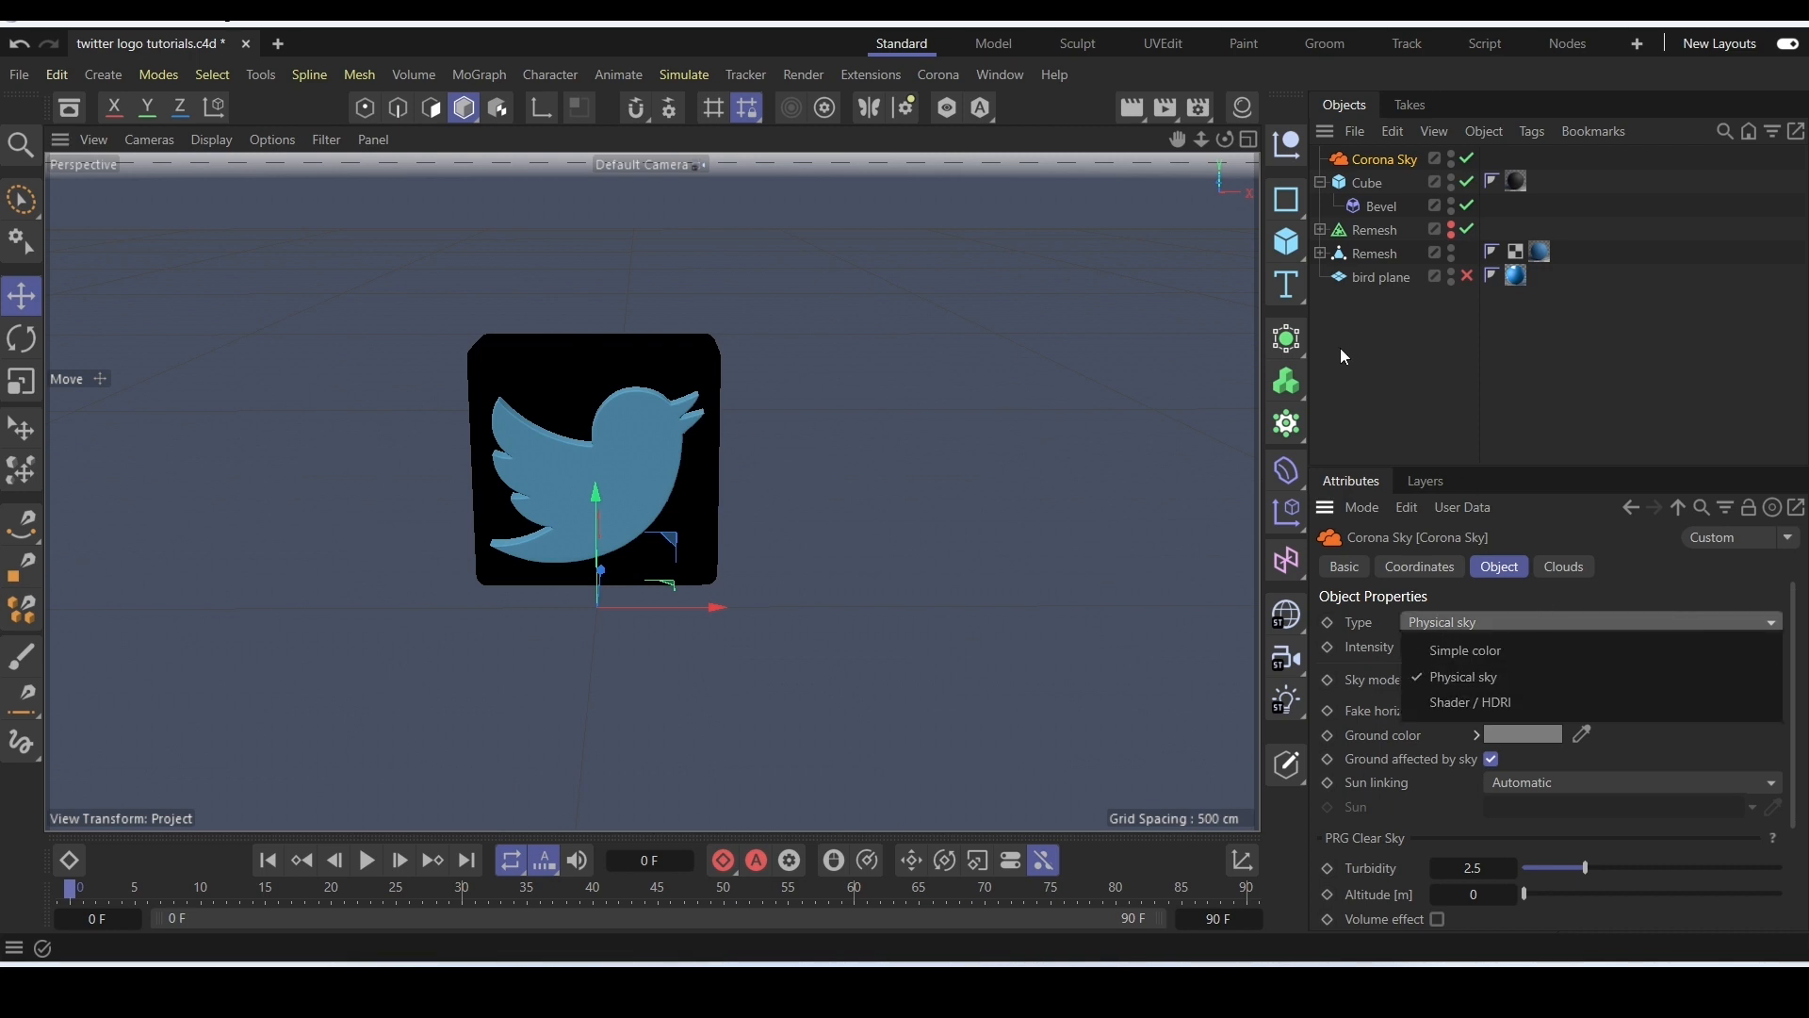
click(1445, 622)
click(1446, 622)
click(1458, 701)
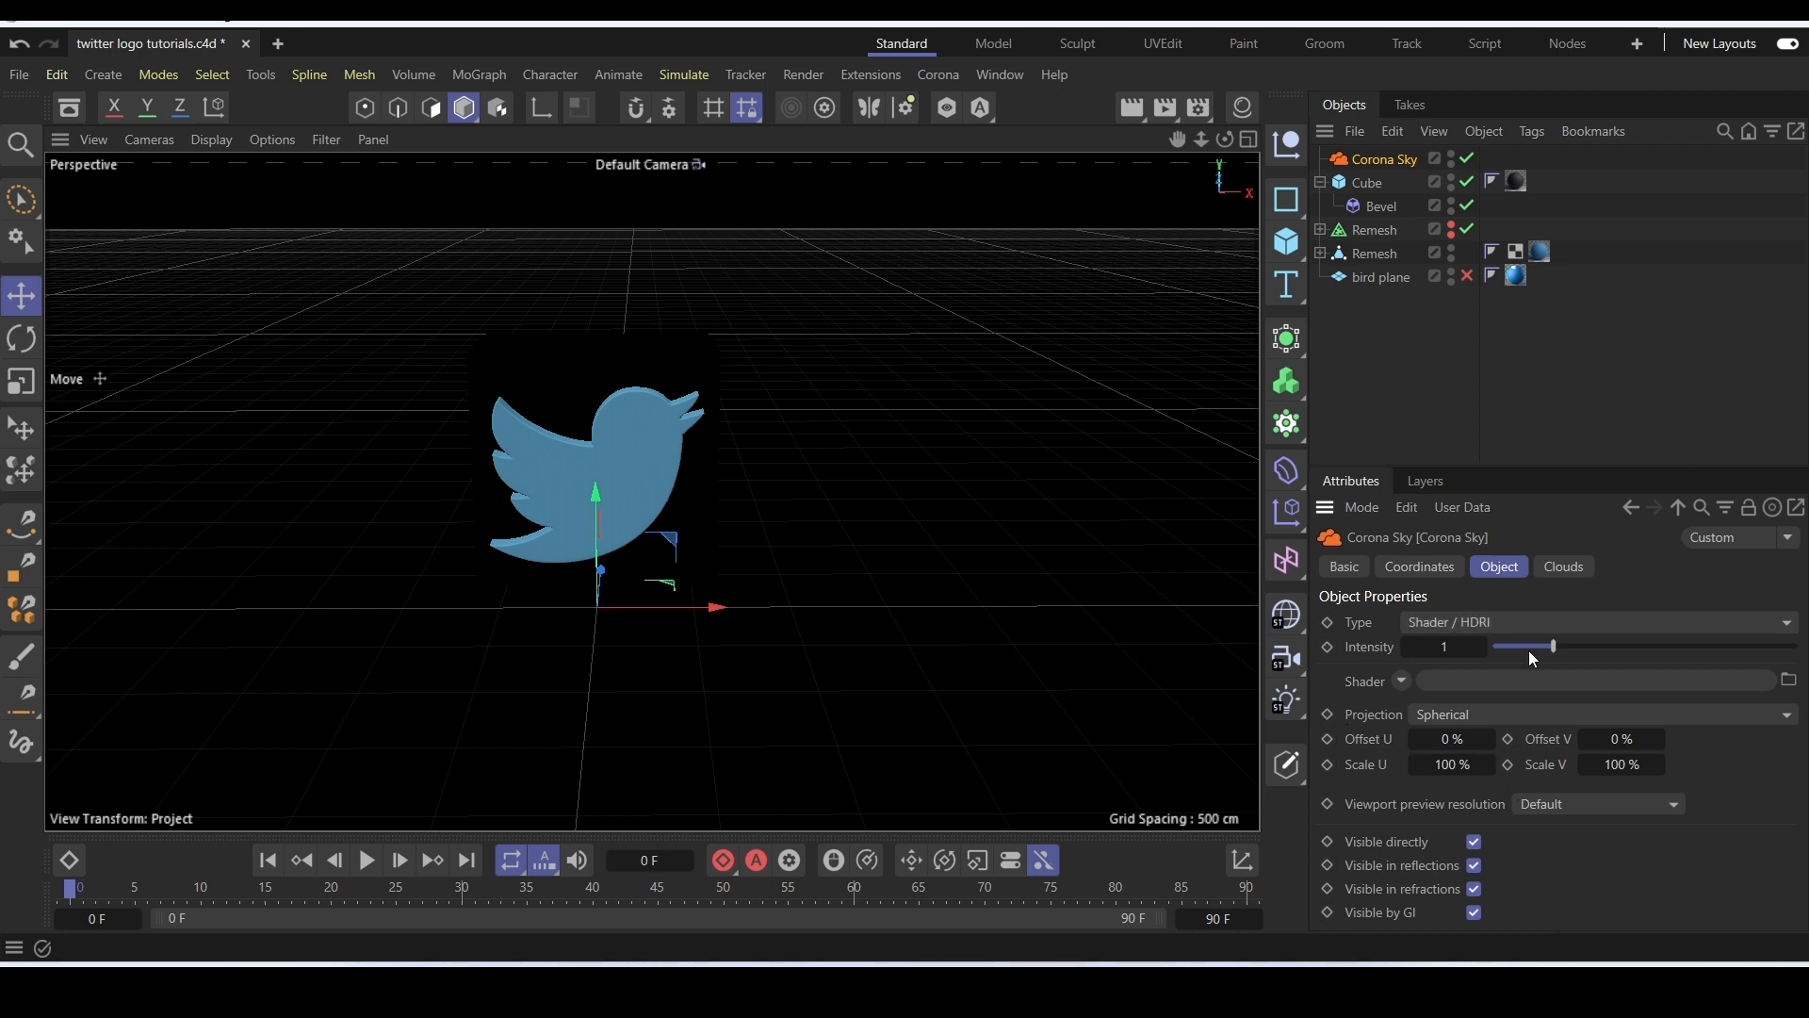
Try the industrial_workshop image as the sky's shader without copying it to the project, and undo the assignment.
click(1793, 687)
double_click(272, 222)
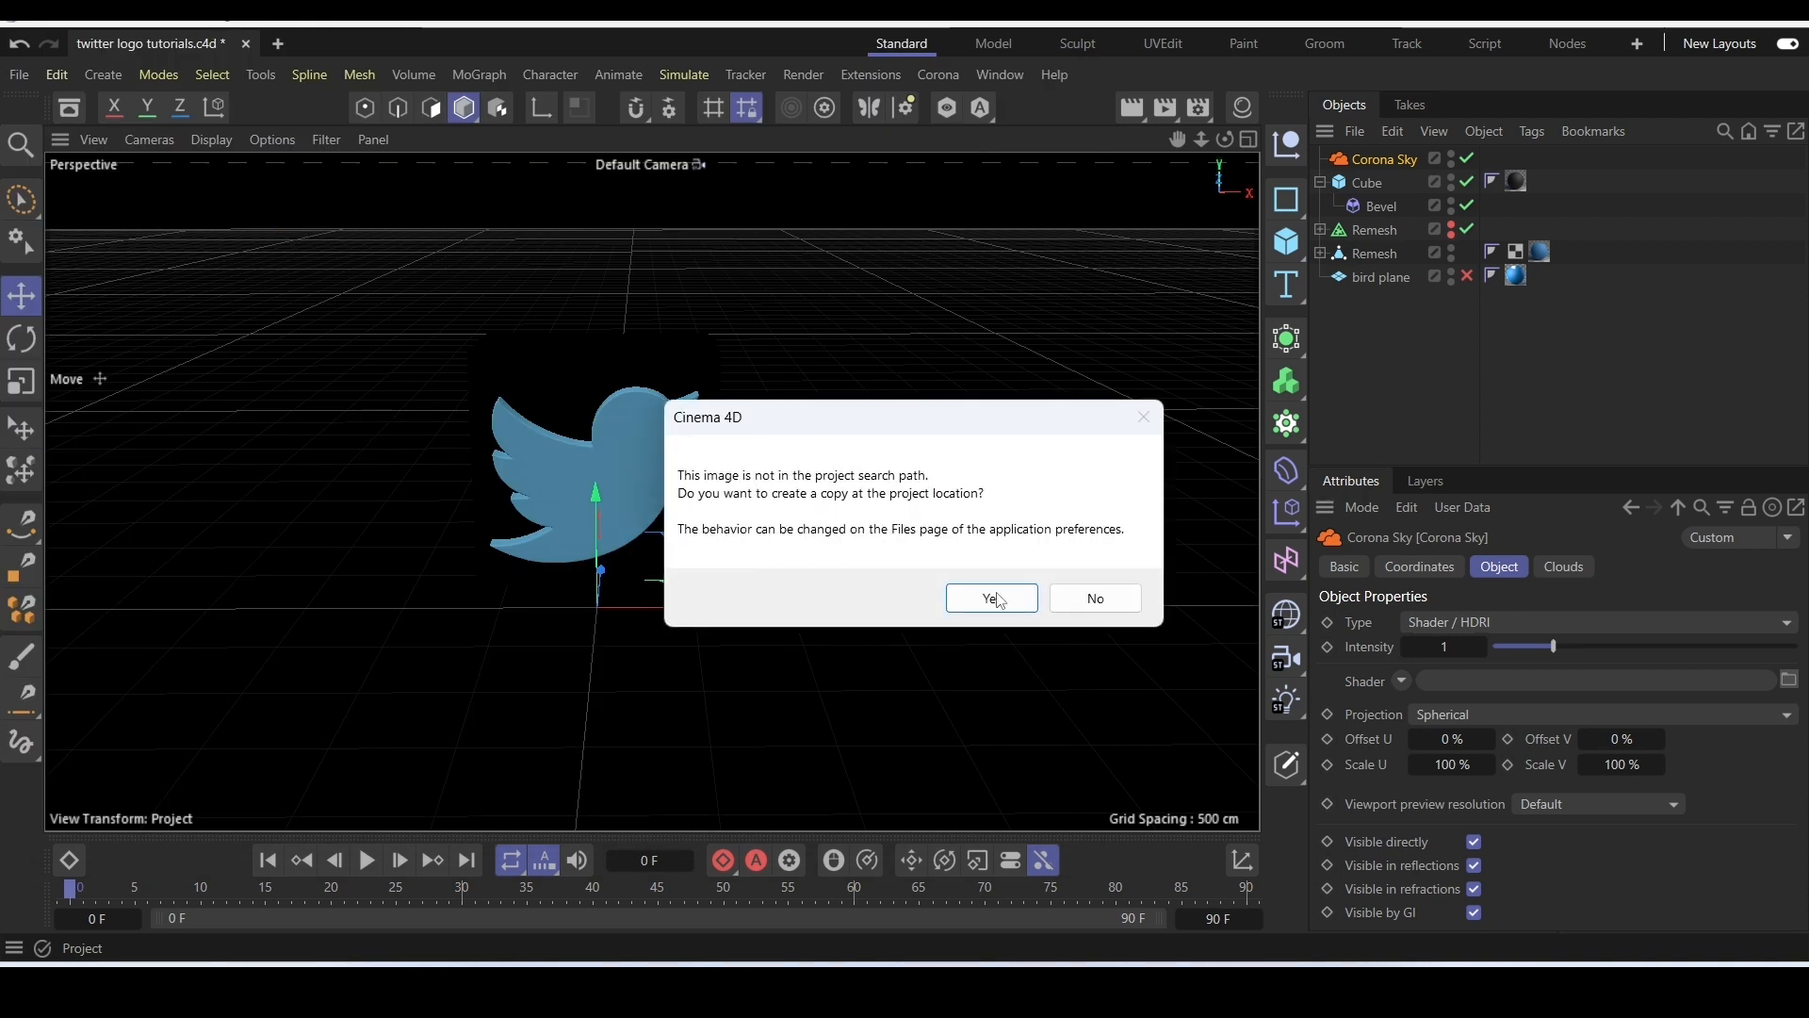
click(1103, 600)
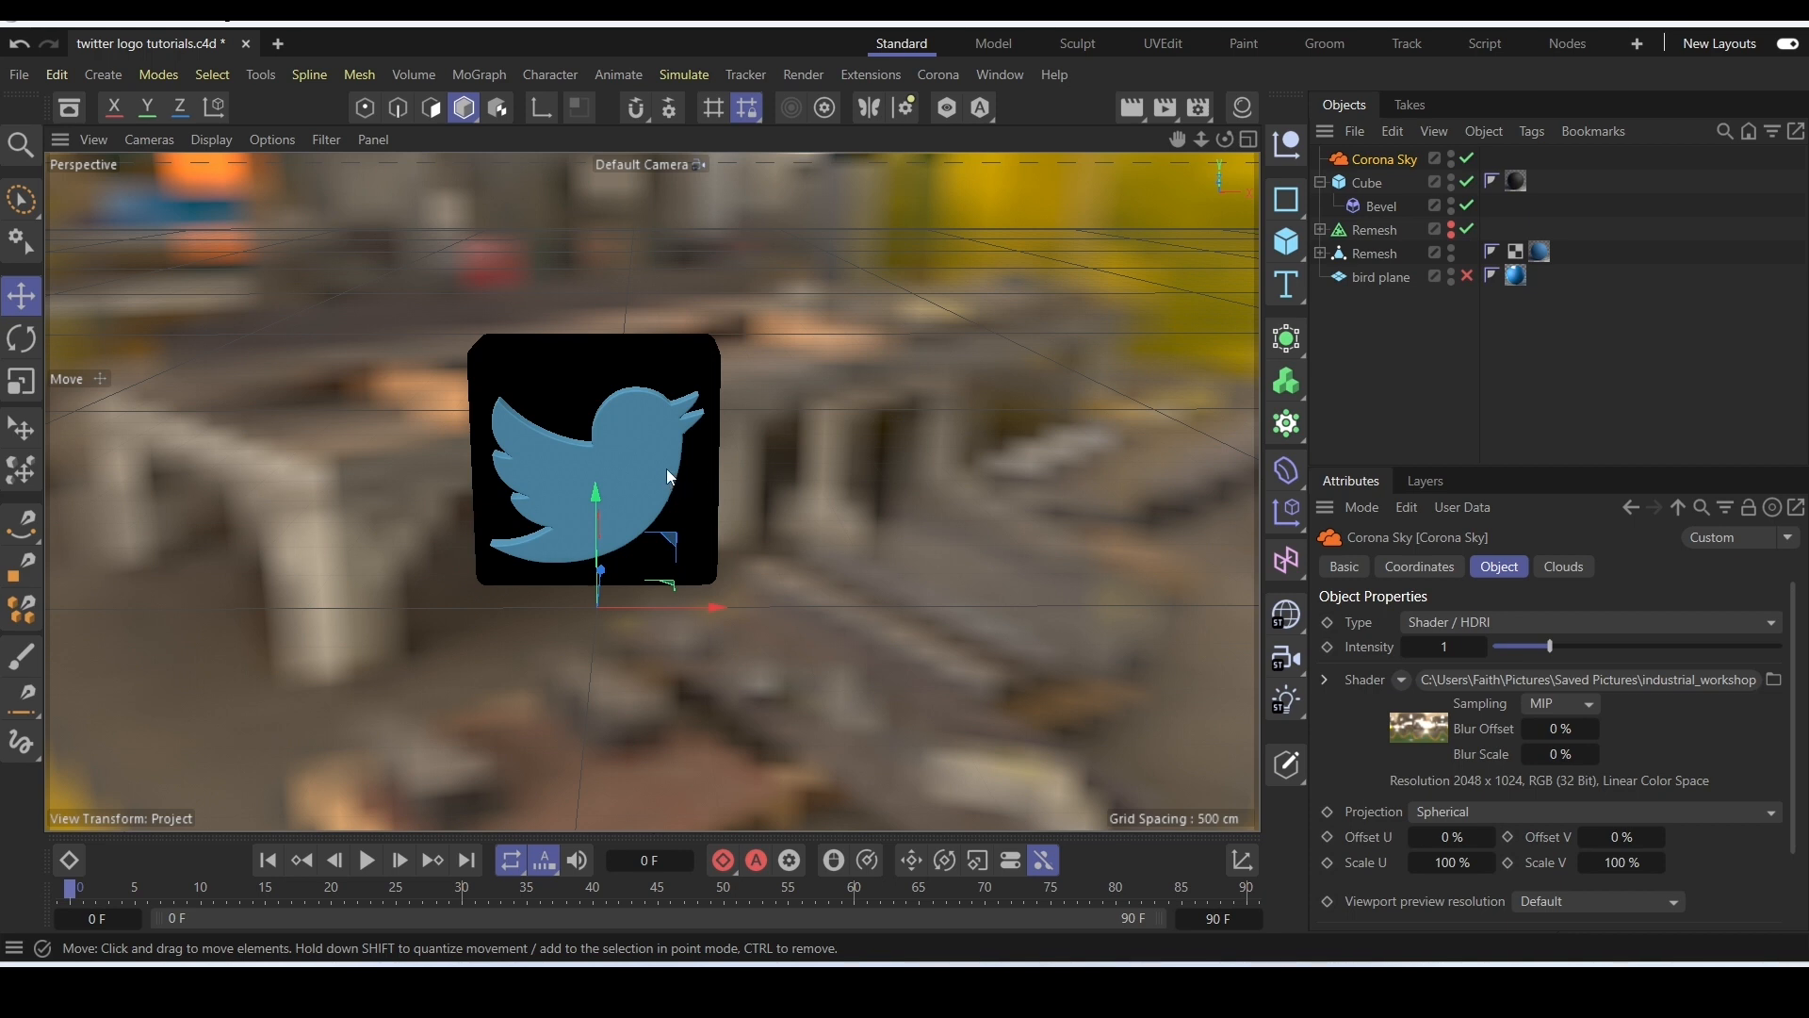
scroll(665, 467, up, 5)
alt+drag(597, 534, 533, 481)
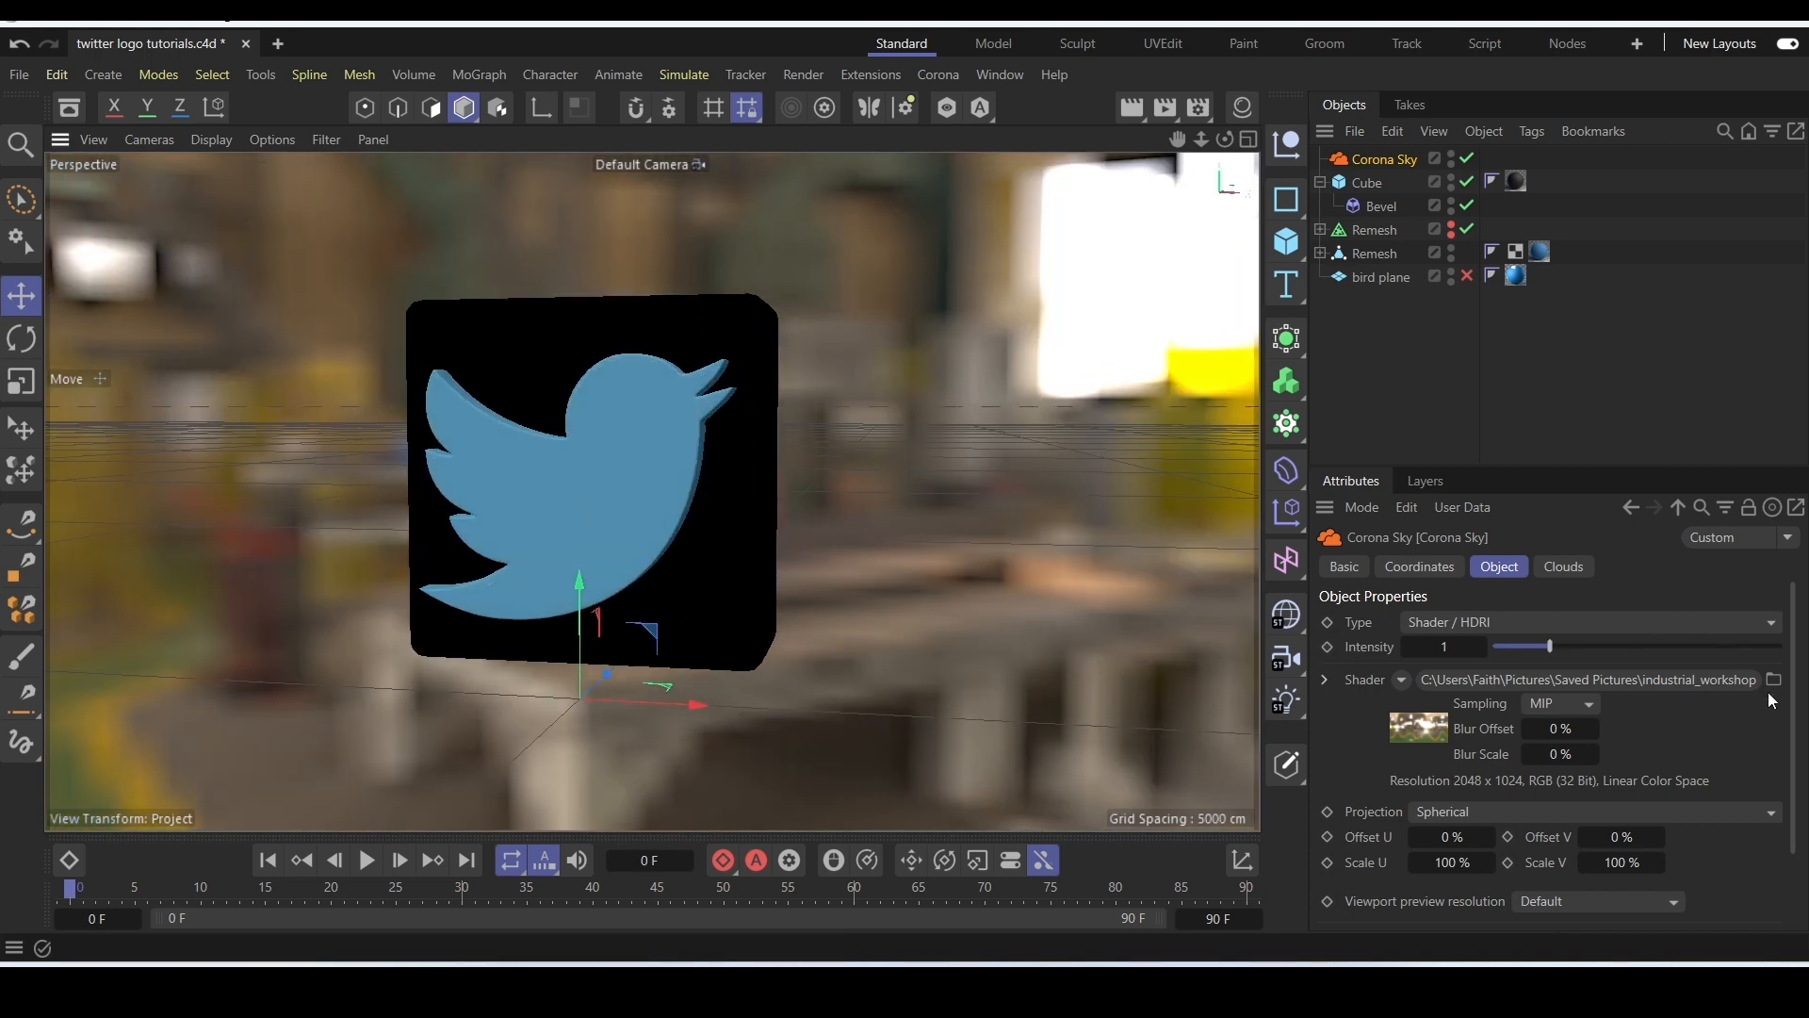
key(ctrl+z)
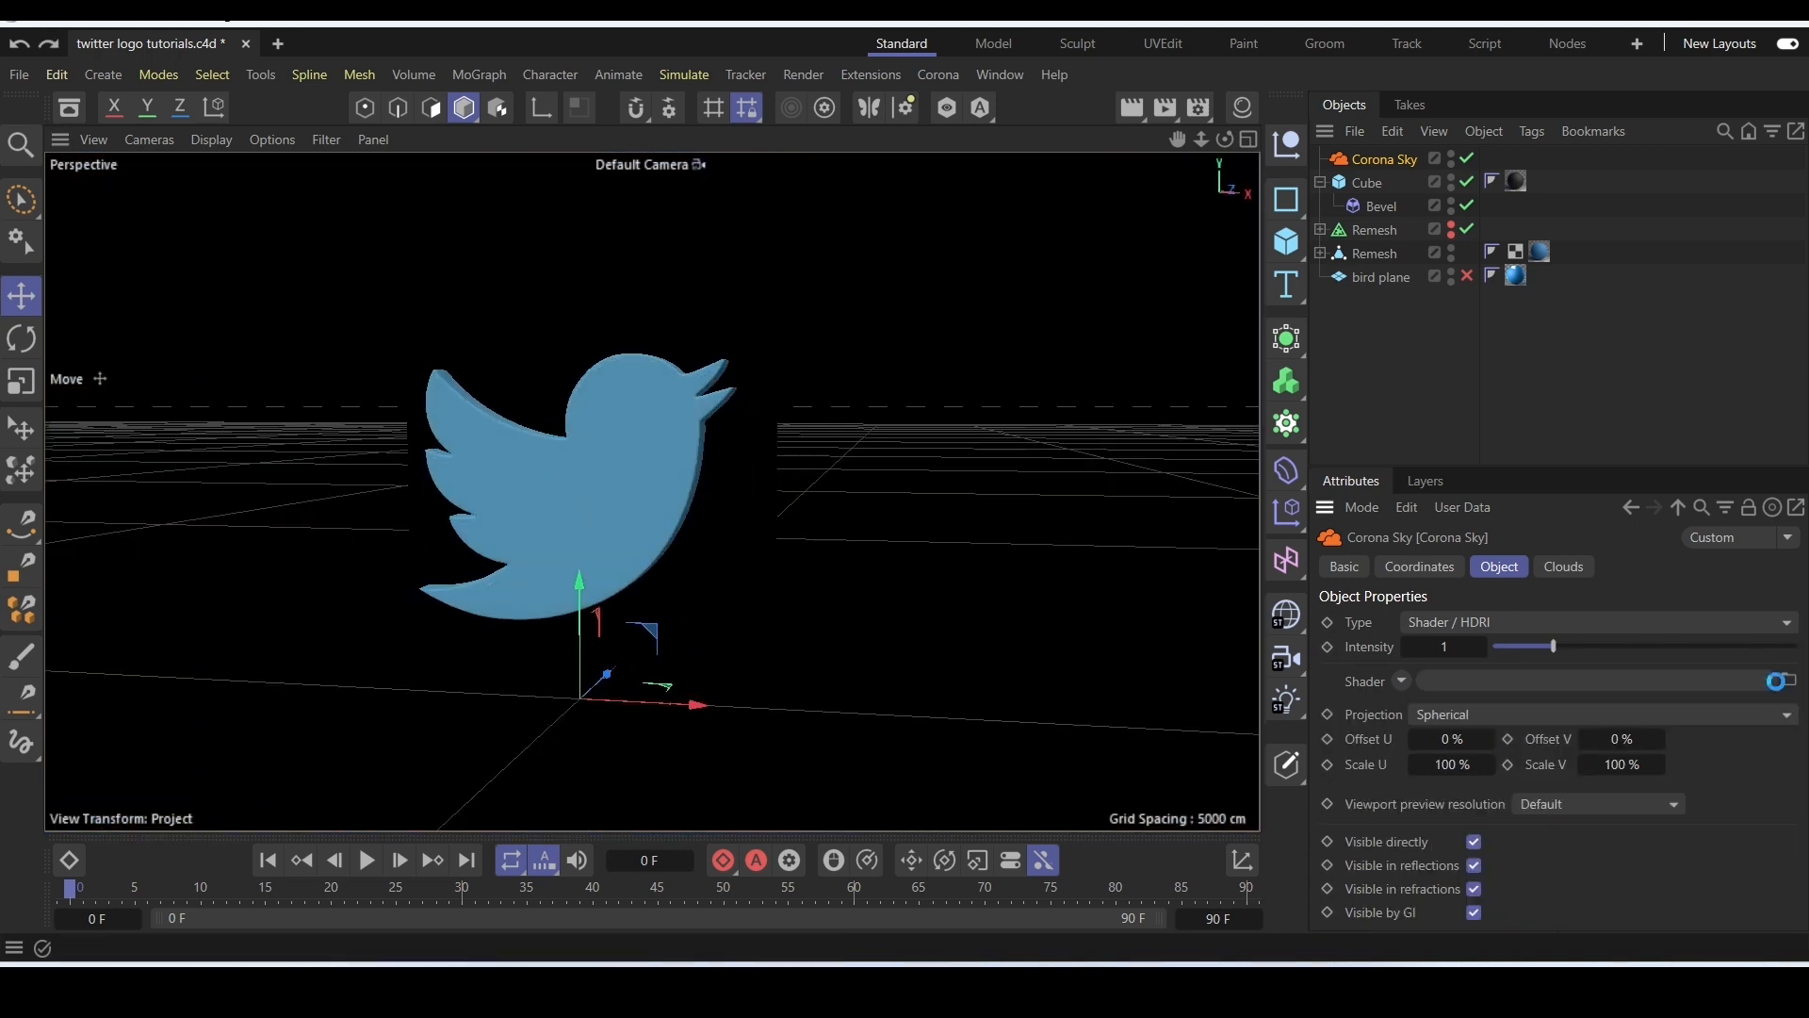
Load the industrial_workshop image as the Corona Sky's shader, declining the copy at the project location.
click(1779, 681)
double_click(283, 219)
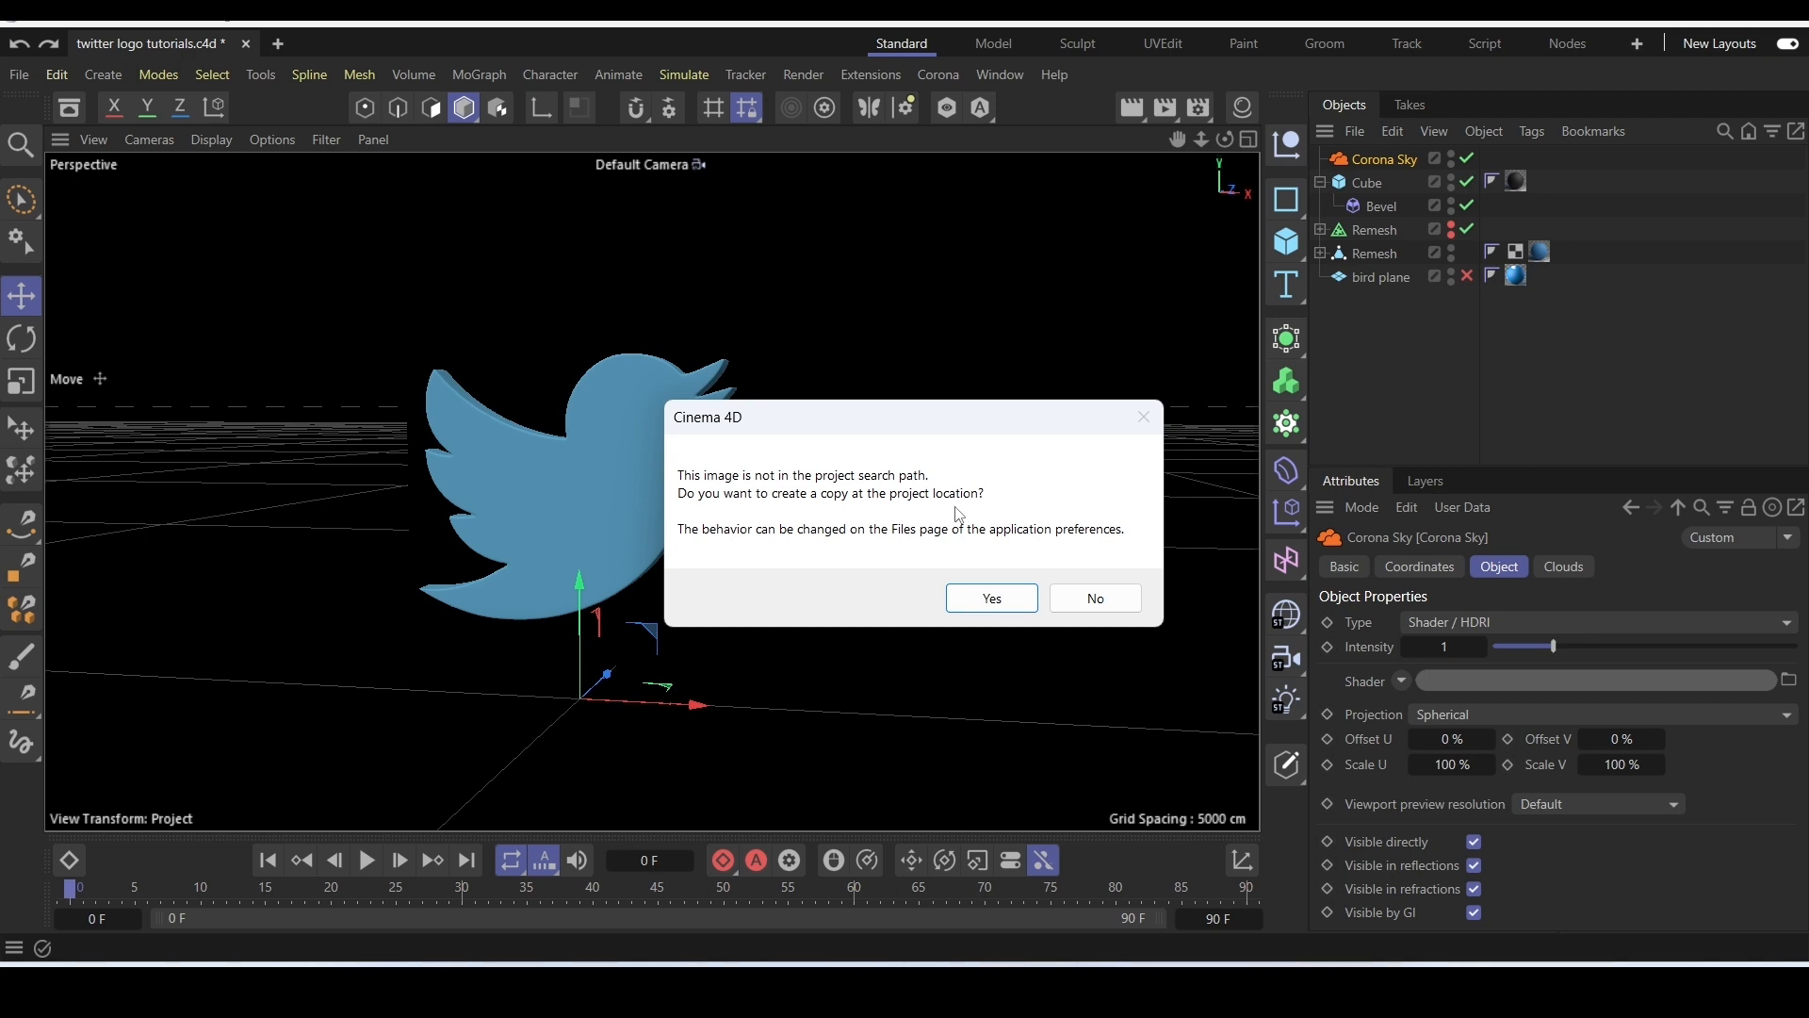
click(1095, 599)
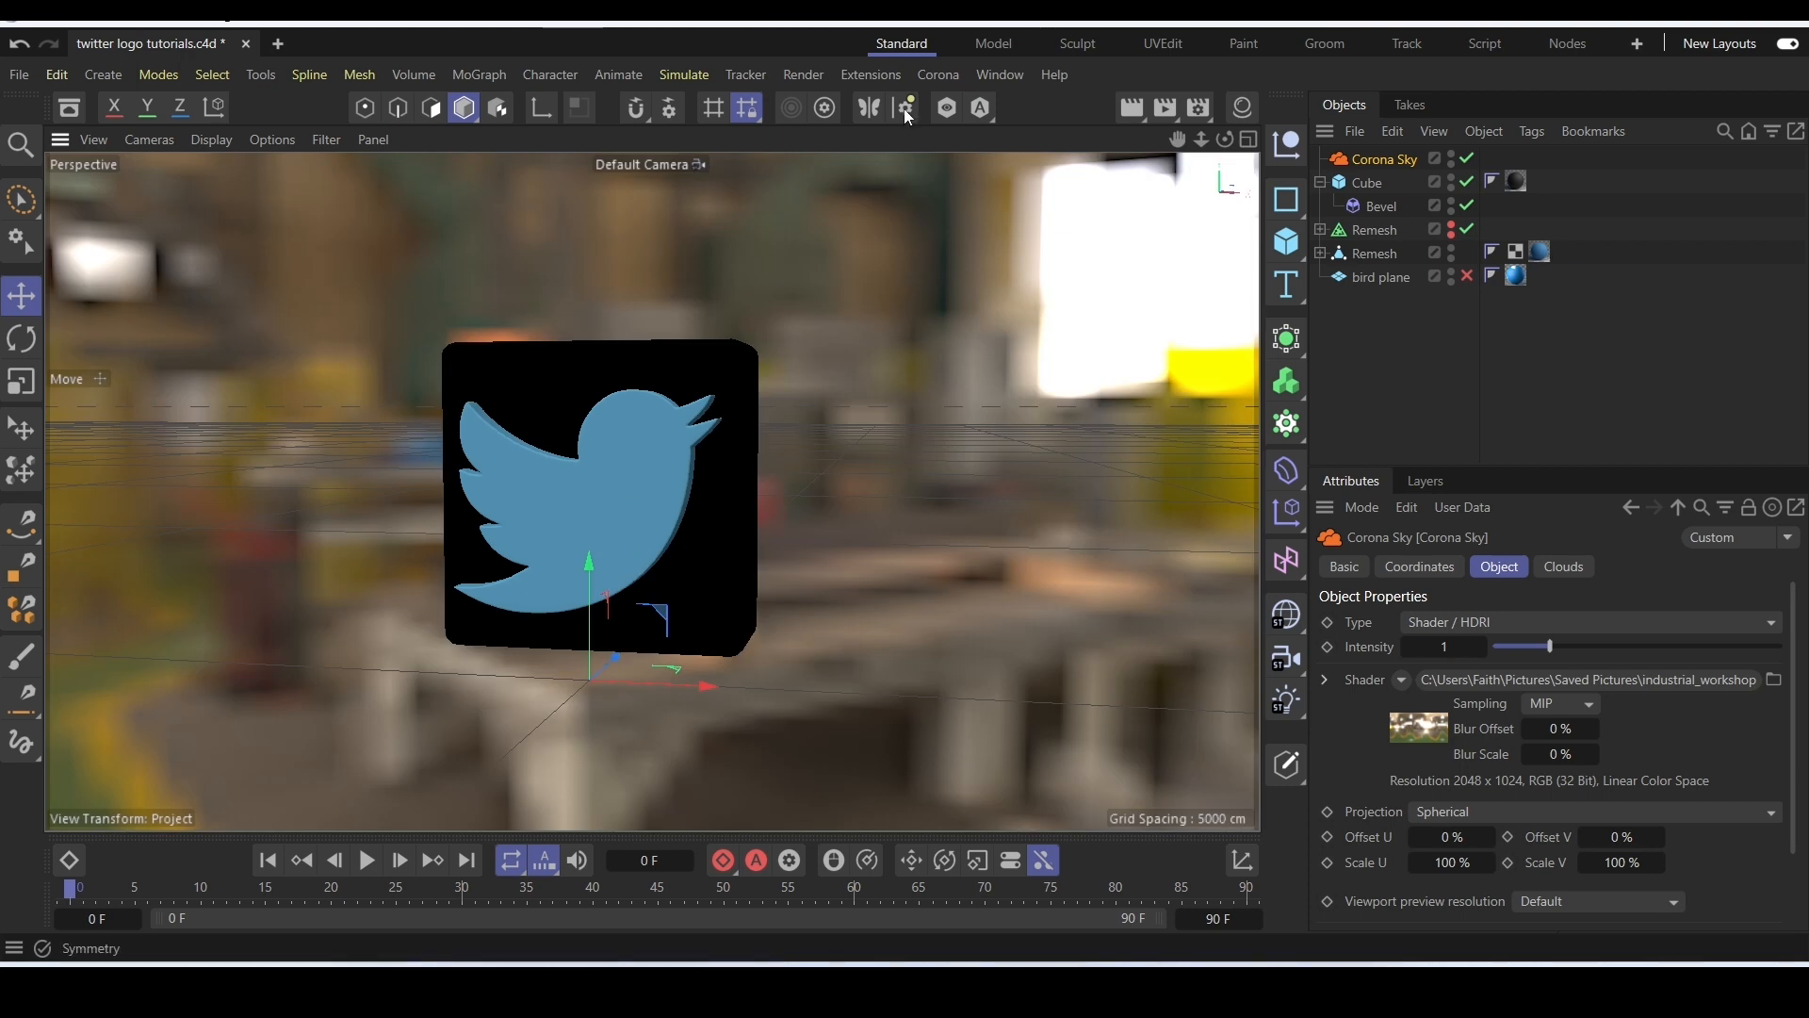
scroll(620, 306, down, 3)
scroll(621, 320, up, 5)
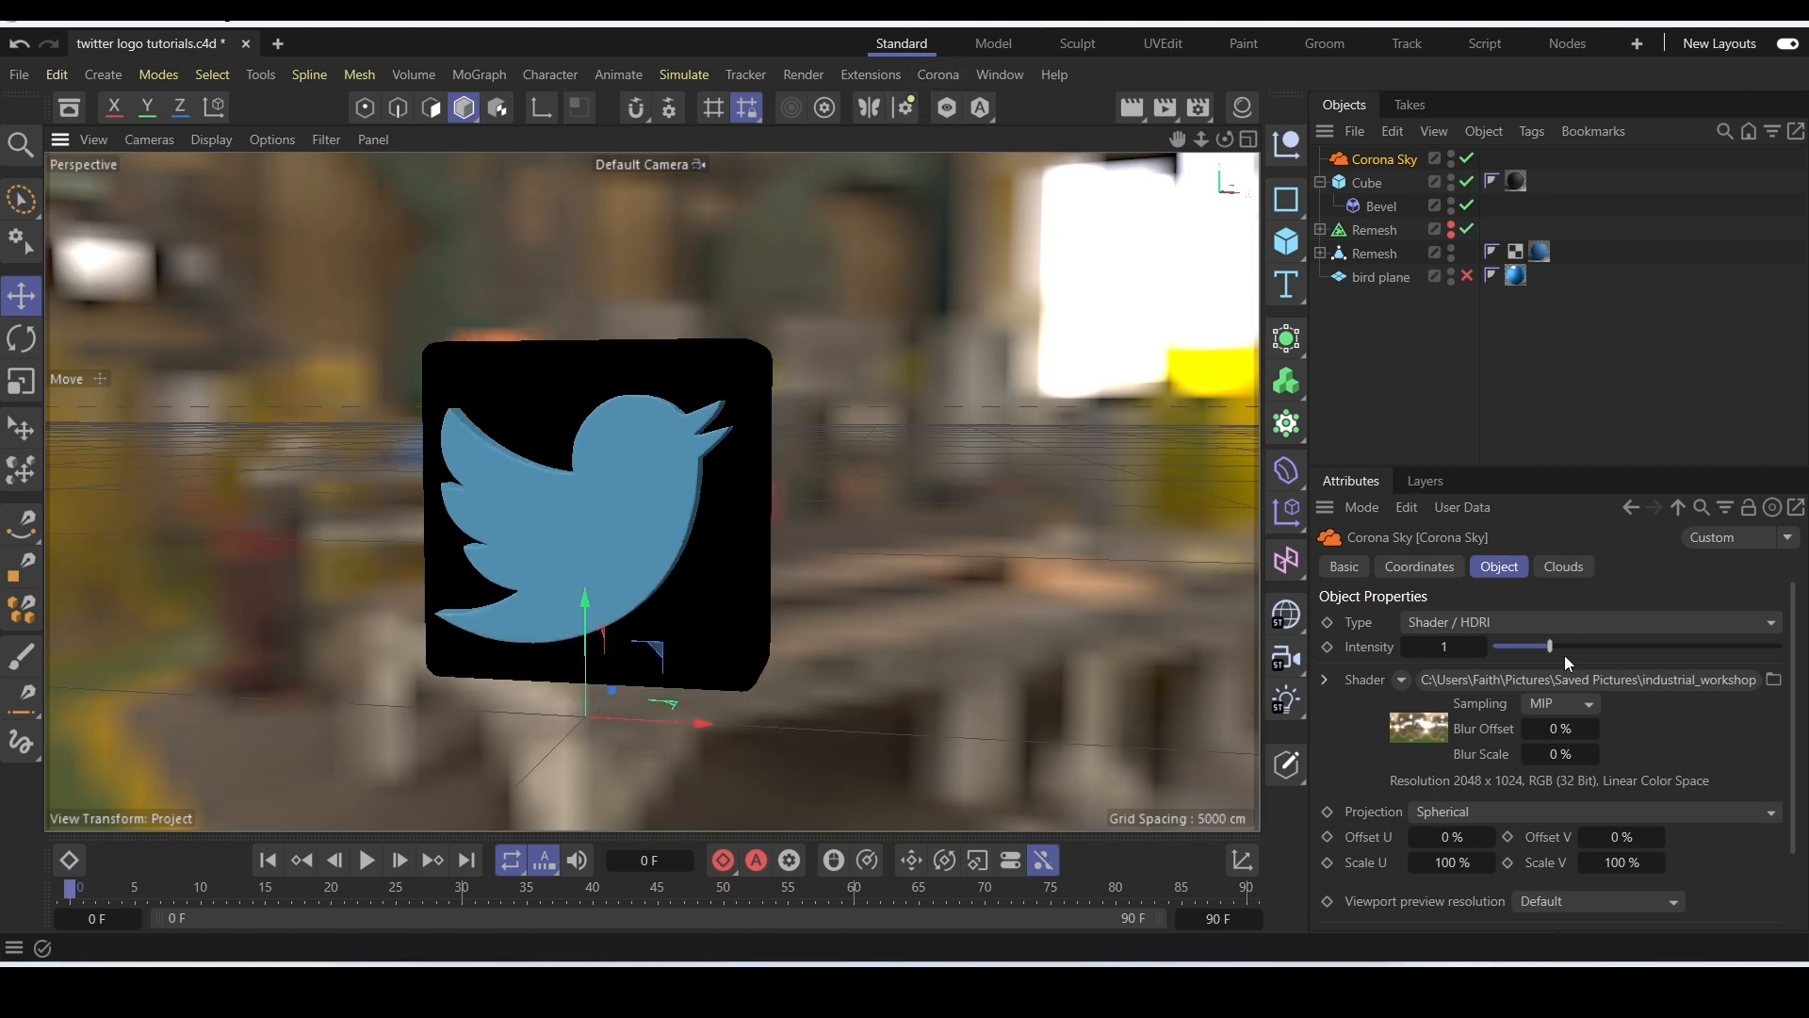
scroll(1016, 228, down, 1)
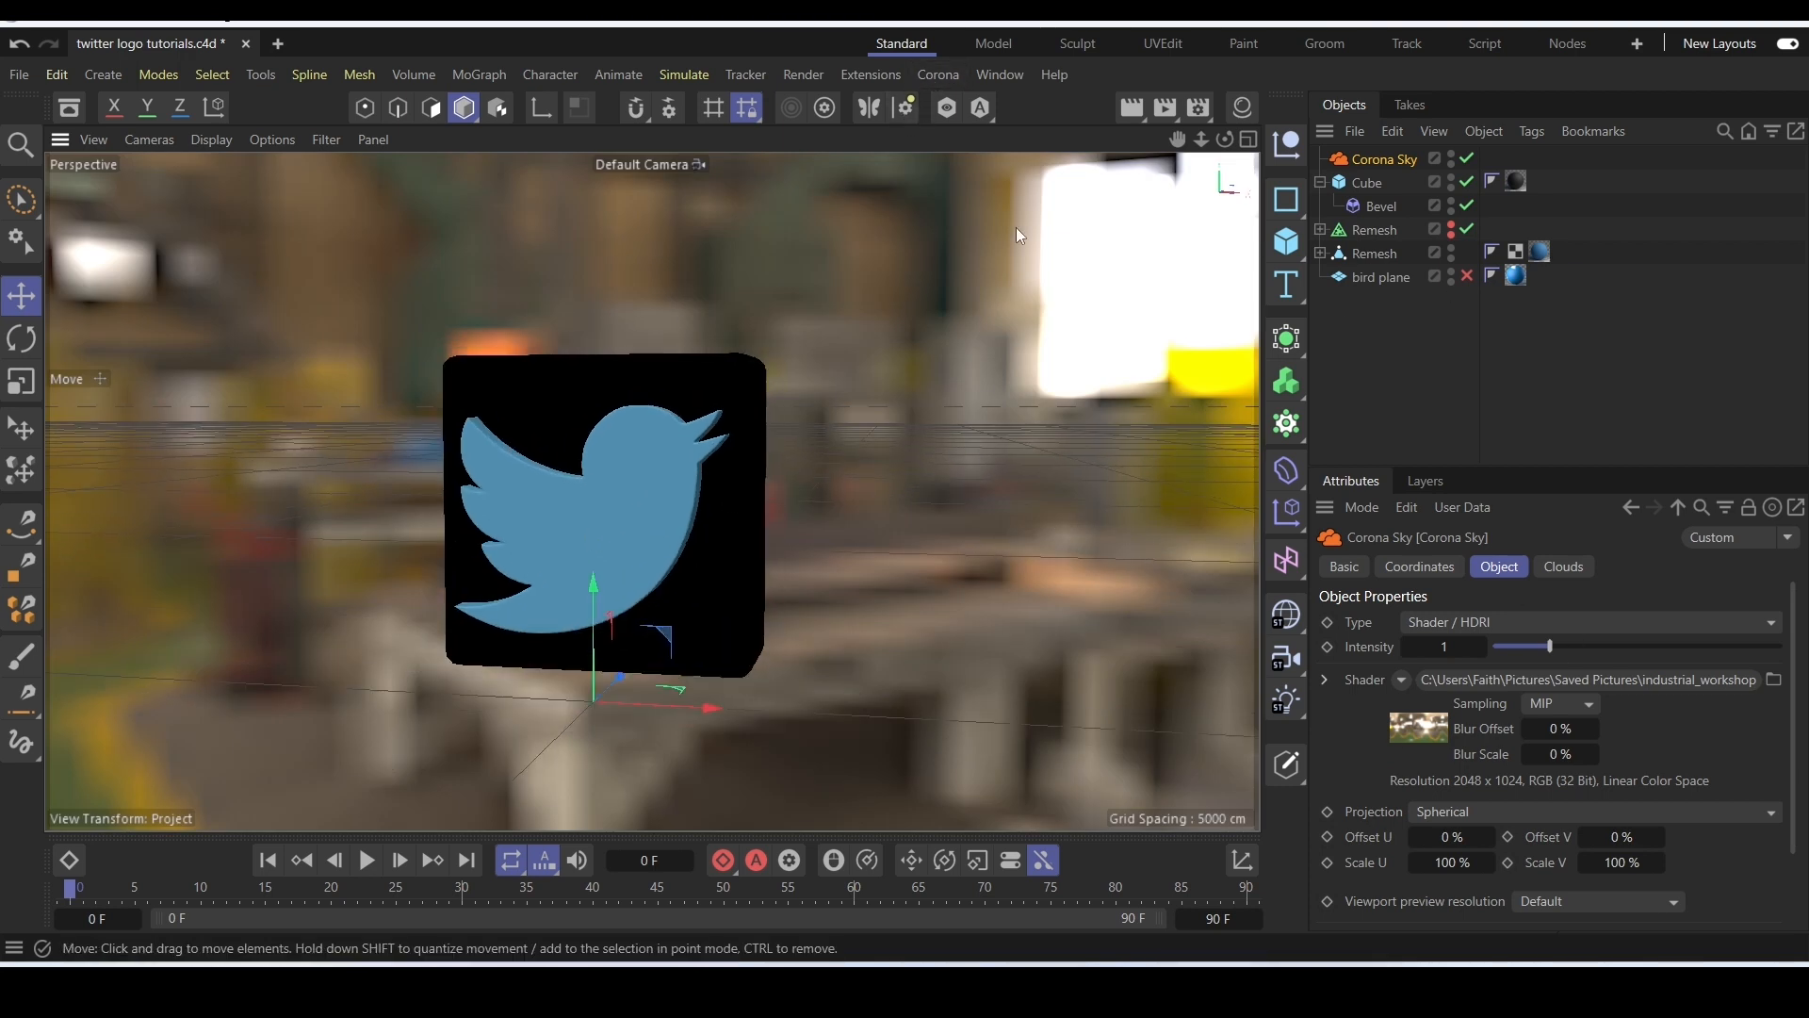
Add a Corona Camera and make it the active view camera.
click(937, 74)
click(1010, 278)
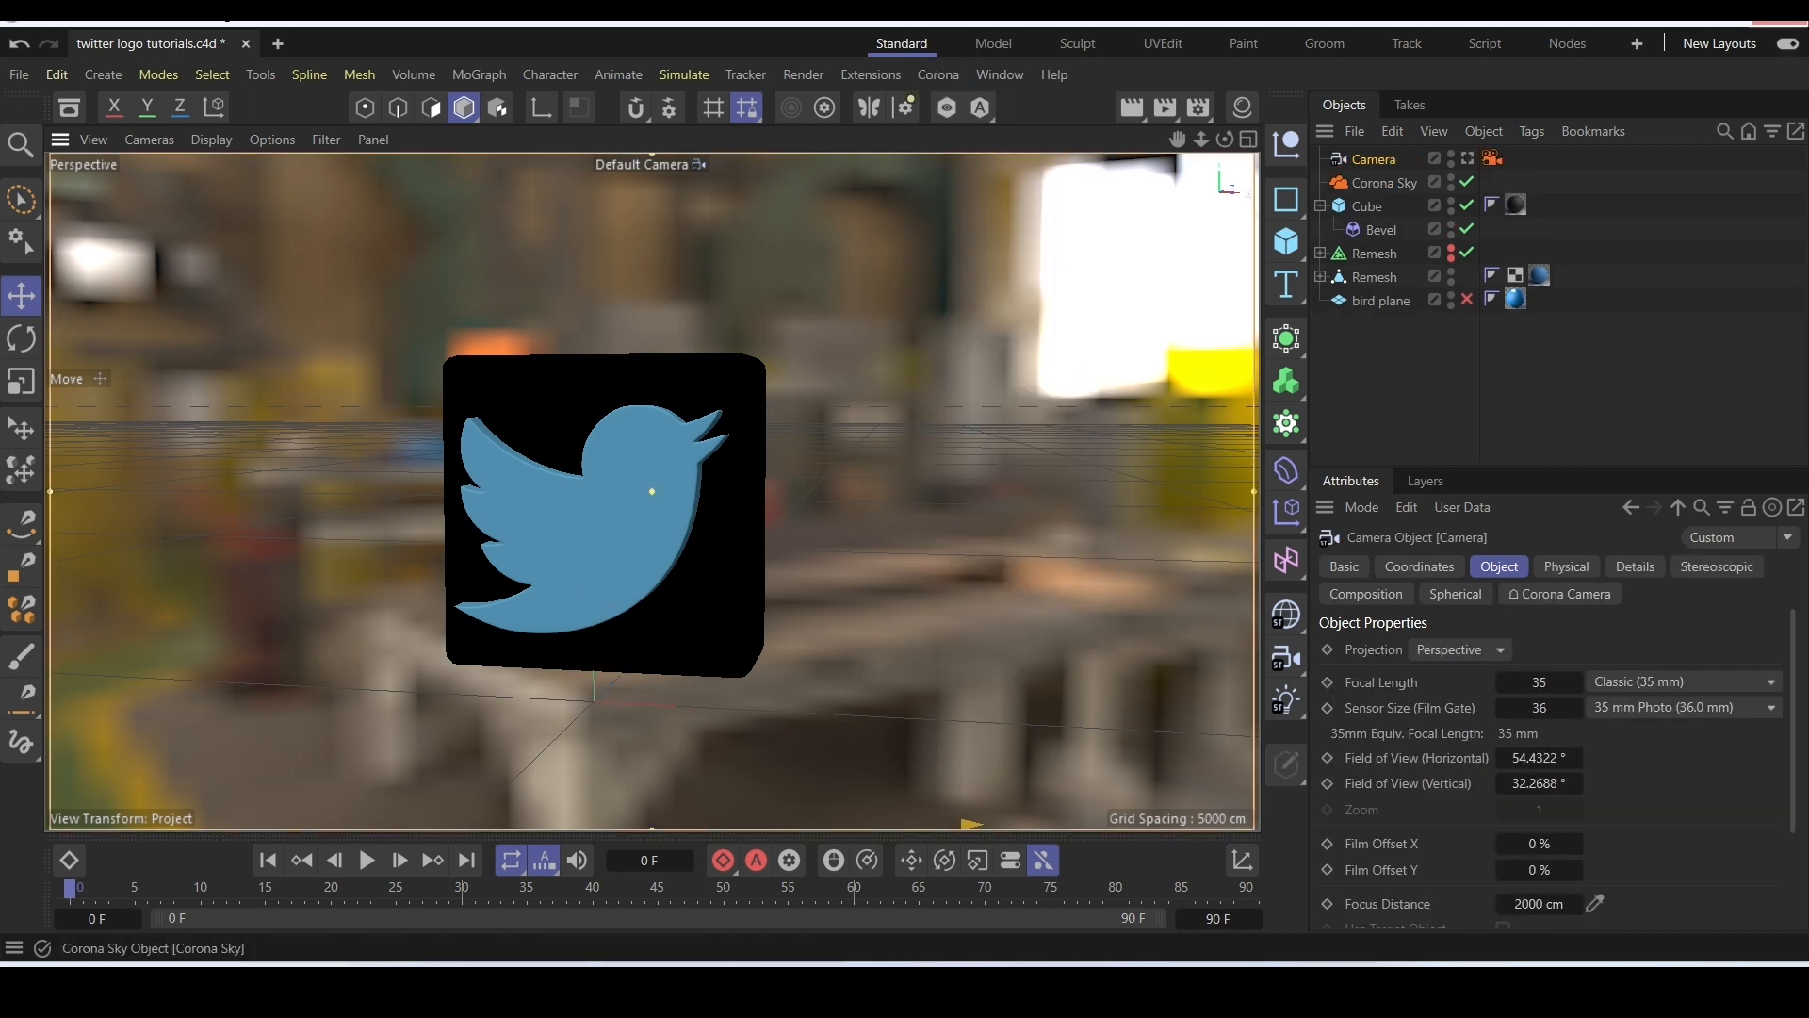
click(1467, 158)
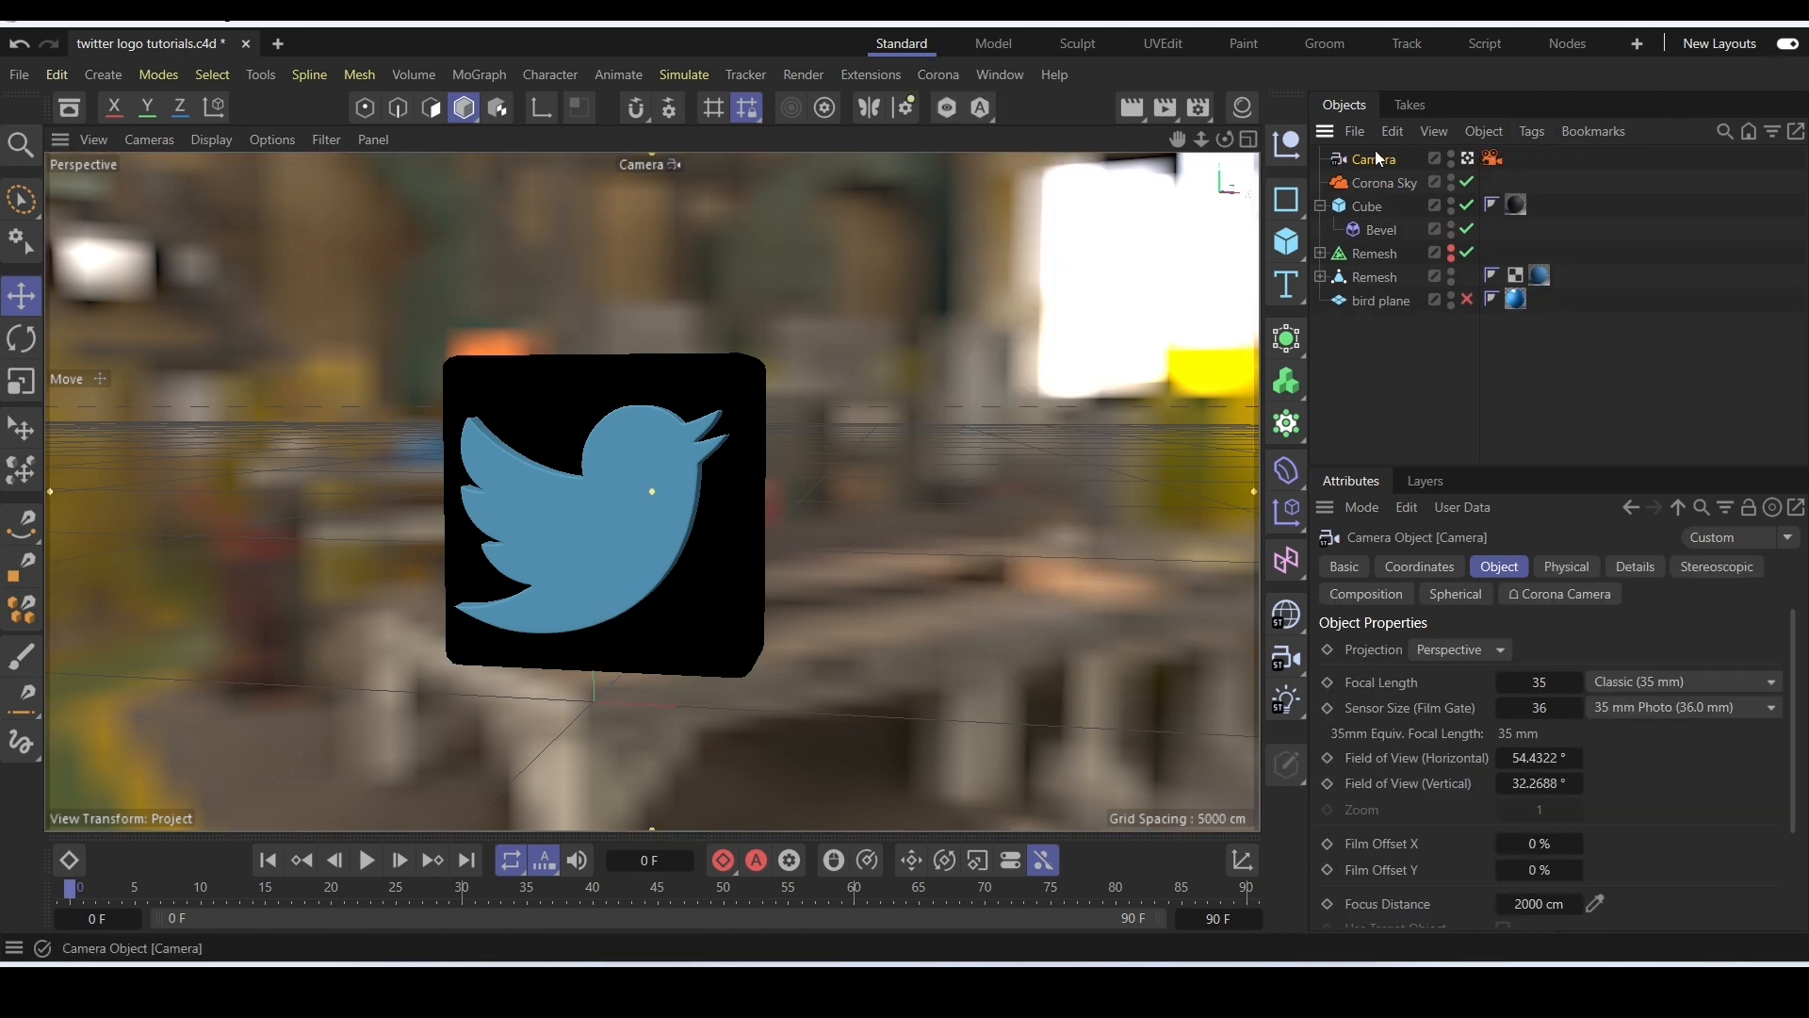
Set the camera's focal length to Portrait (80 mm).
click(1679, 683)
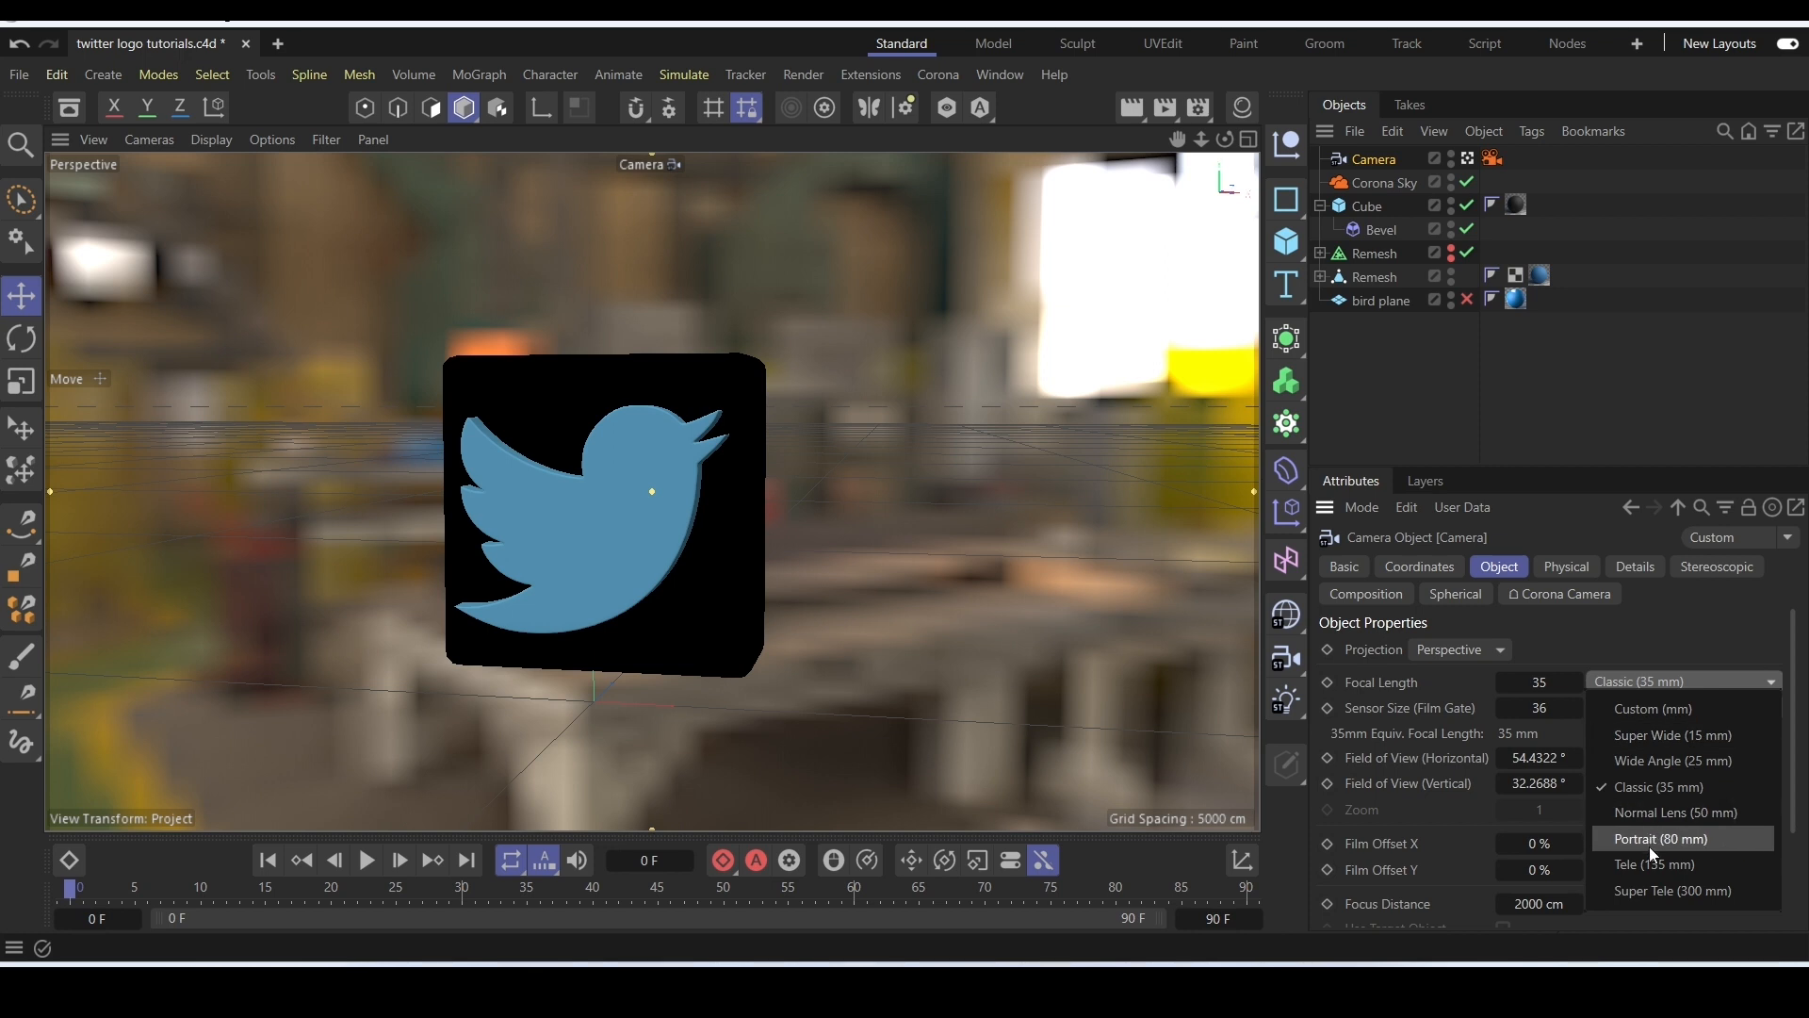
click(1356, 181)
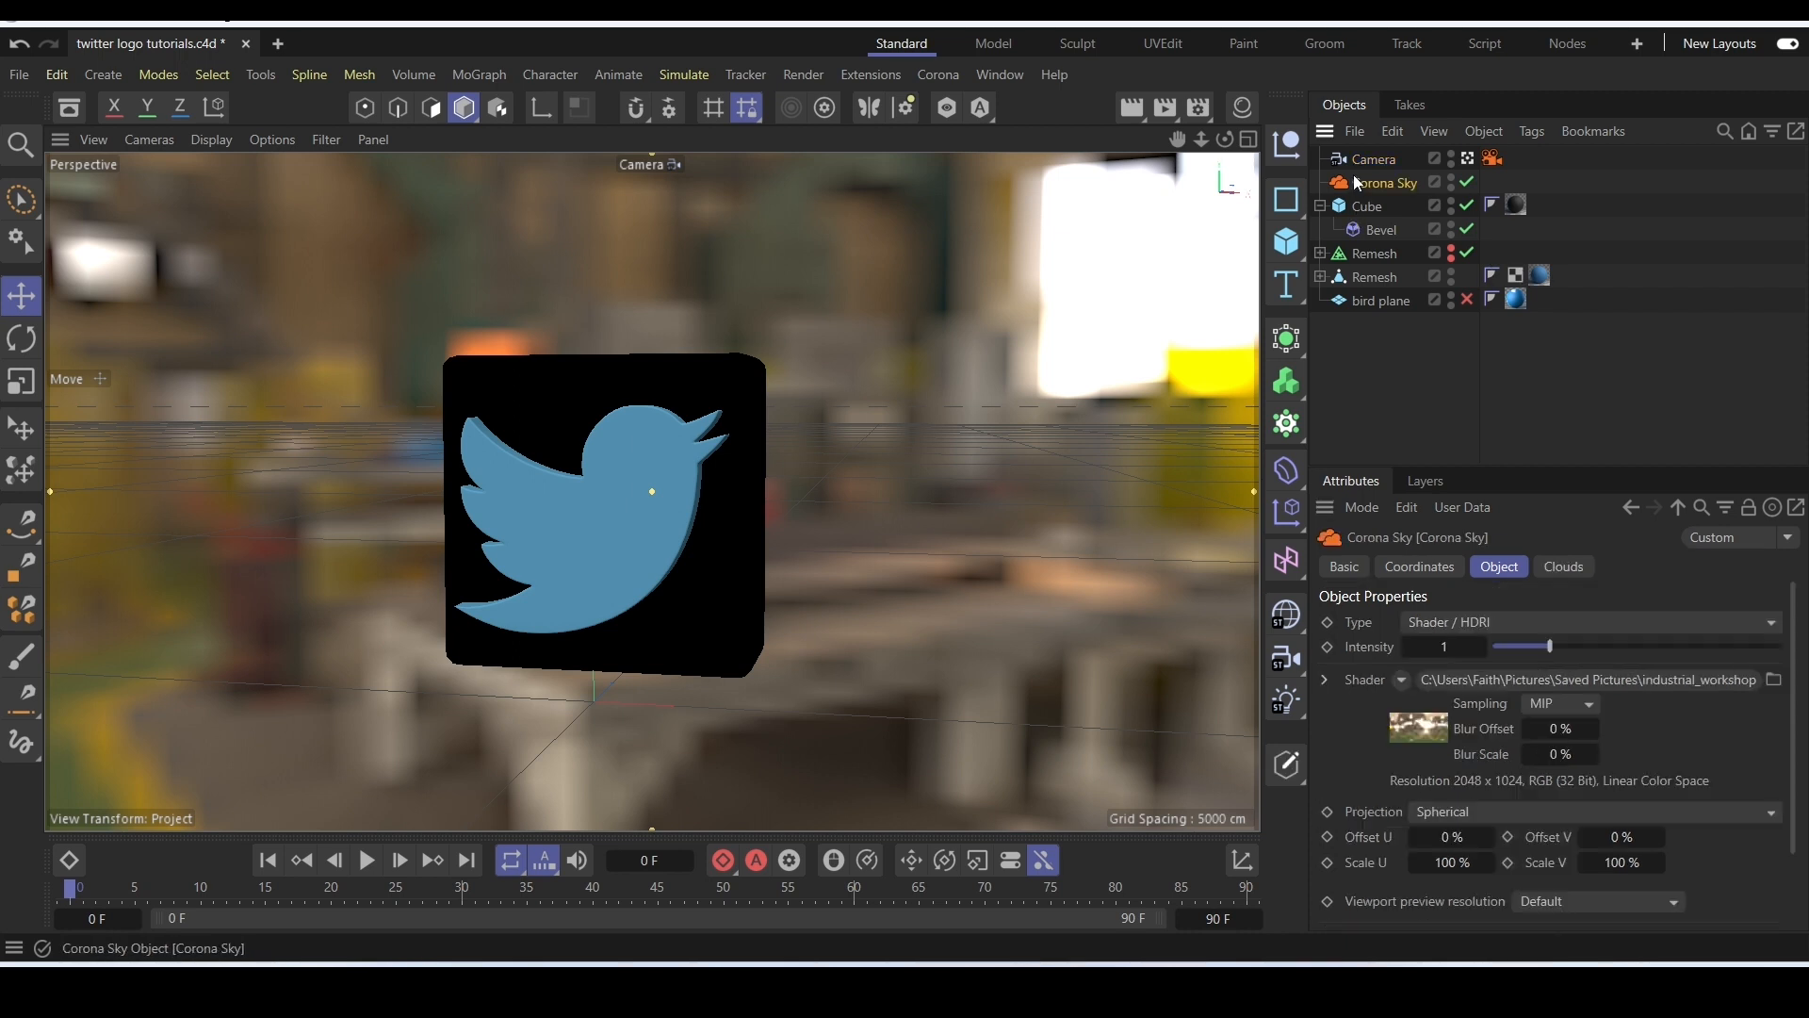
click(1360, 160)
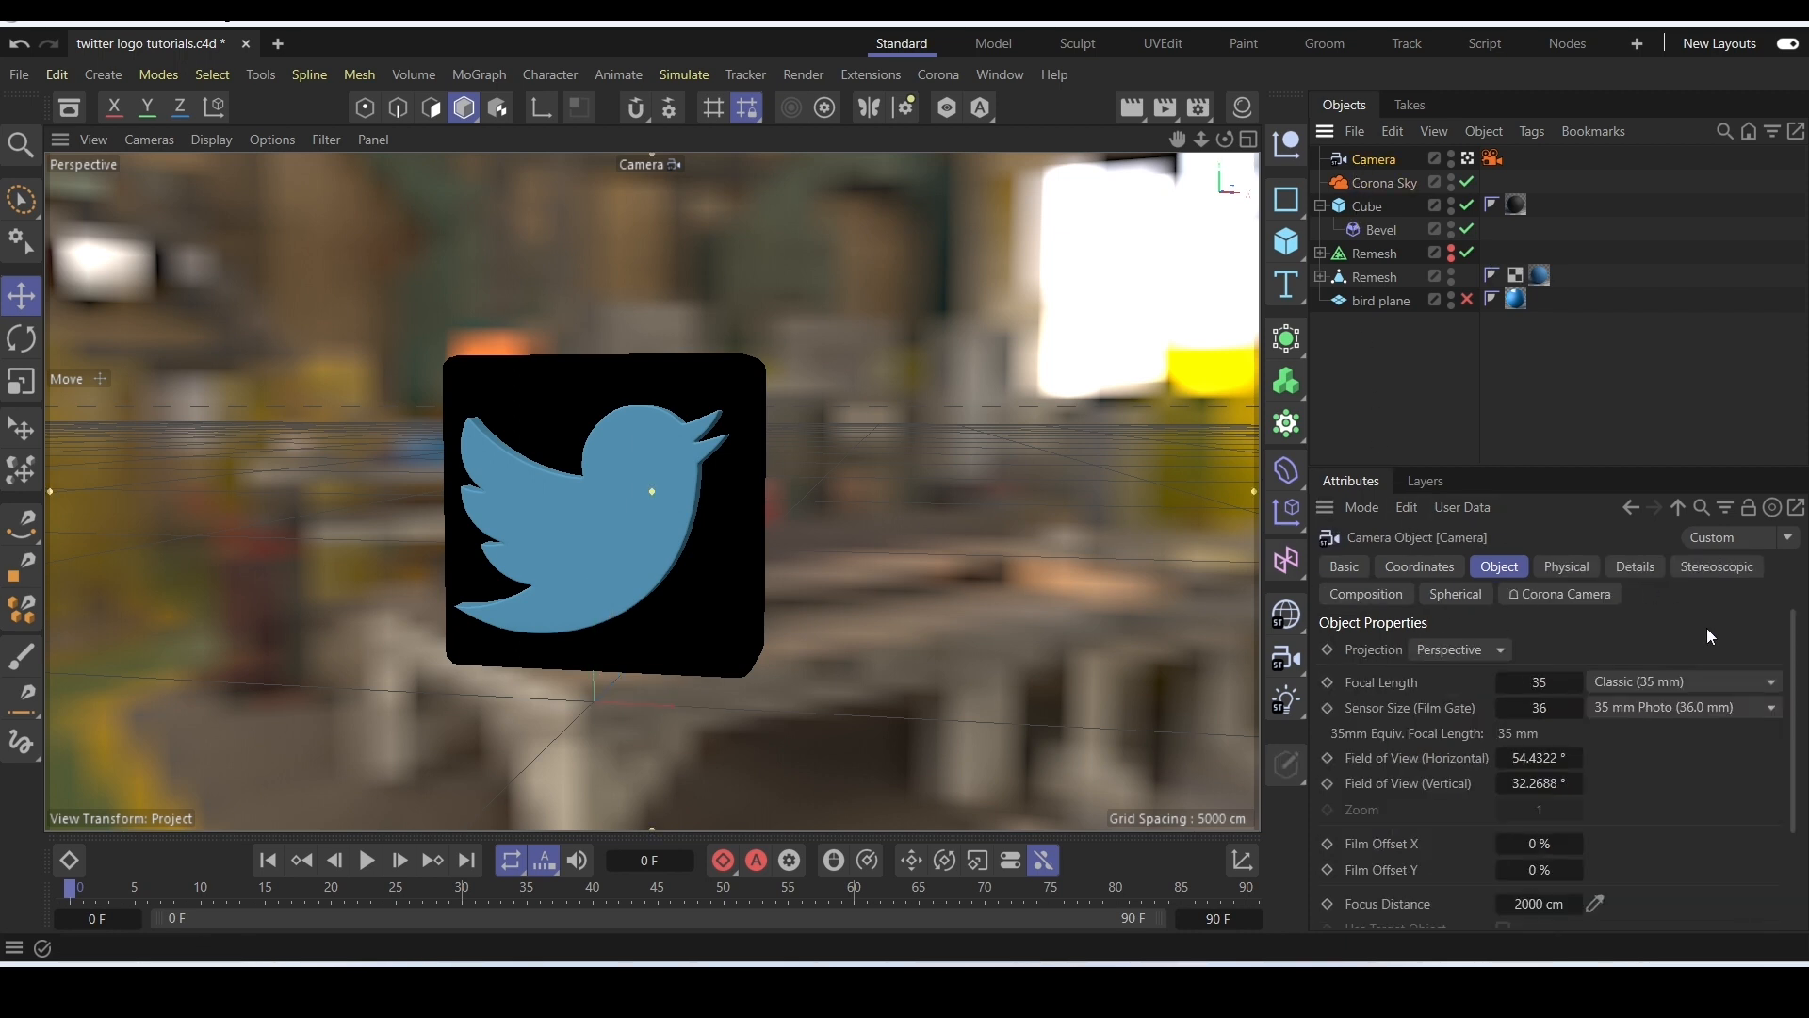
click(1694, 677)
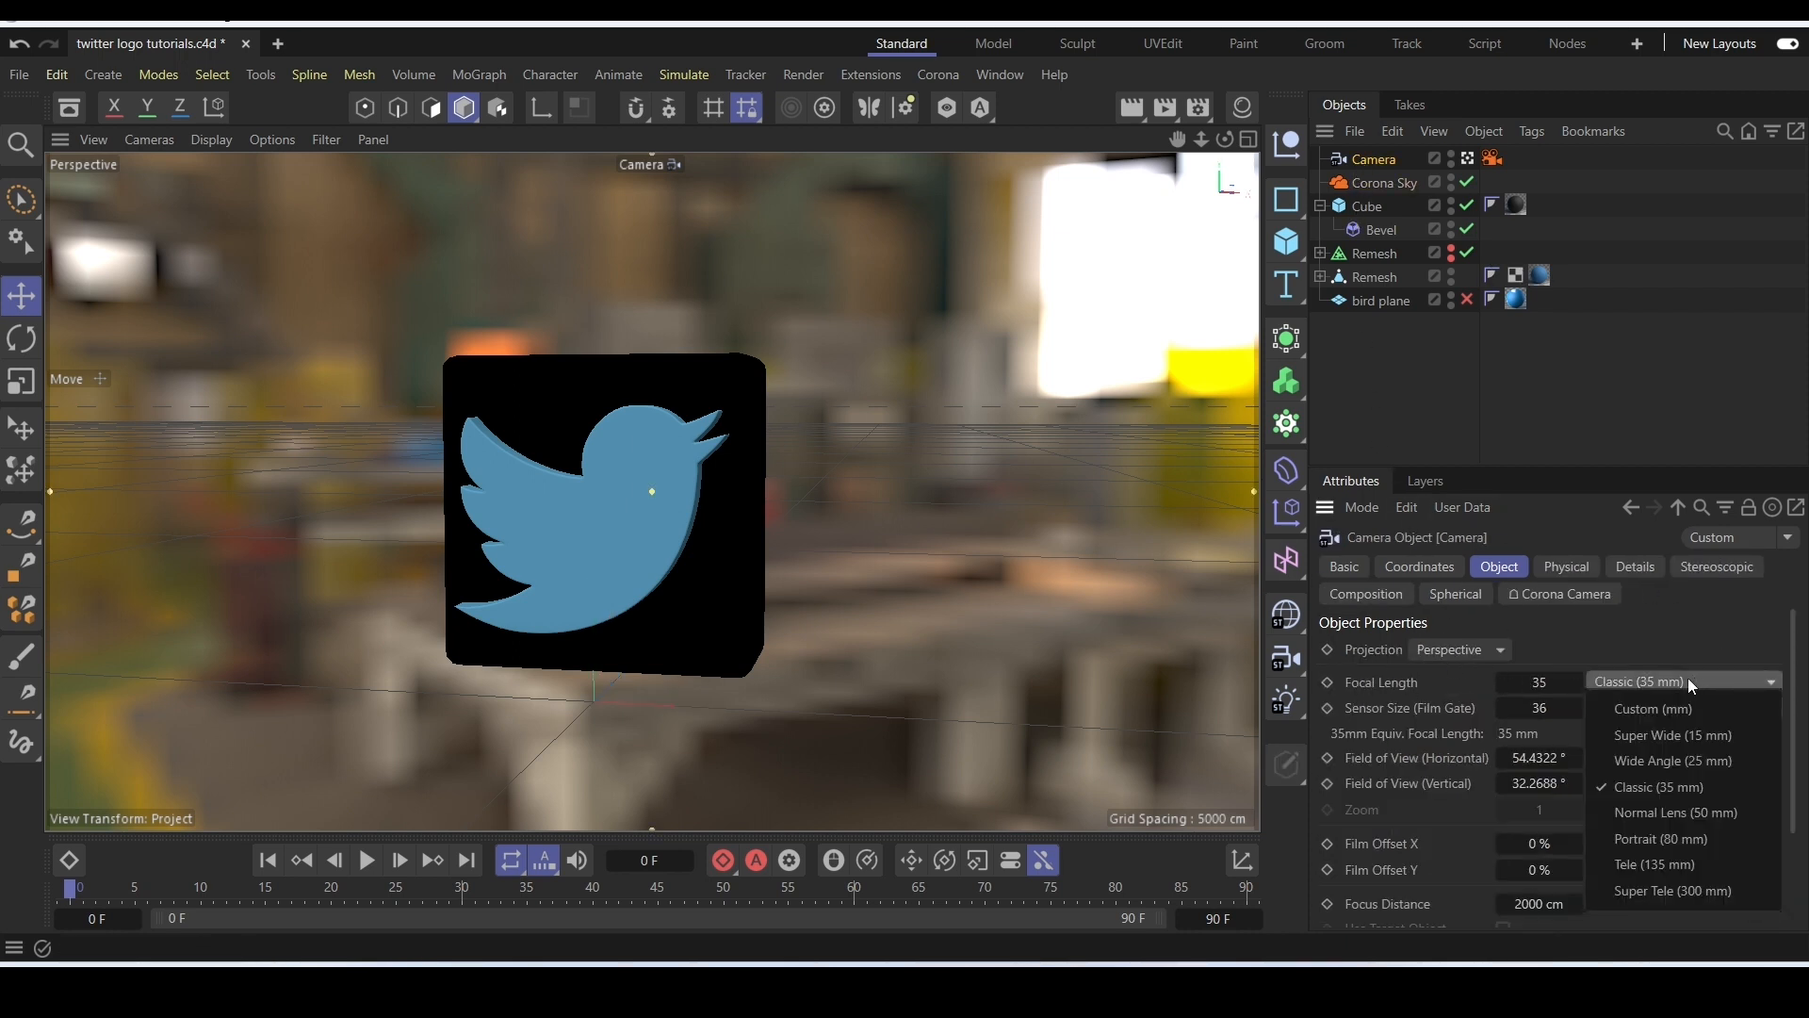
click(1682, 845)
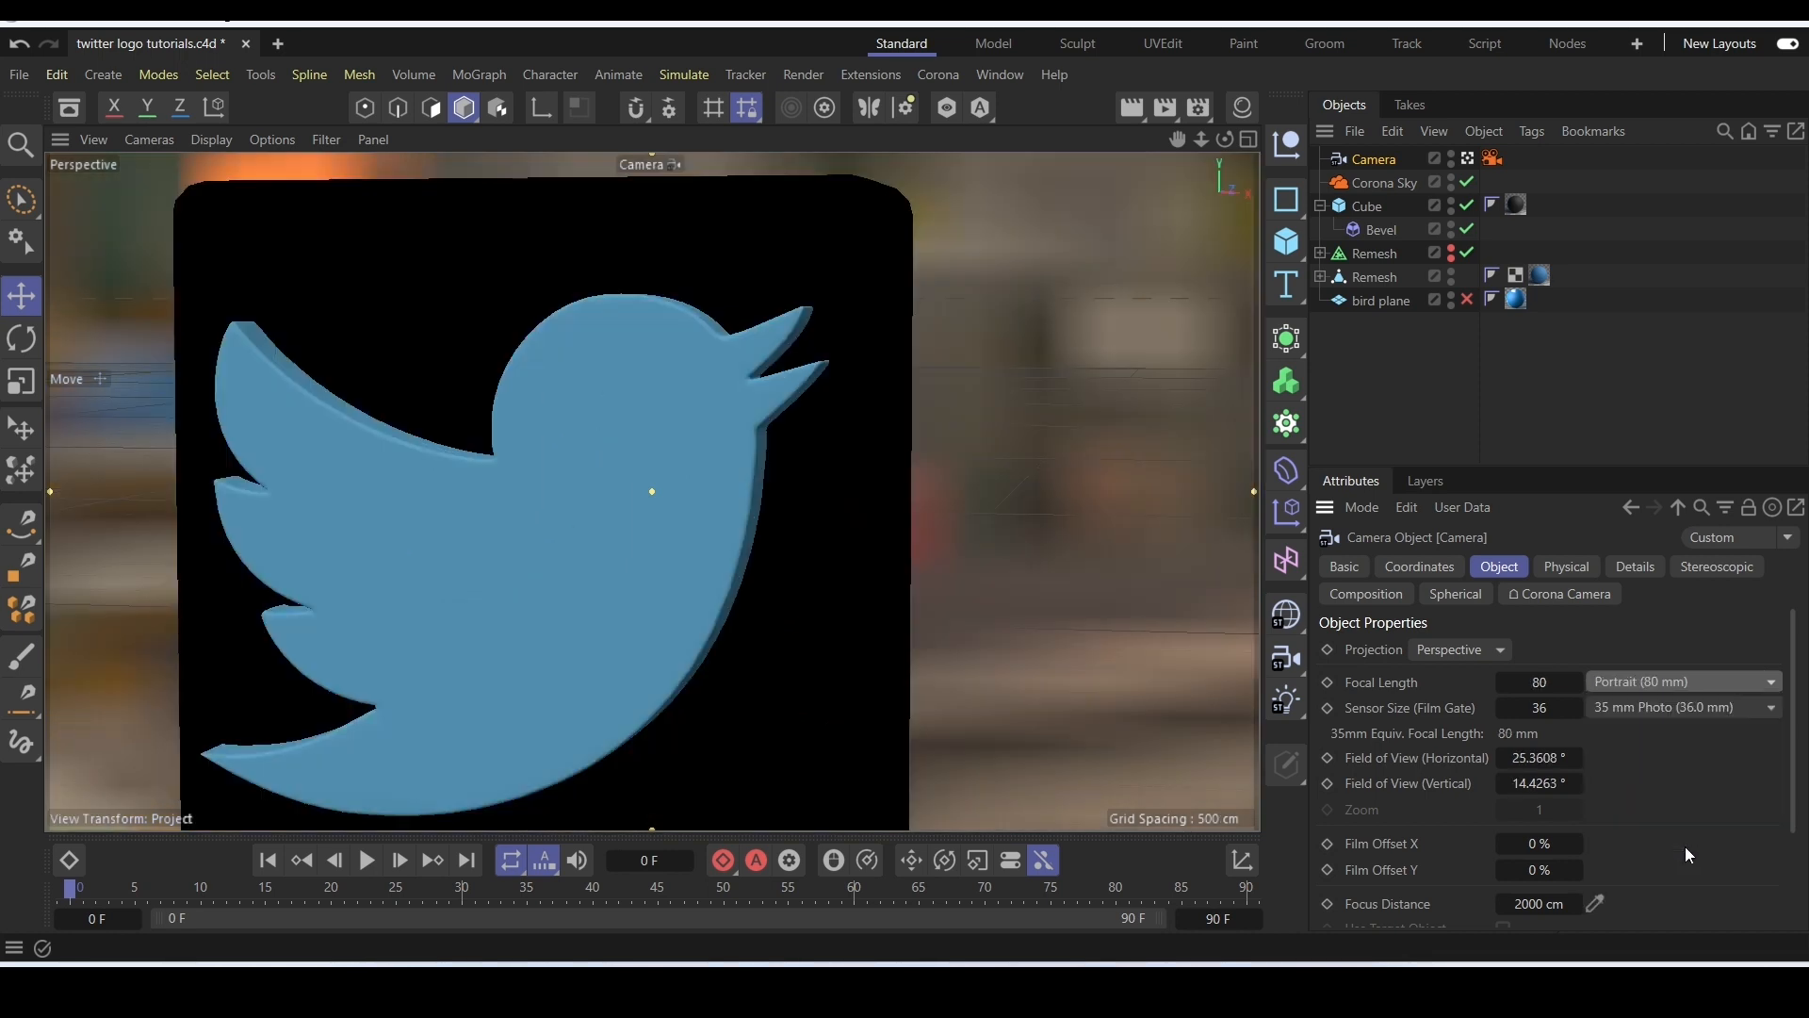
Reframe the camera so the whole logo block sits near the view's center, turned slightly to show its side.
scroll(585, 586, down, 5)
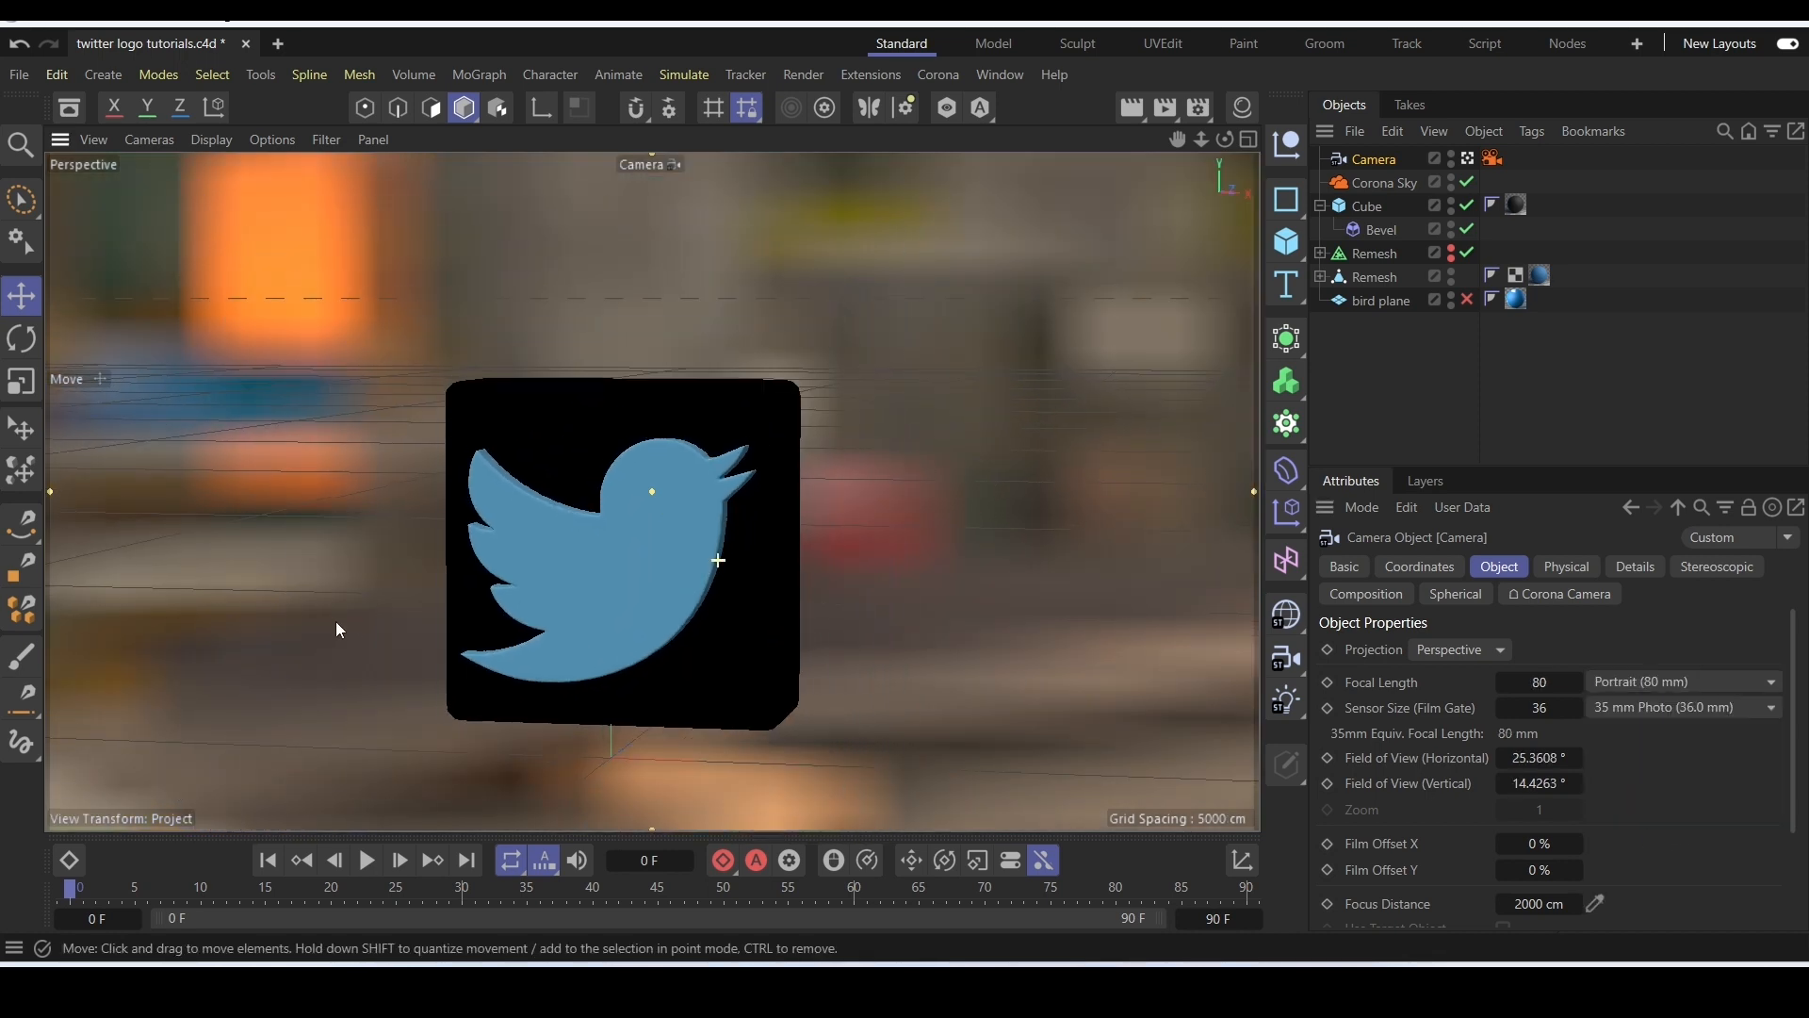
alt+middle_drag(571, 665, 597, 625)
mouse_move(675, 623)
alt+mouse_down()
mouse_move(625, 603)
mouse_move(806, 675)
mouse_move(878, 743)
mouse_move(830, 784)
mouse_move(631, 698)
mouse_move(759, 619)
mouse_move(901, 601)
mouse_move(630, 609)
mouse_move(641, 621)
mouse_move(649, 600)
alt+mouse_up()
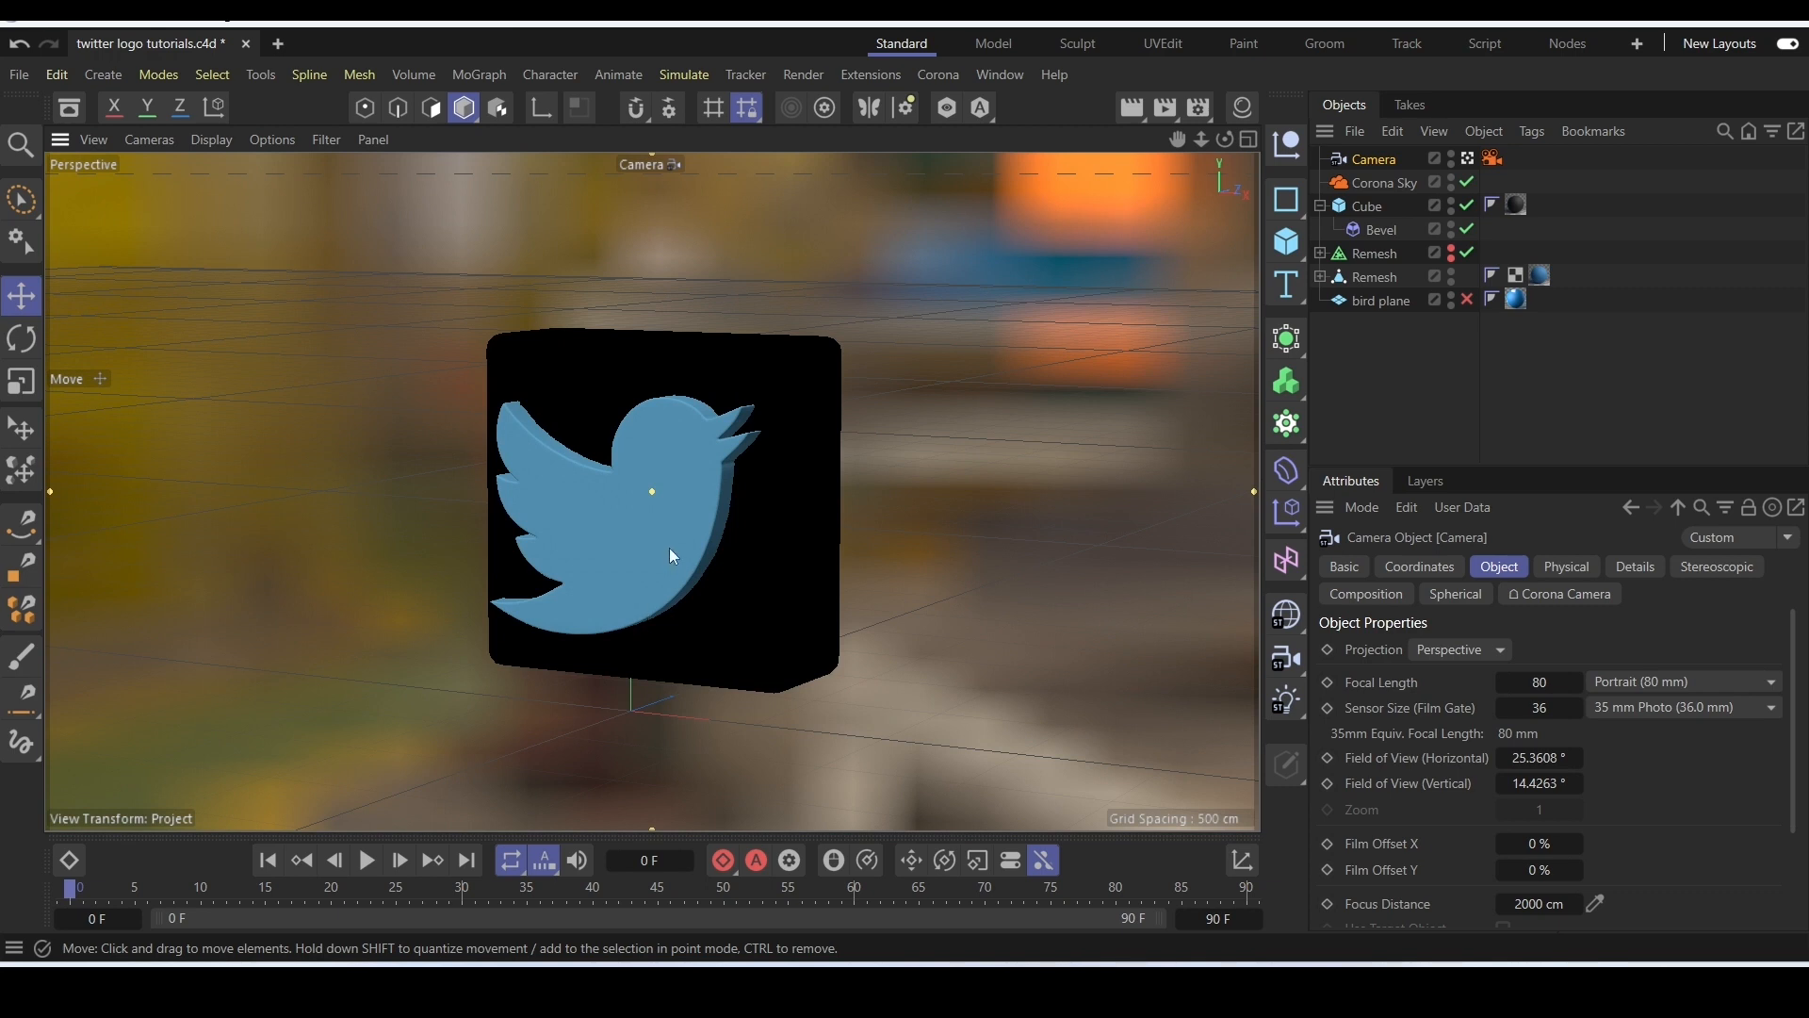
alt+drag(692, 534, 743, 524)
alt+drag(694, 606, 711, 490)
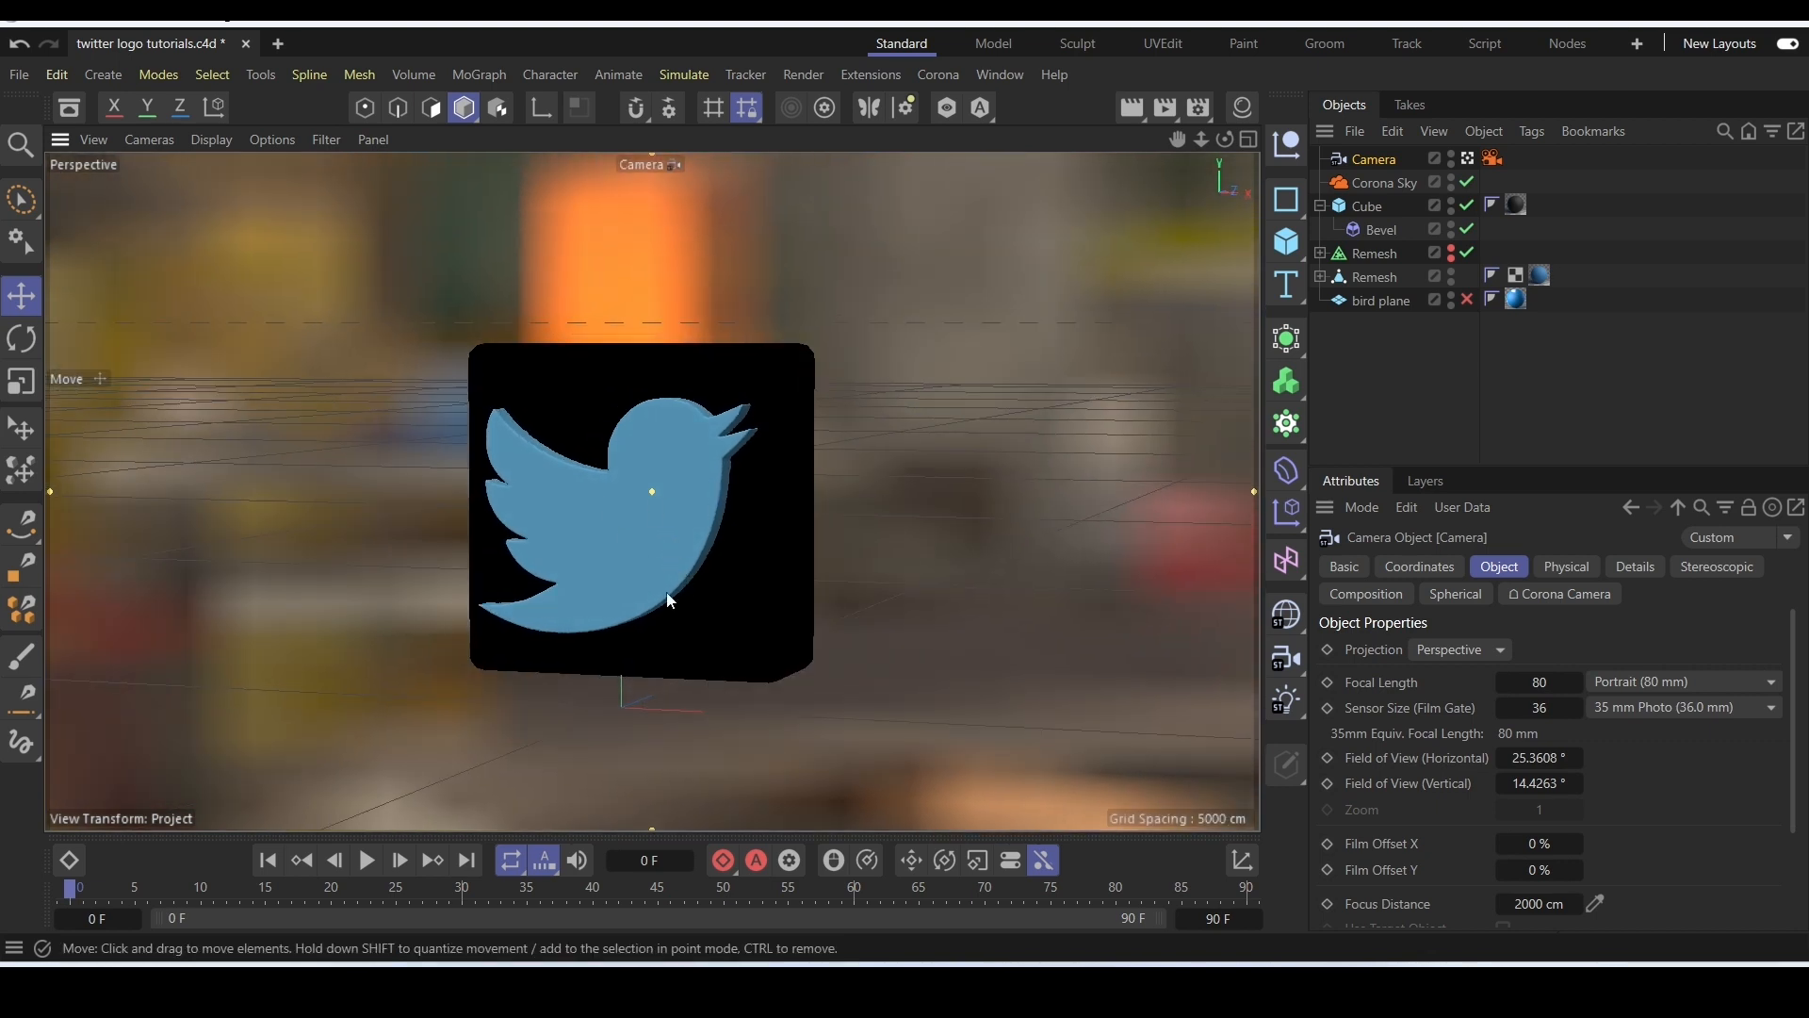
Try the Tele (135 mm) focal length on the camera and reframe the logo block to fit the view.
scroll(667, 526, up, 1)
scroll(667, 525, up, 1)
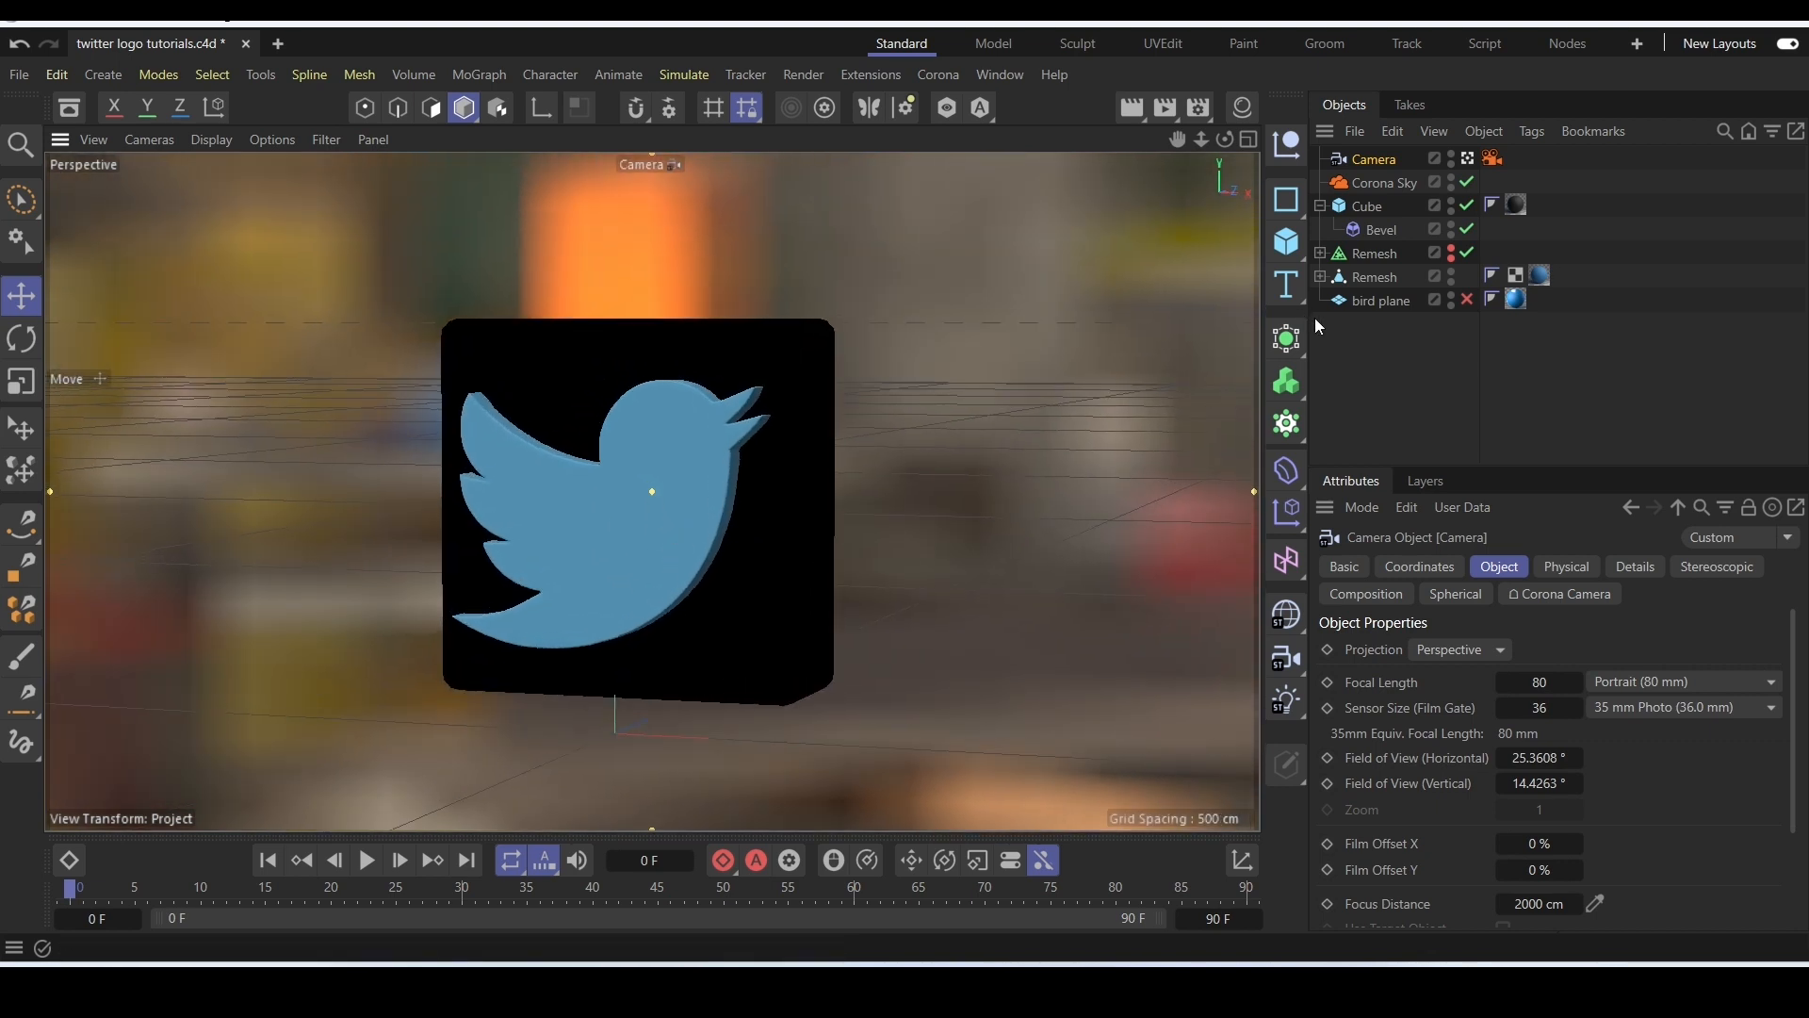
click(1646, 680)
click(1653, 869)
alt+right_drag(957, 626, 202, 740)
alt+middle_drag(575, 690, 398, 601)
alt+right_drag(397, 602, 724, 558)
alt+middle_drag(721, 556, 600, 588)
Set the camera's focal length to Portrait (80 mm) and move the camera closer to the logo block.
click(1722, 684)
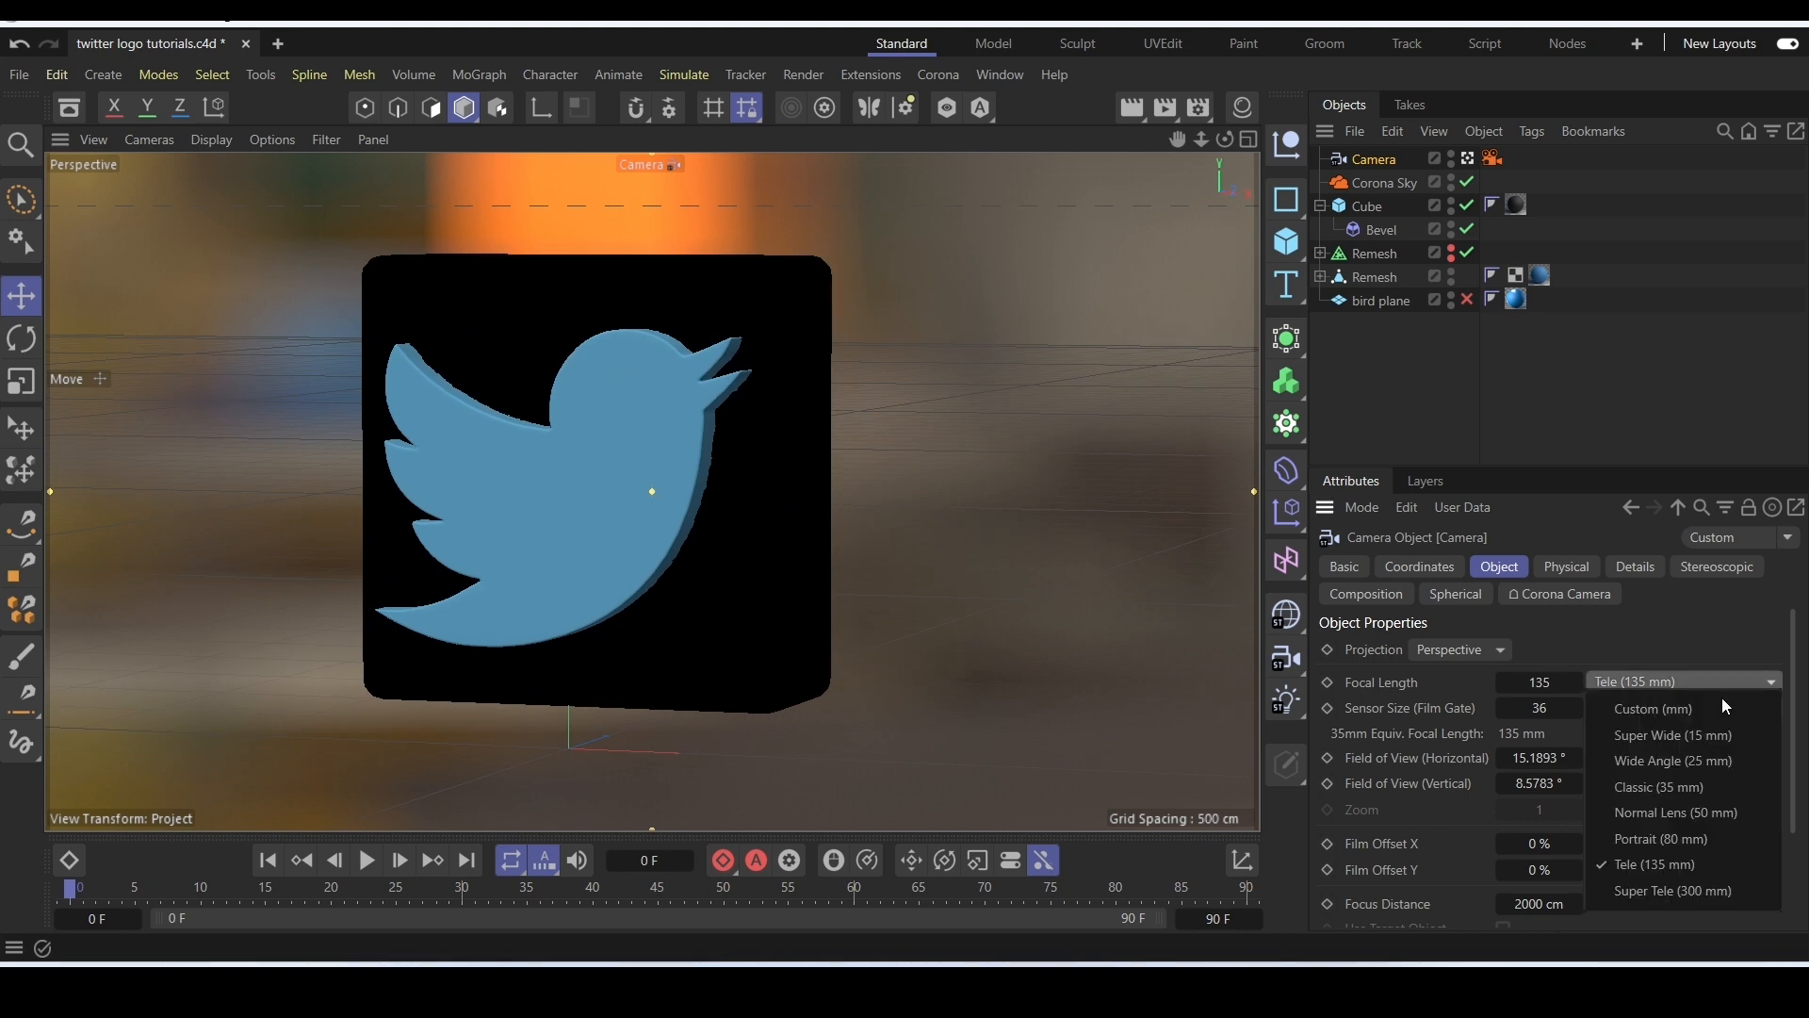
click(1711, 835)
alt+right_drag(674, 511, 970, 490)
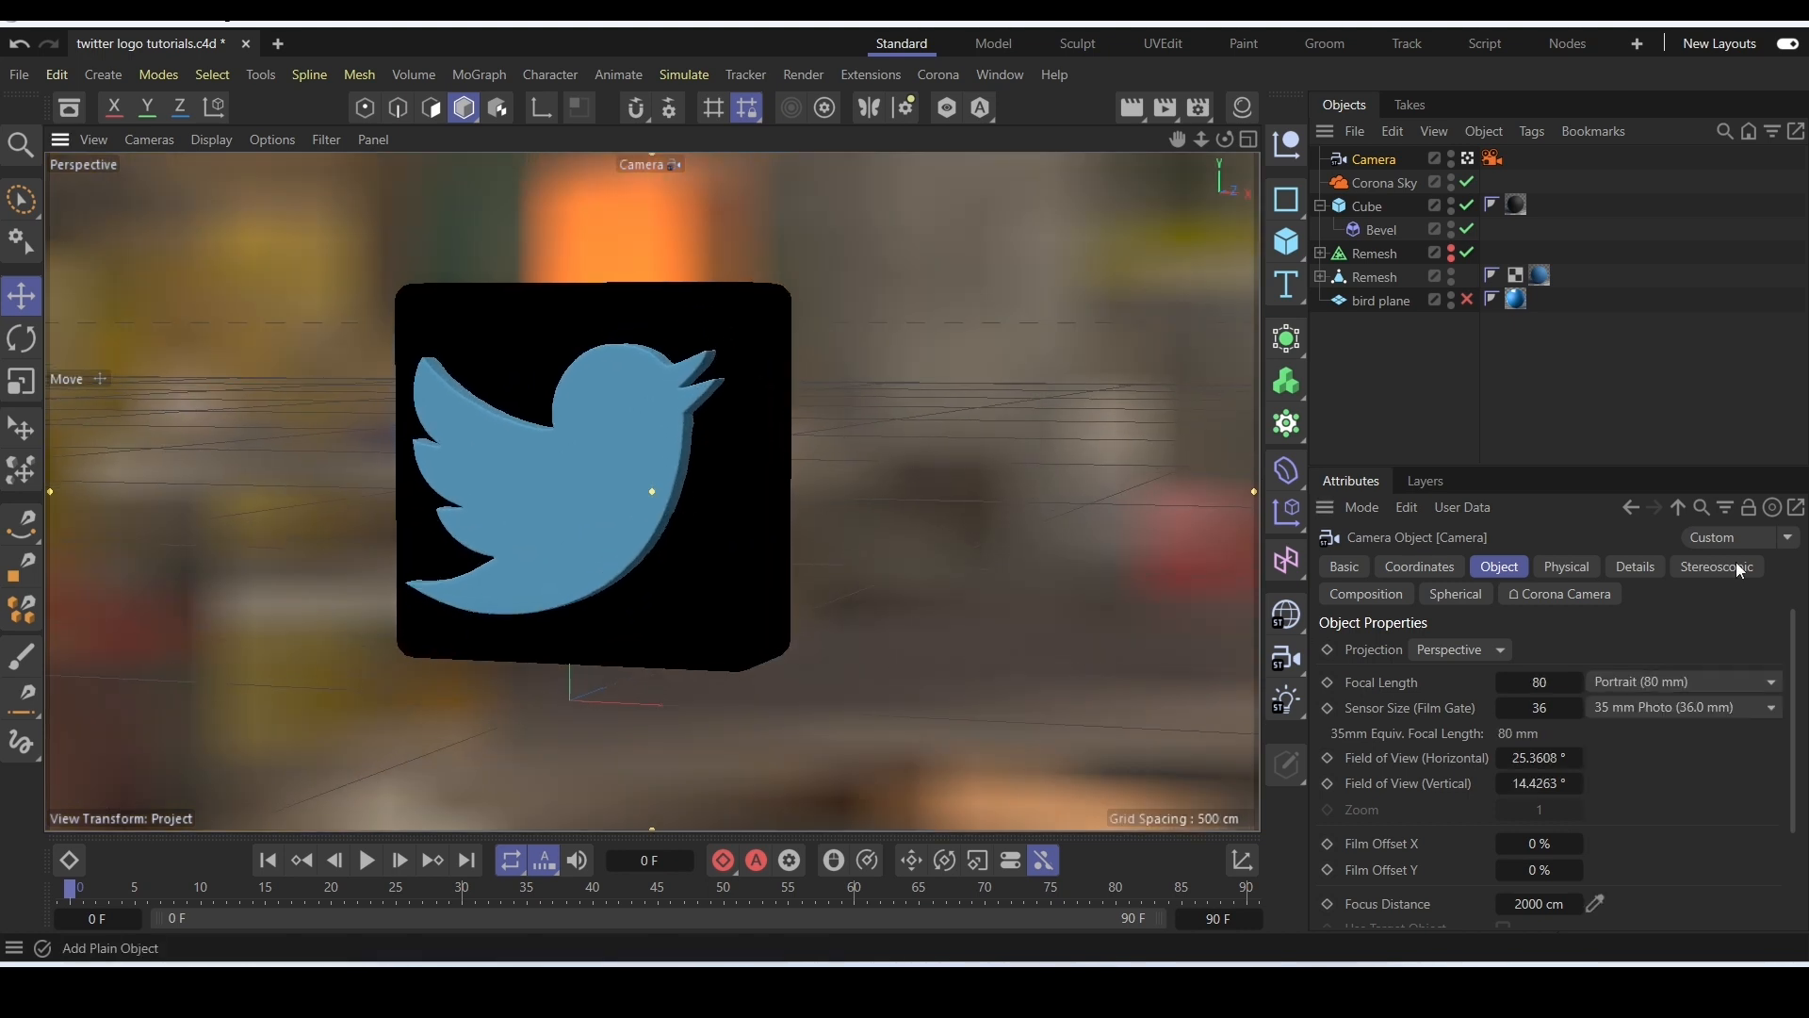
click(1773, 681)
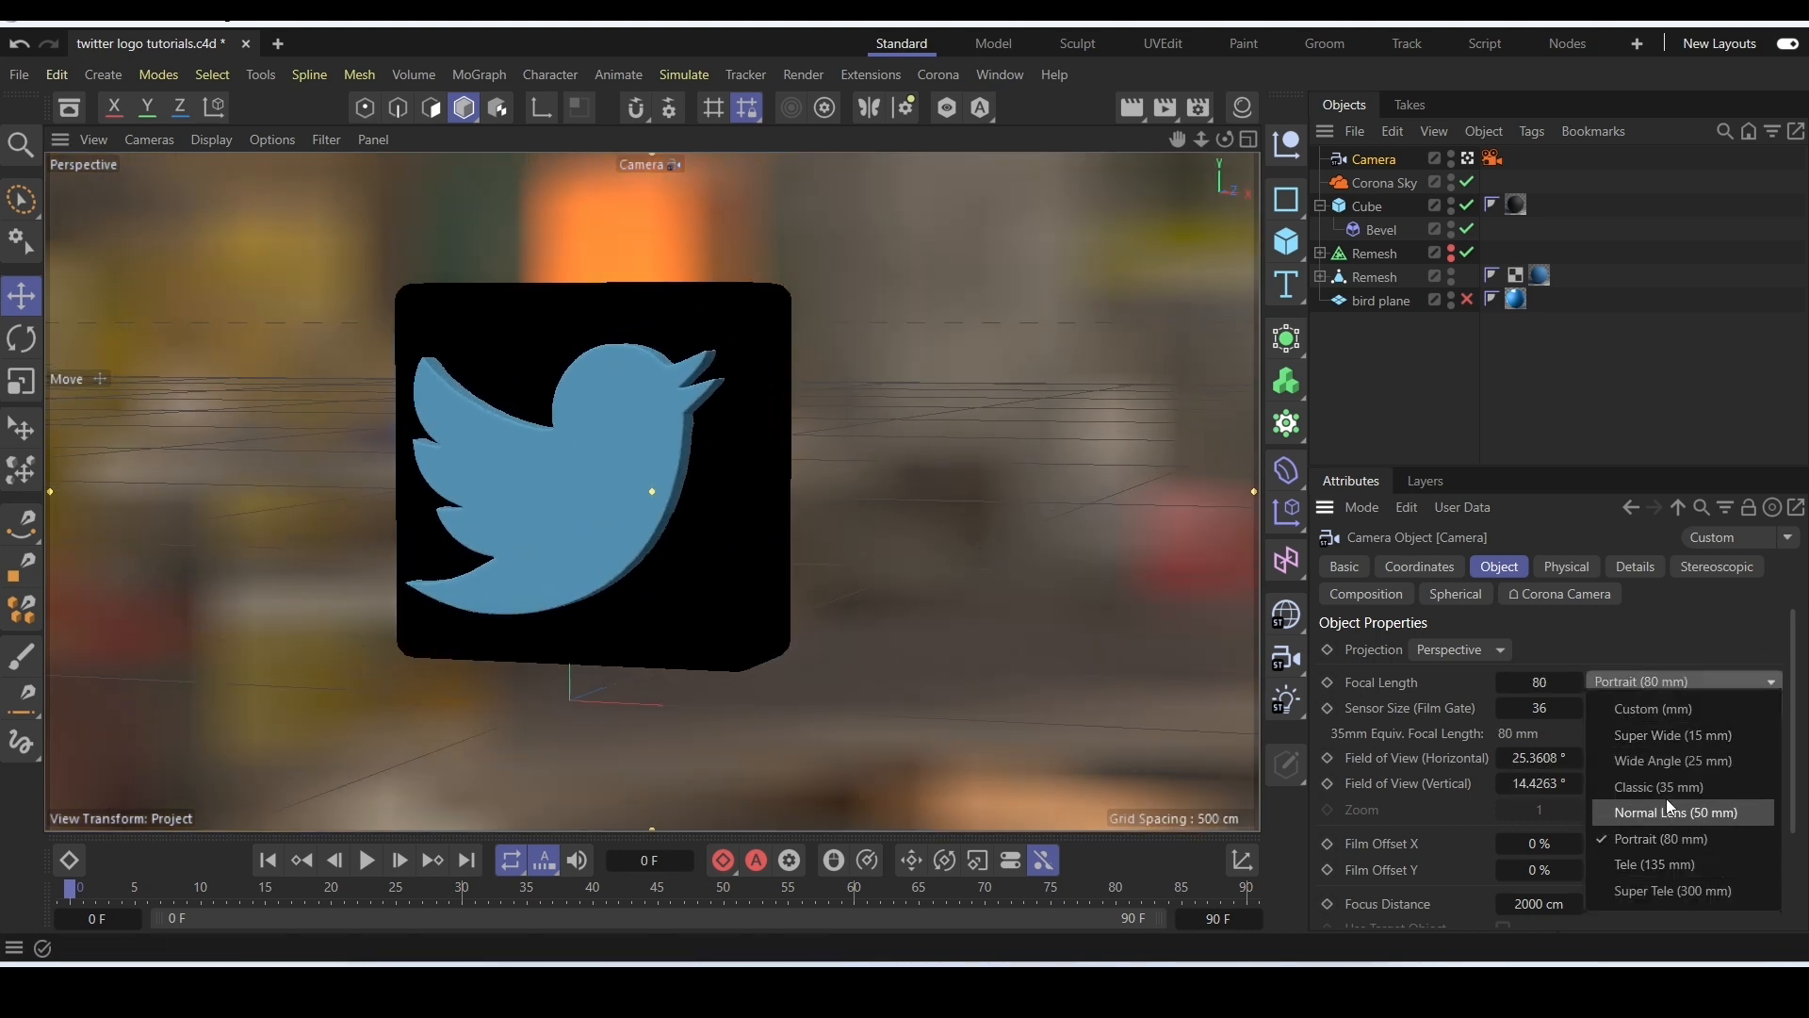
click(1665, 652)
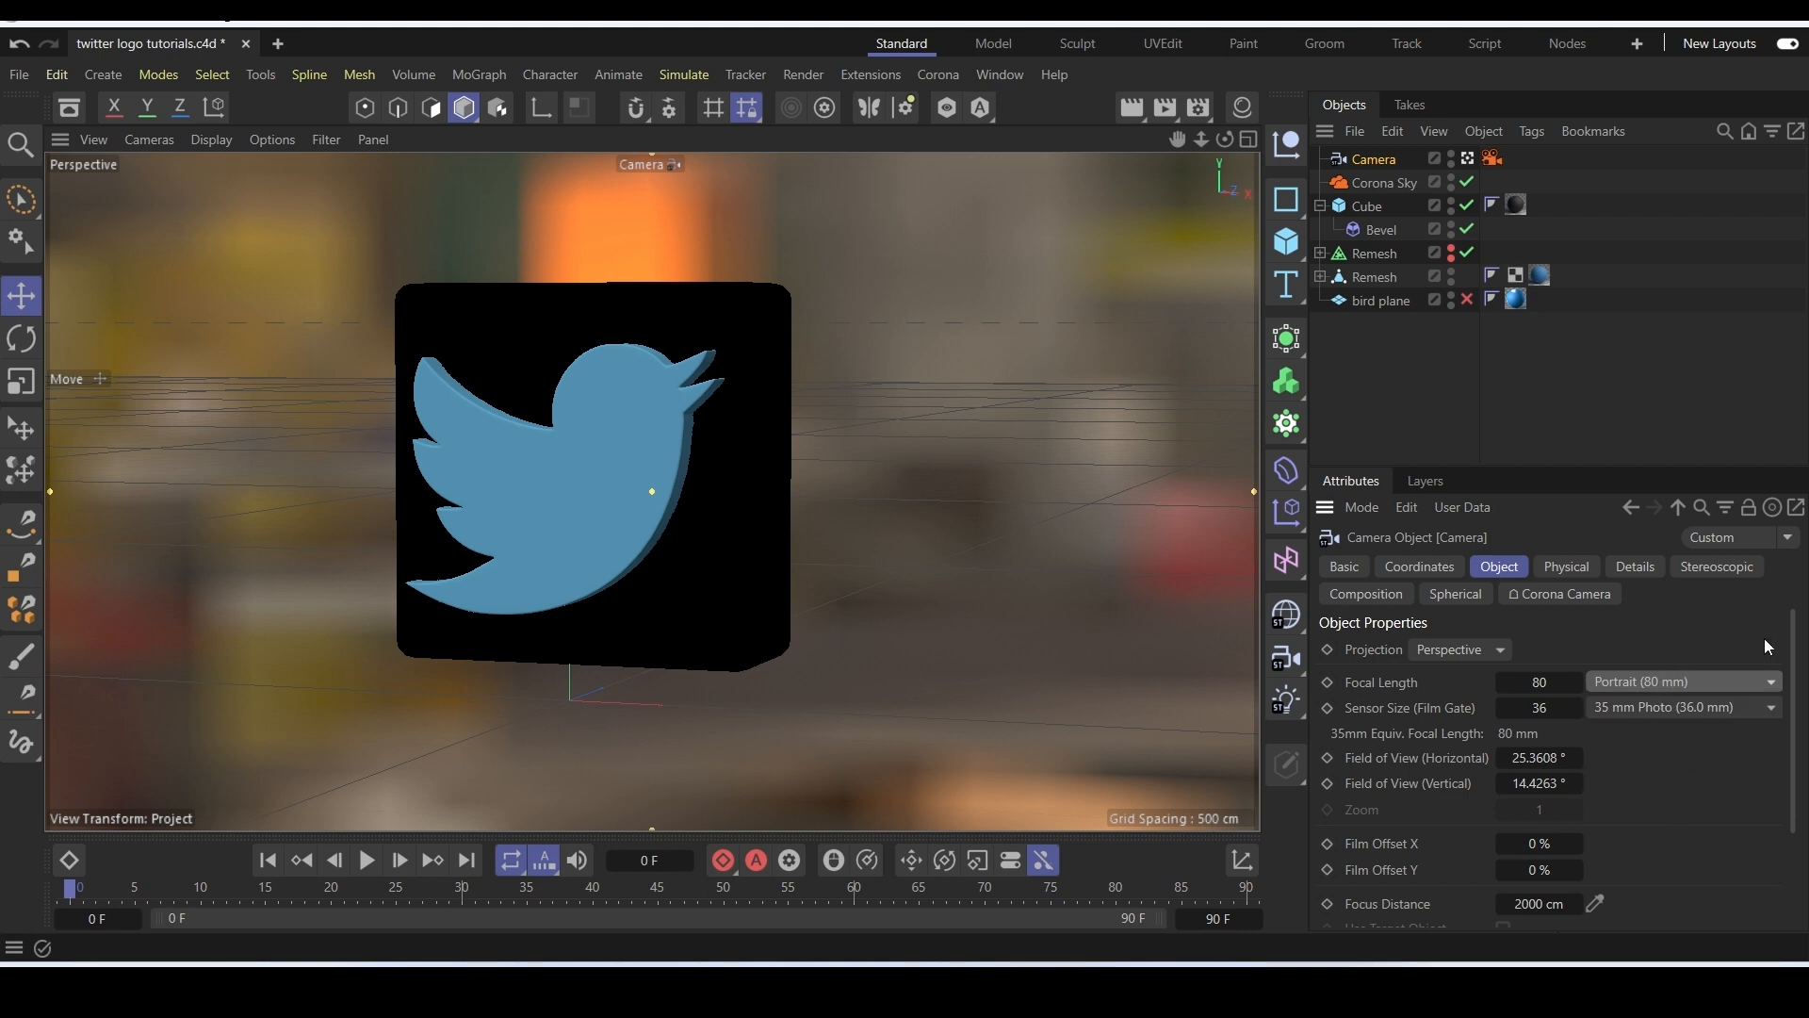
Override the depth-of-field settings in the camera's Corona Camera tag and enable DOF.
click(1645, 388)
click(1383, 161)
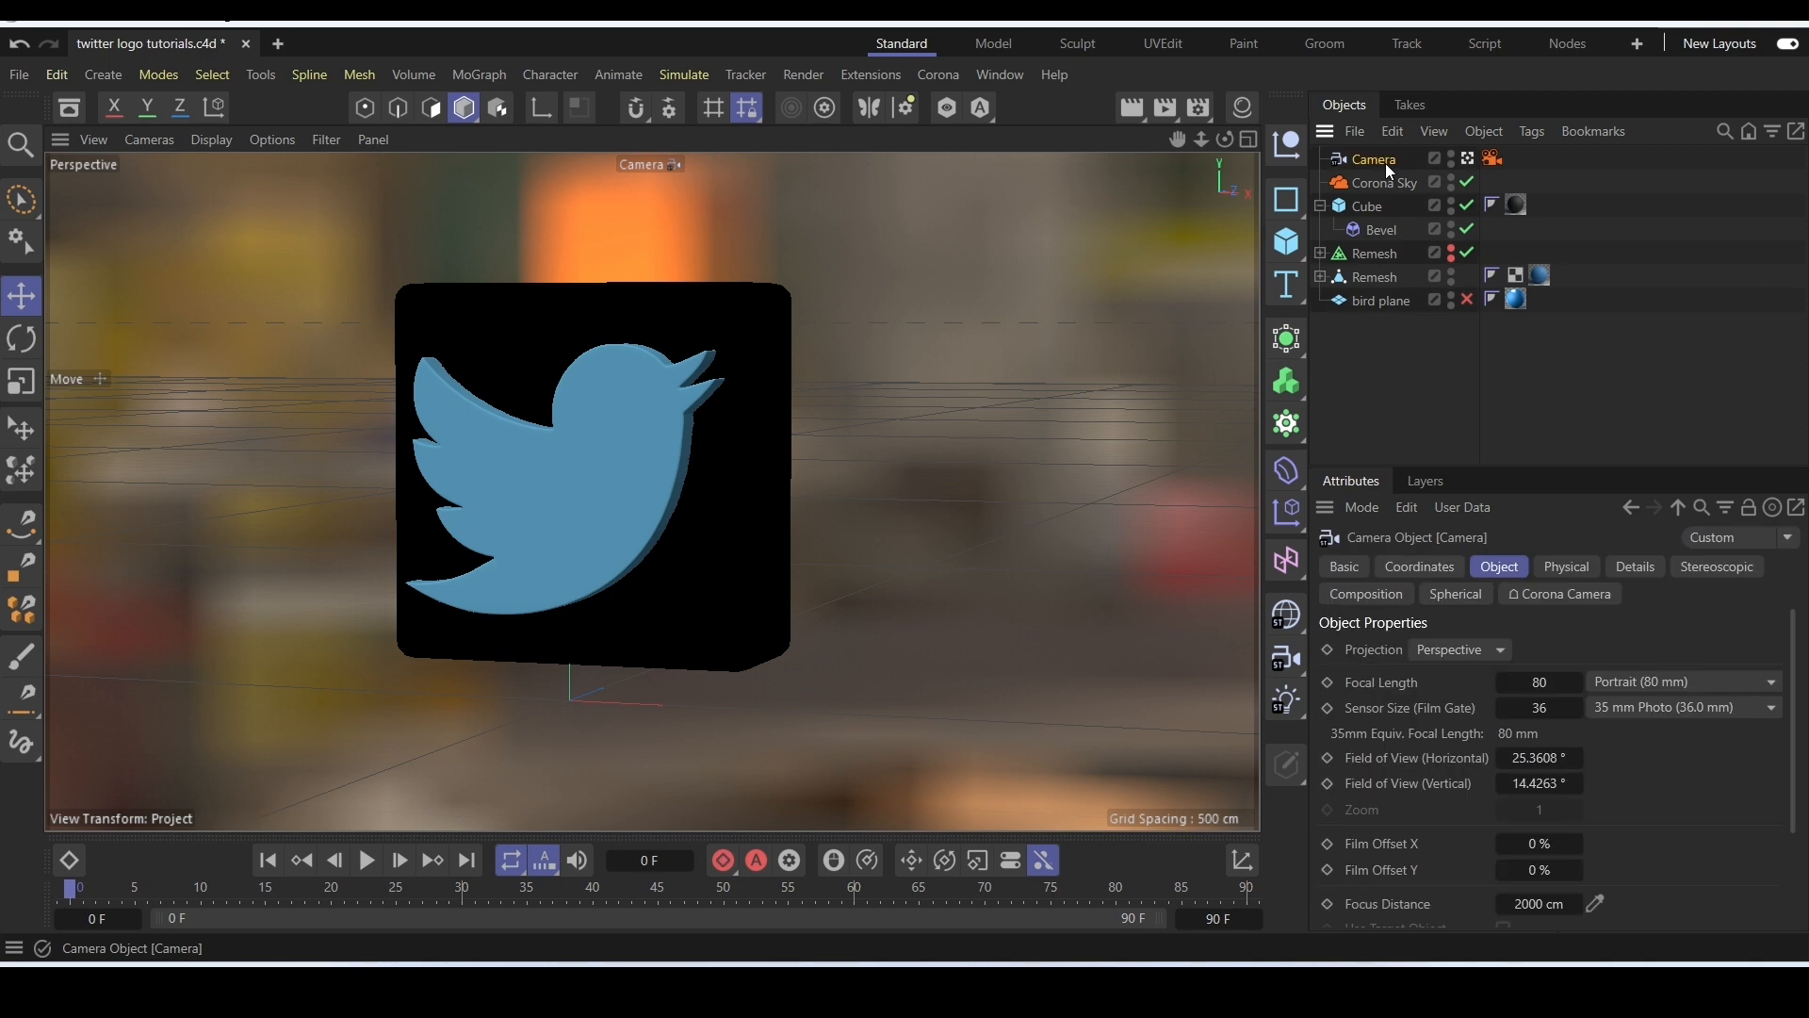
click(1493, 158)
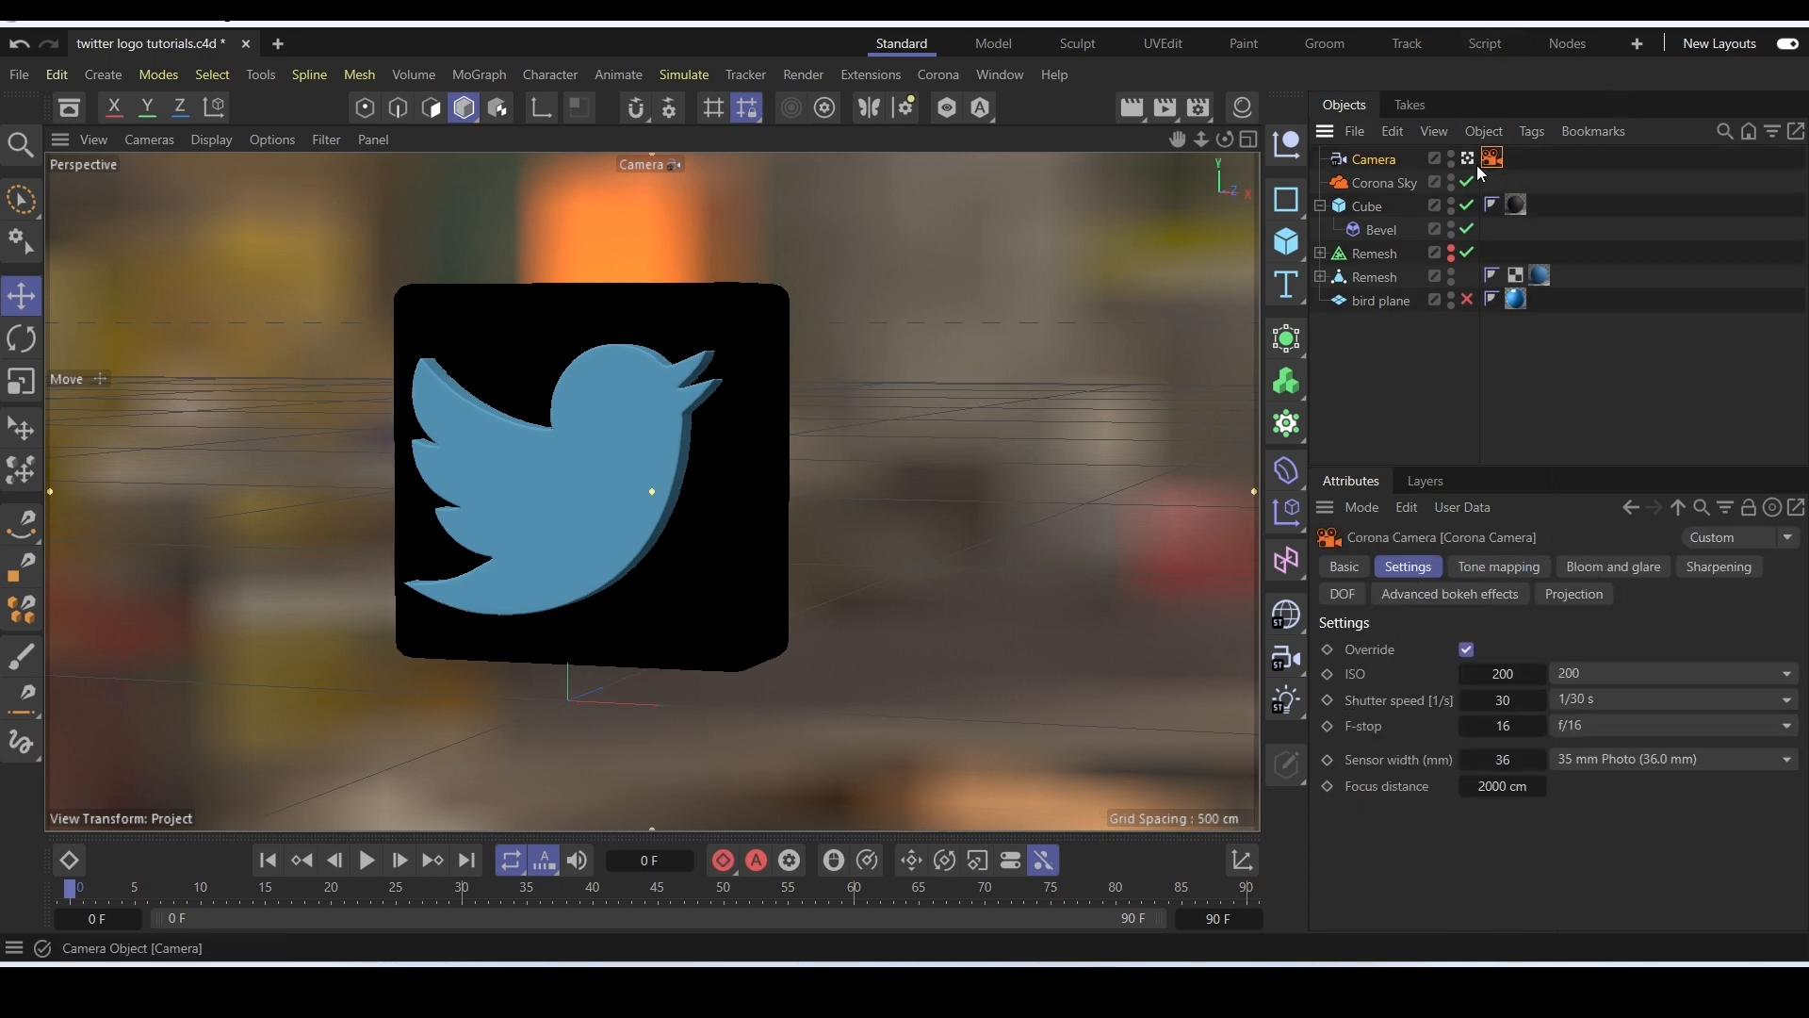
click(1470, 159)
click(1472, 159)
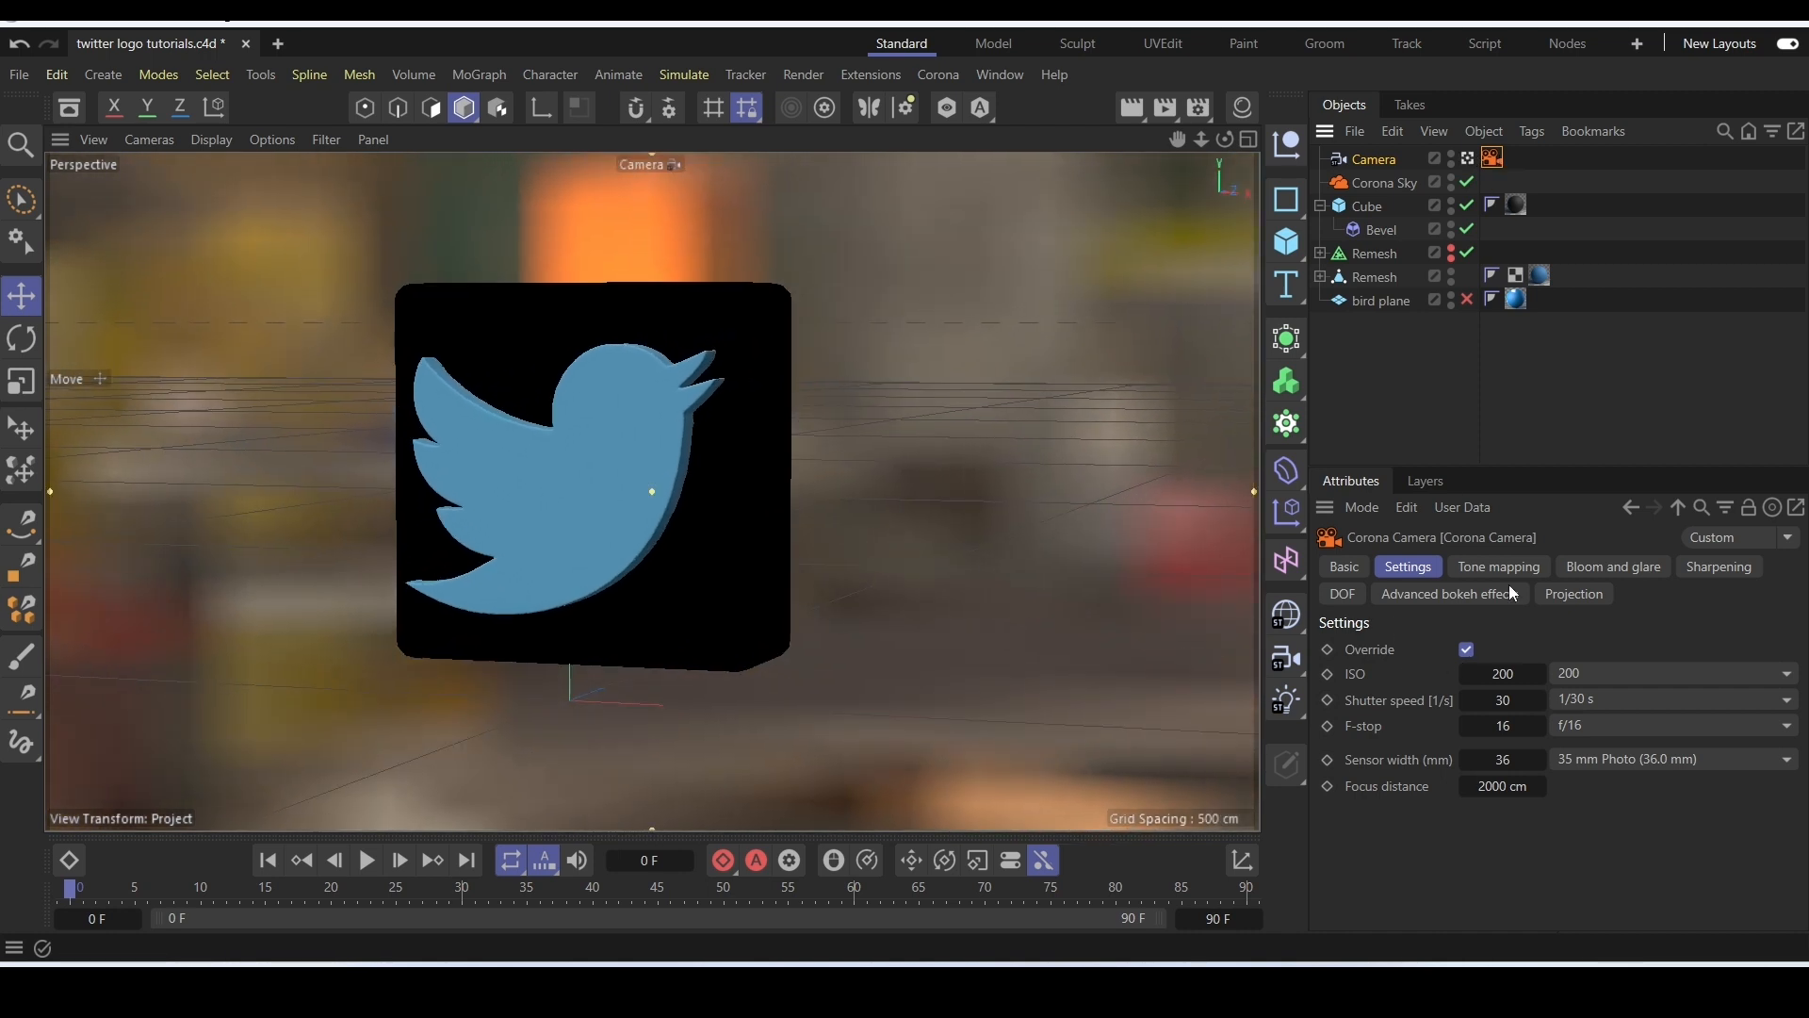
click(1342, 593)
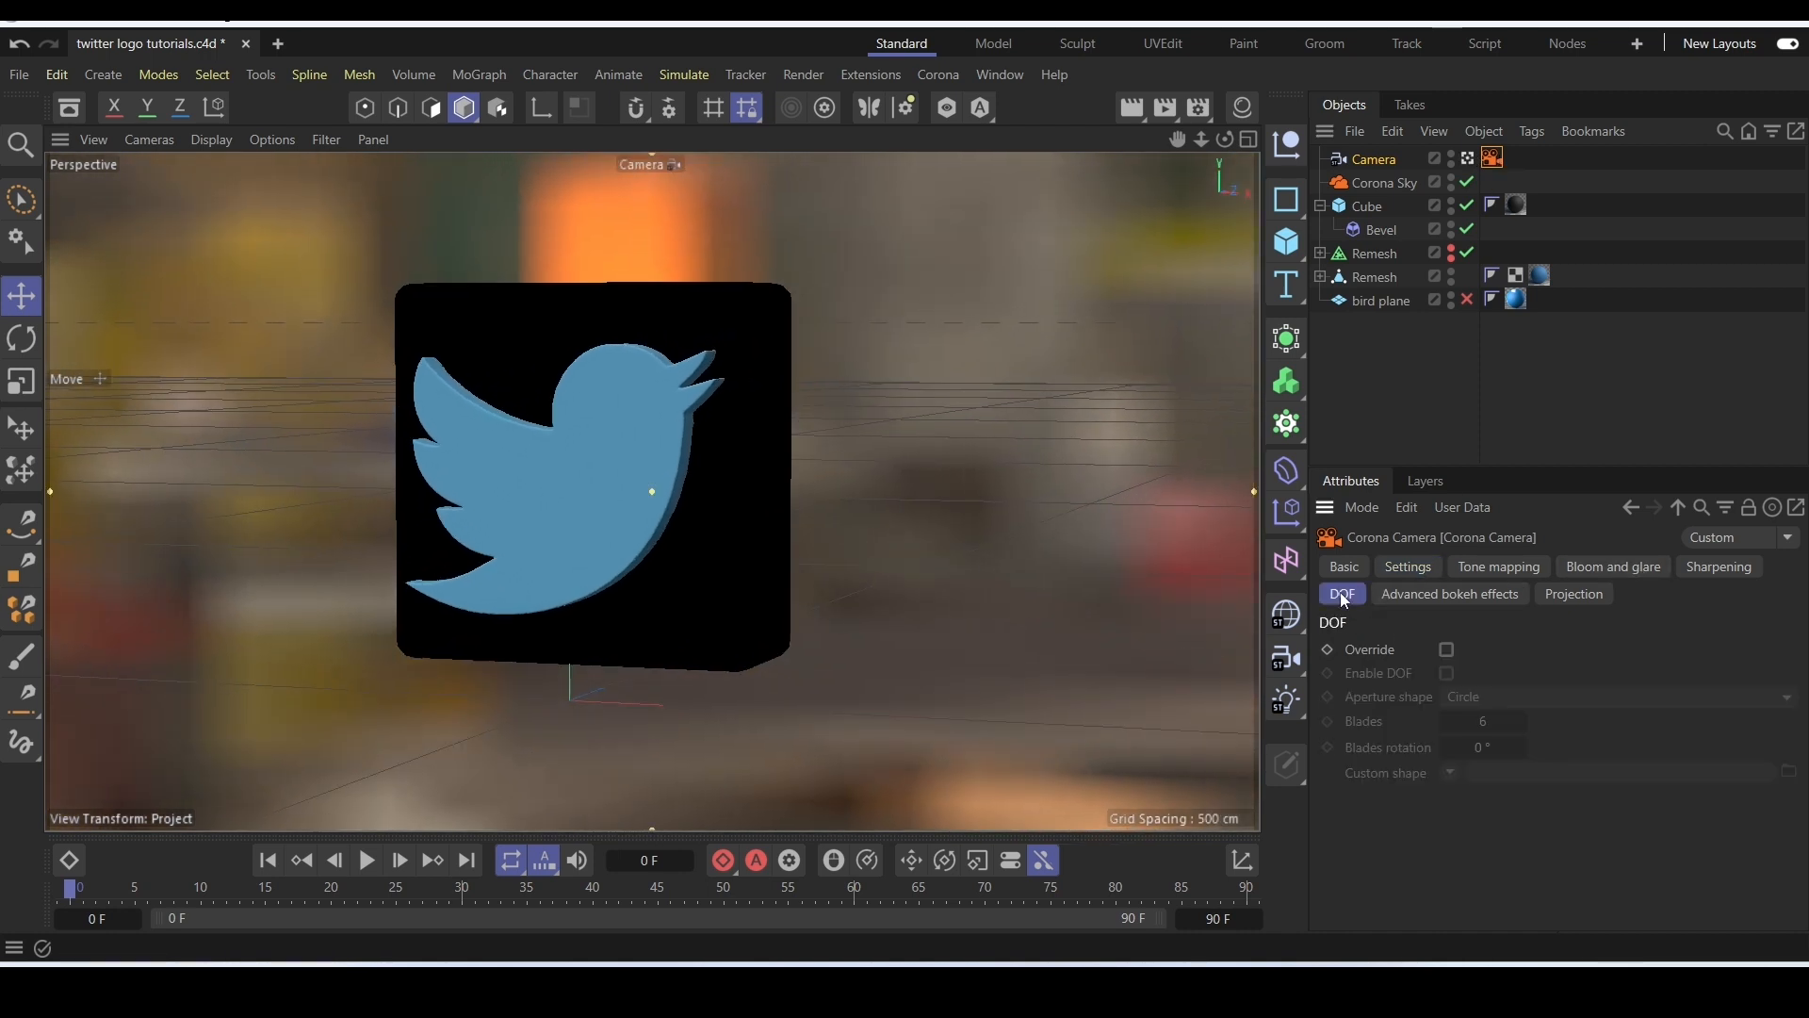
click(1447, 651)
click(1446, 675)
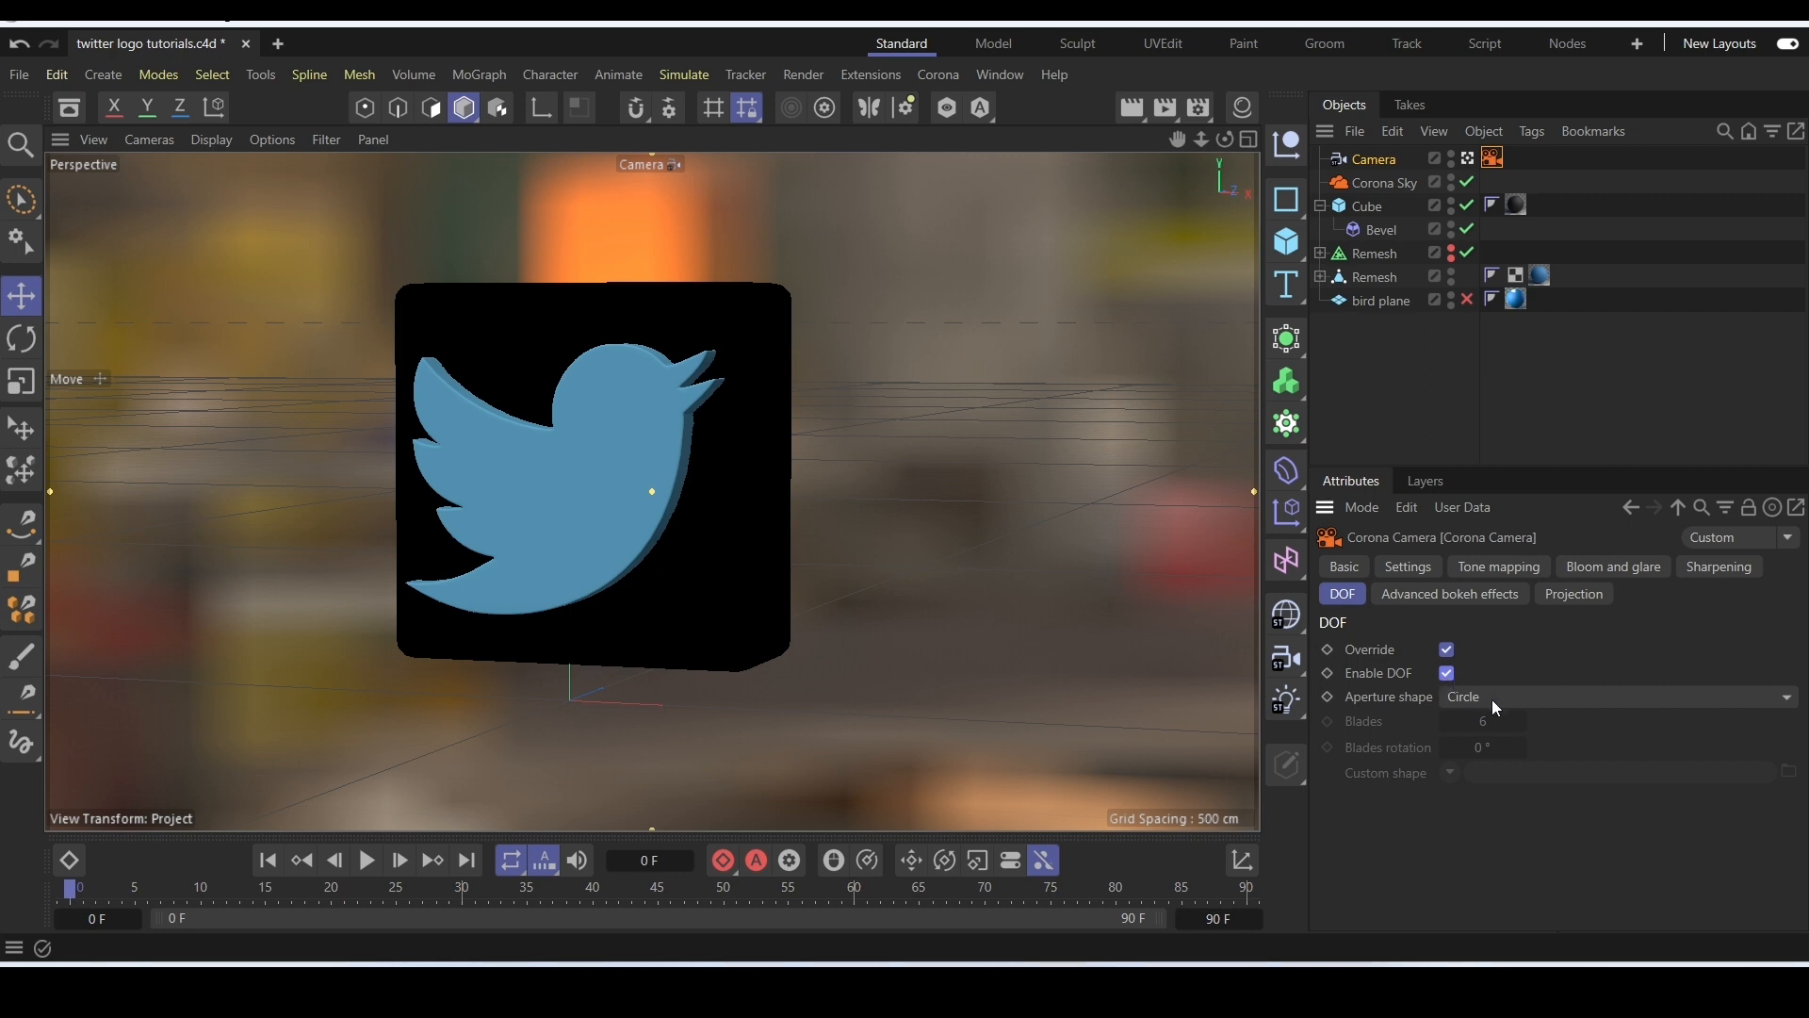
Center the logo block in the camera view and pick the camera's focus distance on the bird's body.
click(1371, 160)
scroll(1429, 888, down, 3)
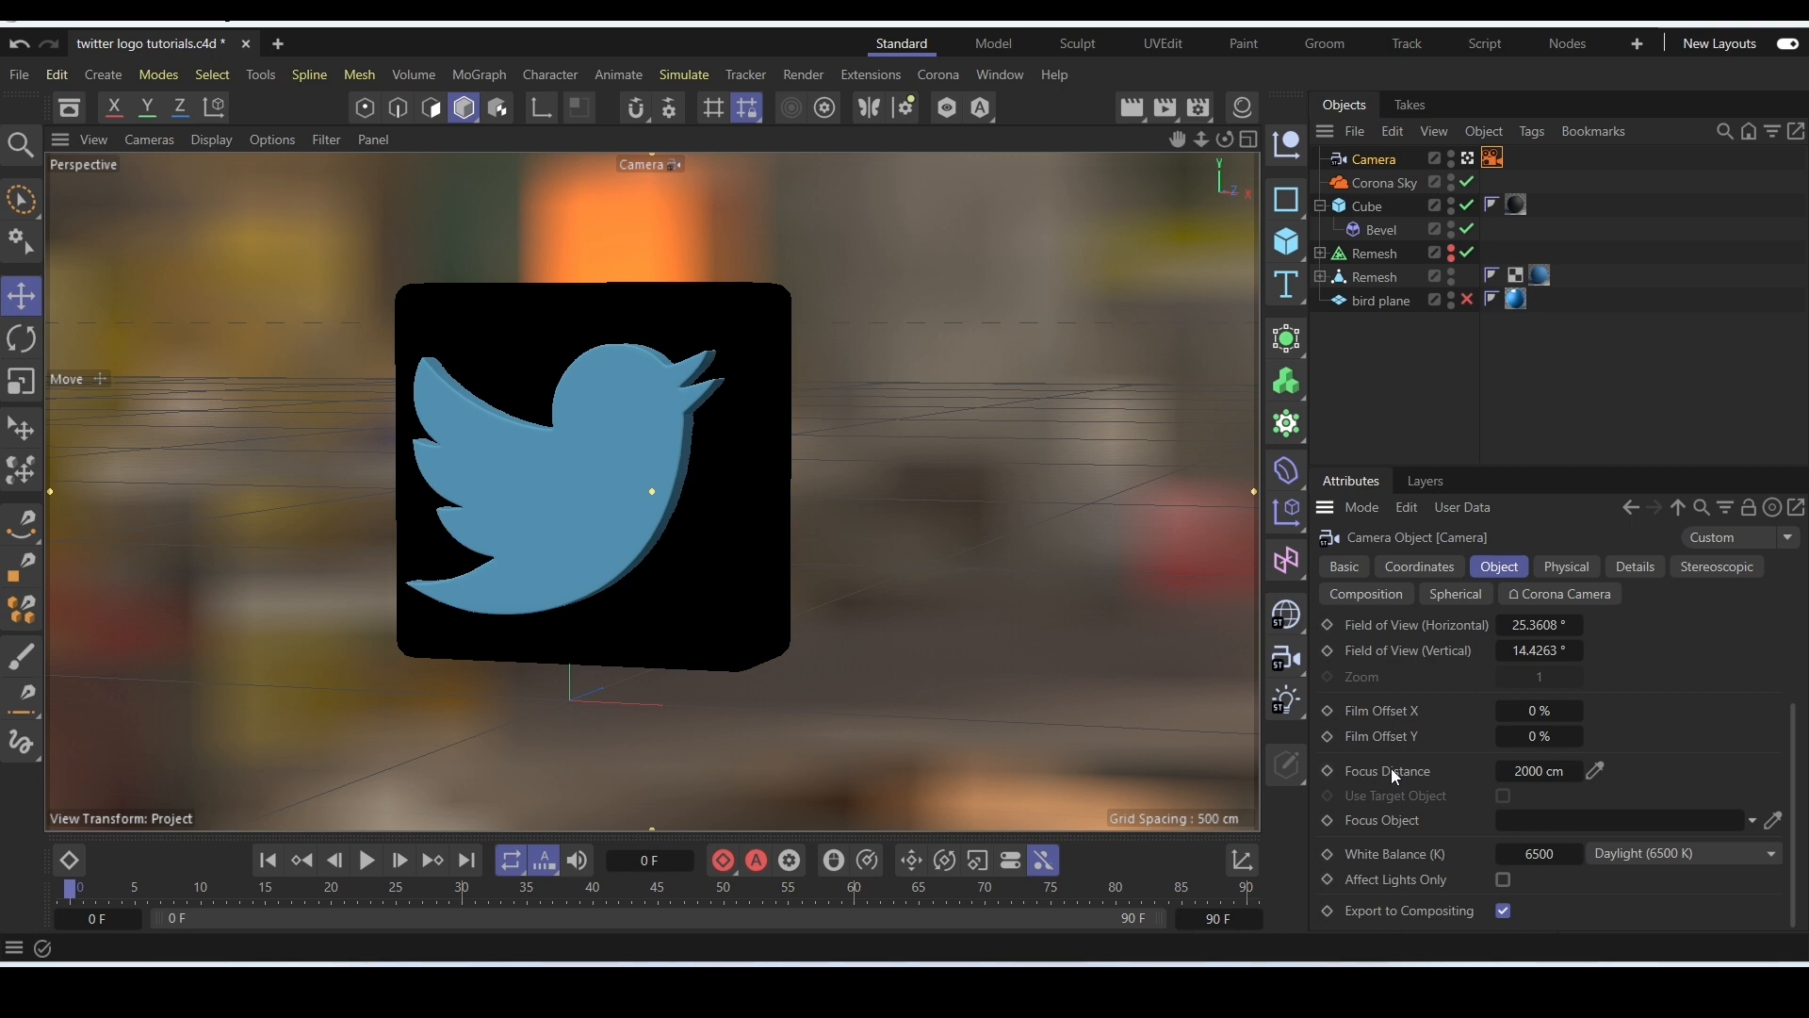
click(1595, 770)
click(607, 460)
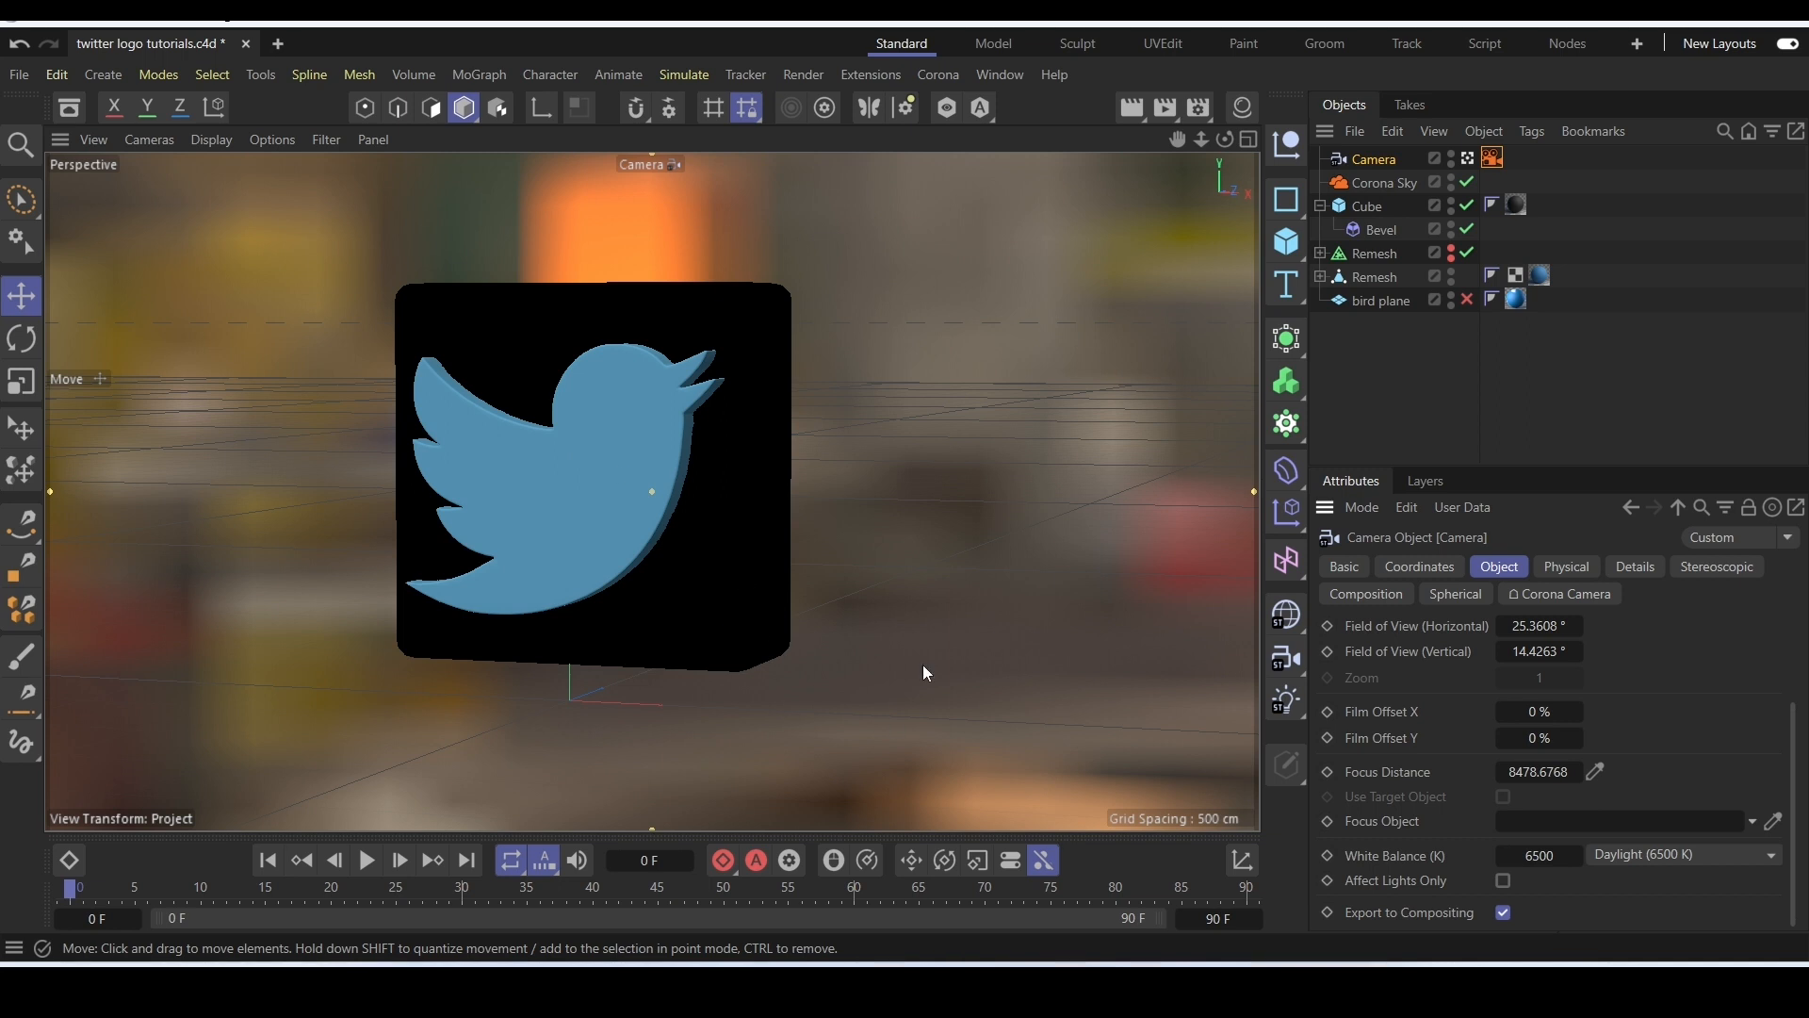
drag(591, 506, 646, 531)
click(1595, 771)
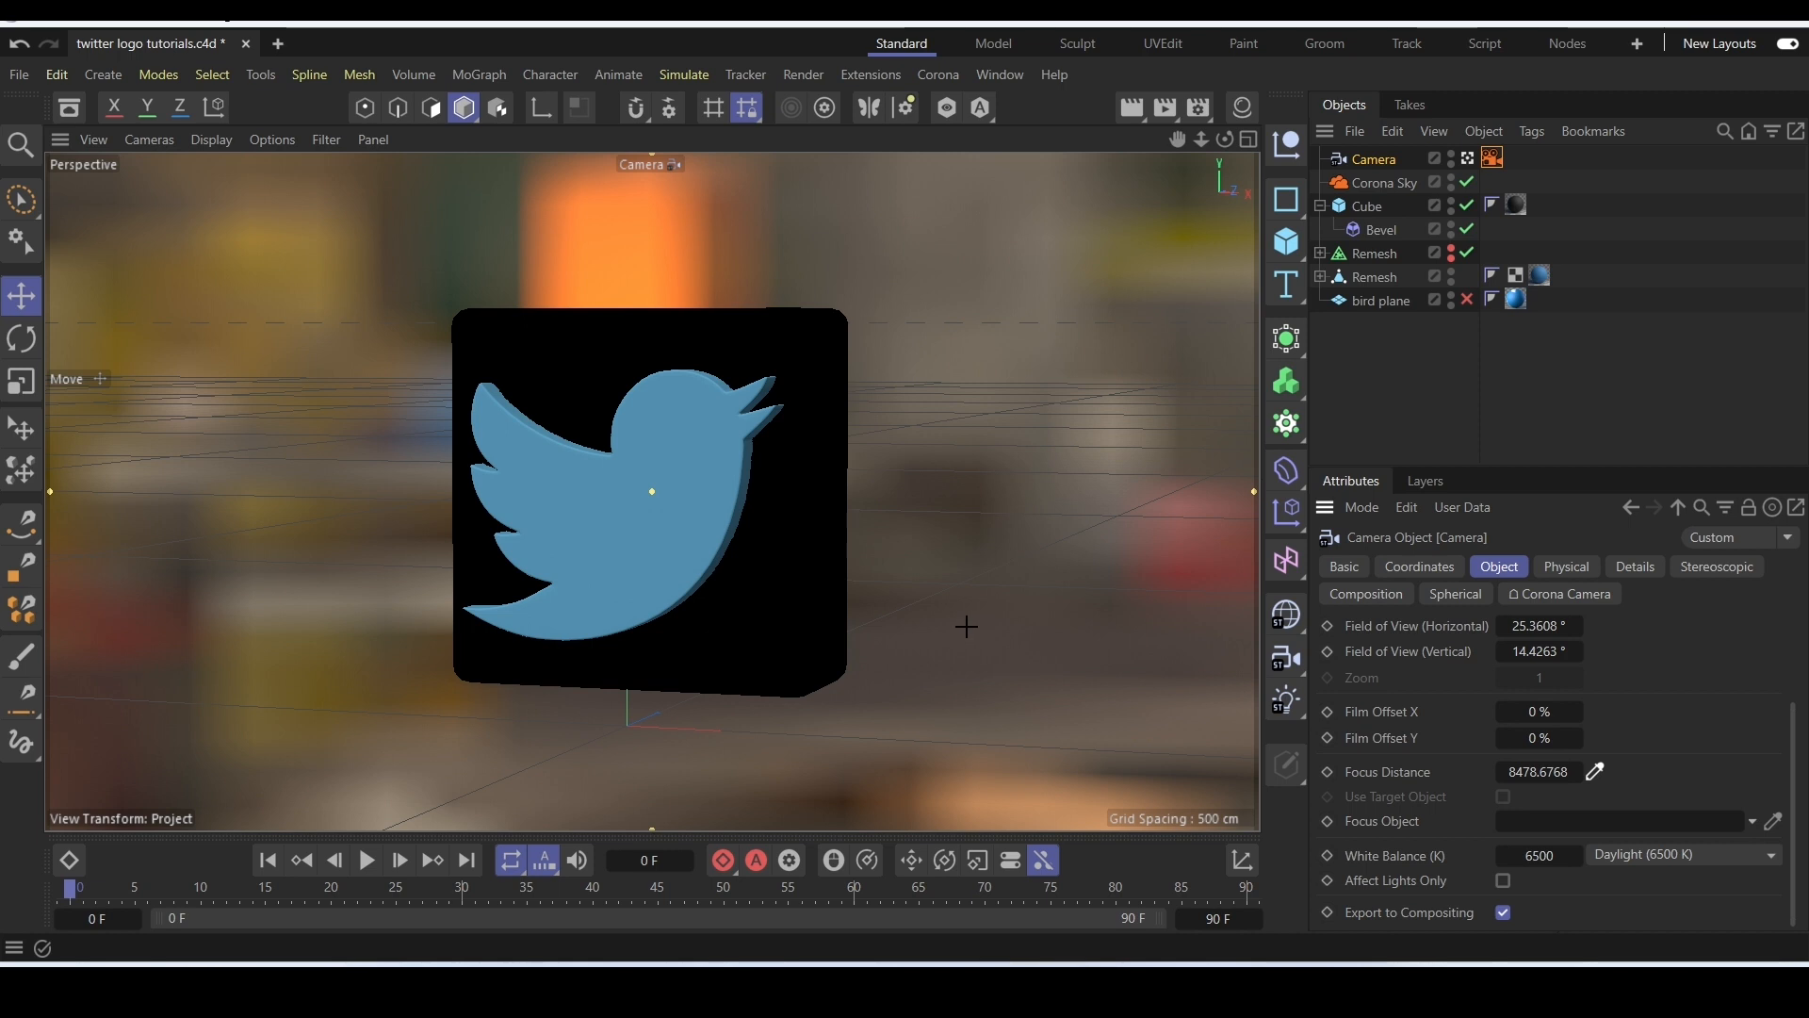
click(641, 493)
Start Corona's interactive rendering inside the viewport.
click(948, 74)
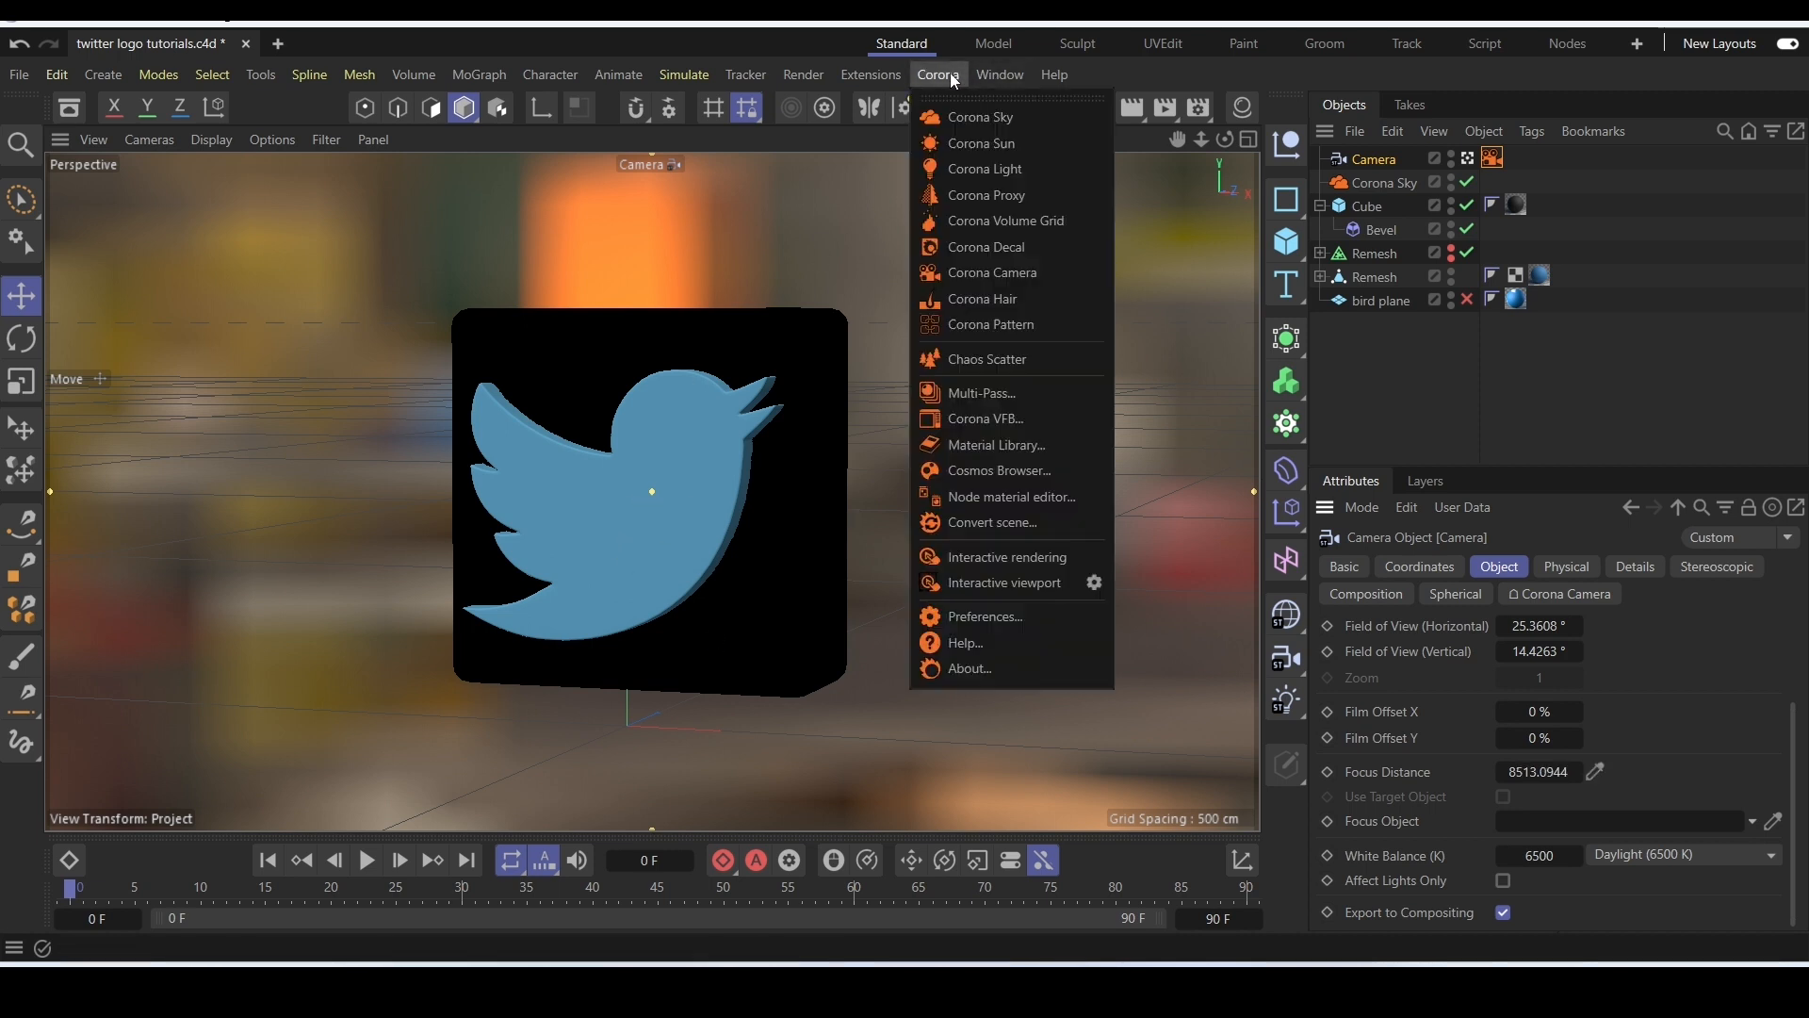
click(1015, 584)
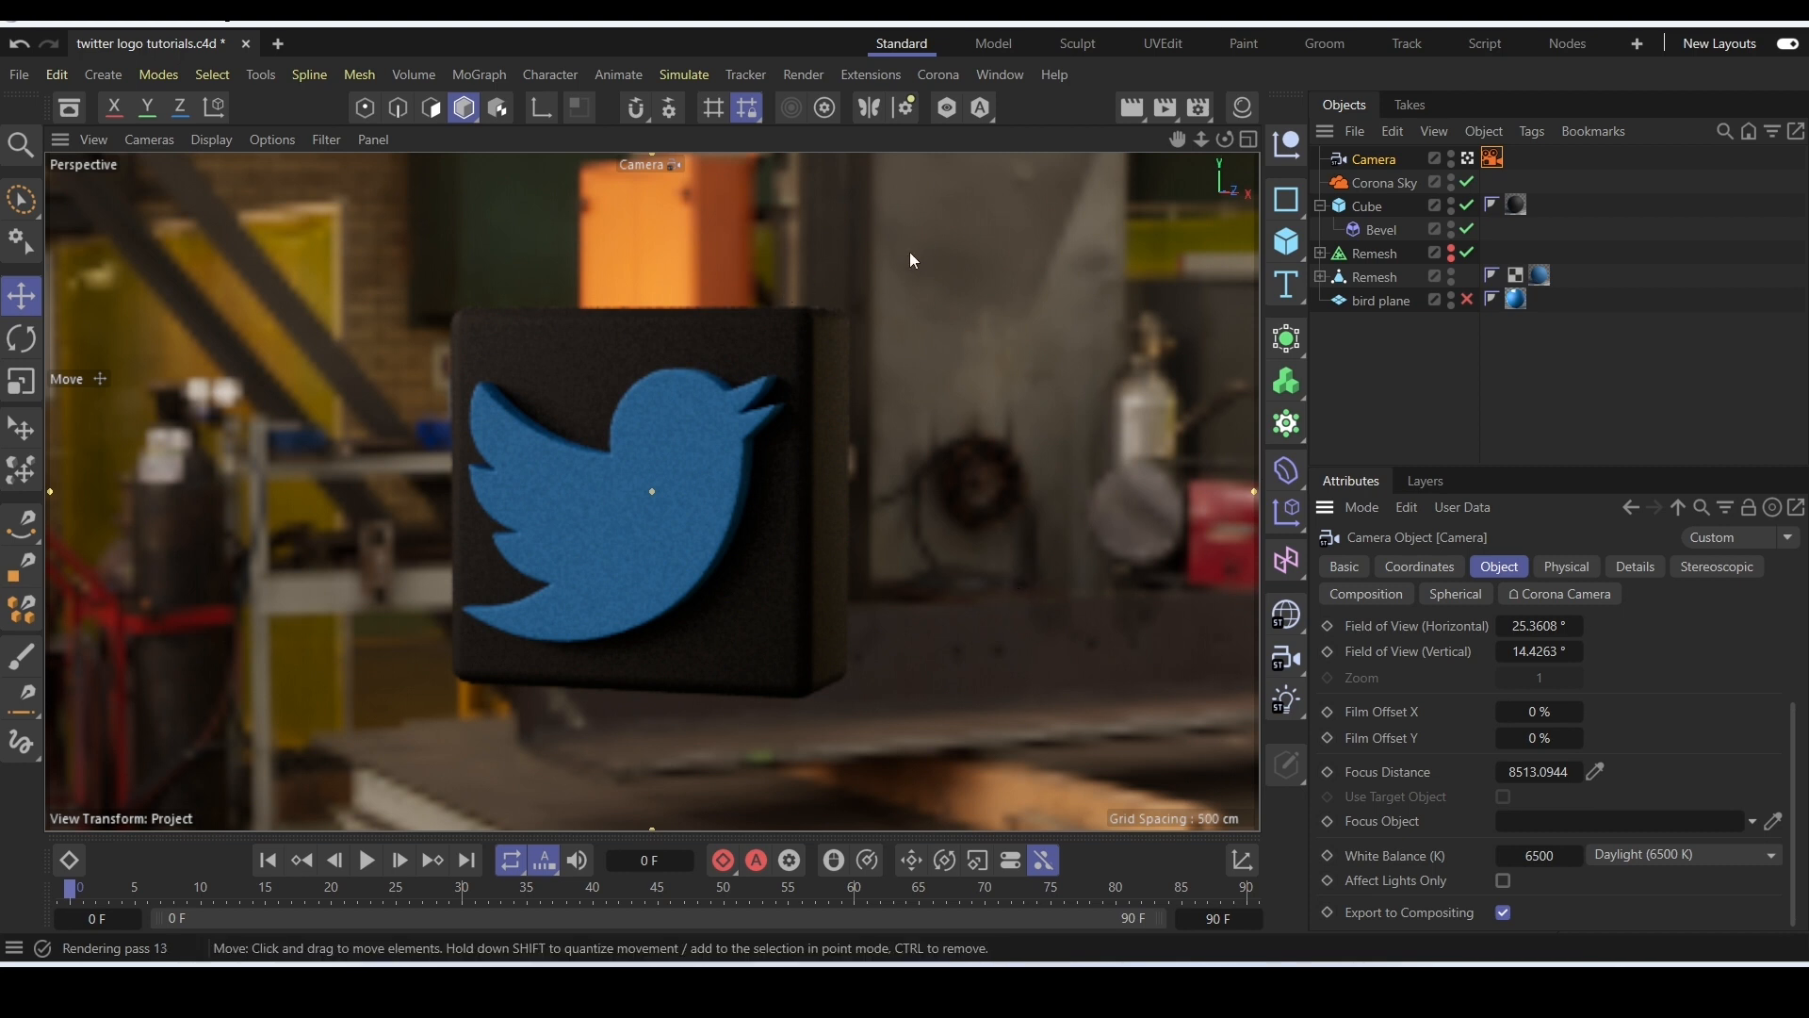
click(1372, 177)
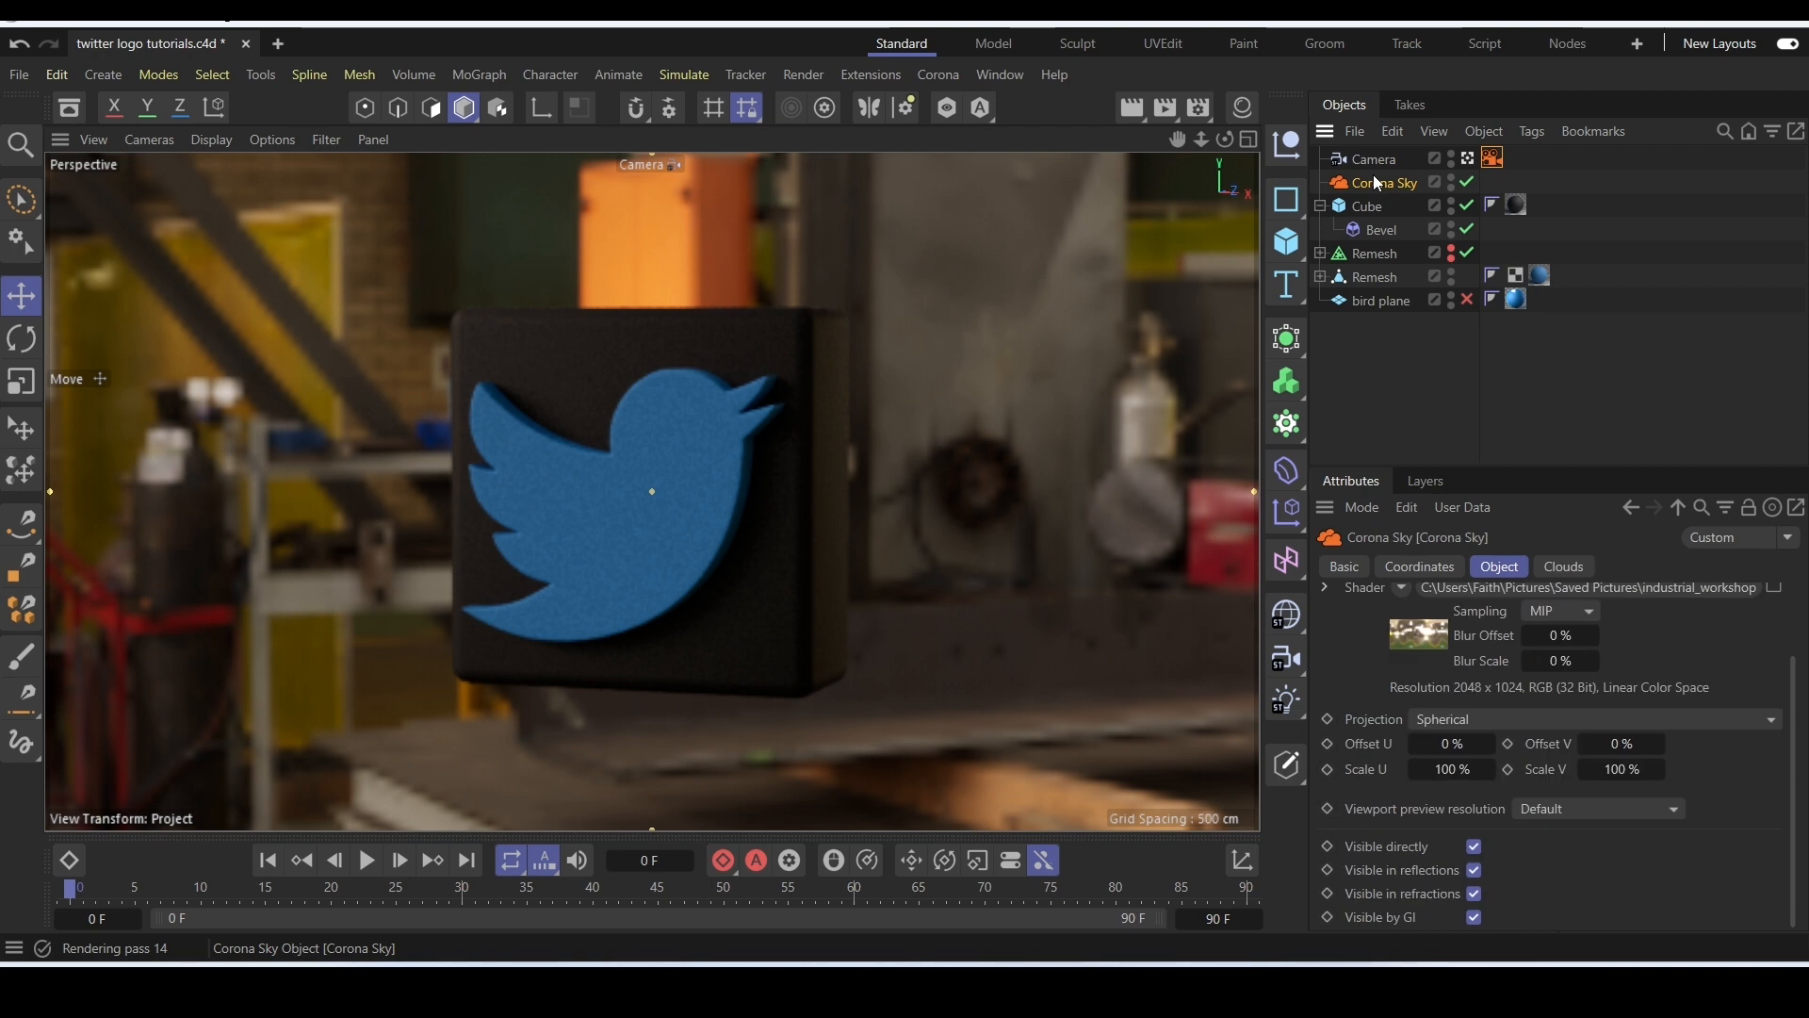
Set the F-stop in the Corona Camera tag to 1.
click(1491, 159)
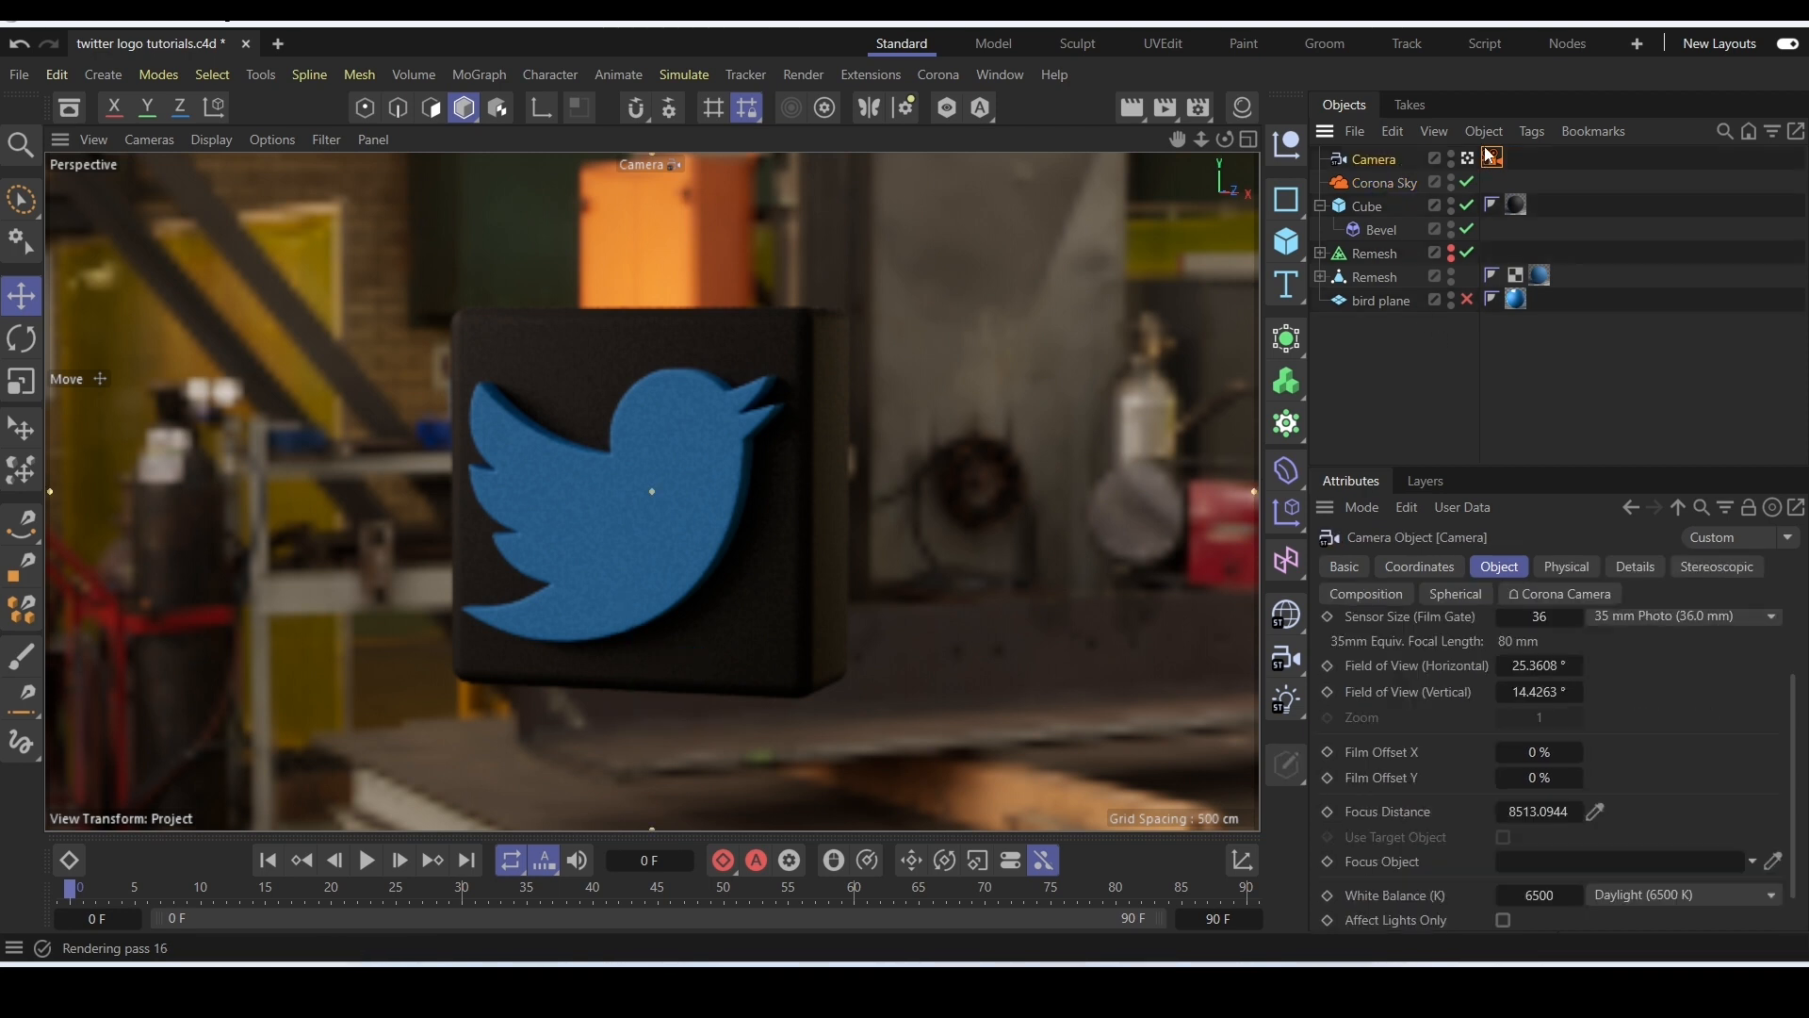
click(1395, 563)
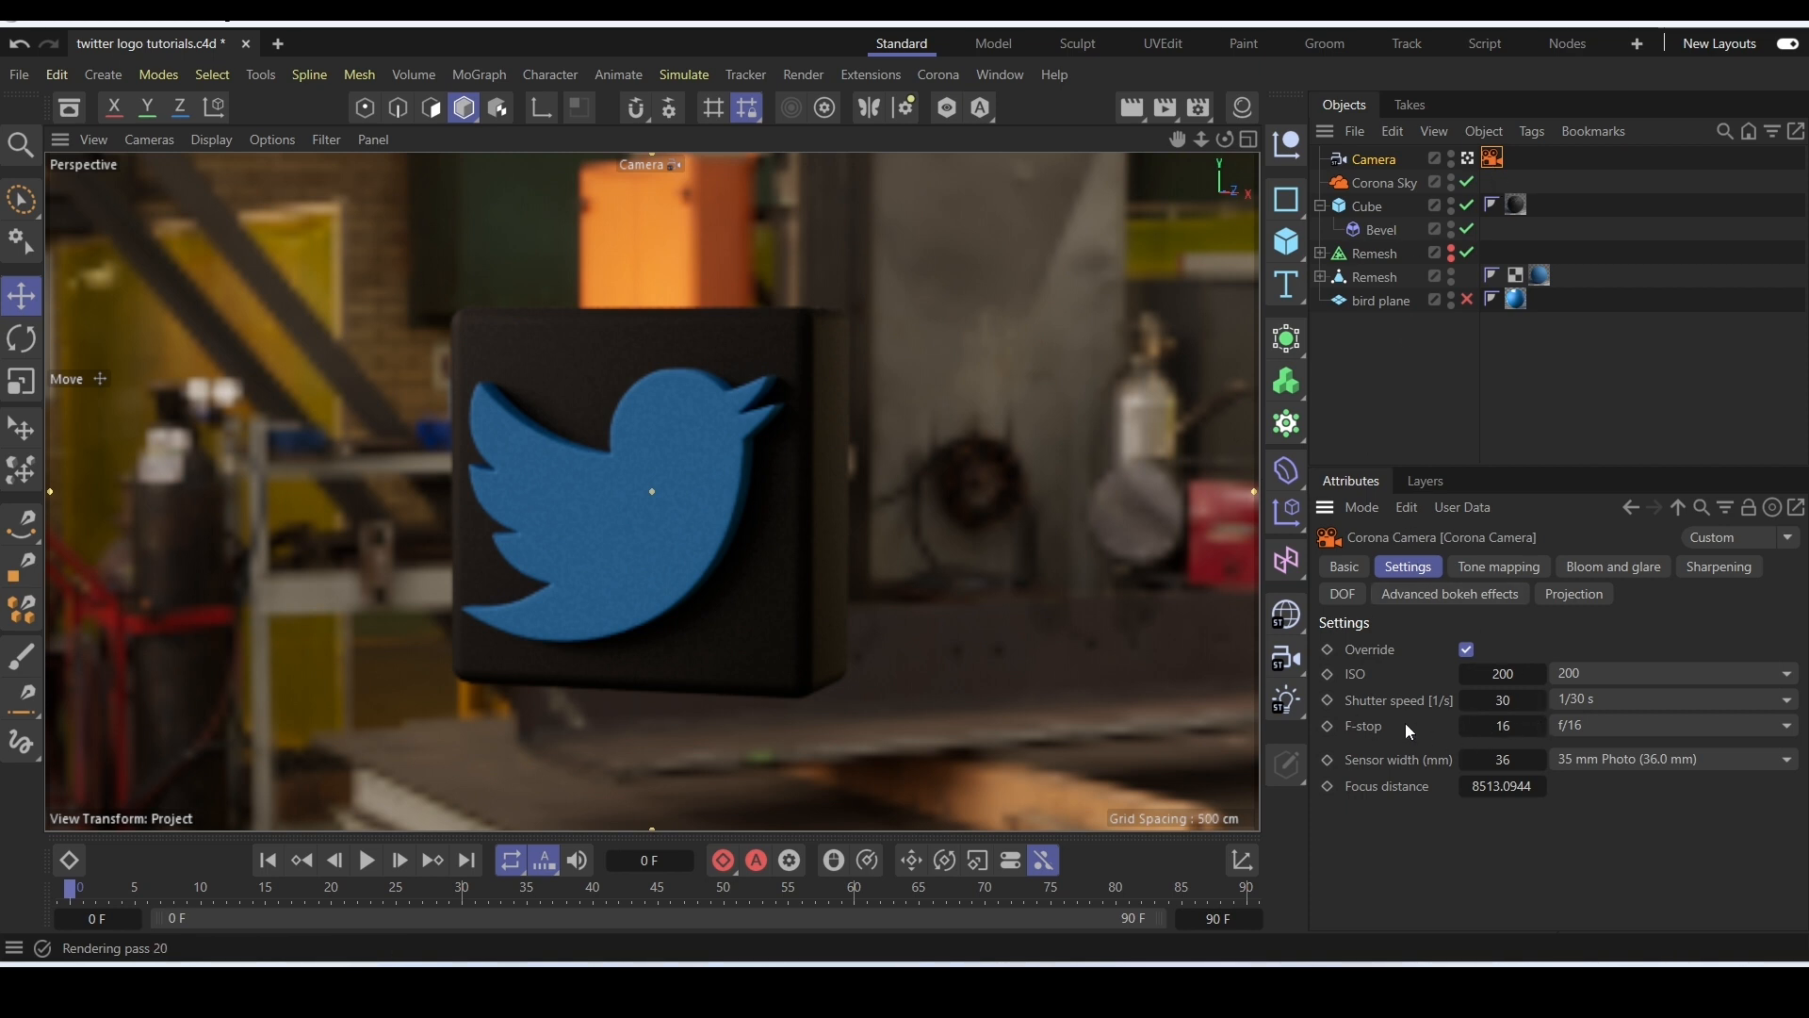
click(1505, 728)
text(1)
key(Return)
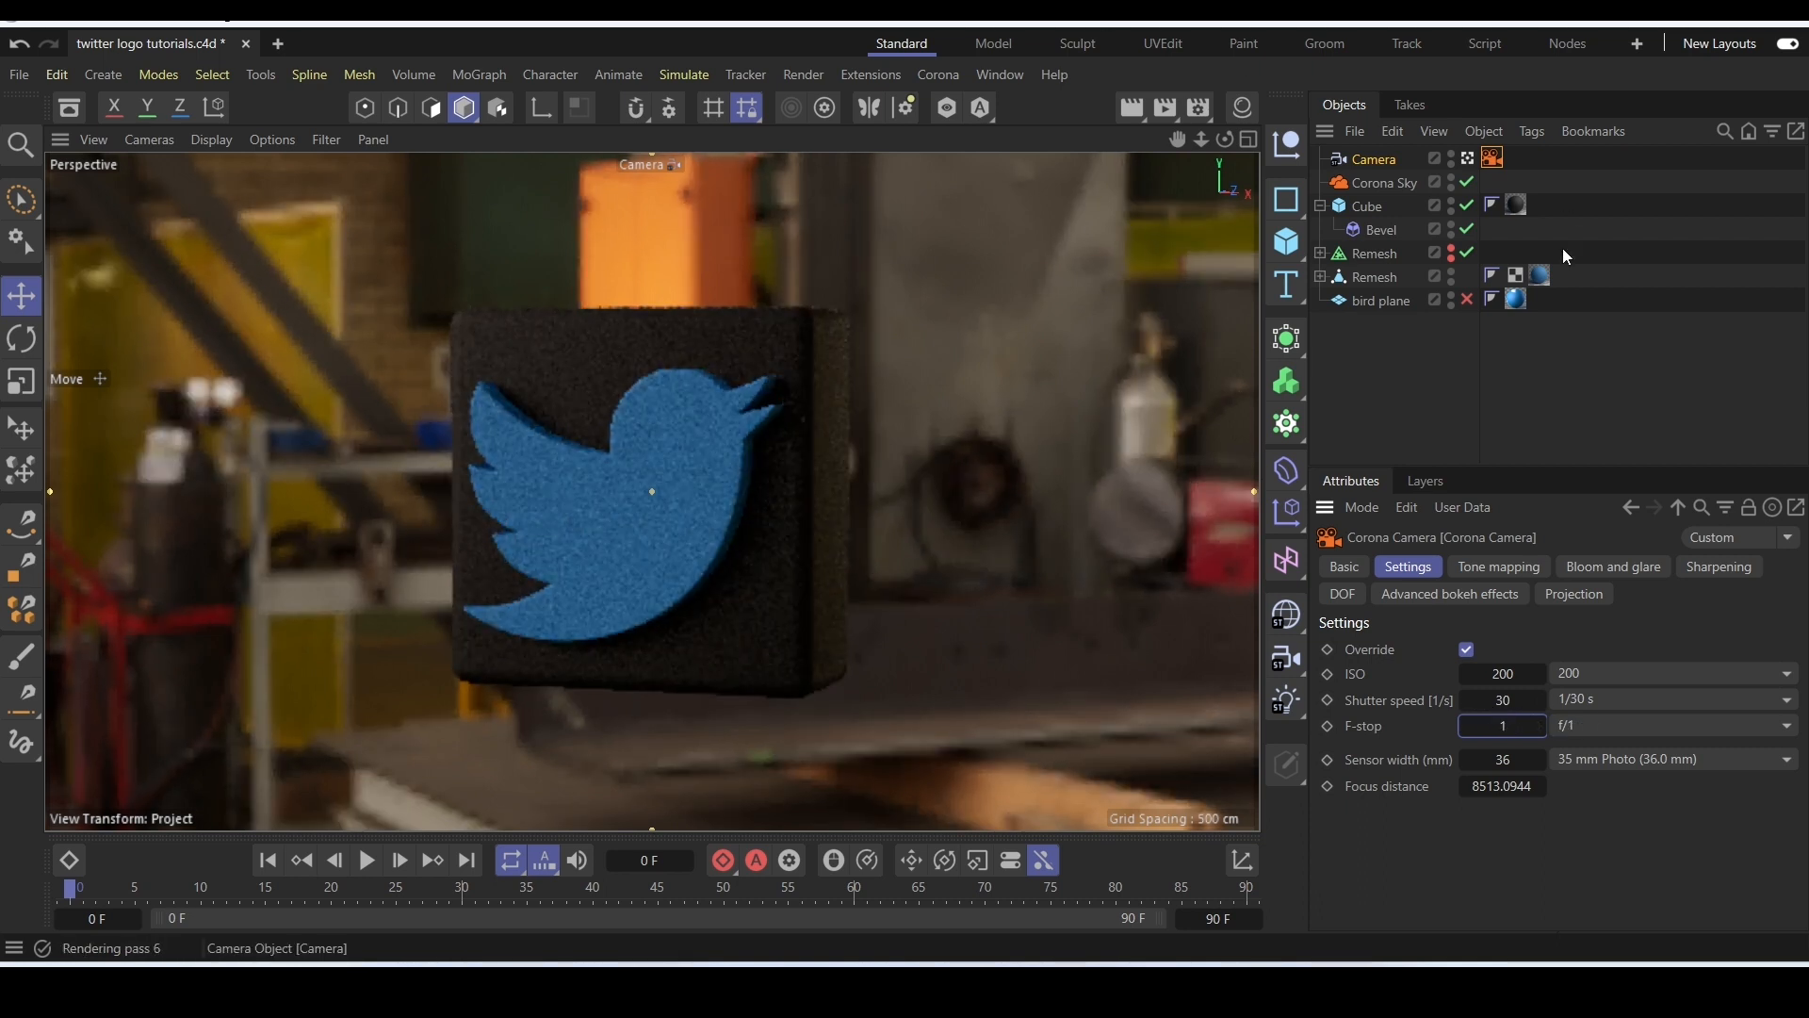
click(1467, 300)
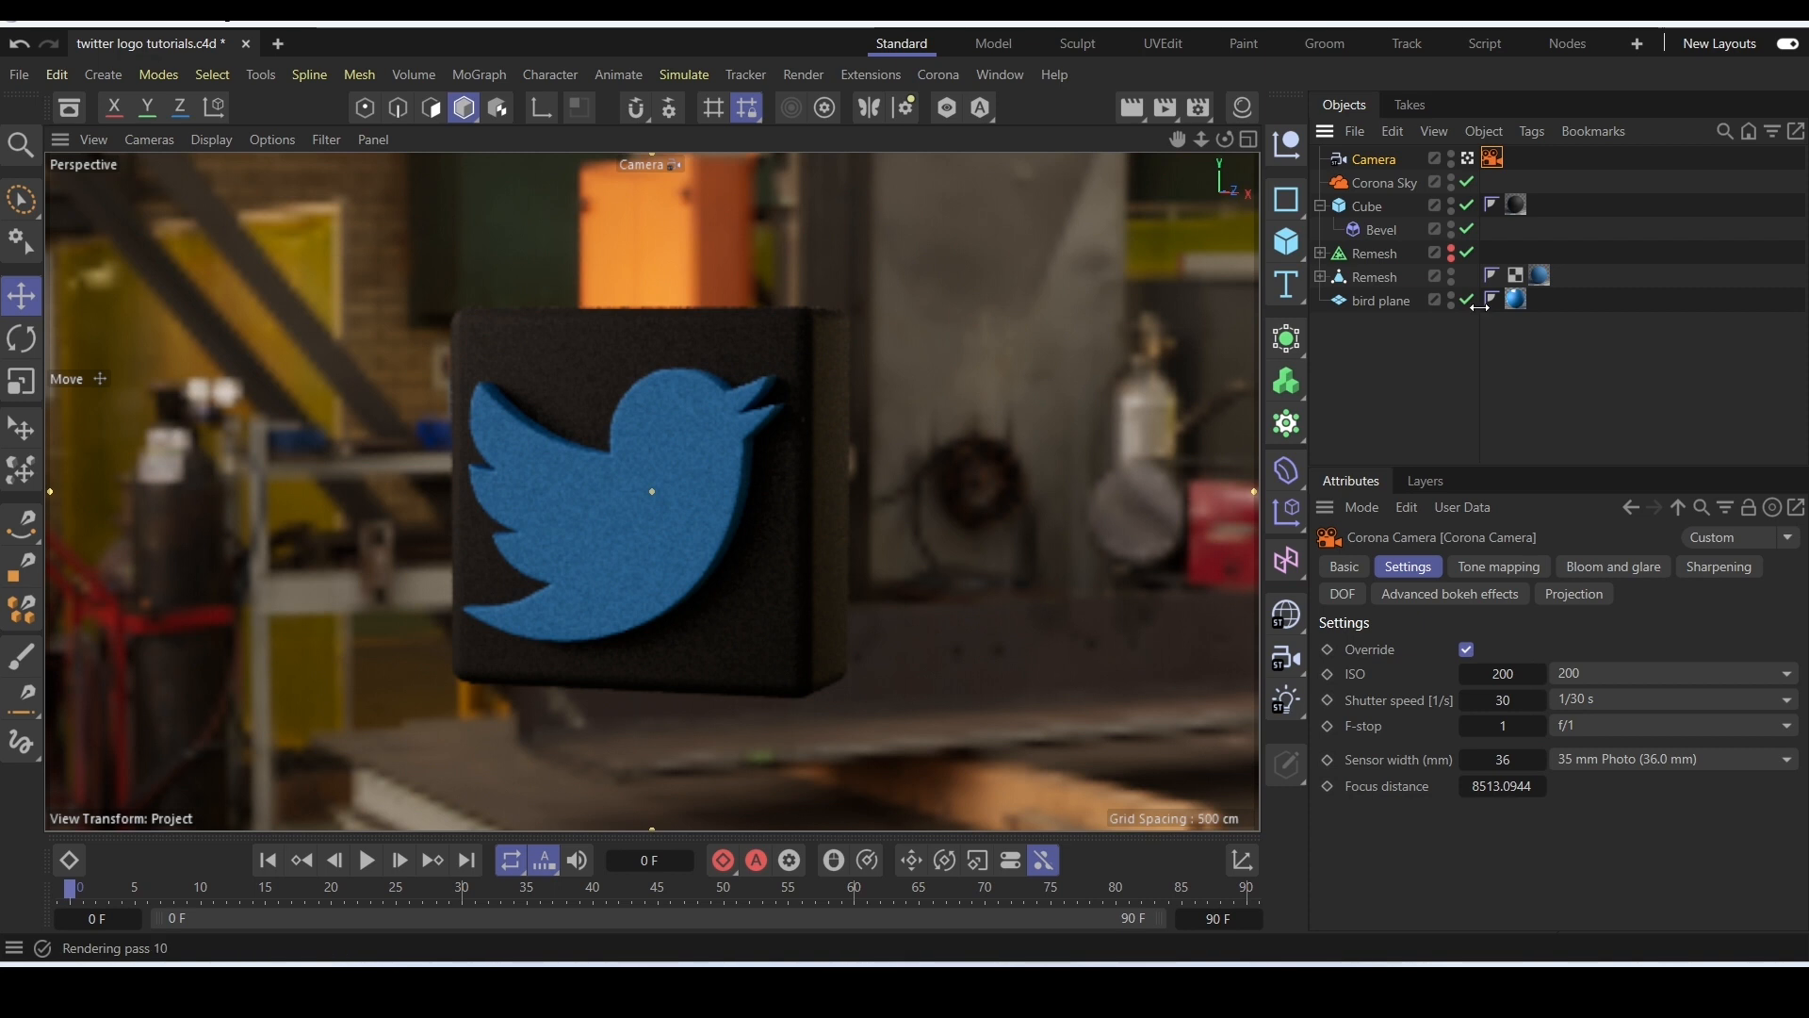
click(1444, 317)
Enable depth of field in Corona's camera and postprocessing render settings, then close the render settings.
click(1200, 109)
click(1173, 155)
click(1196, 288)
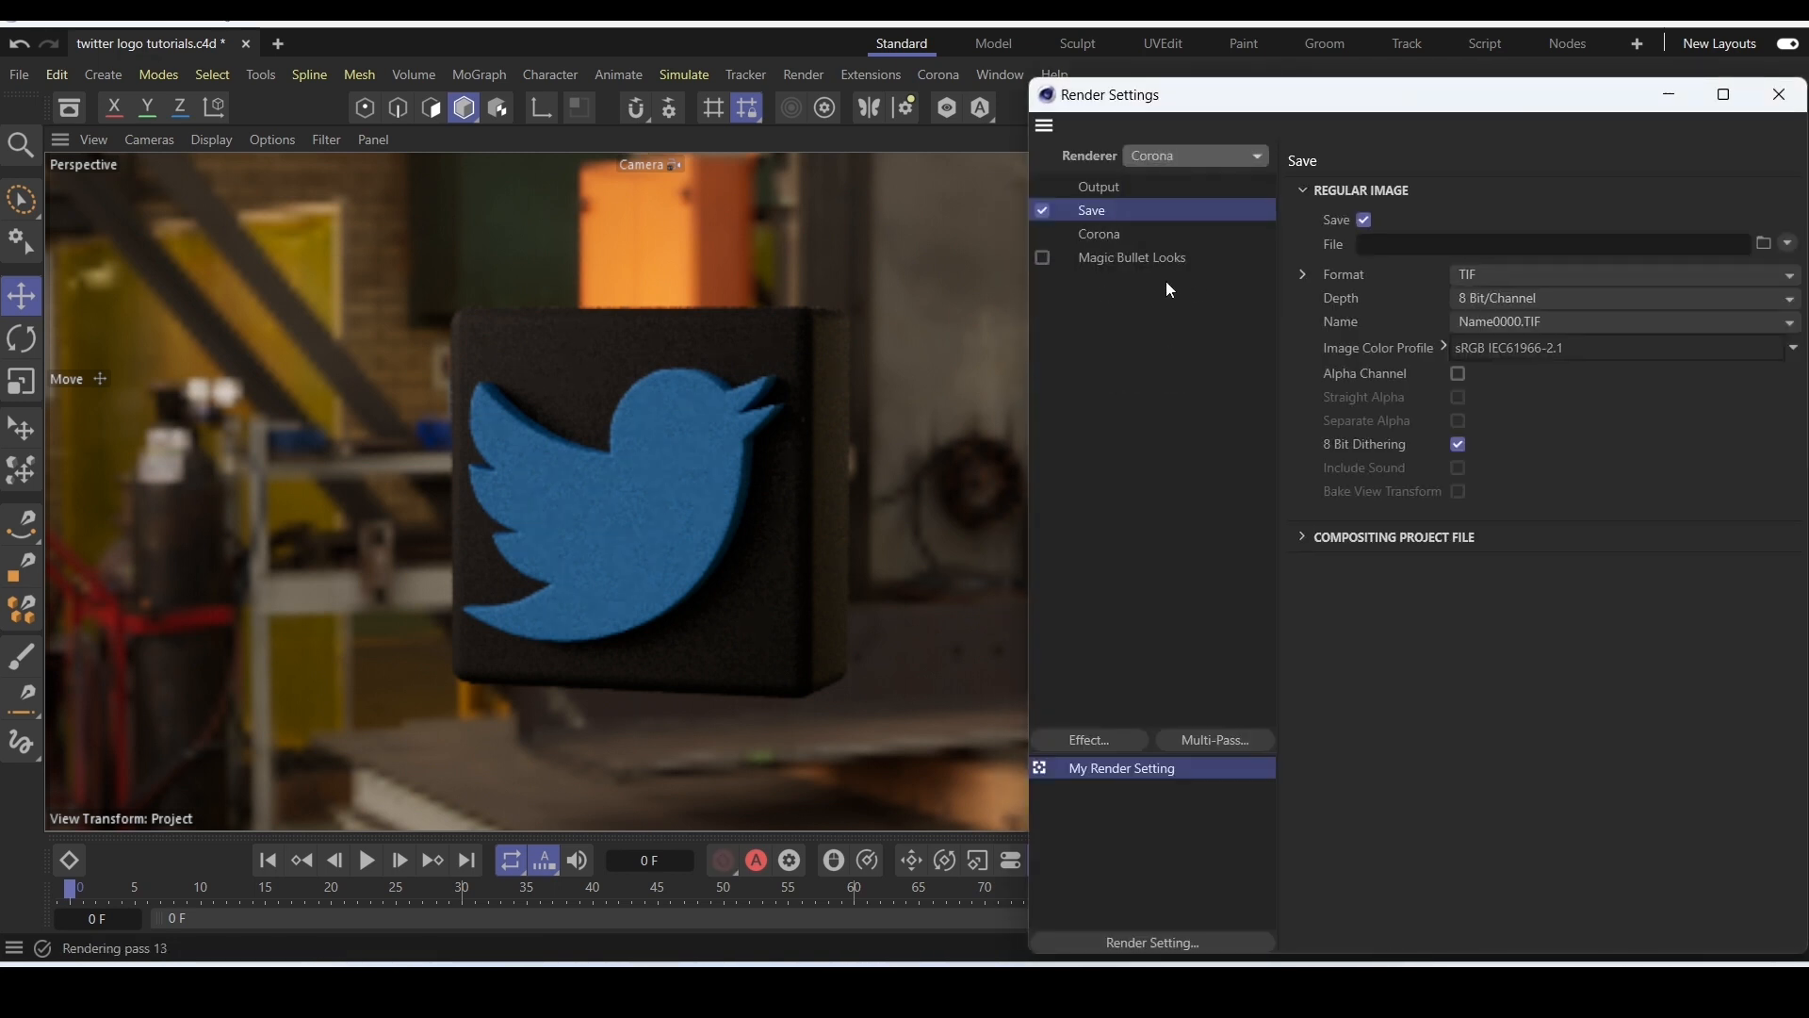
click(1102, 236)
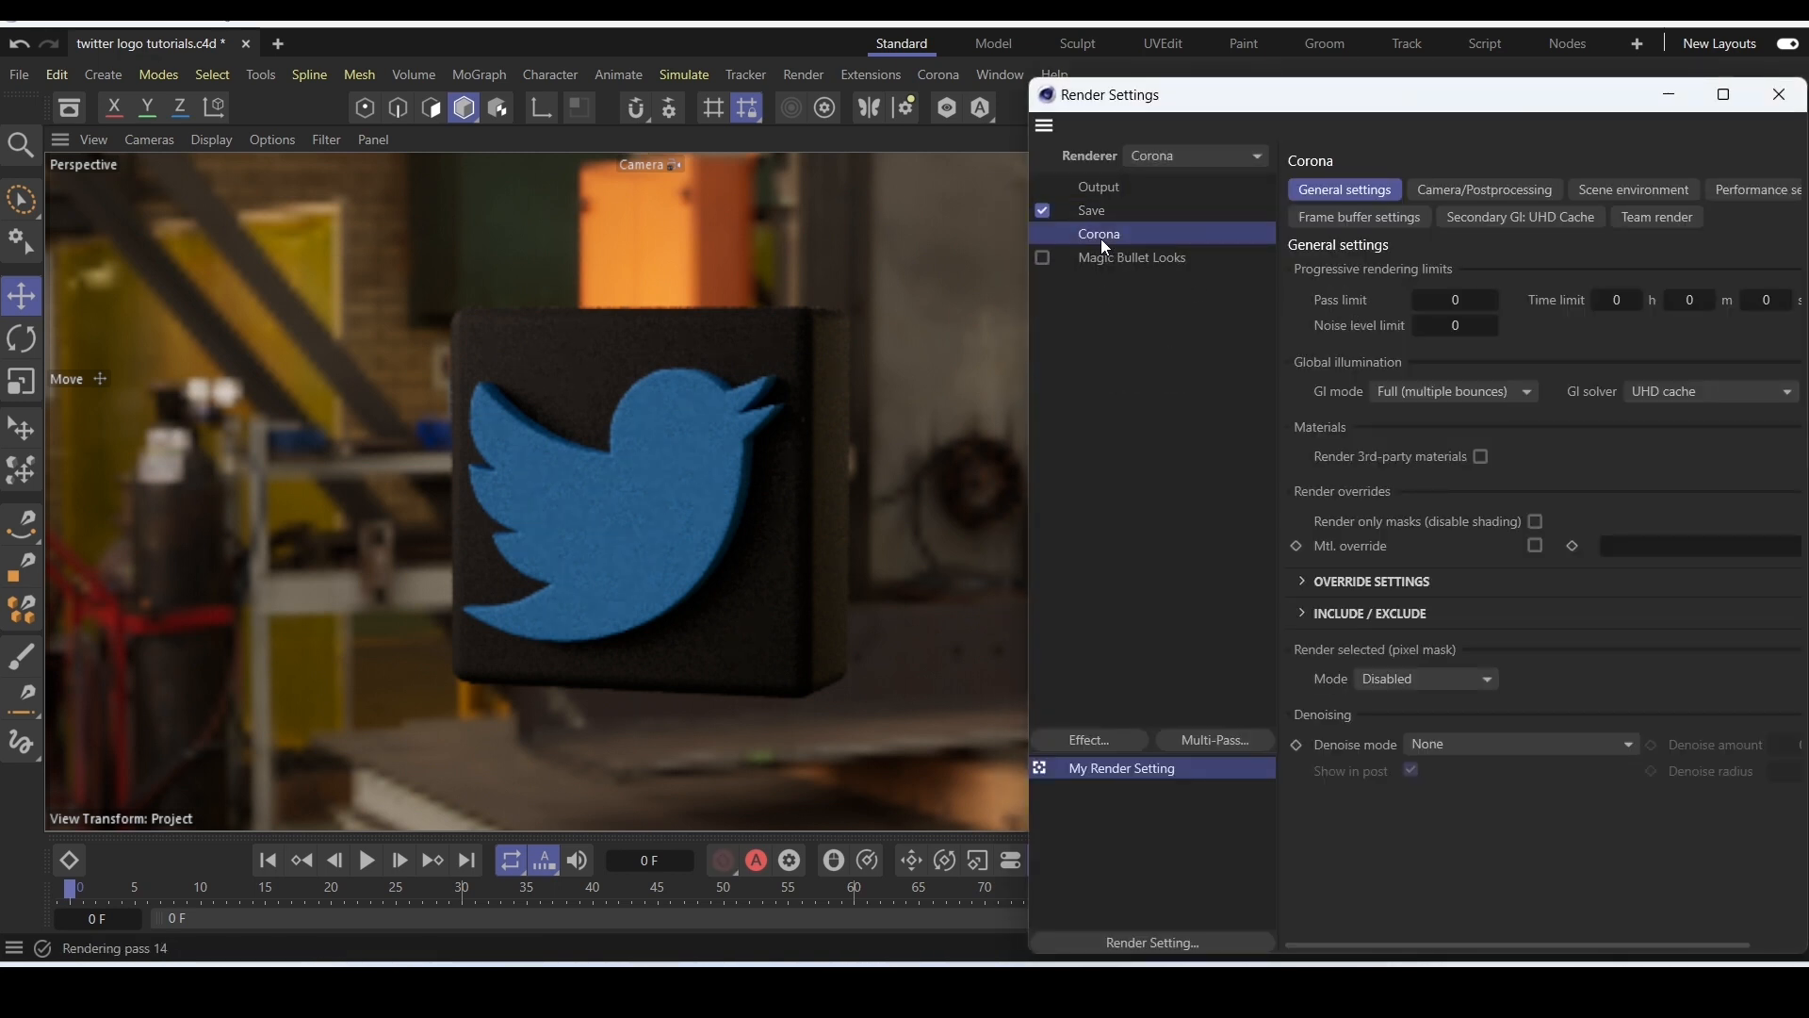
click(1685, 189)
click(1445, 194)
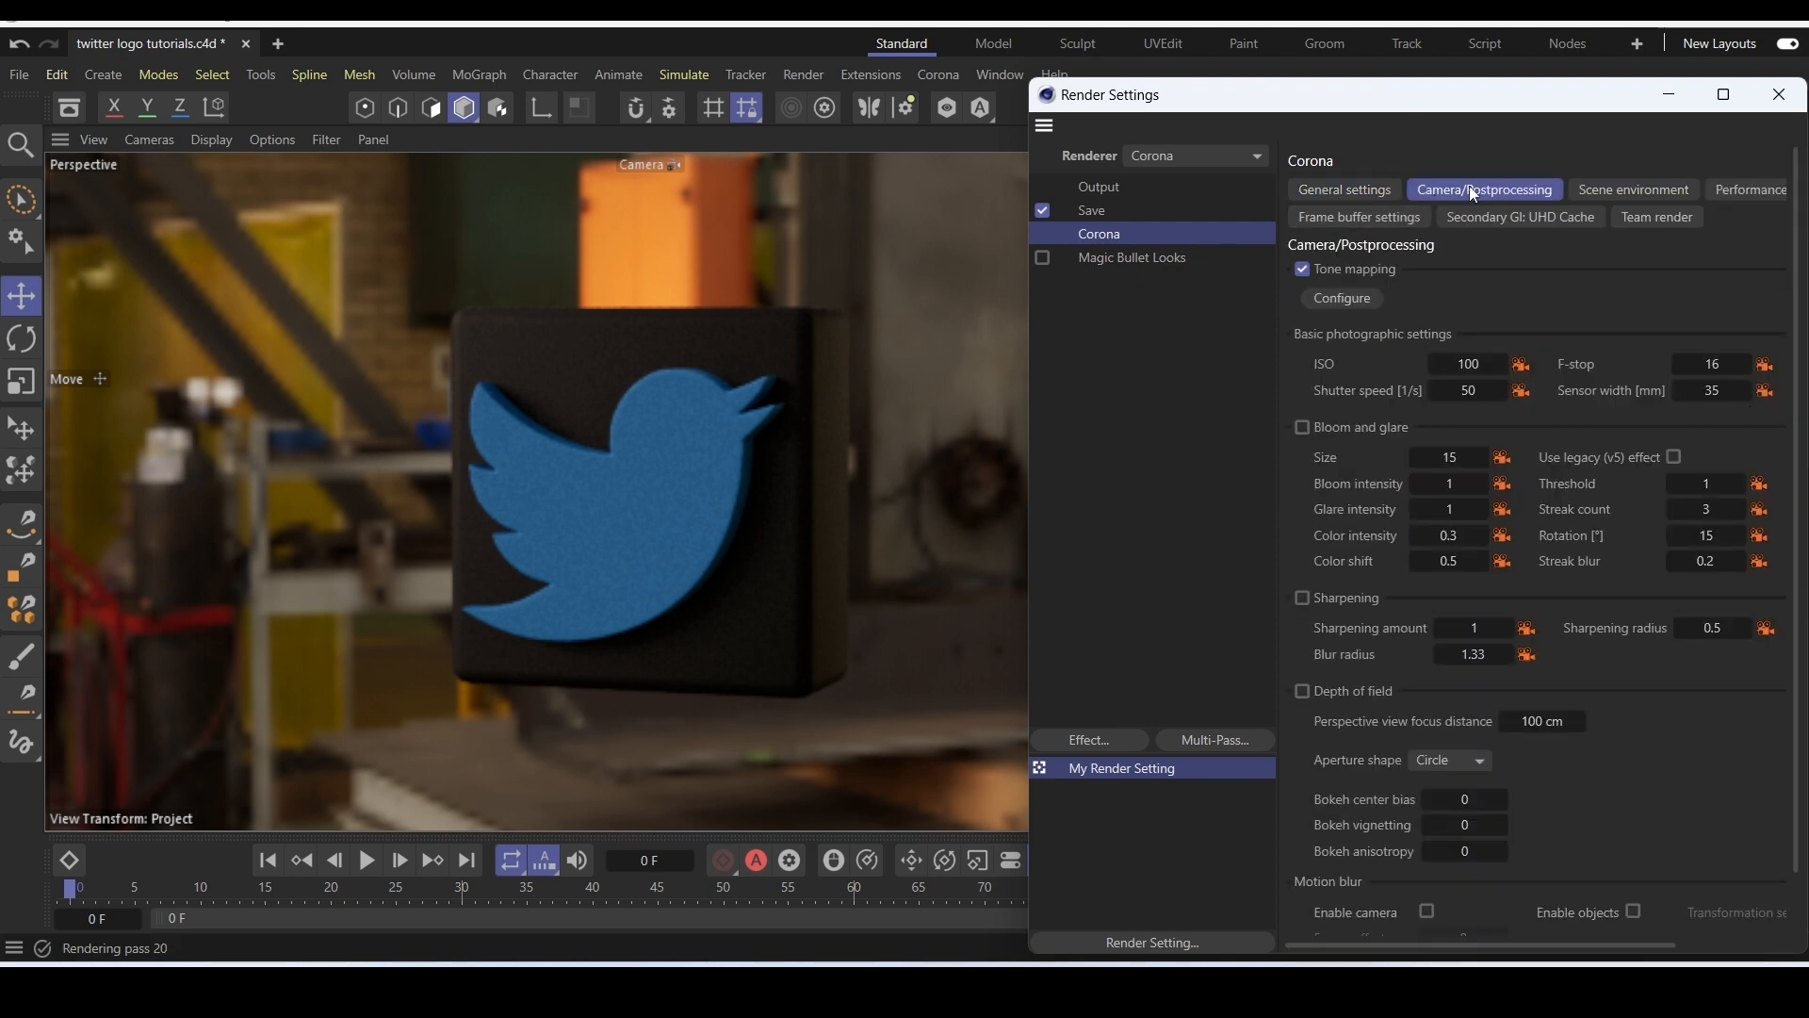
scroll(1355, 421, down, 2)
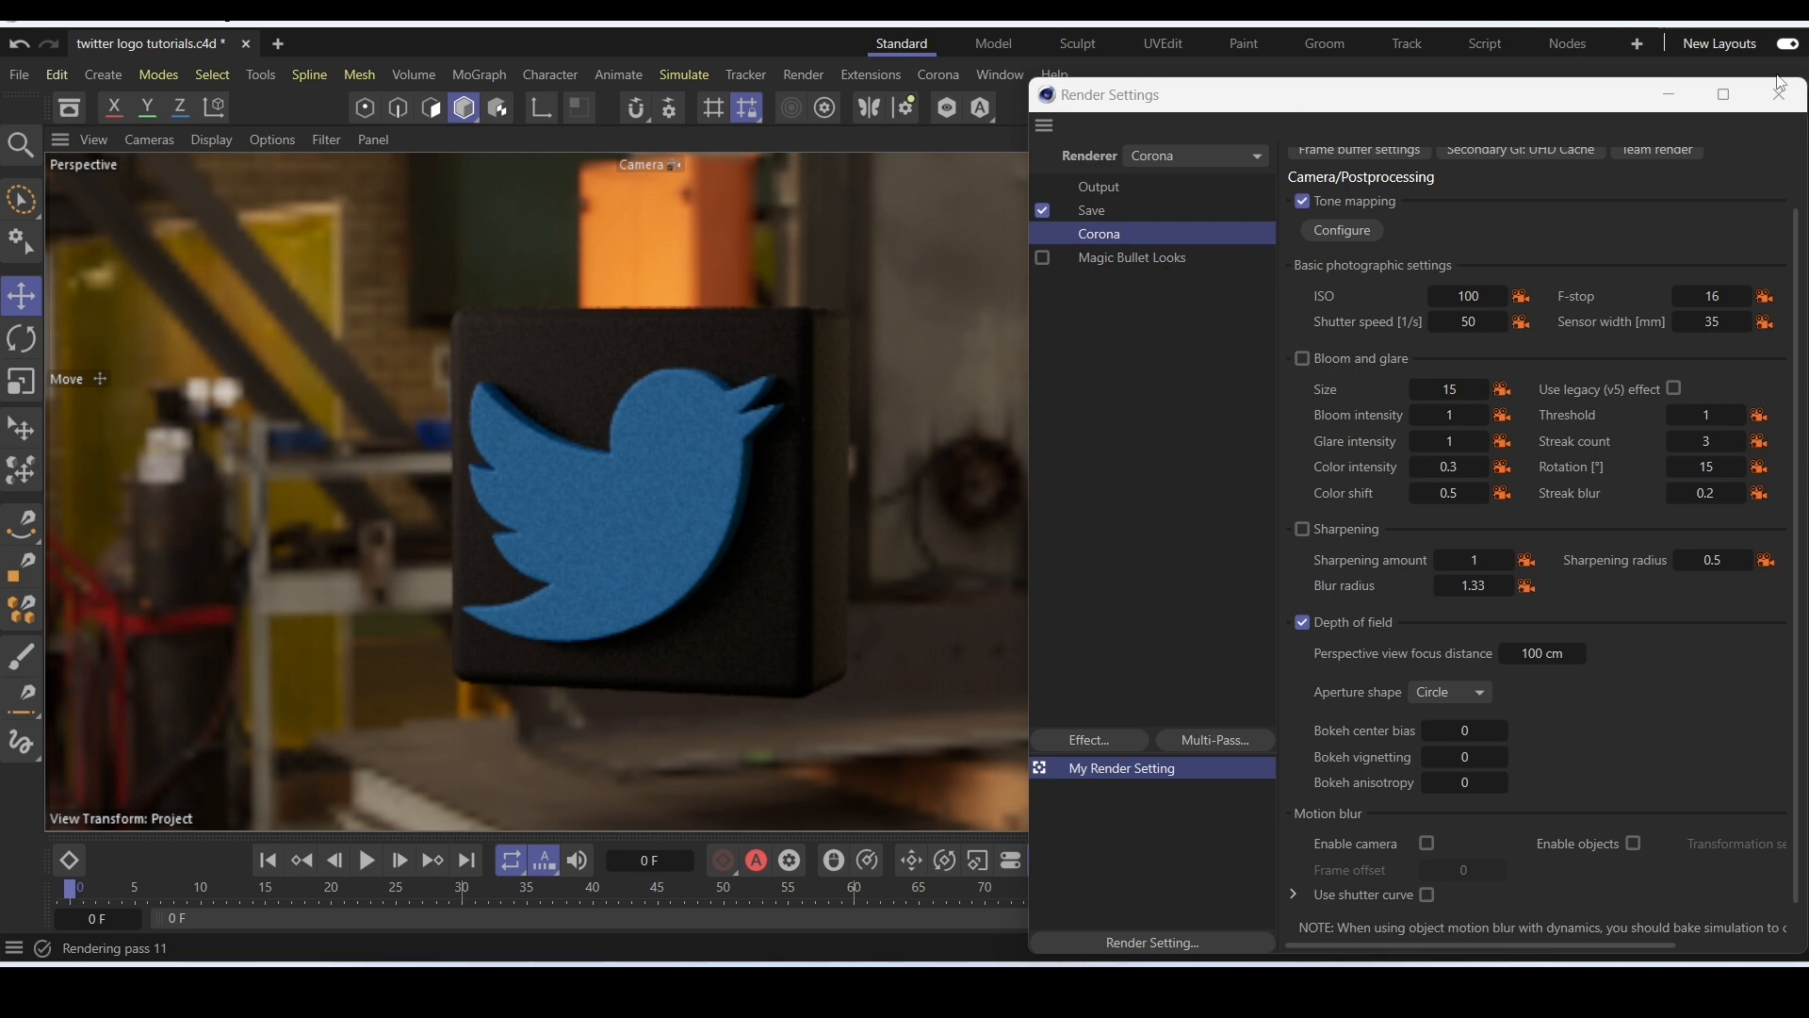
click(1779, 94)
Set the F-stop in the Corona Camera tag to 0.02 for a strongly blurred background.
click(1361, 165)
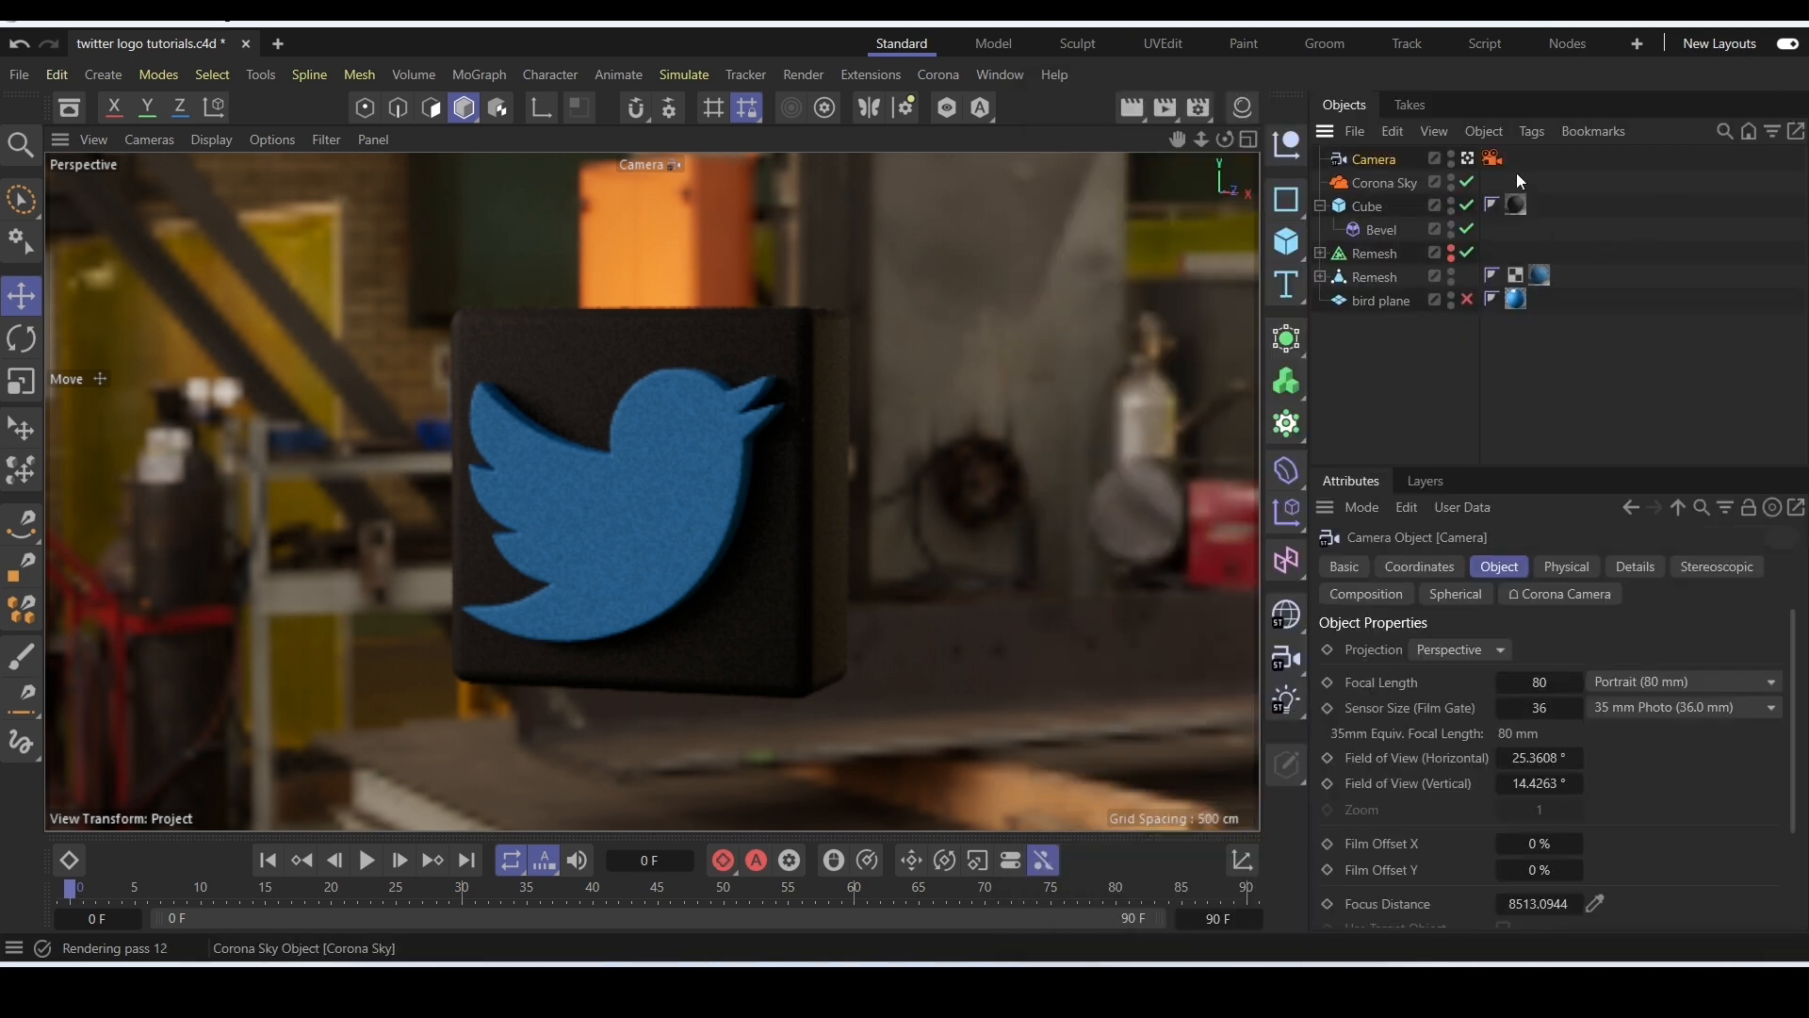
click(1491, 160)
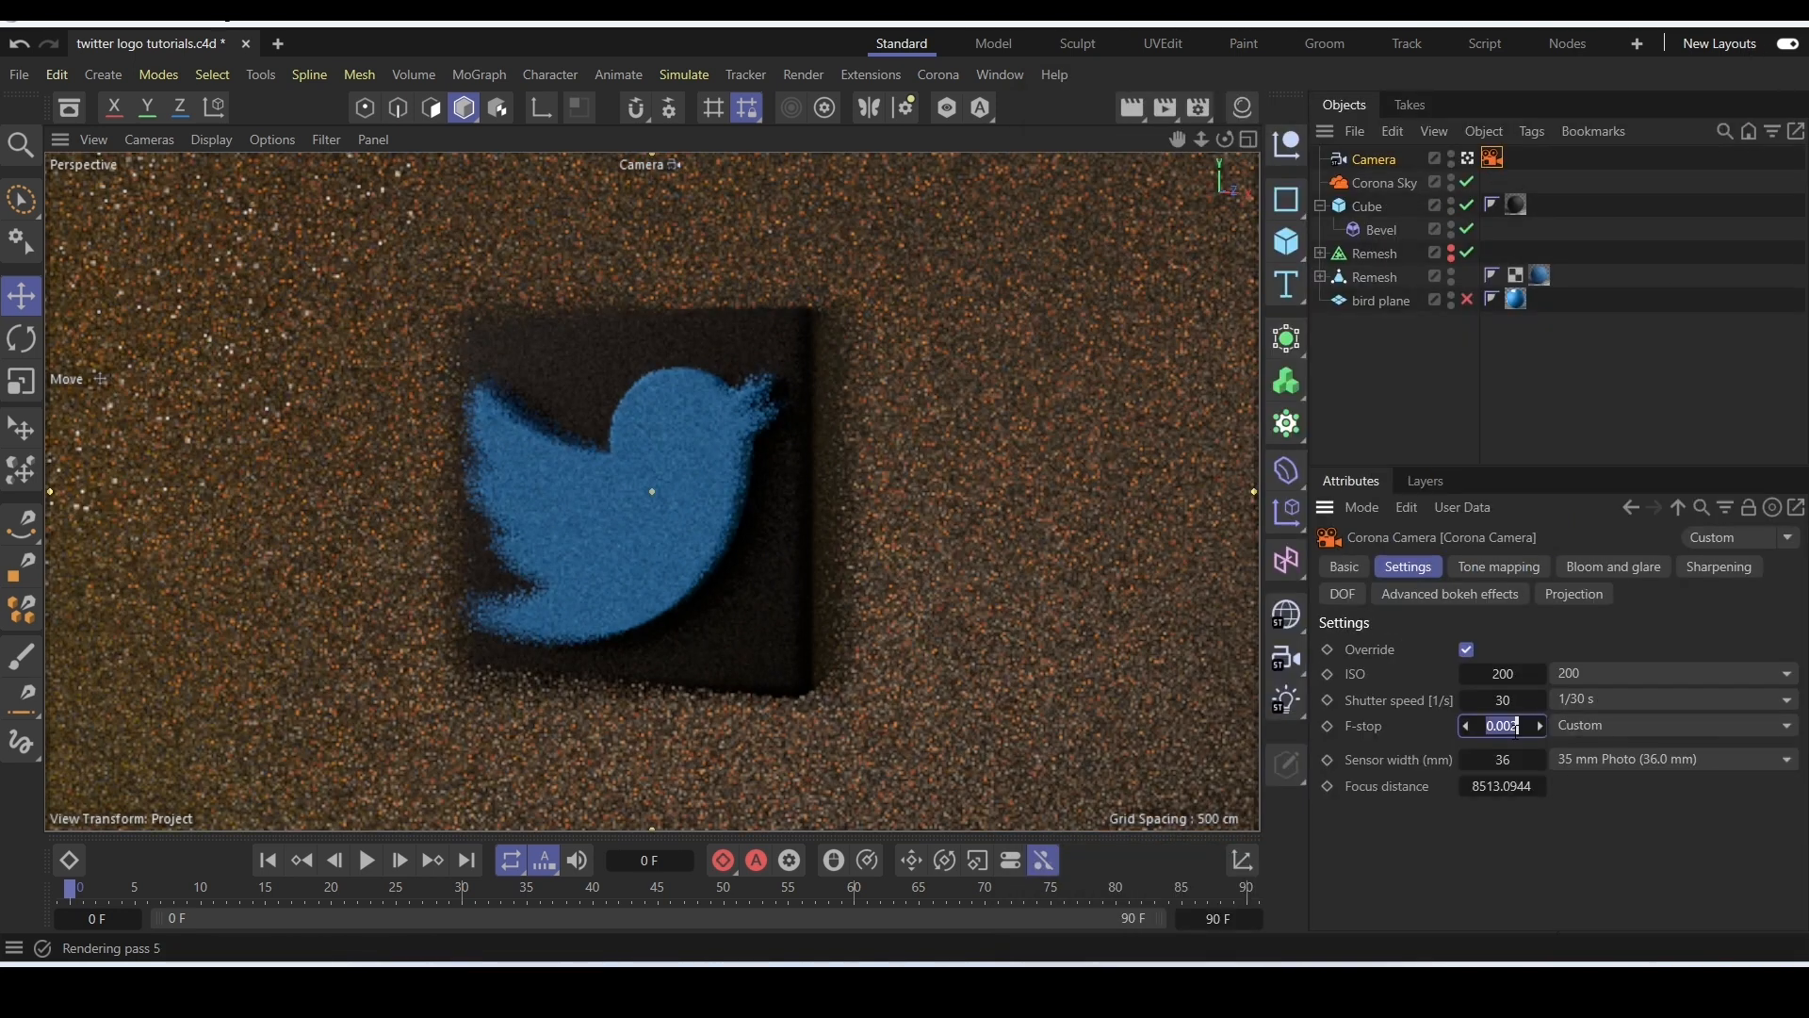
text(0.02)
key(Return)
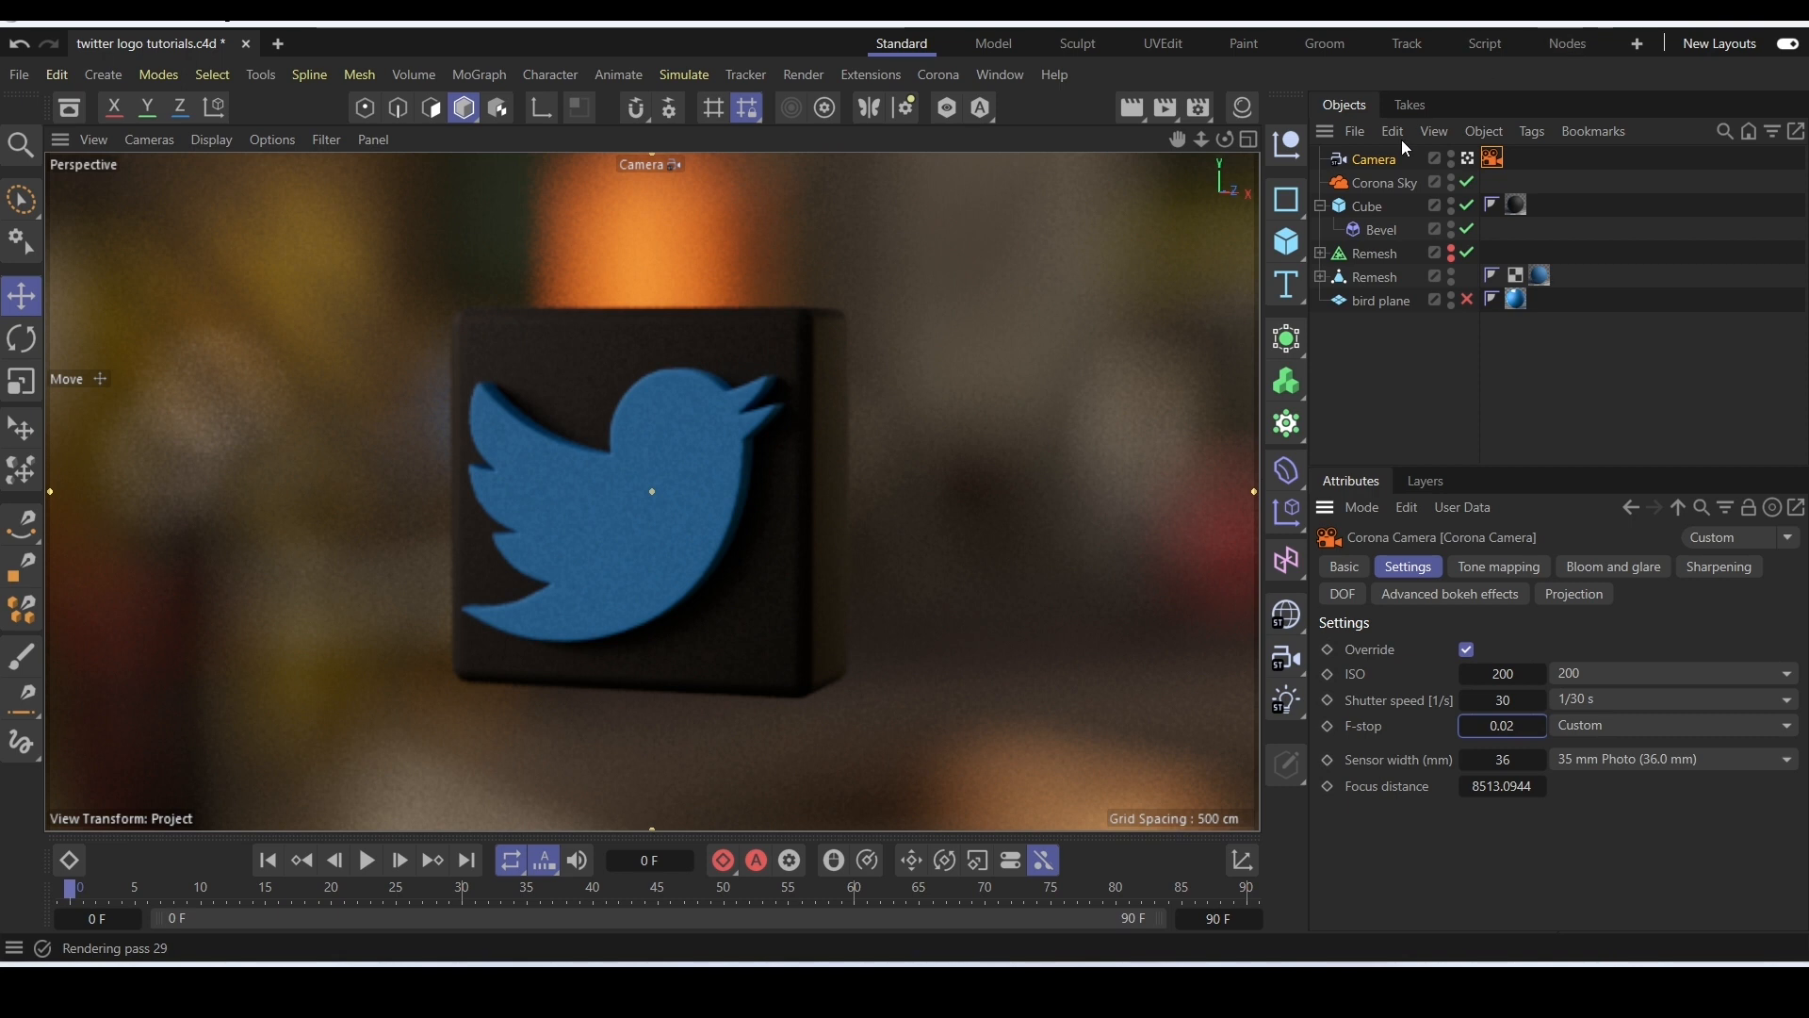
Set the Corona Sky's intensity to 2.
click(1394, 188)
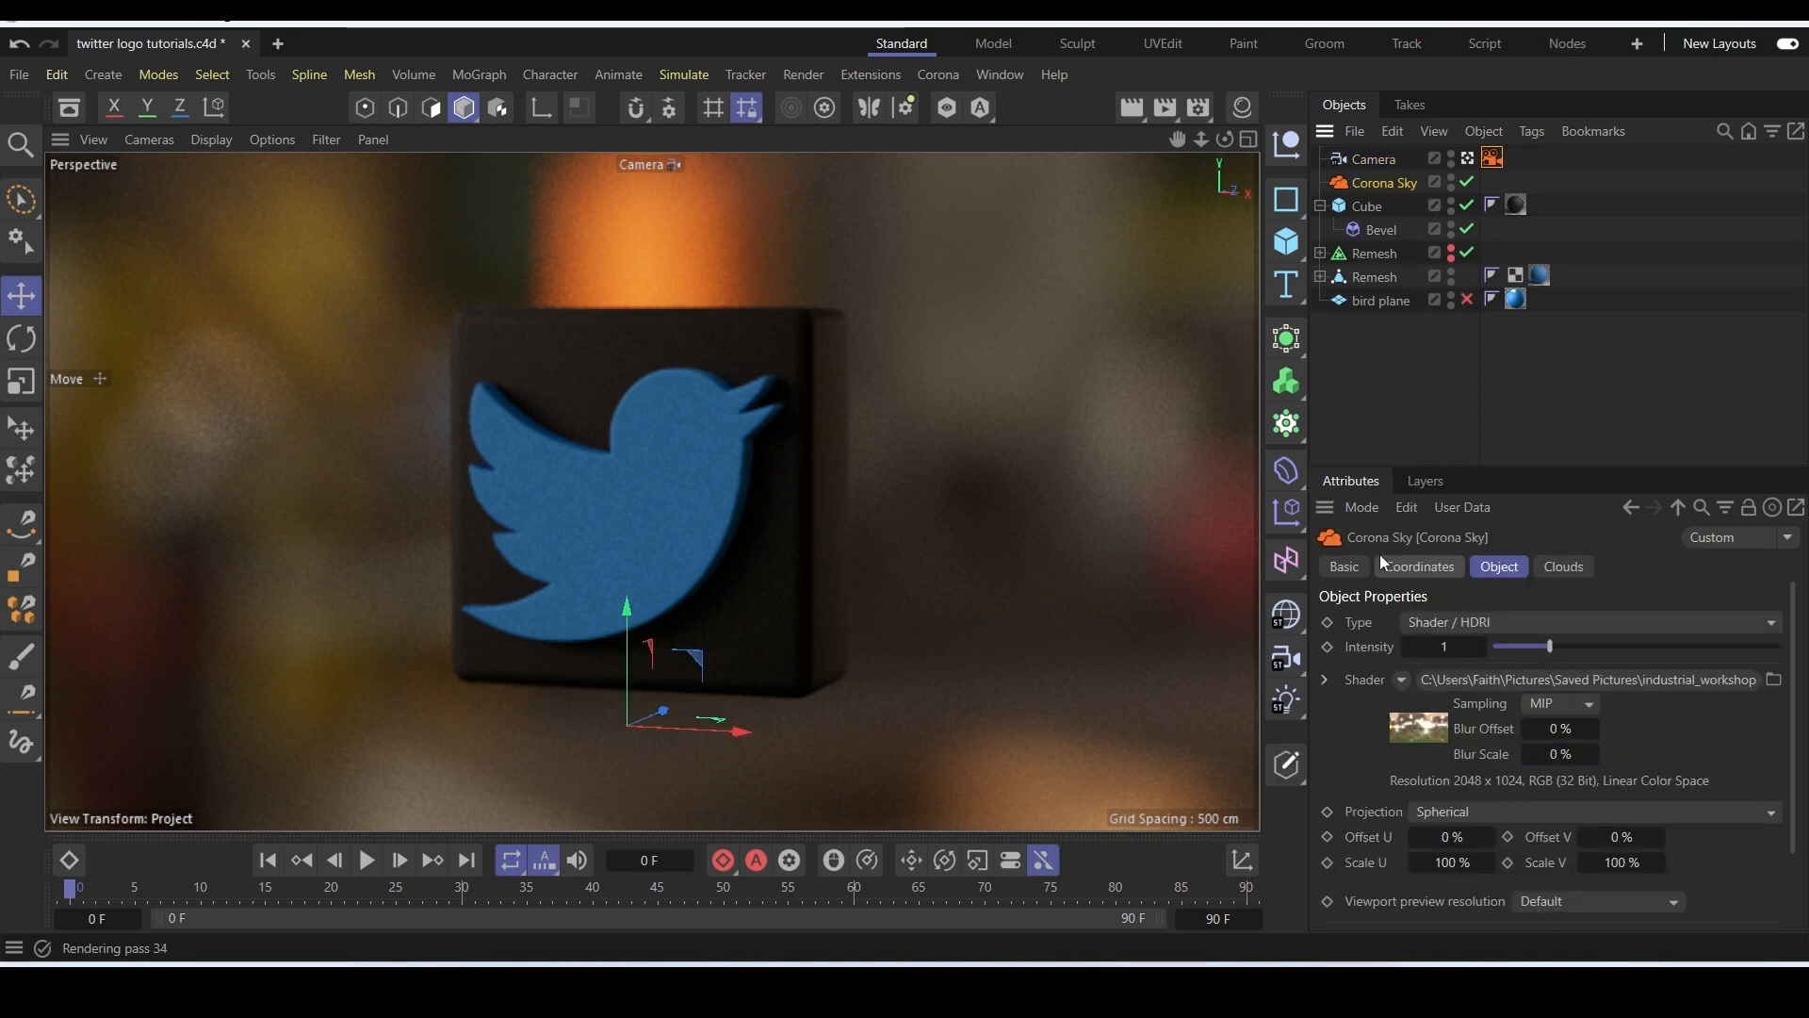
text(2)
key(Return)
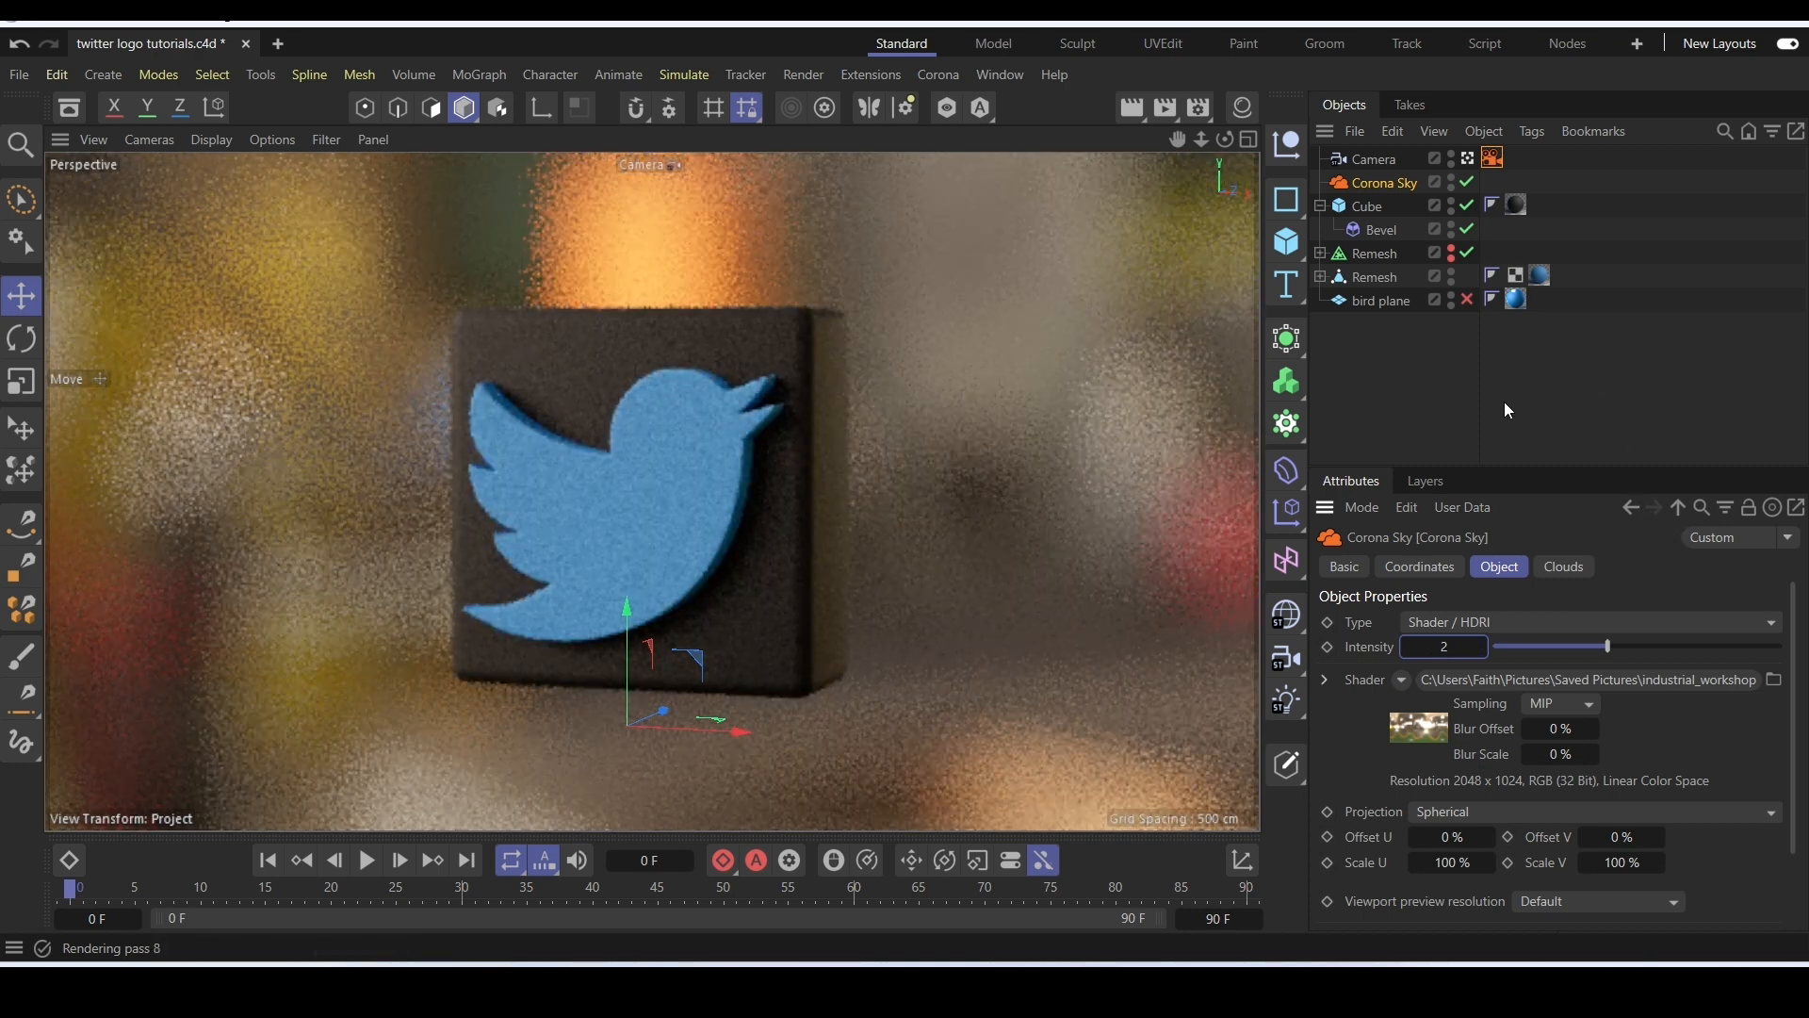
Reduce the base layer roughness of the block's black Physical.1 material to 30%.
click(1246, 113)
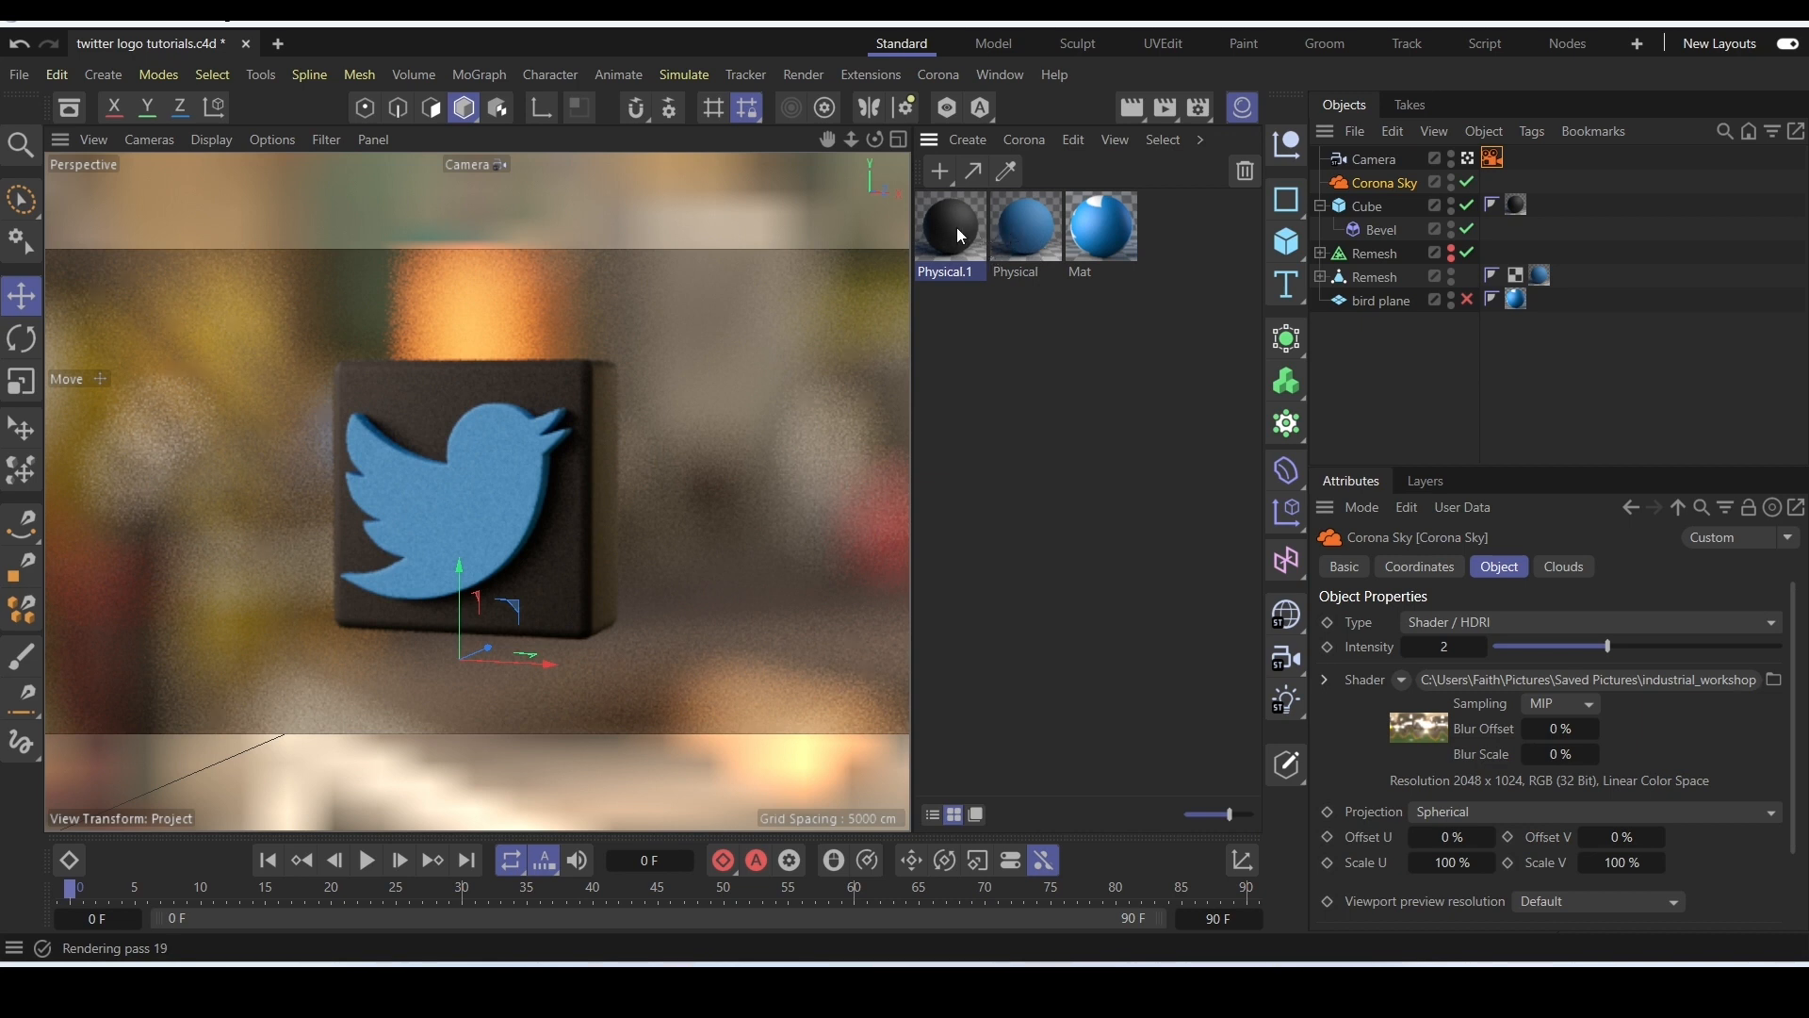
double_click(958, 228)
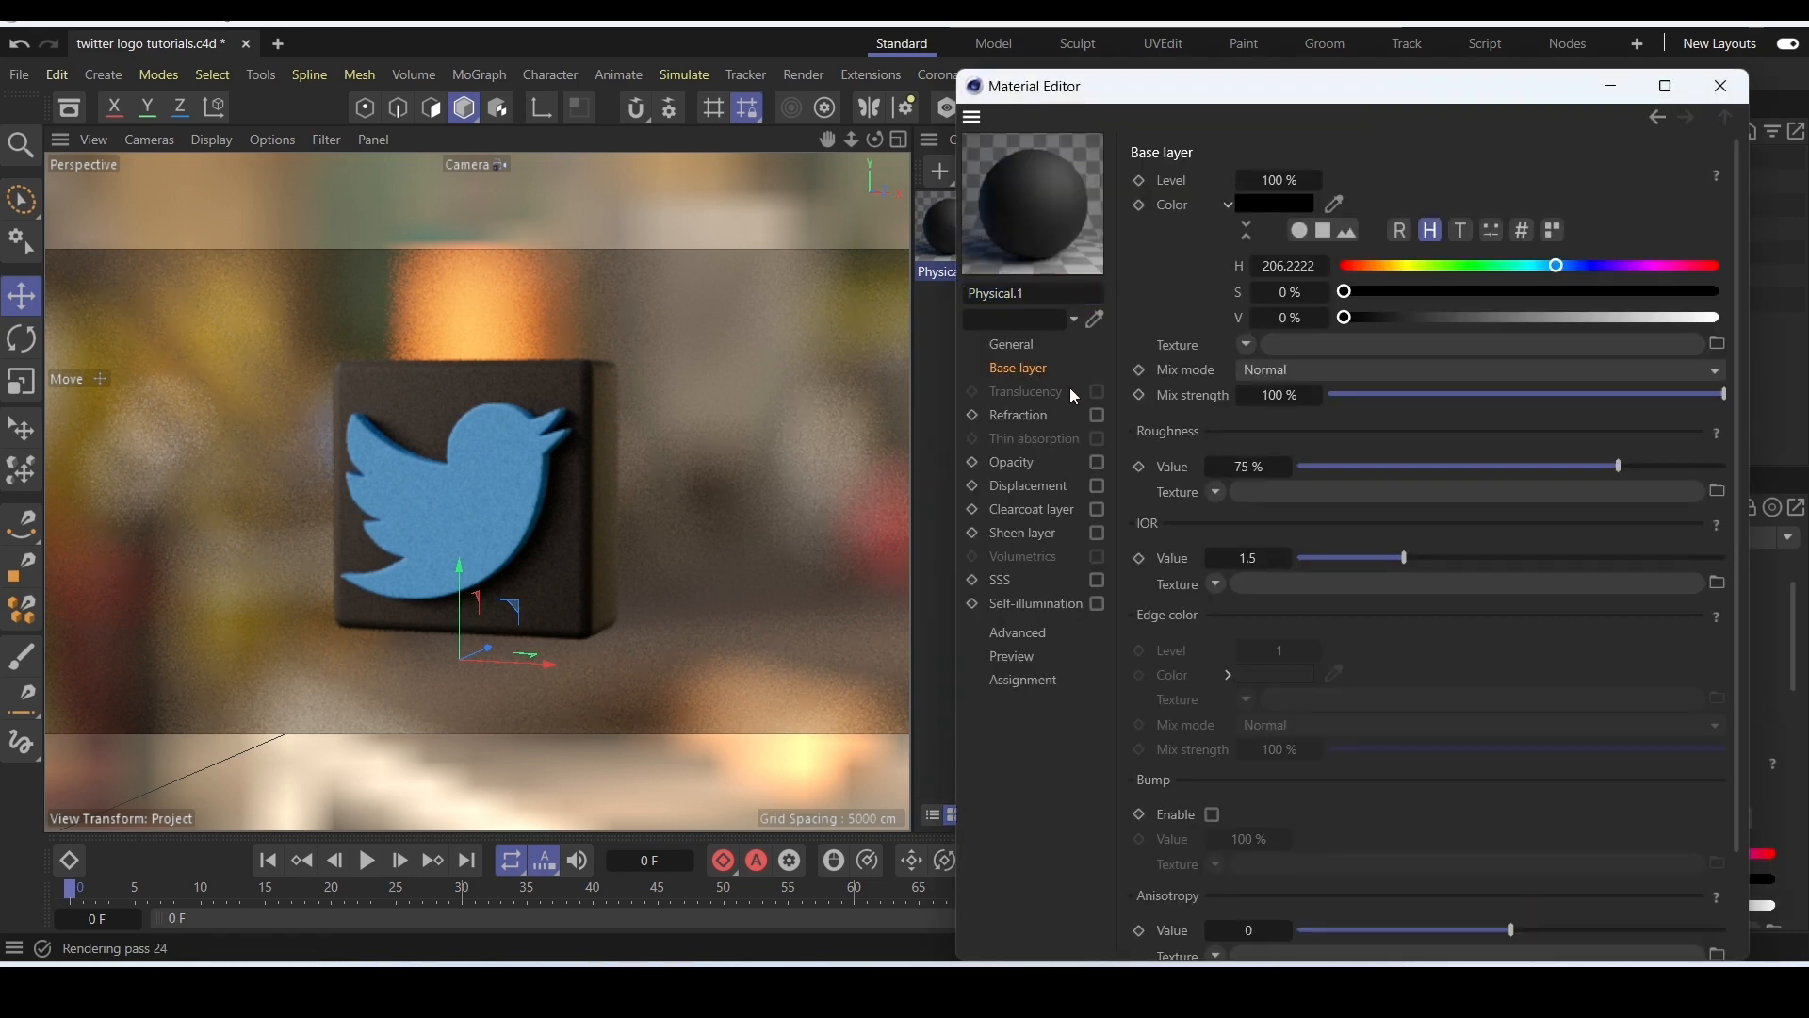
click(1461, 463)
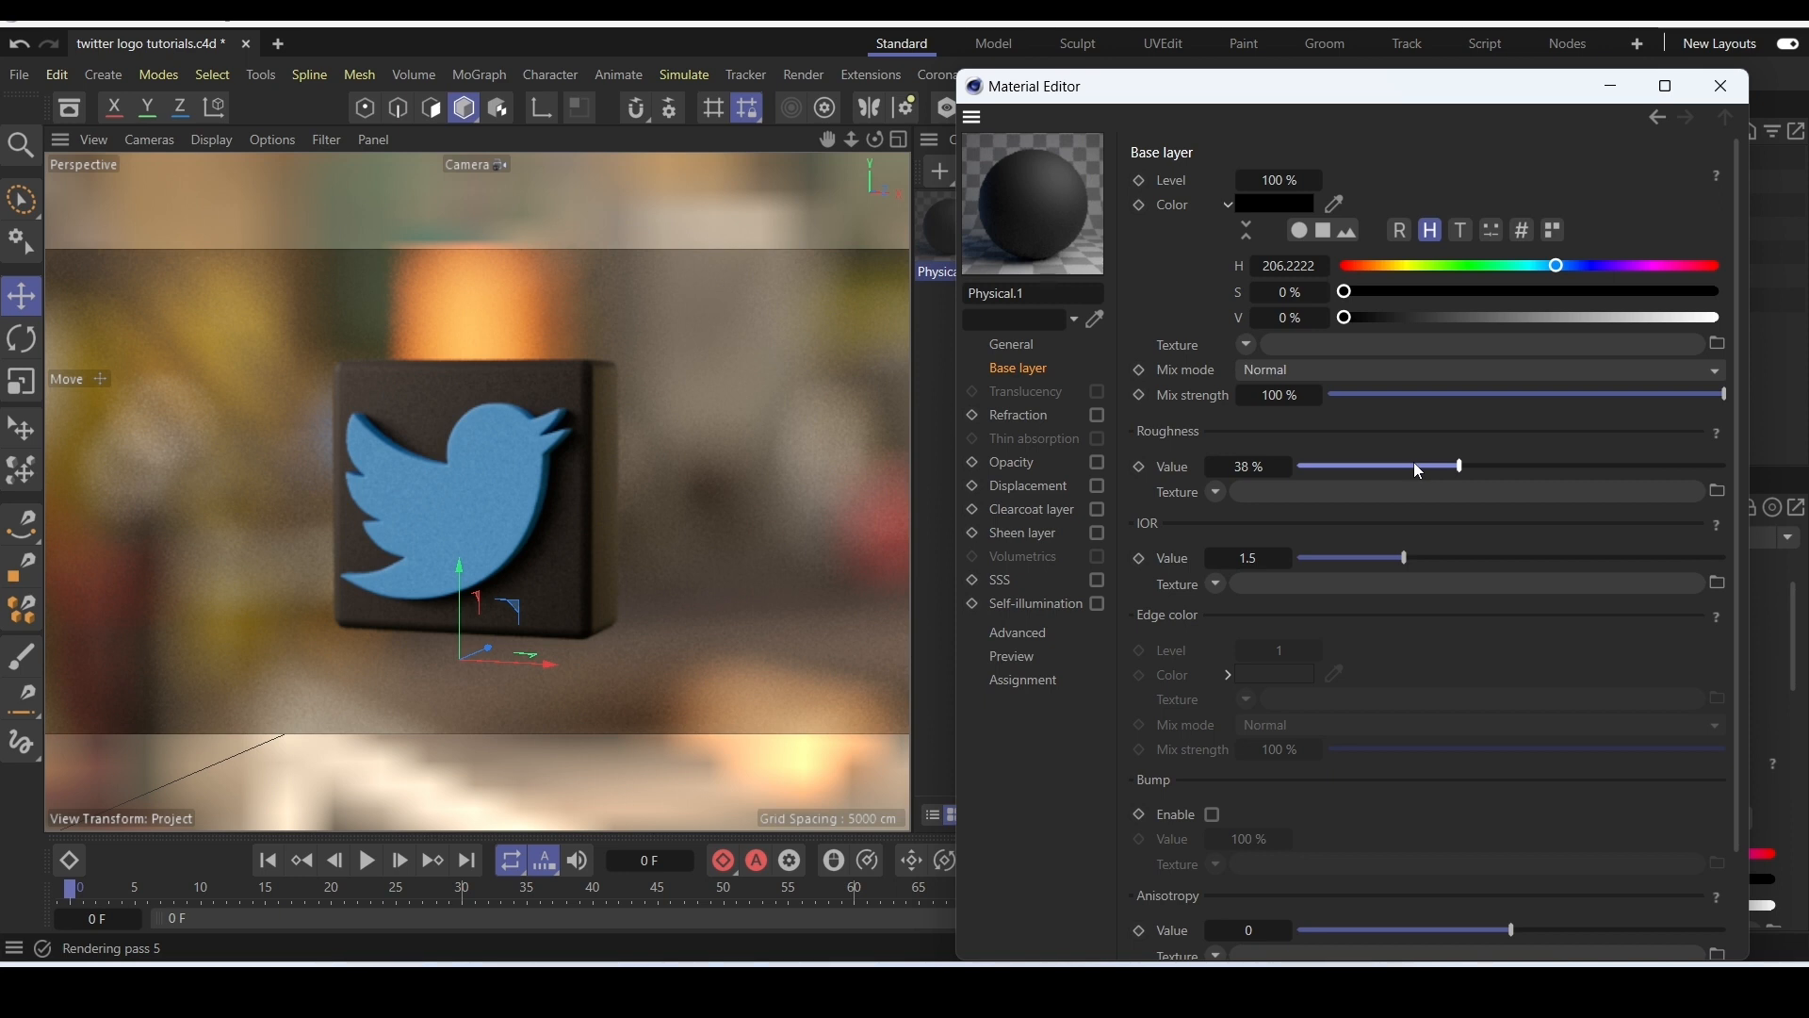
click(1426, 468)
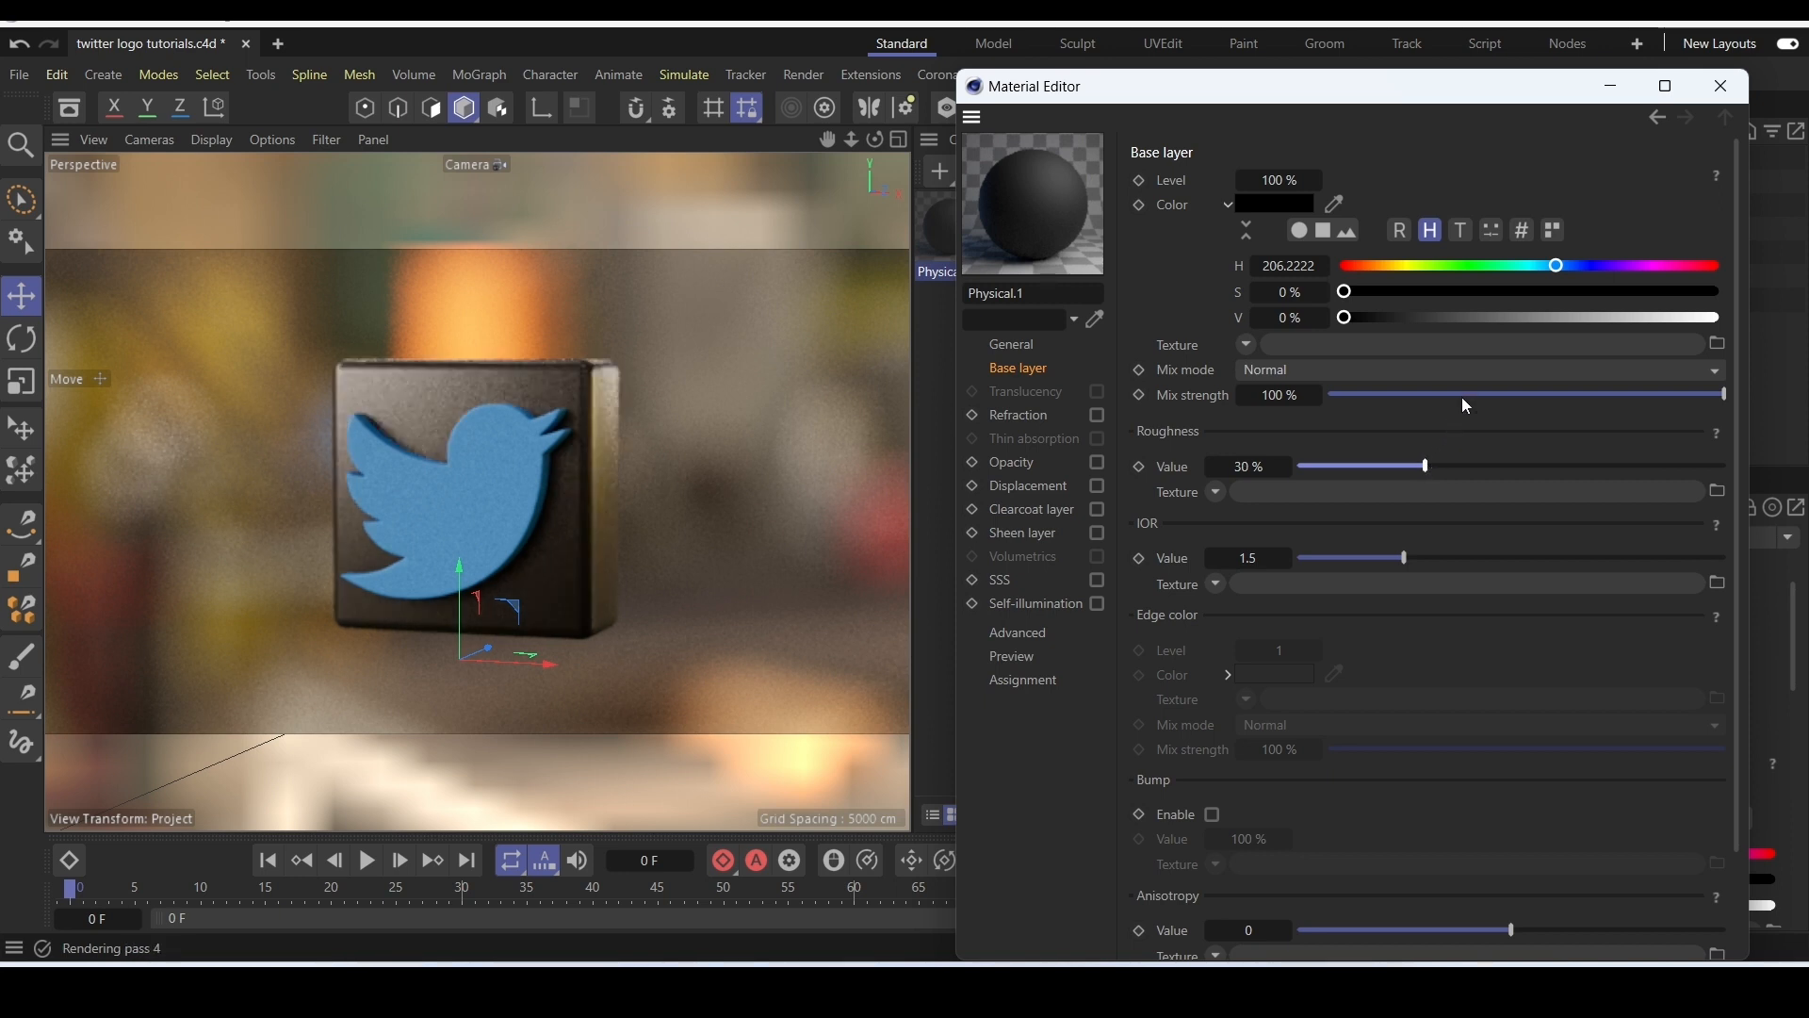
click(1721, 86)
Lower the base layer roughness of the bird's blue Physical material and close the material editor.
double_click(1007, 240)
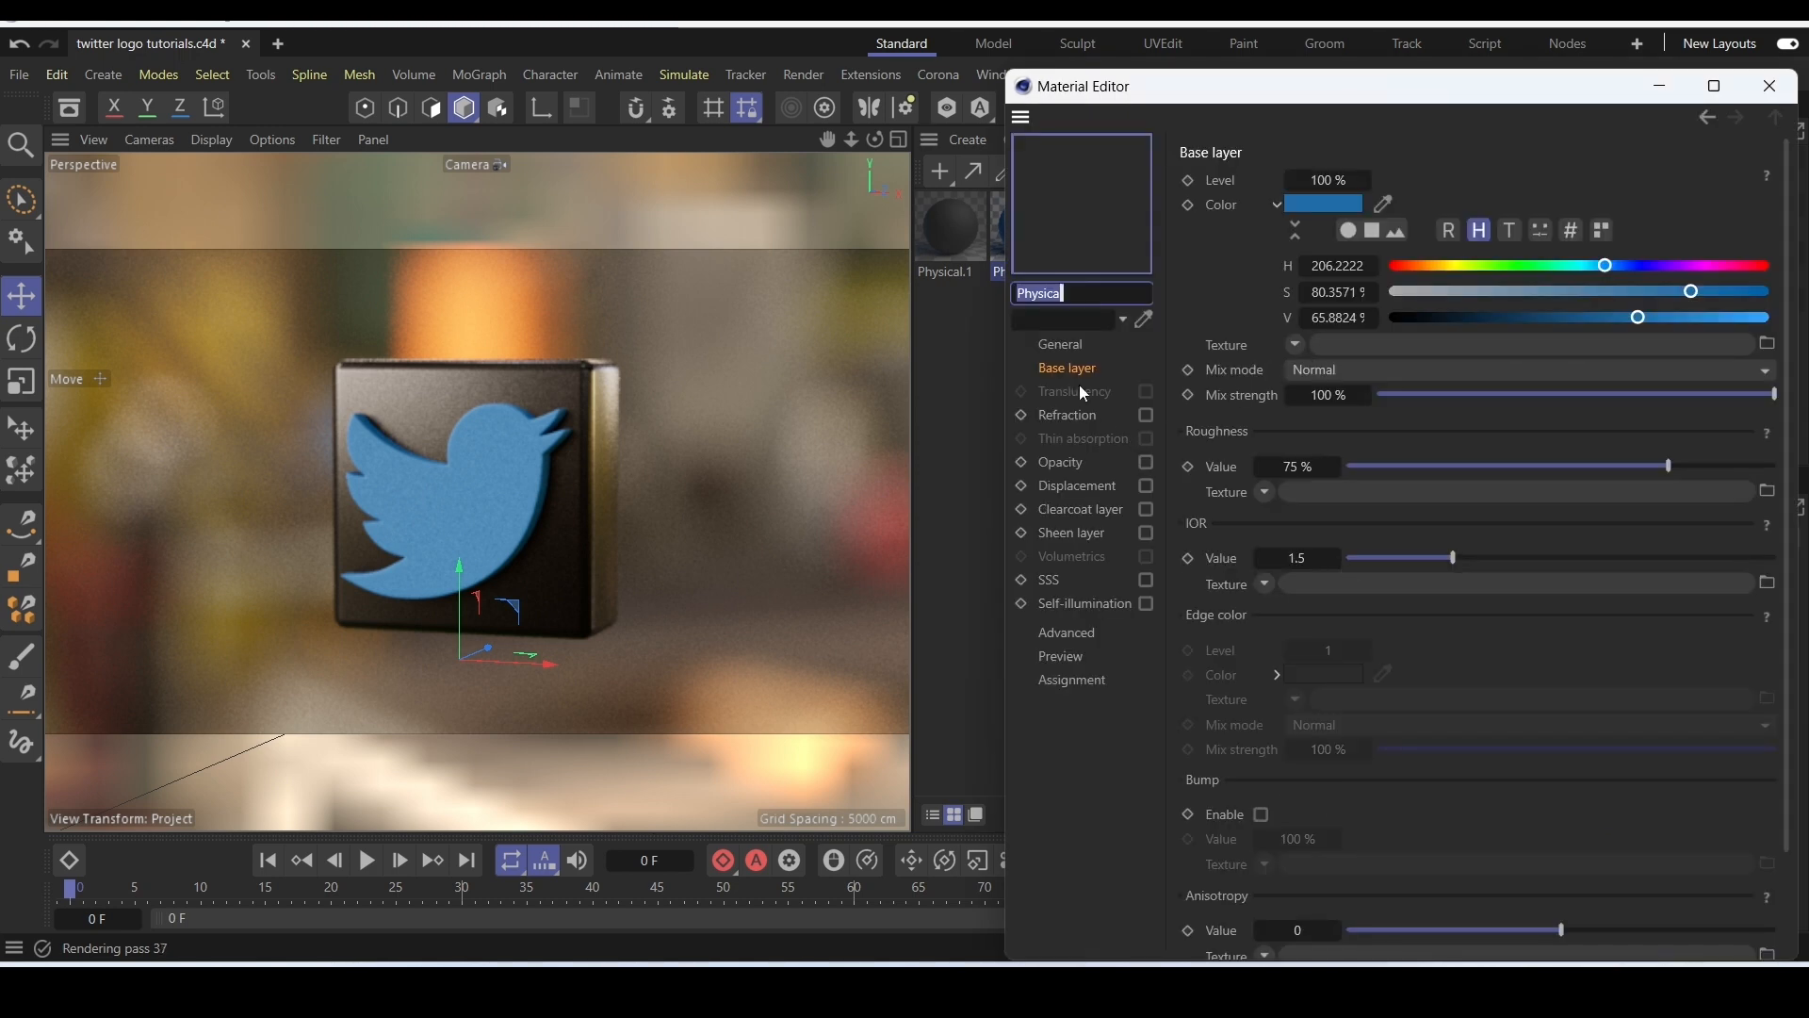
click(1437, 465)
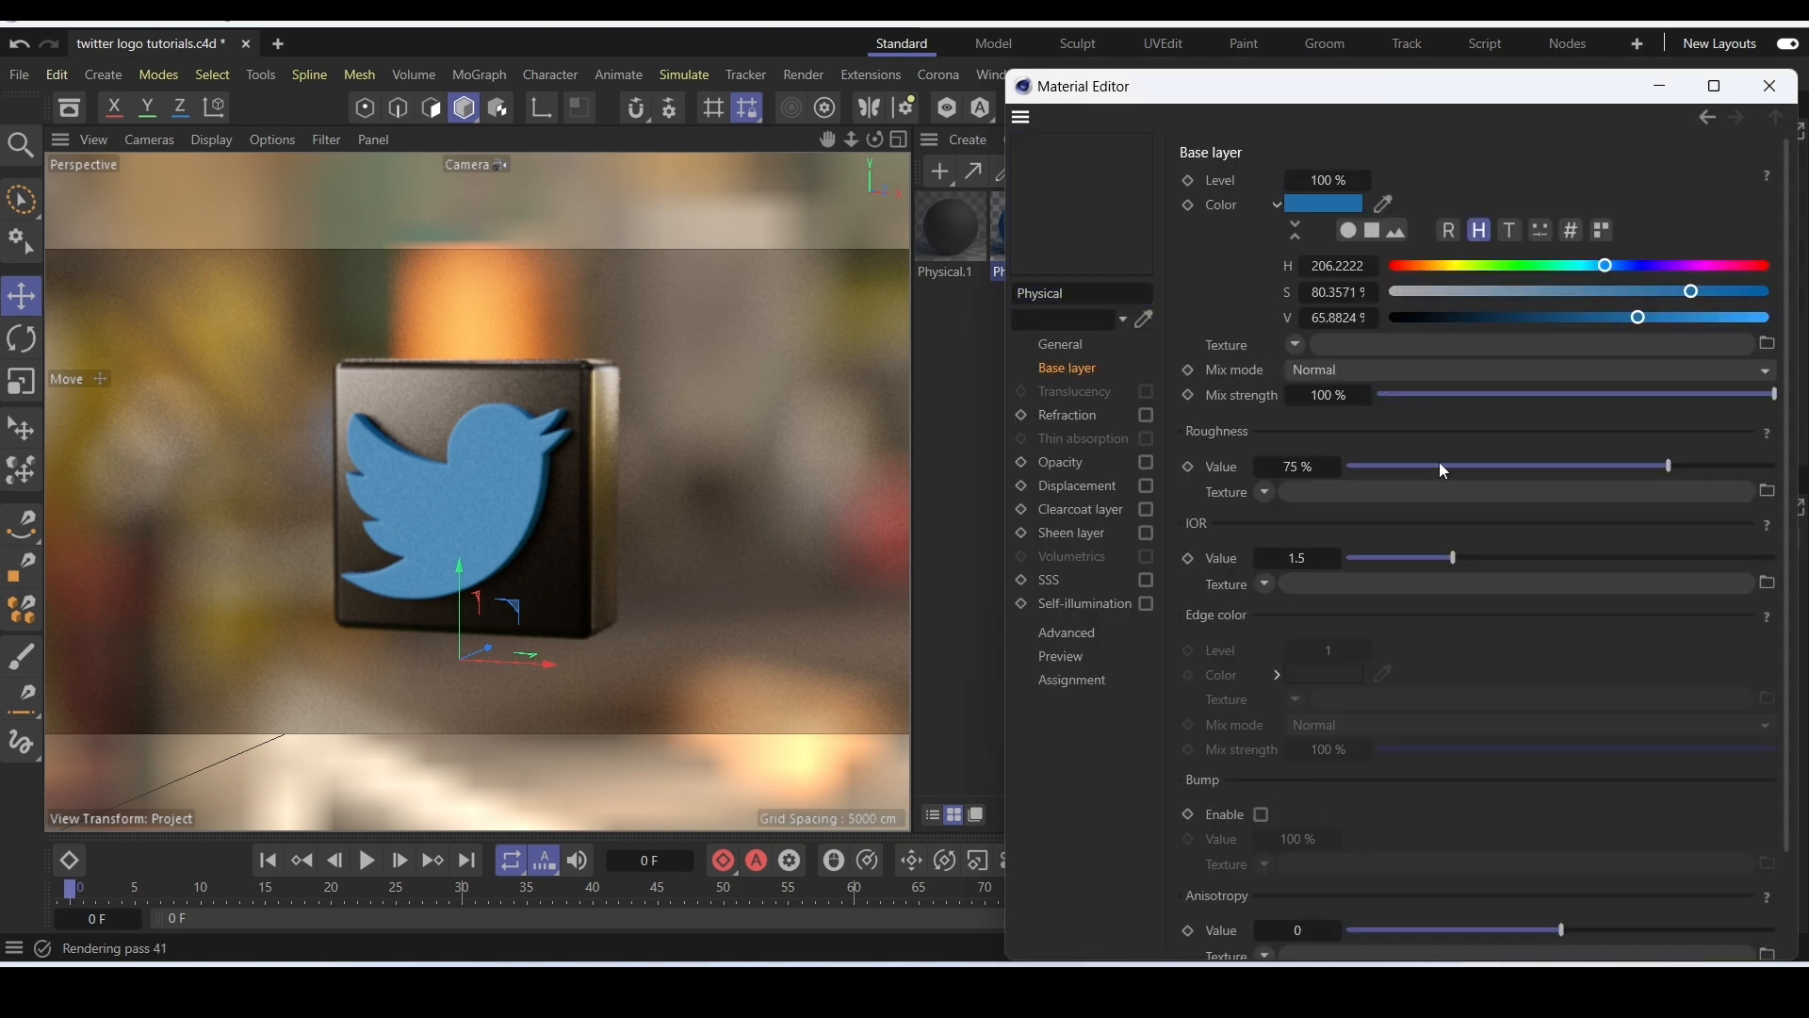
click(1466, 465)
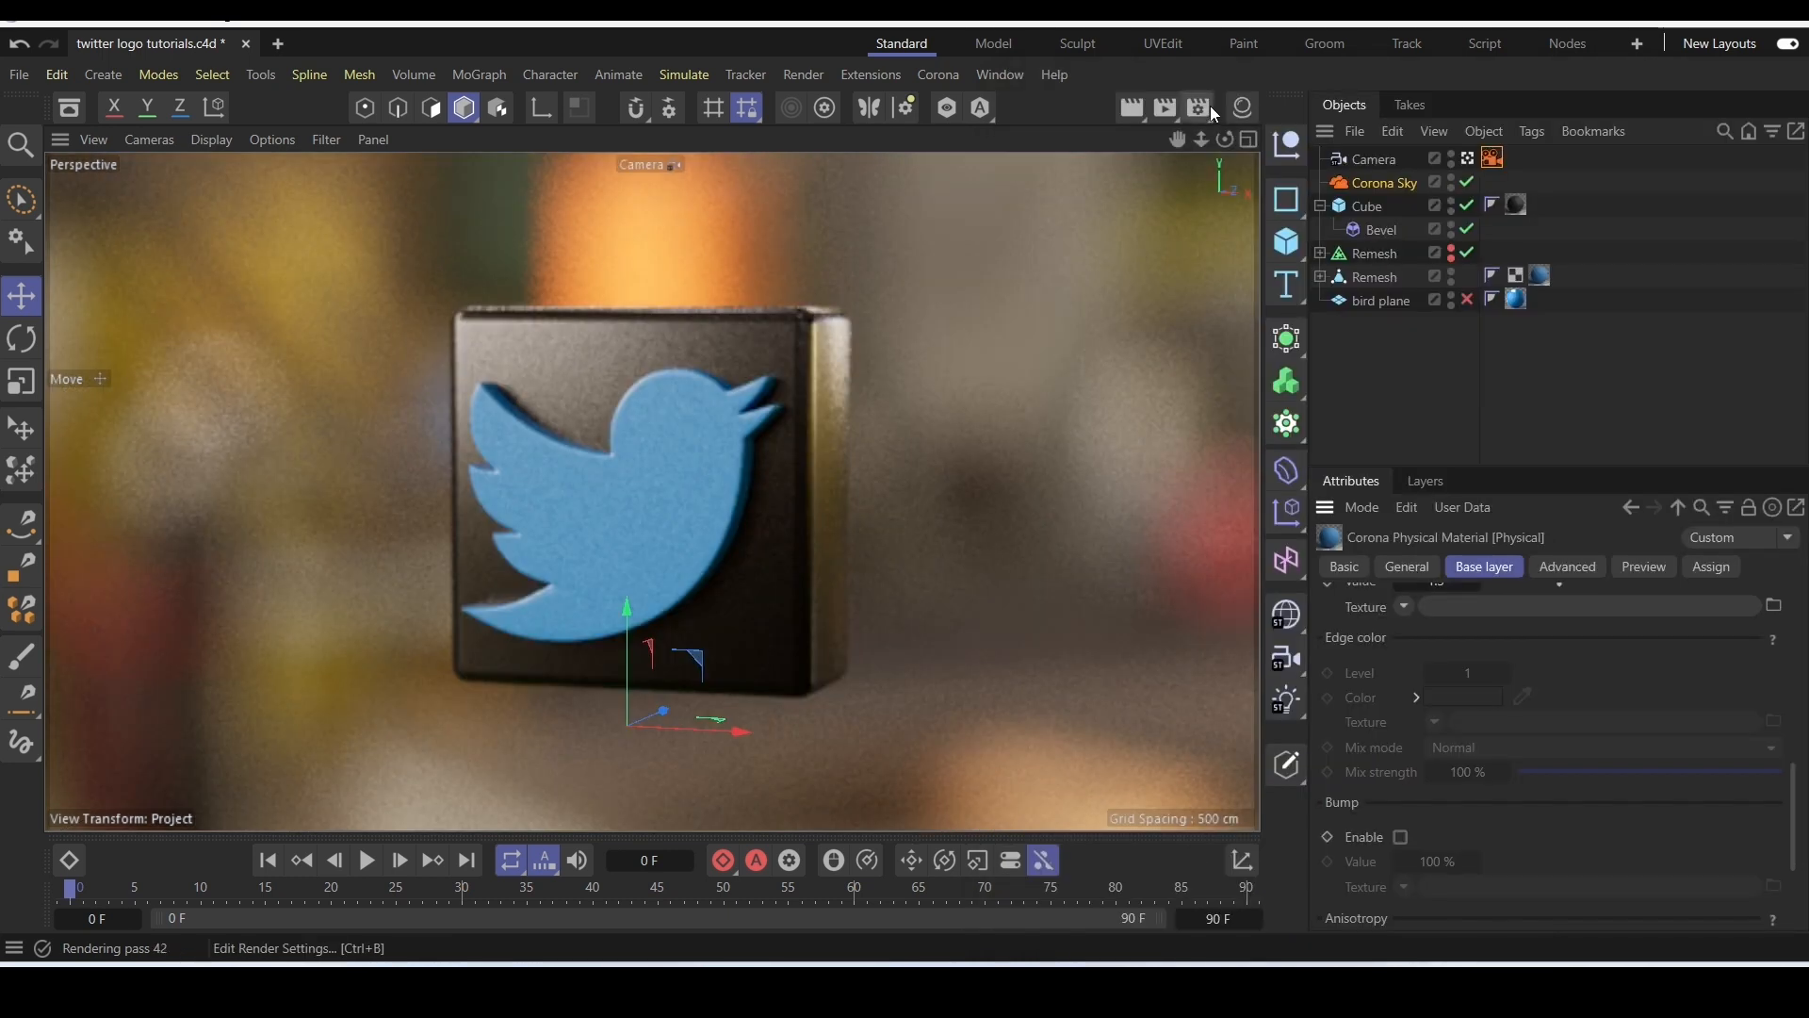
Set the render output size to 1920 x 1080 pixels in the render settings.
click(1192, 104)
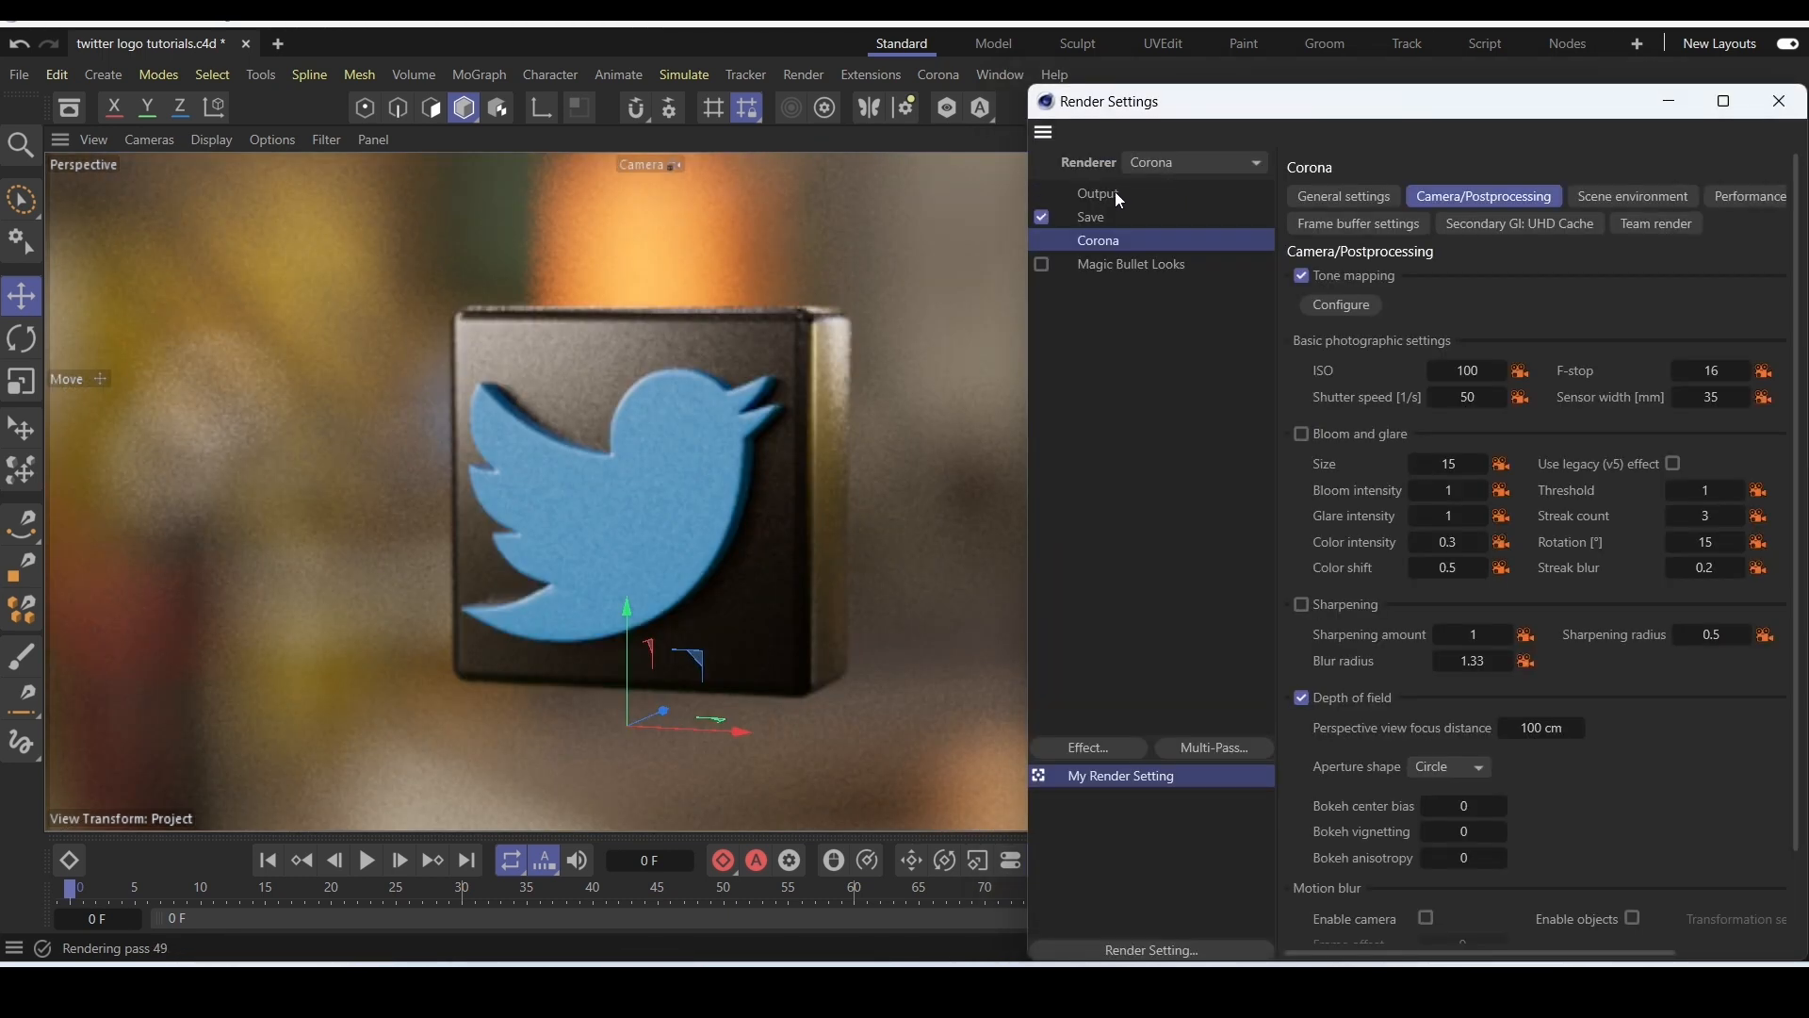
click(1119, 197)
double_click(1449, 222)
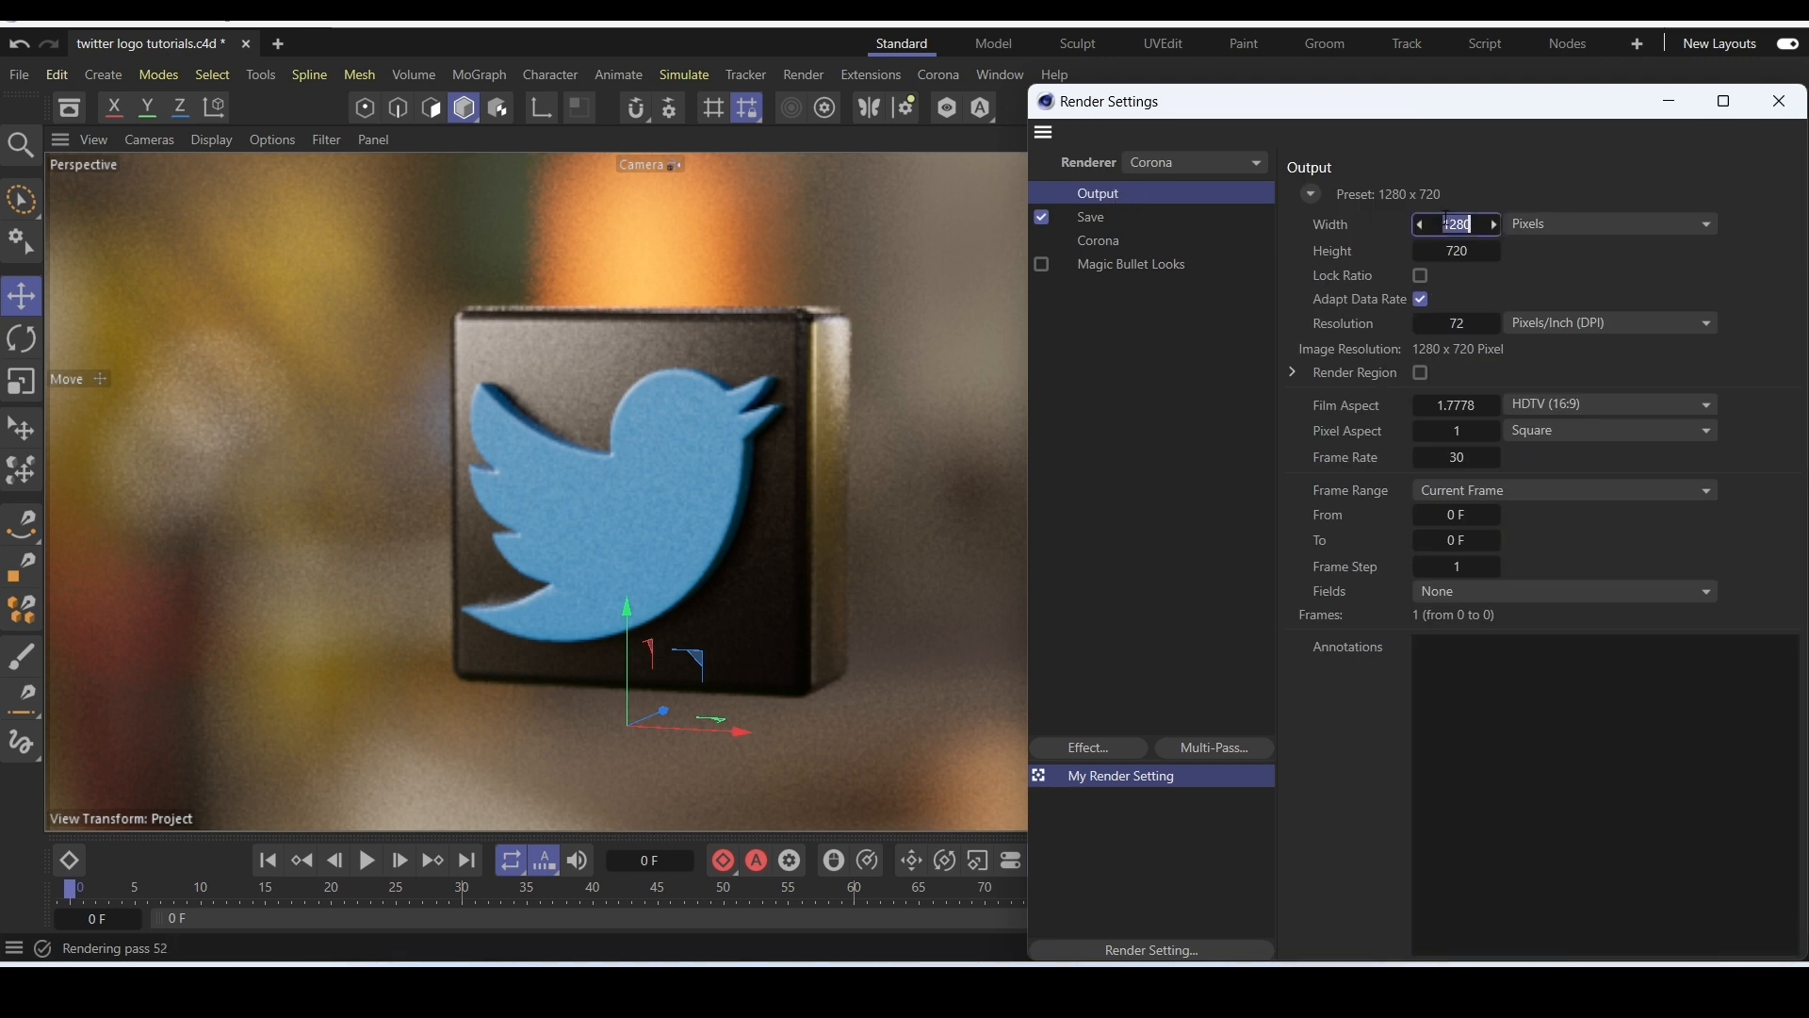
text(1920)
double_click(1458, 251)
text(108)
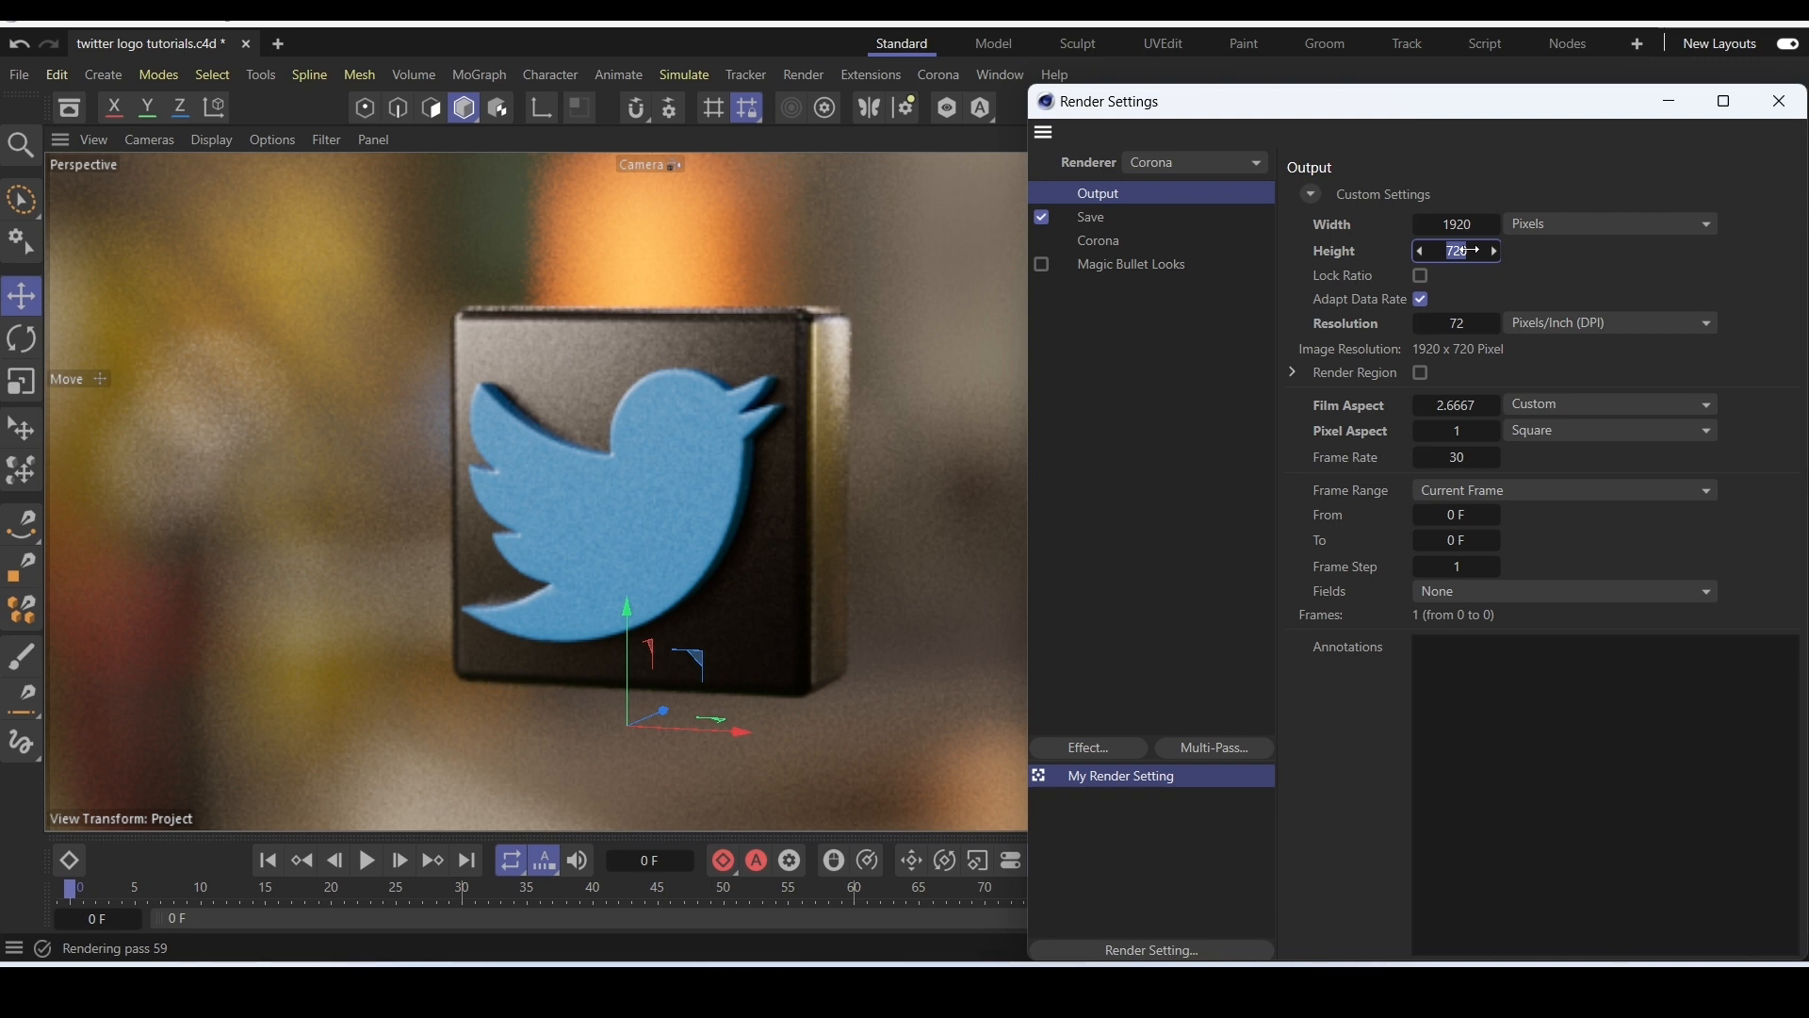
text(0)
key(Return)
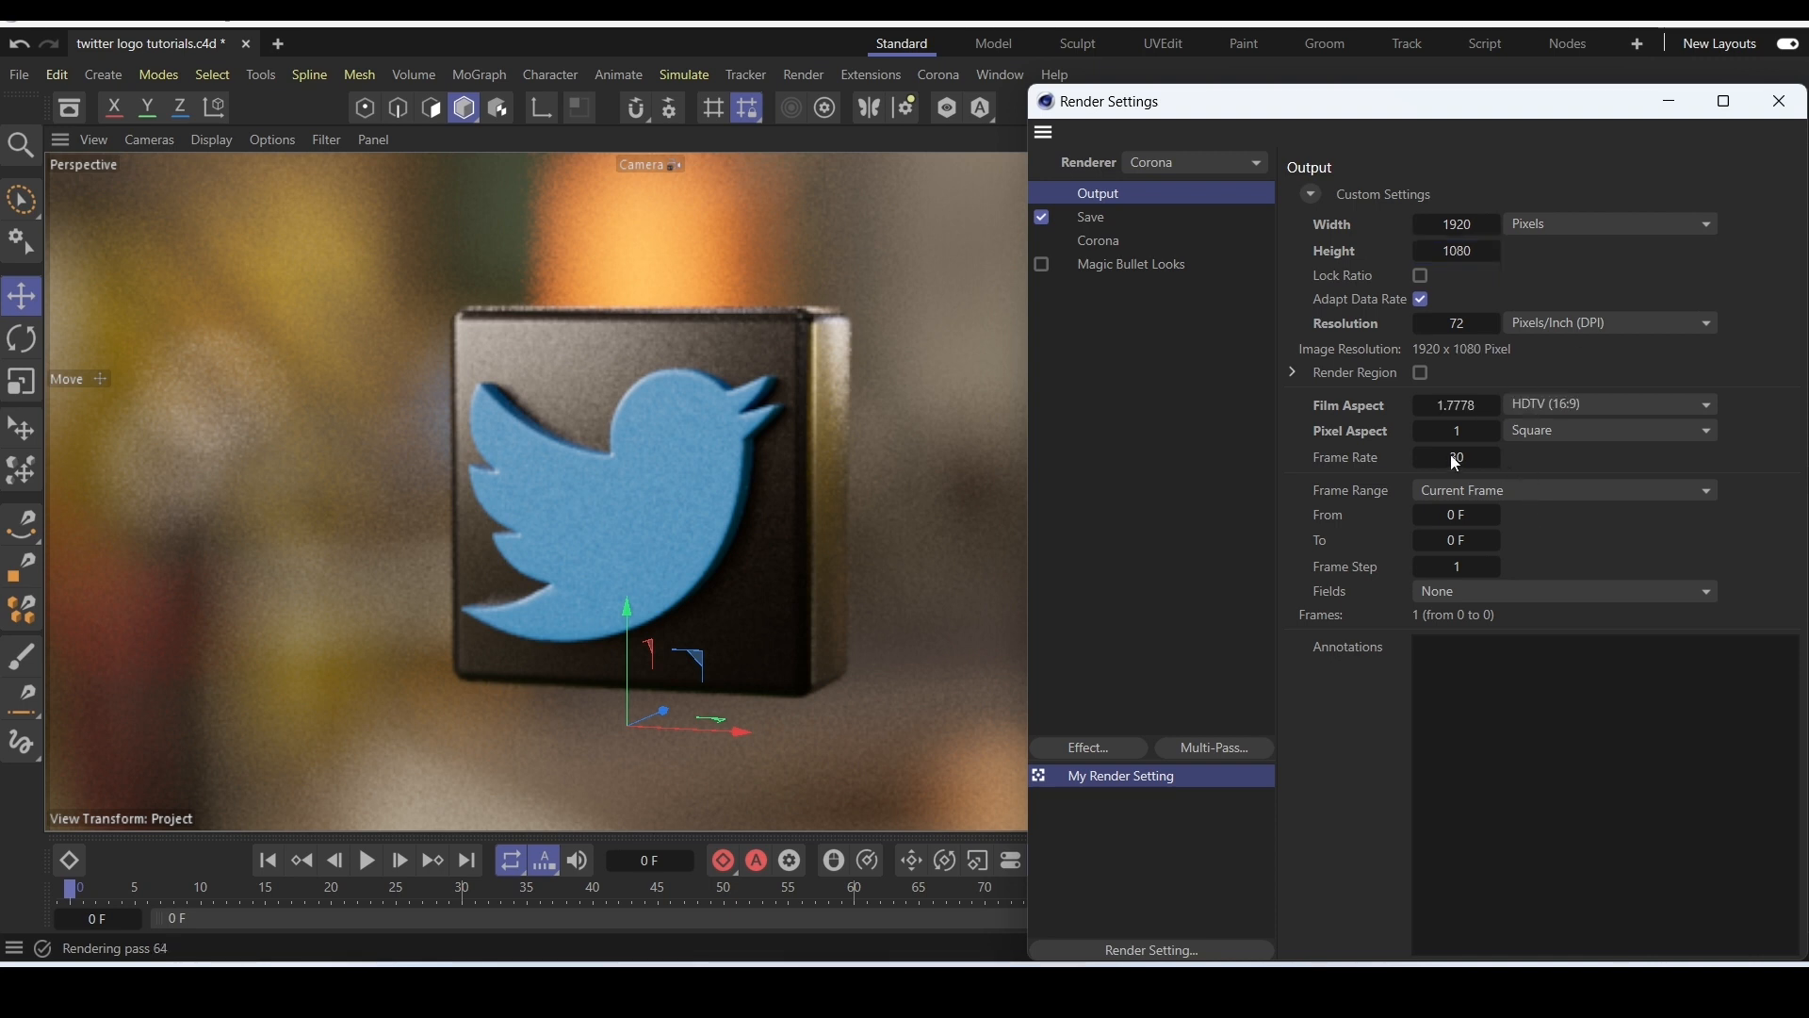
Set Corona's pass limit to 10 and its denoise mode to Intel CPU AI (speed-quality hybrid).
click(1112, 253)
click(1110, 241)
click(1366, 207)
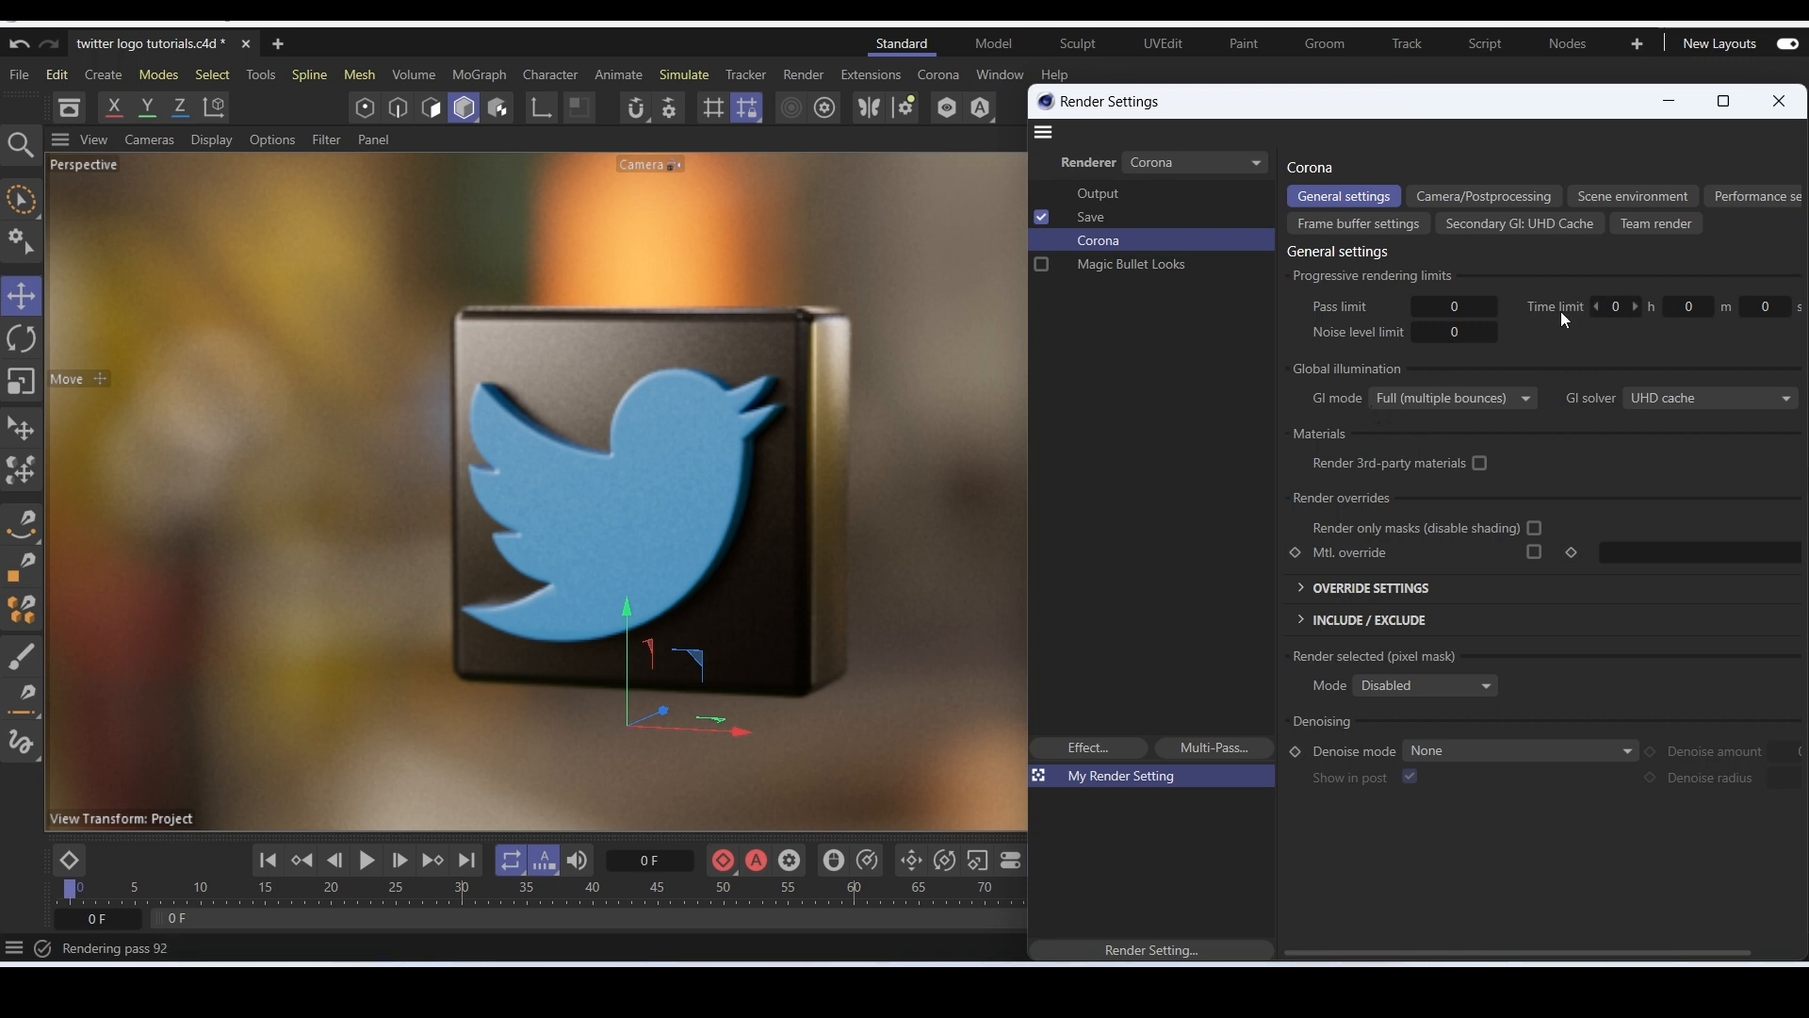
click(1452, 305)
text(10)
click(1447, 753)
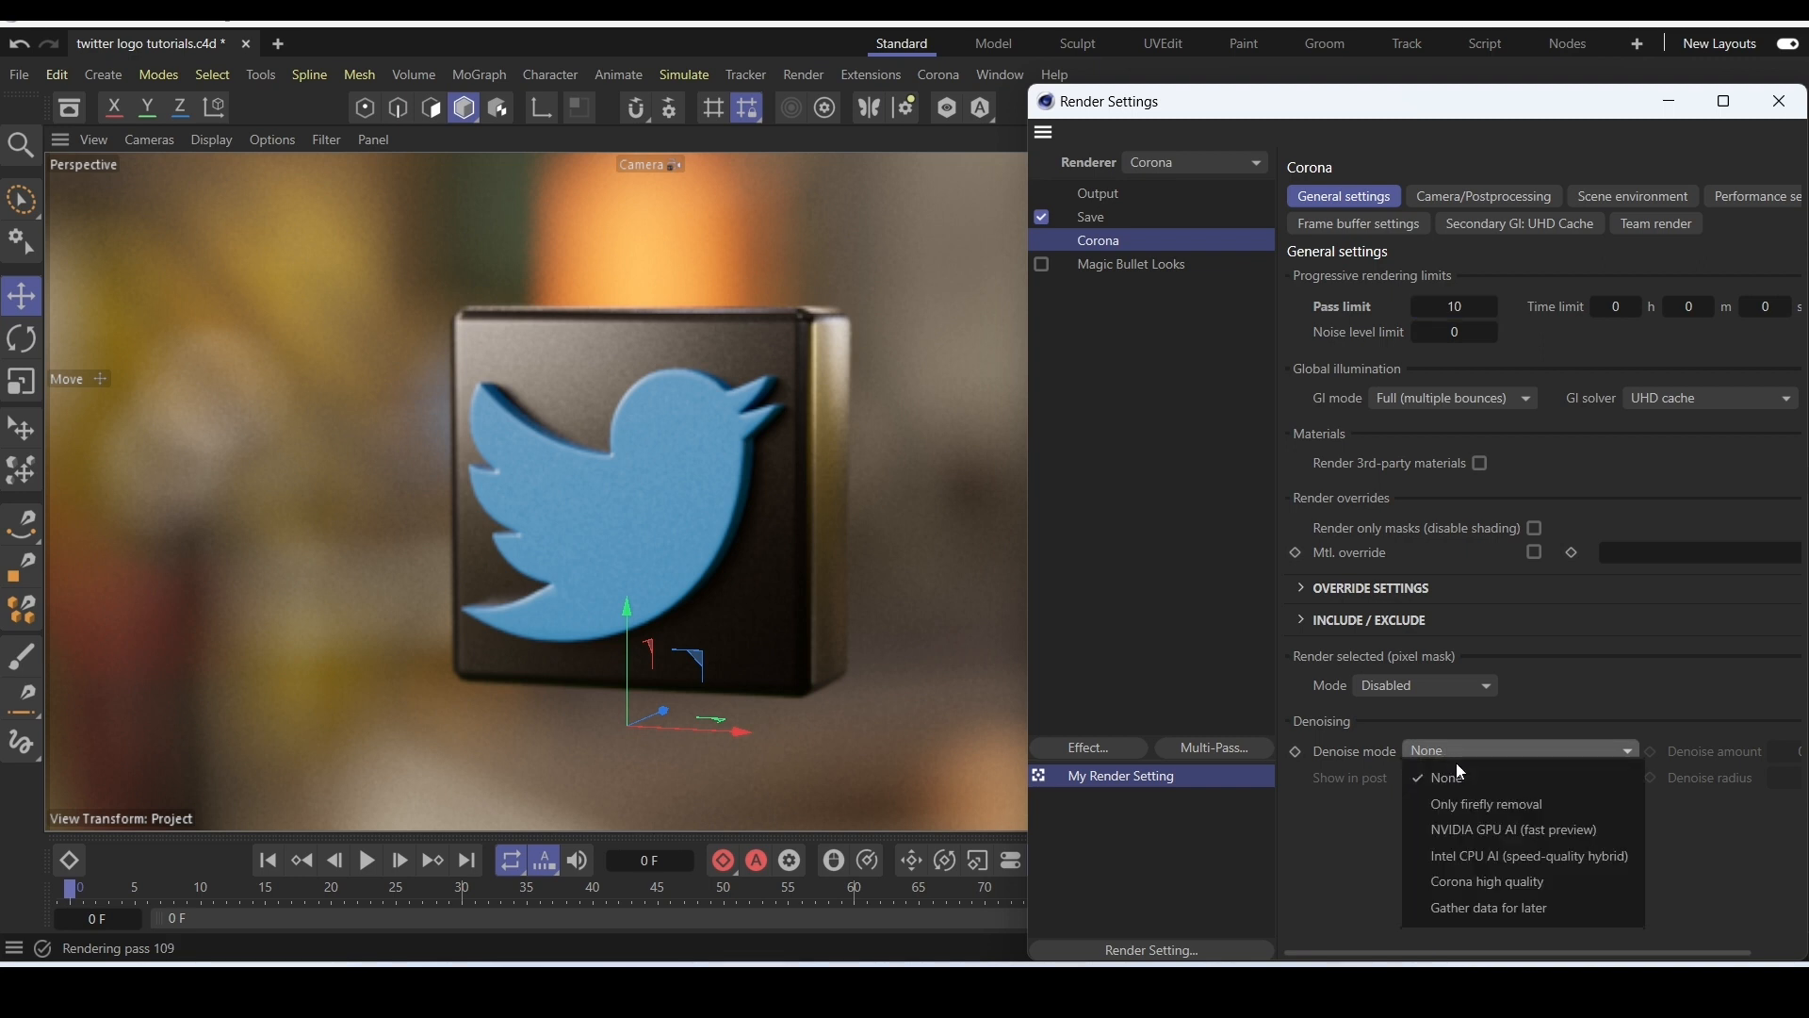
click(1489, 859)
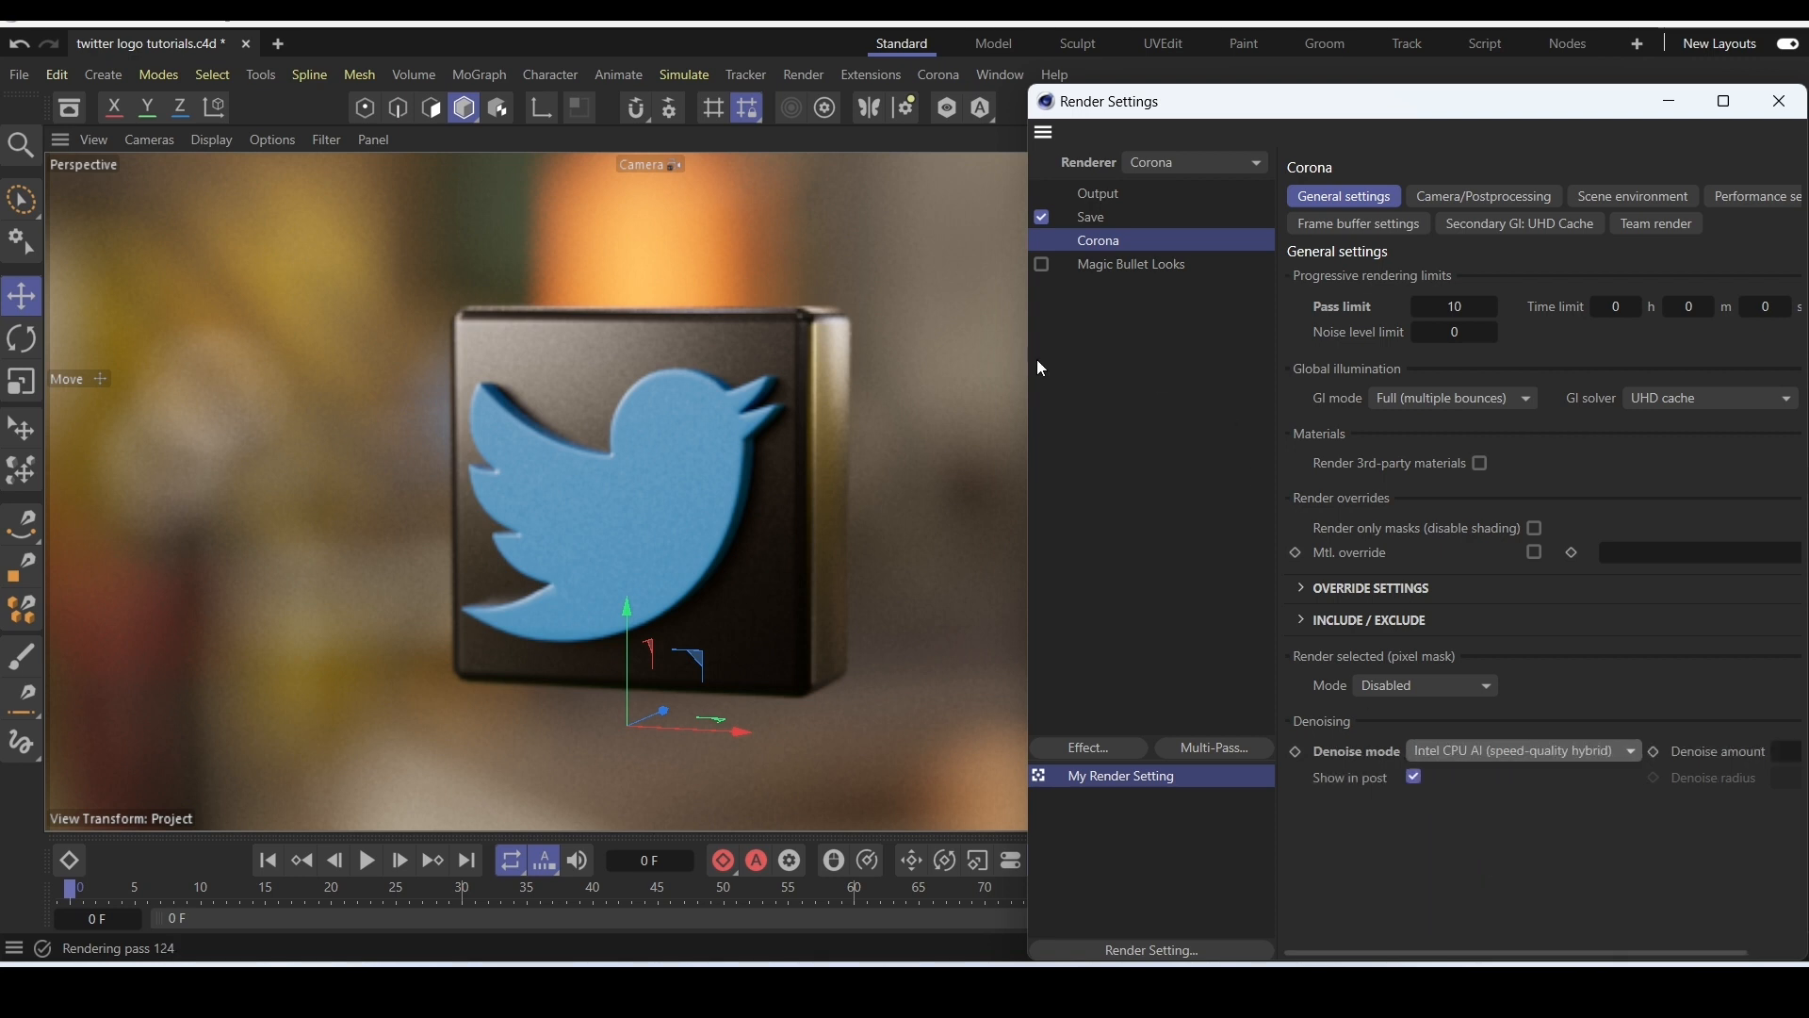
Review the output, save, Corona general and camera/postprocessing render settings before rendering.
click(1091, 198)
click(1100, 223)
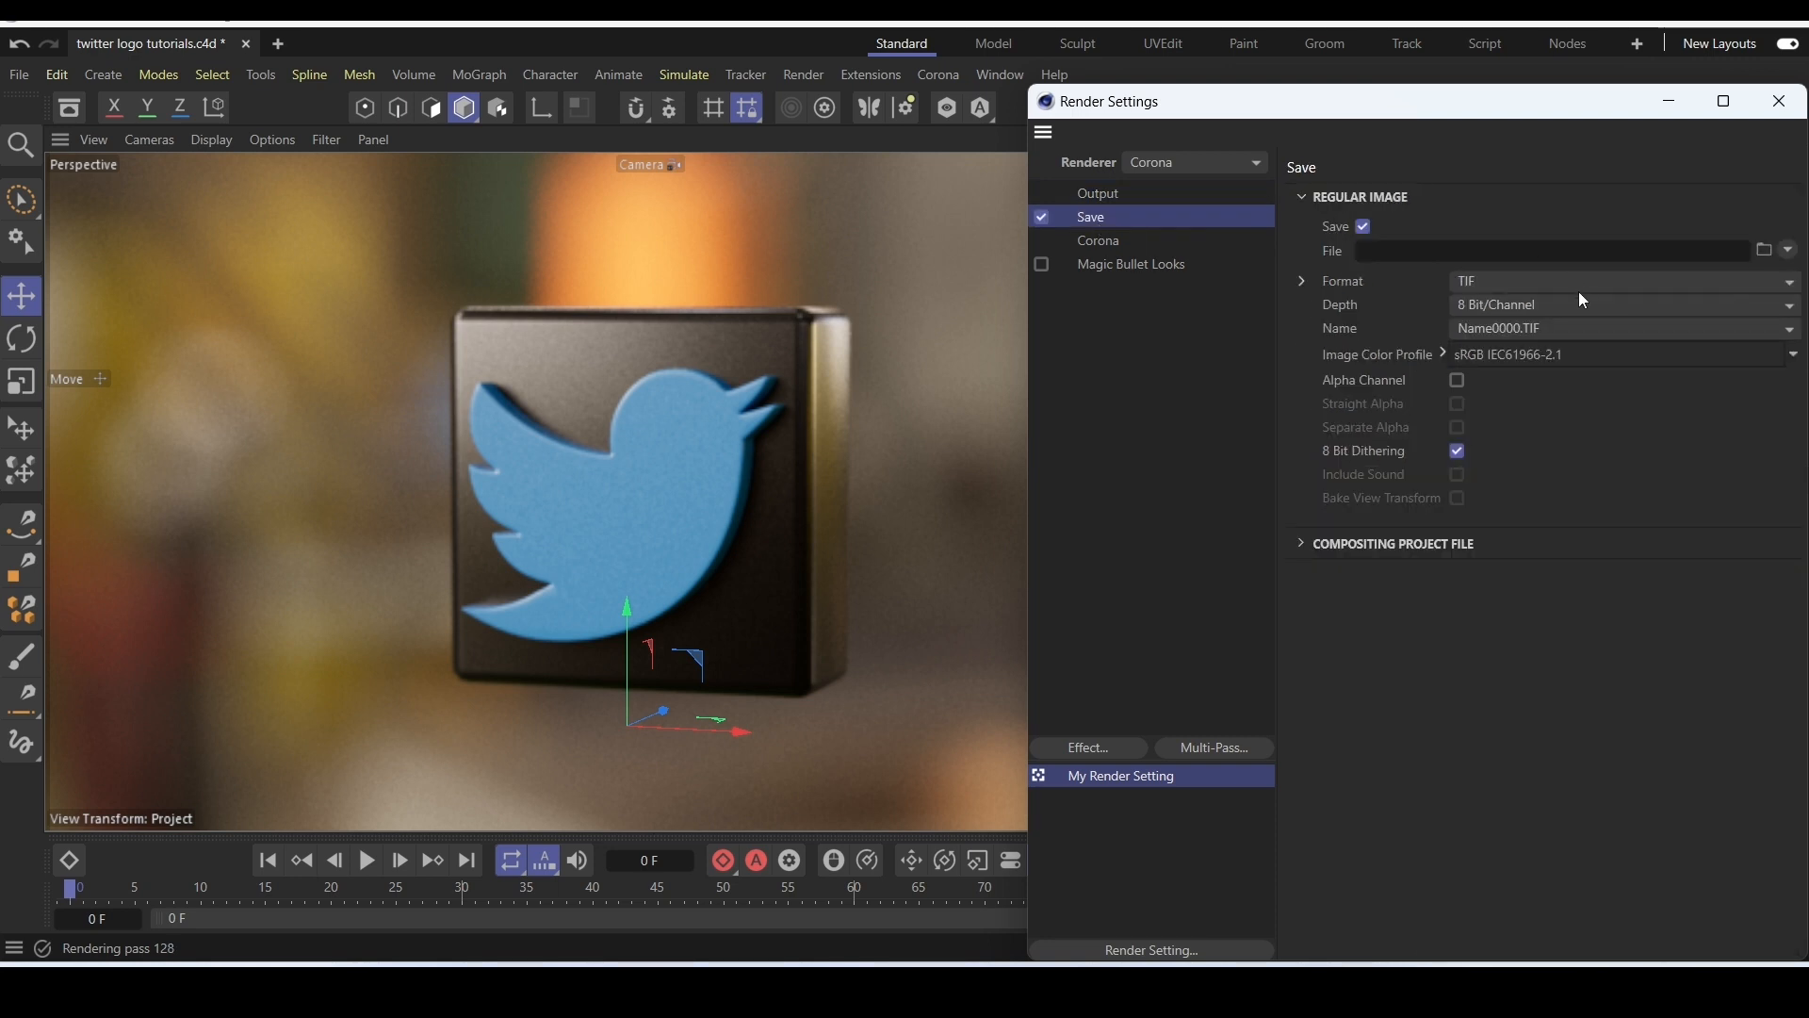
click(1091, 196)
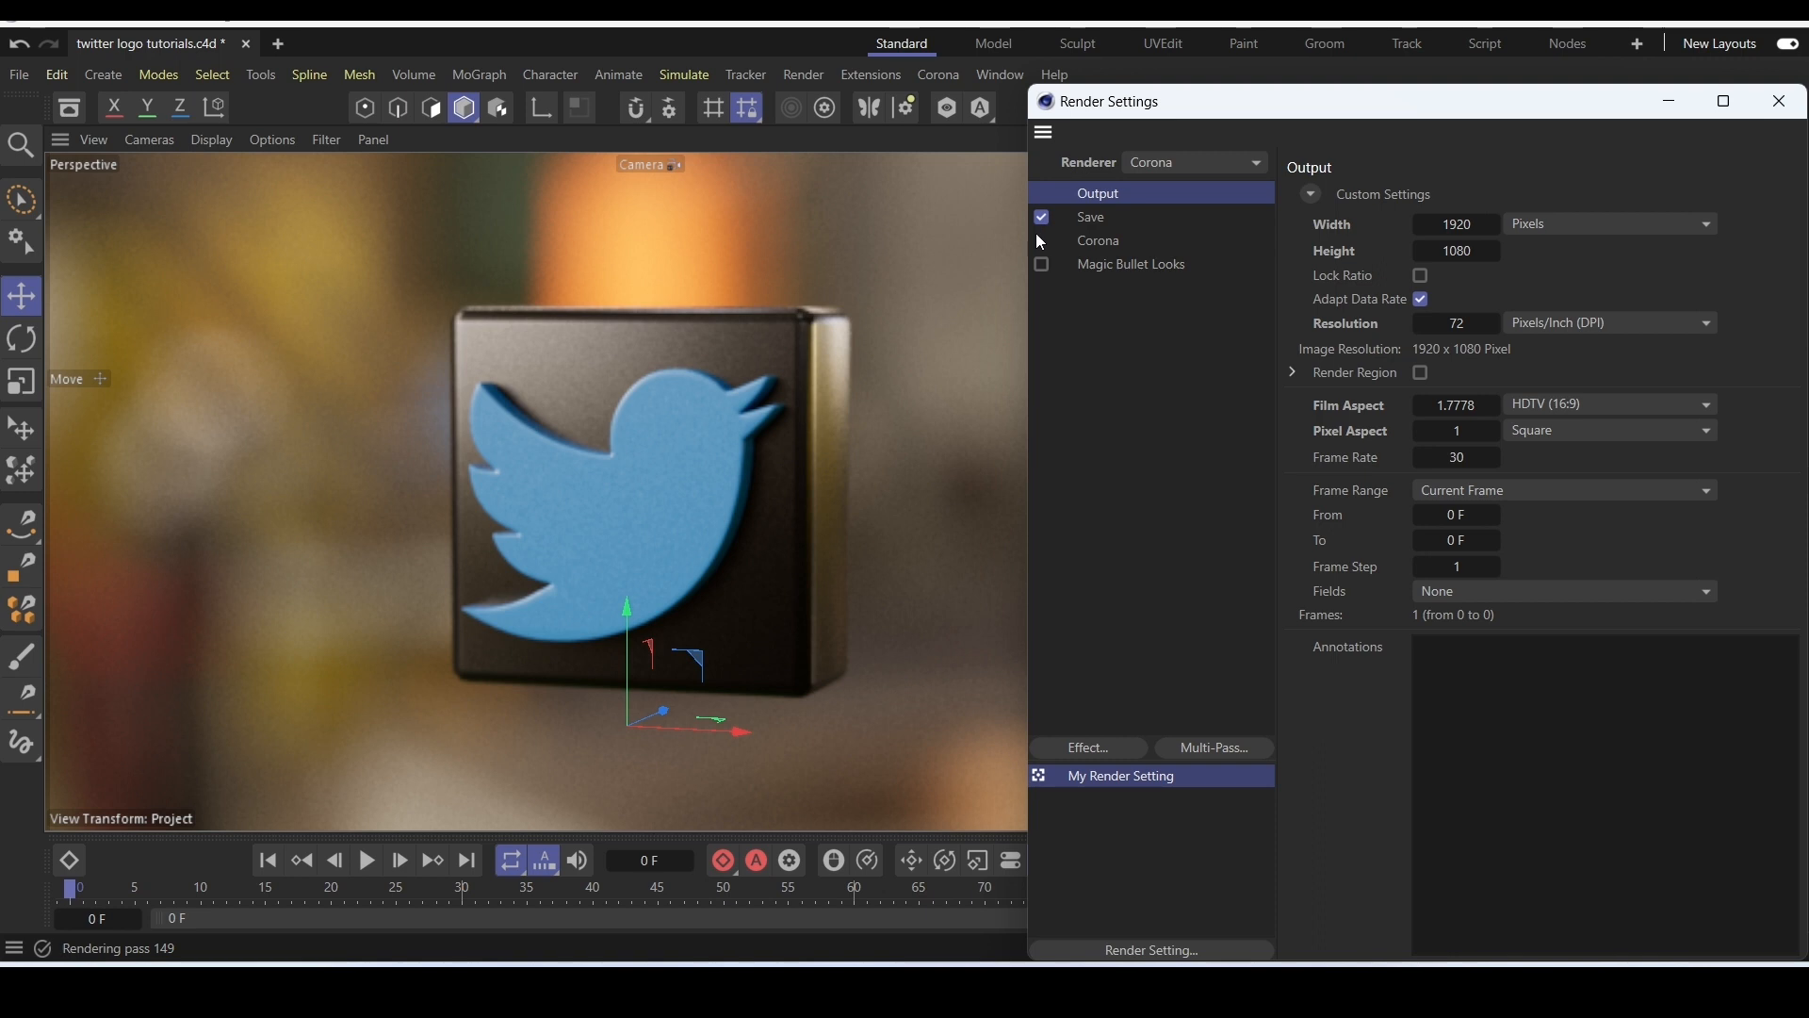
click(1211, 216)
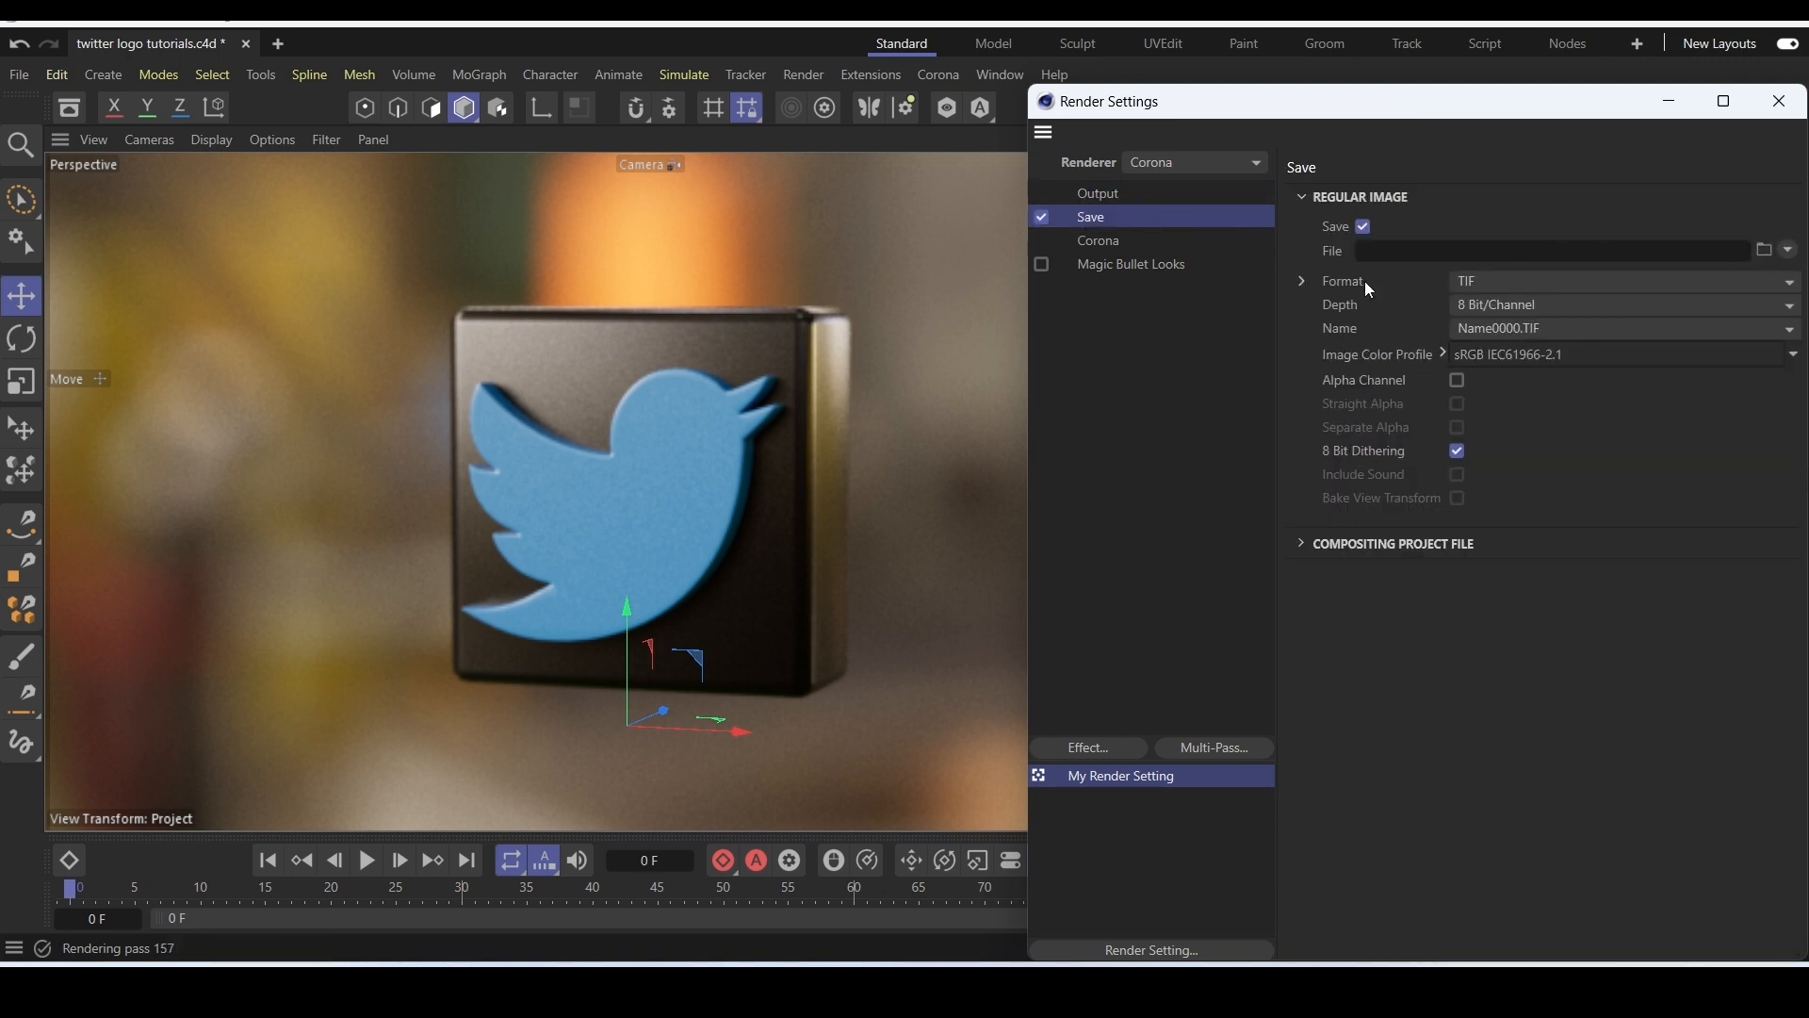
click(1116, 247)
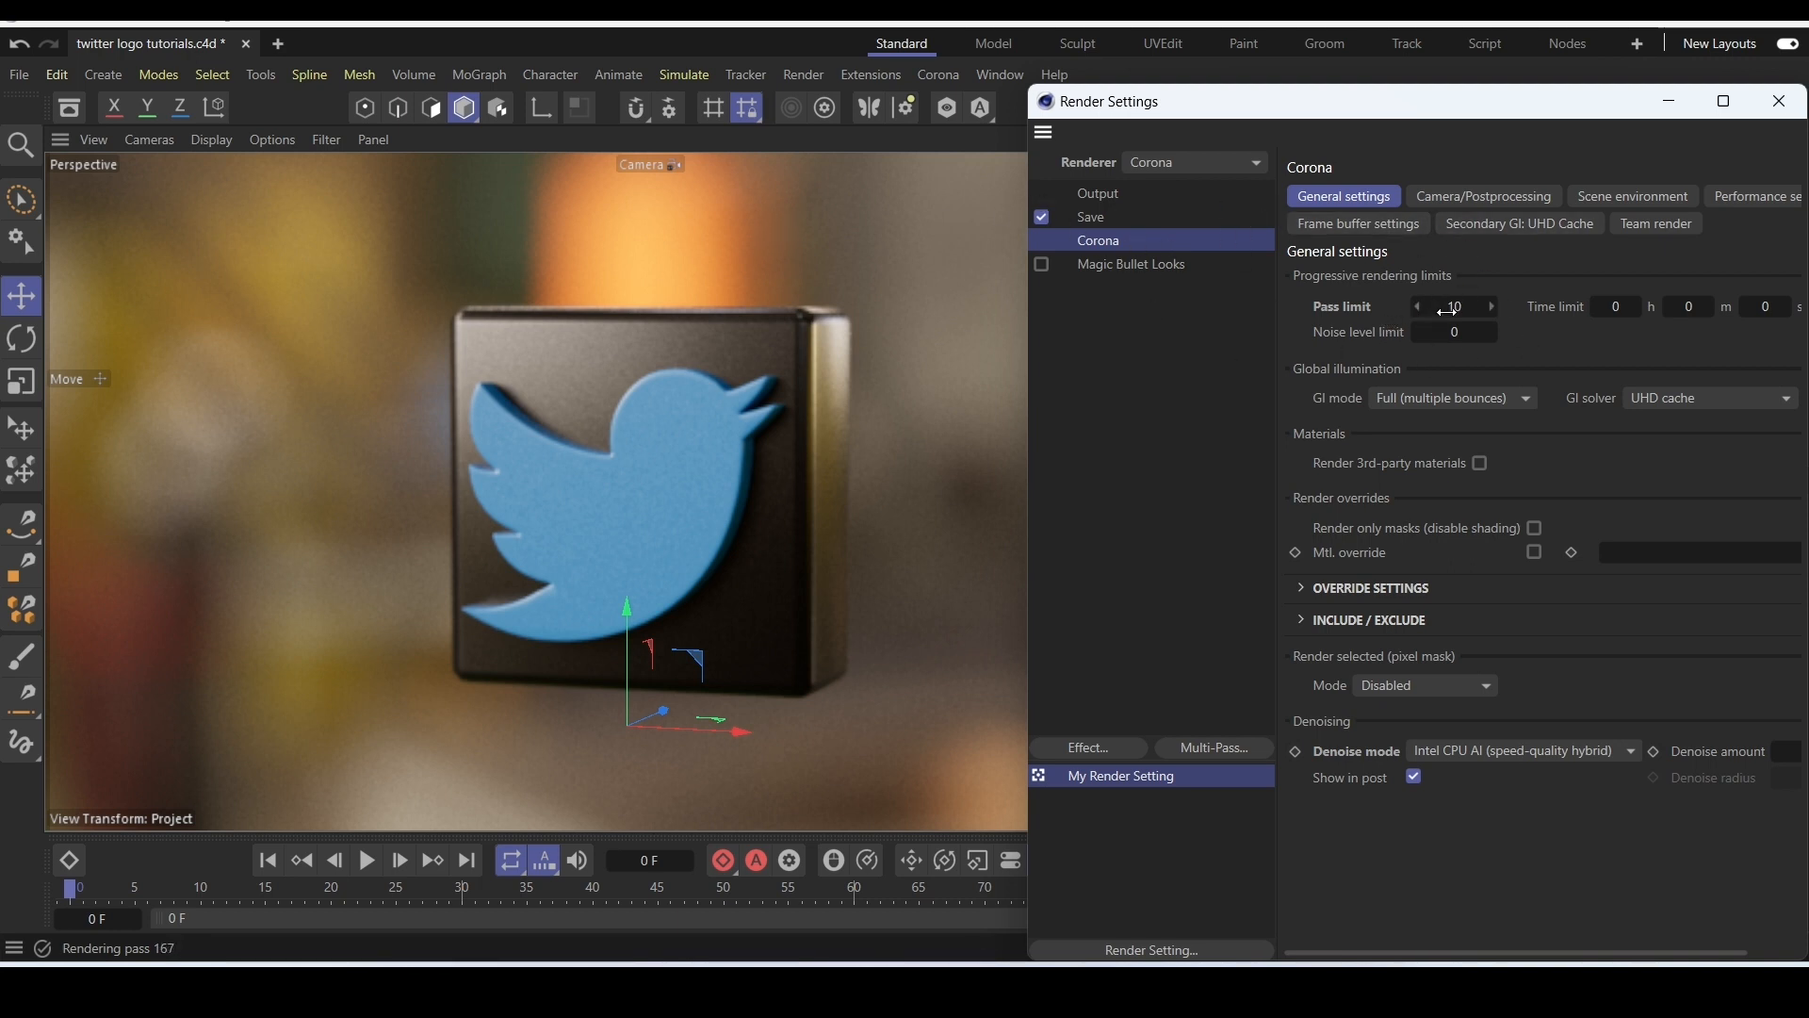
click(1519, 196)
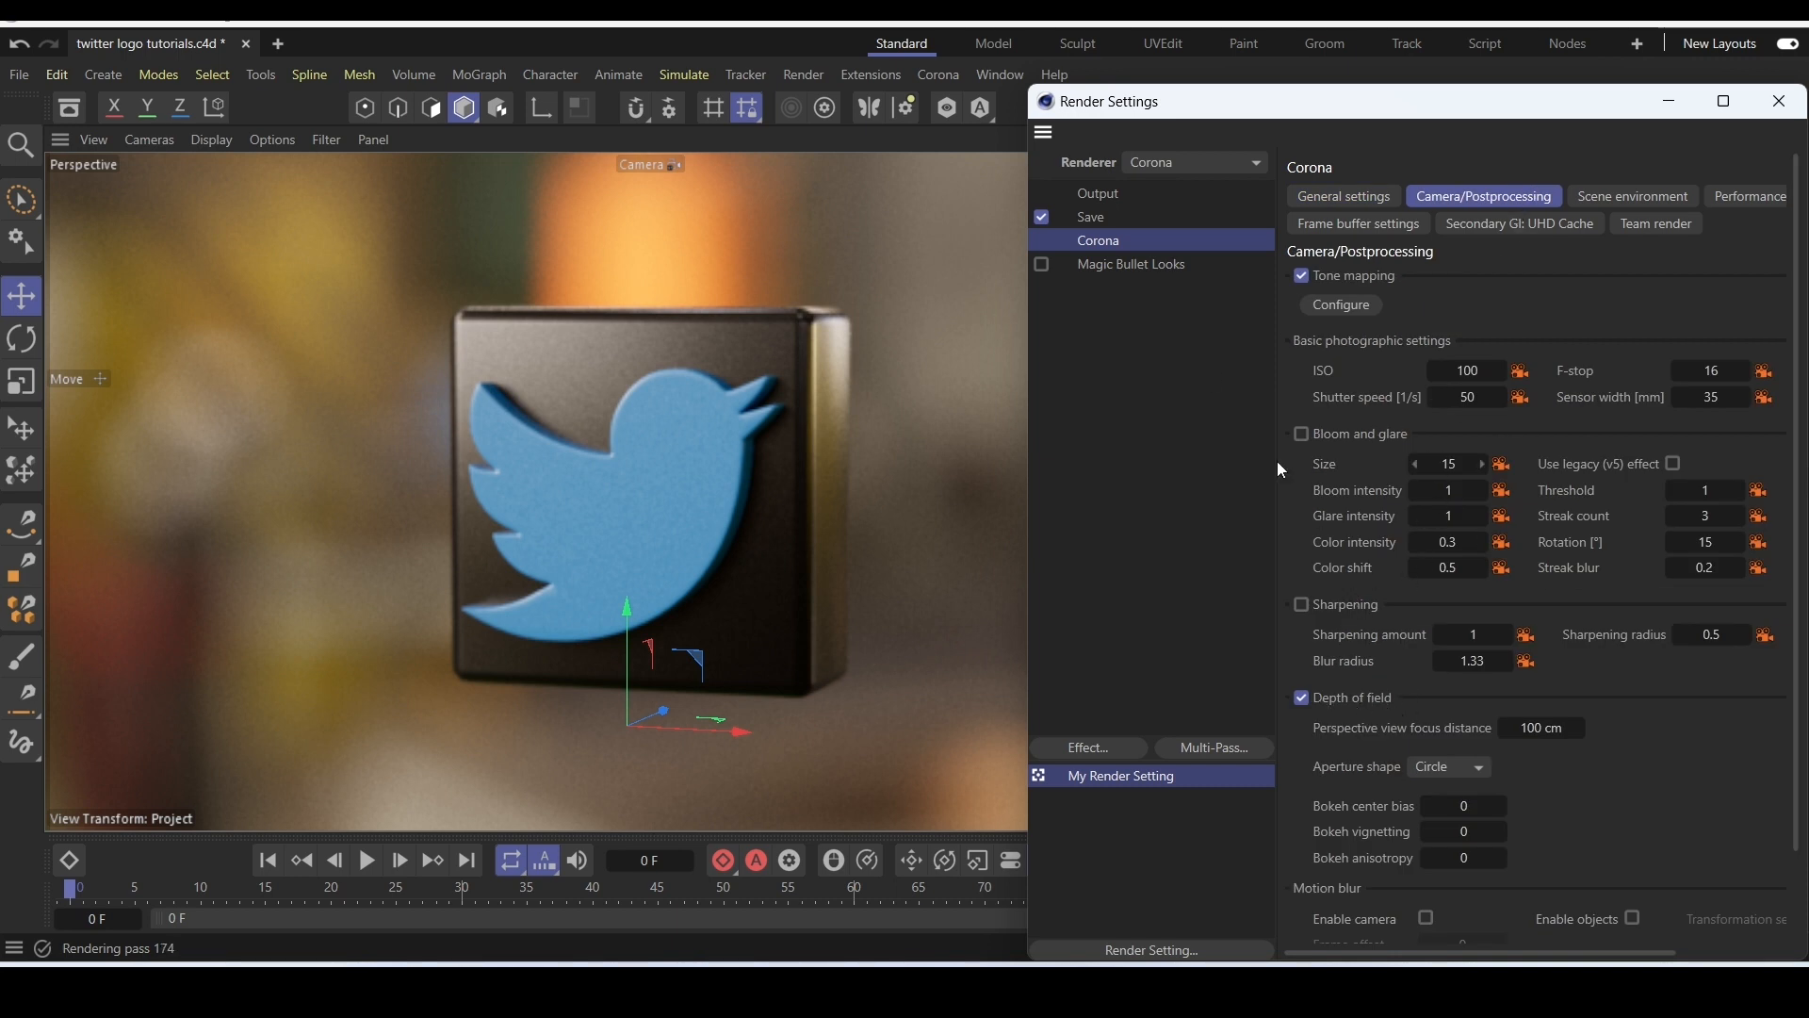
Close the render settings and render the project to the Picture Viewer, agreeing to stop the running viewport render.
click(1777, 101)
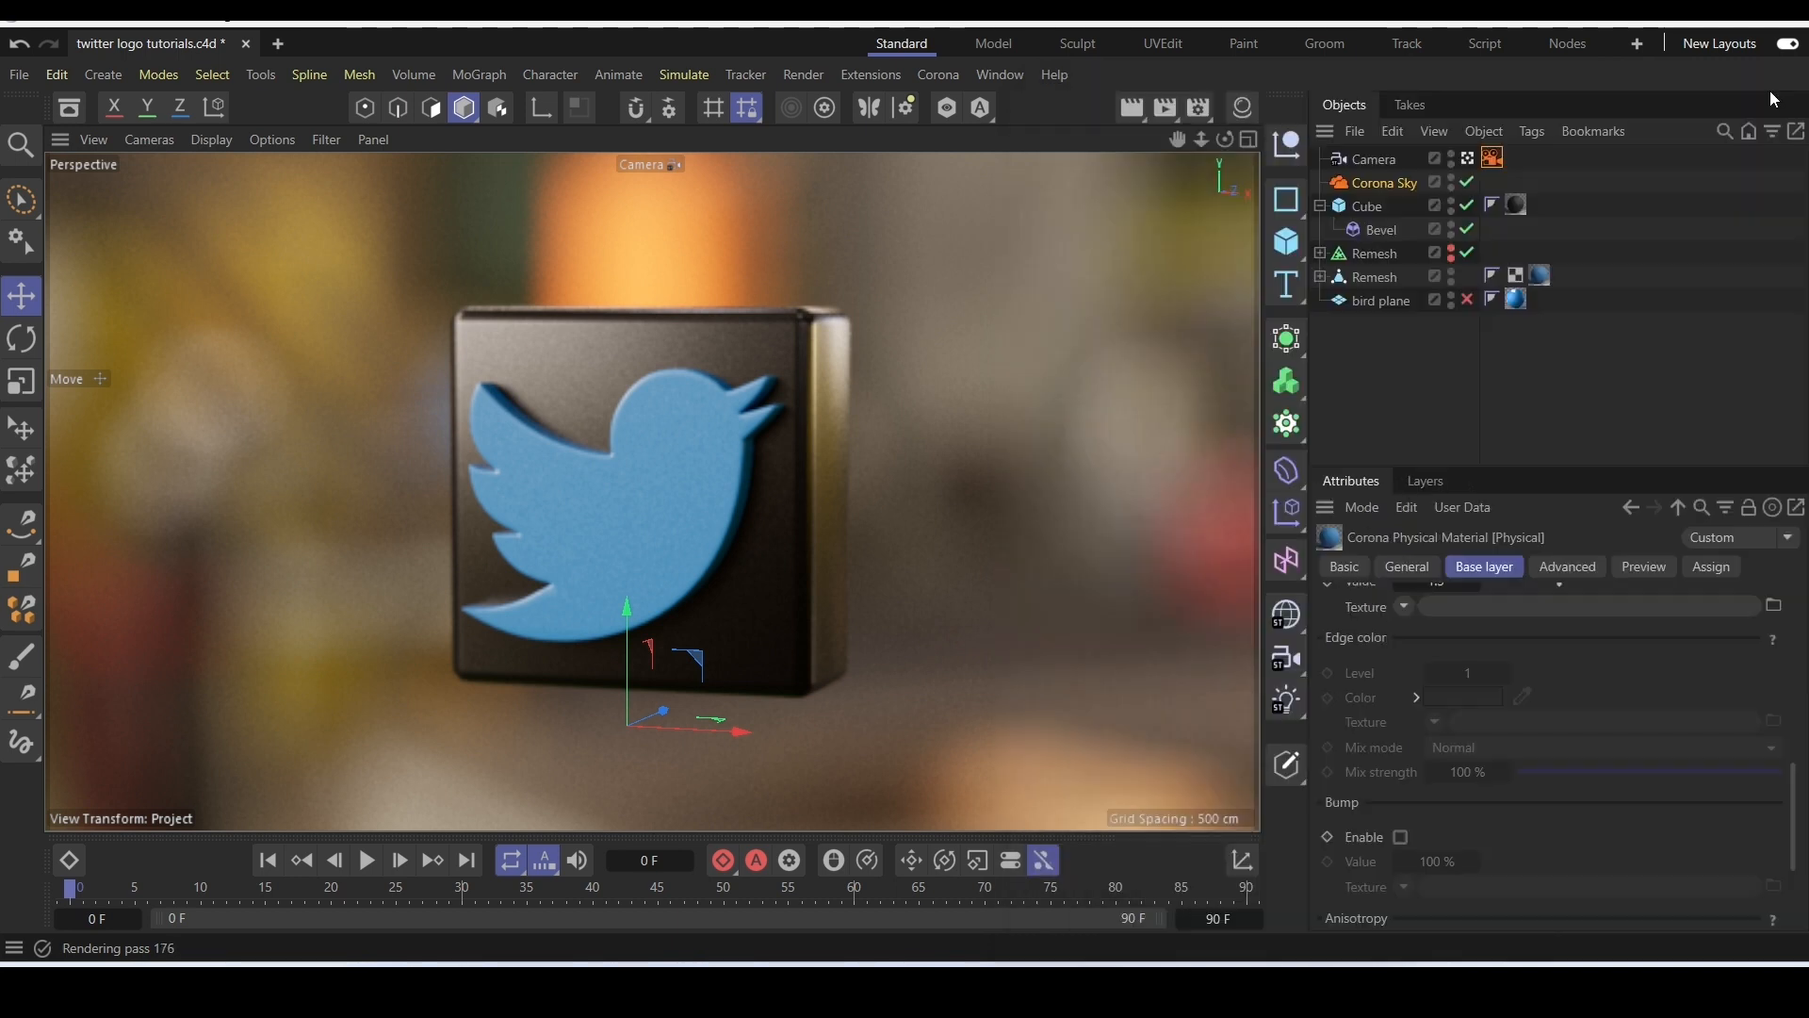
click(1164, 107)
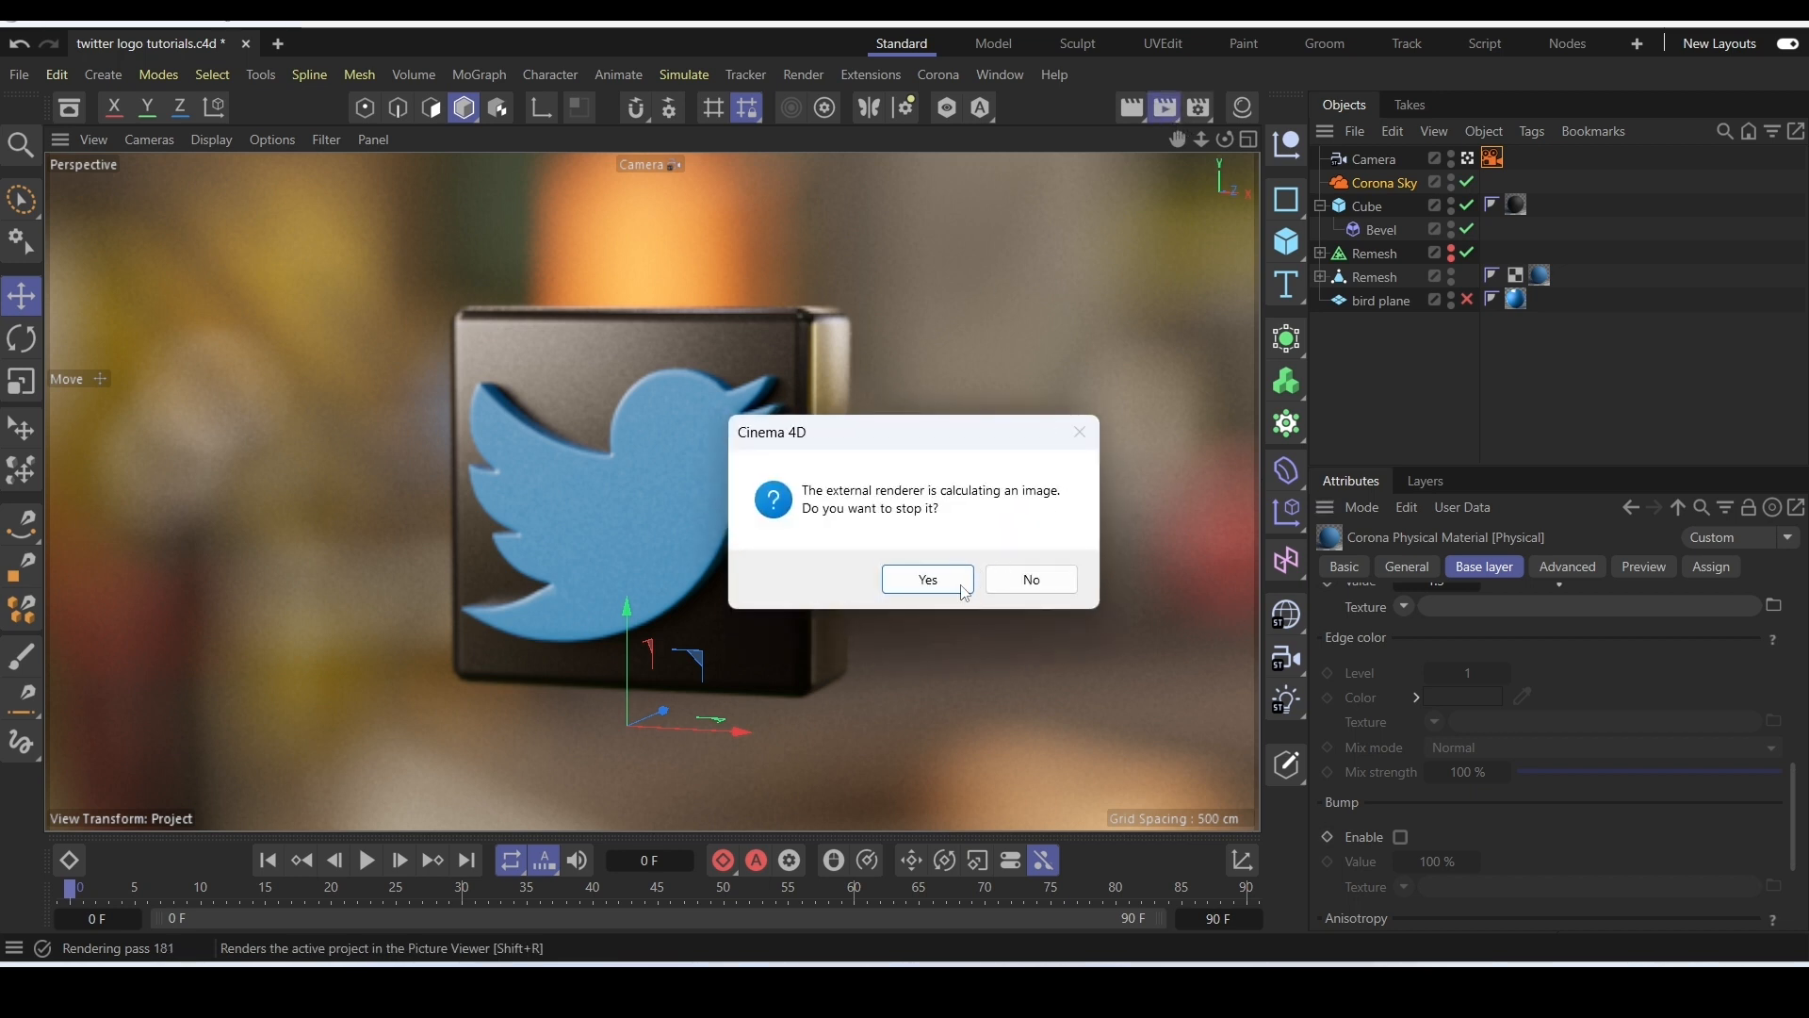
click(961, 588)
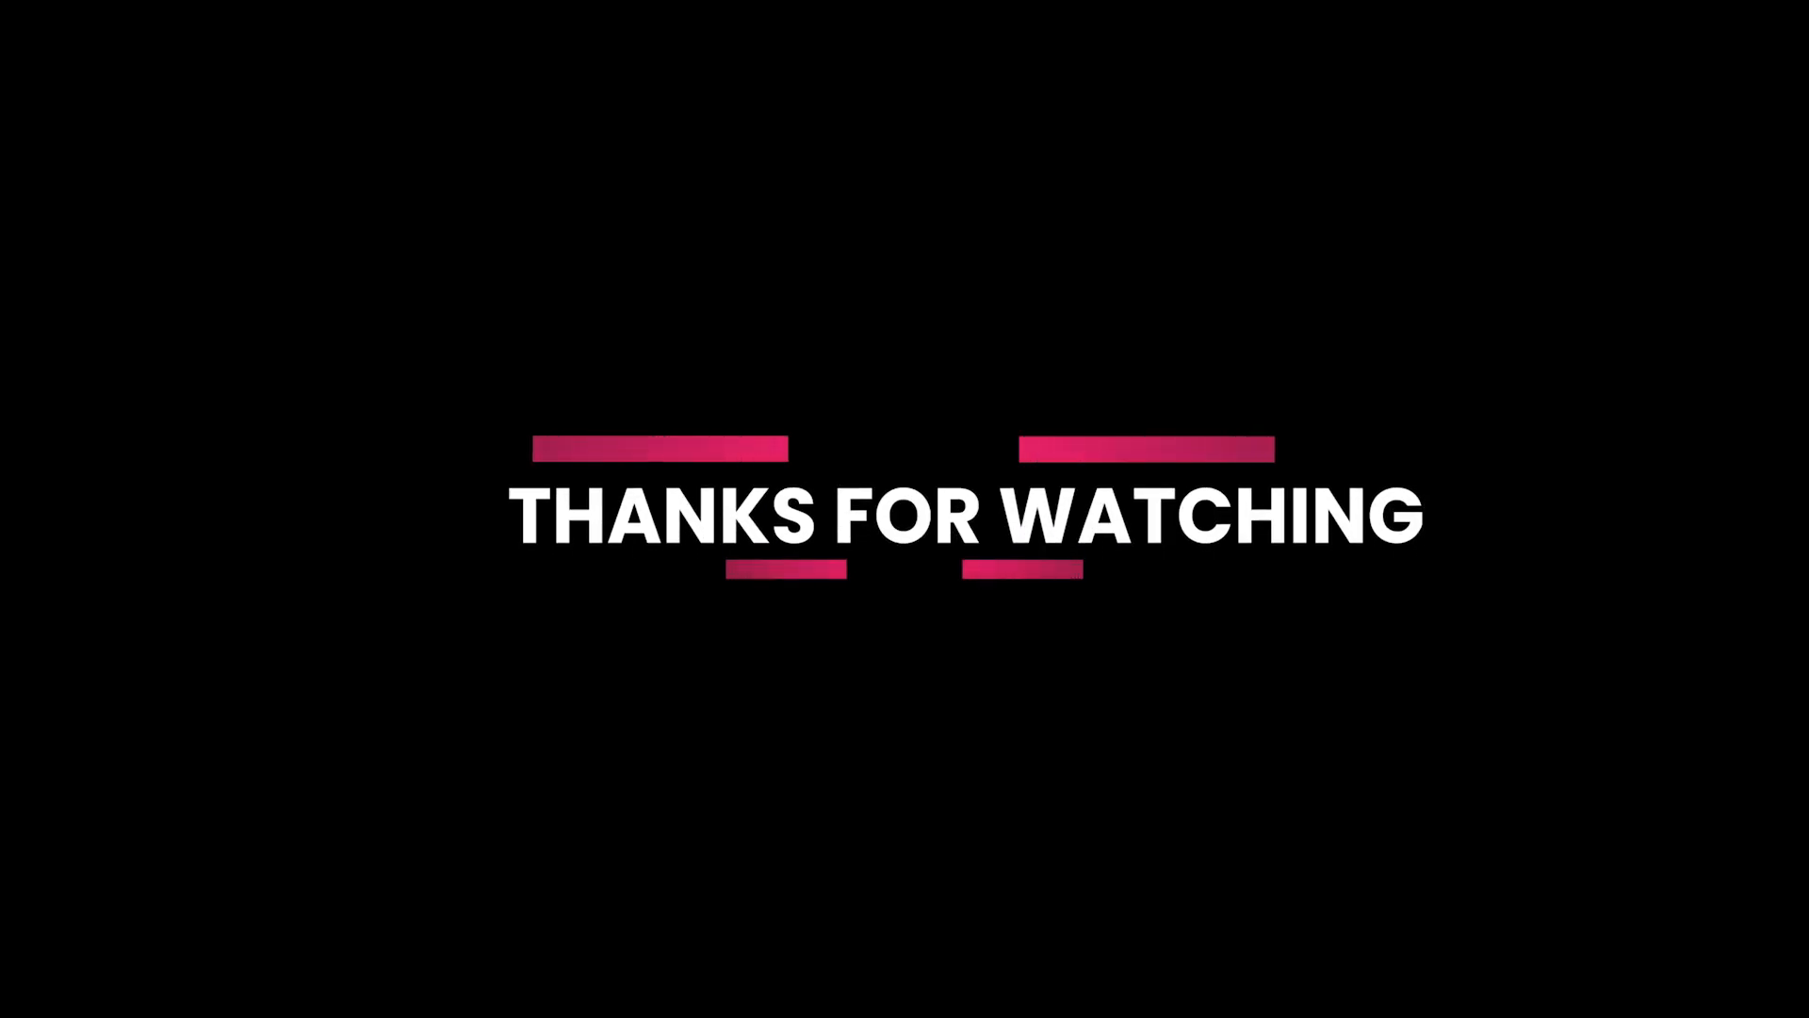